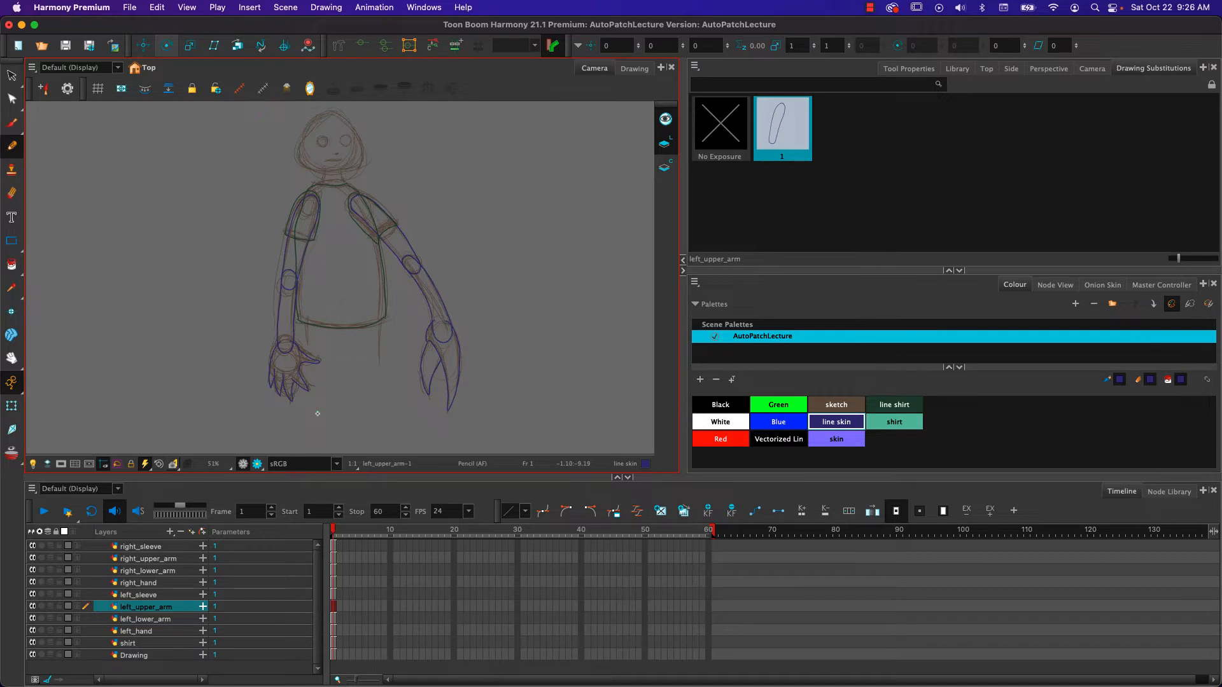
# - Check the line drawings with the rough sketch layer hidden and shown again, and look over the scene's node network
pyautogui.click(32, 656)
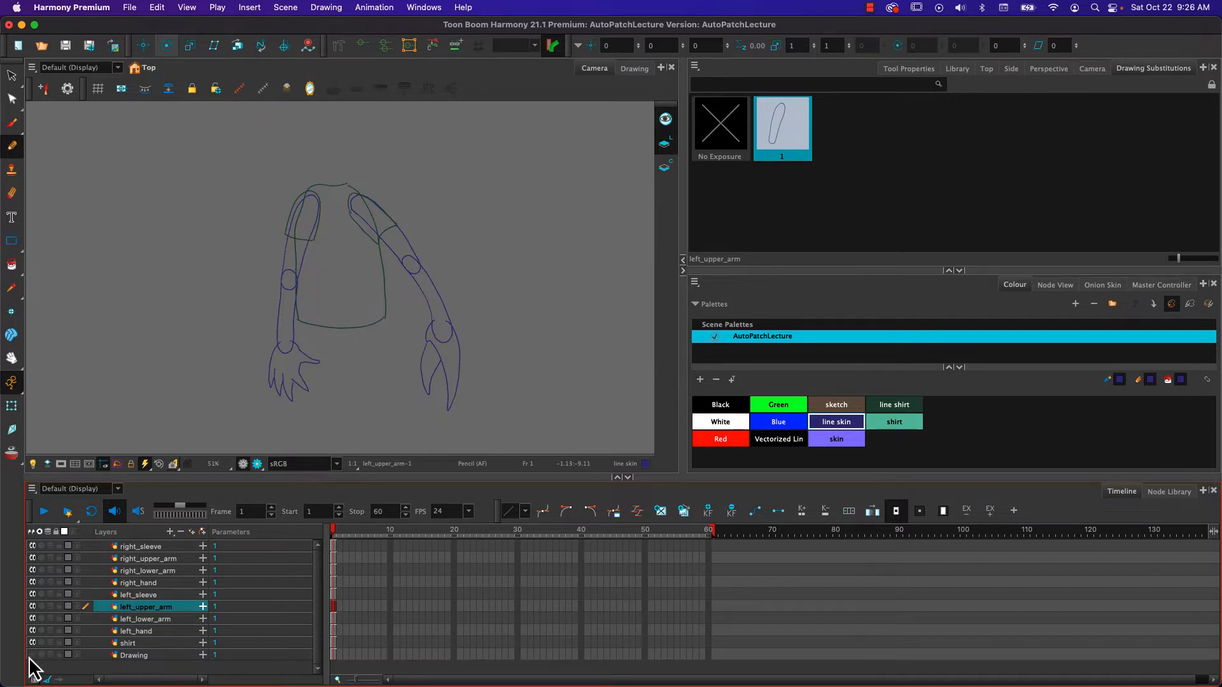
pyautogui.click(32, 656)
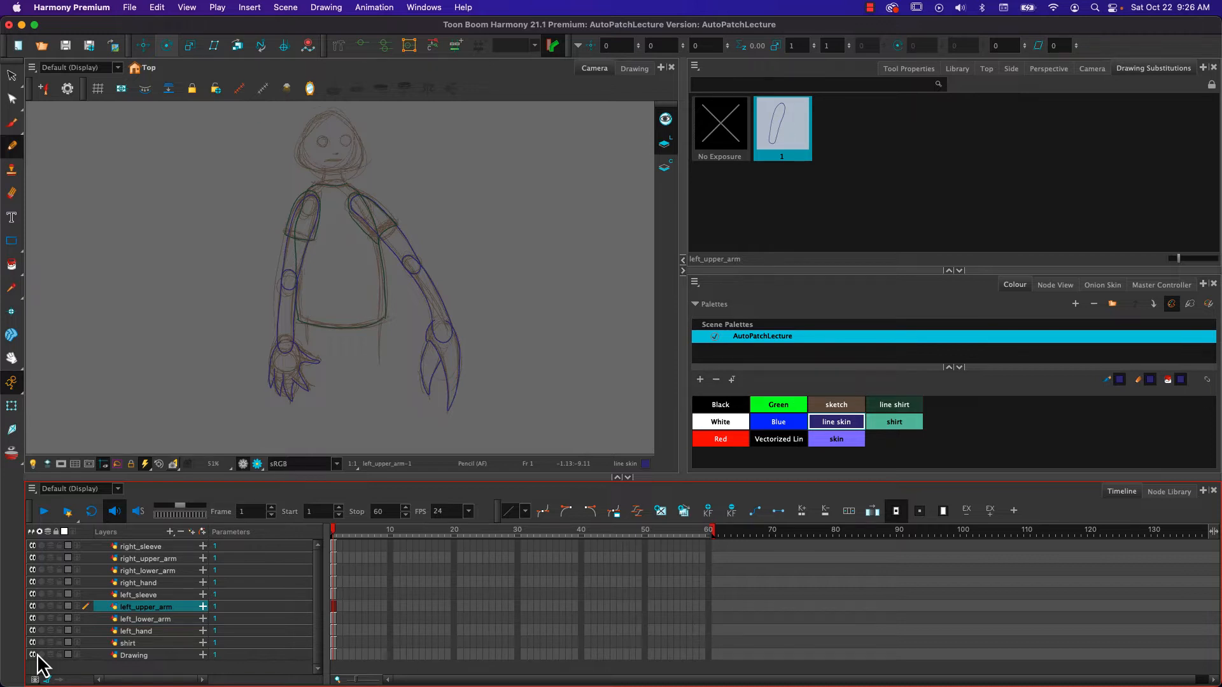
pyautogui.click(1051, 286)
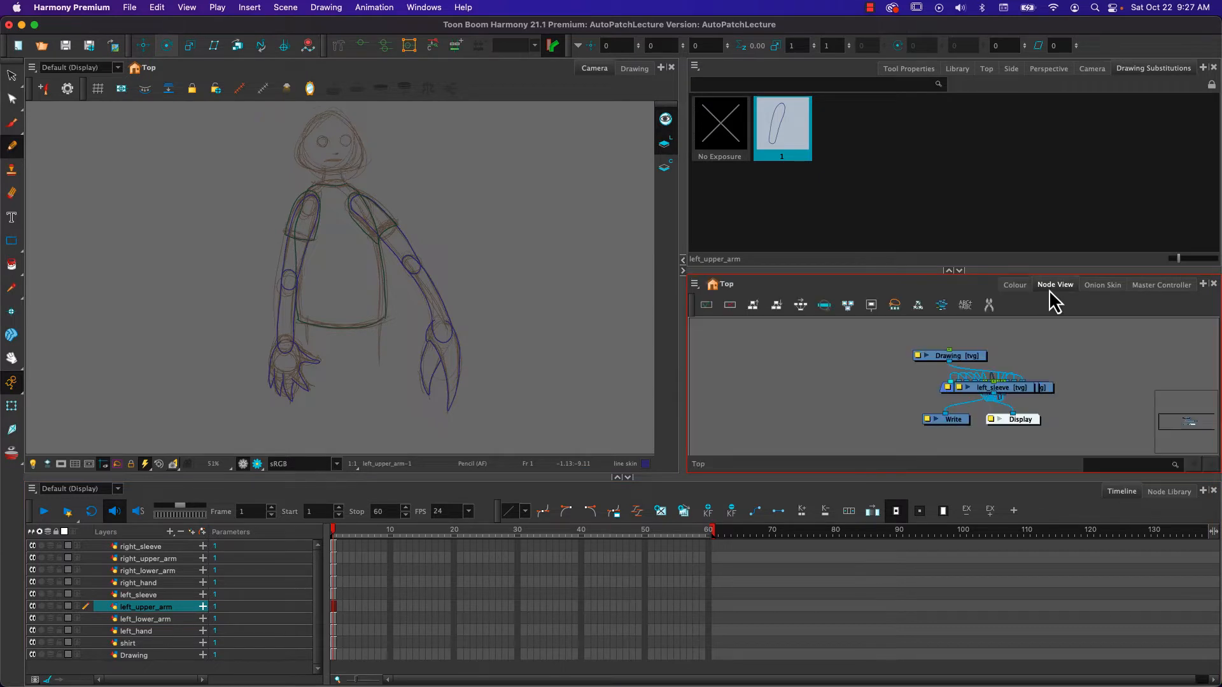
pyautogui.click(1017, 287)
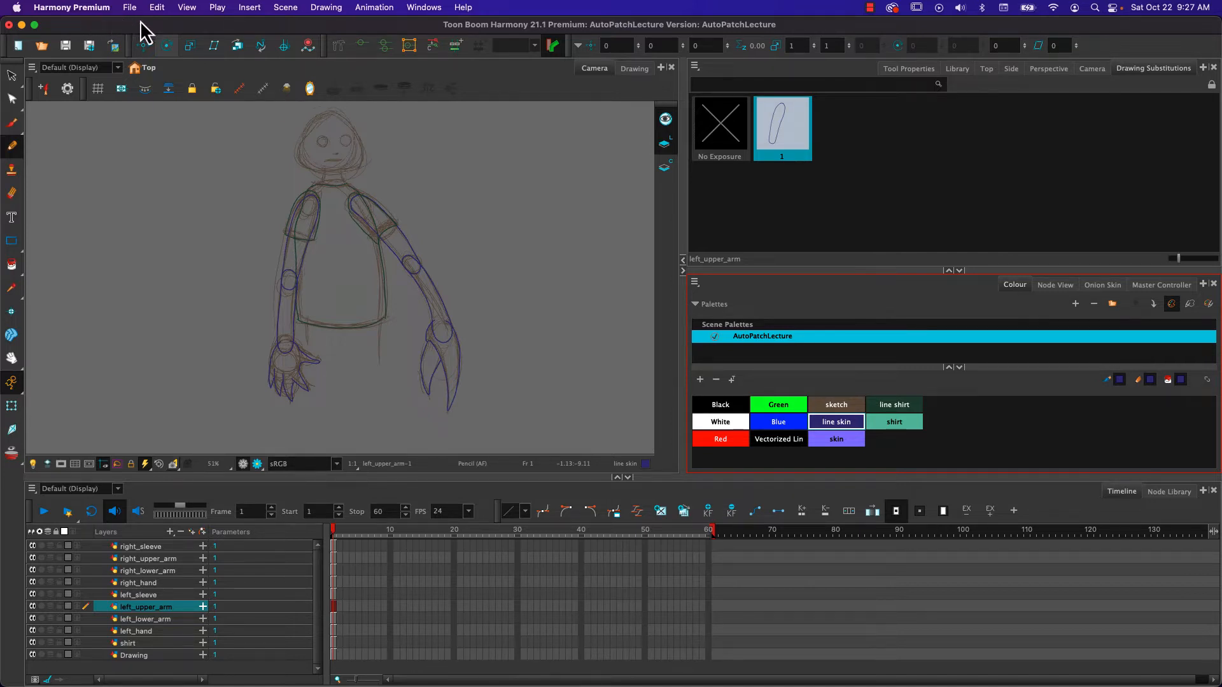
# - Enable support for overlay and underlay arts in the advanced preferences
pyautogui.click(156, 9)
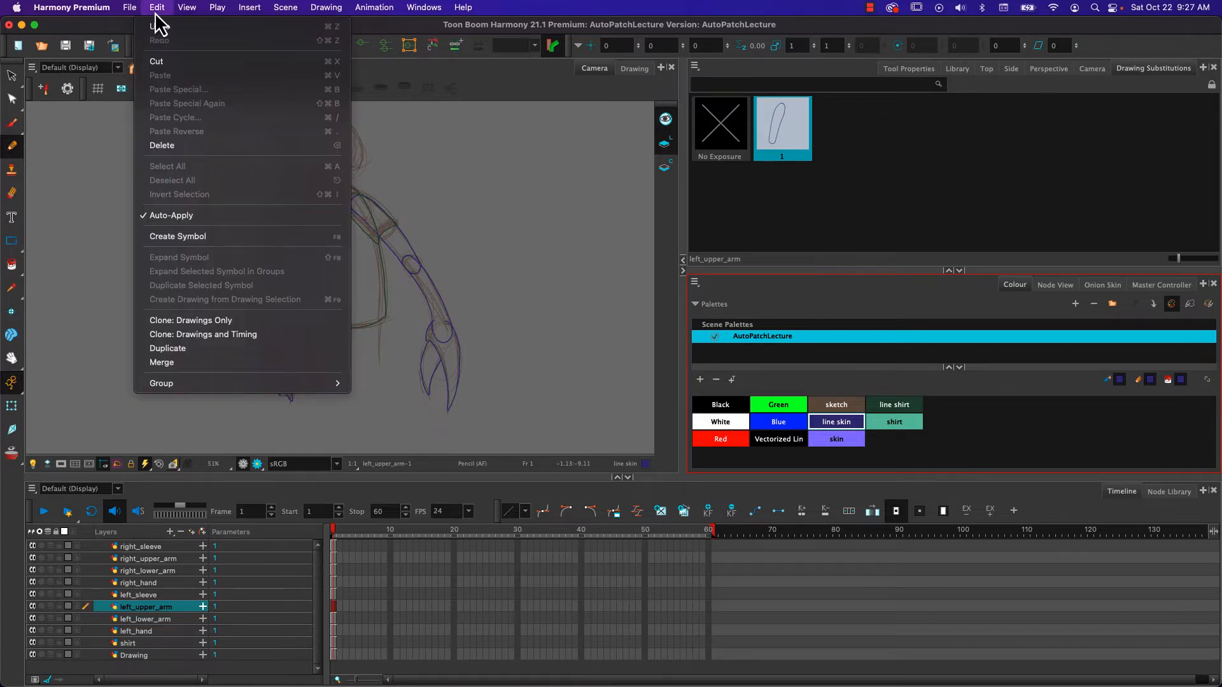
pyautogui.moveTo(89, 12)
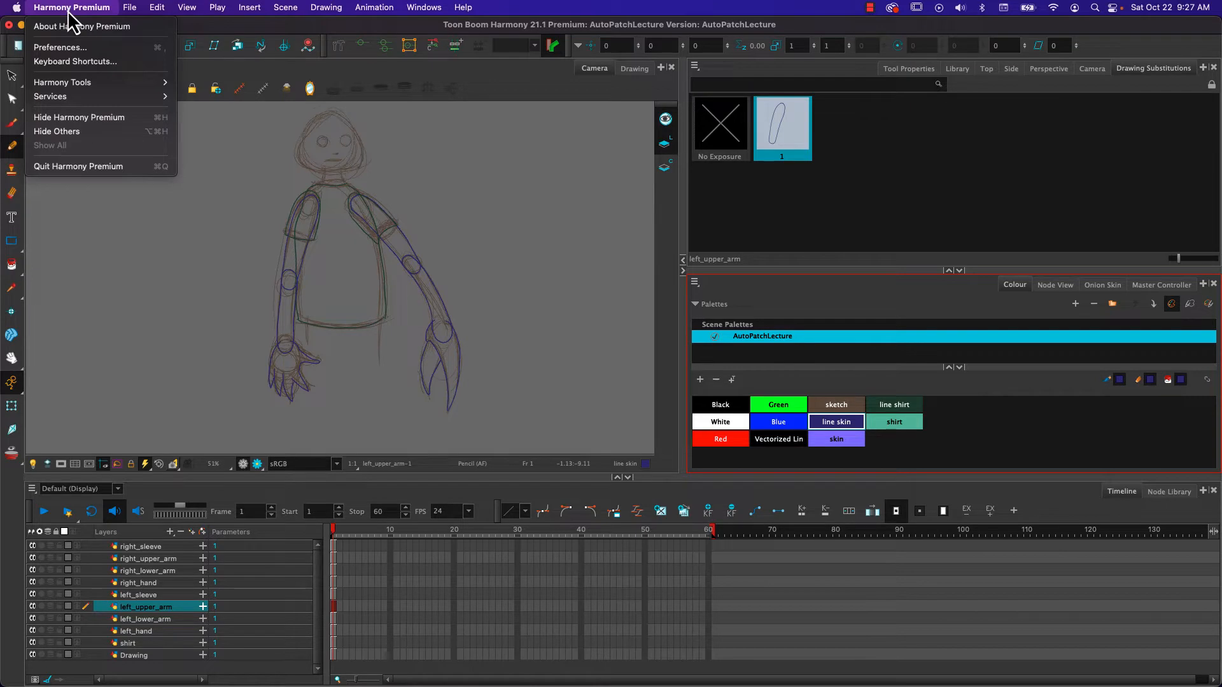
pyautogui.click(58, 48)
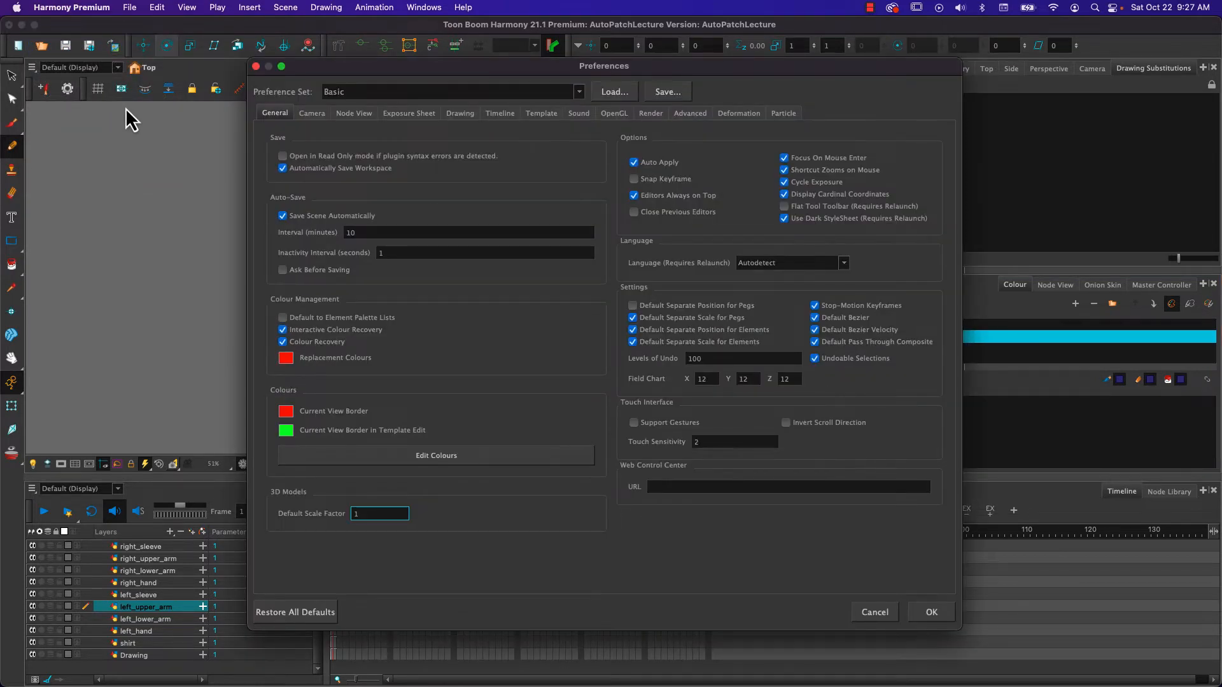
pyautogui.click(689, 115)
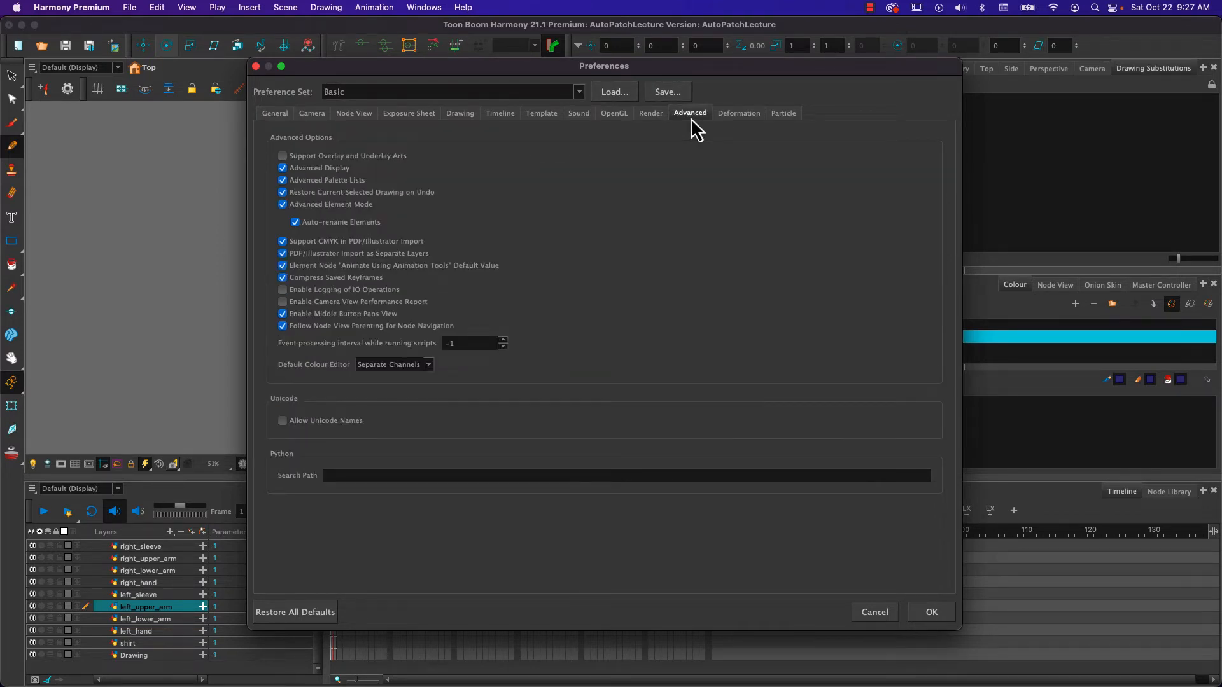
pyautogui.click(283, 156)
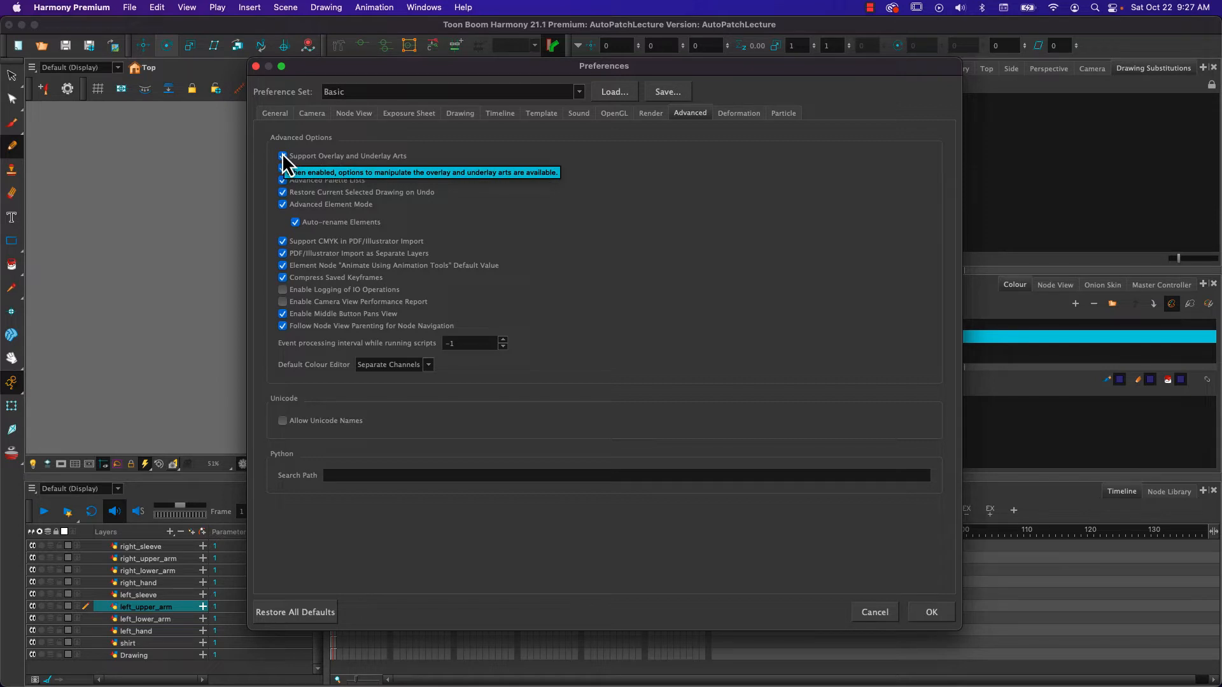
pyautogui.click(930, 613)
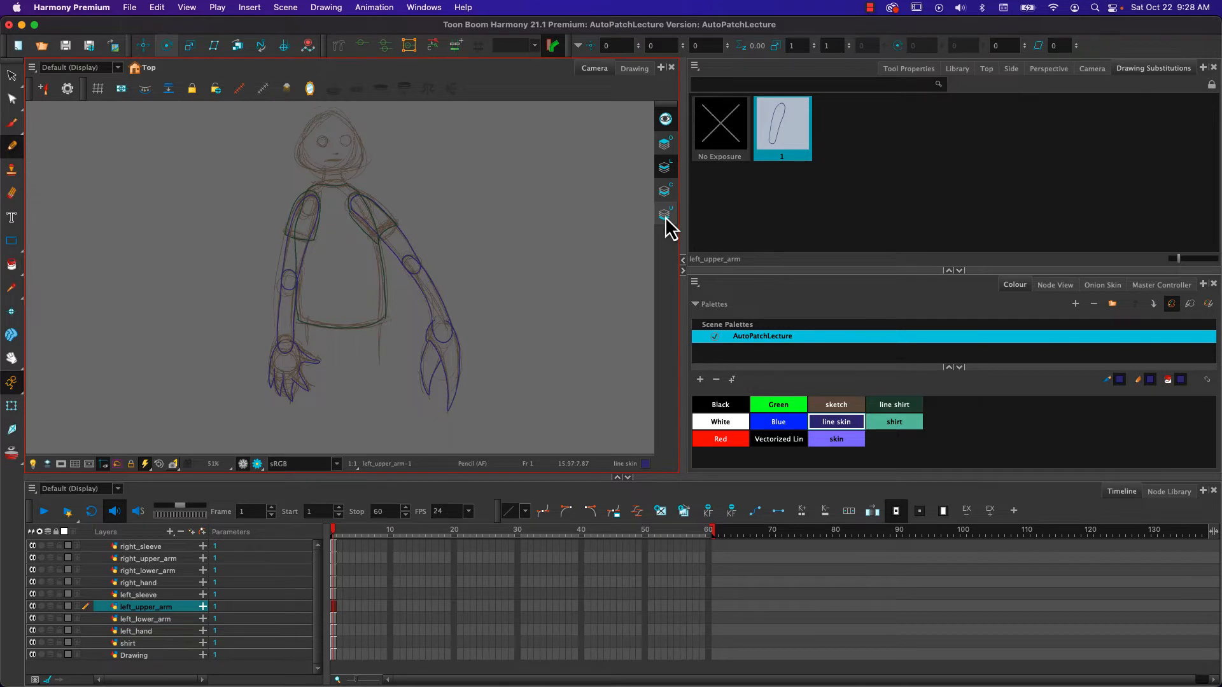
# - Try painting the left upper arm and left lower arm with the skin colour on Line Art, and undo both fills
pyautogui.click(838, 444)
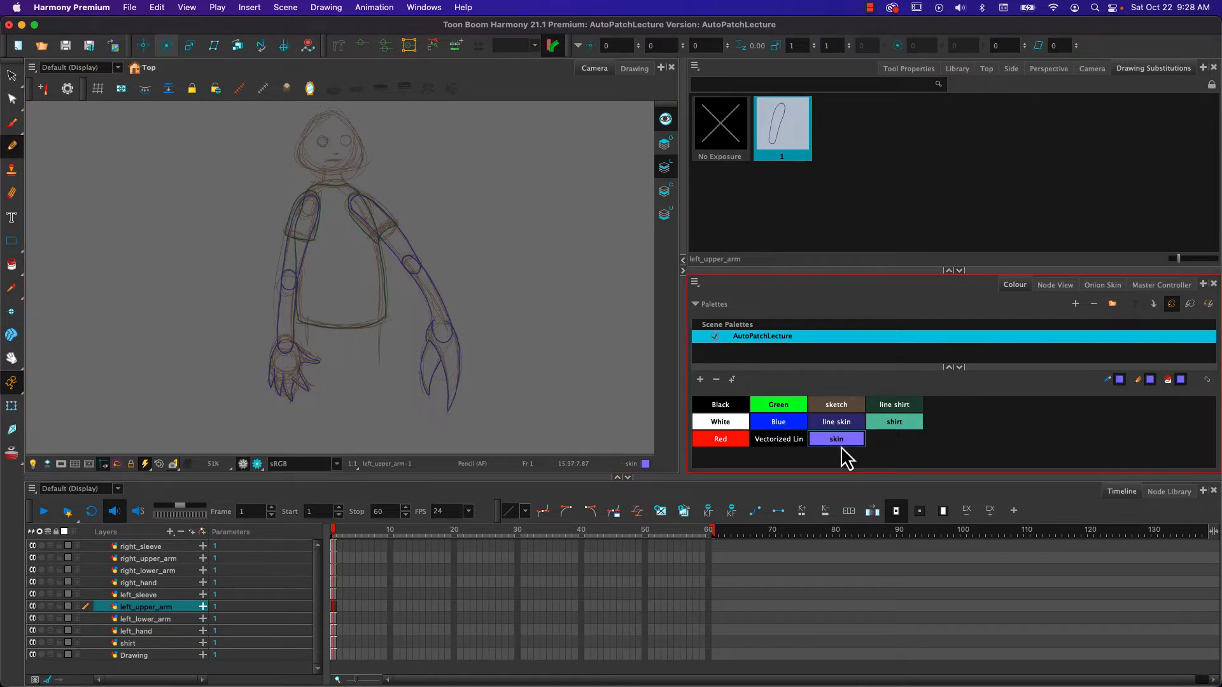
pyautogui.click(11, 264)
pyautogui.click(287, 251)
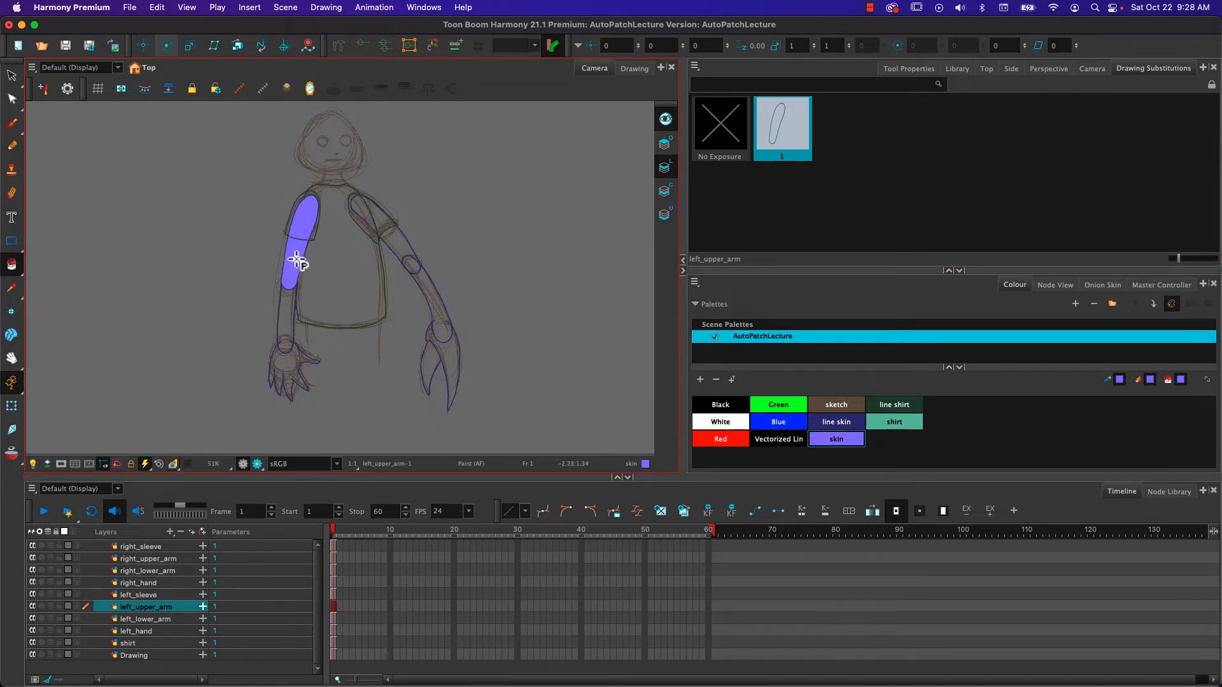
pyautogui.click(668, 169)
pyautogui.click(140, 620)
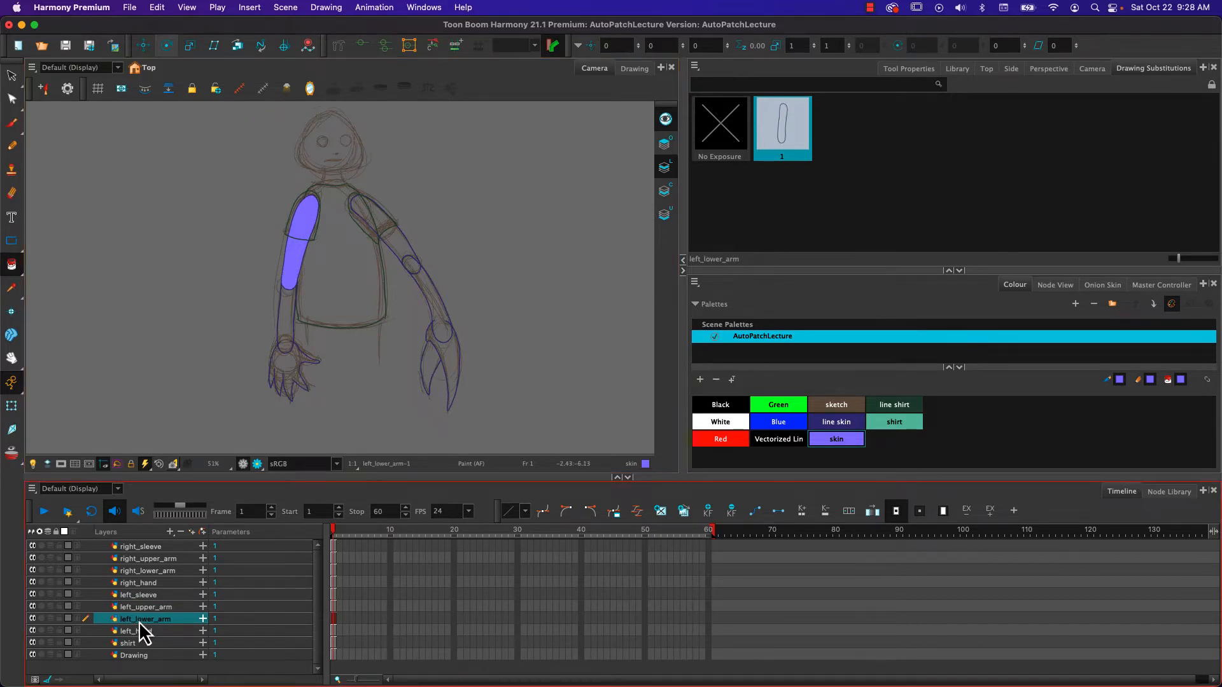
pyautogui.click(286, 321)
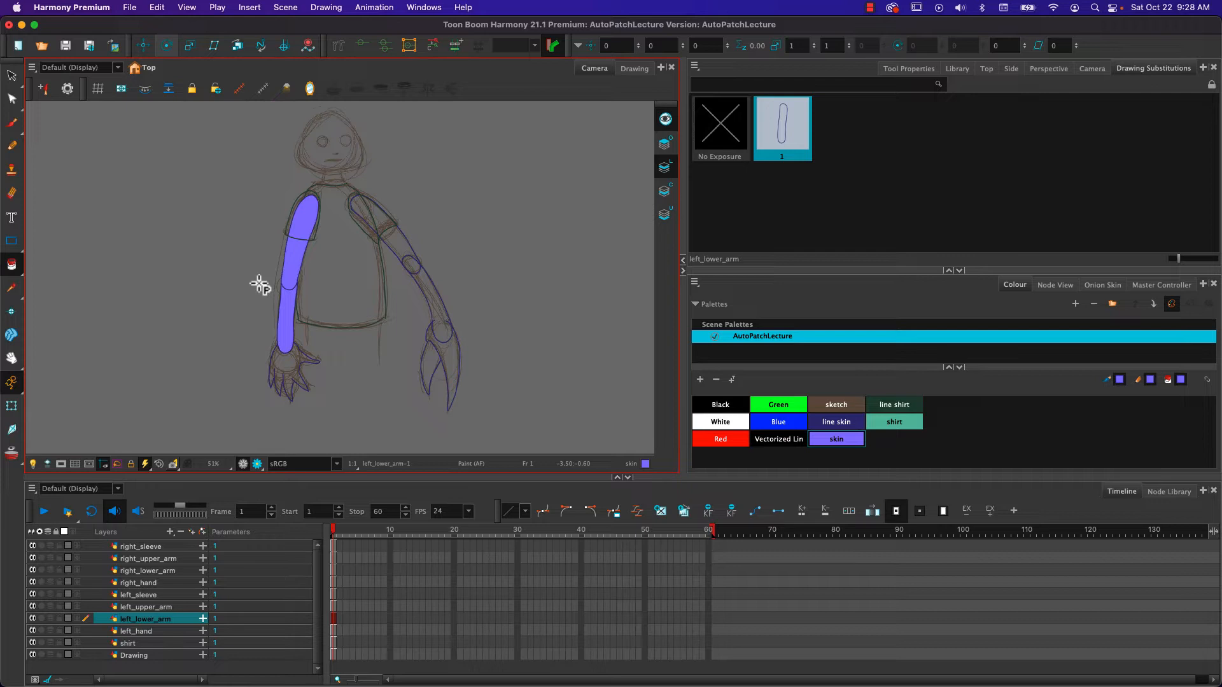
pyautogui.press('super+z')
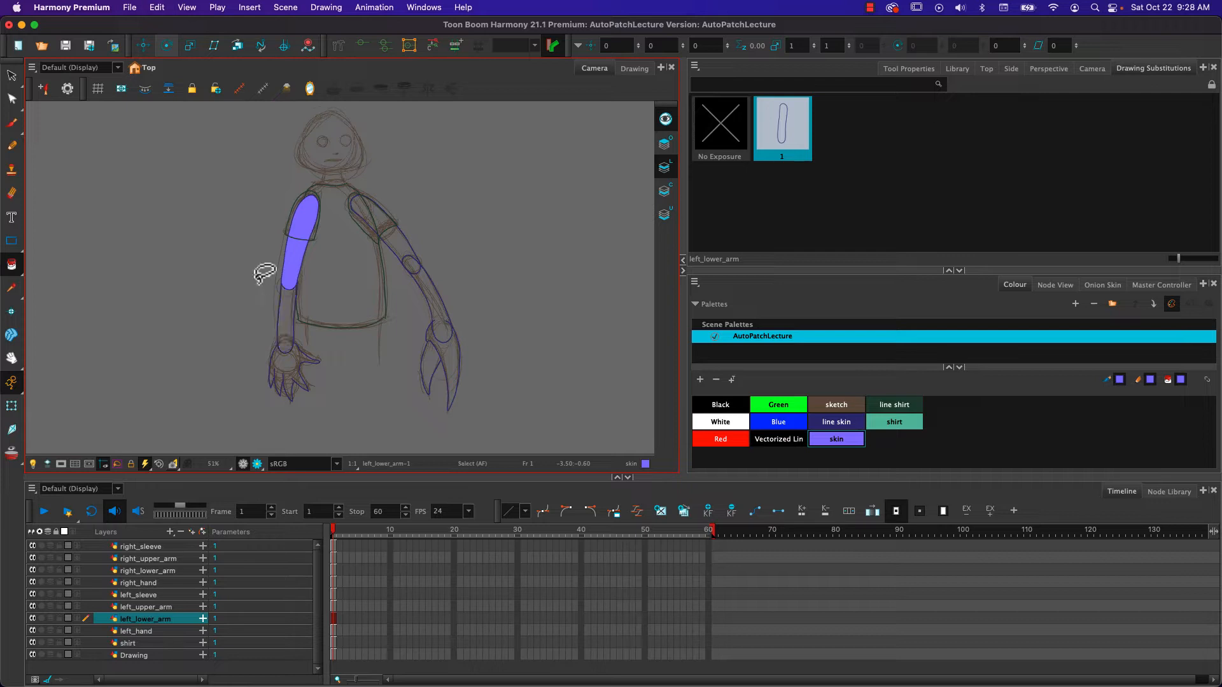
pyautogui.keyDown('super'); pyautogui.click(261, 274); pyautogui.keyUp('super')
pyautogui.press('super+z')
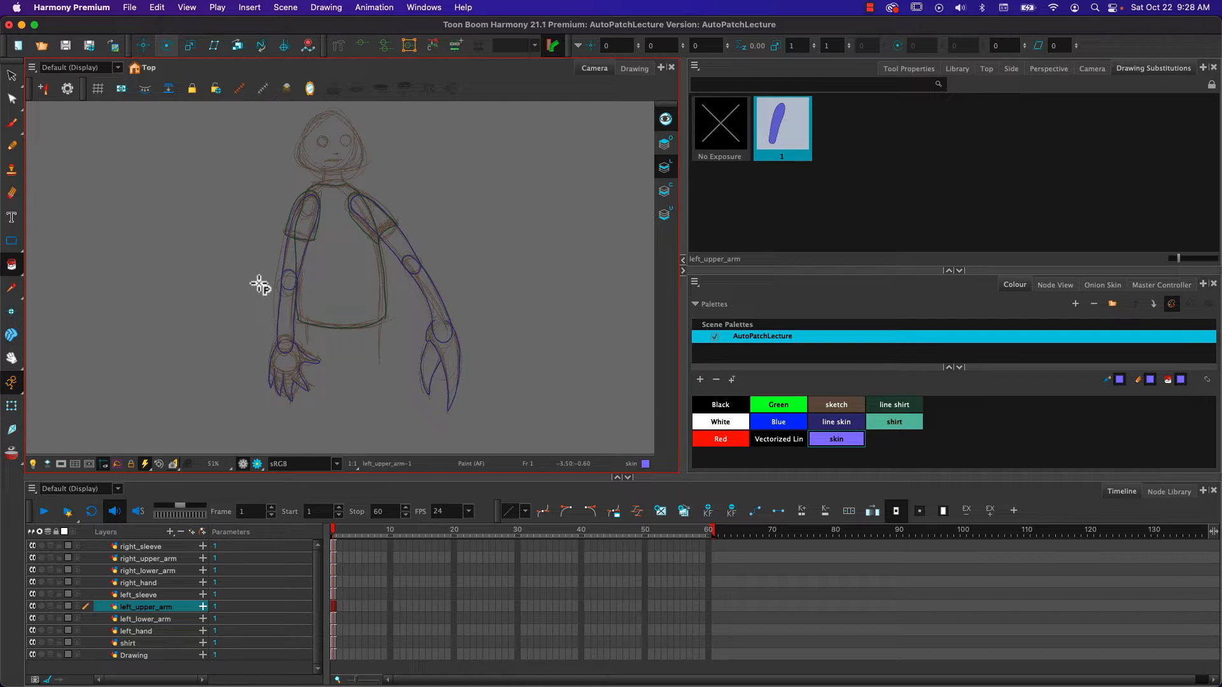
# - Activate the Pencil tool and bring up its drawing options below the presets
pyautogui.click(13, 150)
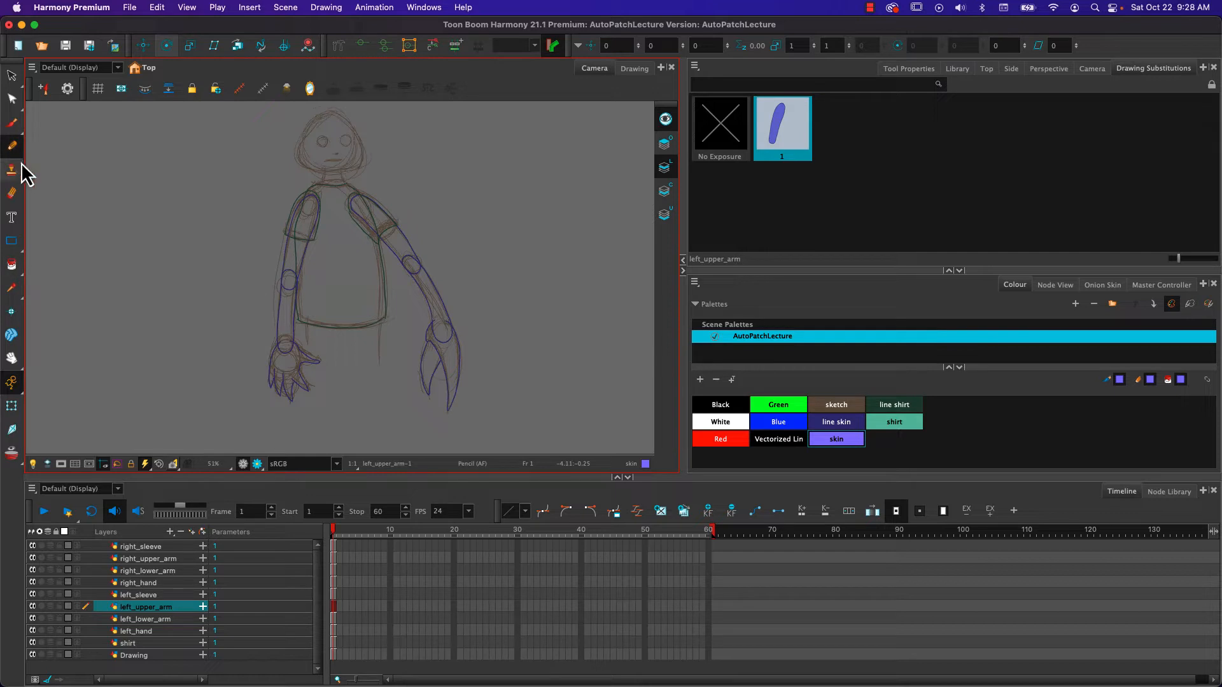
pyautogui.click(899, 71)
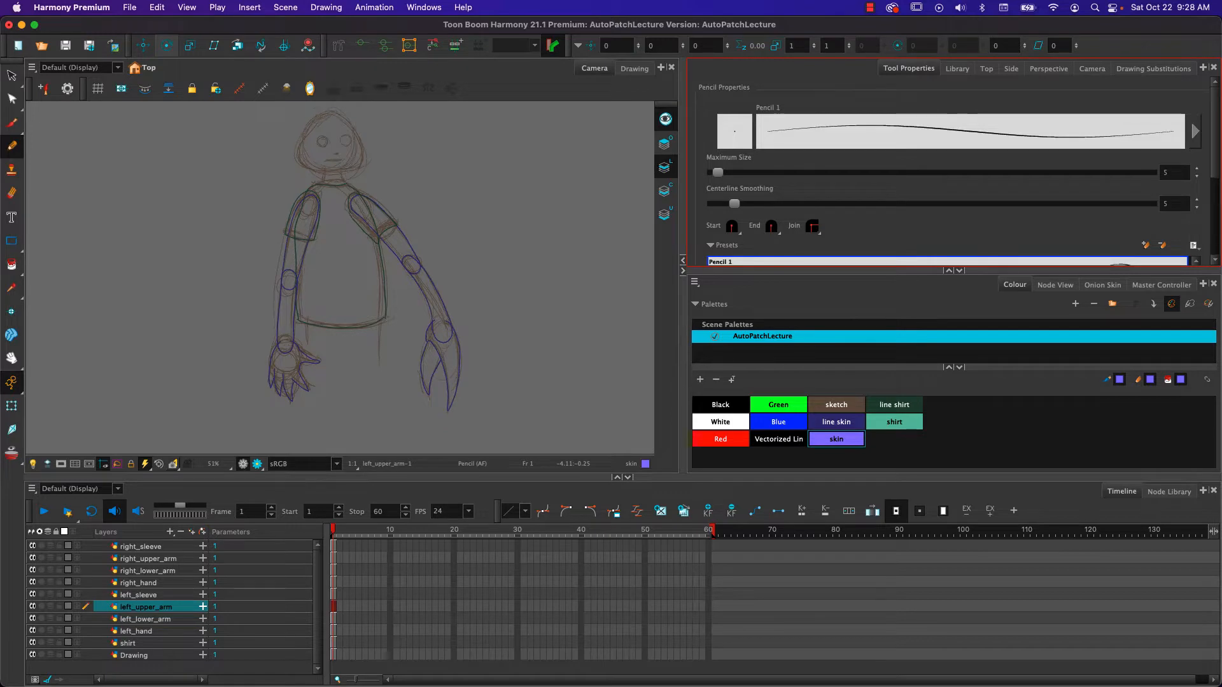
pyautogui.moveTo(1211, 113); pyautogui.dragTo(1211, 192)
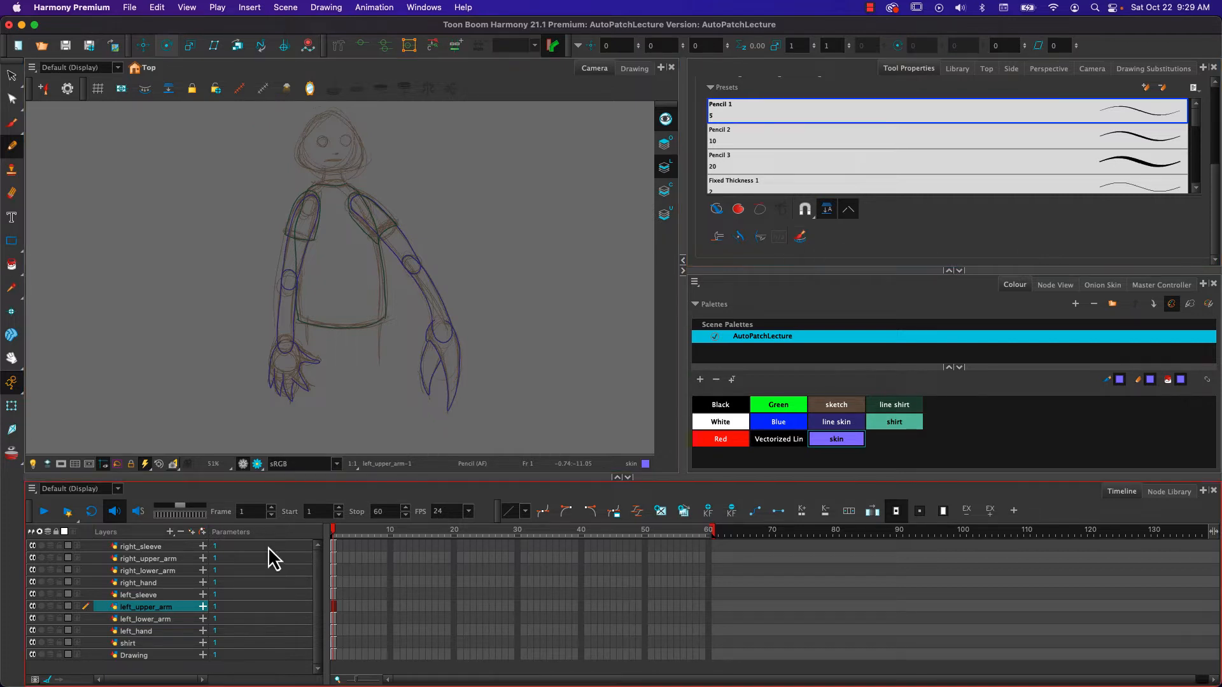
# - Add a vector drawing layer named junk directly above the Drawing layer
pyautogui.click(144, 657)
pyautogui.click(191, 532)
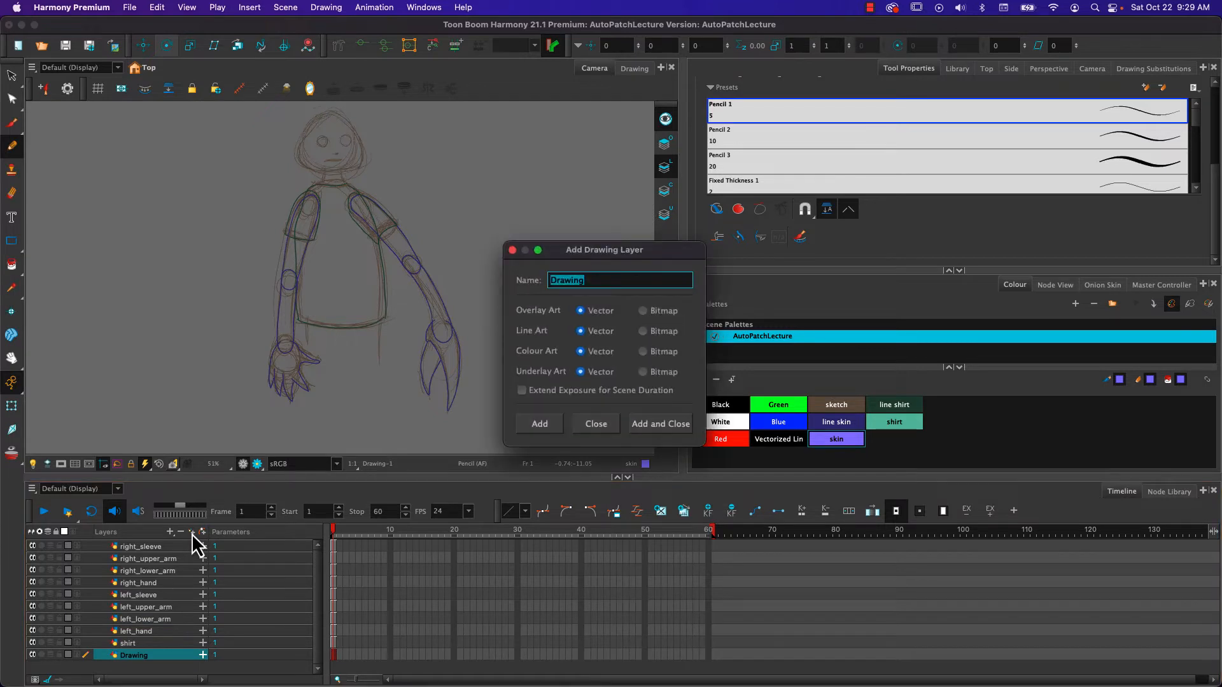
pyautogui.write('junk')
pyautogui.click(651, 423)
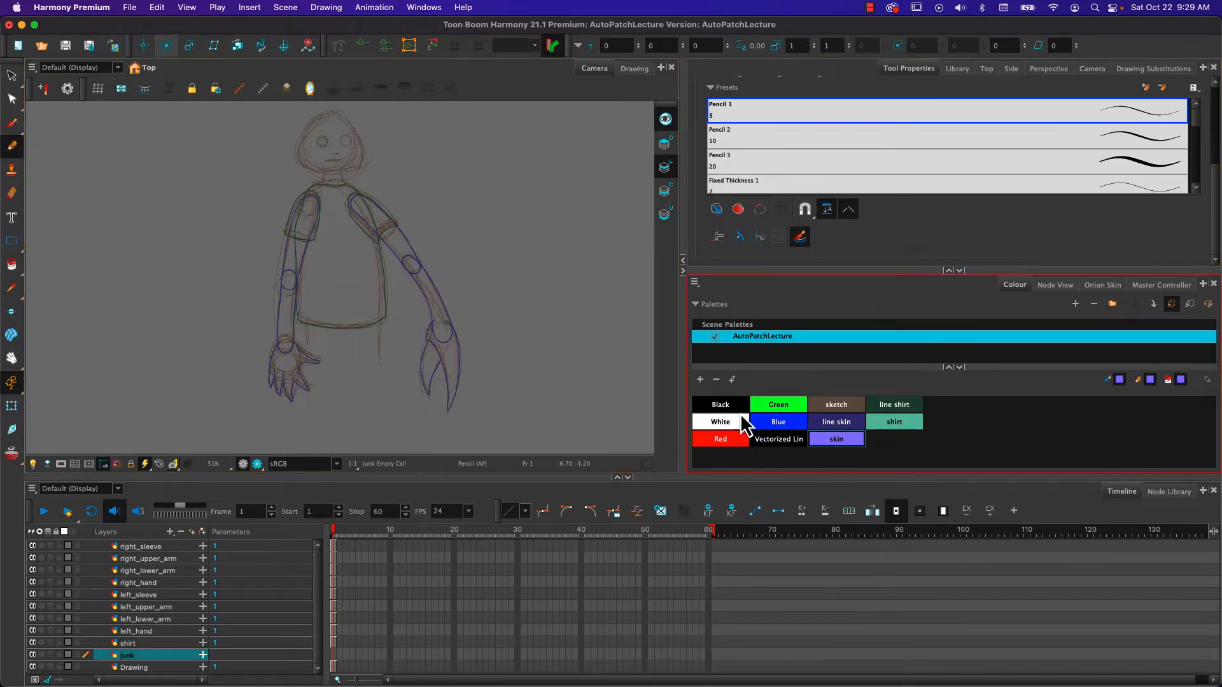
# - Pencil a rough black four-sided shape beside the character on the junk layer, with automatic Colour Art creation on
pyautogui.click(721, 407)
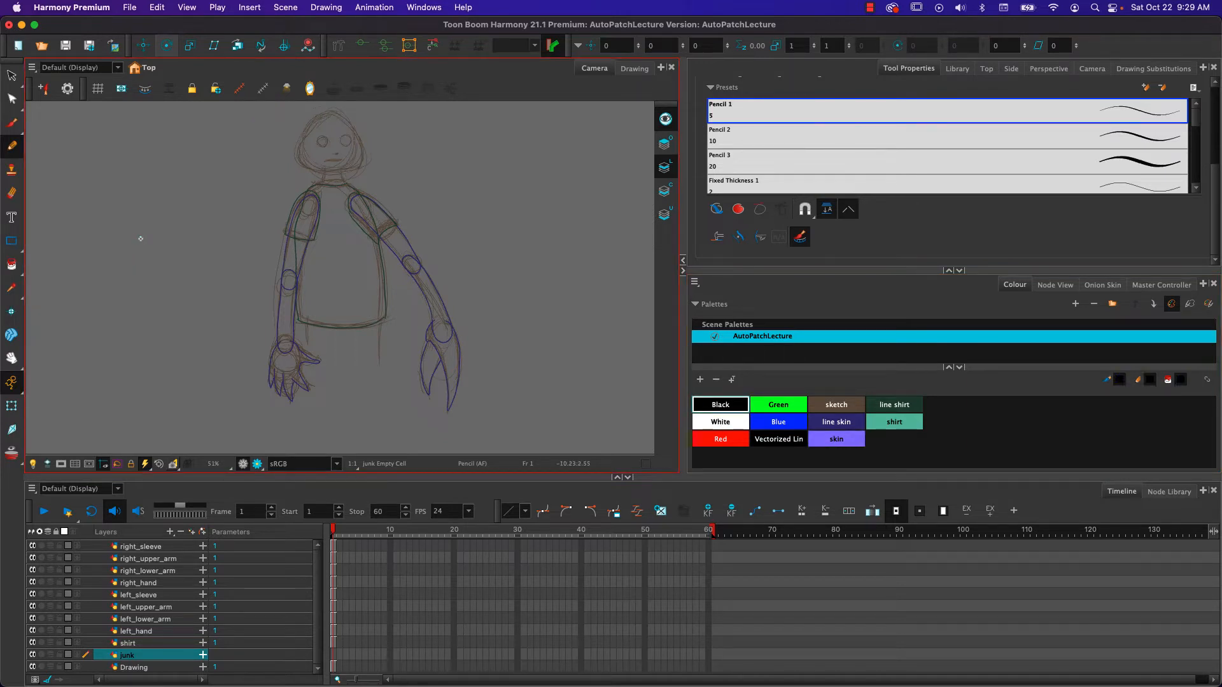
pyautogui.moveTo(120, 219)
pyautogui.mouseDown()
pyautogui.moveTo(123, 281)
pyautogui.moveTo(146, 314)
pyautogui.moveTo(197, 304)
pyautogui.moveTo(179, 212)
pyautogui.moveTo(100, 245)
pyautogui.mouseUp()
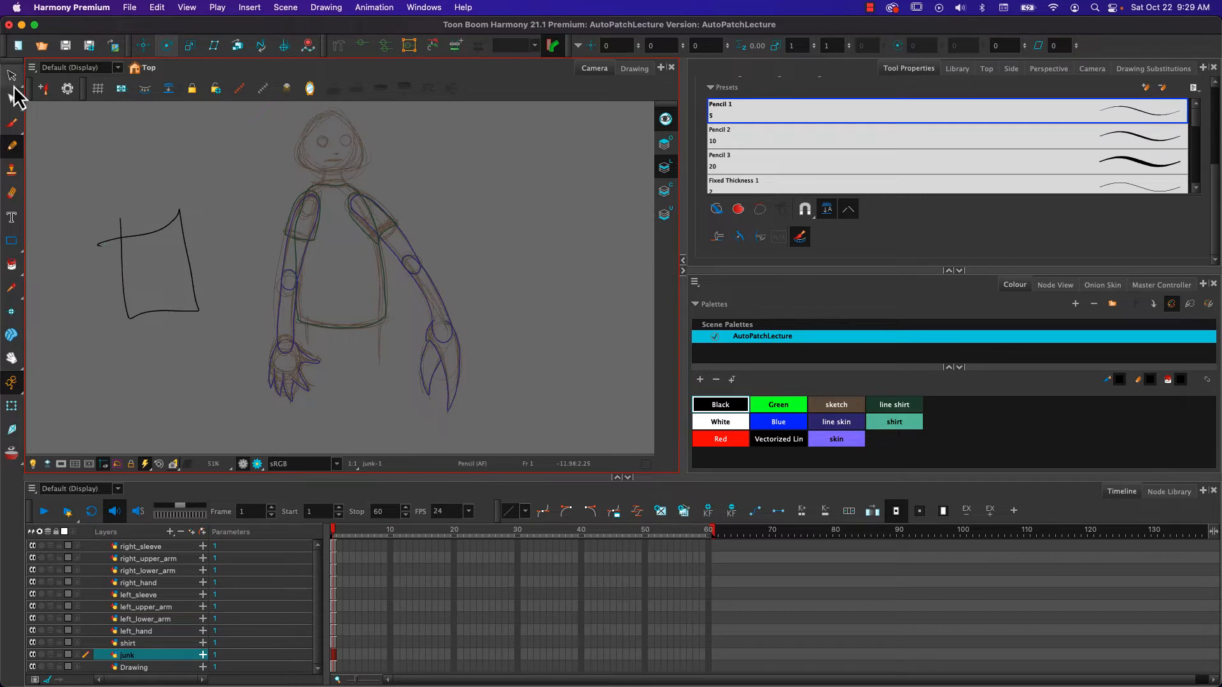
# - Isolate the current art layer in the Drawing view and examine the four-sided shape's Line Art and Colour Art
pyautogui.click(635, 69)
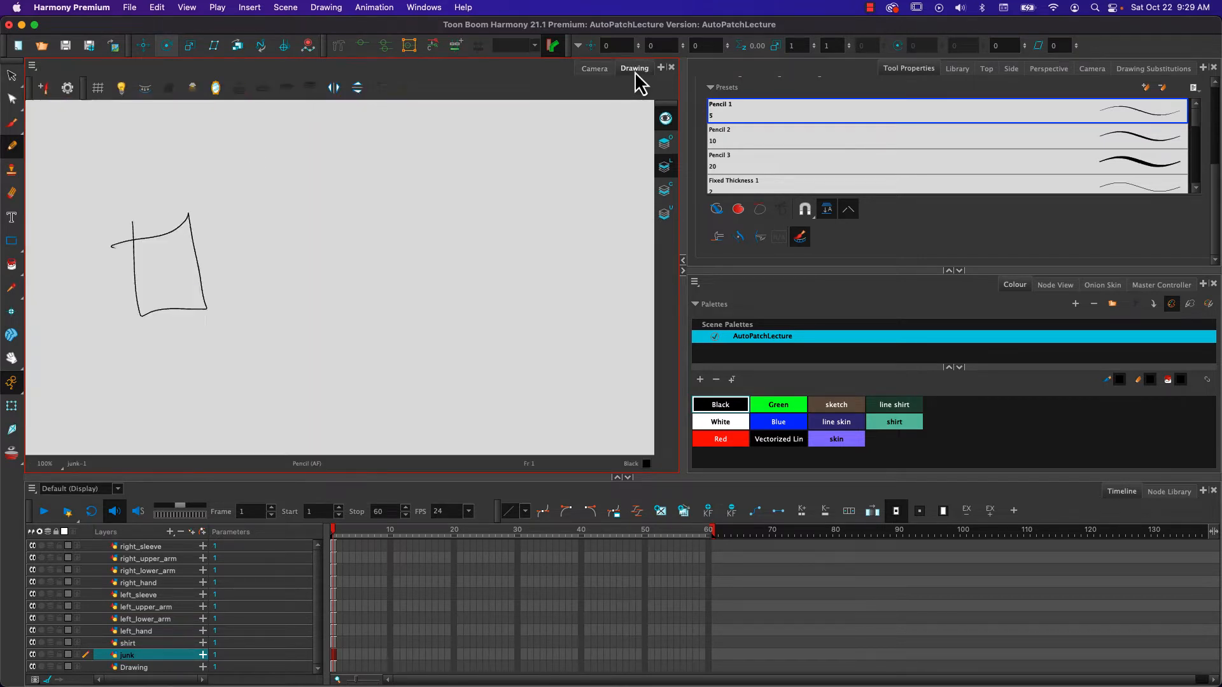
pyautogui.click(663, 120)
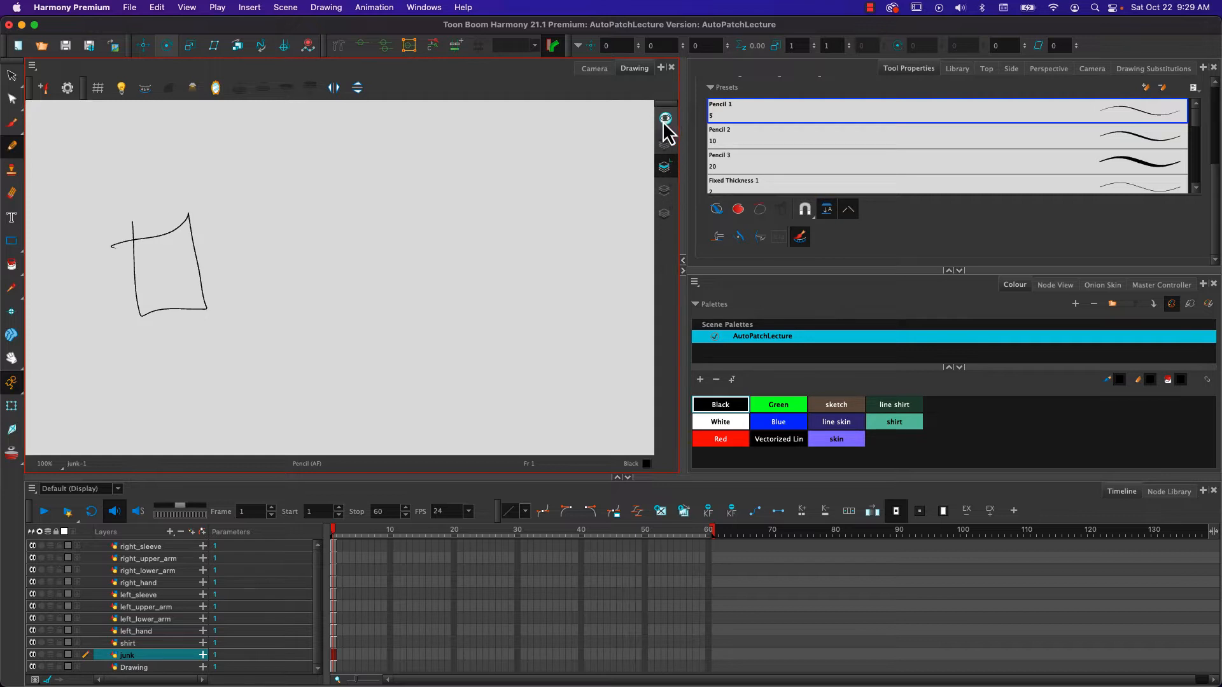
pyautogui.click(665, 121)
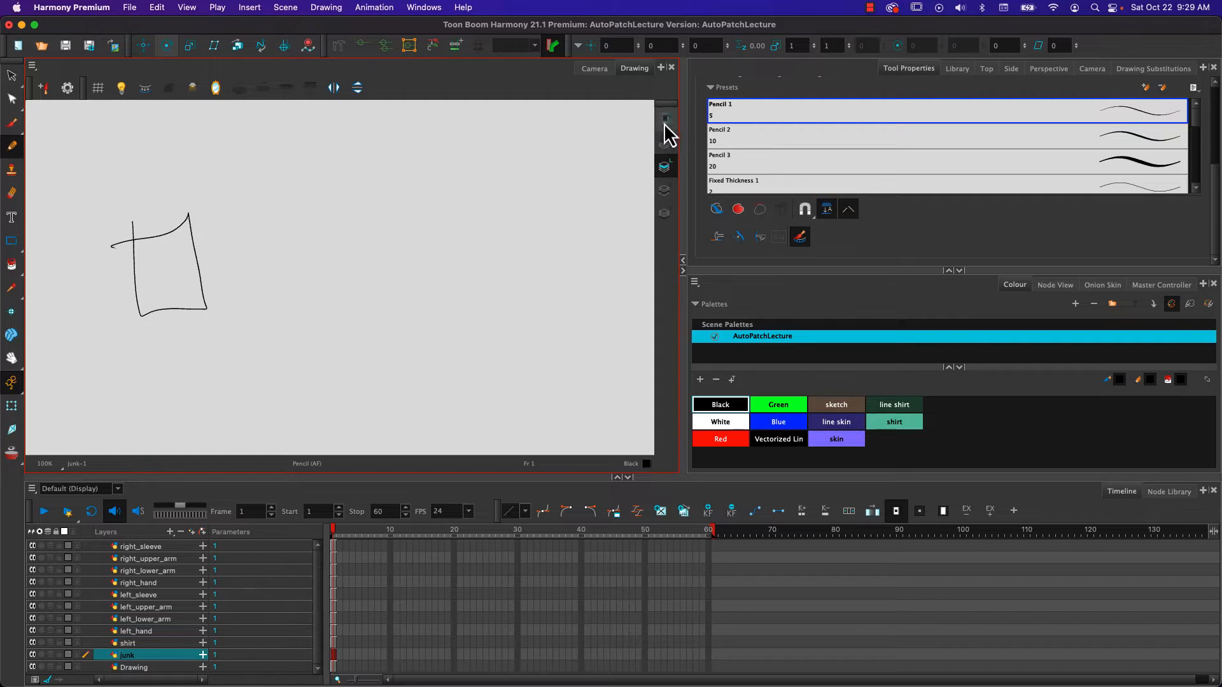
pyautogui.click(664, 191)
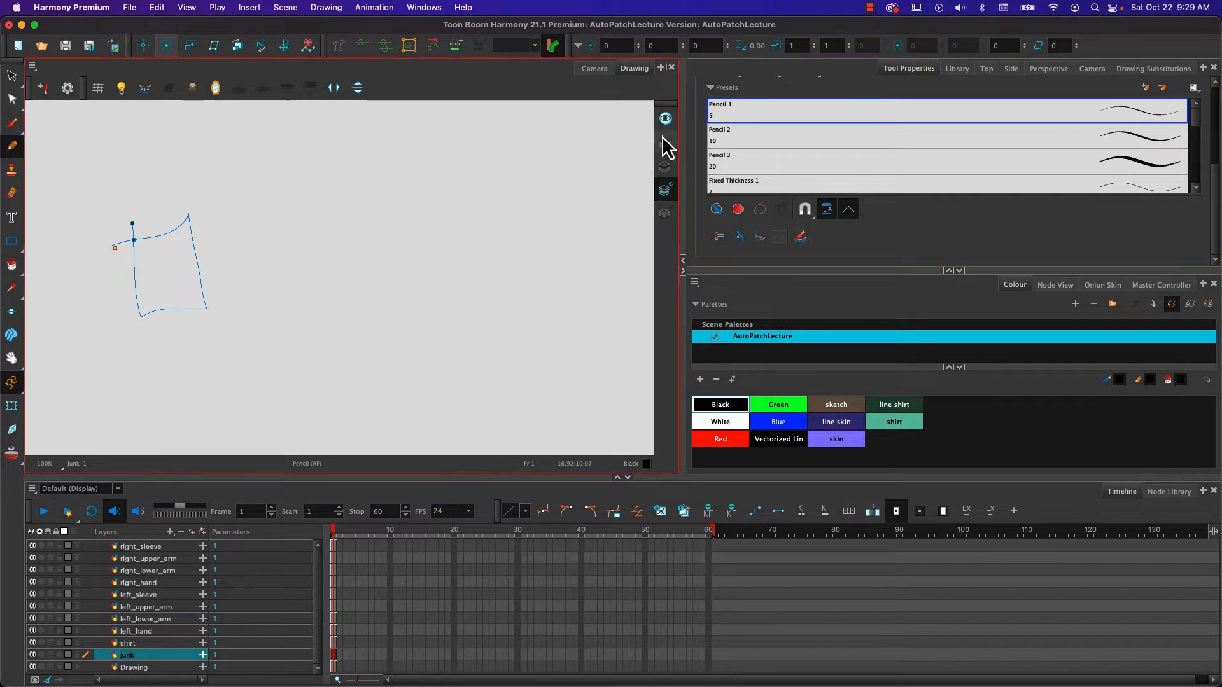
# - Pencil a black circle beside the four-sided shape on Line Art with automatic Colour Art creation off, and check its Colour Art
pyautogui.click(665, 166)
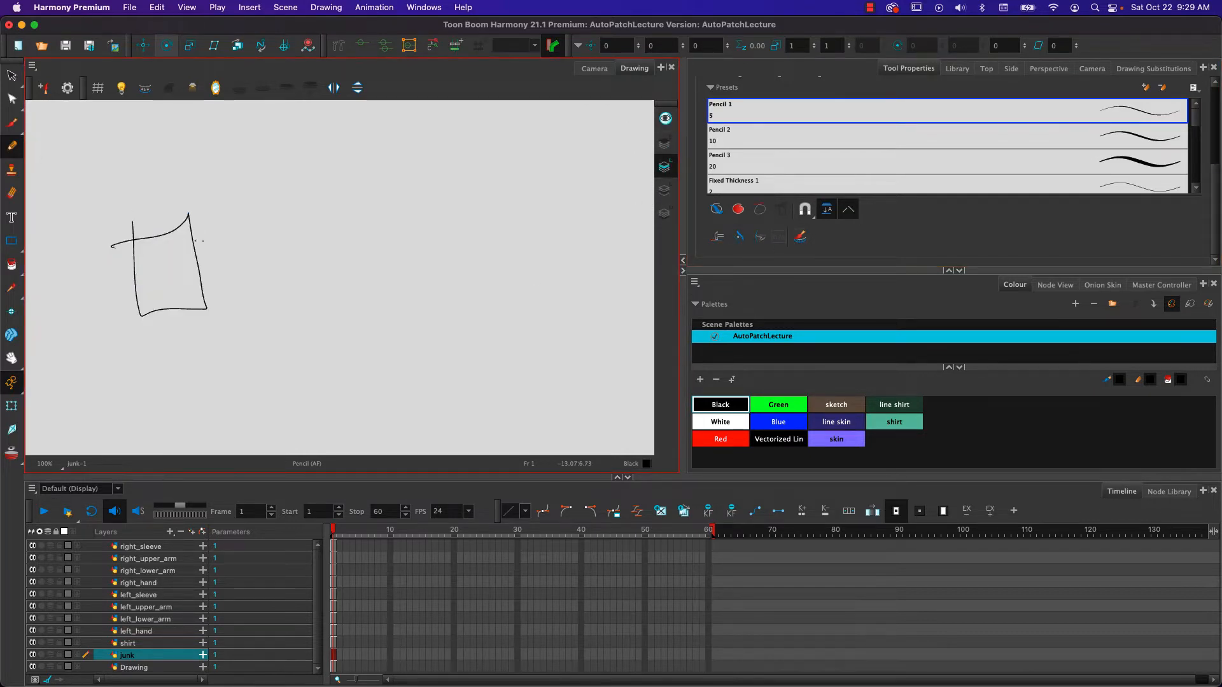
pyautogui.moveTo(233, 236)
pyautogui.mouseDown()
pyautogui.moveTo(307, 227)
pyautogui.moveTo(230, 251)
pyautogui.moveTo(266, 218)
pyautogui.mouseUp()
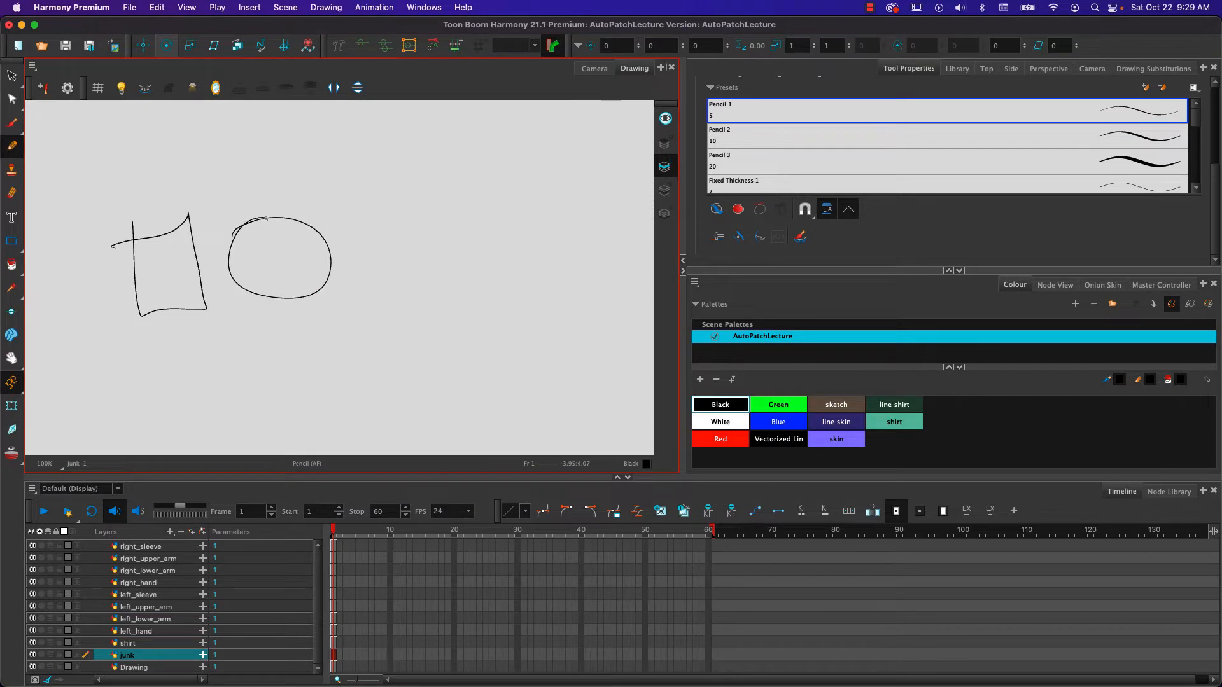
pyautogui.click(664, 190)
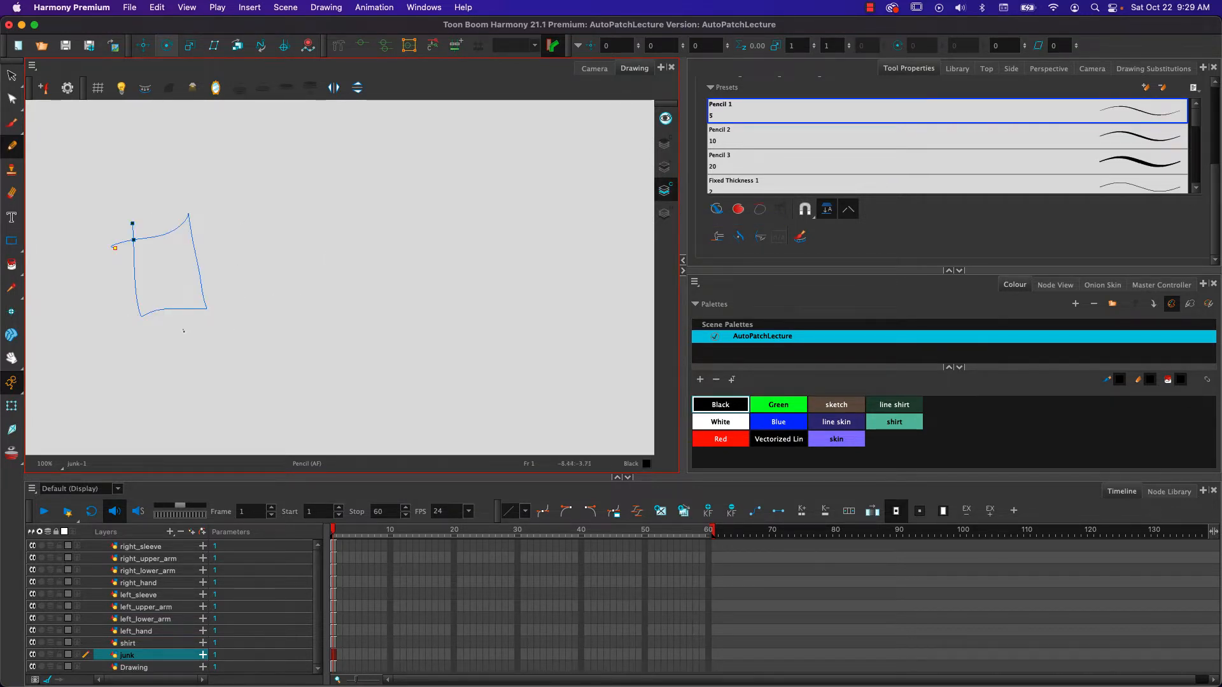
# - Fill the four-sided shape with Red on Colour Art and display all art layers together
pyautogui.click(12, 264)
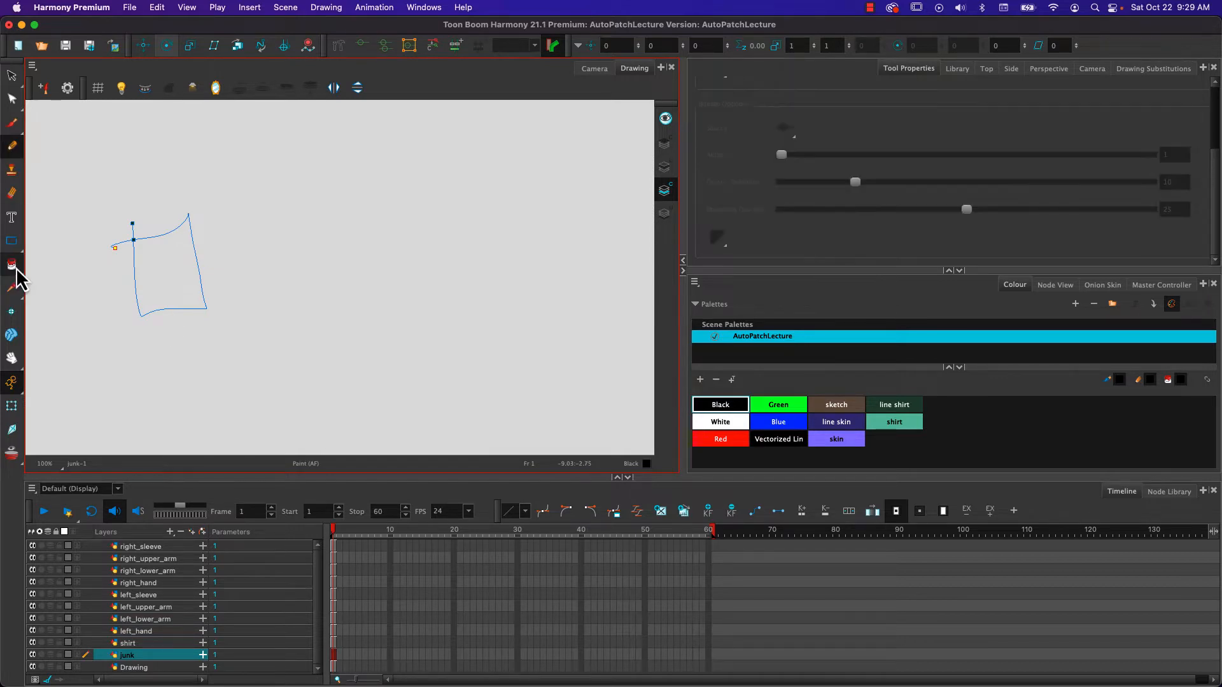
pyautogui.click(172, 280)
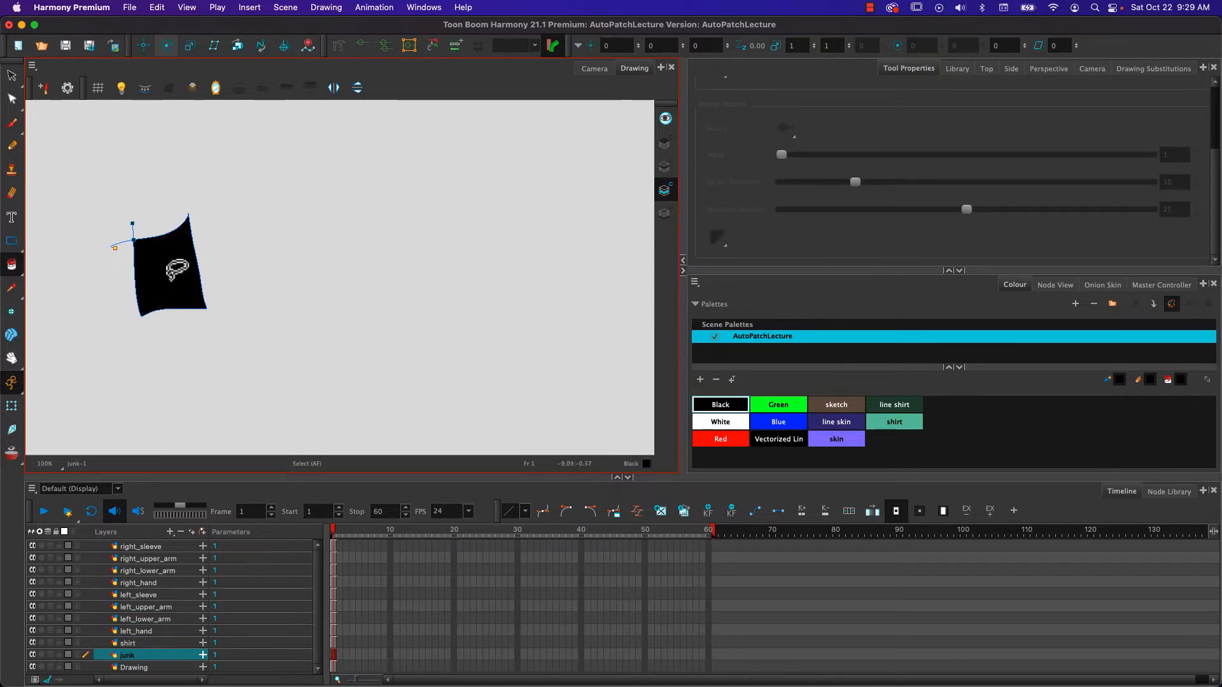
pyautogui.hotkey('ctrl', 'z')
pyautogui.click(720, 439)
pyautogui.click(153, 266)
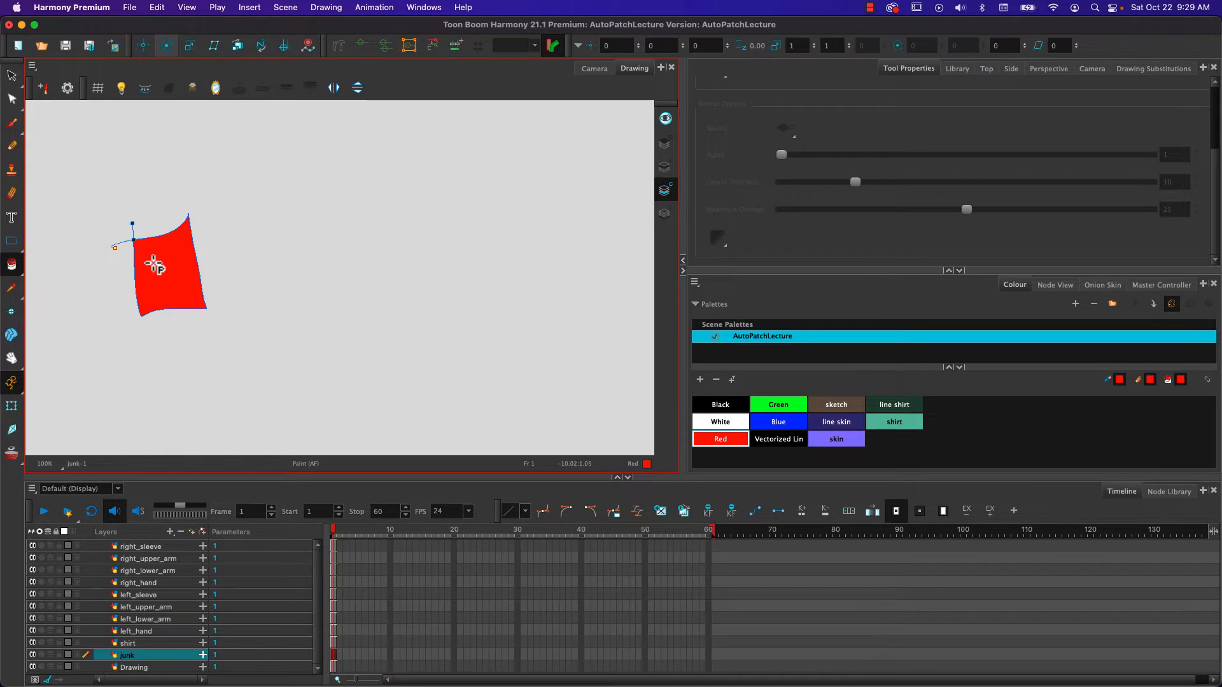
pyautogui.click(666, 121)
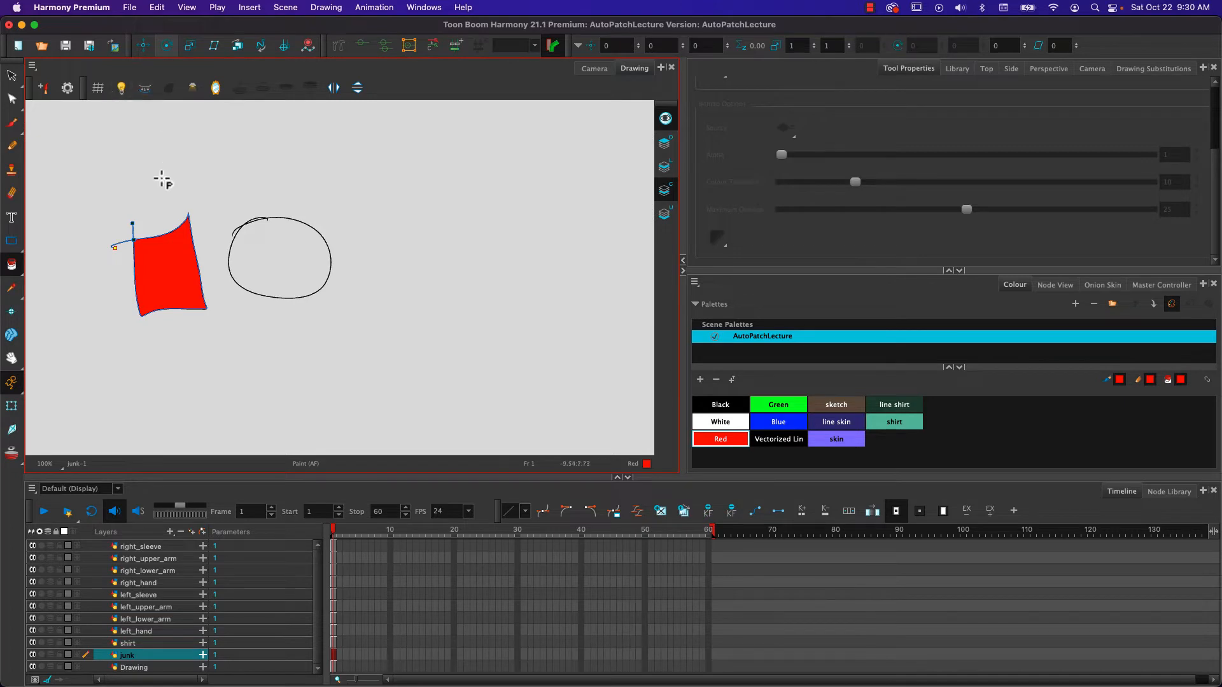
# - Hide the invisible strokes and pencil a red circle below the black circle on Line Art with Pencil 1
pyautogui.press('k')
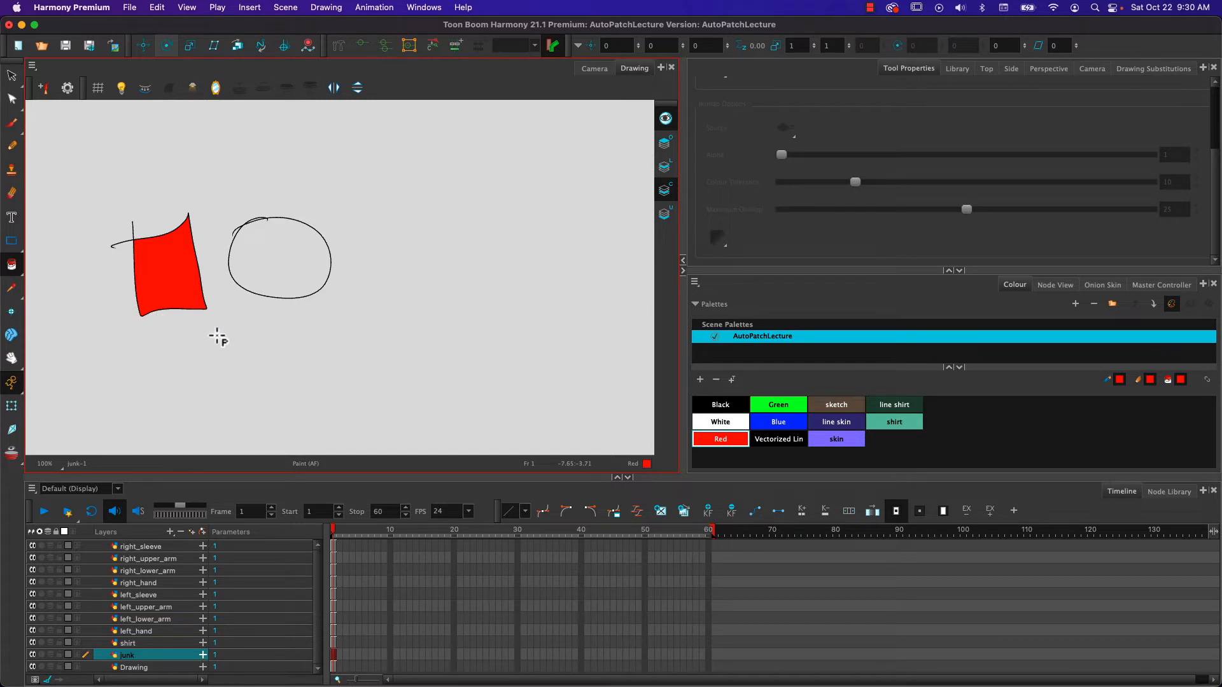
pyautogui.click(664, 167)
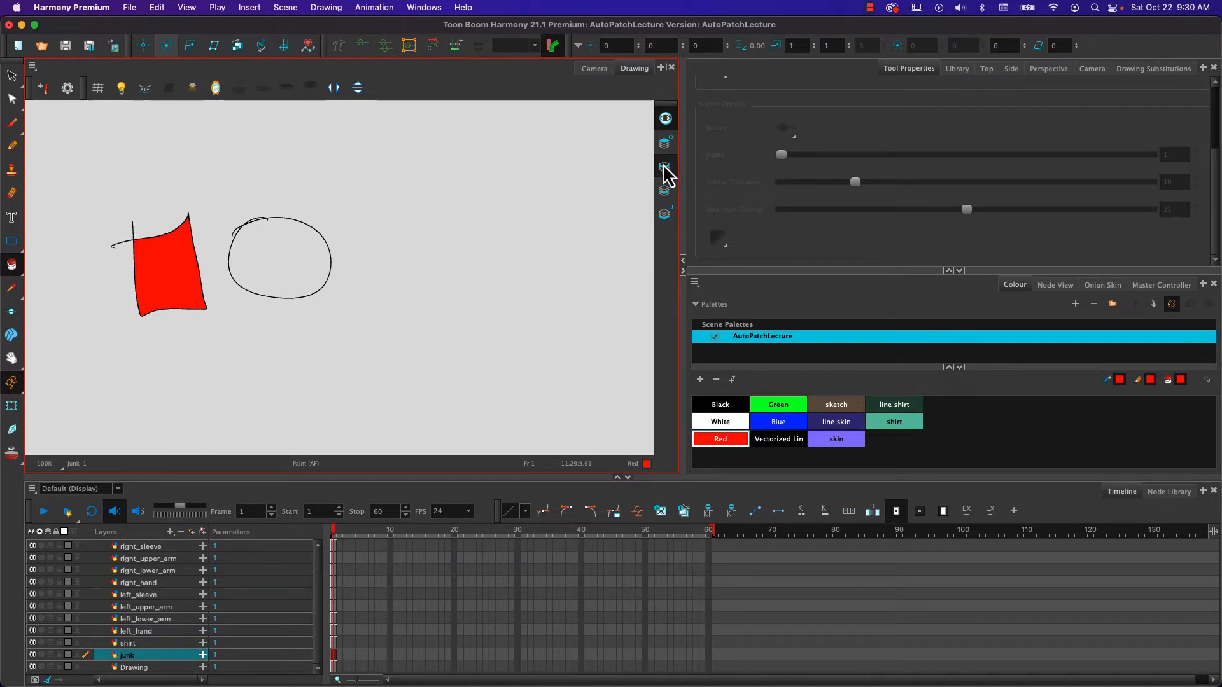
pyautogui.click(11, 77)
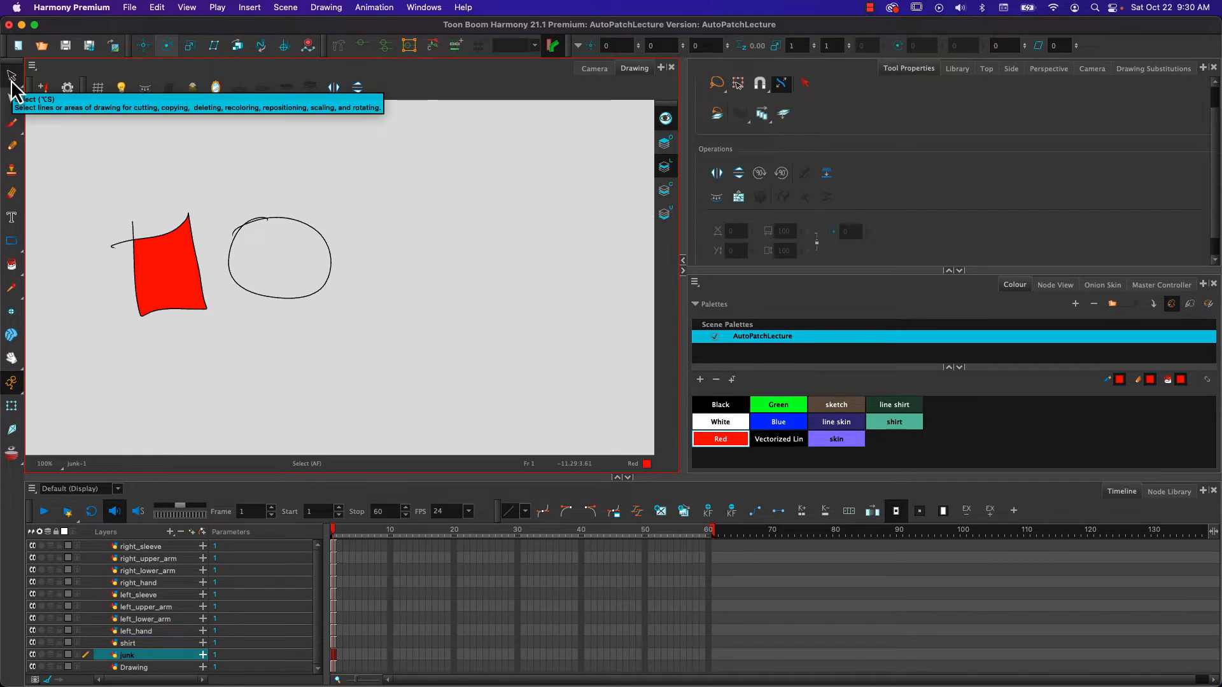
pyautogui.click(11, 146)
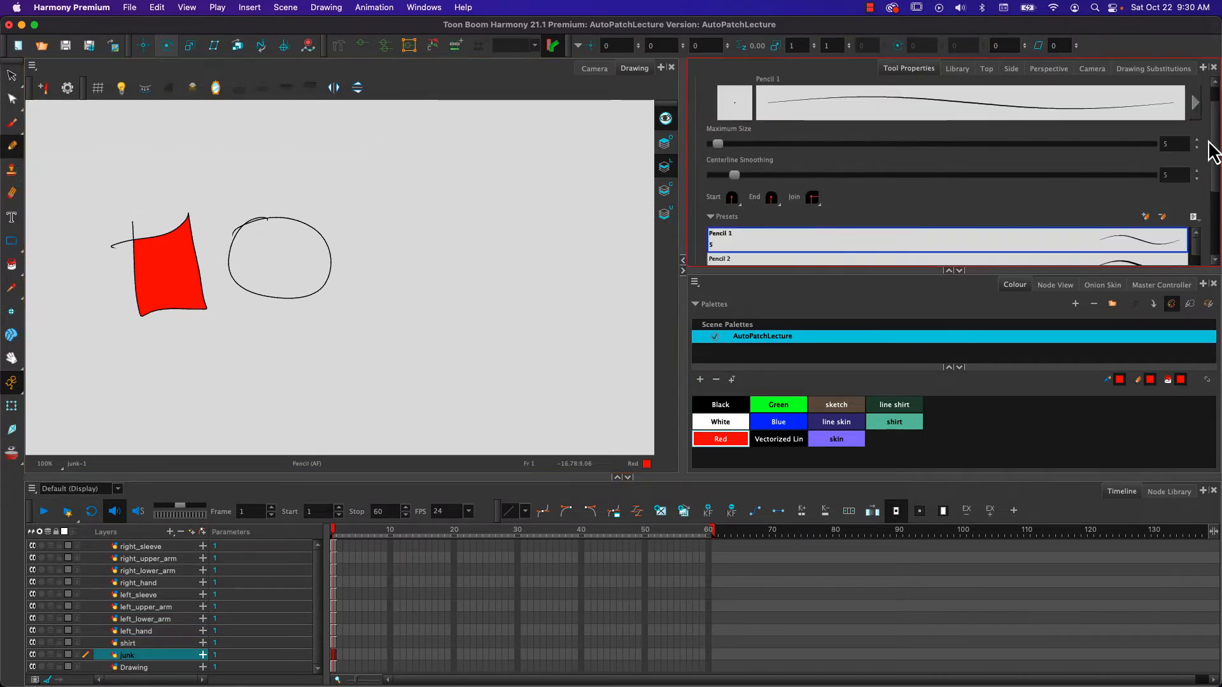
pyautogui.moveTo(1212, 151); pyautogui.dragTo(1217, 213)
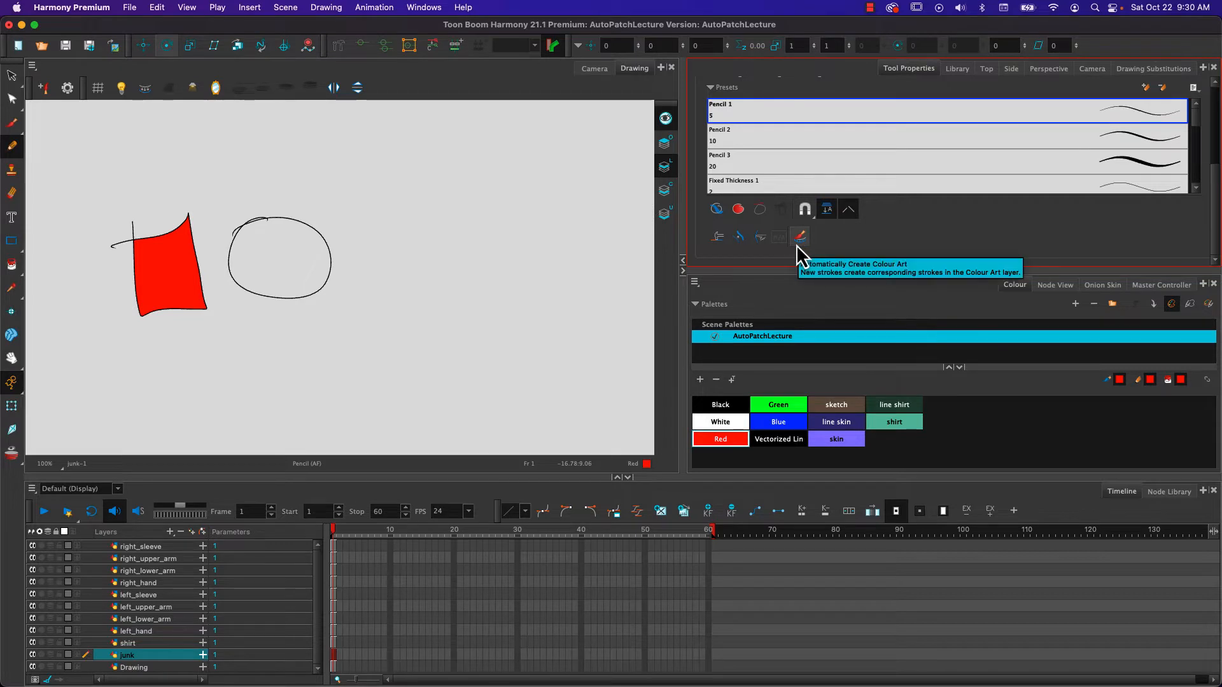
pyautogui.moveTo(252, 325)
pyautogui.mouseDown()
pyautogui.moveTo(292, 322)
pyautogui.moveTo(320, 362)
pyautogui.mouseUp()
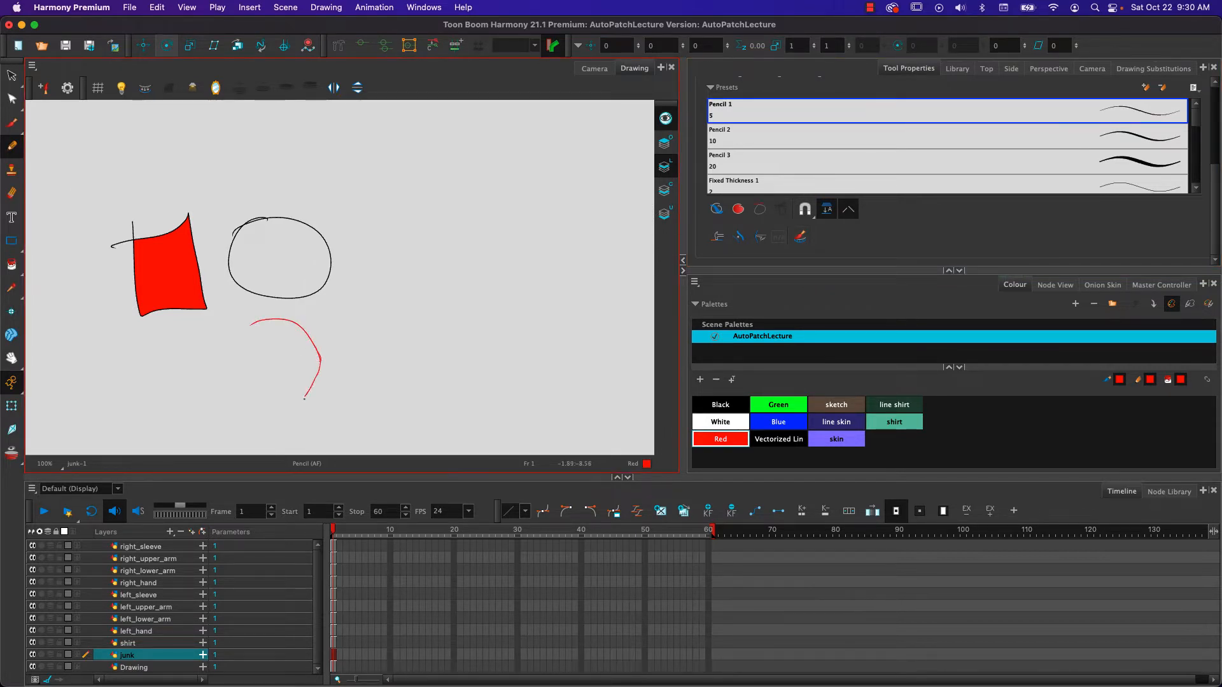
pyautogui.moveTo(299, 400); pyautogui.dragTo(294, 405)
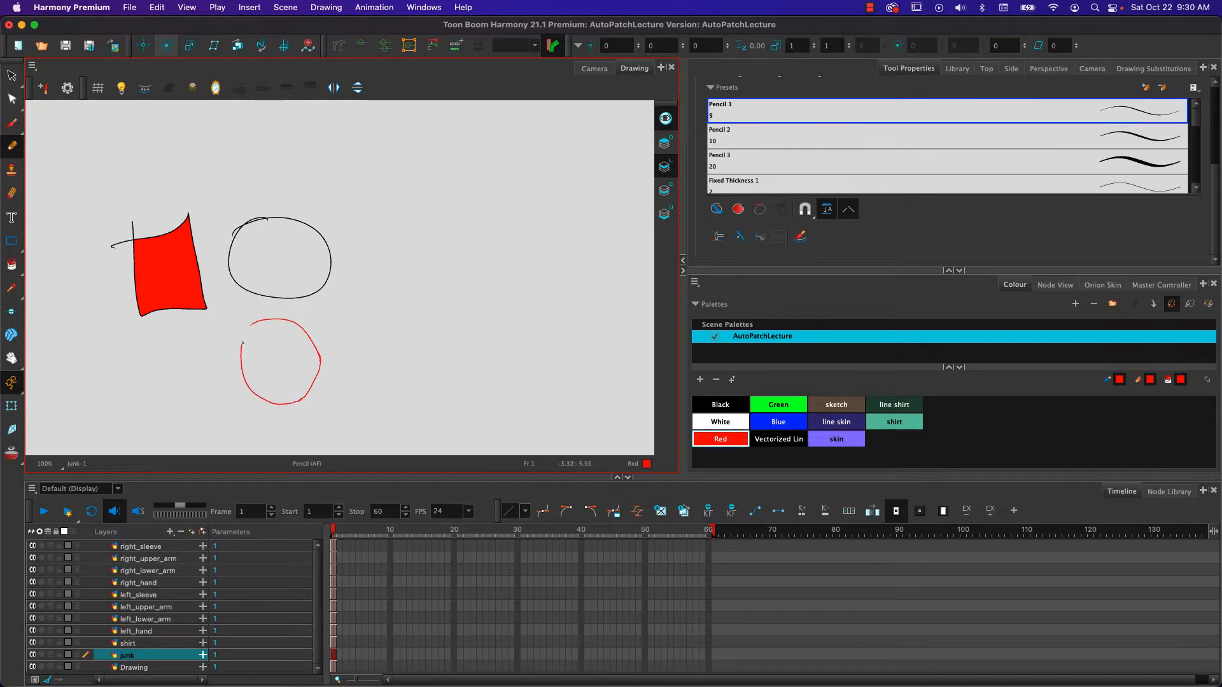
# - Lasso the red circle below the black one and delete it
pyautogui.click(11, 192)
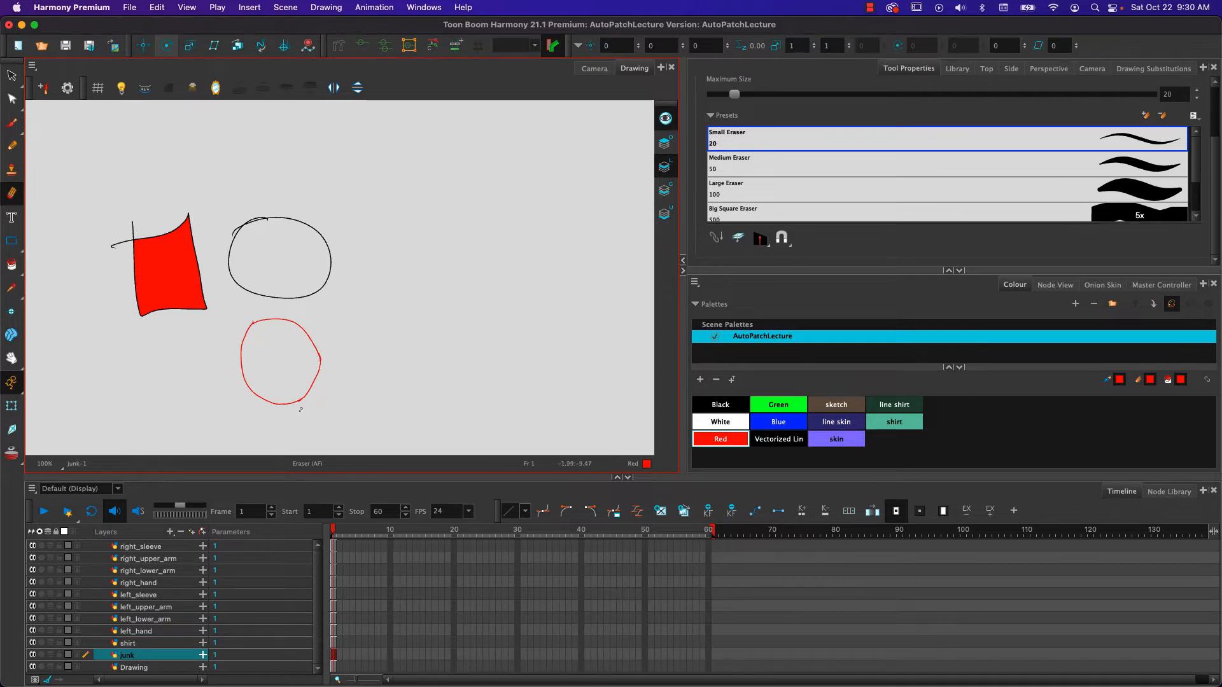
pyautogui.click(11, 99)
pyautogui.moveTo(245, 305); pyautogui.dragTo(229, 312)
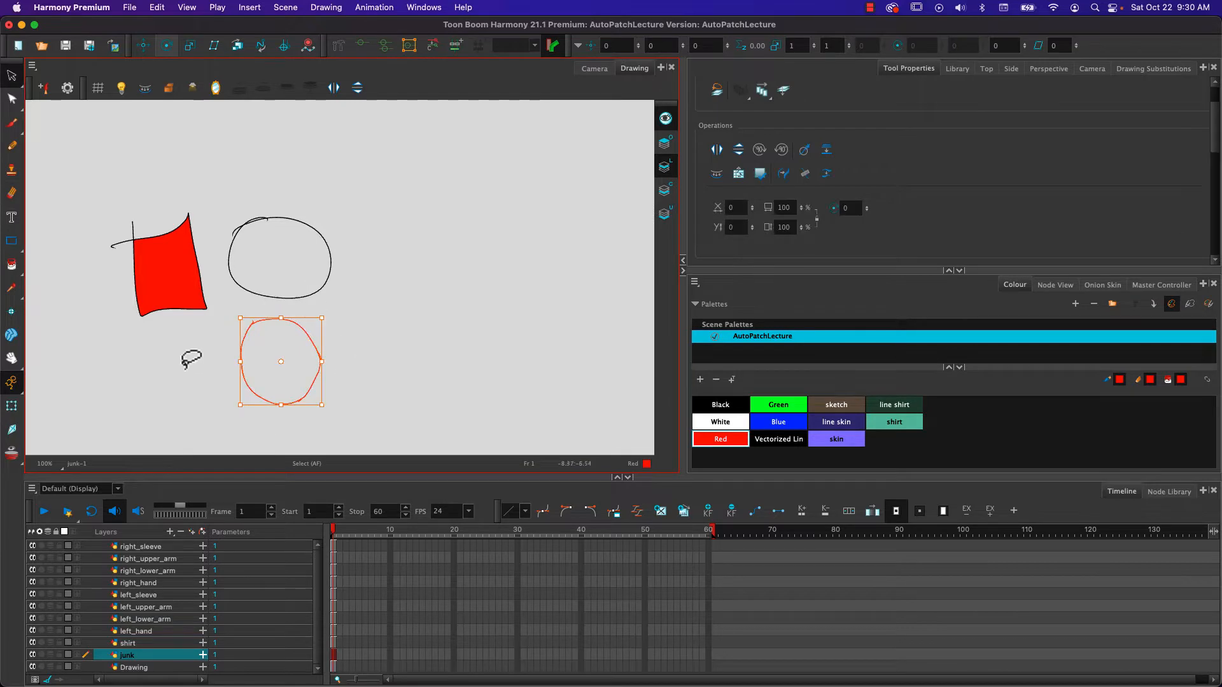
pyautogui.press('Delete')
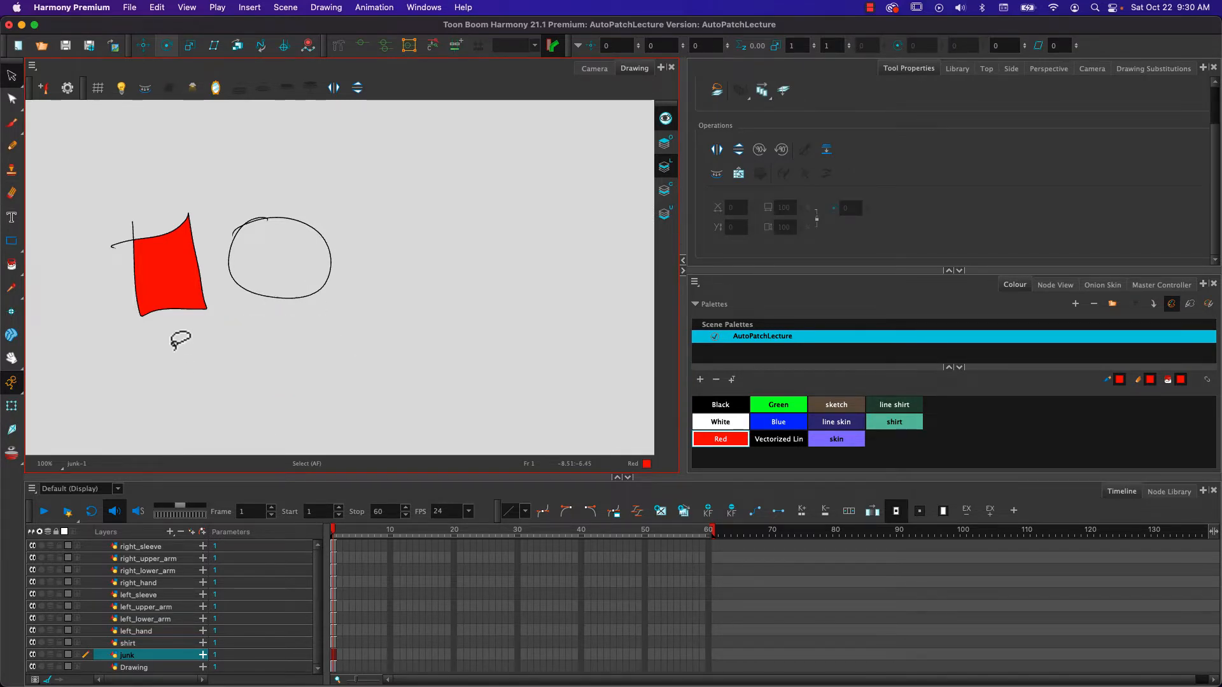
# - Try lasso selections of the black circle and the four-sided shape on Line Art, ending with the circle selected
pyautogui.moveTo(253, 158); pyautogui.dragTo(353, 364)
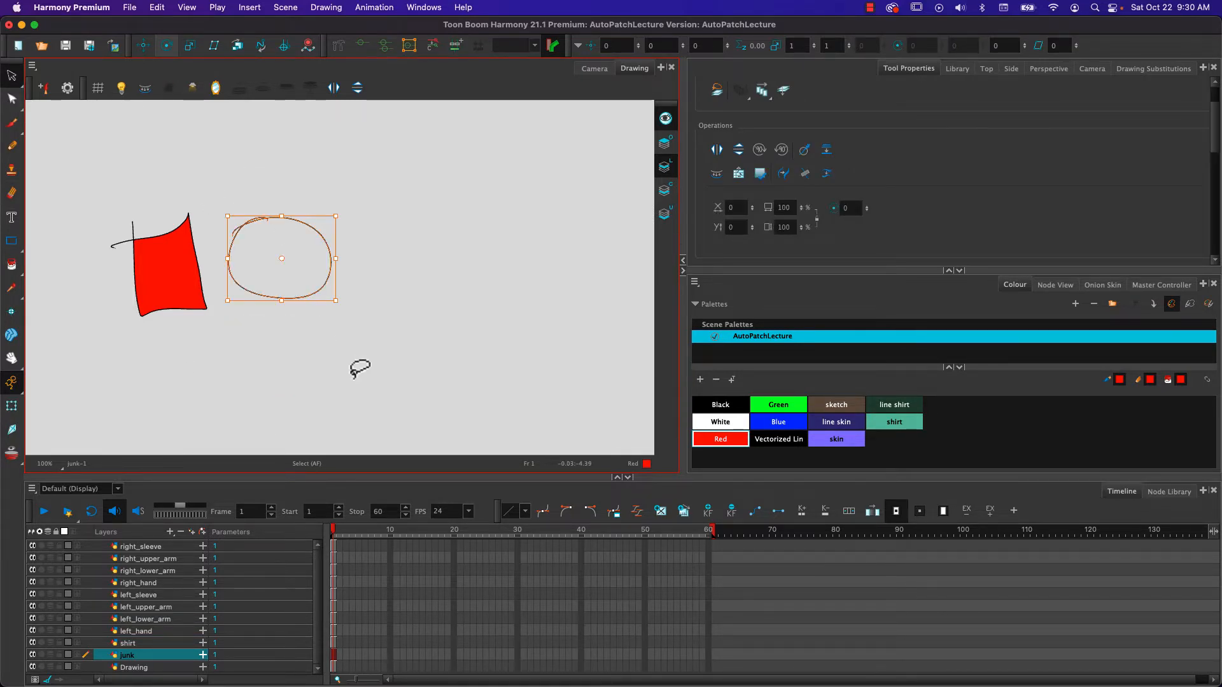
pyautogui.click(218, 169)
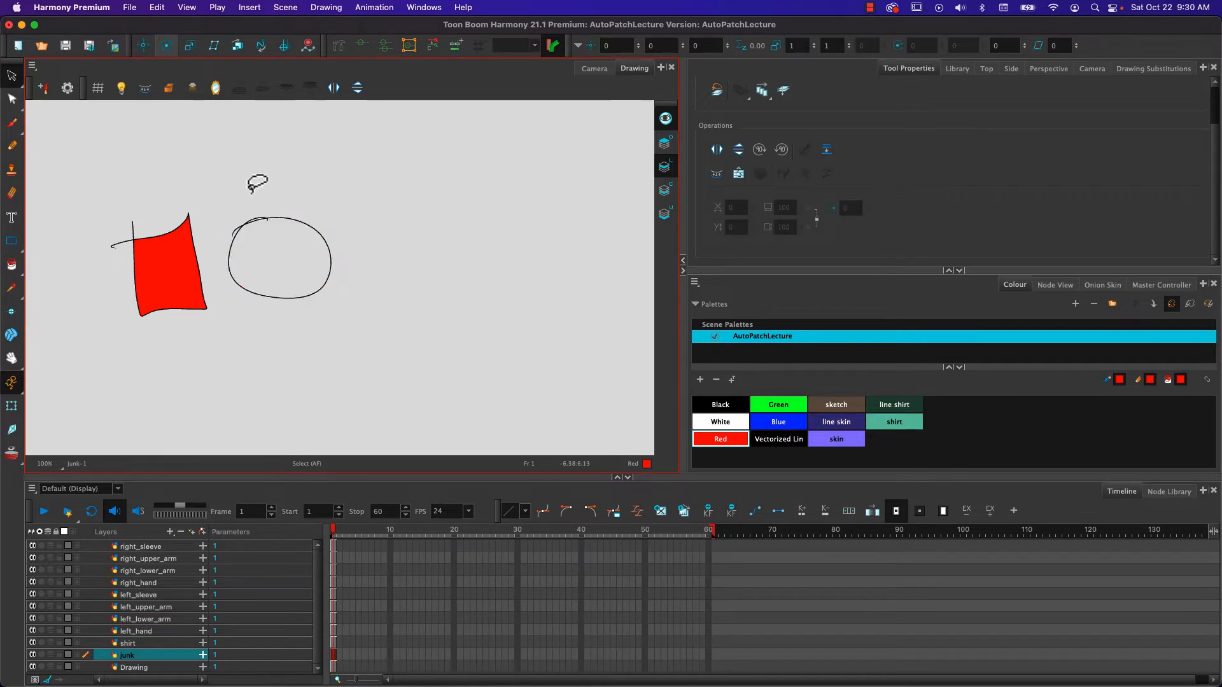
pyautogui.moveTo(254, 183)
pyautogui.mouseDown()
pyautogui.moveTo(382, 239)
pyautogui.moveTo(209, 202)
pyautogui.mouseUp()
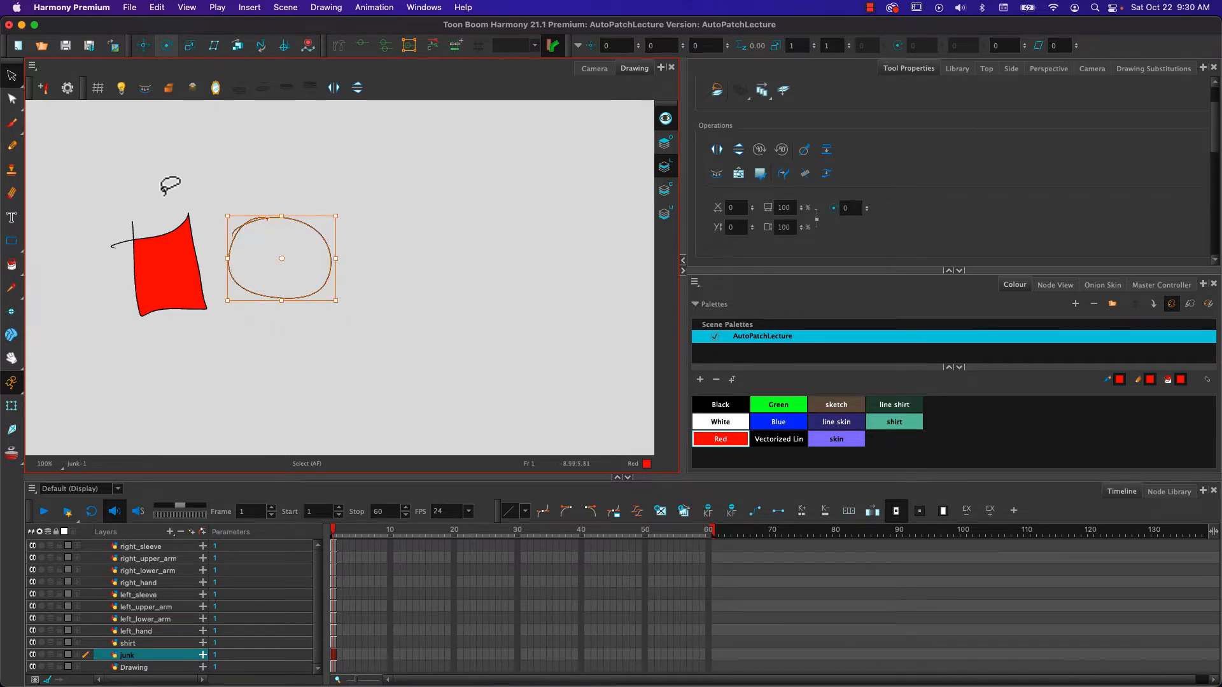
pyautogui.keyDown('shift'); pyautogui.click(156, 268); pyautogui.keyUp('shift')
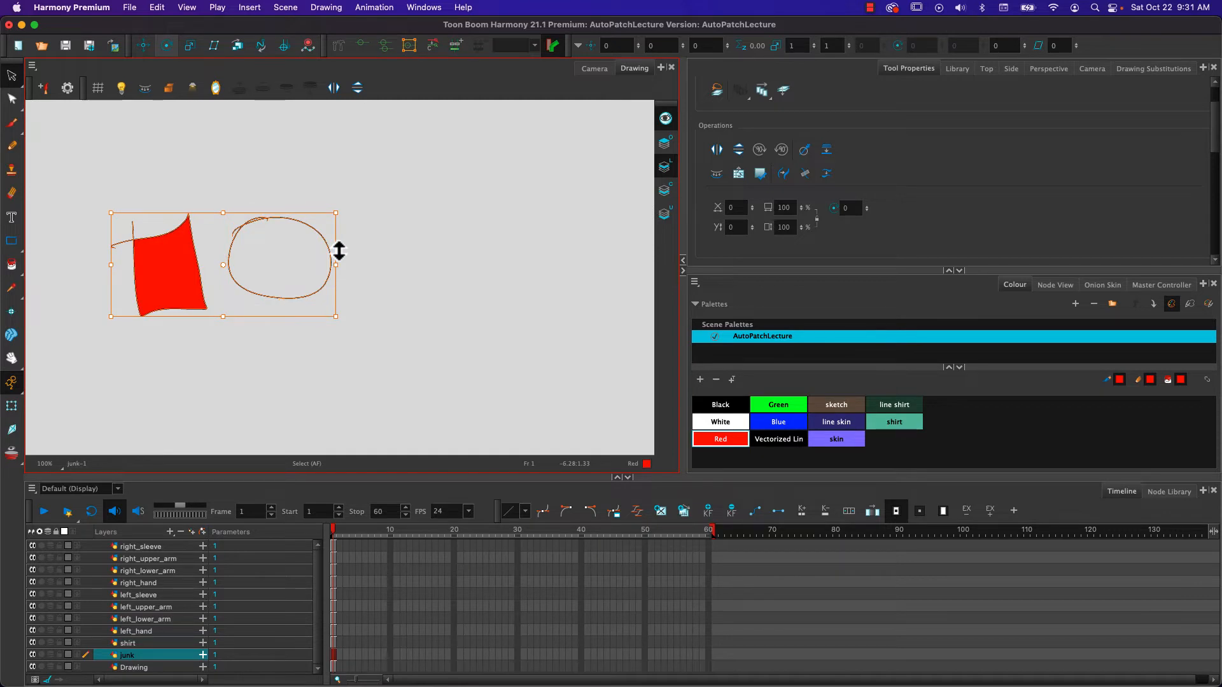
pyautogui.click(208, 354)
pyautogui.moveTo(227, 180); pyautogui.dragTo(308, 339)
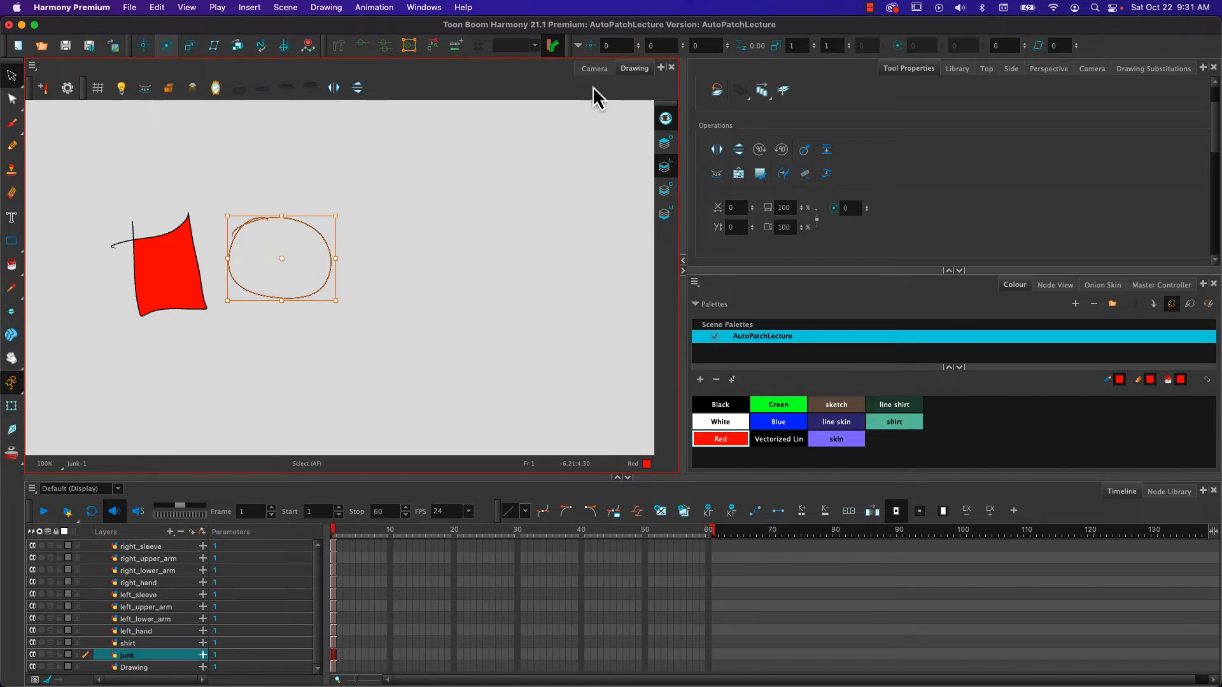
# - Locate Create Colour Art from Line Art in the Camera view, and compare both shapes' isolated Line Art and Colour Art in the Drawing view
pyautogui.click(594, 69)
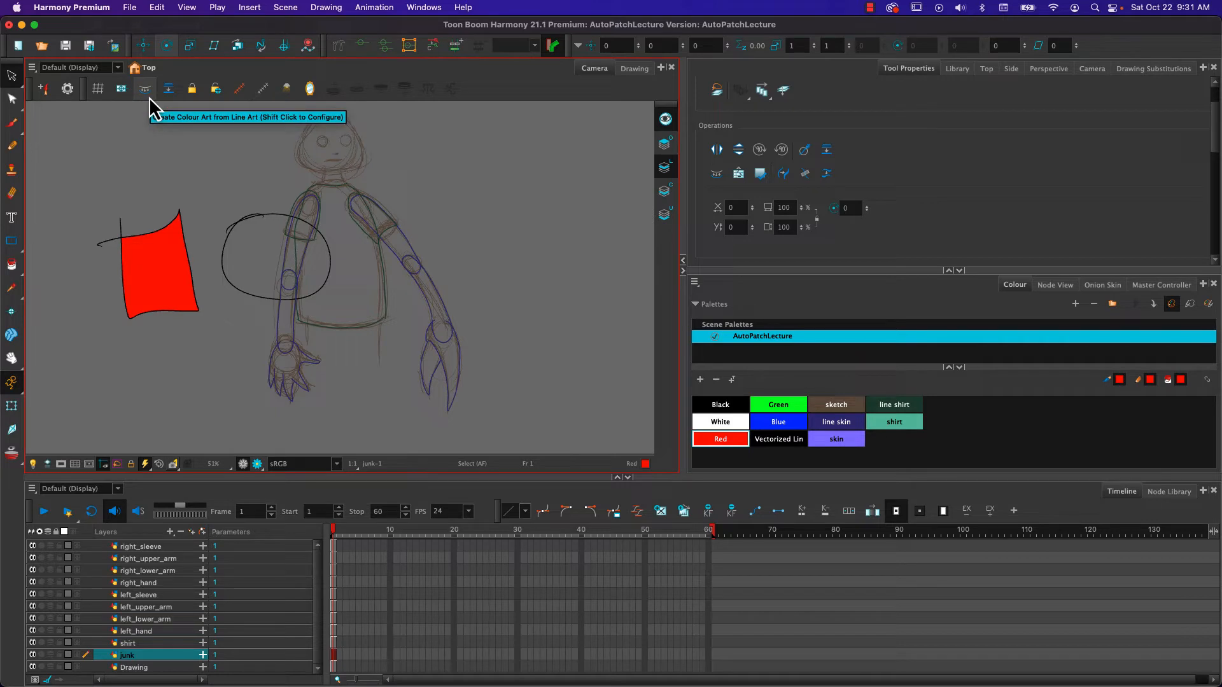
pyautogui.click(632, 70)
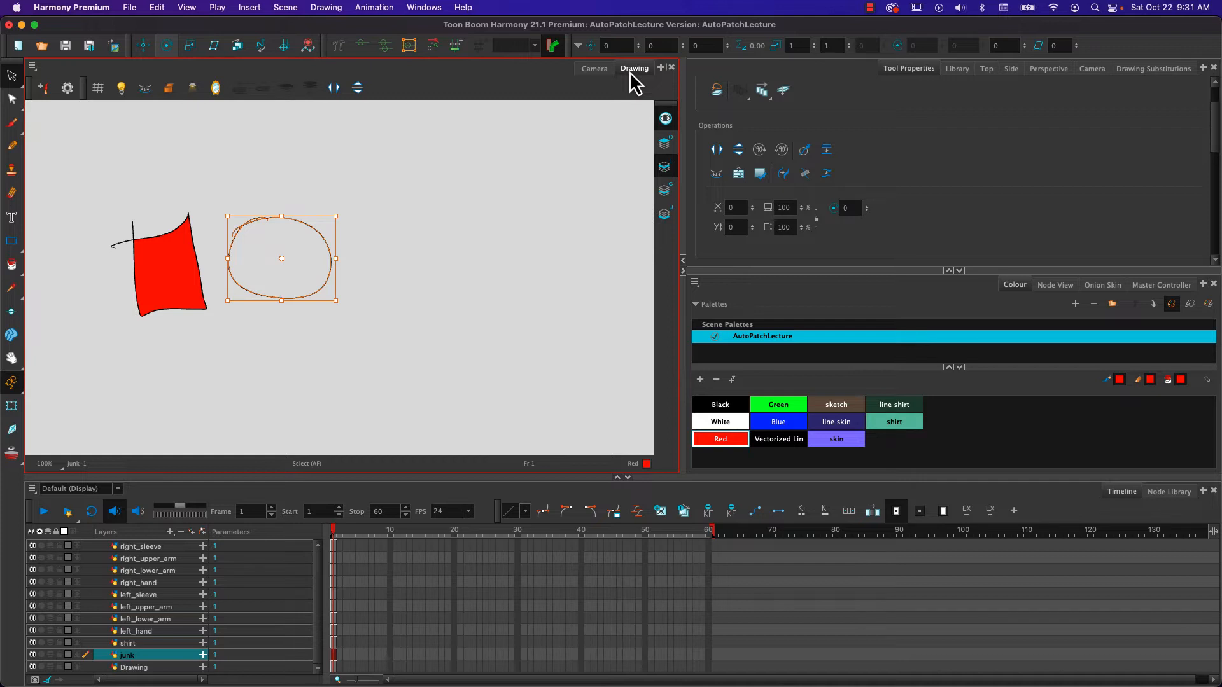
pyautogui.click(666, 118)
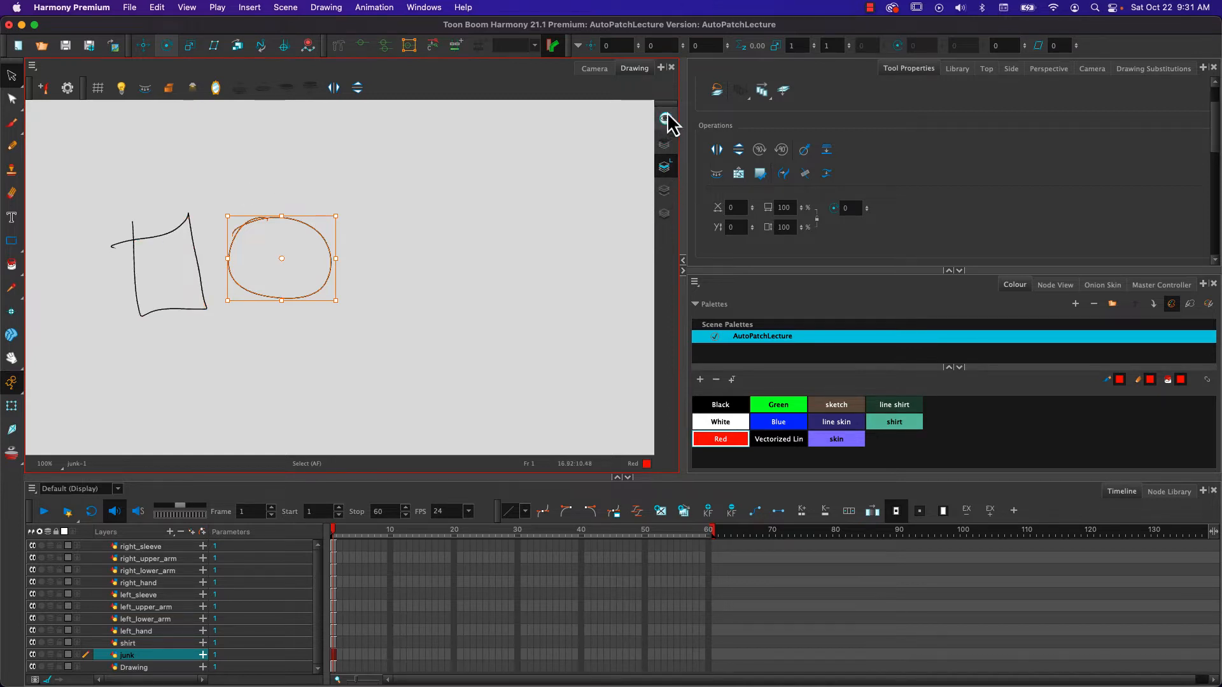
pyautogui.click(664, 191)
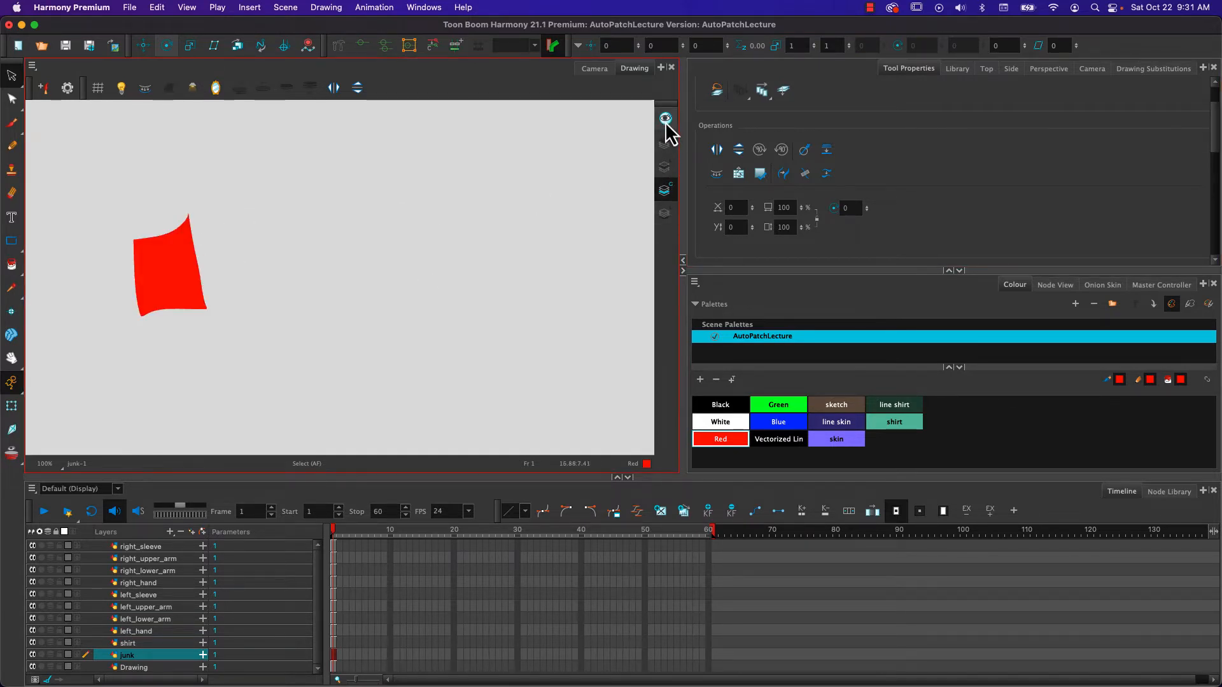
pyautogui.click(665, 166)
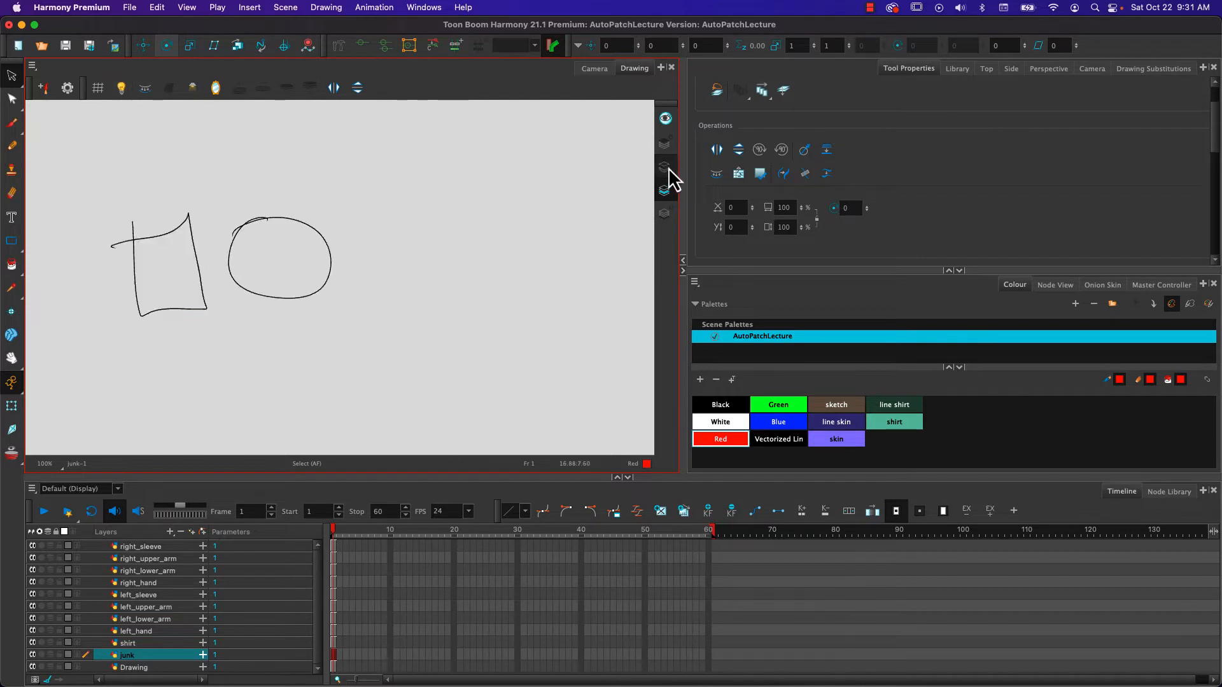
# - Select the black circle on Line Art, create its Colour Art from Line Art, and check the strokes on Colour Art
pyautogui.moveTo(243, 186); pyautogui.dragTo(376, 413)
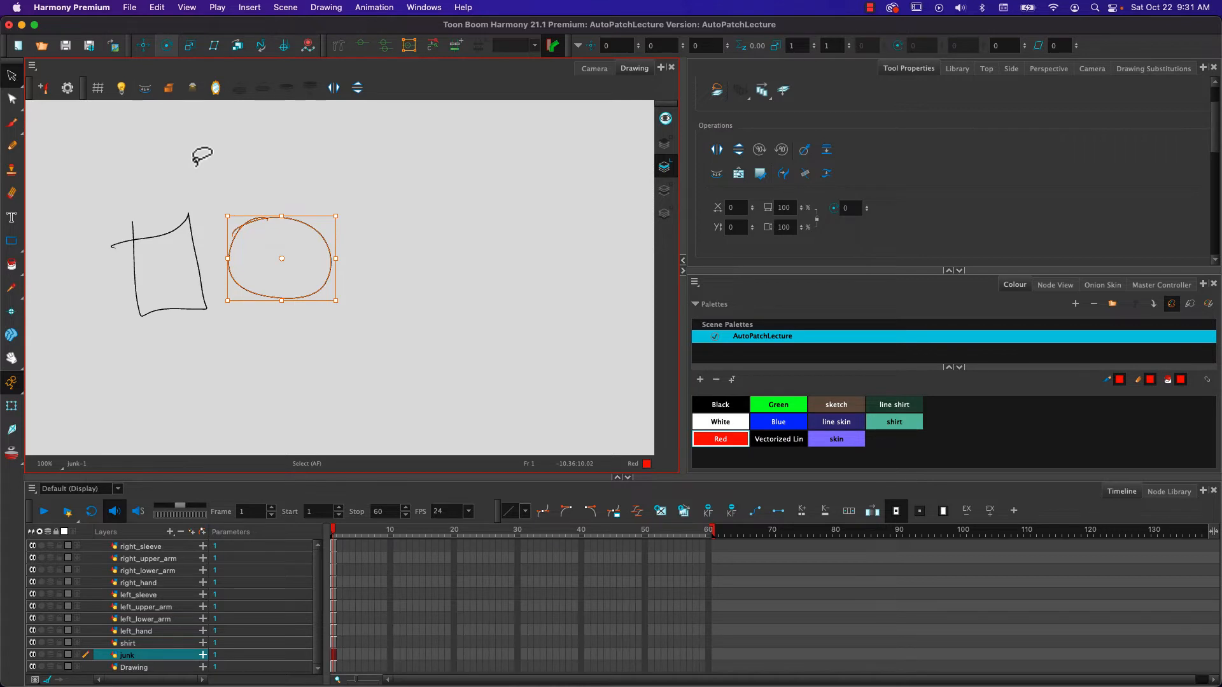
pyautogui.click(666, 189)
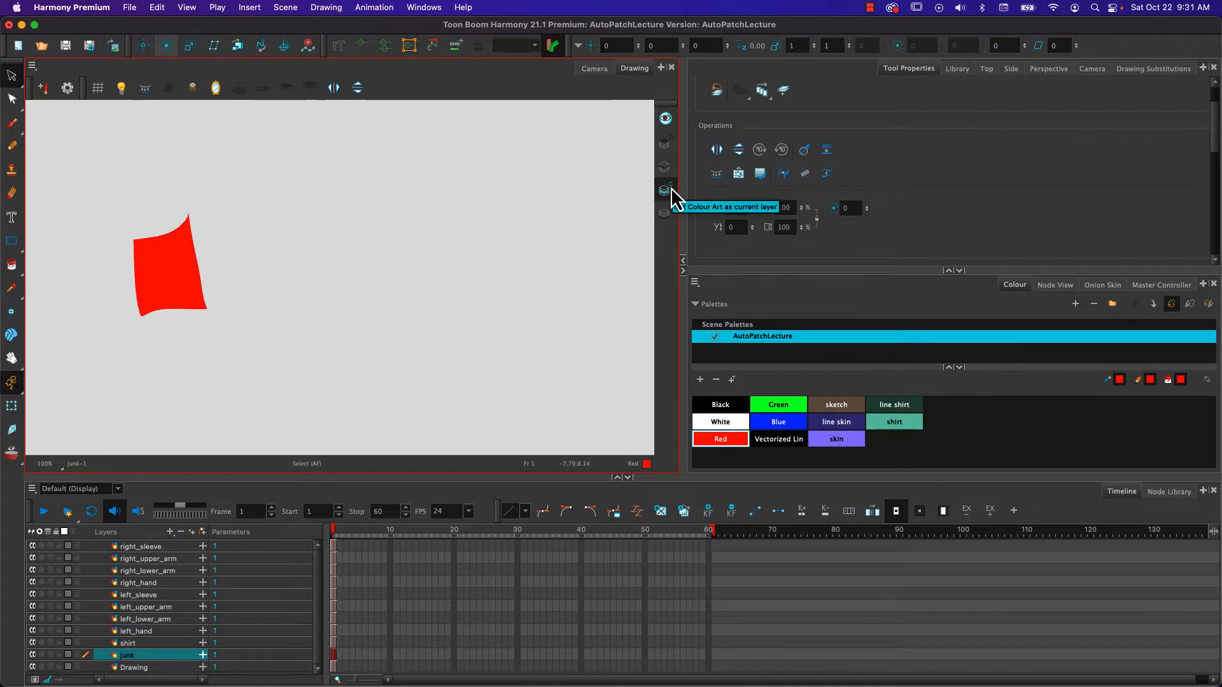
pyautogui.click(664, 167)
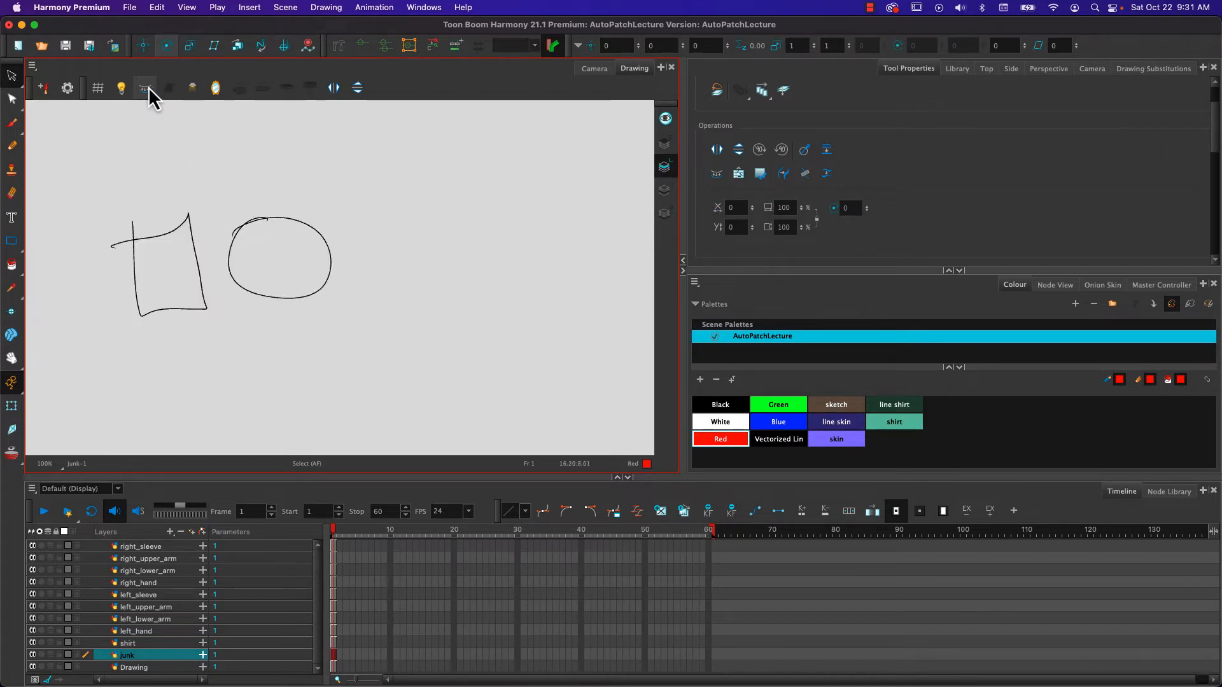
pyautogui.moveTo(247, 191); pyautogui.dragTo(186, 180)
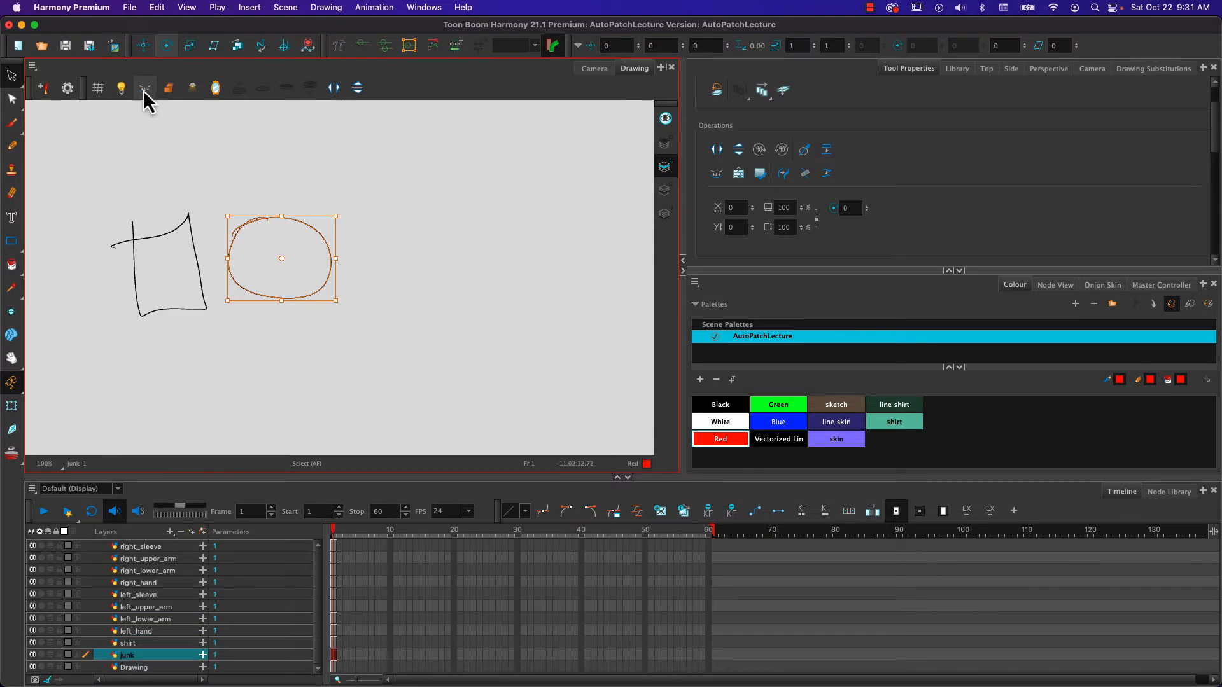
pyautogui.click(665, 189)
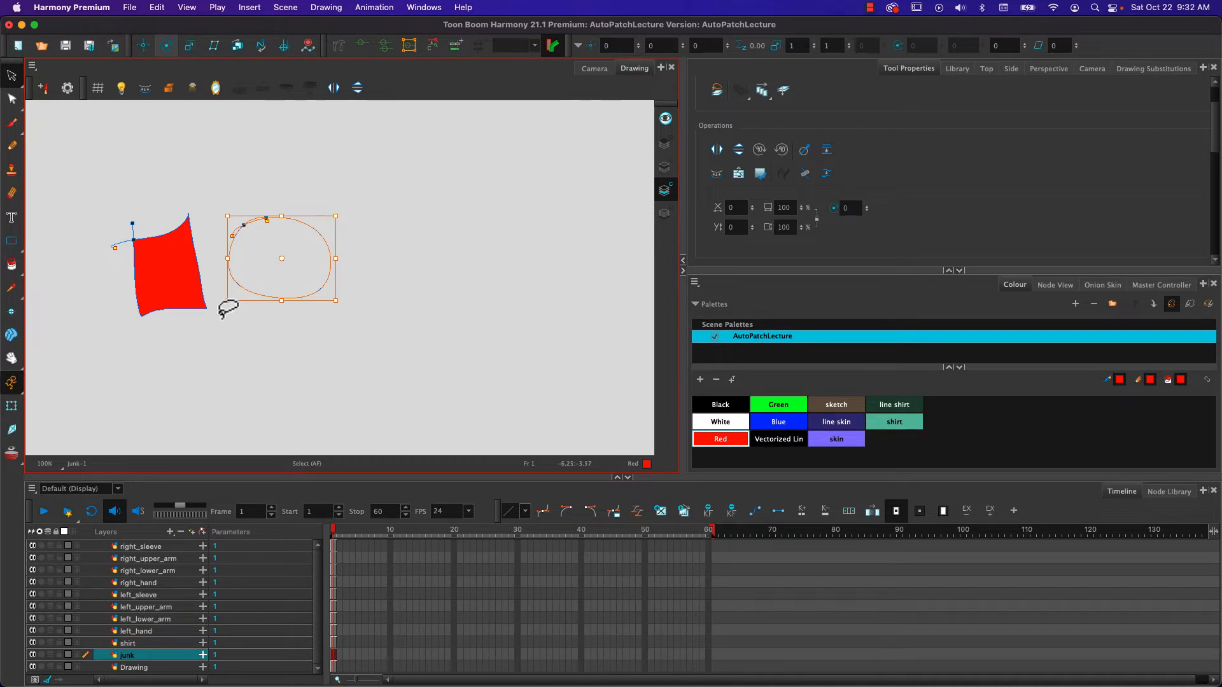
# - Fill the circle with Red on Colour Art and repaint it Blue
pyautogui.click(776, 422)
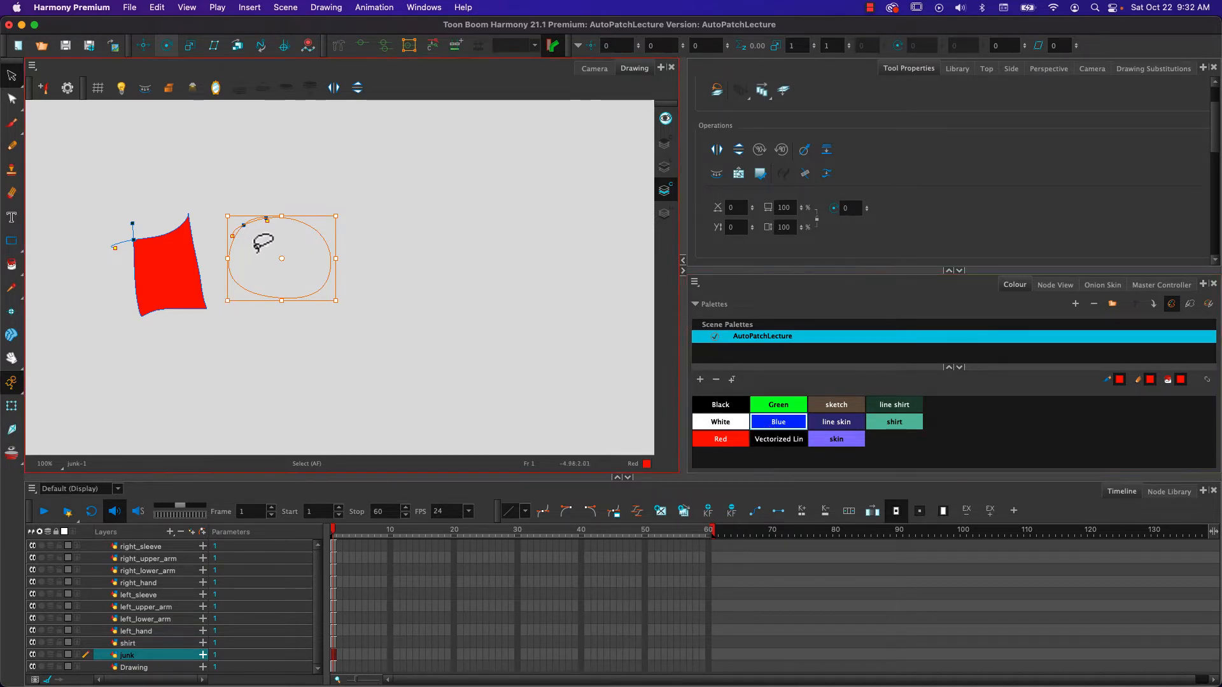
pyautogui.click(11, 264)
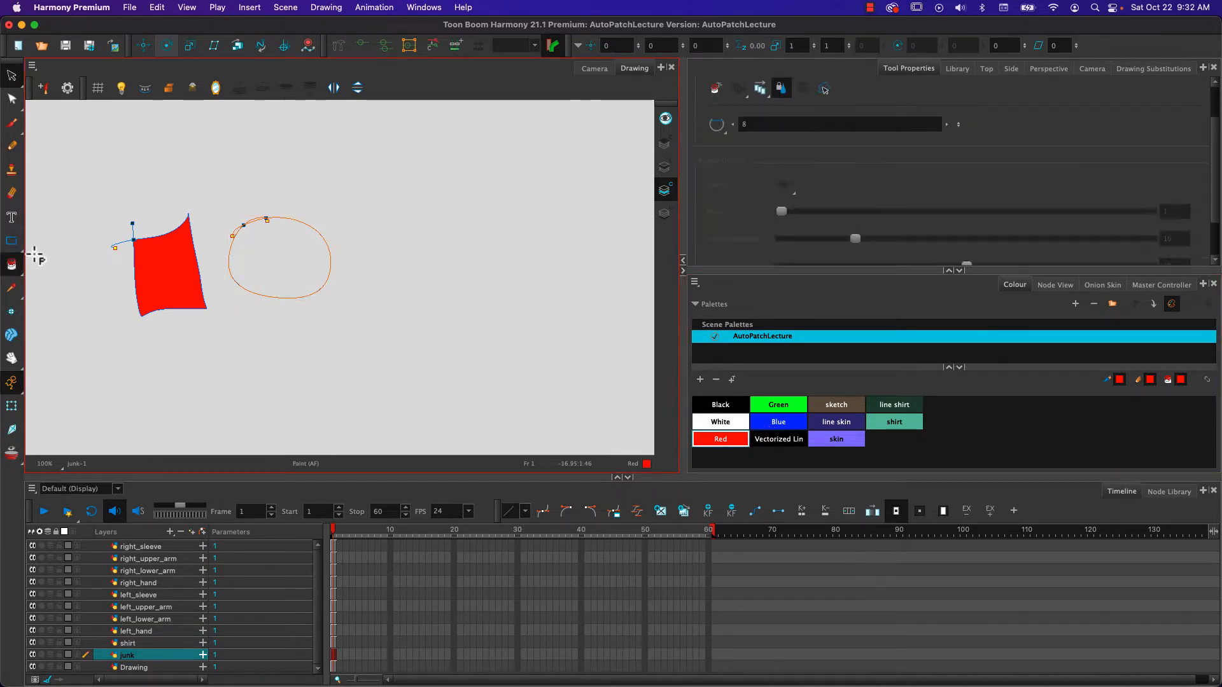
pyautogui.click(312, 262)
pyautogui.click(744, 439)
pyautogui.click(779, 423)
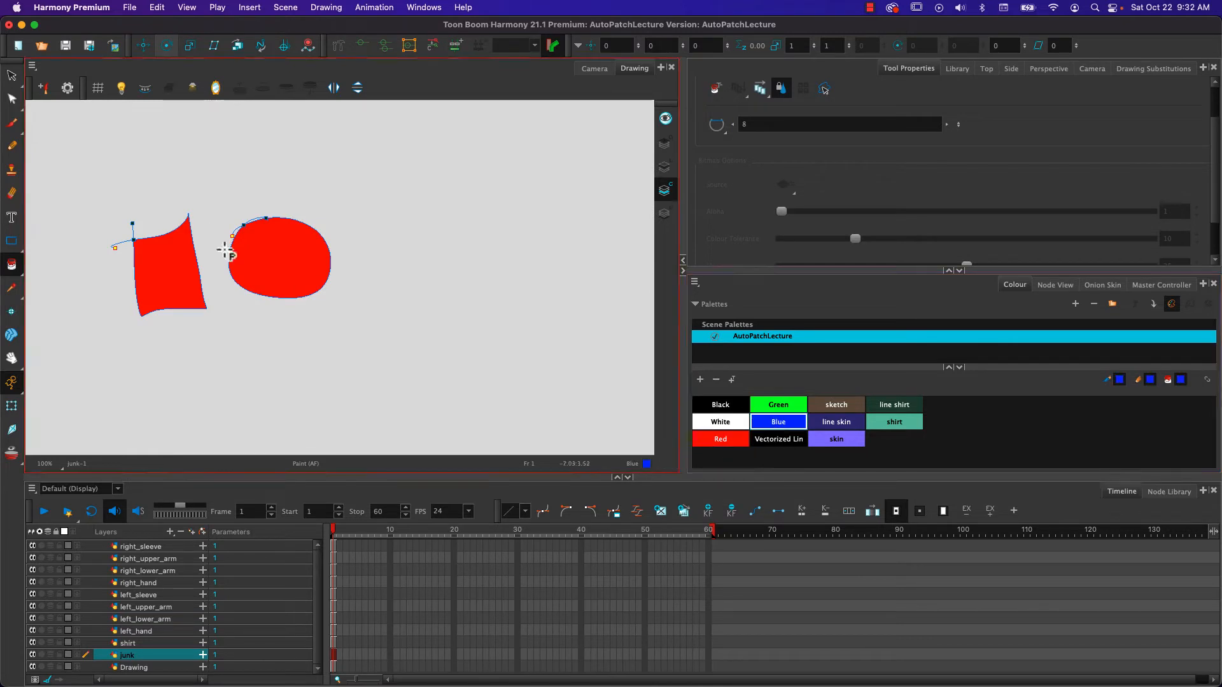
pyautogui.click(255, 256)
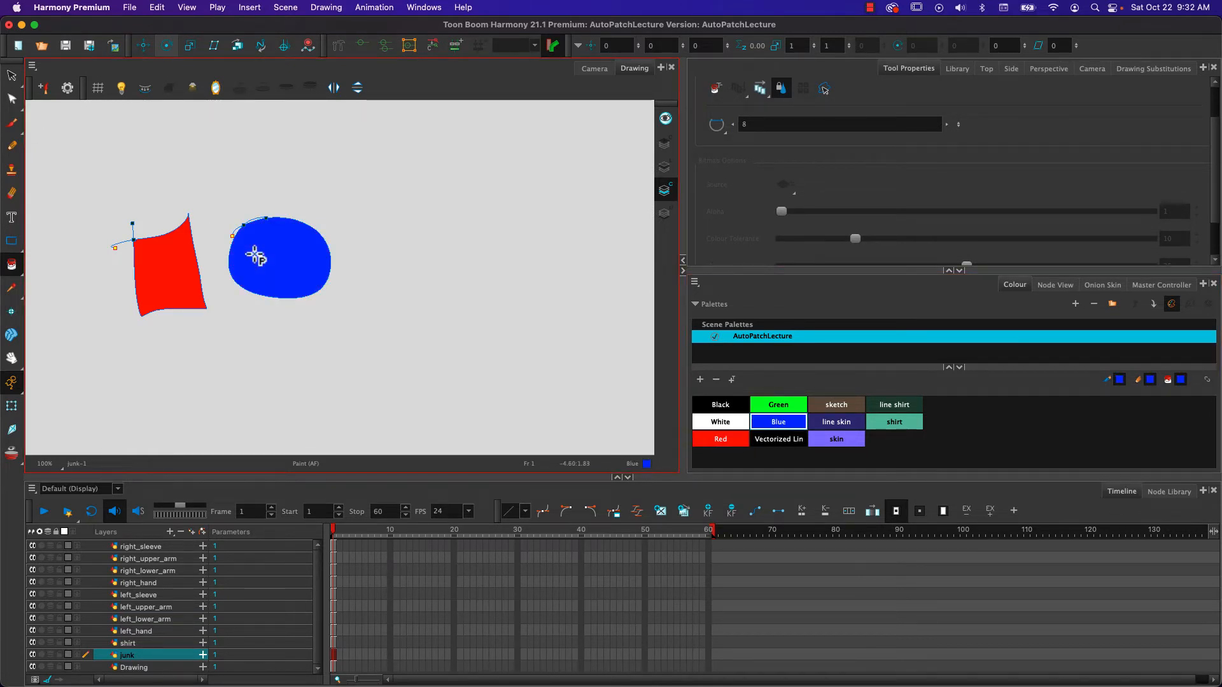
# - Return to the Camera view with the invisible strokes hidden, and disable the junk layer
pyautogui.click(591, 70)
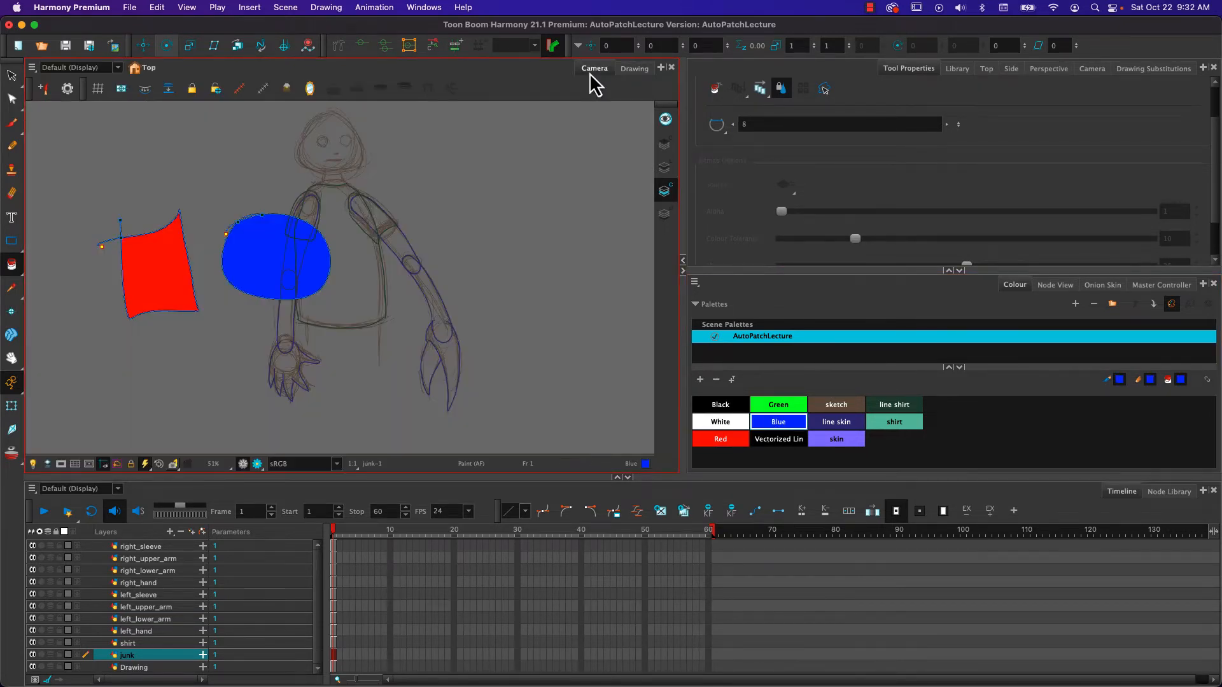
pyautogui.press('k')
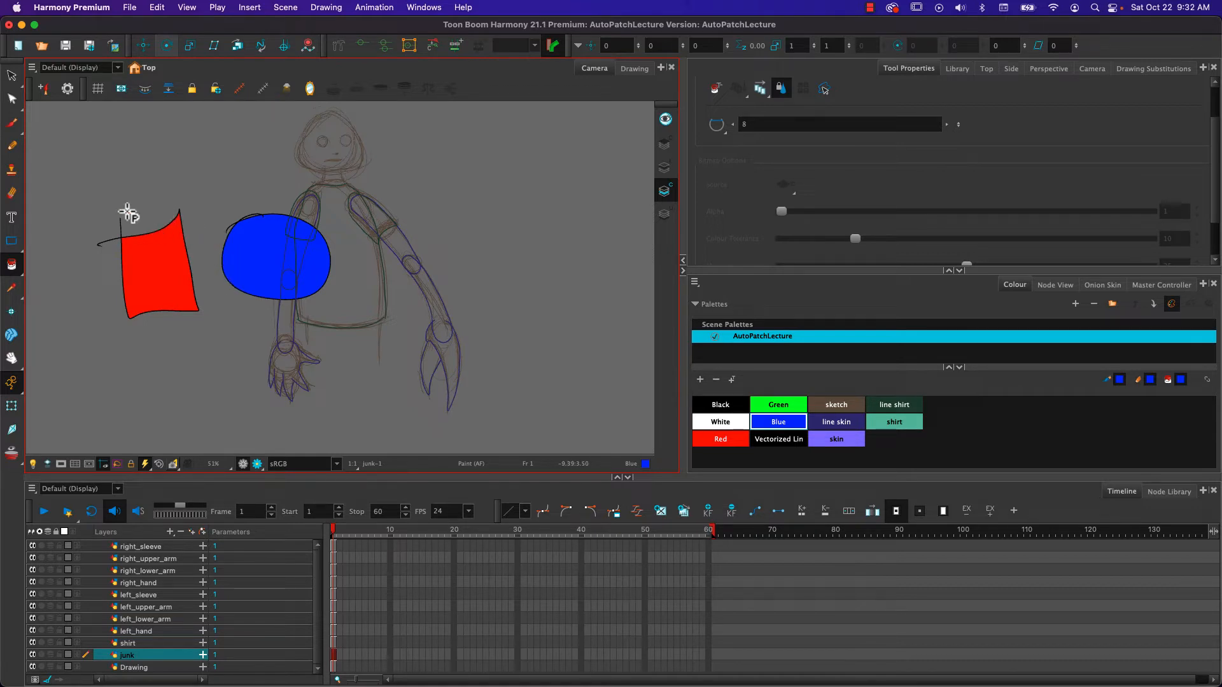
pyautogui.click(11, 78)
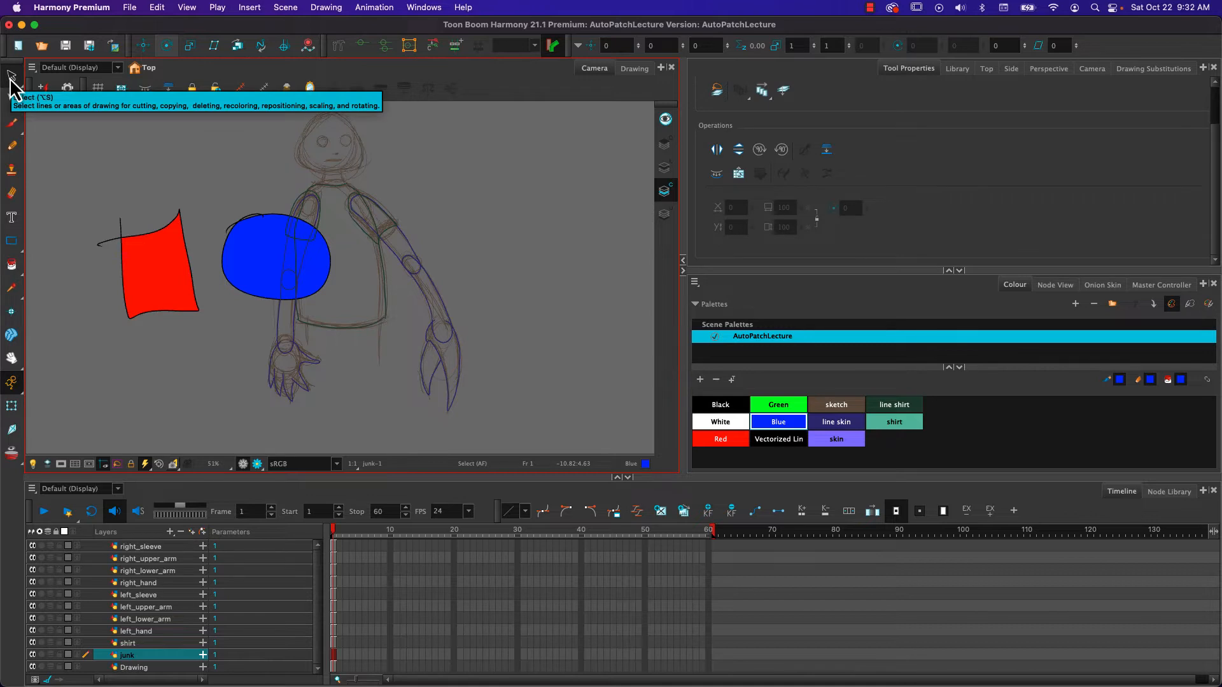
pyautogui.click(33, 662)
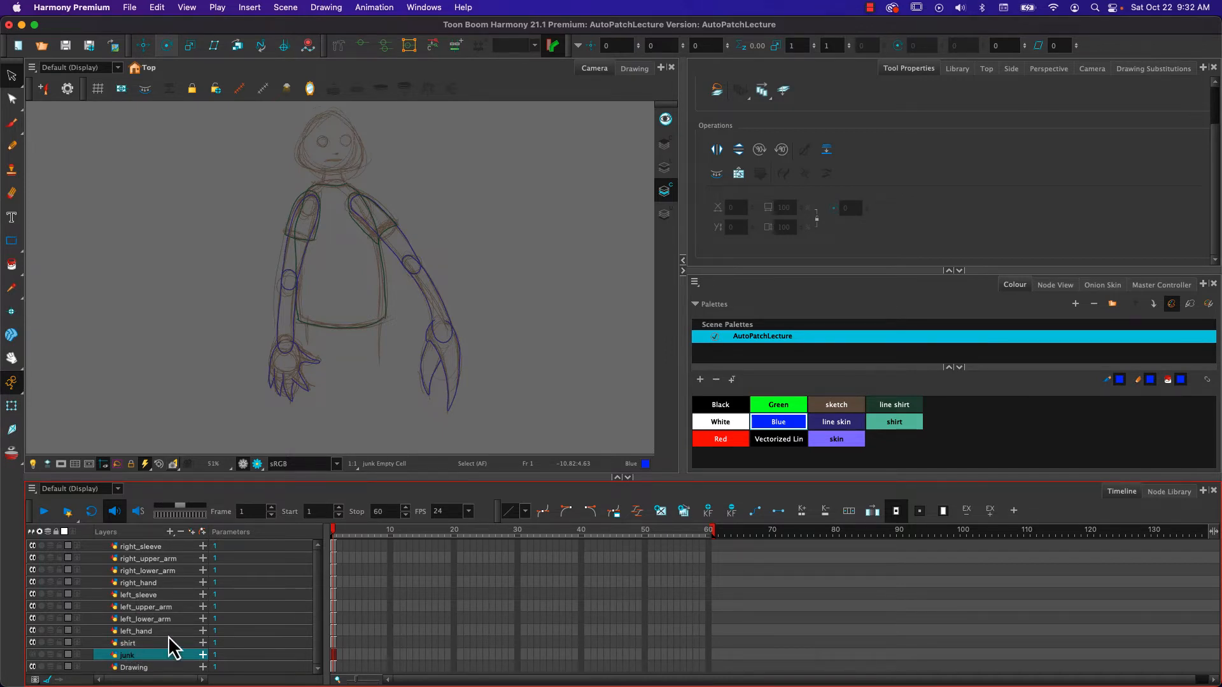
# - Compare the Line Art and Colour Art layers, and check the right_sleeve drawing for selectable strokes on Colour Art
pyautogui.click(664, 169)
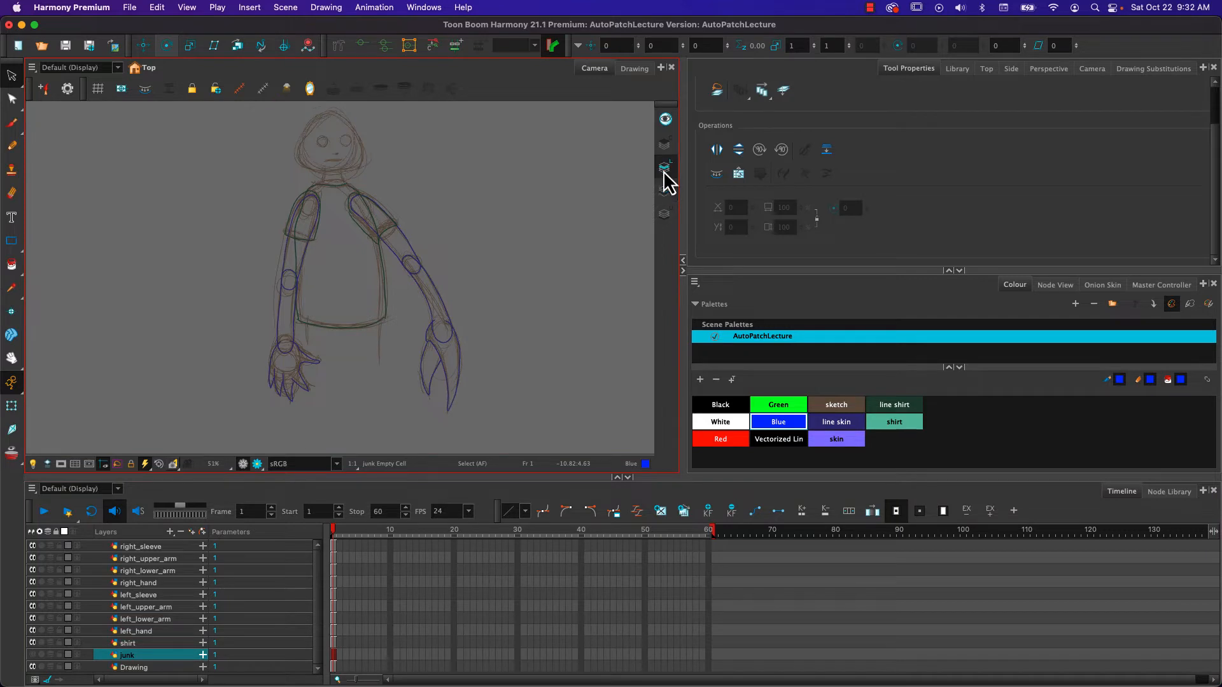
pyautogui.click(666, 191)
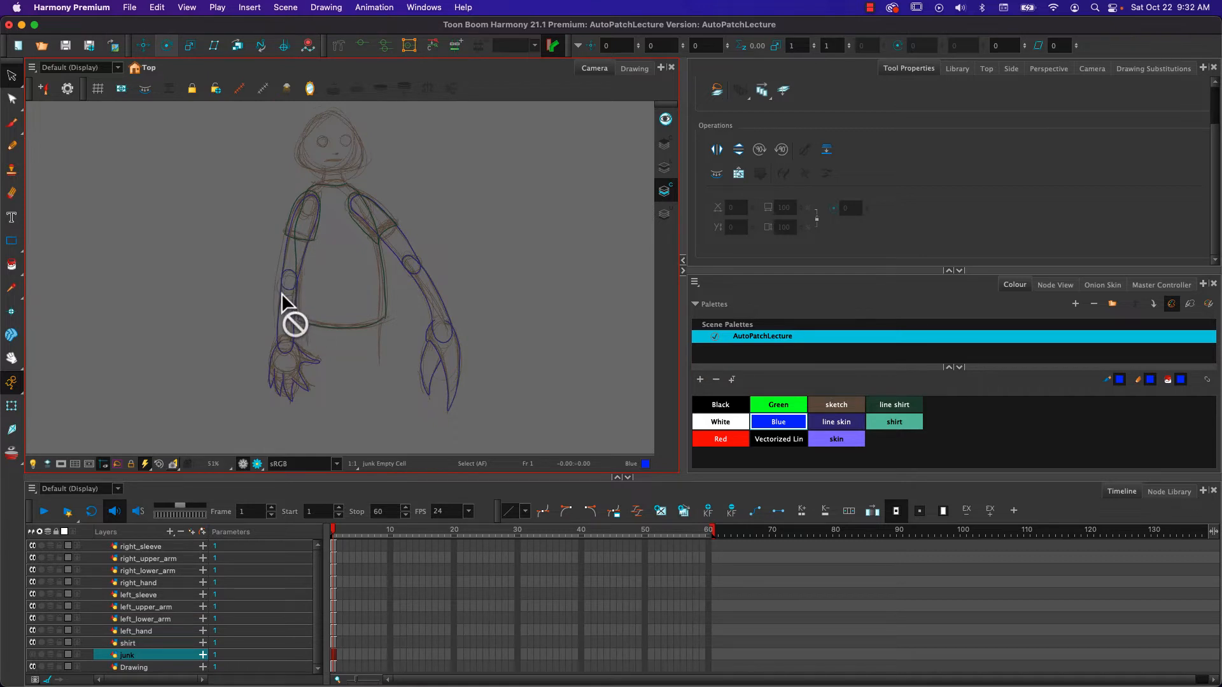
pyautogui.click(665, 169)
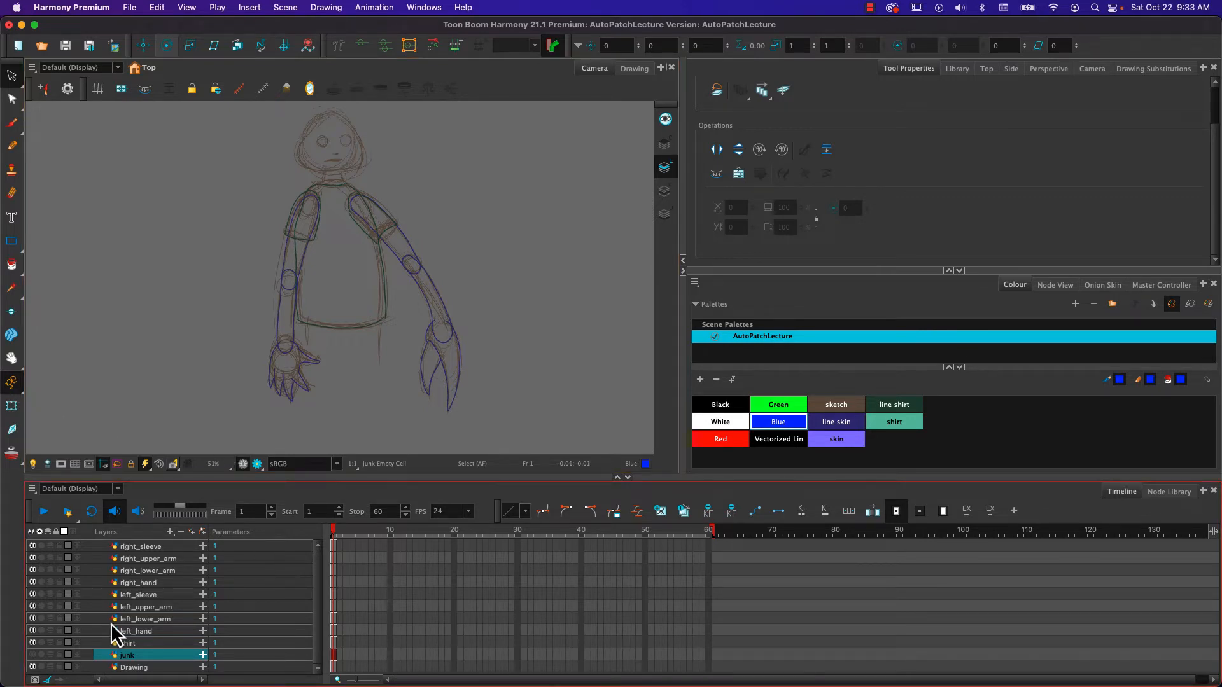
pyautogui.click(334, 548)
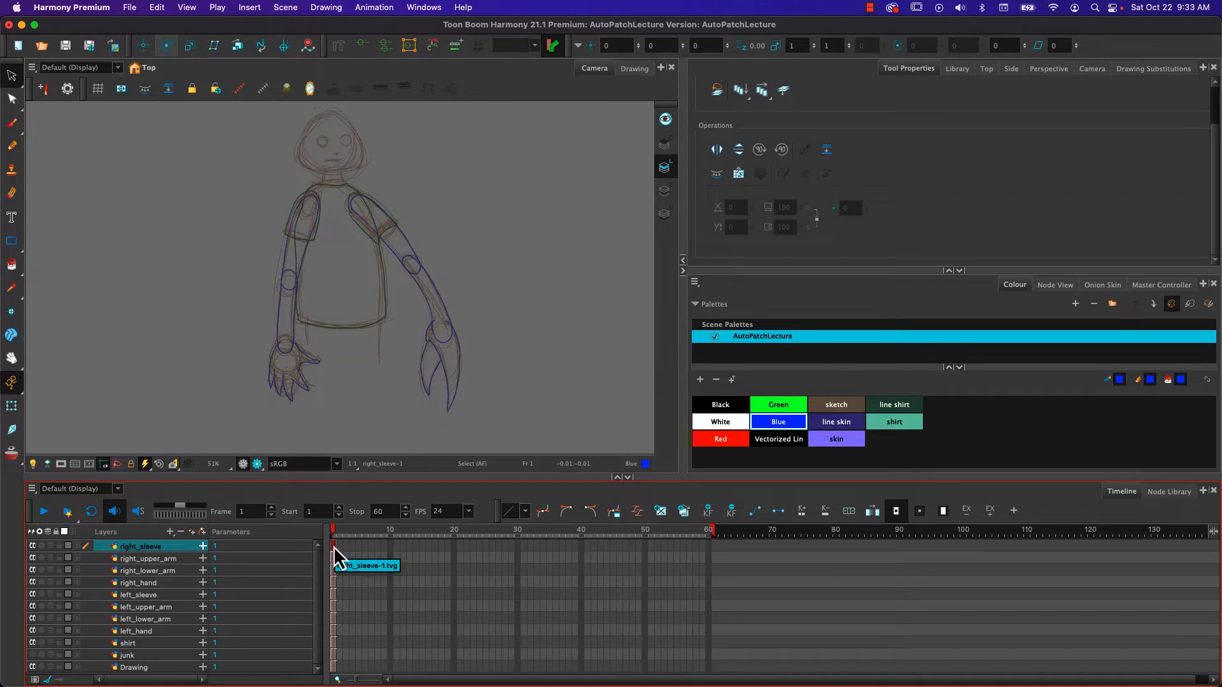
pyautogui.click(663, 191)
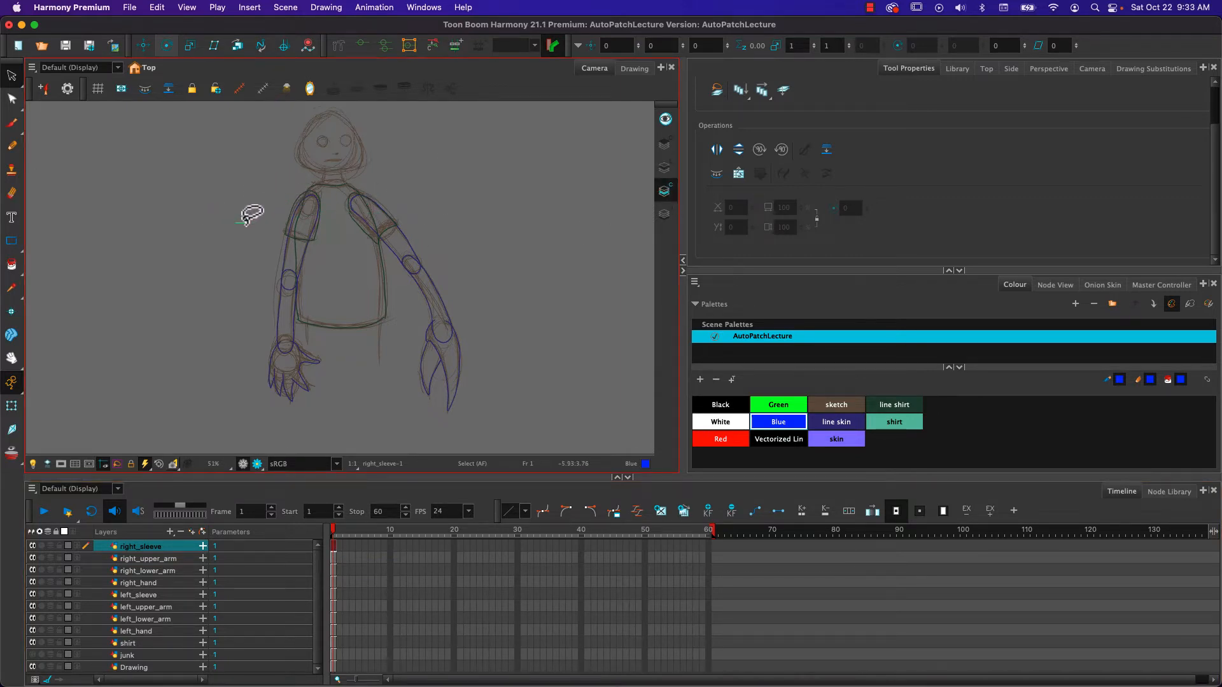
pyautogui.moveTo(483, 220)
pyautogui.mouseDown()
pyautogui.moveTo(251, 205)
pyautogui.moveTo(434, 211)
pyautogui.moveTo(220, 205)
pyautogui.mouseUp()
pyautogui.moveTo(239, 208)
pyautogui.mouseDown()
pyautogui.moveTo(443, 224)
pyautogui.moveTo(328, 179)
pyautogui.moveTo(379, 170)
pyautogui.moveTo(362, 229)
pyautogui.moveTo(372, 184)
pyautogui.mouseUp()
# - Select the right sleeve's strokes on Line Art, check whether they can be selected on Colour Art, and return to Line Art
pyautogui.click(669, 173)
pyautogui.moveTo(347, 175); pyautogui.dragTo(364, 174)
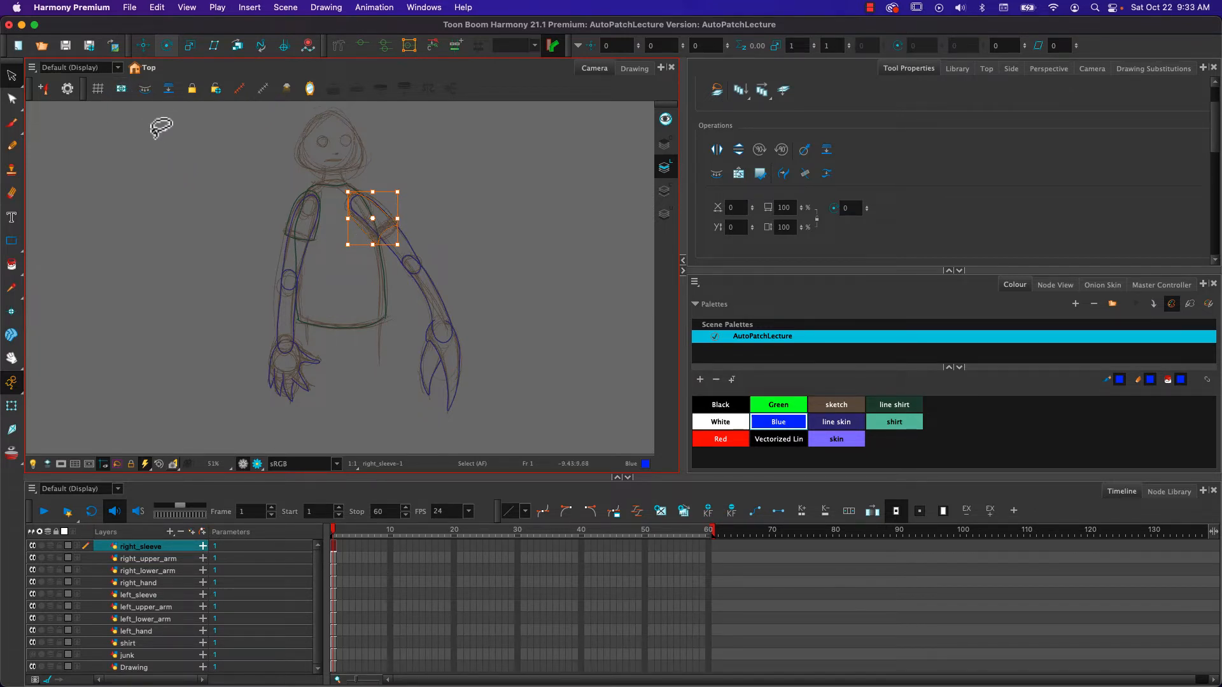
pyautogui.click(663, 189)
pyautogui.moveTo(355, 169)
pyautogui.mouseDown()
pyautogui.moveTo(333, 203)
pyautogui.moveTo(345, 177)
pyautogui.mouseUp()
pyautogui.moveTo(357, 168)
pyautogui.mouseDown()
pyautogui.moveTo(342, 247)
pyautogui.moveTo(352, 191)
pyautogui.mouseUp()
pyautogui.moveTo(385, 164)
pyautogui.mouseDown()
pyautogui.moveTo(339, 175)
pyautogui.moveTo(367, 179)
pyautogui.moveTo(355, 184)
pyautogui.mouseUp()
pyautogui.click(663, 168)
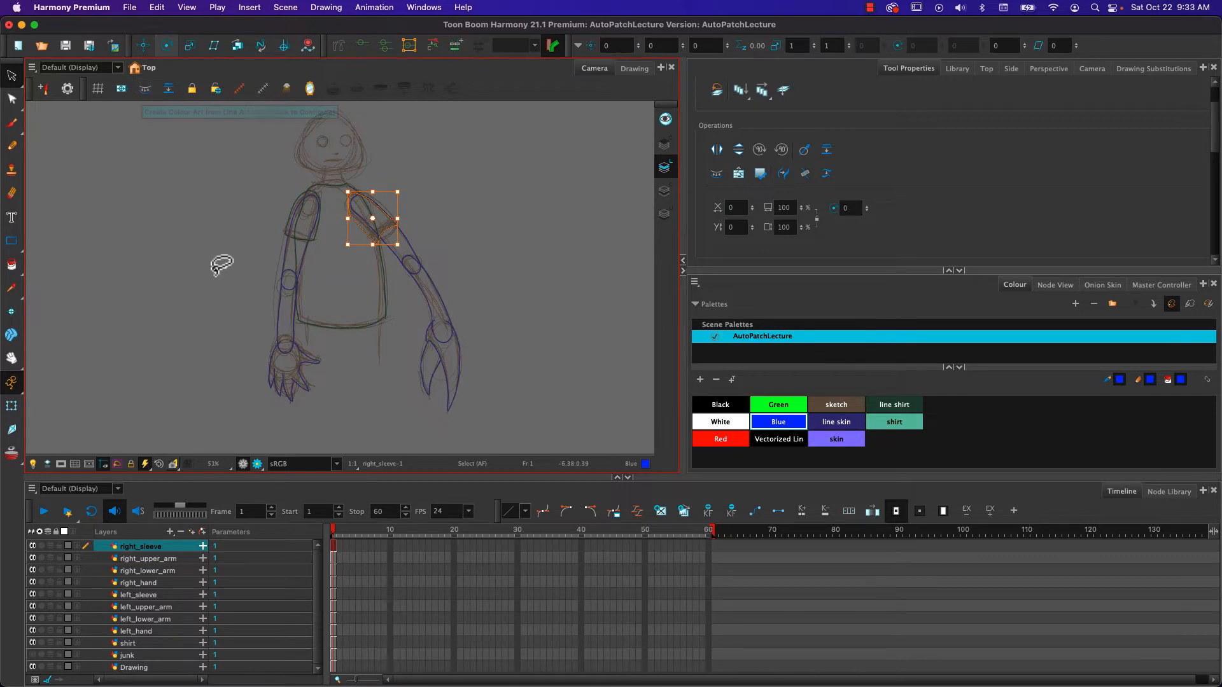
# - Select the frame 1 drawings from right_sleeve through shirt, and create Colour Art from Line Art for all their strokes
pyautogui.click(142, 502)
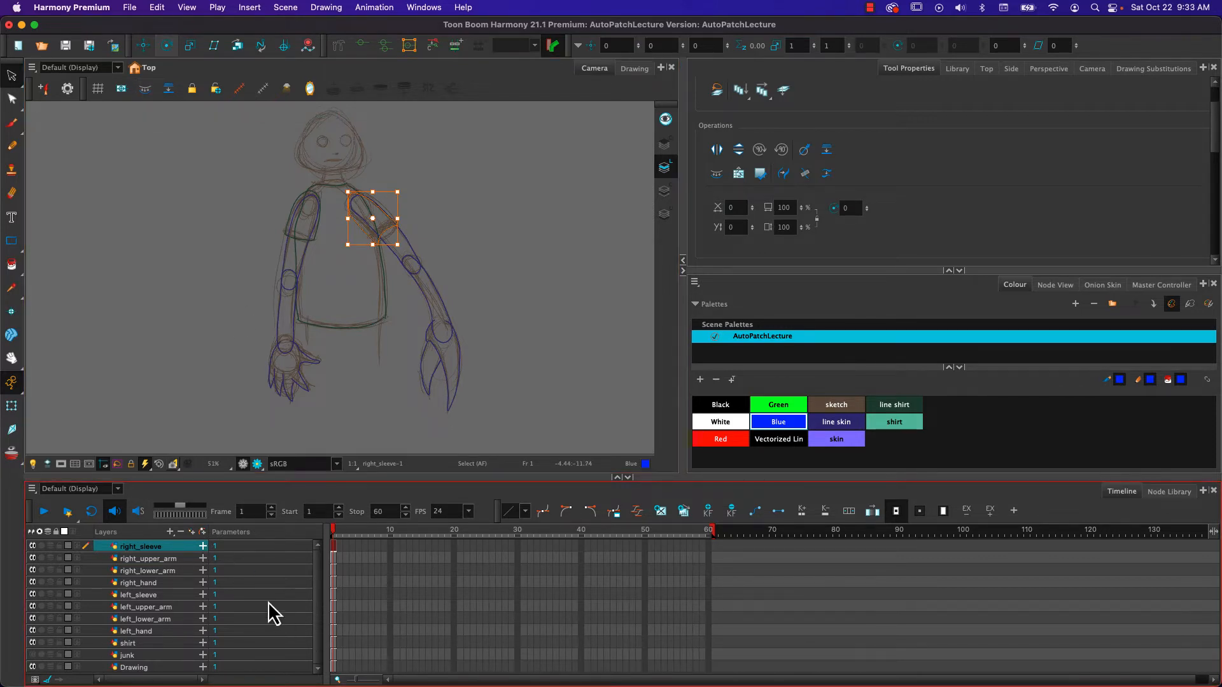
pyautogui.keyDown('shift'); pyautogui.click(333, 644); pyautogui.keyUp('shift')
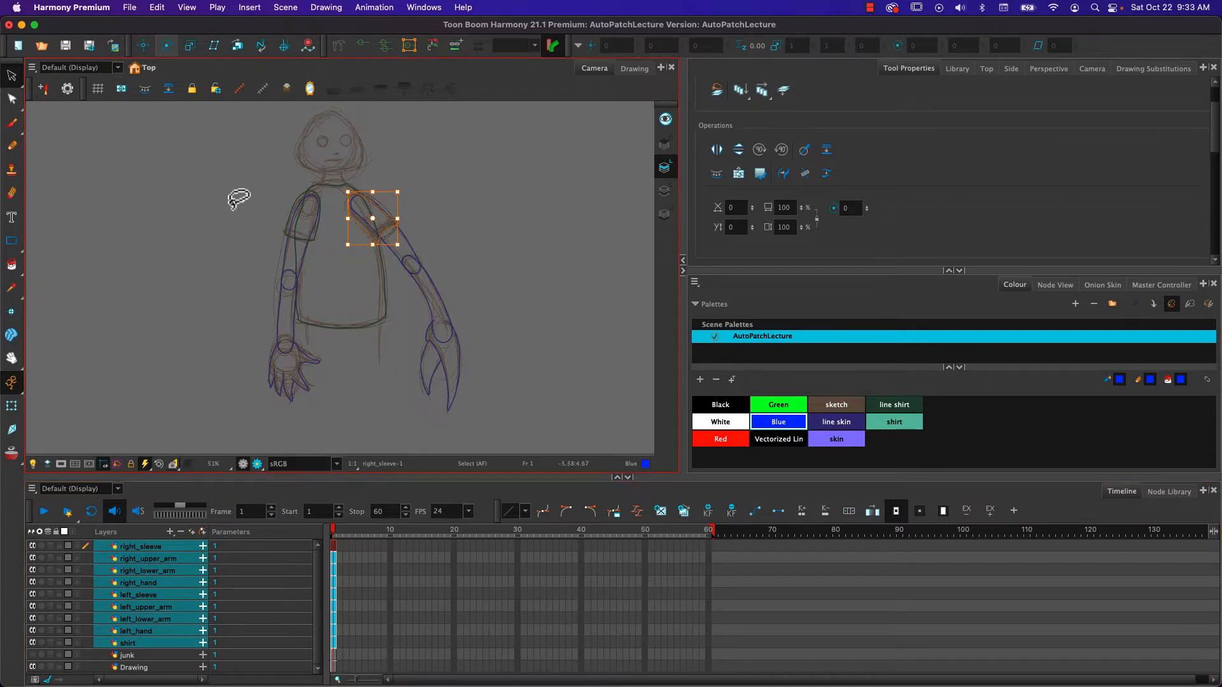
pyautogui.moveTo(230, 212)
pyautogui.mouseDown()
pyautogui.moveTo(406, 459)
pyautogui.moveTo(86, 286)
pyautogui.mouseUp()
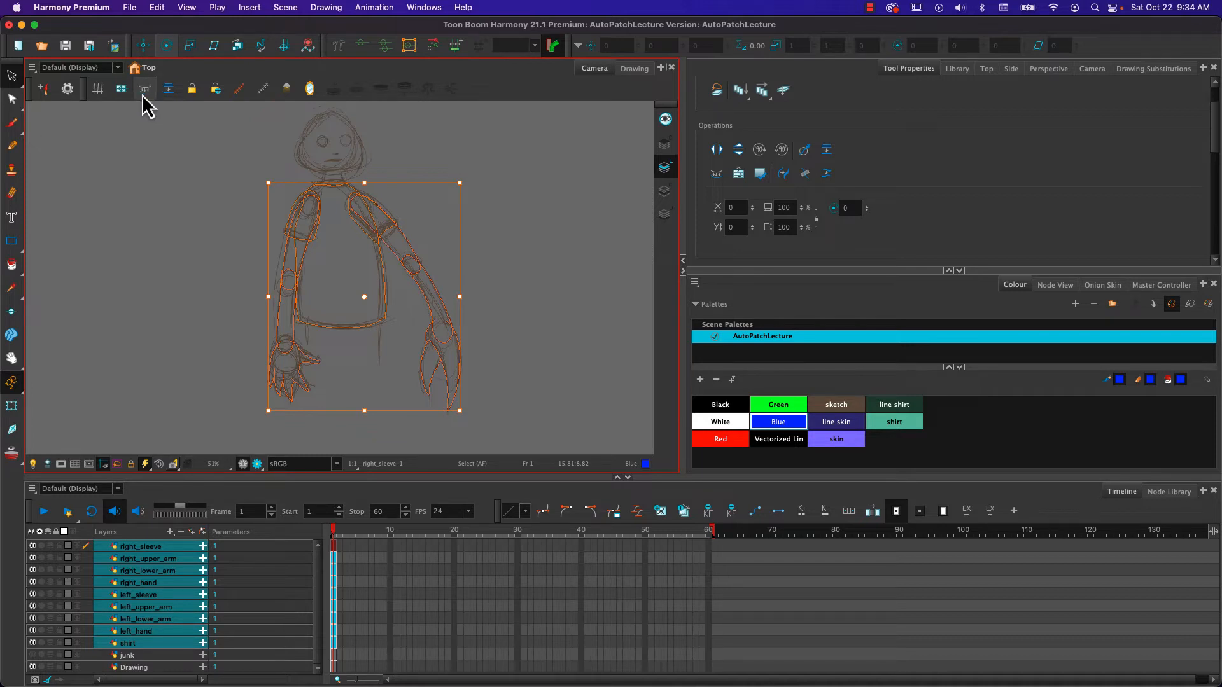
pyautogui.click(667, 192)
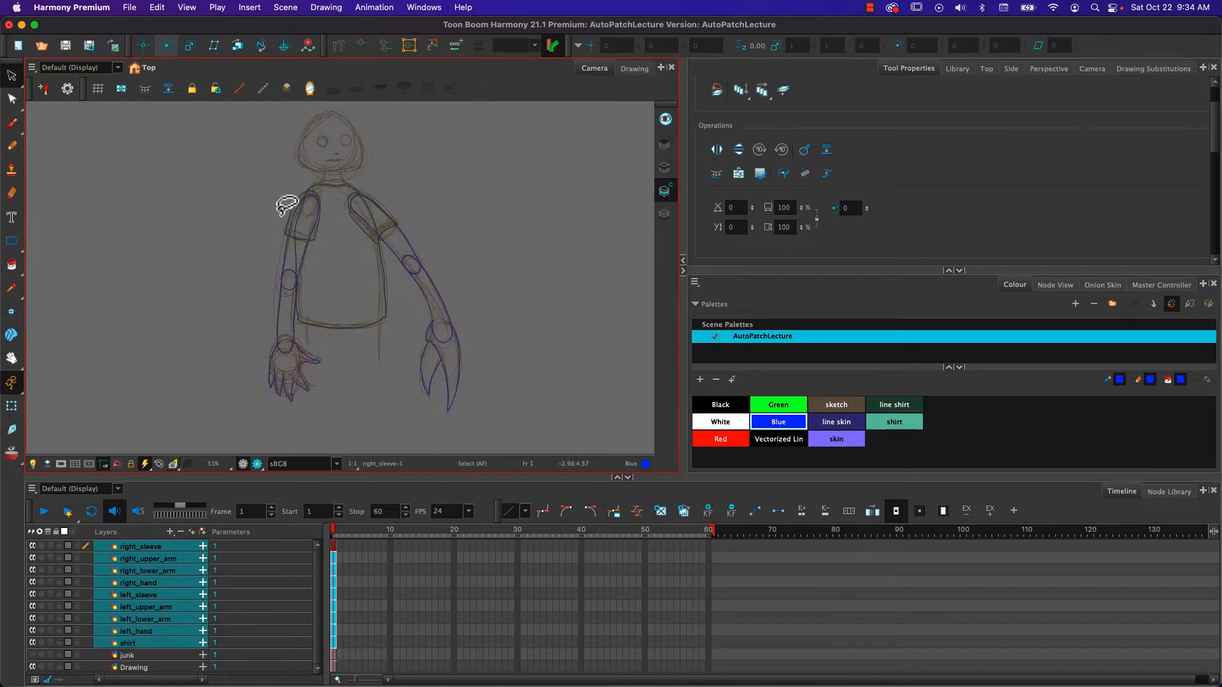
pyautogui.press('k')
# - Fill the right sleeve, left sleeve and shirt body with the shirt colour on Colour Art, each on its own layer
pyautogui.click(11, 264)
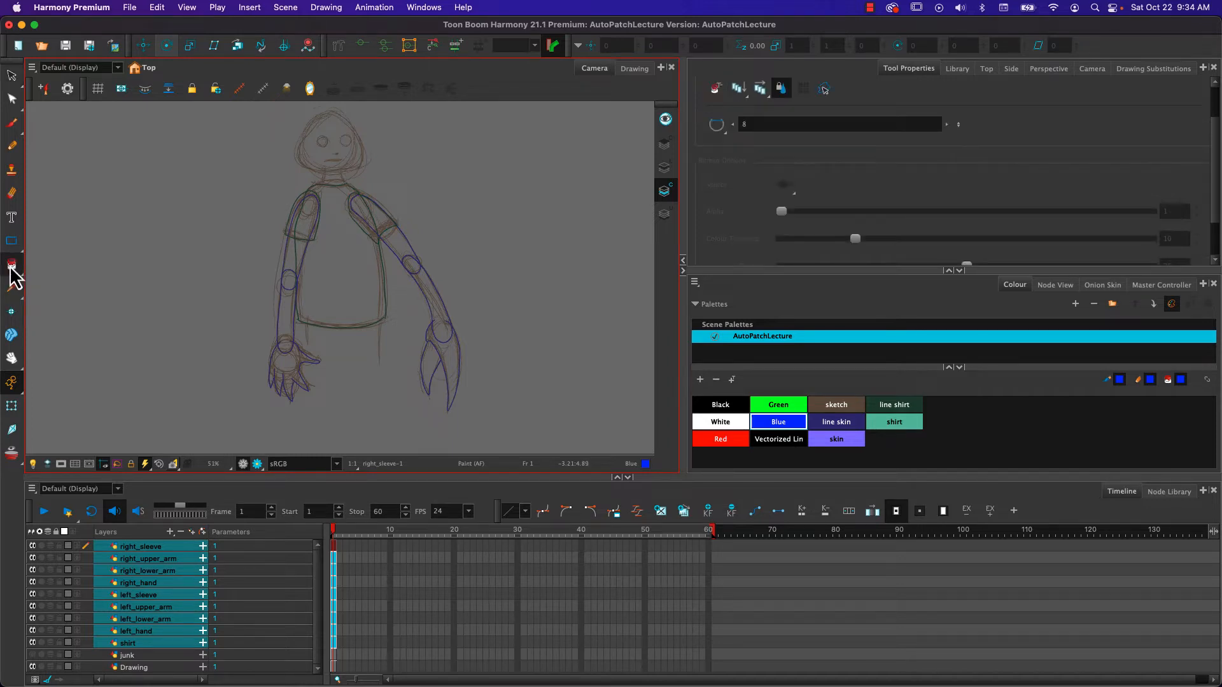
pyautogui.click(334, 546)
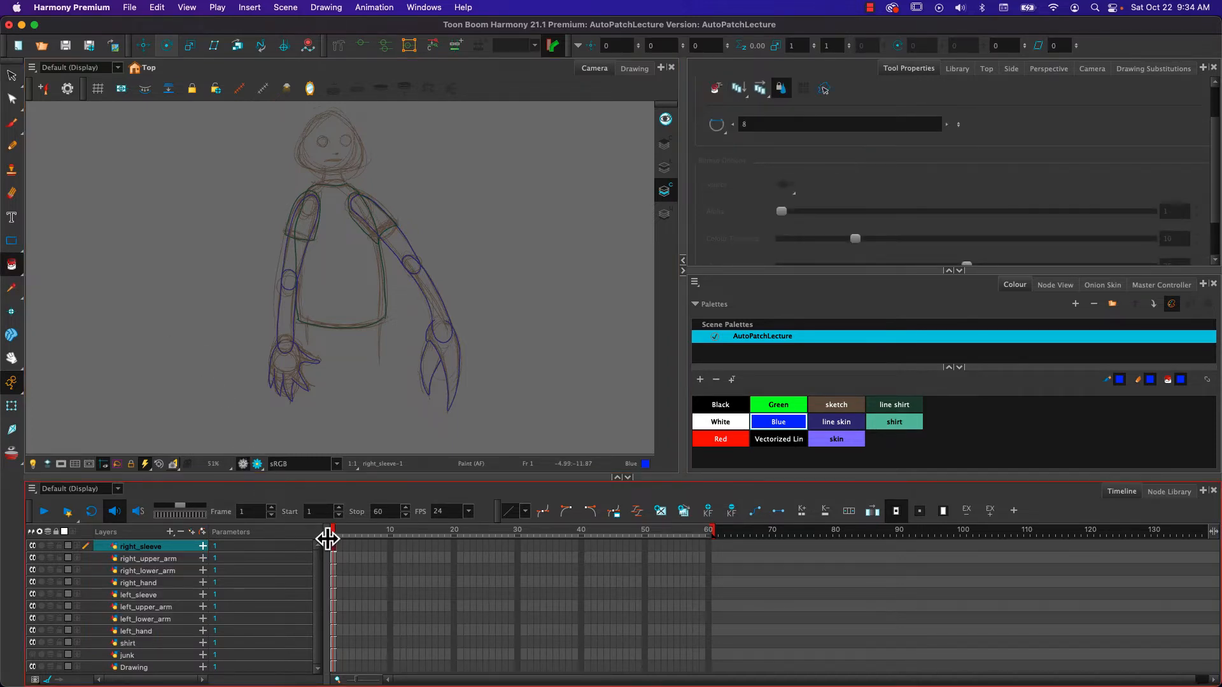
pyautogui.click(897, 421)
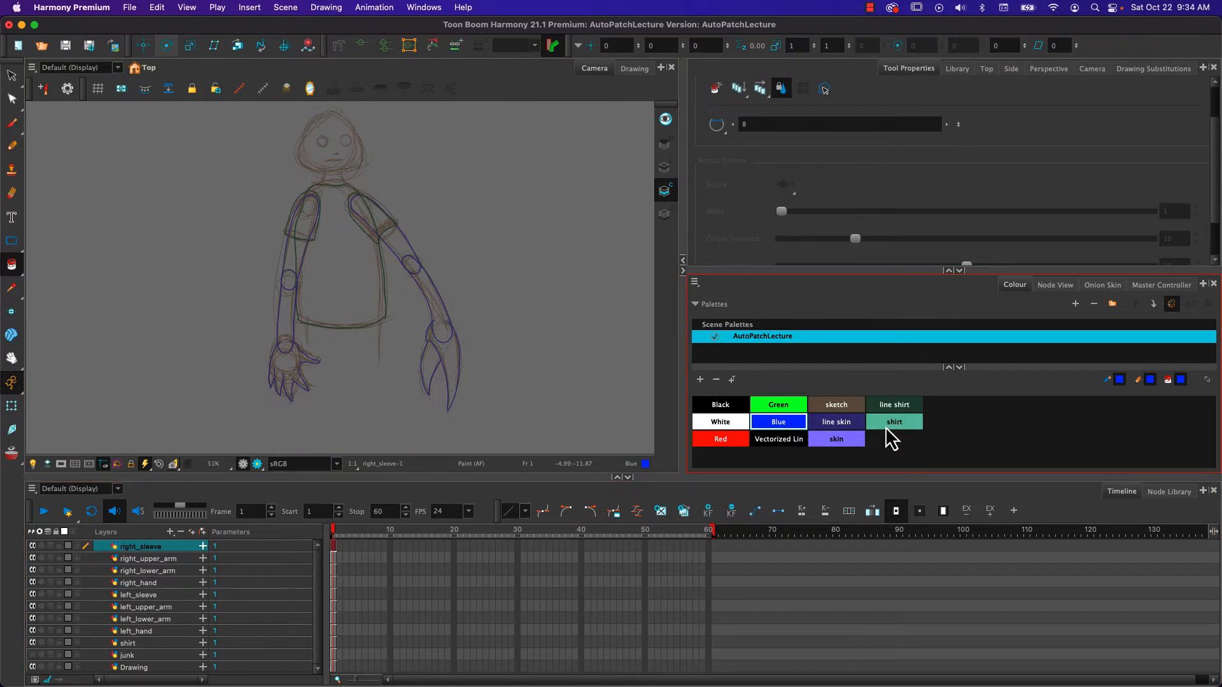
pyautogui.click(362, 211)
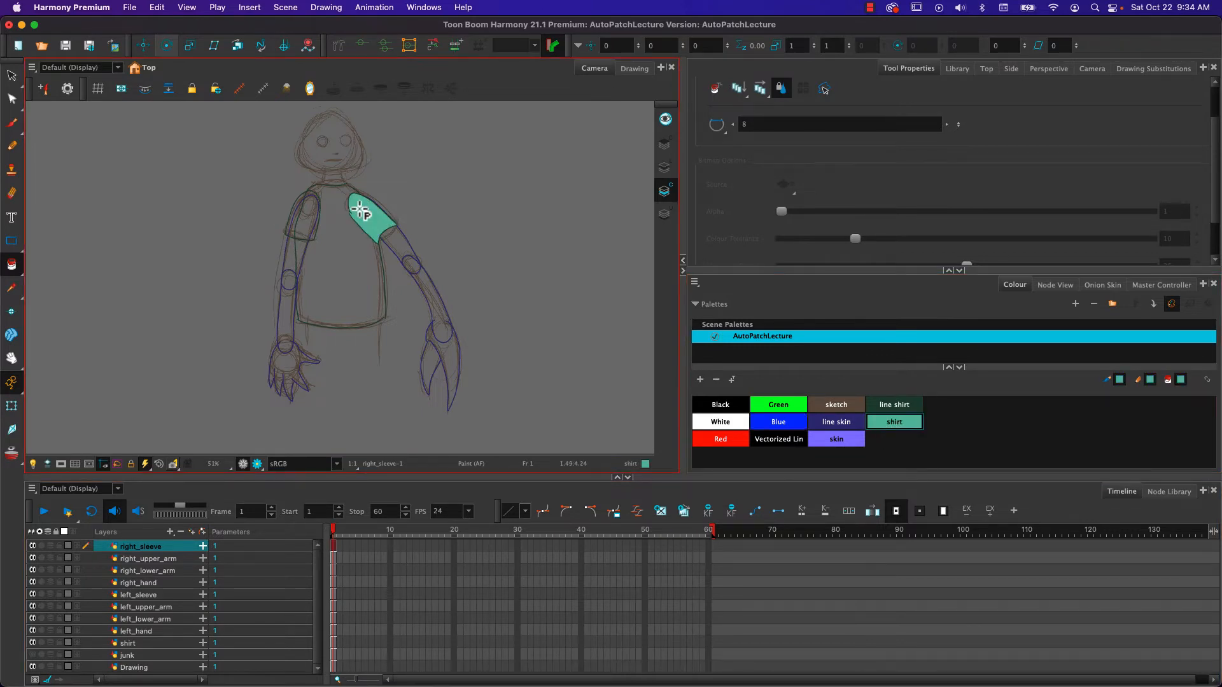
pyautogui.click(135, 596)
pyautogui.click(300, 217)
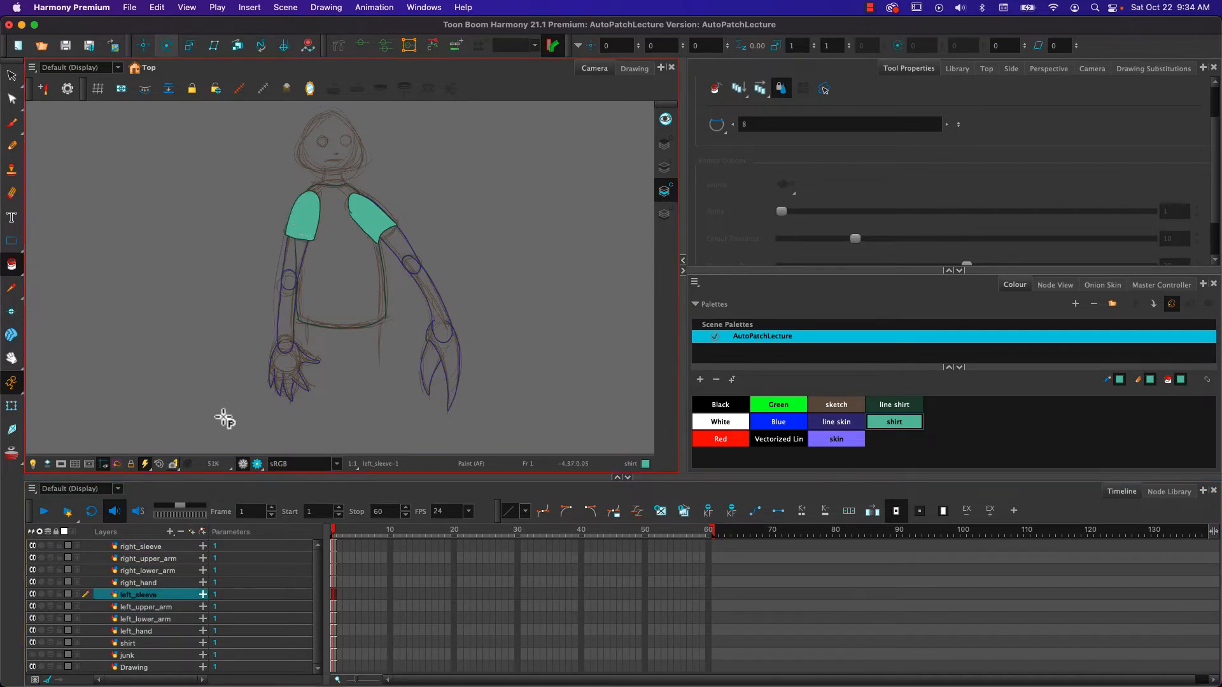
pyautogui.click(128, 643)
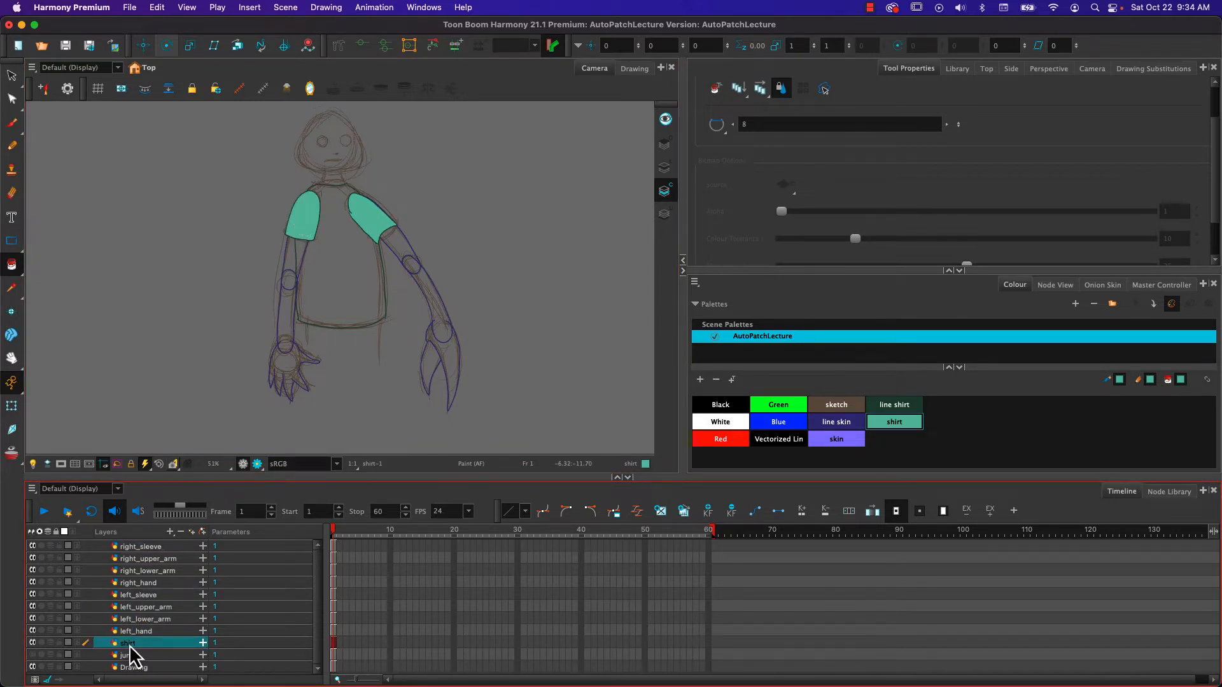
pyautogui.click(340, 297)
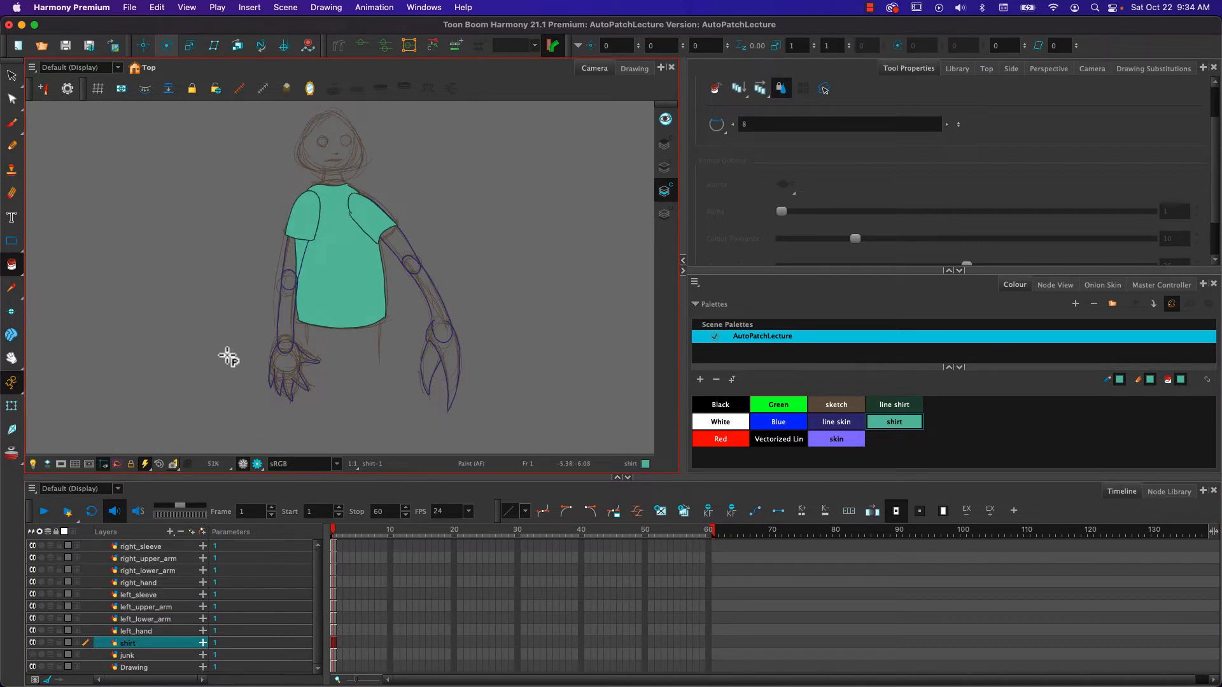
# - Fill the left lower arm and left upper arm with the skin colour on Colour Art
pyautogui.click(826, 443)
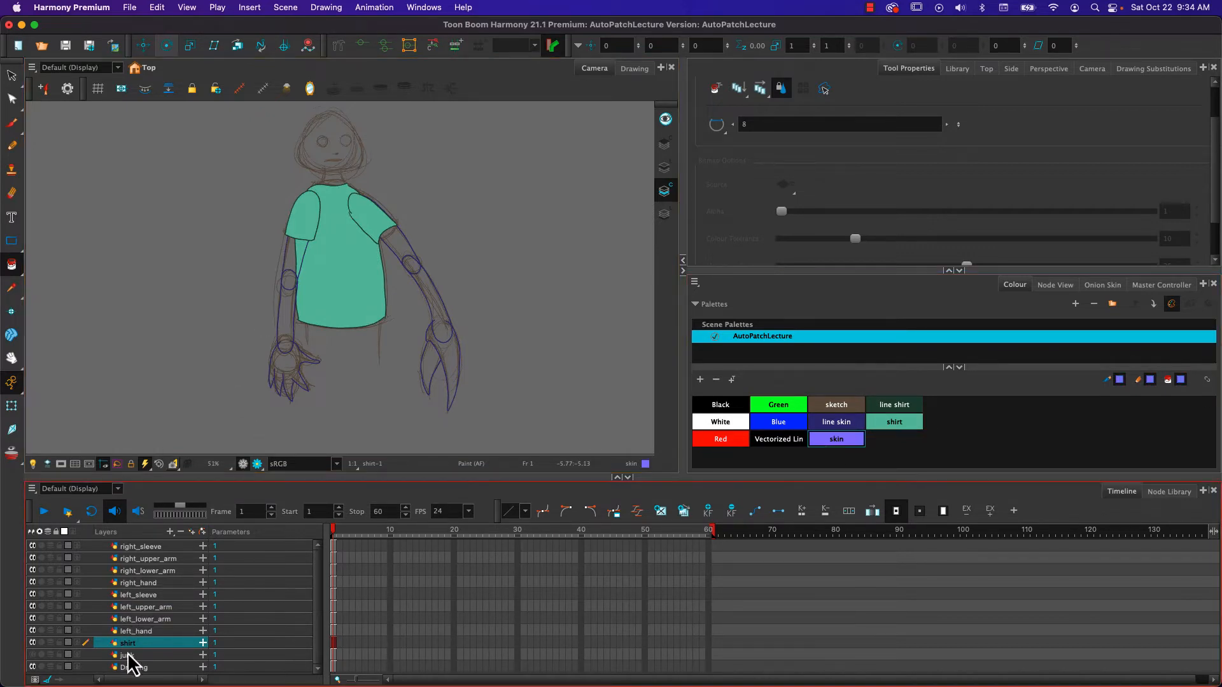
pyautogui.click(141, 630)
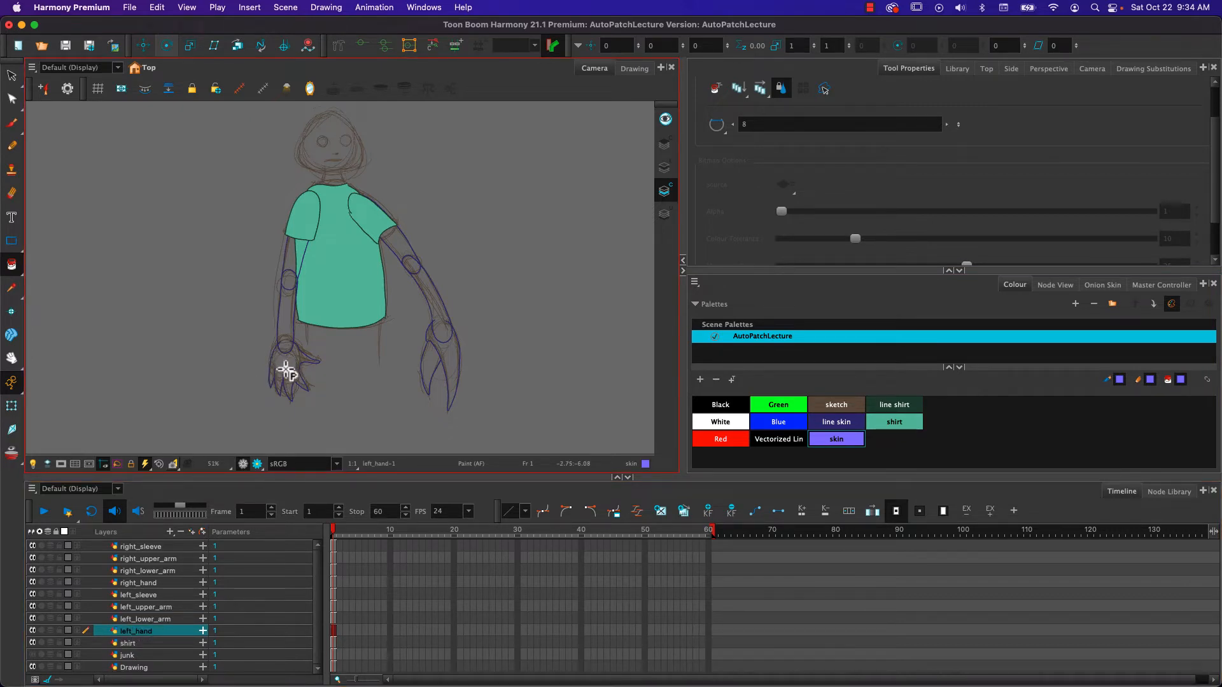
pyautogui.click(325, 618)
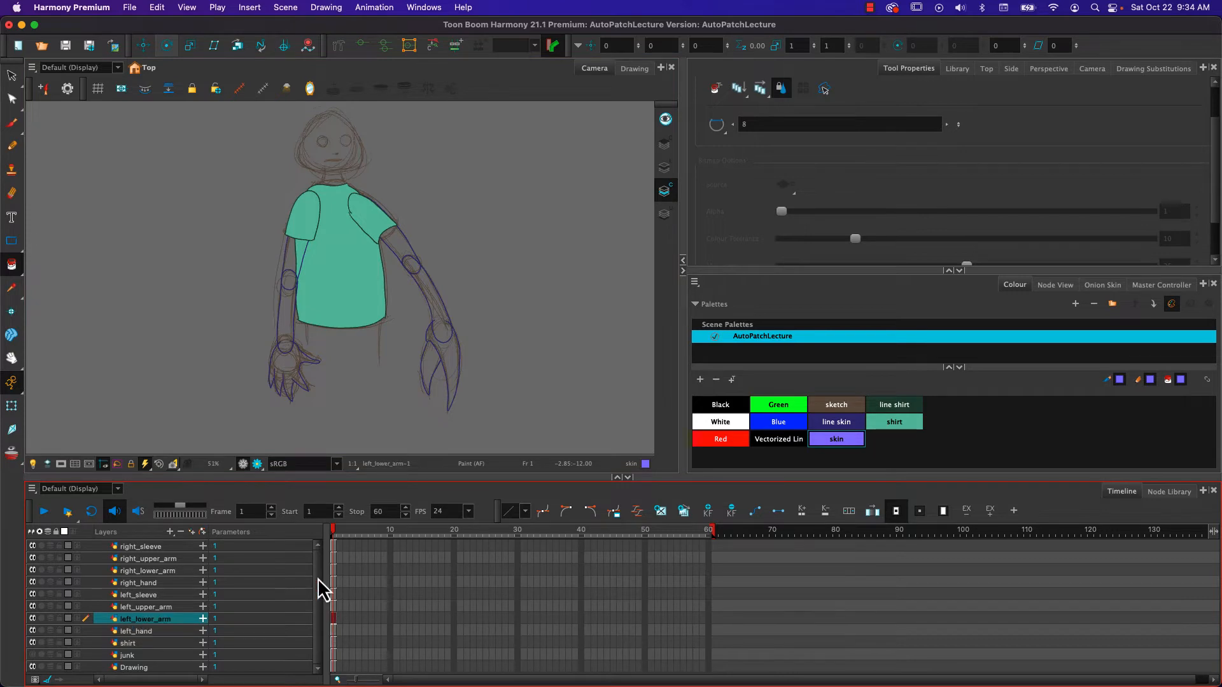
pyautogui.click(278, 321)
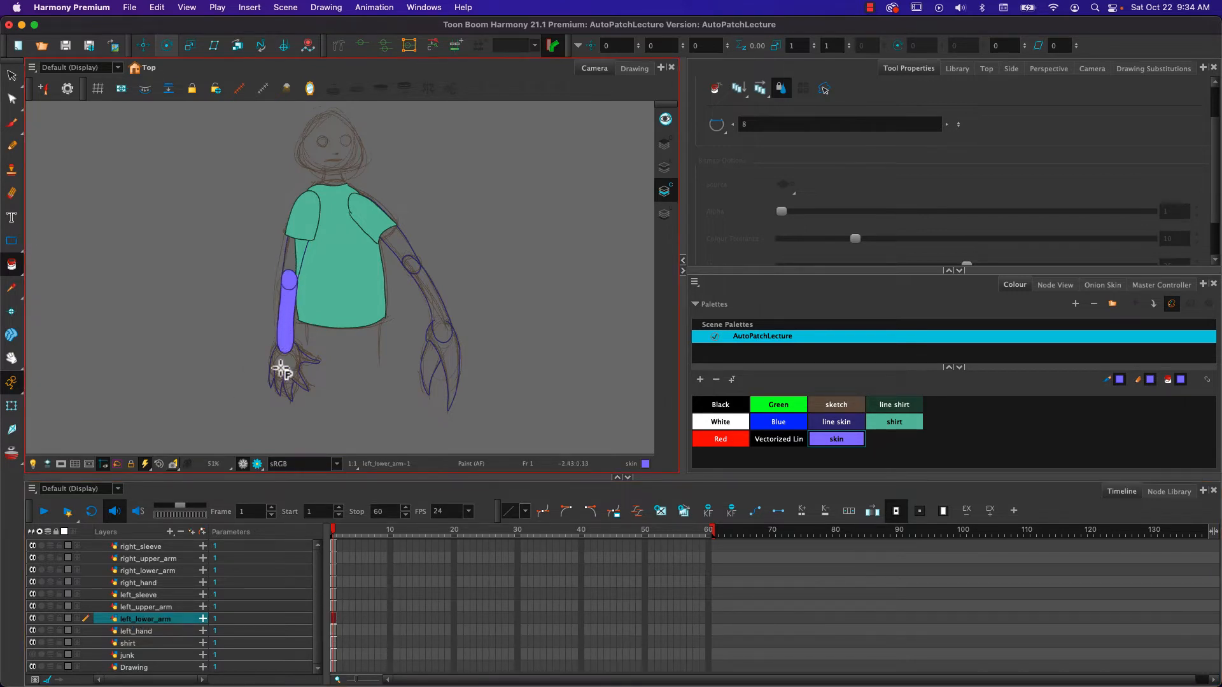
pyautogui.click(153, 606)
pyautogui.click(292, 265)
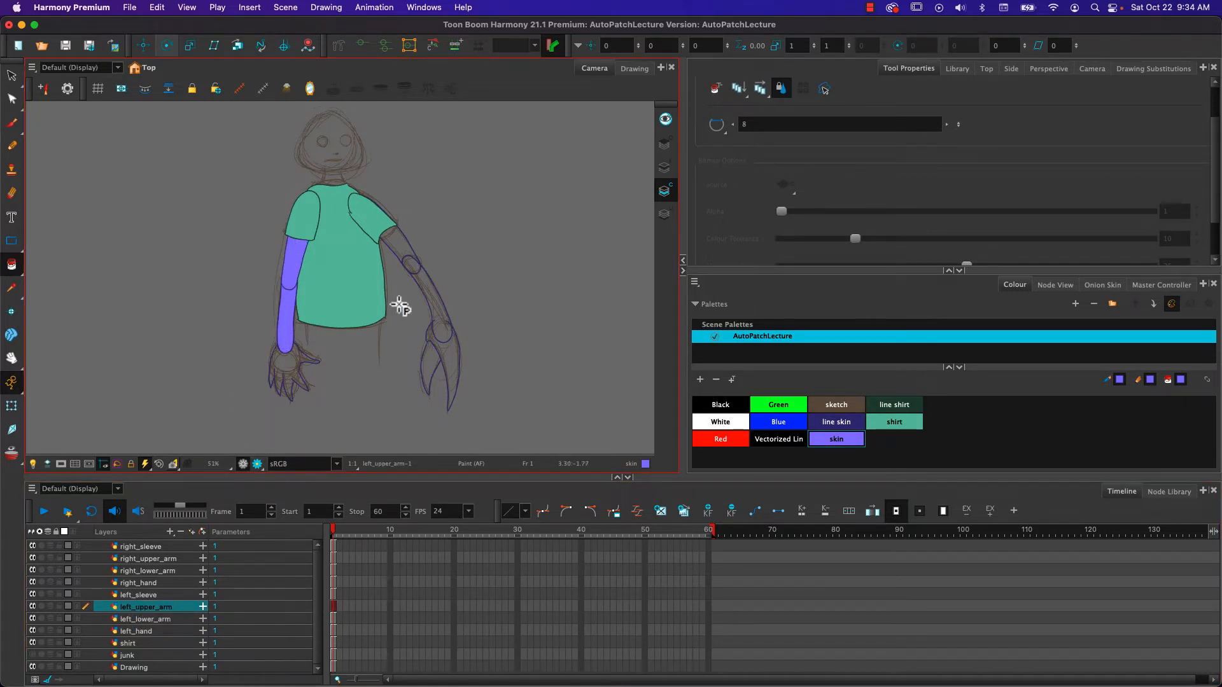
# - Fill the enclosed inner claw shape of right_hand with the skin colour, and inspect the hand's outline at the wrist
pyautogui.press('h')
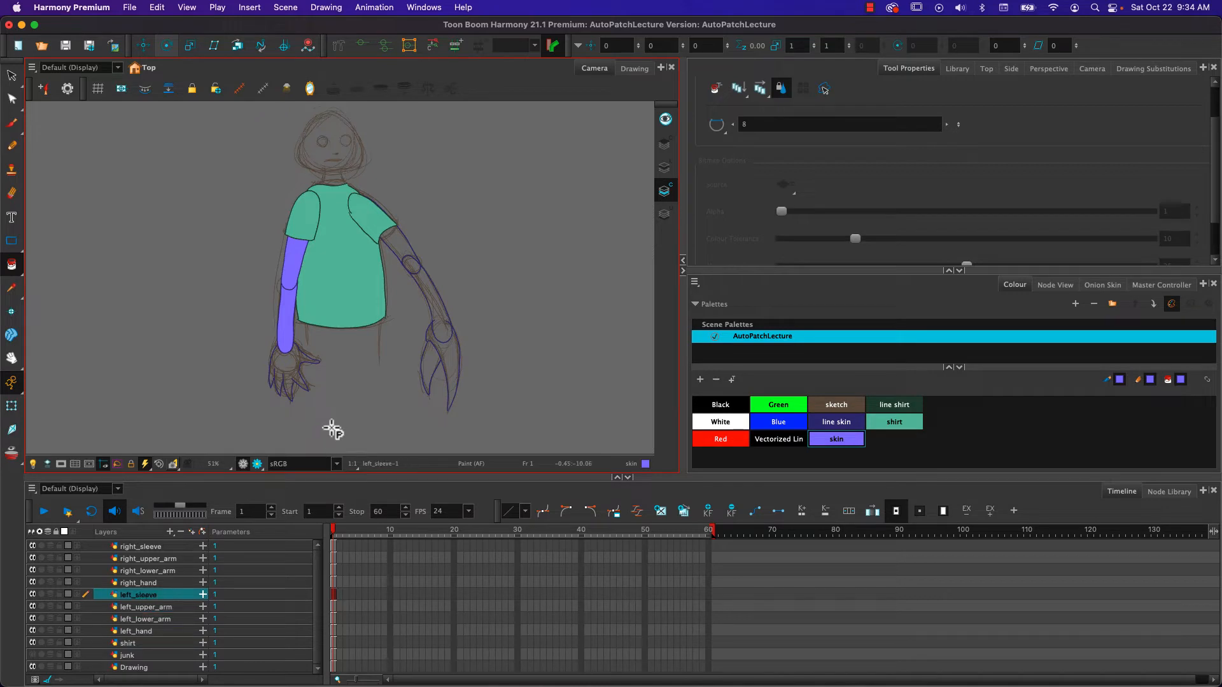
pyautogui.press('h')
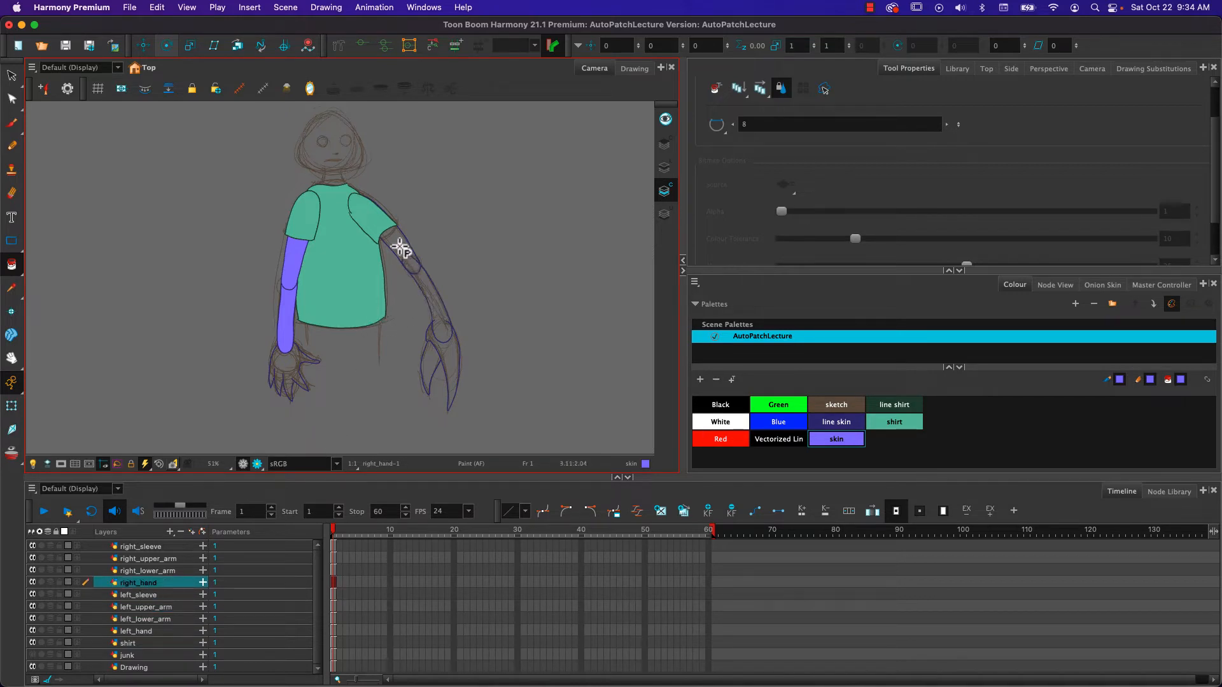
pyautogui.click(428, 364)
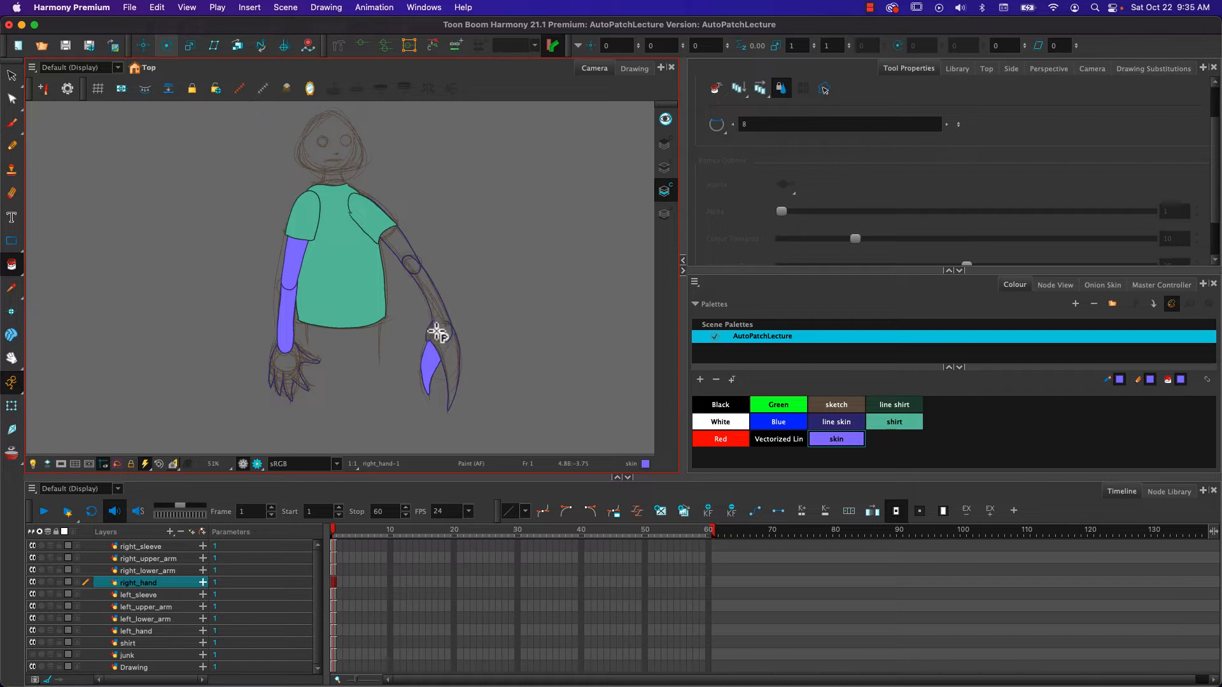
pyautogui.scroll(6, 436, 333)
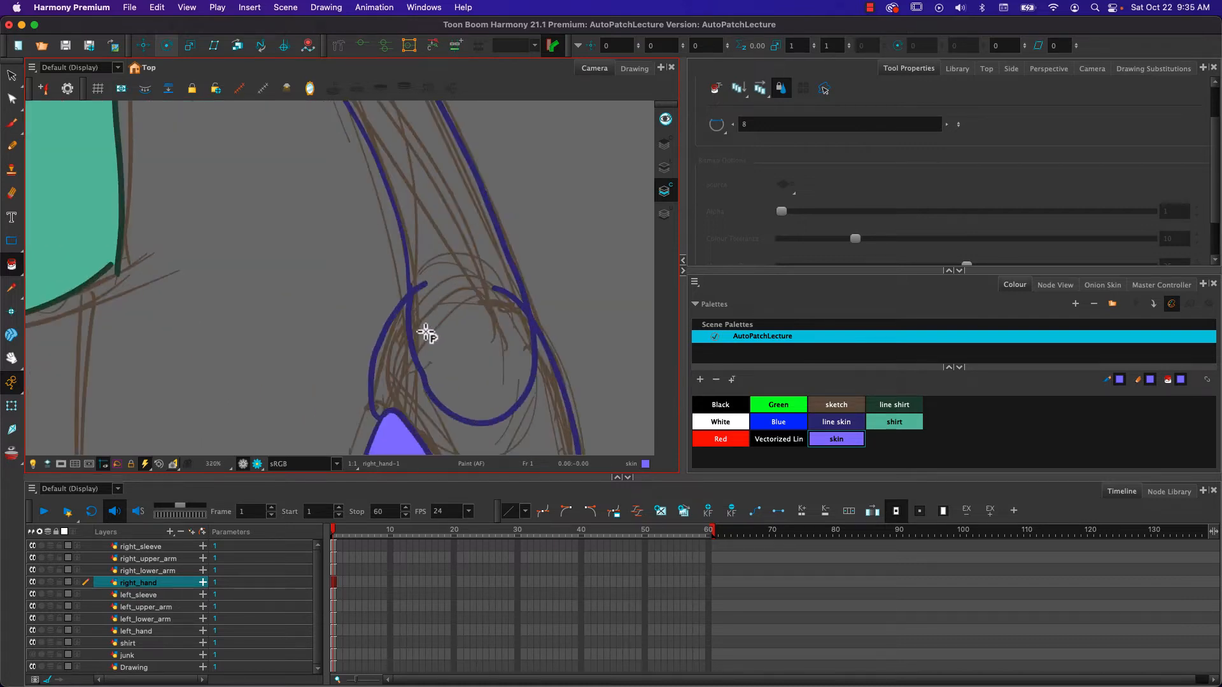
pyautogui.scroll(-6, 402, 306)
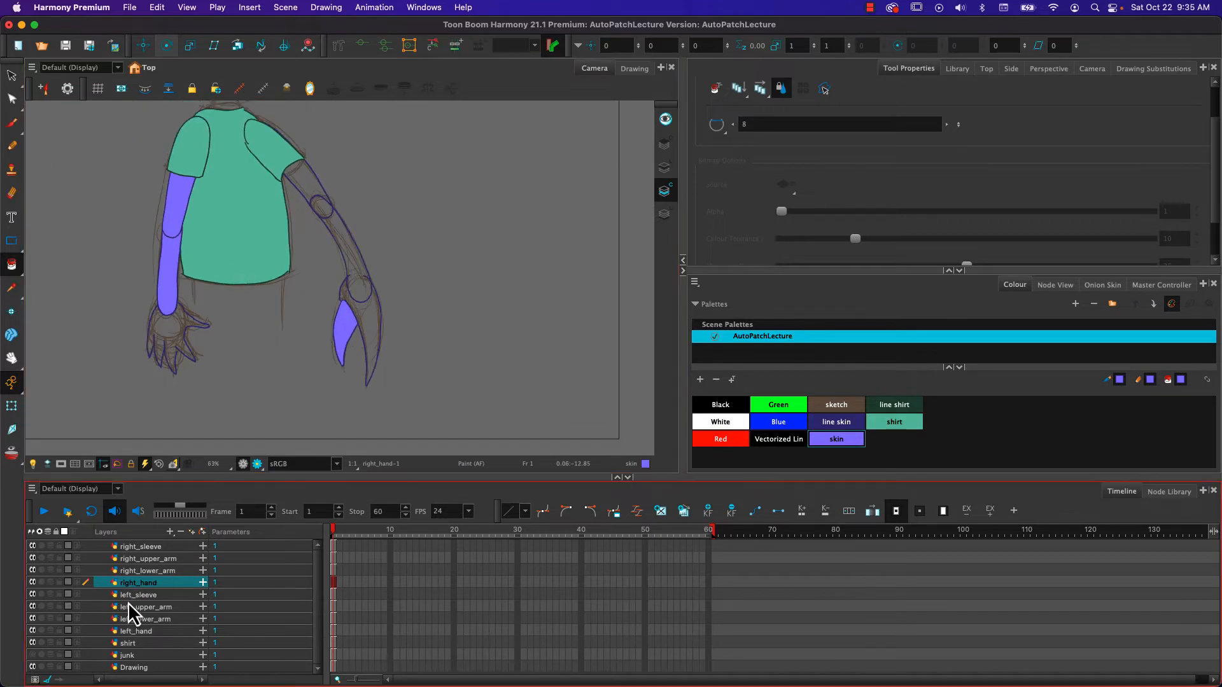
# - Fill the right lower arm and right upper arm with the skin colour on their own layers
pyautogui.click(135, 572)
pyautogui.click(352, 252)
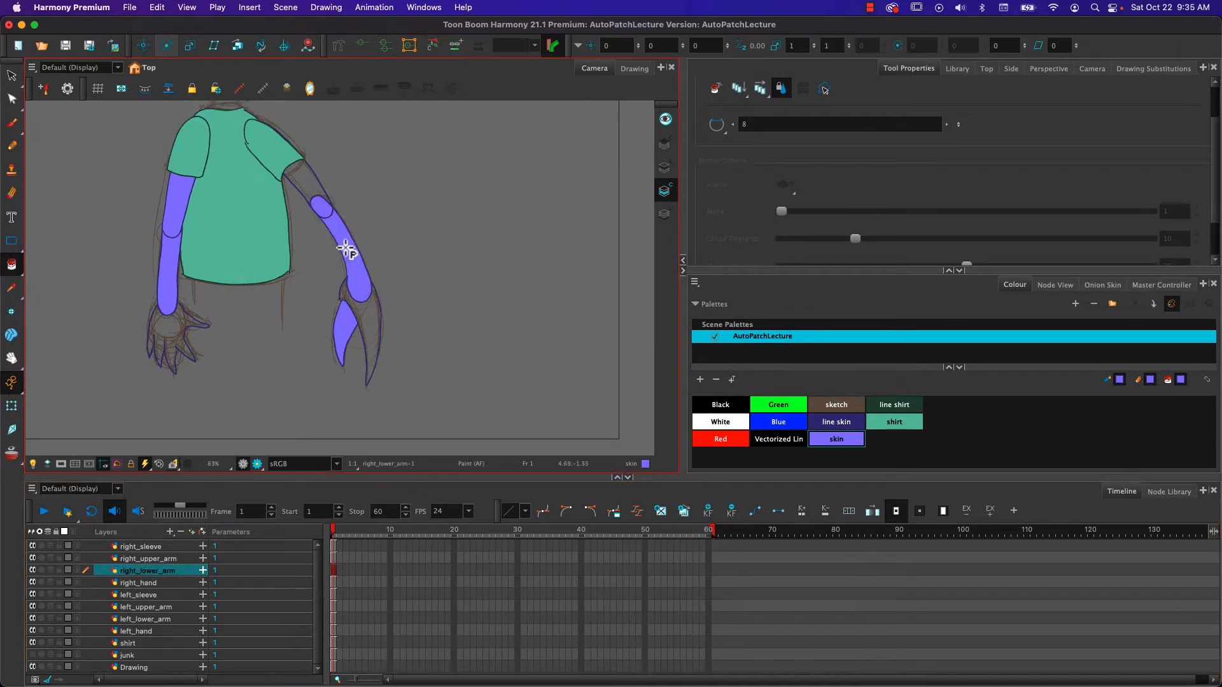
pyautogui.press('j')
pyautogui.press('h')
pyautogui.press('h')
pyautogui.click(299, 183)
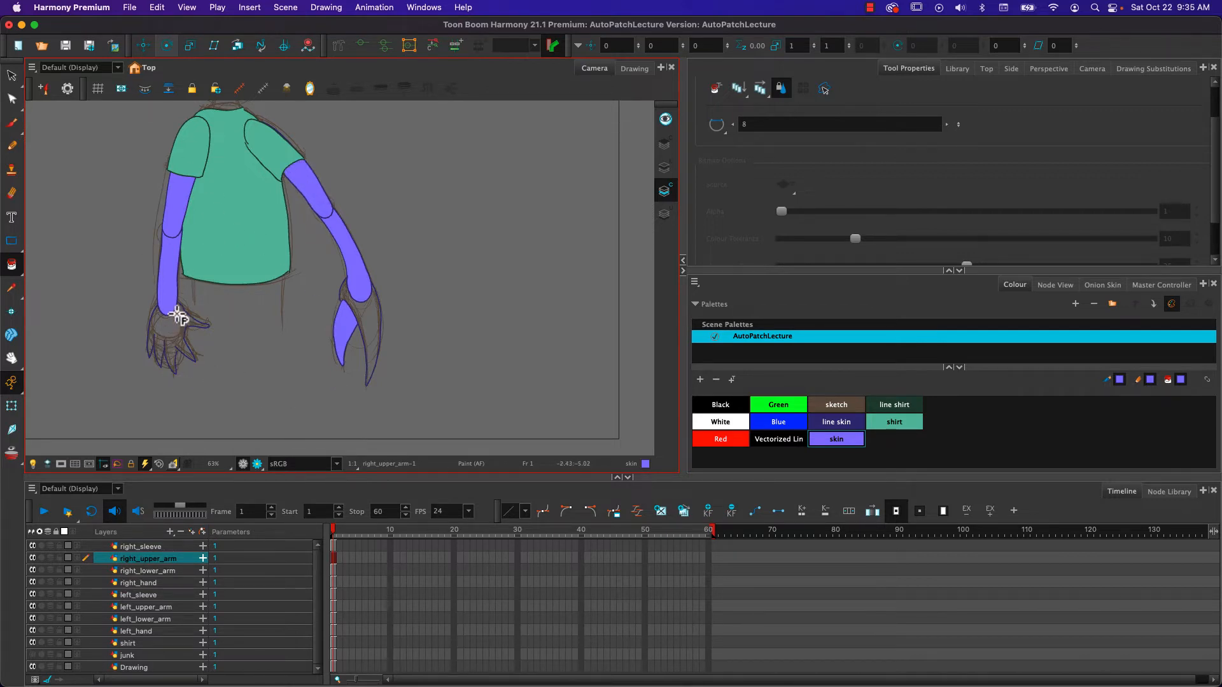
# - Select the right_hand layer, turn on the light table, and examine the outline where the hand overlaps the forearm
pyautogui.click(140, 584)
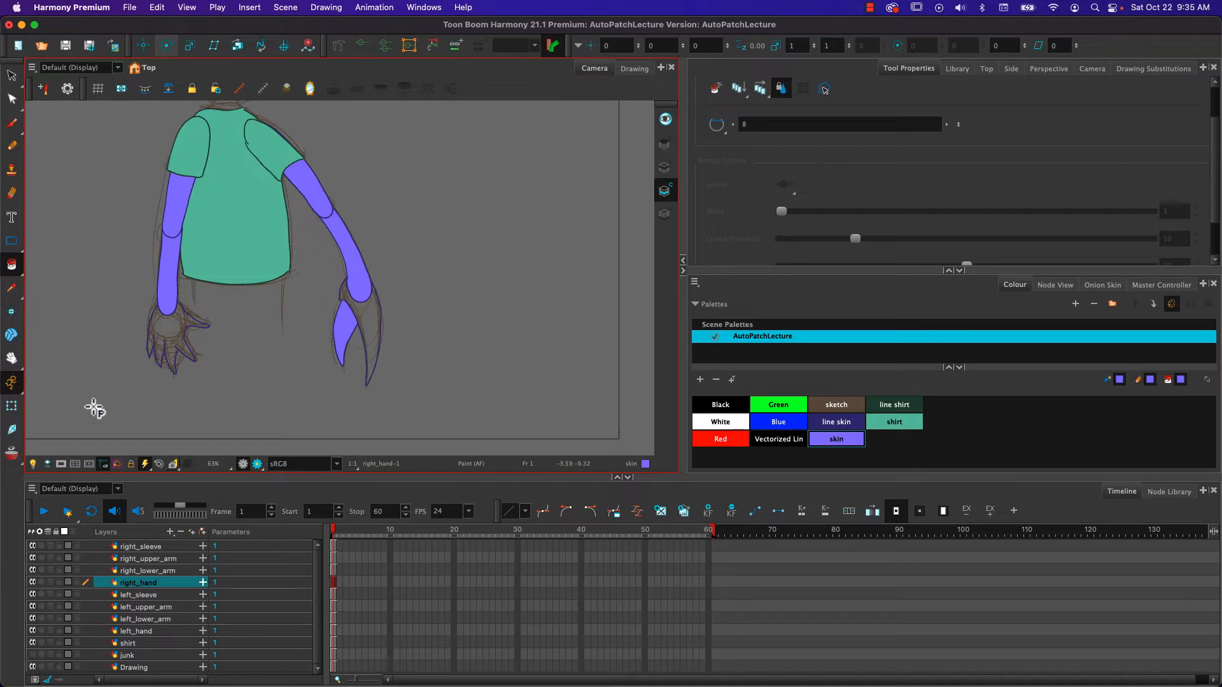
pyautogui.click(35, 464)
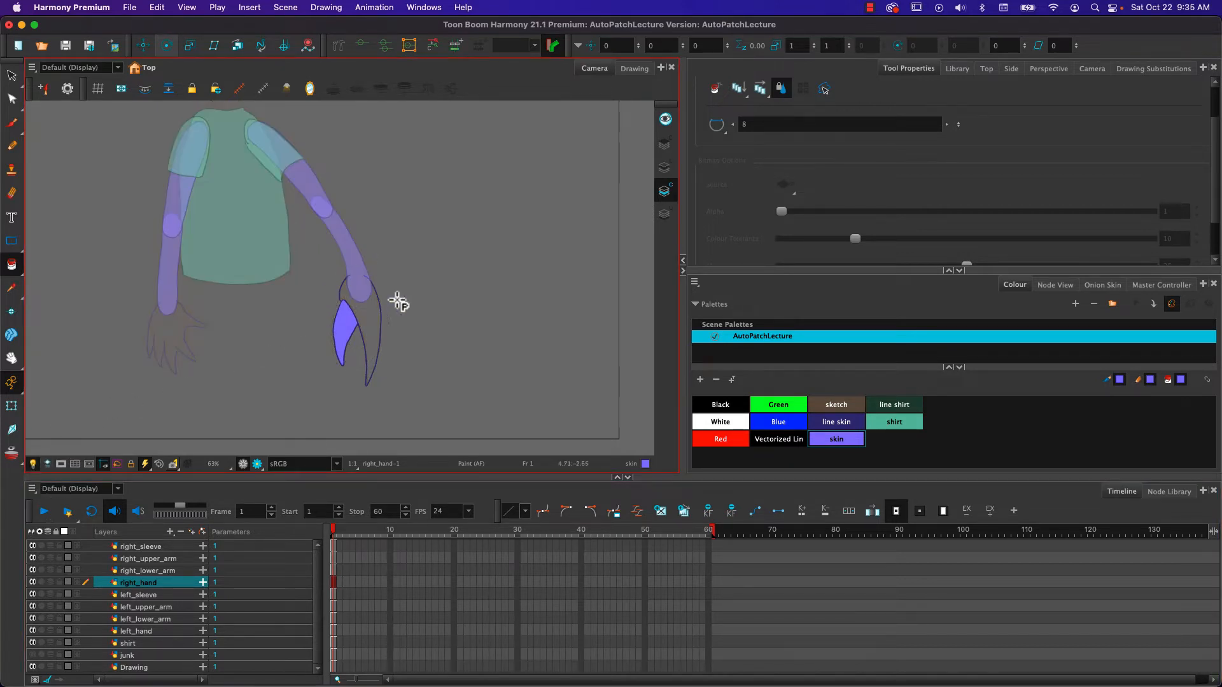
pyautogui.scroll(7, 354, 315)
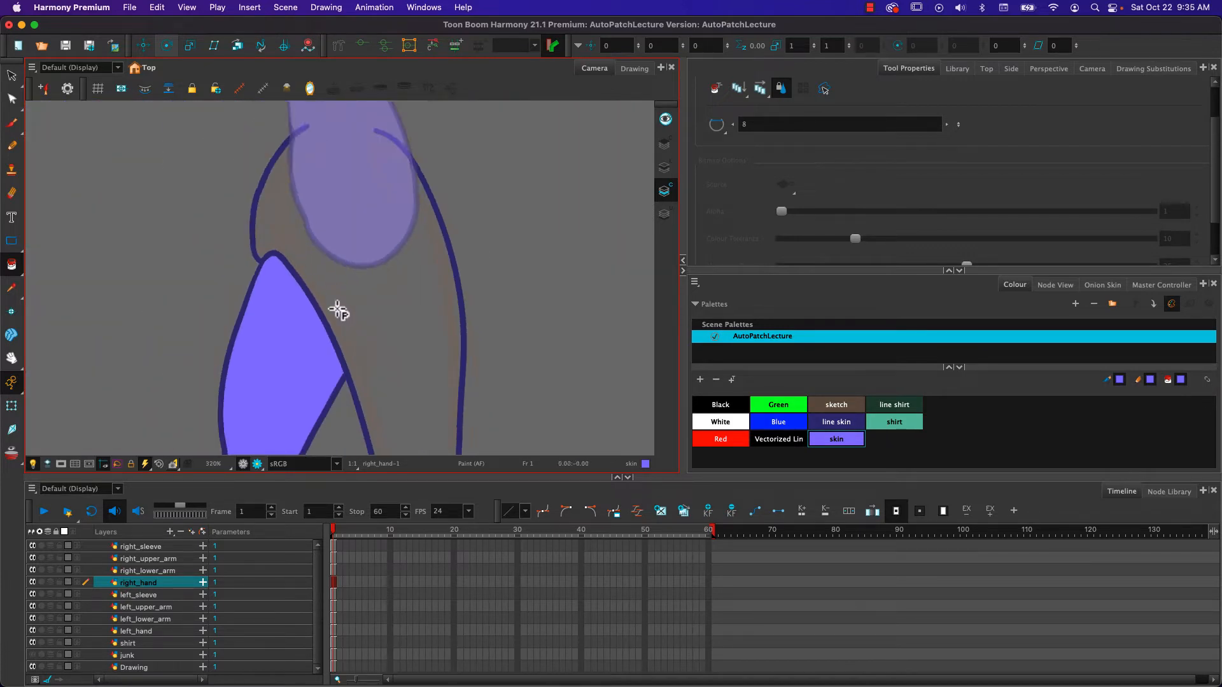
pyautogui.scroll(-2, 338, 311)
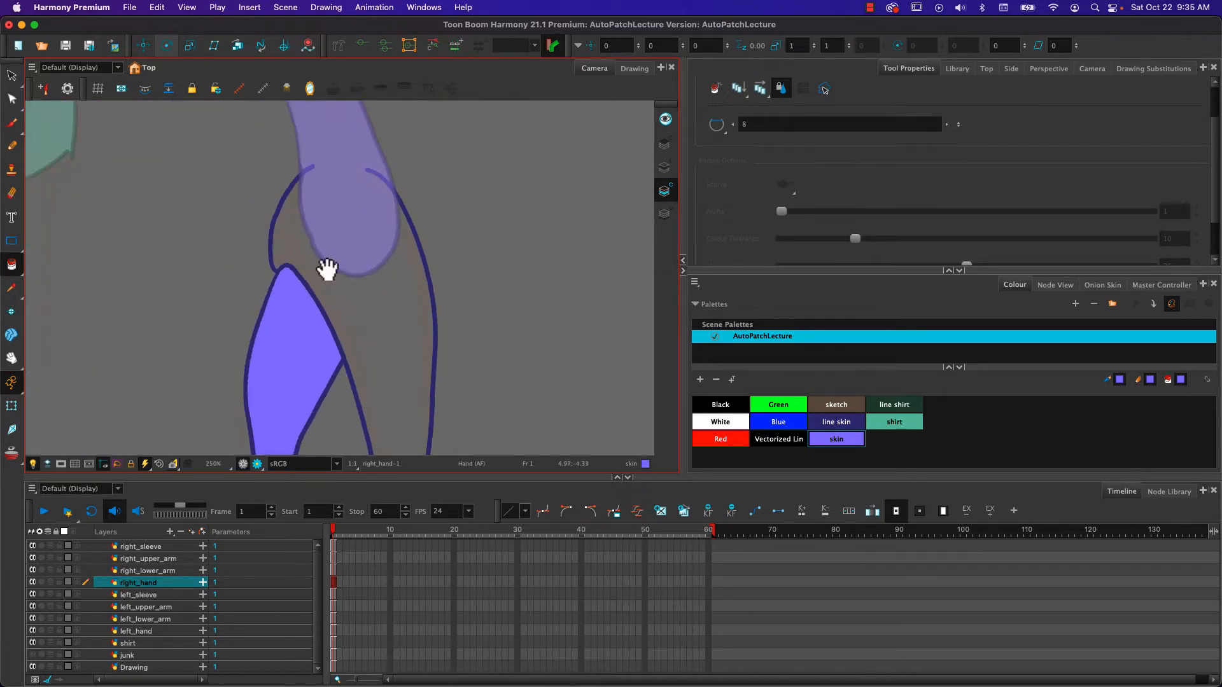
pyautogui.moveTo(325, 267); pyautogui.dragTo(344, 360)
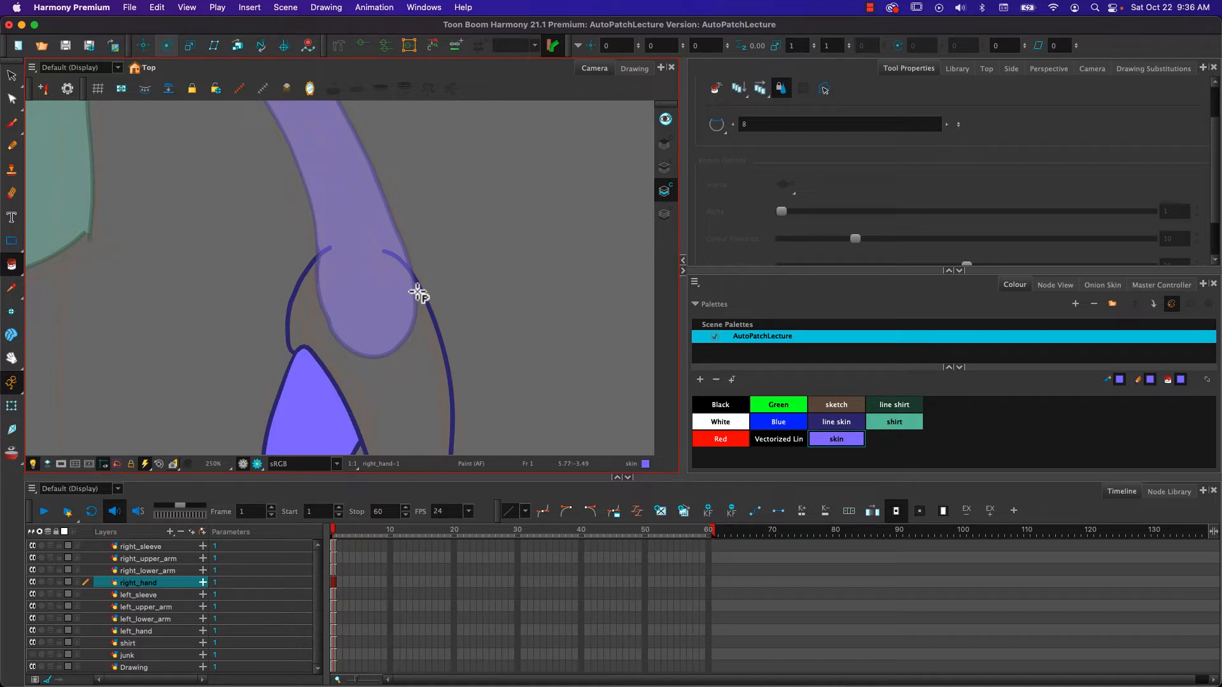
# - Close the open wrist gap of the right_hand drawing with an invisible Stroke line between the outline's two ends
pyautogui.click(12, 270)
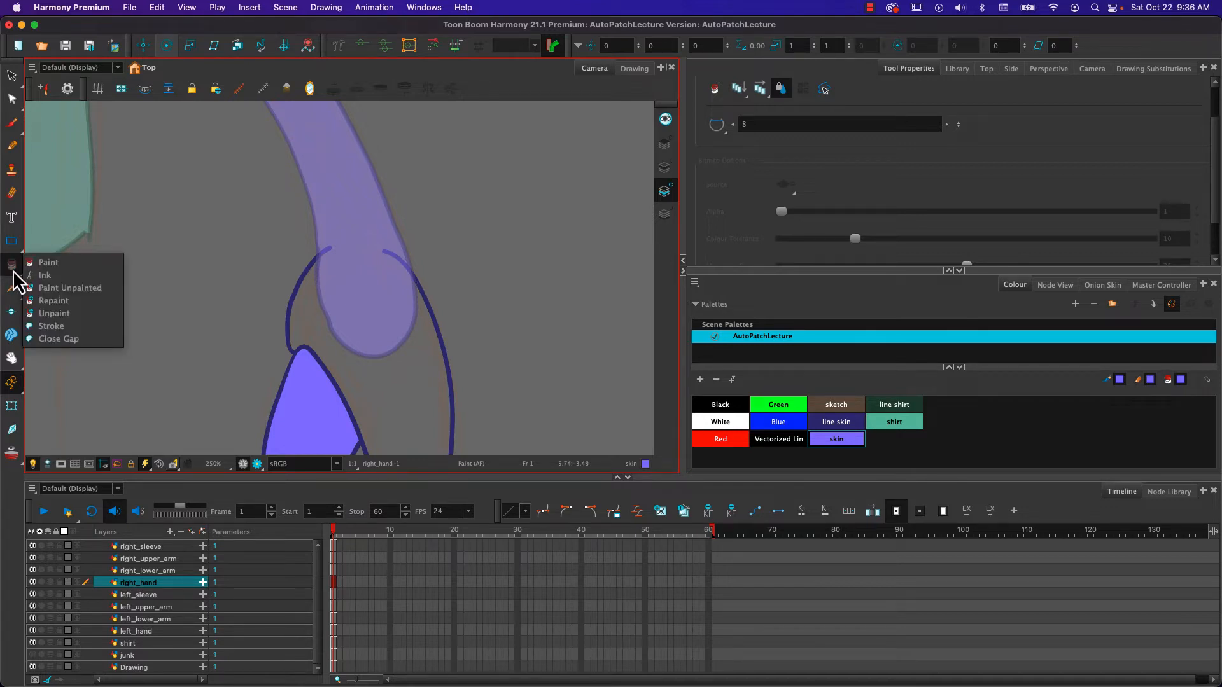
pyautogui.click(40, 329)
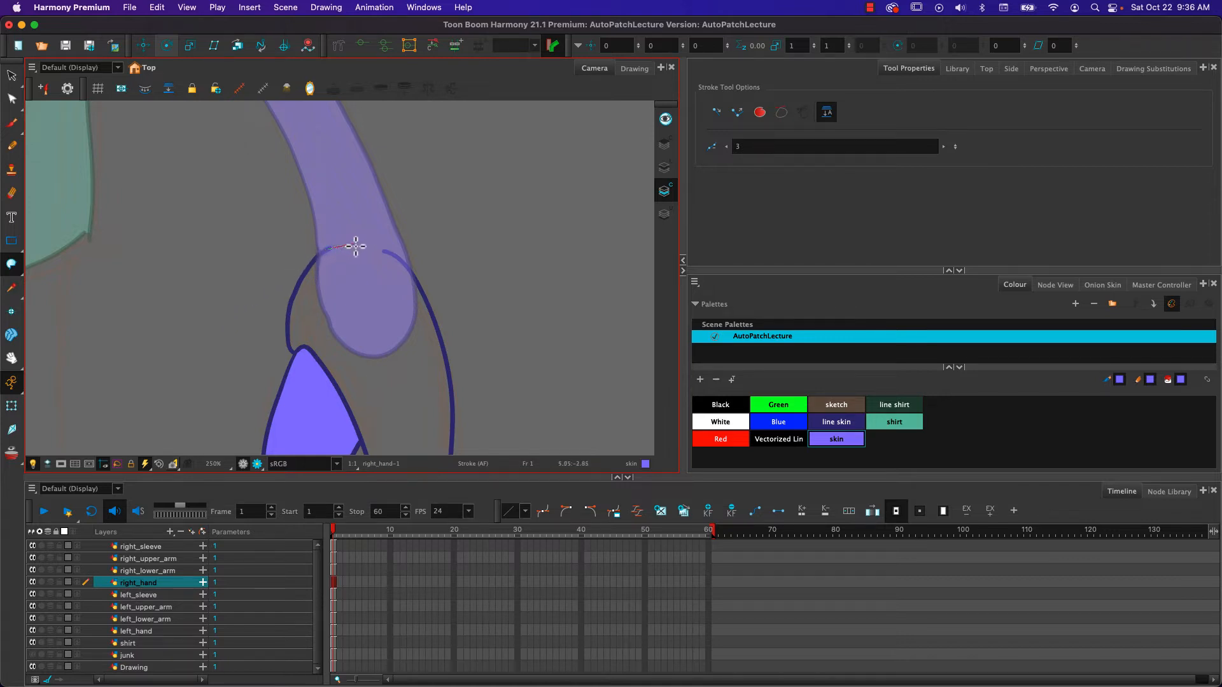
pyautogui.moveTo(393, 257); pyautogui.dragTo(383, 247)
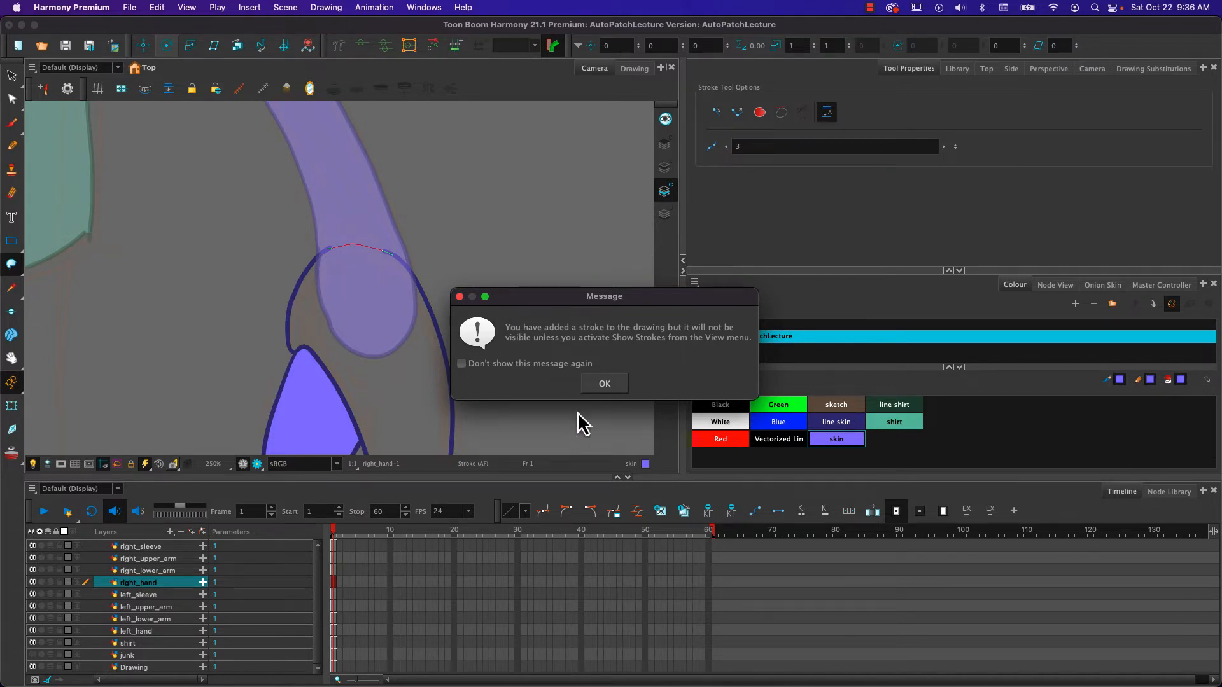
pyautogui.click(601, 384)
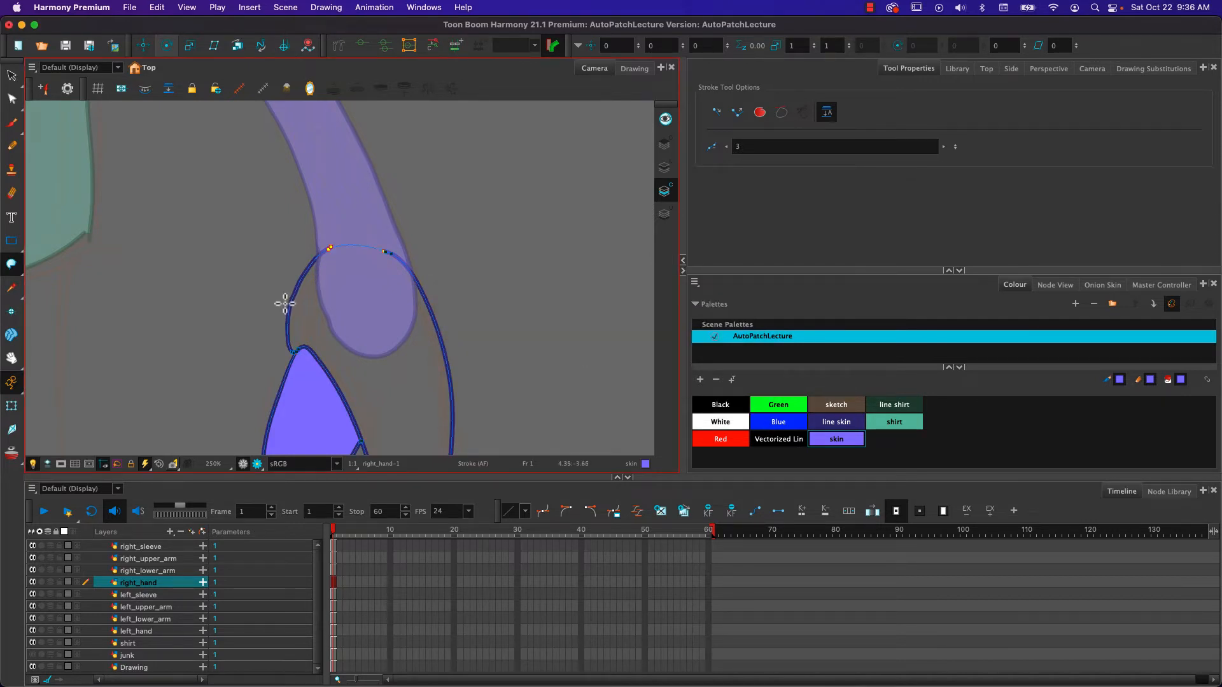
pyautogui.moveTo(329, 248); pyautogui.dragTo(385, 252)
pyautogui.press('super+z')
# - Fill the right hand with the skin colour using the Paint tool, and show strokes to check the wrist closure
pyautogui.click(13, 270)
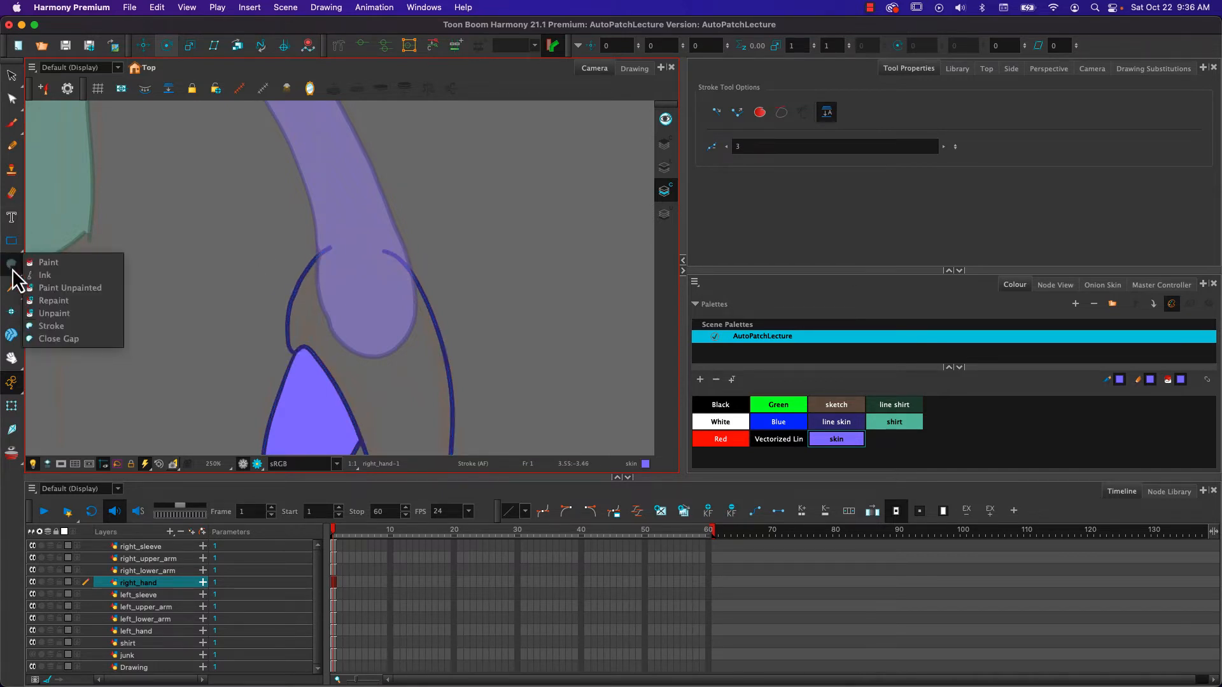
pyautogui.click(46, 263)
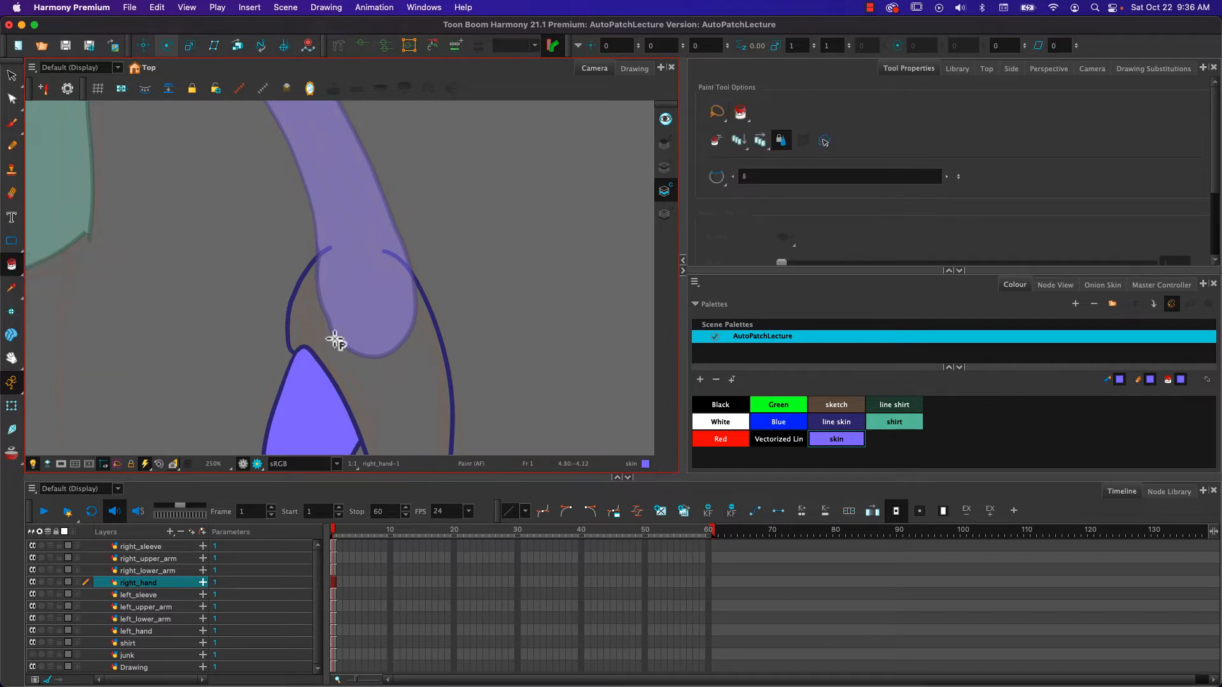
pyautogui.click(351, 356)
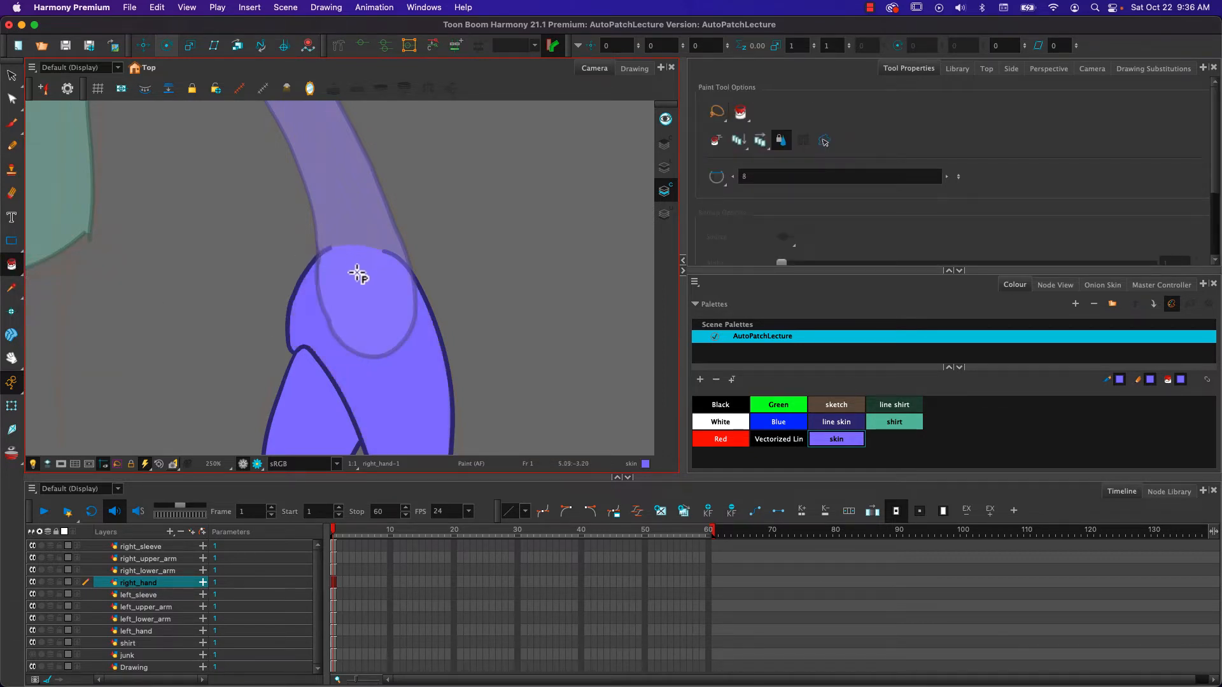
pyautogui.scroll(5, 354, 257)
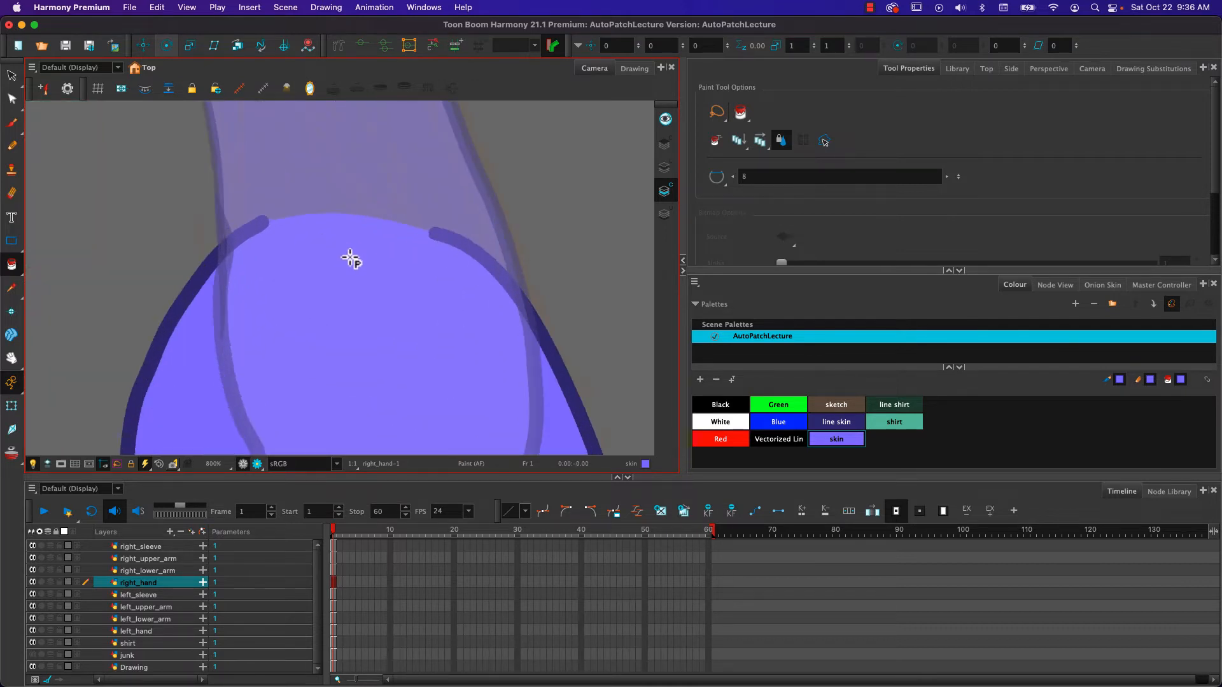
pyautogui.scroll(2, 242, 243)
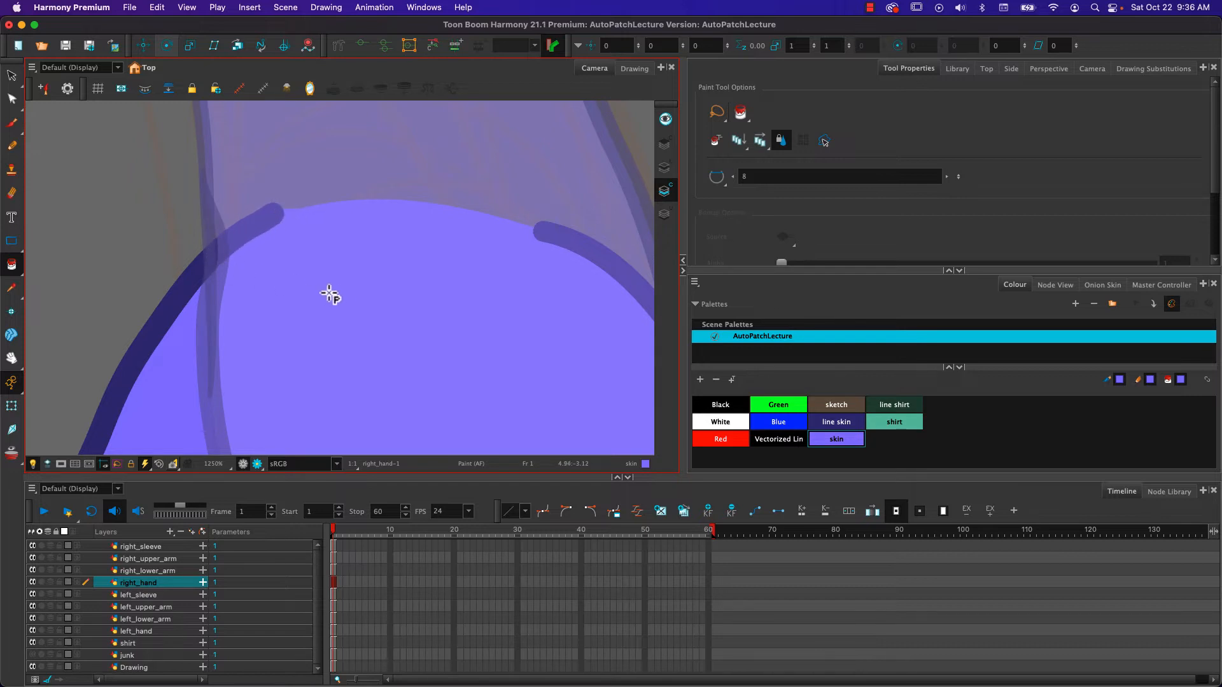
pyautogui.press('k')
pyautogui.scroll(-6, 314, 275)
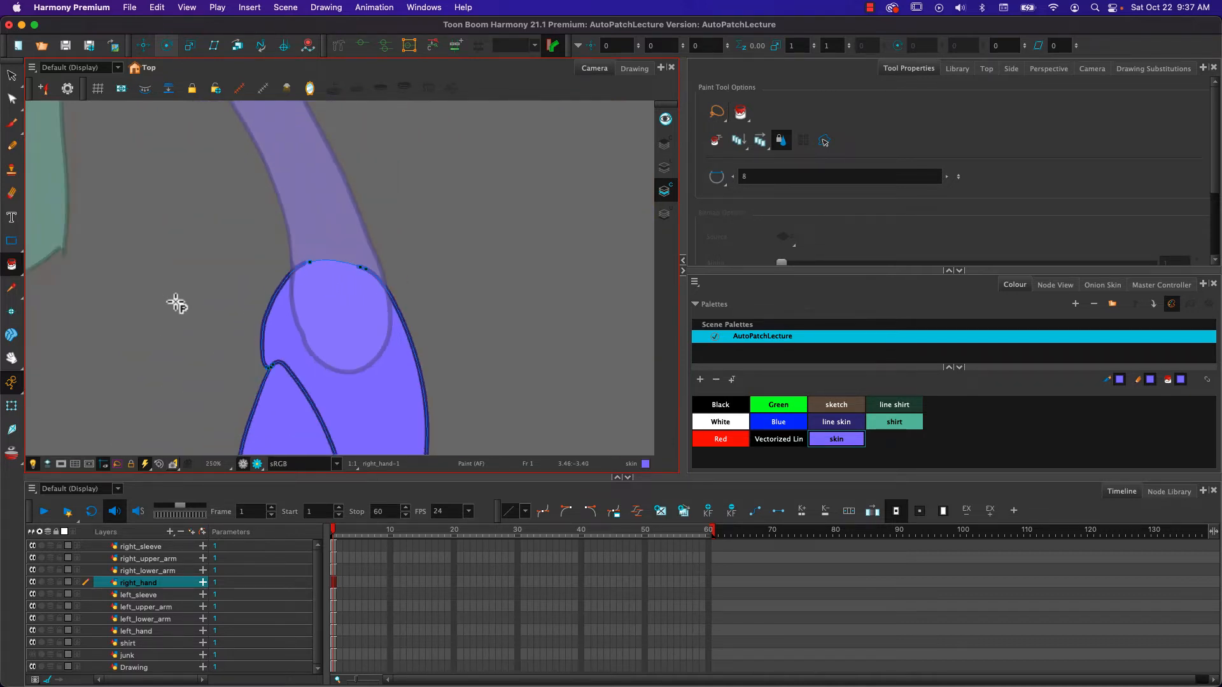
# - Select the left_hand layer and close its wrist gap with an invisible Stroke line across the outline's open ends
pyautogui.moveTo(163, 346); pyautogui.dragTo(683, 380)
pyautogui.moveTo(188, 385)
pyautogui.mouseDown()
pyautogui.moveTo(251, 328)
pyautogui.moveTo(281, 210)
pyautogui.mouseUp()
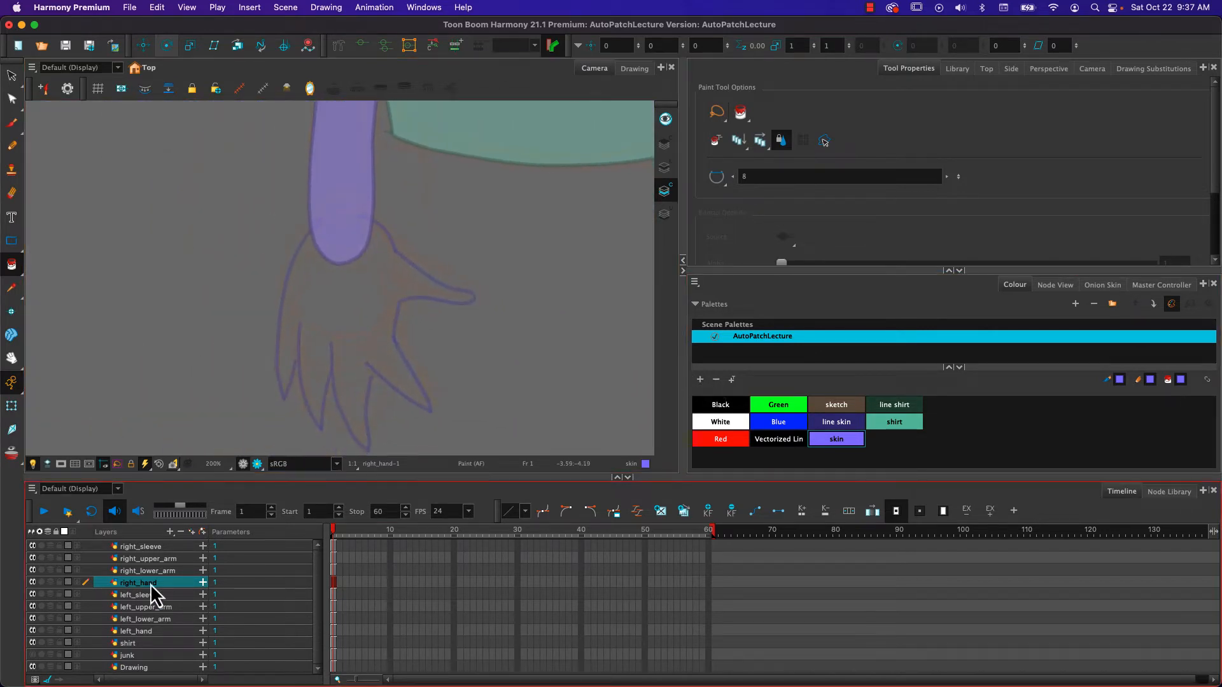
pyautogui.click(131, 632)
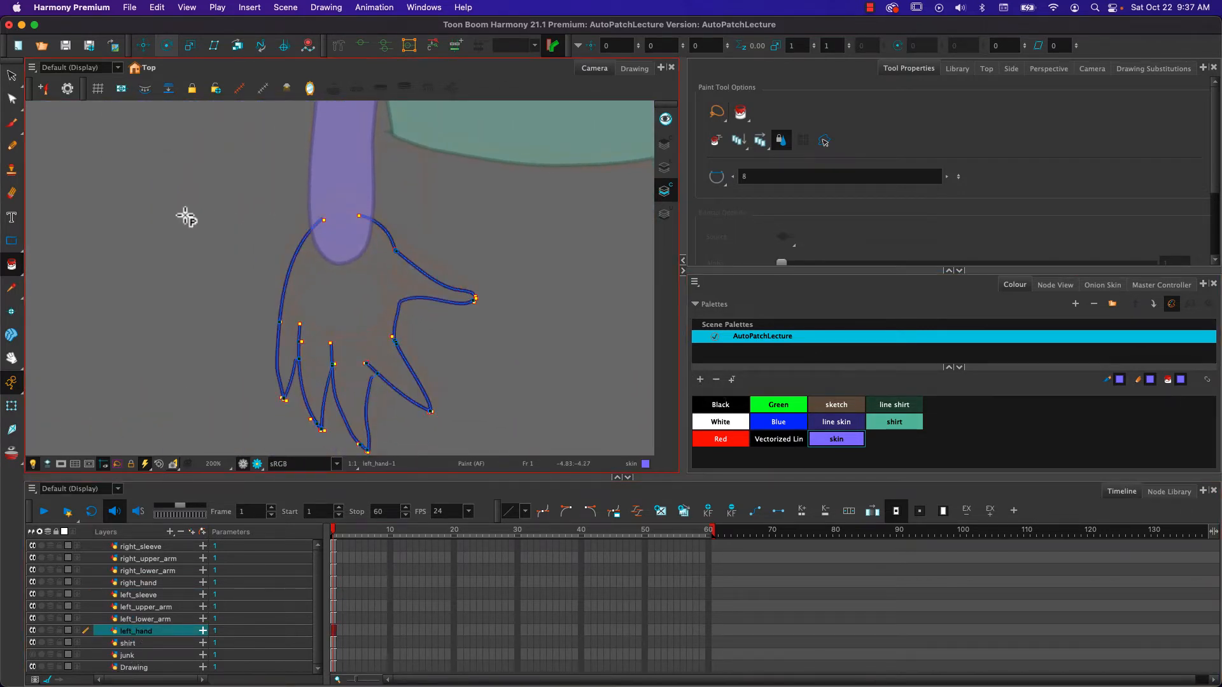
pyautogui.click(11, 266)
pyautogui.click(53, 326)
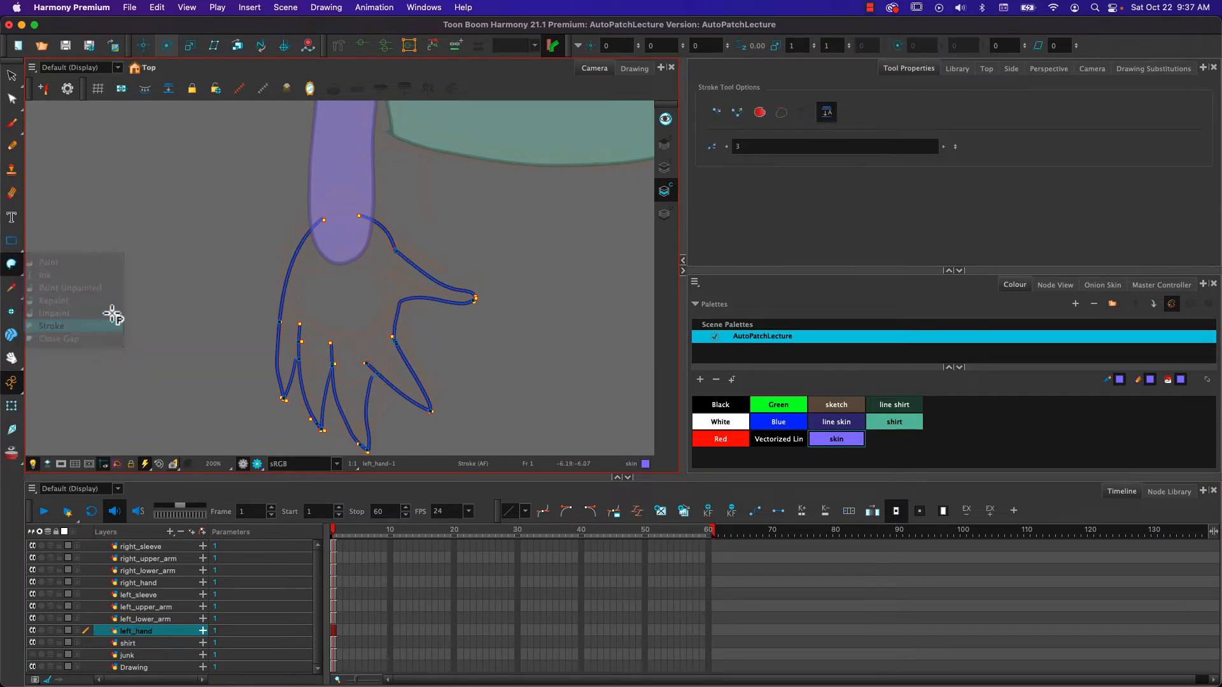
pyautogui.press('2')
pyautogui.scroll(2, 330, 231)
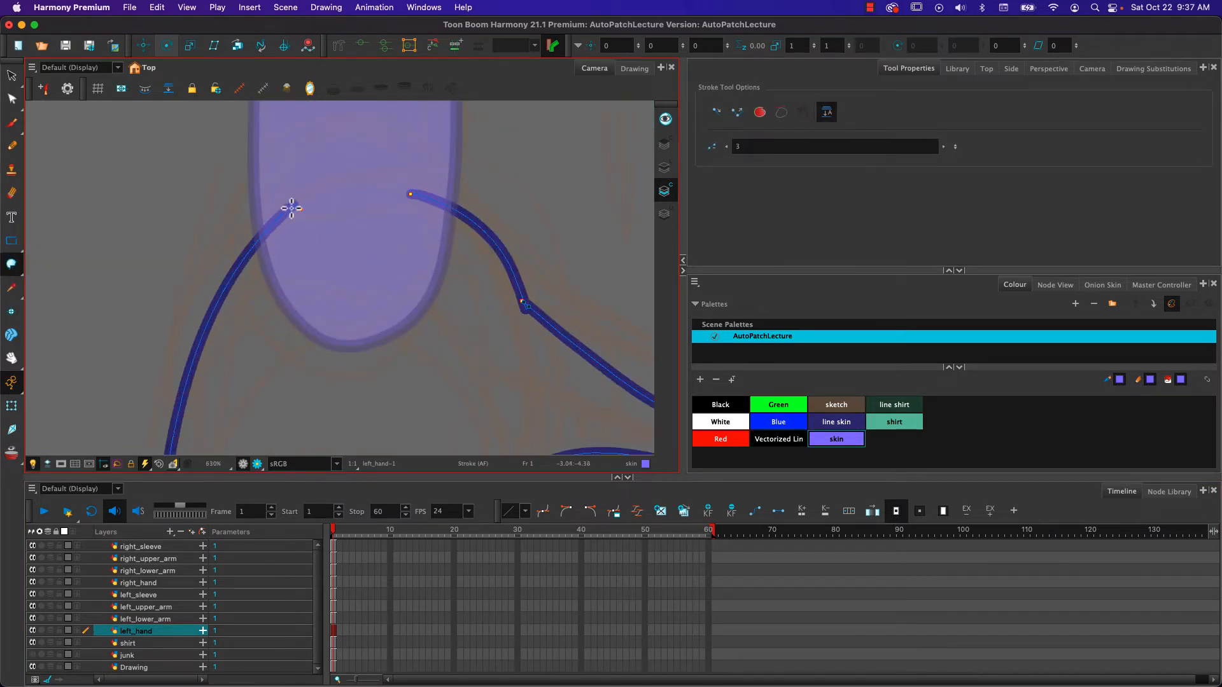
pyautogui.moveTo(292, 208); pyautogui.dragTo(427, 195)
# - Switch to the Paint tool and examine the left hand's palm and finger outlines for gaps
pyautogui.click(12, 264)
pyautogui.click(49, 272)
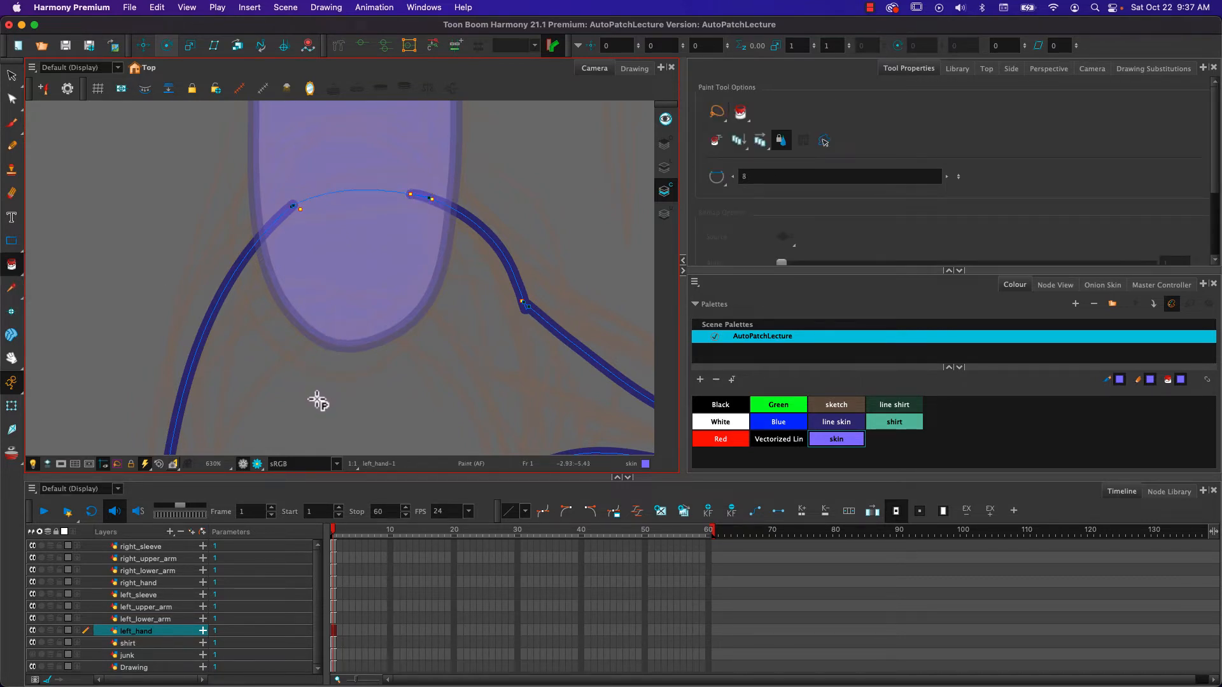
pyautogui.moveTo(227, 420); pyautogui.dragTo(167, 187)
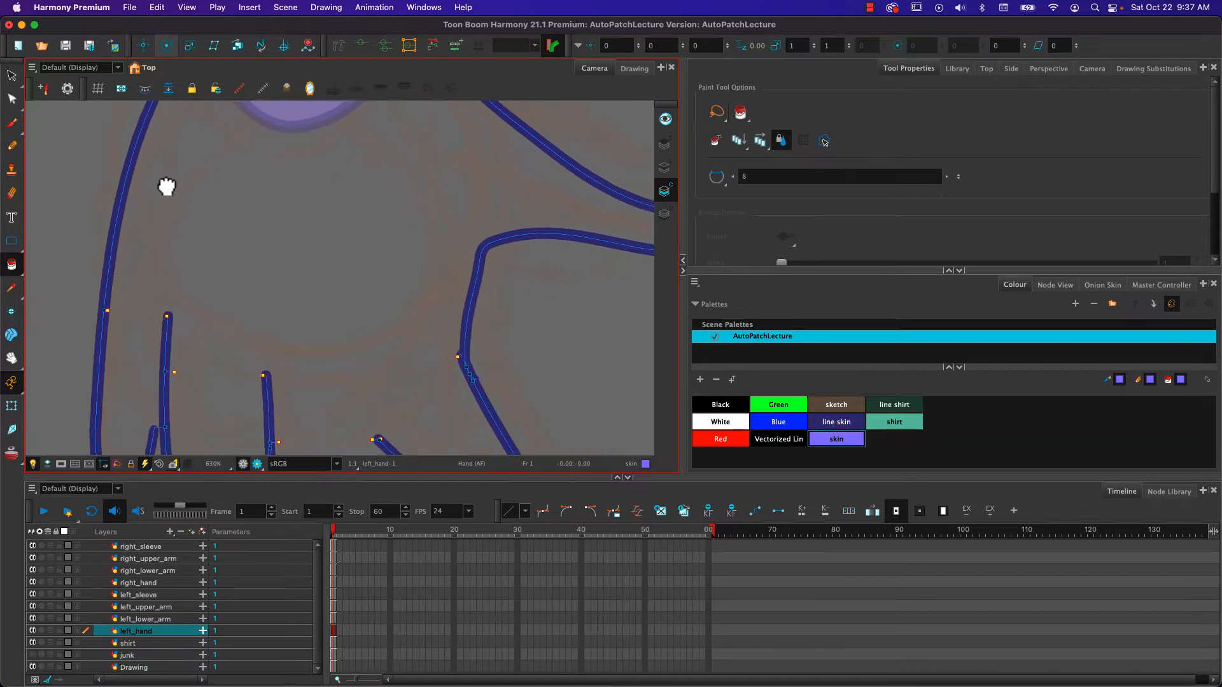
pyautogui.moveTo(246, 327)
pyautogui.mouseDown()
pyautogui.moveTo(210, 186)
pyautogui.moveTo(219, 146)
pyautogui.mouseUp()
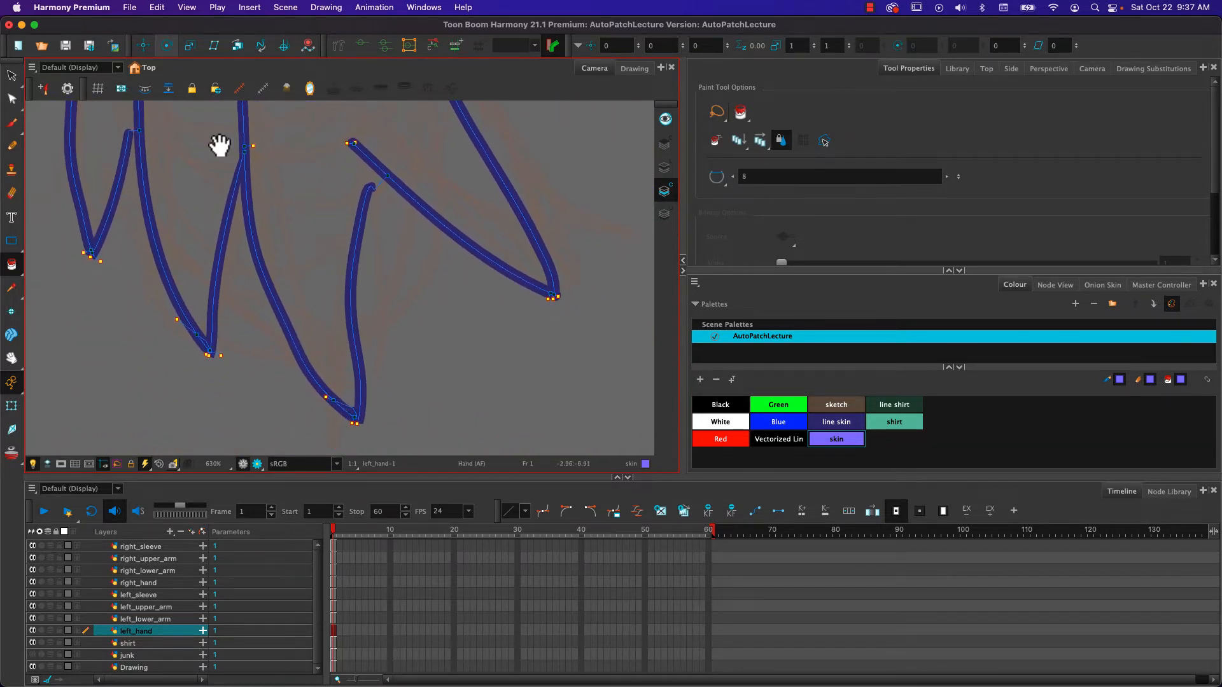
pyautogui.moveTo(118, 247)
pyautogui.mouseDown()
pyautogui.moveTo(163, 341)
pyautogui.moveTo(144, 241)
pyautogui.mouseUp()
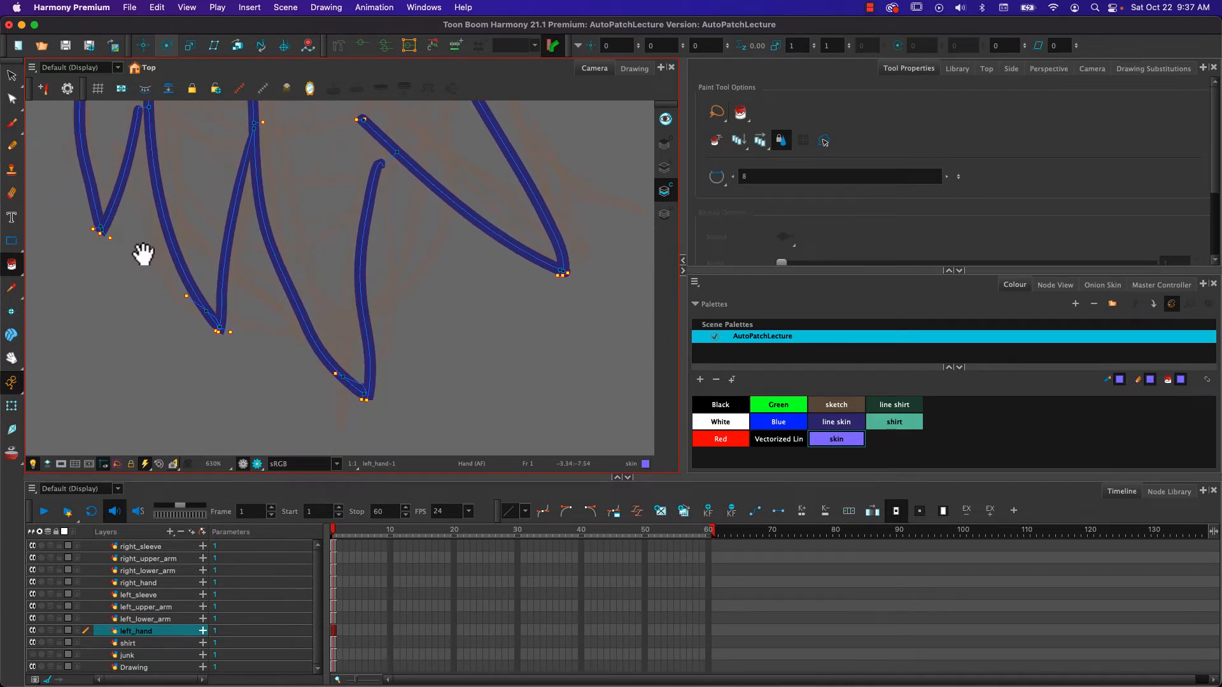
pyautogui.moveTo(308, 251)
pyautogui.mouseDown()
pyautogui.moveTo(312, 308)
pyautogui.moveTo(316, 289)
pyautogui.moveTo(410, 438)
pyautogui.moveTo(363, 423)
pyautogui.moveTo(223, 567)
pyautogui.moveTo(281, 518)
pyautogui.moveTo(304, 291)
pyautogui.moveTo(328, 330)
pyautogui.mouseUp()
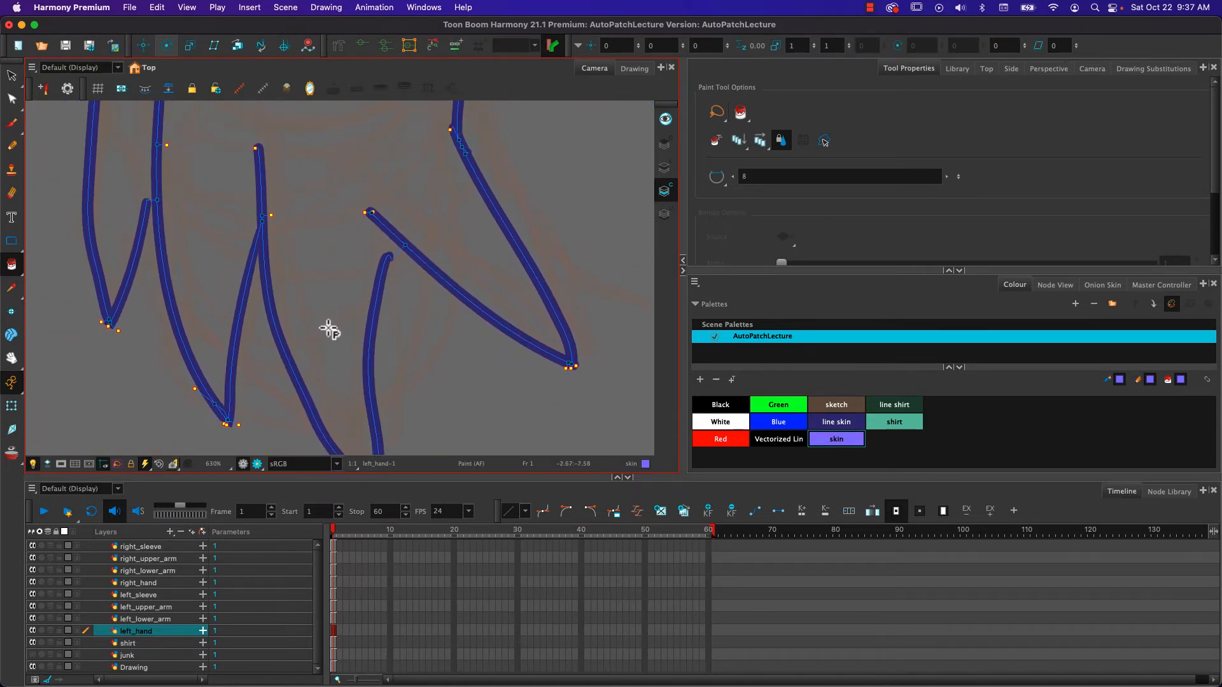
# - Inspect the left_hand finger strokes in the Drawing view, and preview all art layers together to reveal the line art
pyautogui.click(665, 121)
pyautogui.click(633, 71)
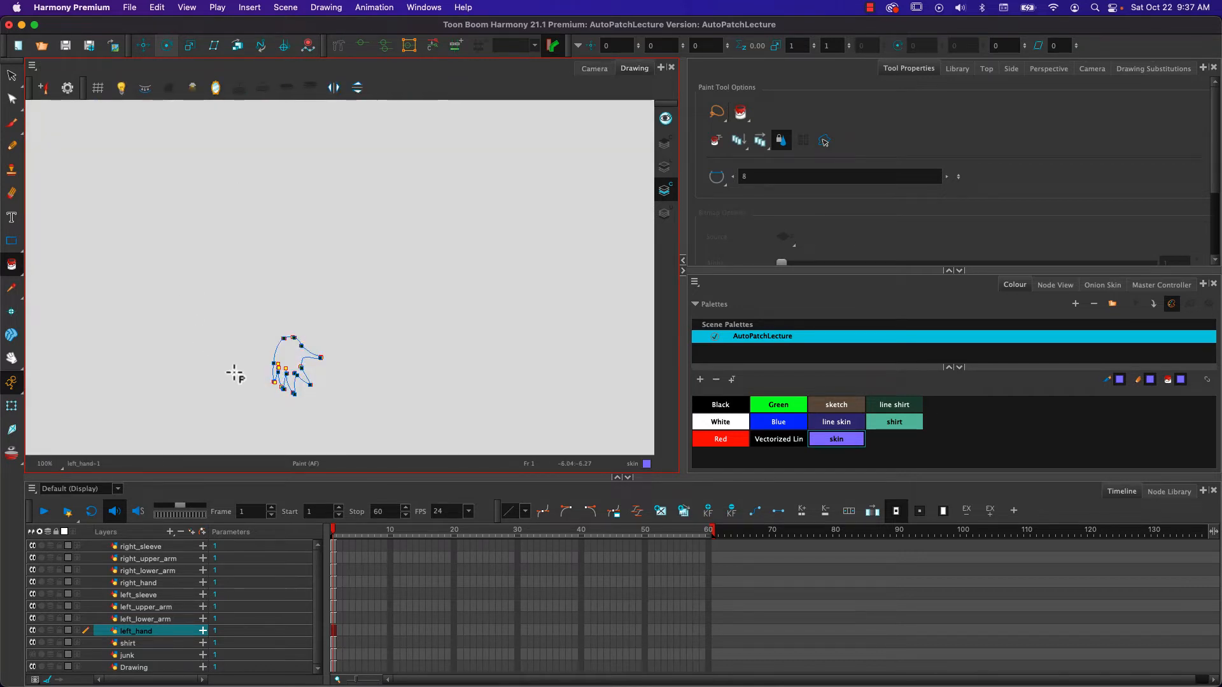
pyautogui.scroll(8, 281, 390)
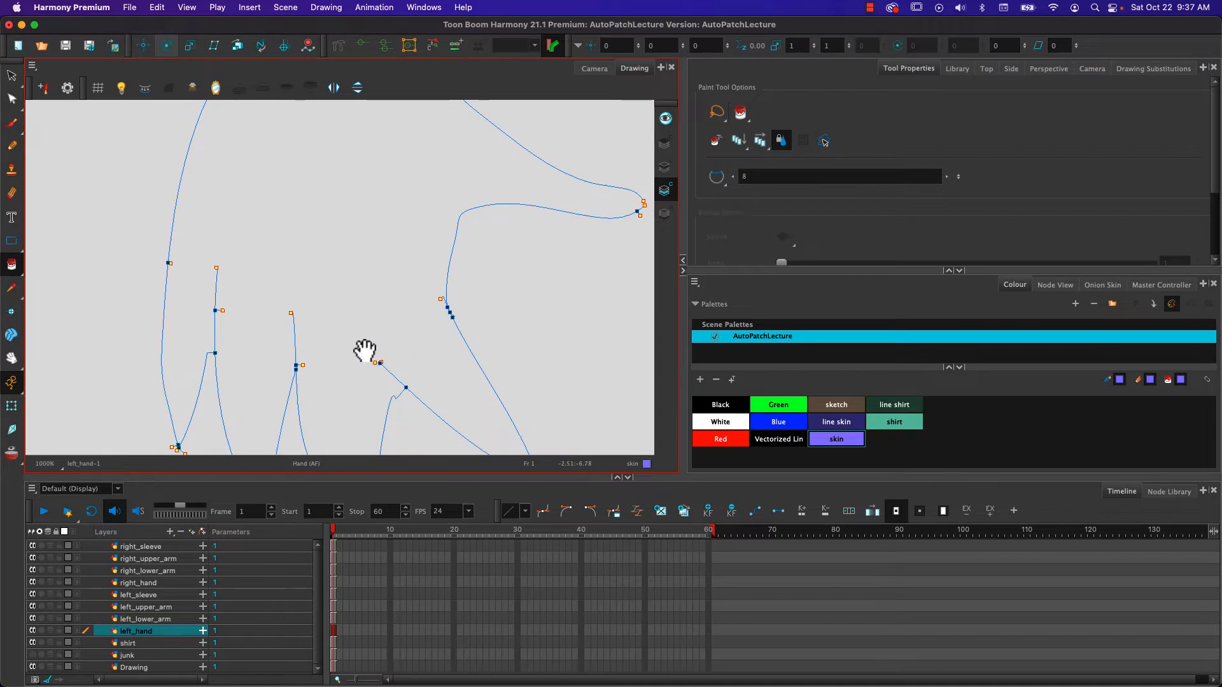
pyautogui.moveTo(363, 355); pyautogui.dragTo(352, 207)
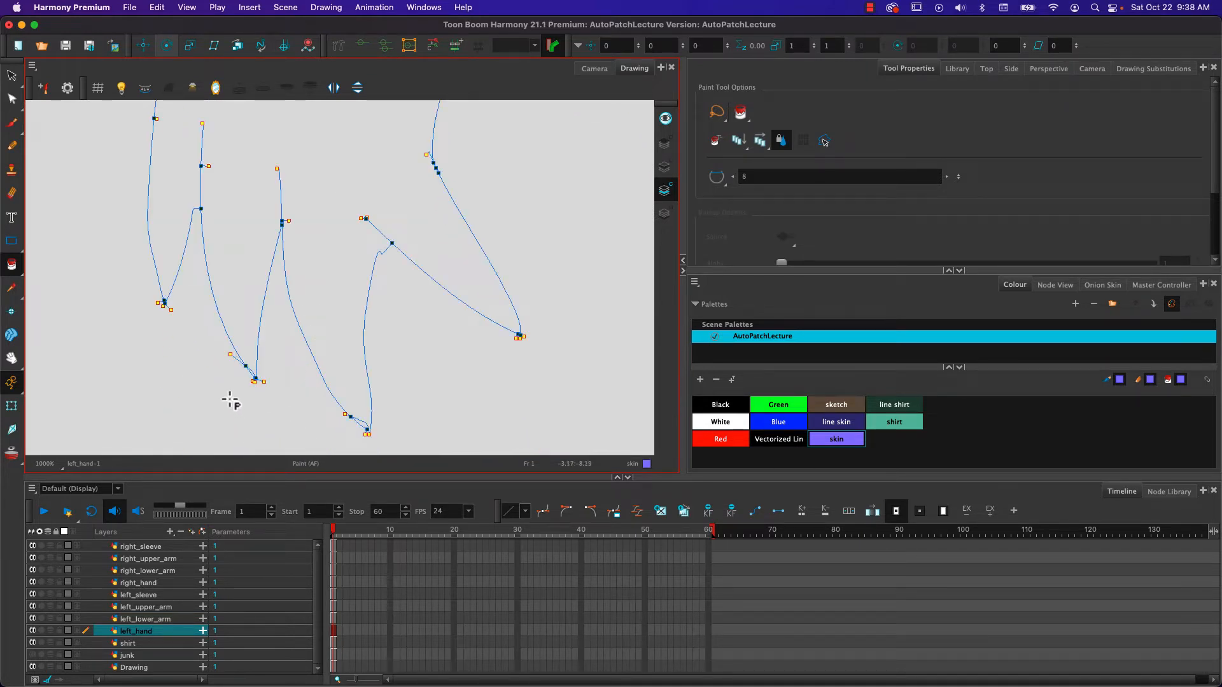
pyautogui.moveTo(136, 183)
pyautogui.mouseDown()
pyautogui.moveTo(155, 494)
pyautogui.moveTo(185, 219)
pyautogui.mouseUp()
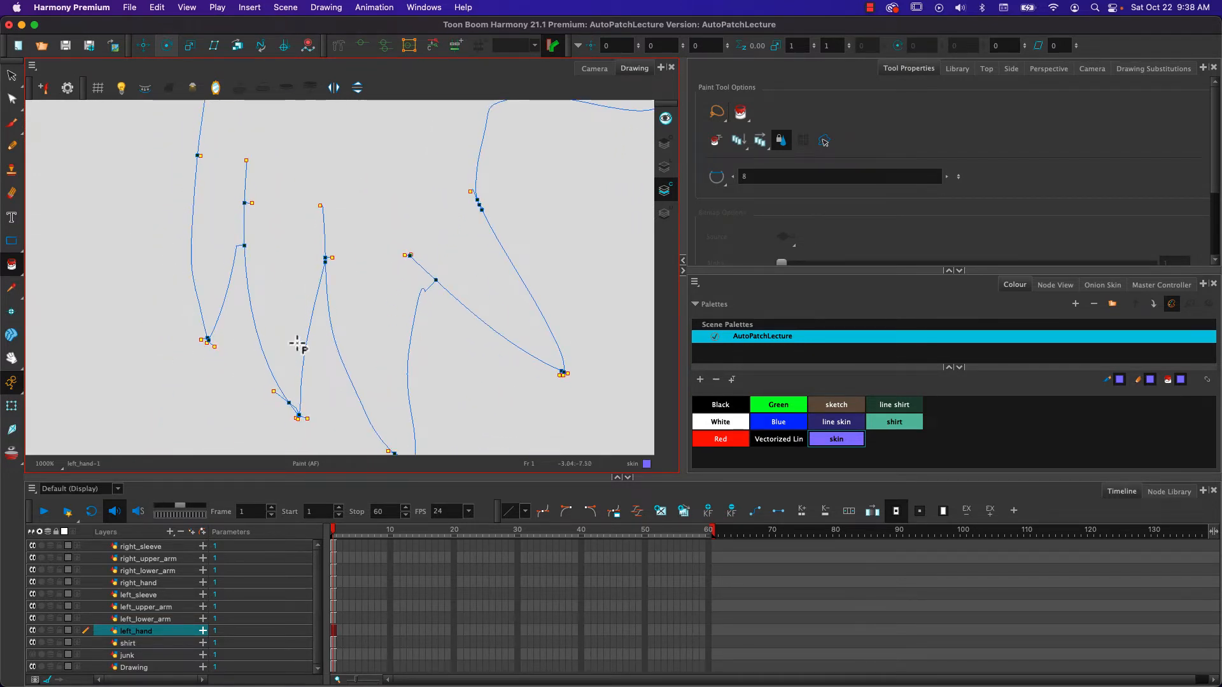
pyautogui.click(665, 118)
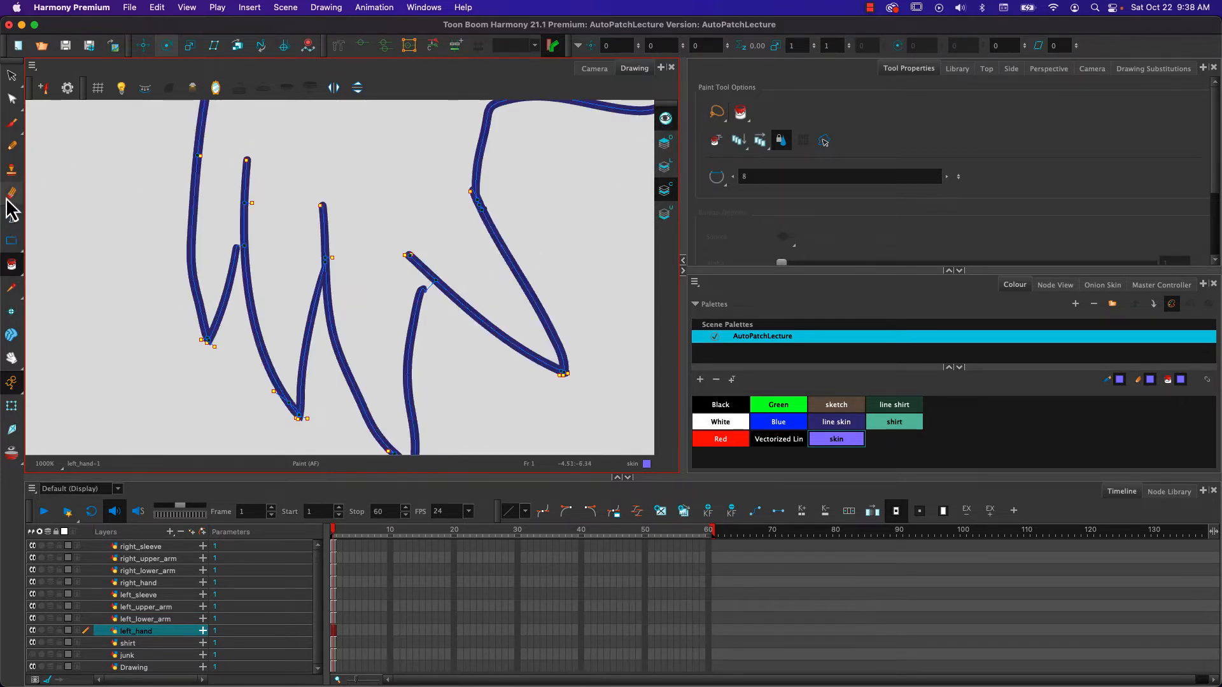
# - Close the two gaps at the base of the left hand's fingers with Pencil lines in the line skin colour
pyautogui.click(11, 145)
pyautogui.click(834, 423)
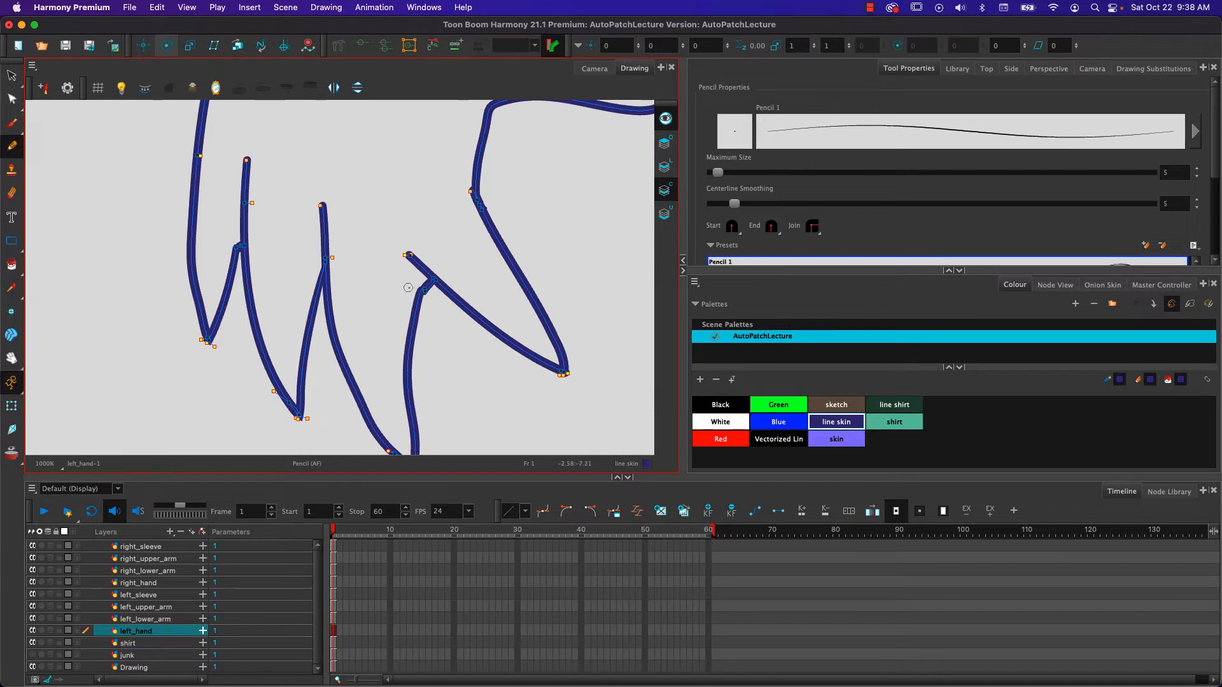
pyautogui.moveTo(421, 240); pyautogui.dragTo(303, 345)
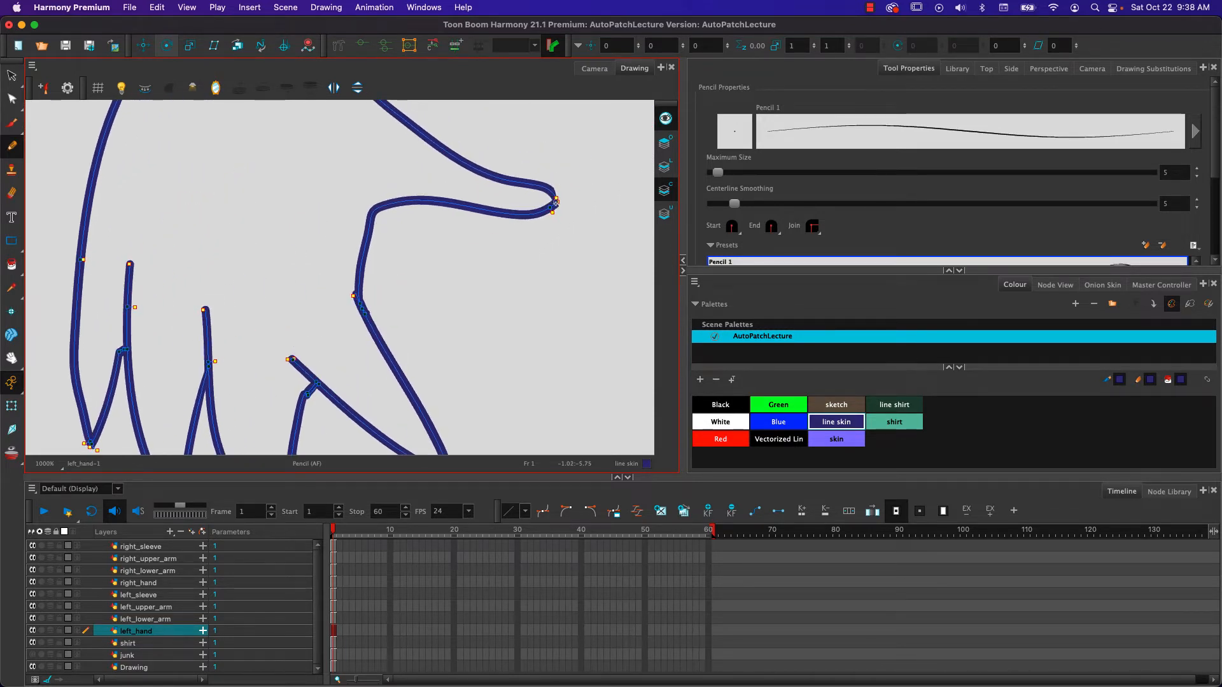
pyautogui.moveTo(288, 389)
pyautogui.mouseDown()
pyautogui.moveTo(319, 308)
pyautogui.moveTo(322, 235)
pyautogui.mouseUp()
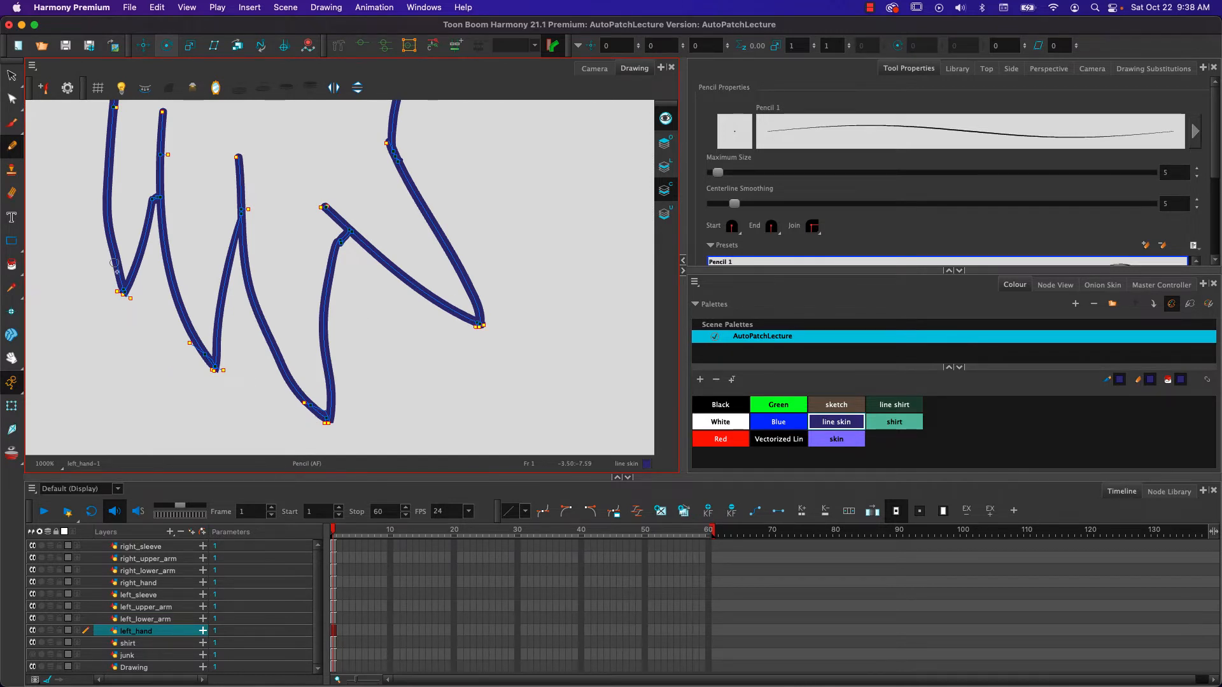
pyautogui.moveTo(115, 263)
pyautogui.mouseDown()
pyautogui.moveTo(120, 227)
pyautogui.moveTo(200, 490)
pyautogui.moveTo(200, 381)
pyautogui.moveTo(164, 437)
pyautogui.mouseUp()
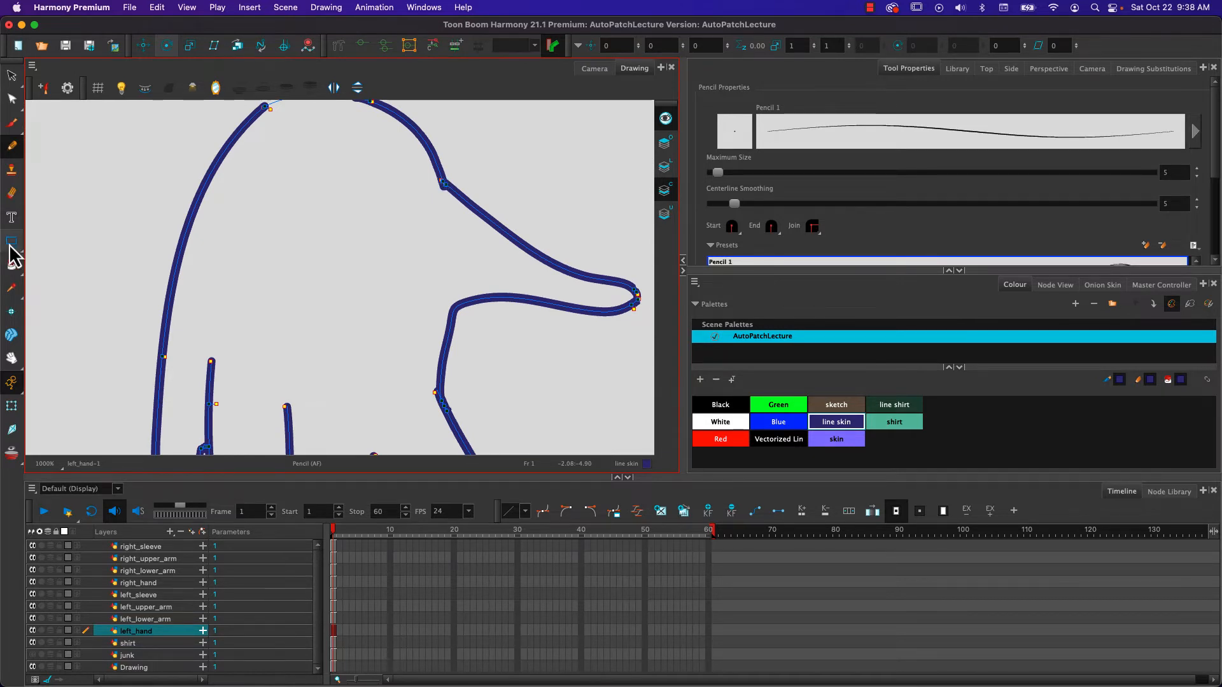
# - Fill the whole left hand with the skin colour and check that the fill reaches every finger
pyautogui.click(11, 264)
pyautogui.click(839, 440)
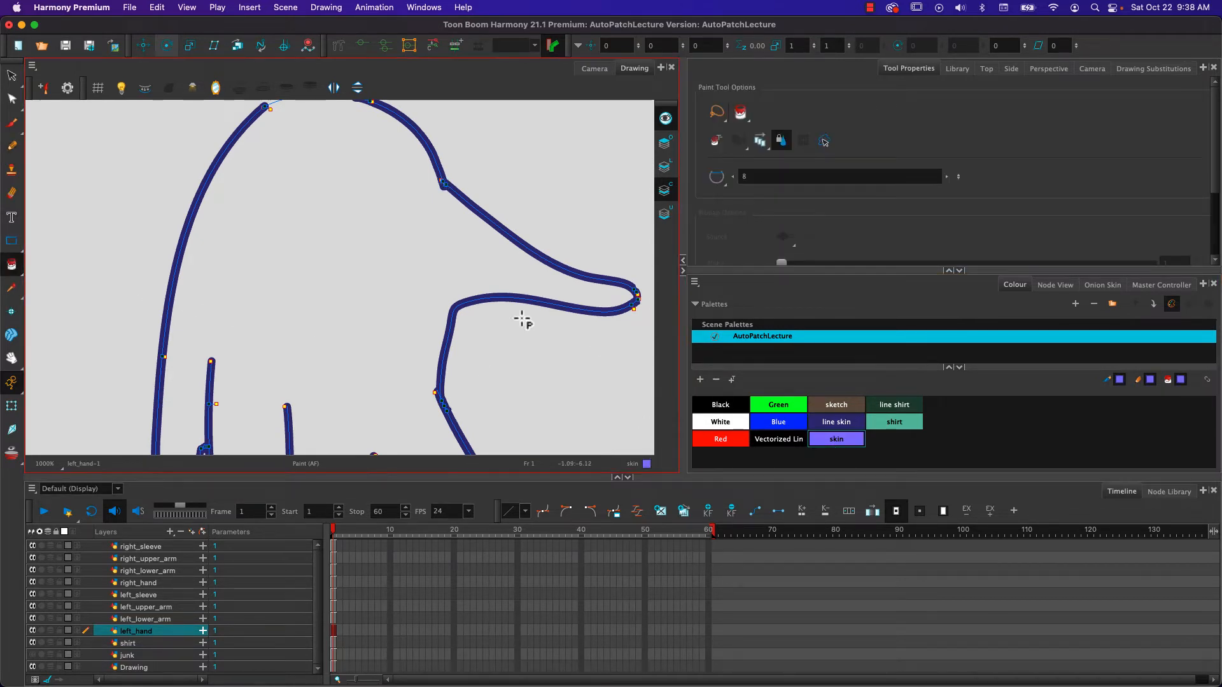
pyautogui.click(319, 276)
pyautogui.press('space')
pyautogui.moveTo(187, 379); pyautogui.dragTo(217, 209)
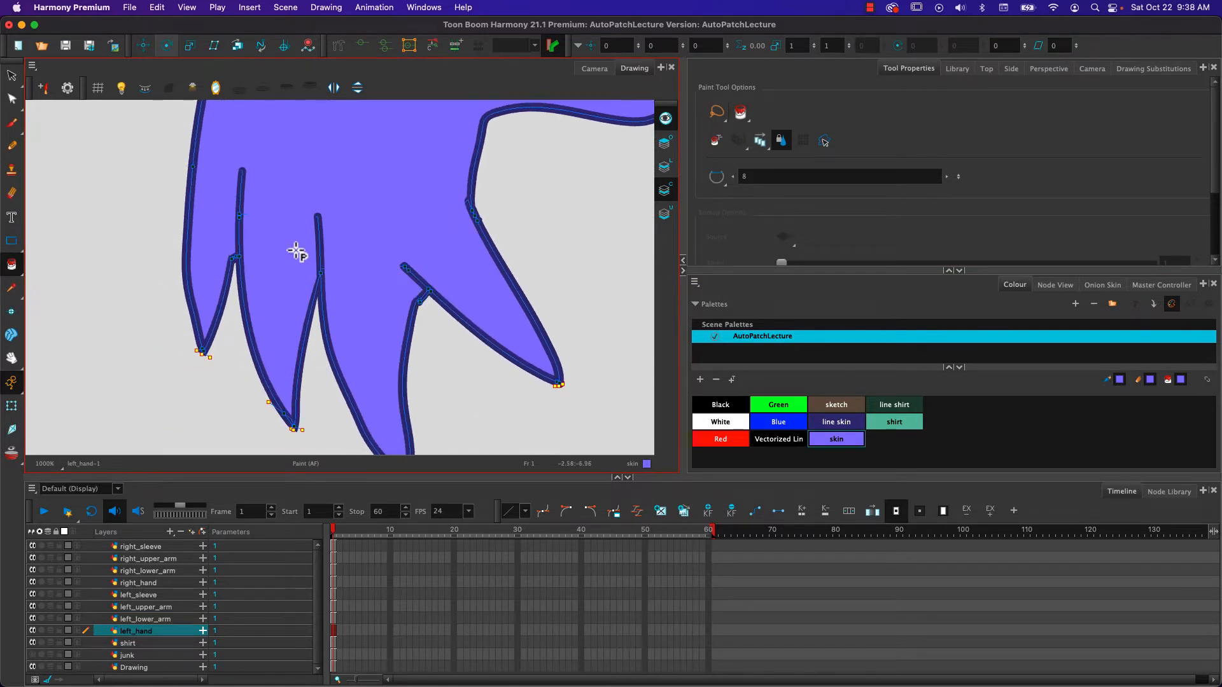
# - Return to the Camera view of the whole character with the light table off, and open the Node View
pyautogui.click(594, 69)
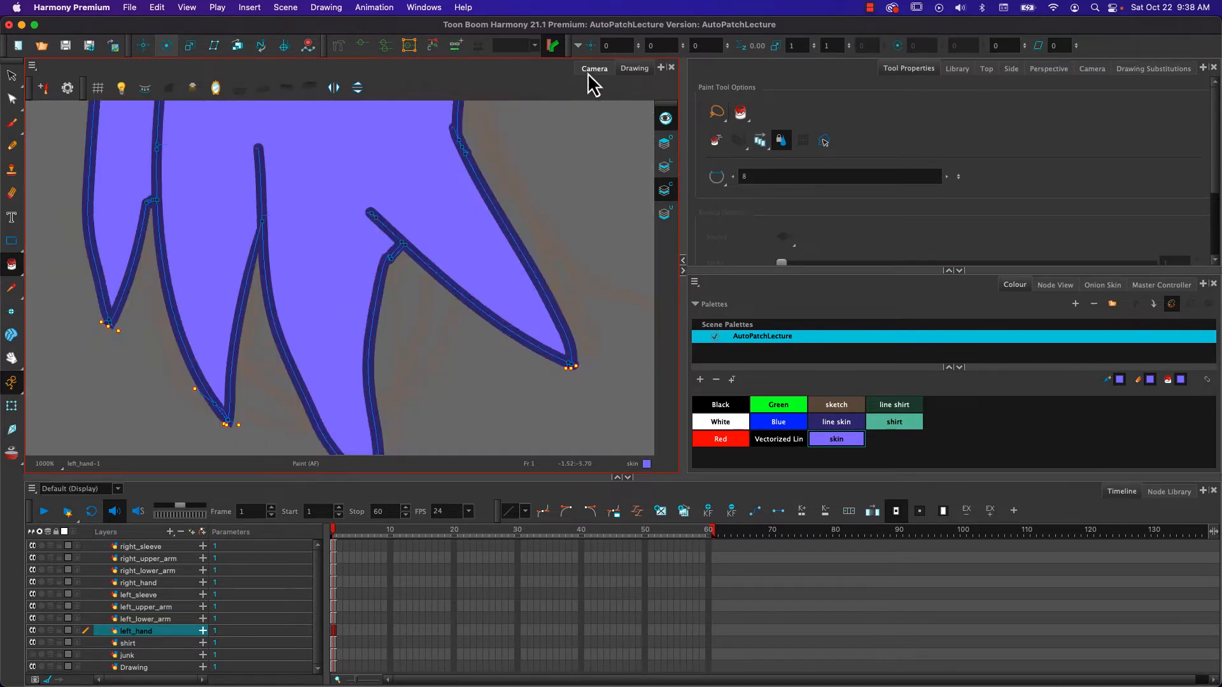
pyautogui.hotkey('shift', 'm')
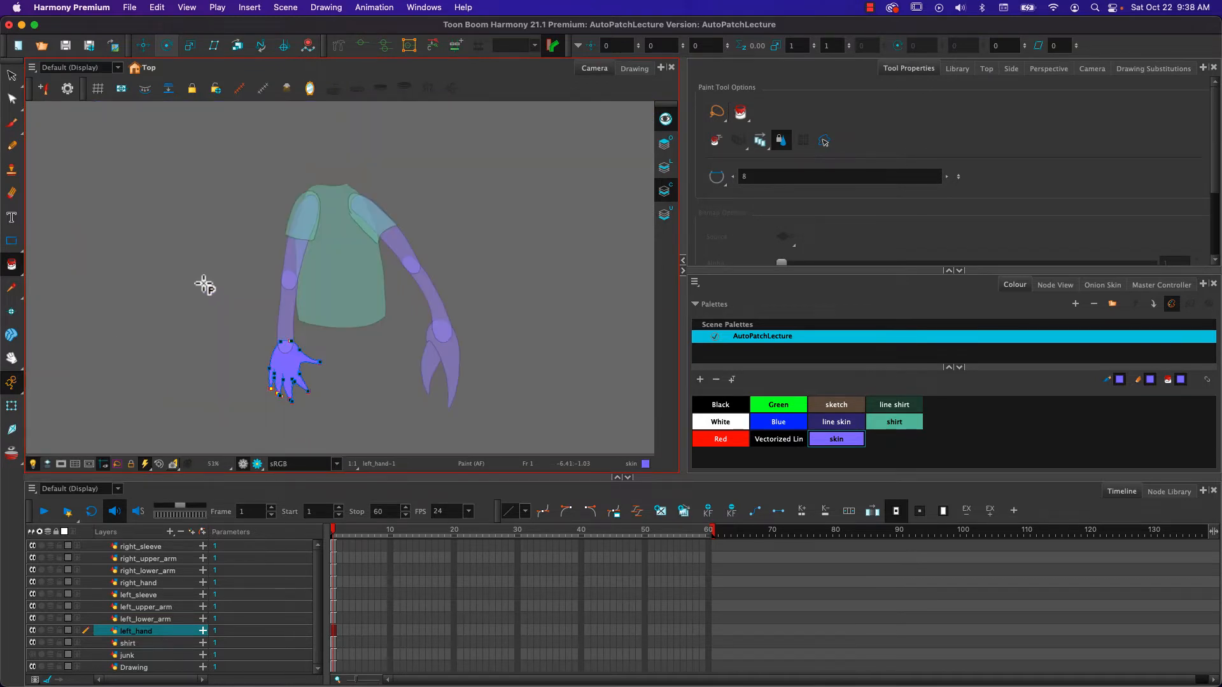
pyautogui.click(44, 462)
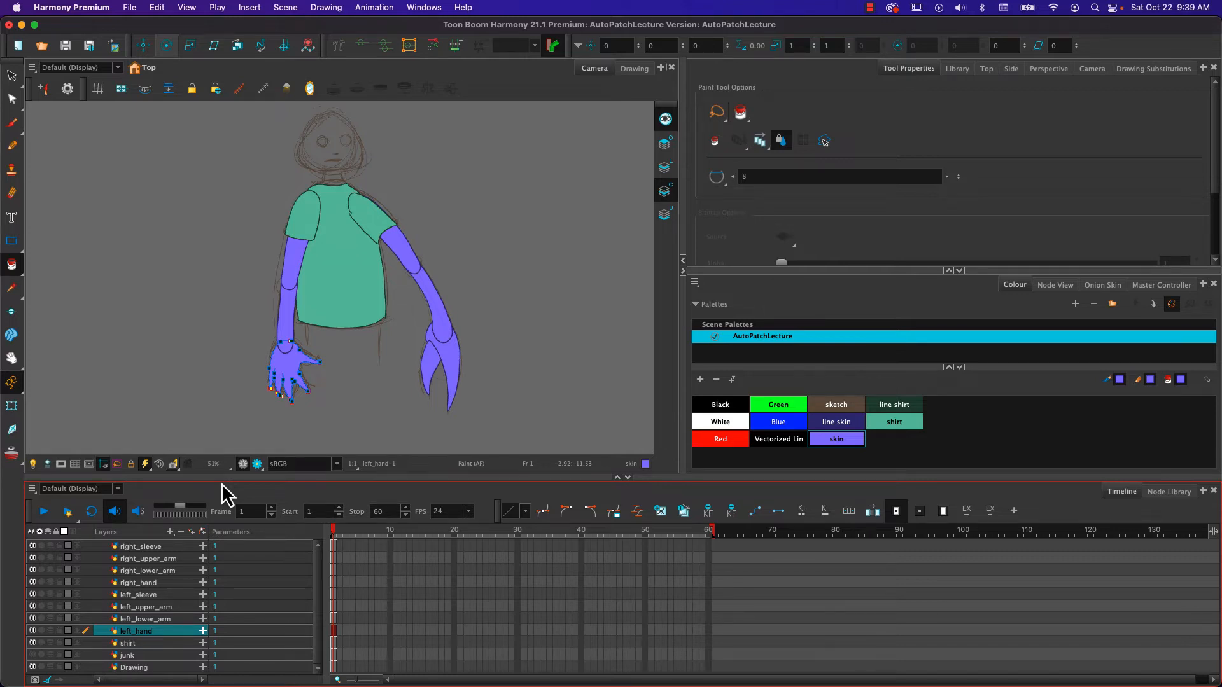
pyautogui.click(1055, 285)
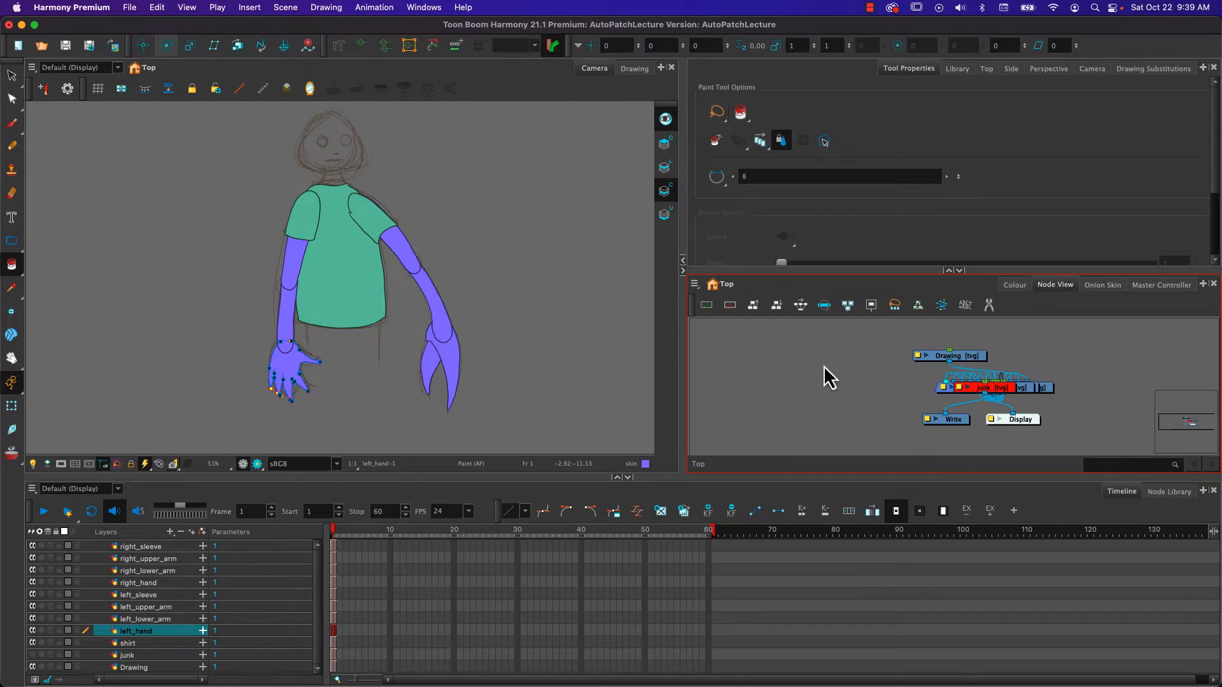
# - Enlarge the Node View workspace by collapsing the tool properties area and shrinking the Camera view and the Timeline
pyautogui.click(948, 271)
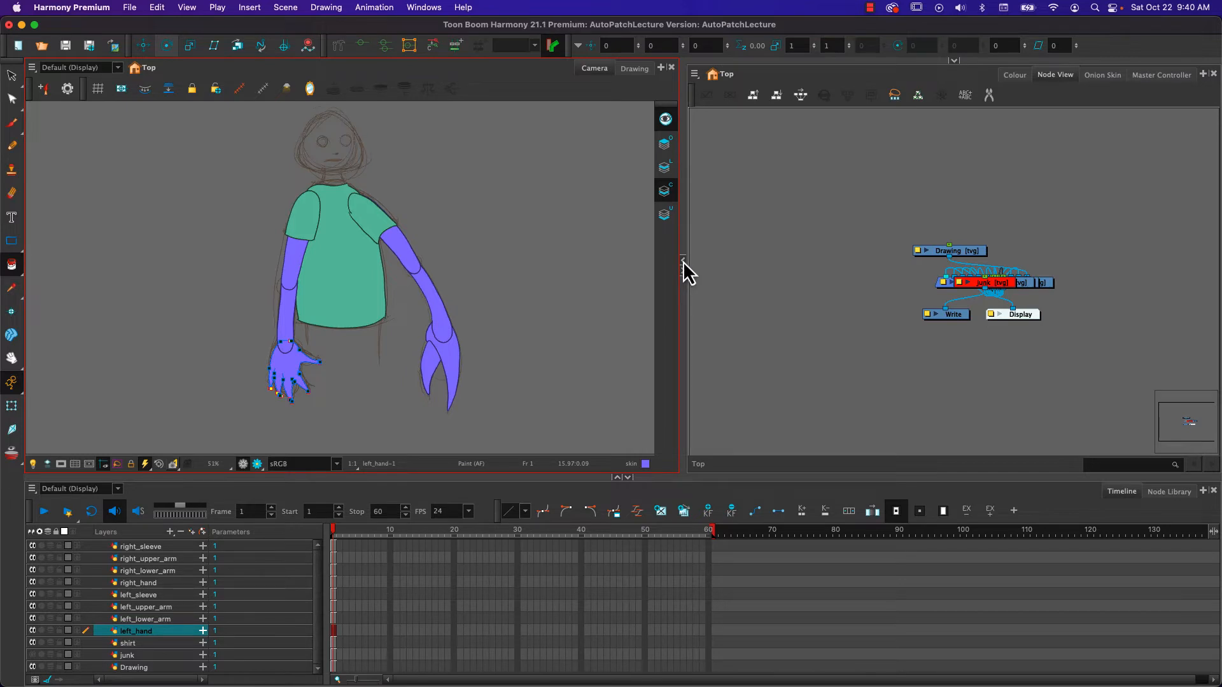
pyautogui.moveTo(682, 295); pyautogui.dragTo(301, 361)
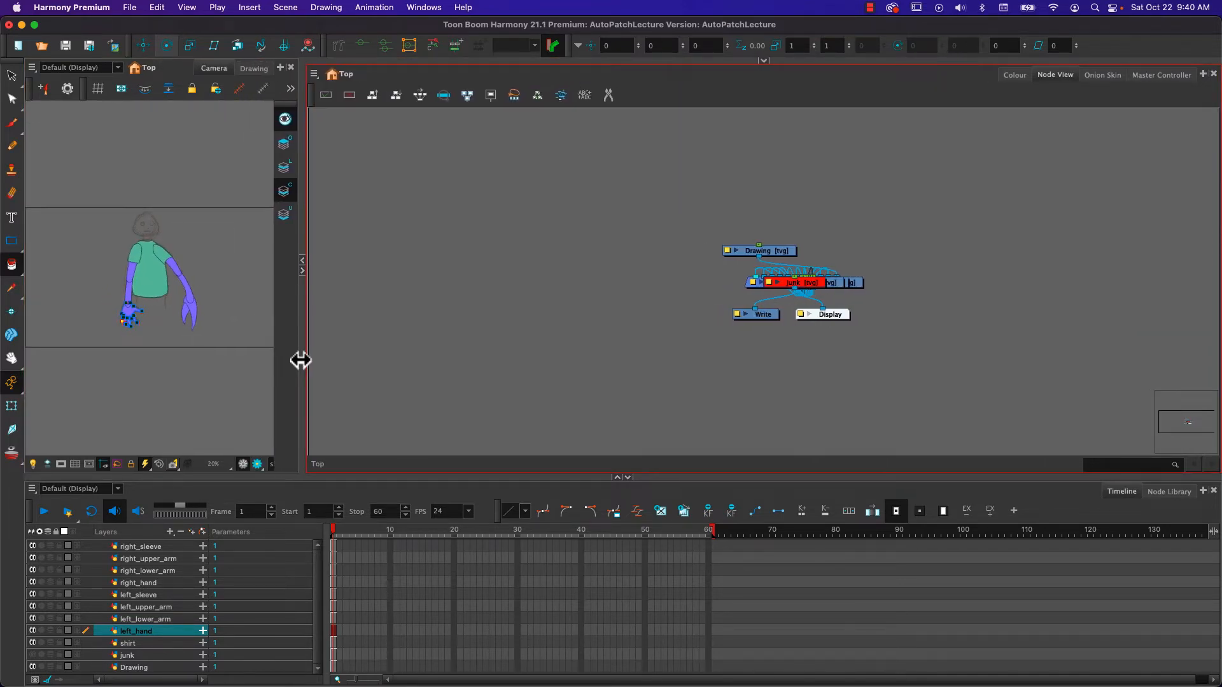
pyautogui.moveTo(469, 480); pyautogui.dragTo(445, 644)
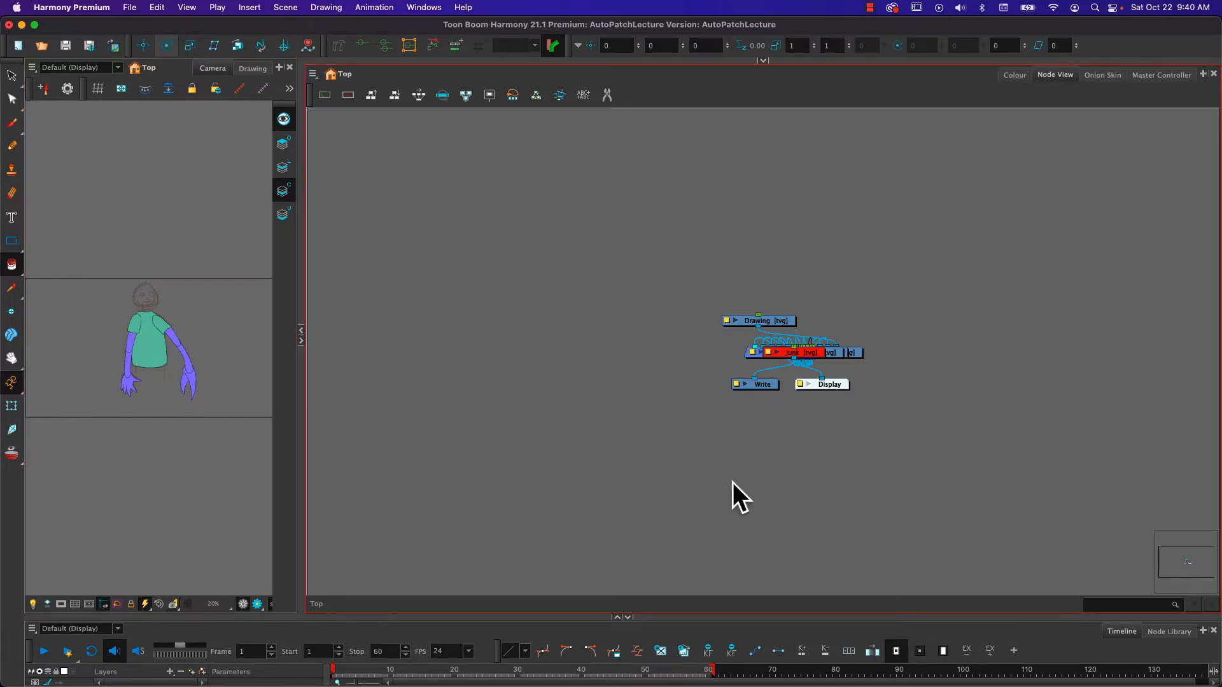
# - Order the node network upward from the Display node with 25% X overlap, layer spacing 60 and vertical spacing 5
pyautogui.click(833, 389)
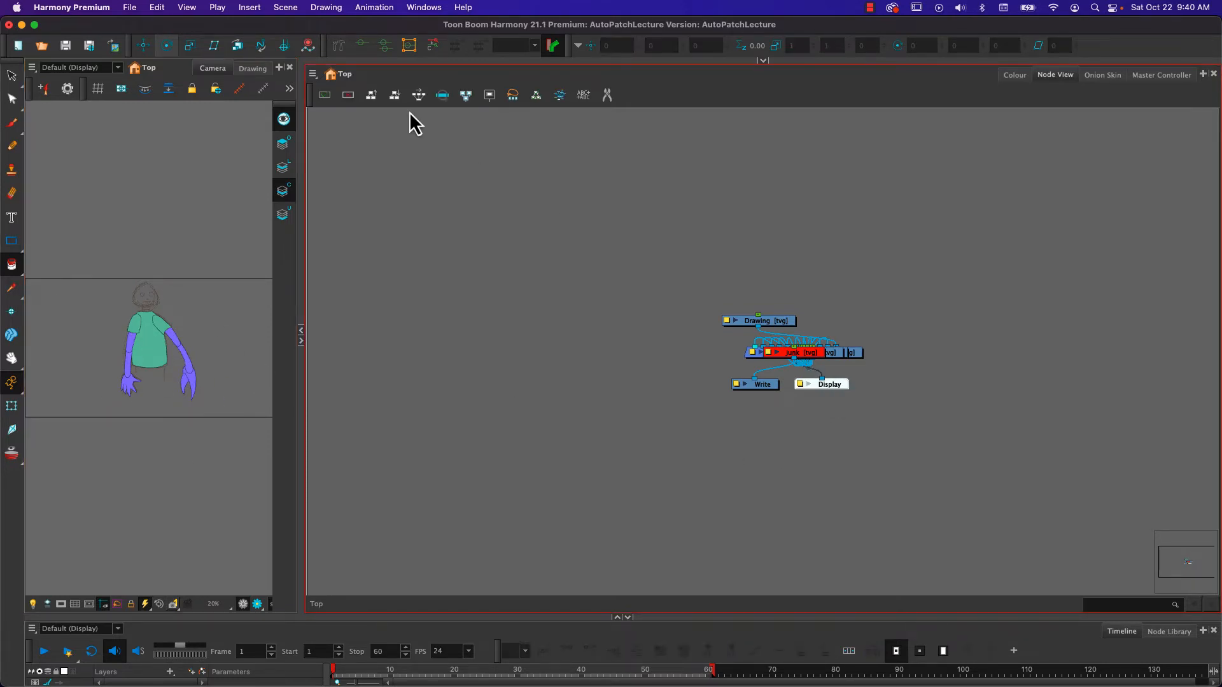
pyautogui.click(370, 95)
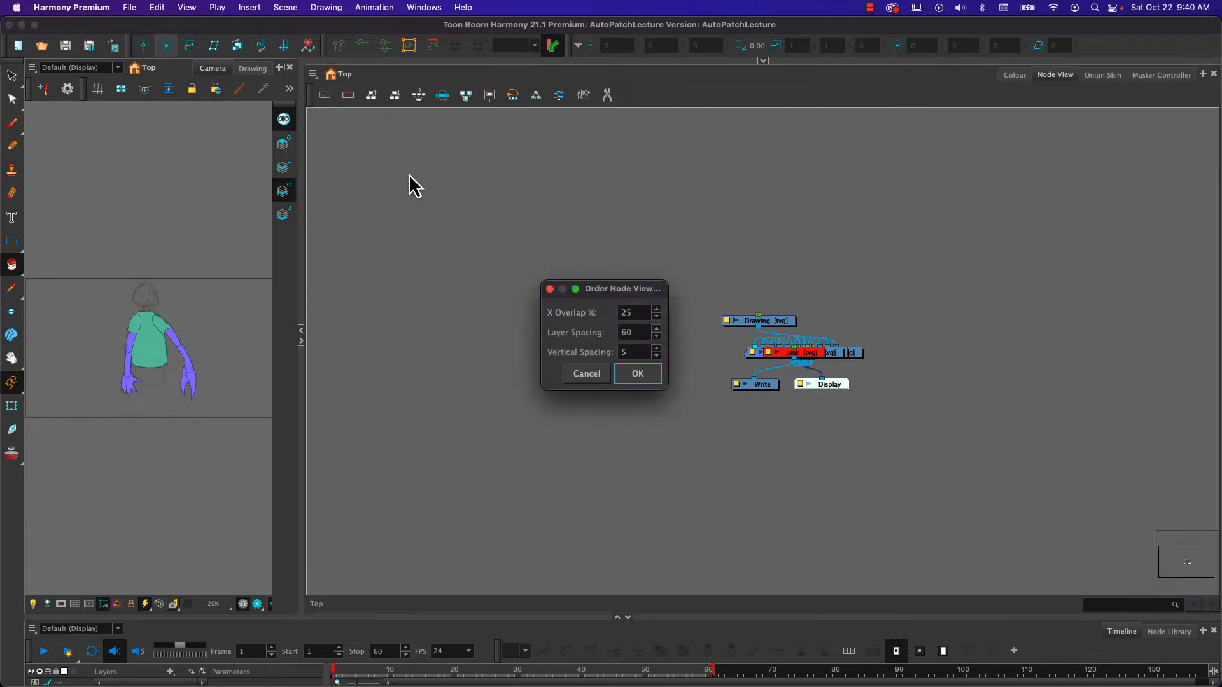
pyautogui.click(639, 379)
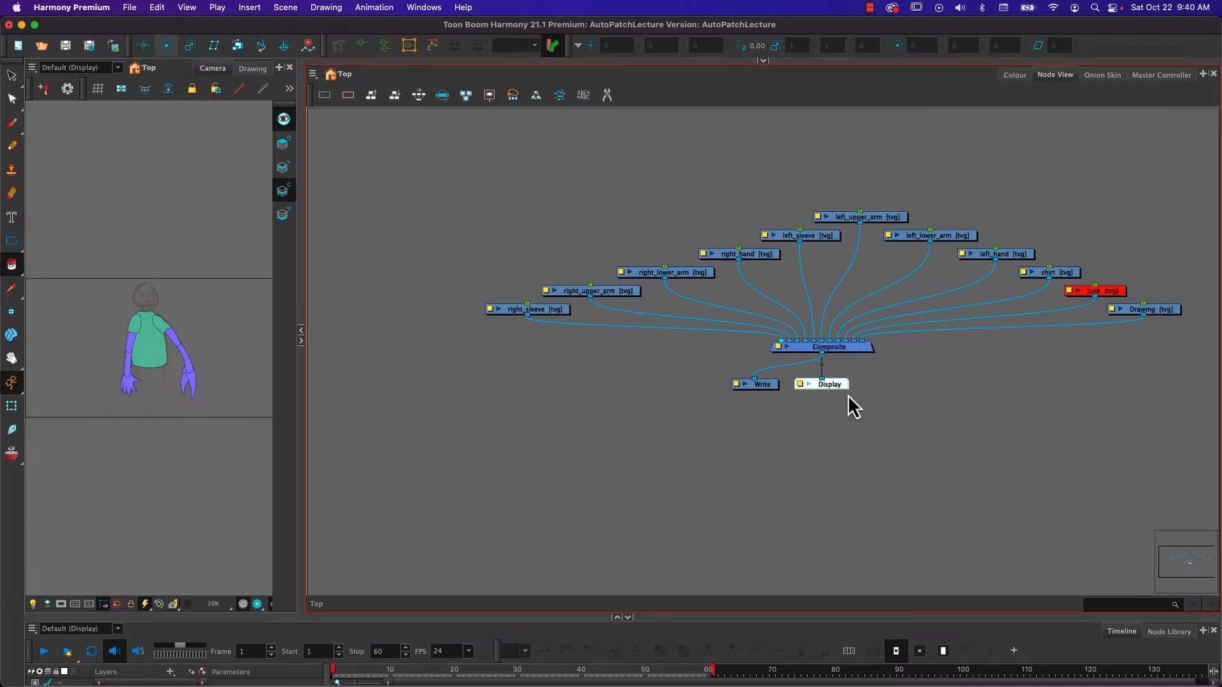
# - Move the Composite, Write and Display nodes well below the drawing nodes, and park the Drawing and junk nodes beside the Composite
pyautogui.click(762, 386)
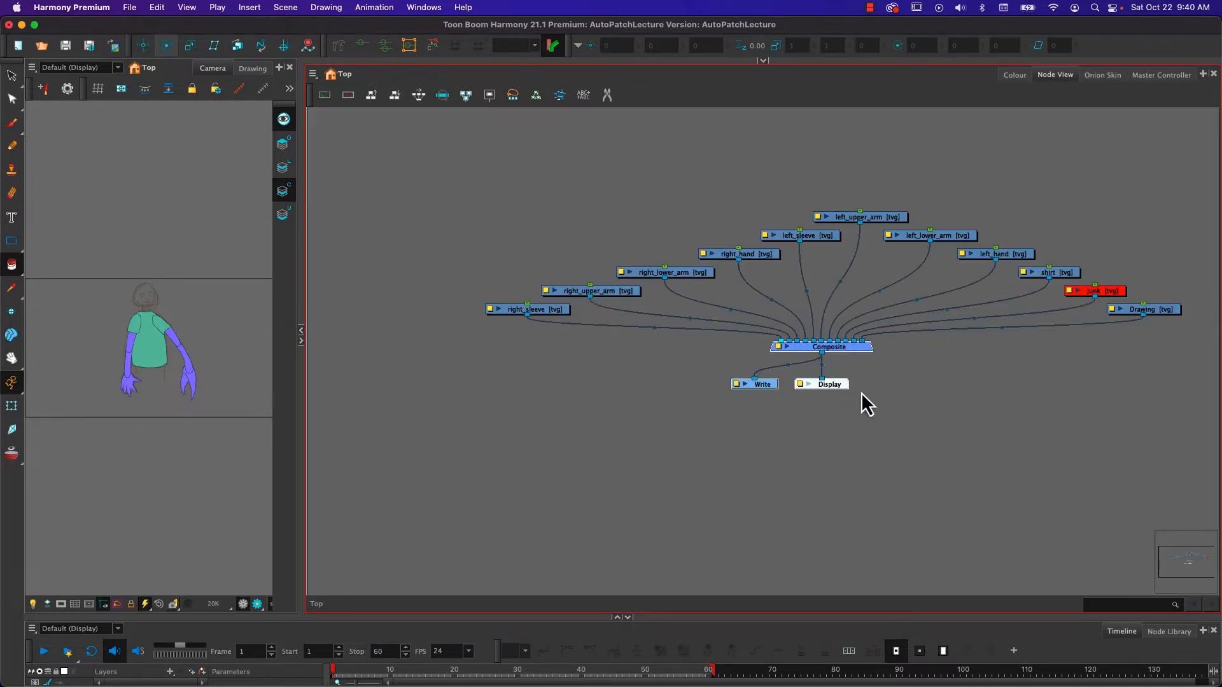
pyautogui.moveTo(856, 353); pyautogui.dragTo(873, 509)
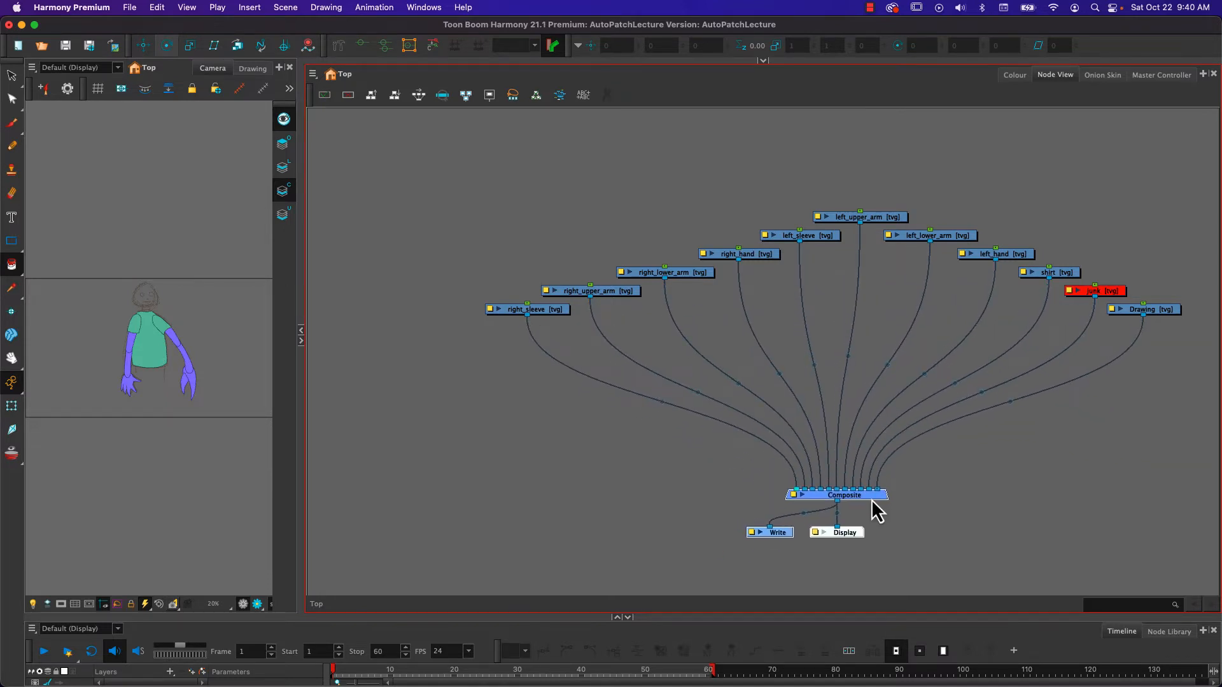
pyautogui.moveTo(1163, 311)
pyautogui.mouseDown()
pyautogui.moveTo(1099, 497)
pyautogui.moveTo(1036, 549)
pyautogui.mouseUp()
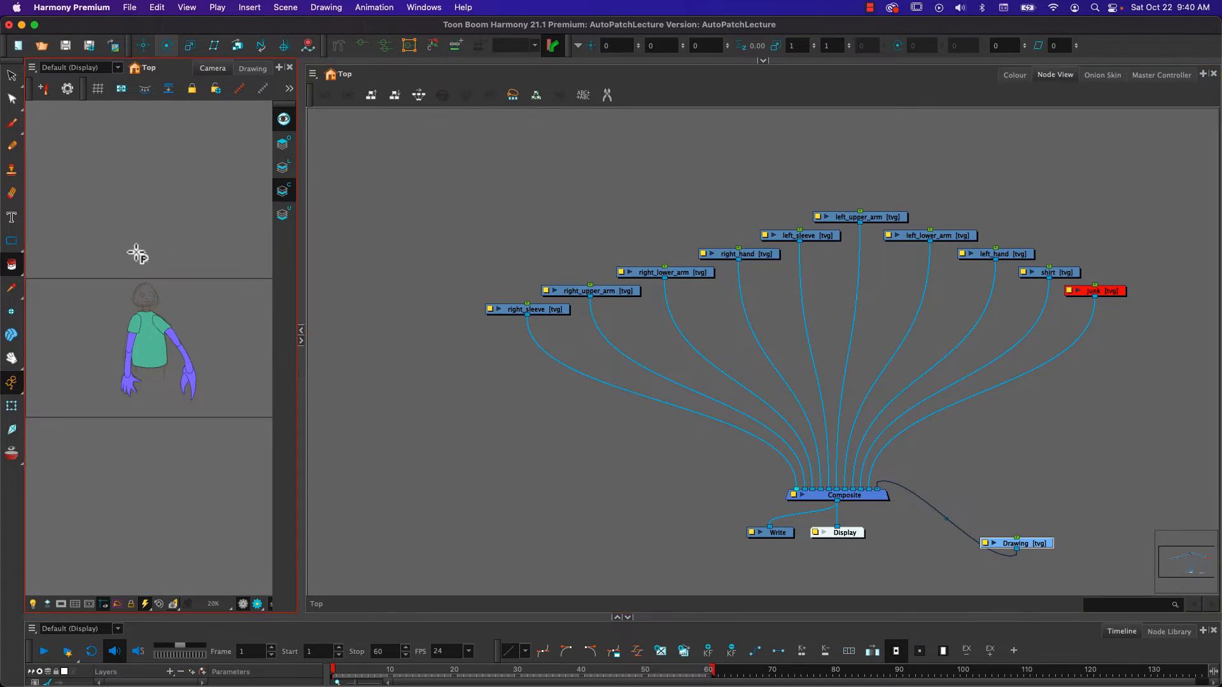
pyautogui.moveTo(1101, 306)
pyautogui.mouseDown()
pyautogui.moveTo(1091, 490)
pyautogui.moveTo(1023, 528)
pyautogui.moveTo(1026, 515)
pyautogui.mouseUp()
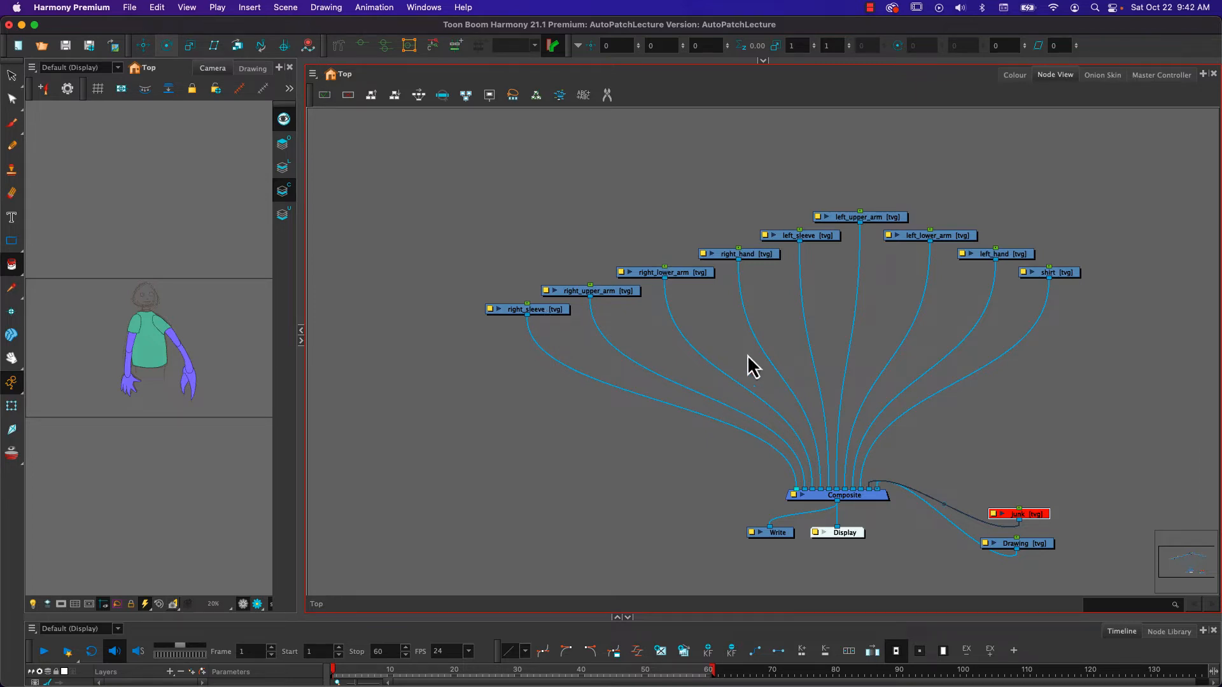
# - Separate the drawing nodes into a left arm group and a right arm group, with the shirt node set apart
pyautogui.moveTo(752, 261)
pyautogui.mouseDown()
pyautogui.moveTo(499, 218)
pyautogui.moveTo(482, 233)
pyautogui.moveTo(808, 273)
pyautogui.moveTo(742, 256)
pyautogui.moveTo(763, 276)
pyautogui.moveTo(769, 268)
pyautogui.mouseUp()
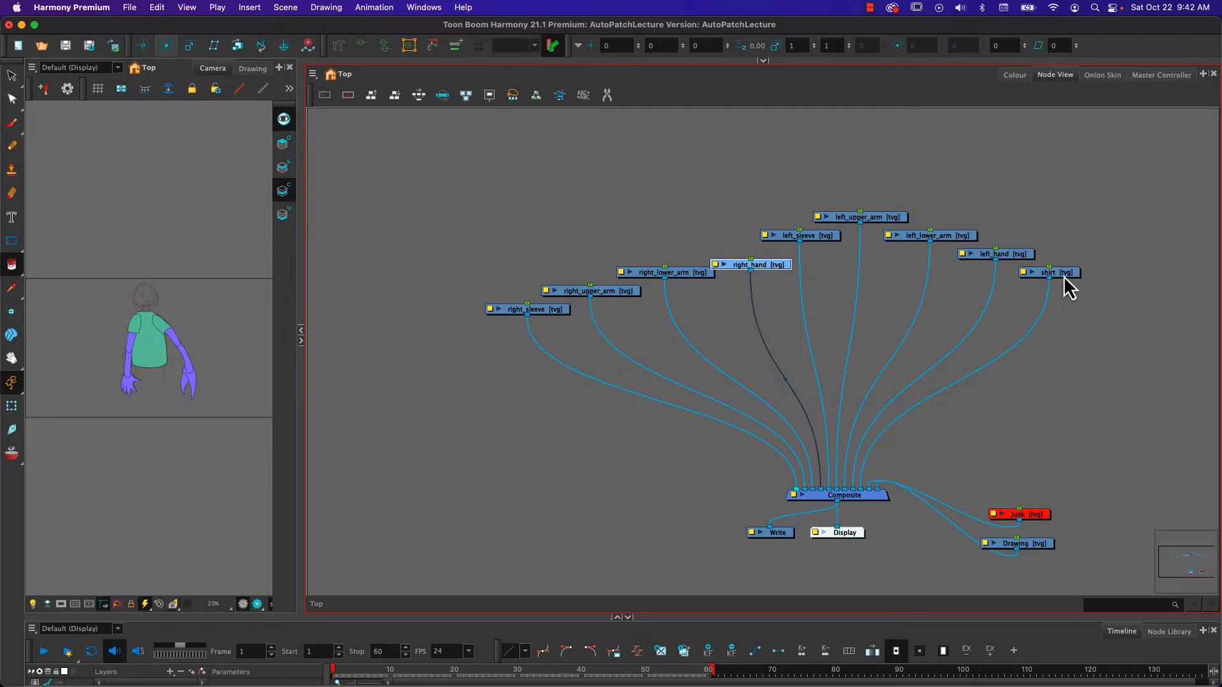
pyautogui.moveTo(1063, 276); pyautogui.dragTo(1112, 346)
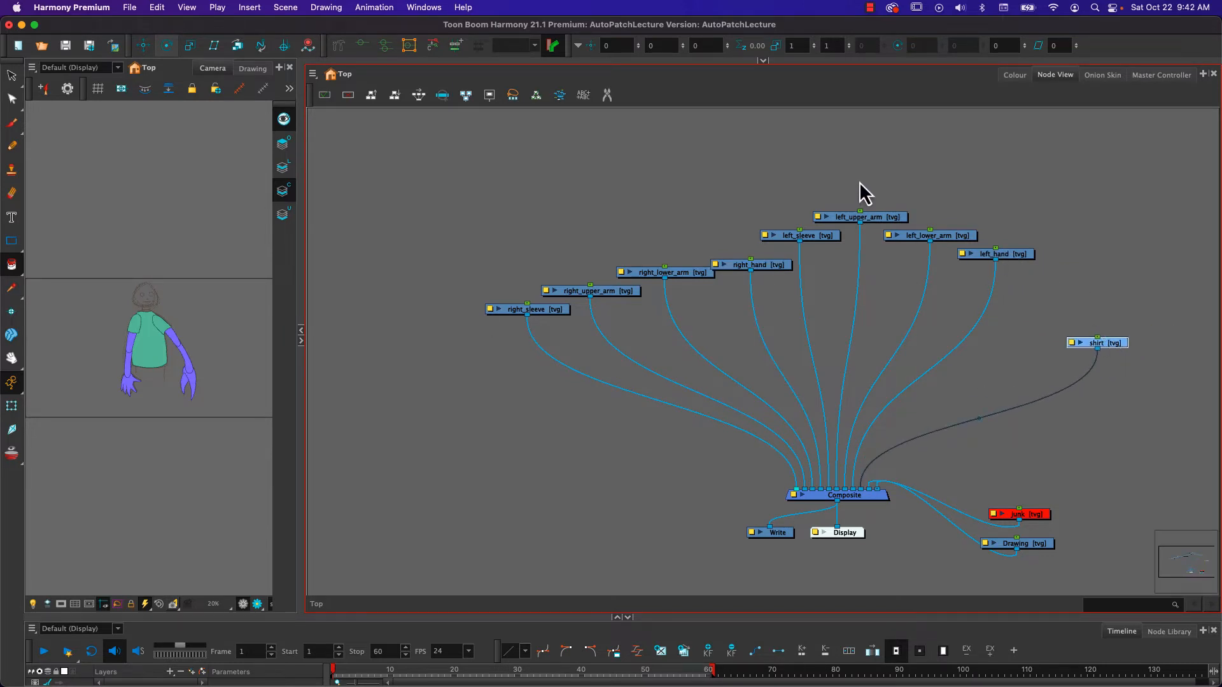
pyautogui.moveTo(824, 185); pyautogui.dragTo(530, 244)
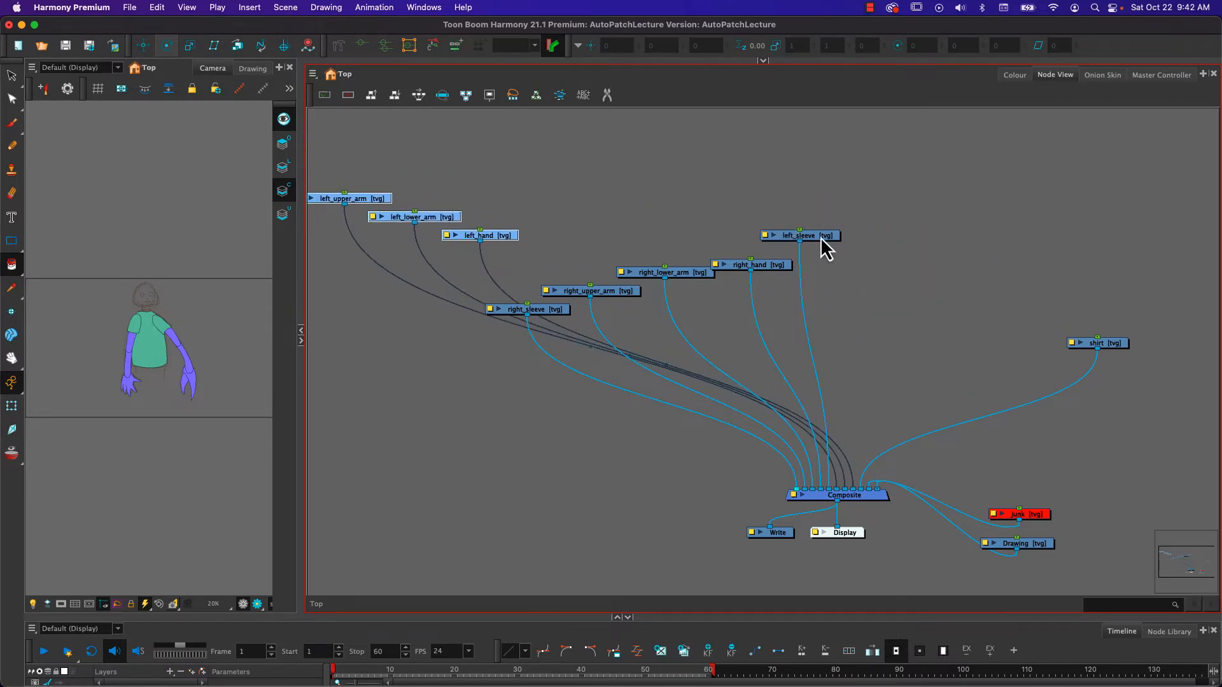
pyautogui.moveTo(821, 241); pyautogui.dragTo(358, 271)
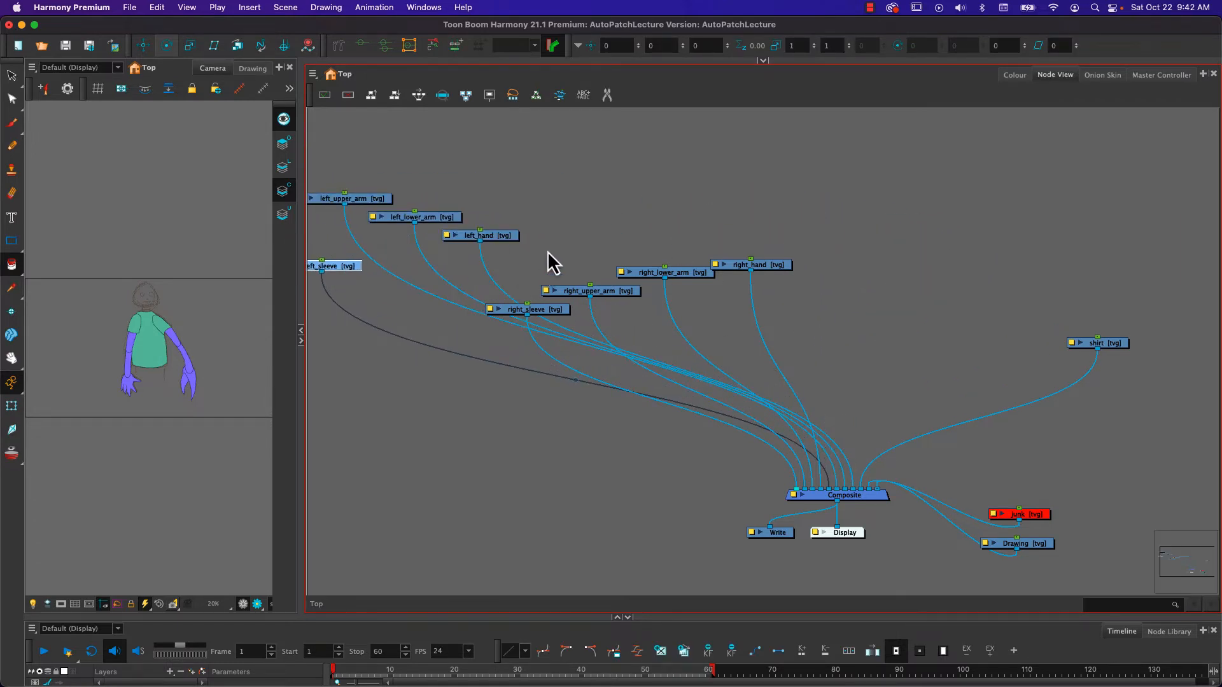
pyautogui.moveTo(560, 239); pyautogui.dragTo(791, 308)
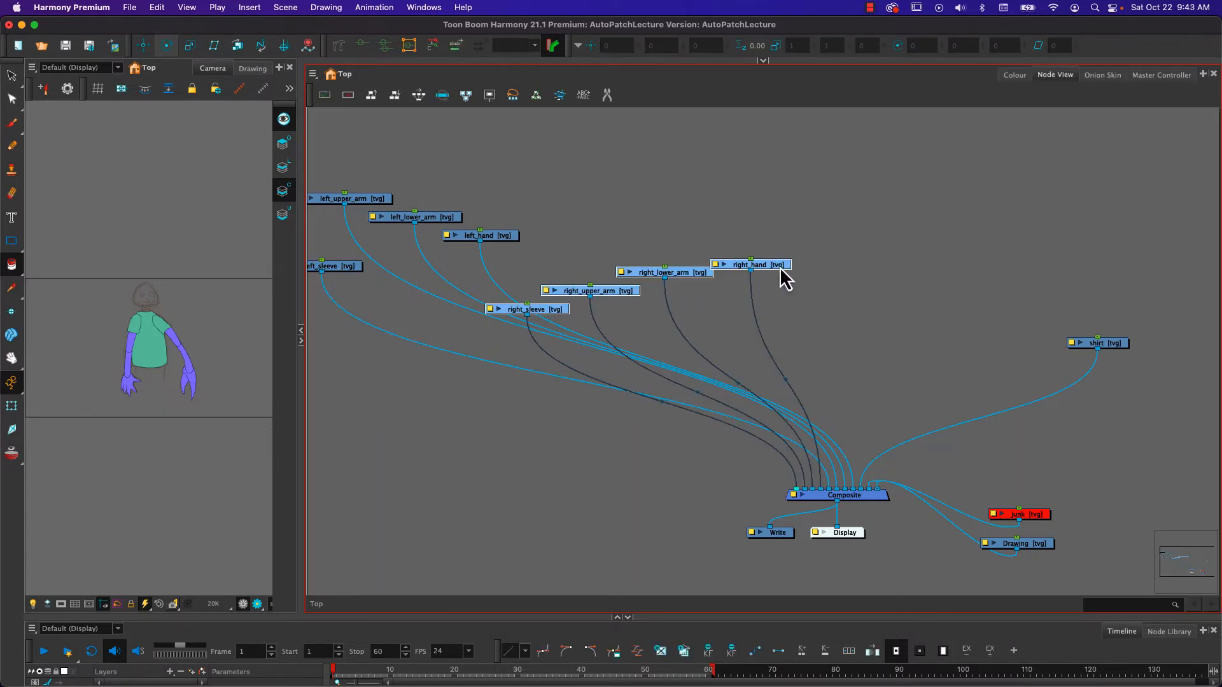
pyautogui.moveTo(774, 267); pyautogui.dragTo(1054, 257)
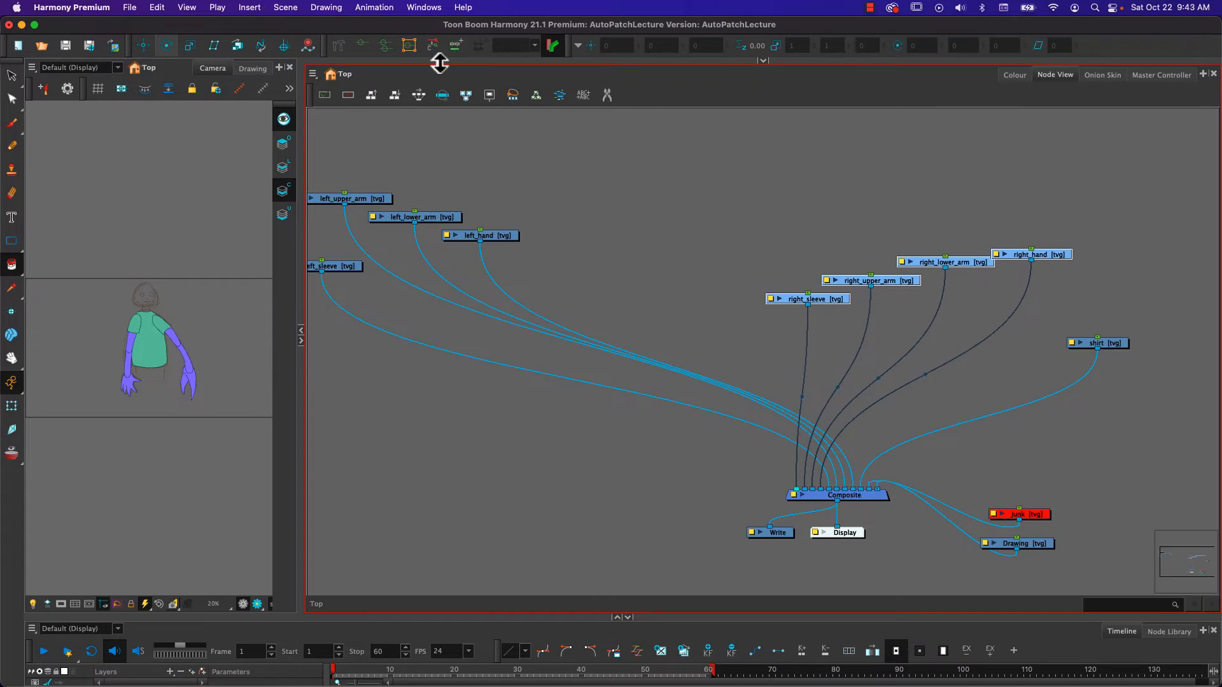
# - Line up the right arm nodes and the left arm nodes in evenly spaced horizontal rows, placing the left row beside the right one
pyautogui.click(418, 95)
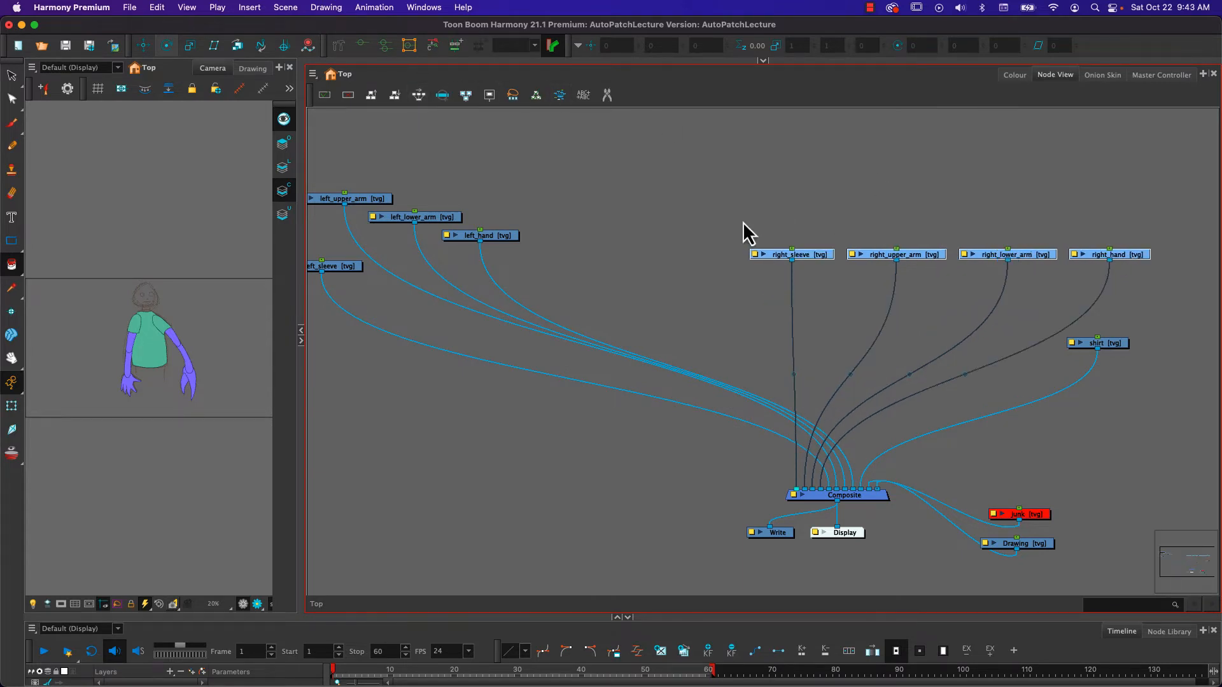
pyautogui.moveTo(335, 182); pyautogui.dragTo(478, 289)
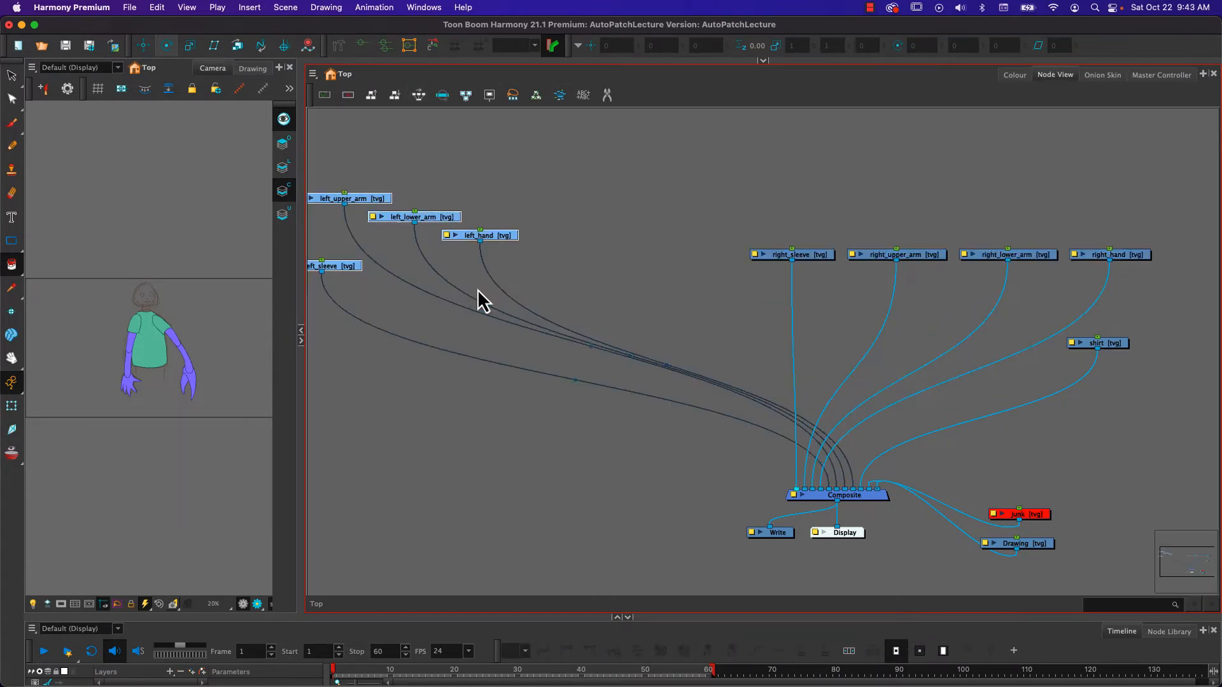
pyautogui.click(417, 97)
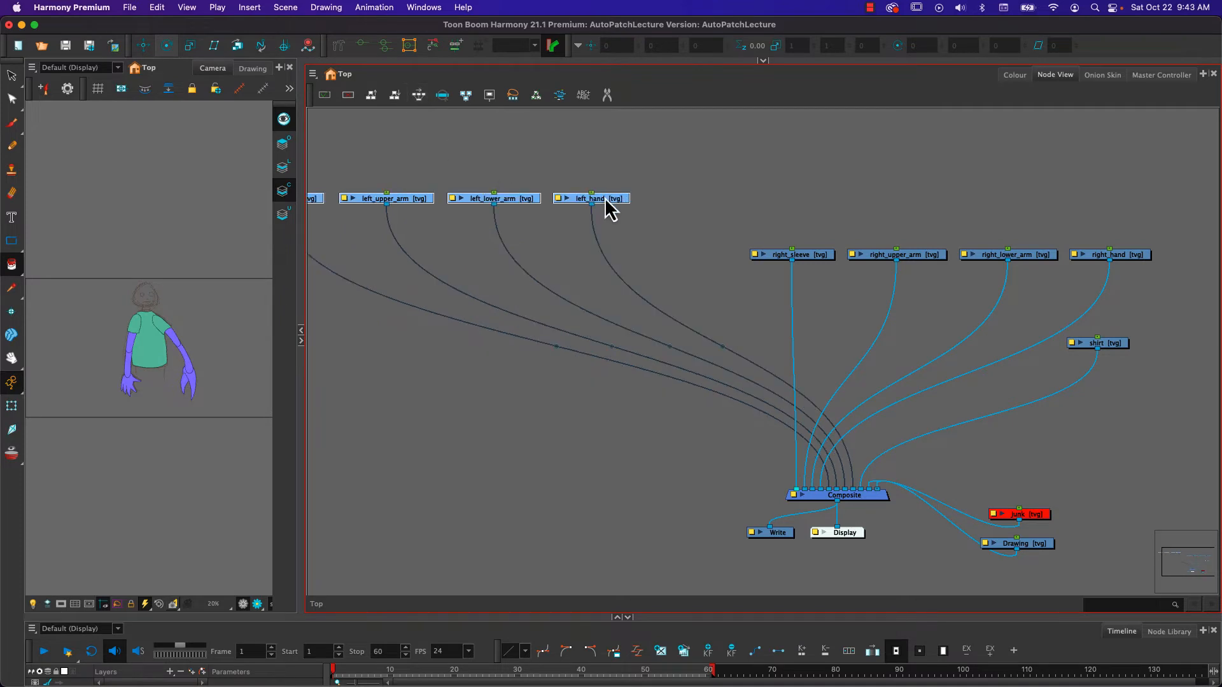
pyautogui.moveTo(613, 208); pyautogui.dragTo(680, 278)
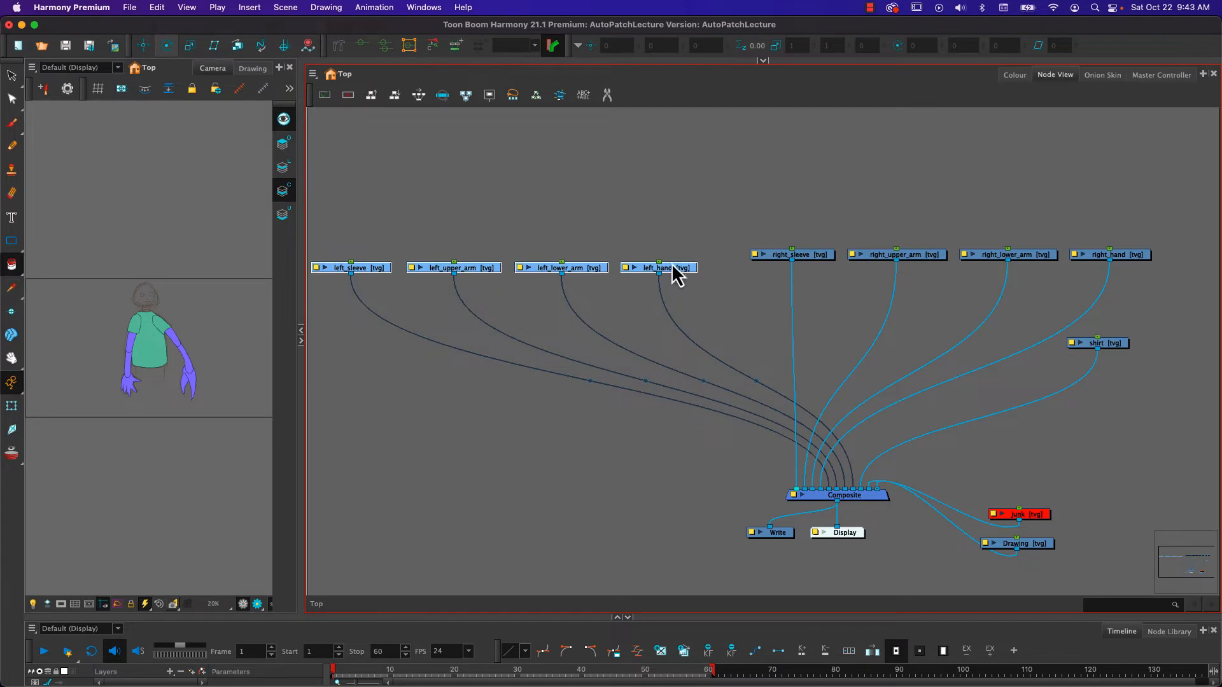
pyautogui.moveTo(672, 269); pyautogui.dragTo(697, 290)
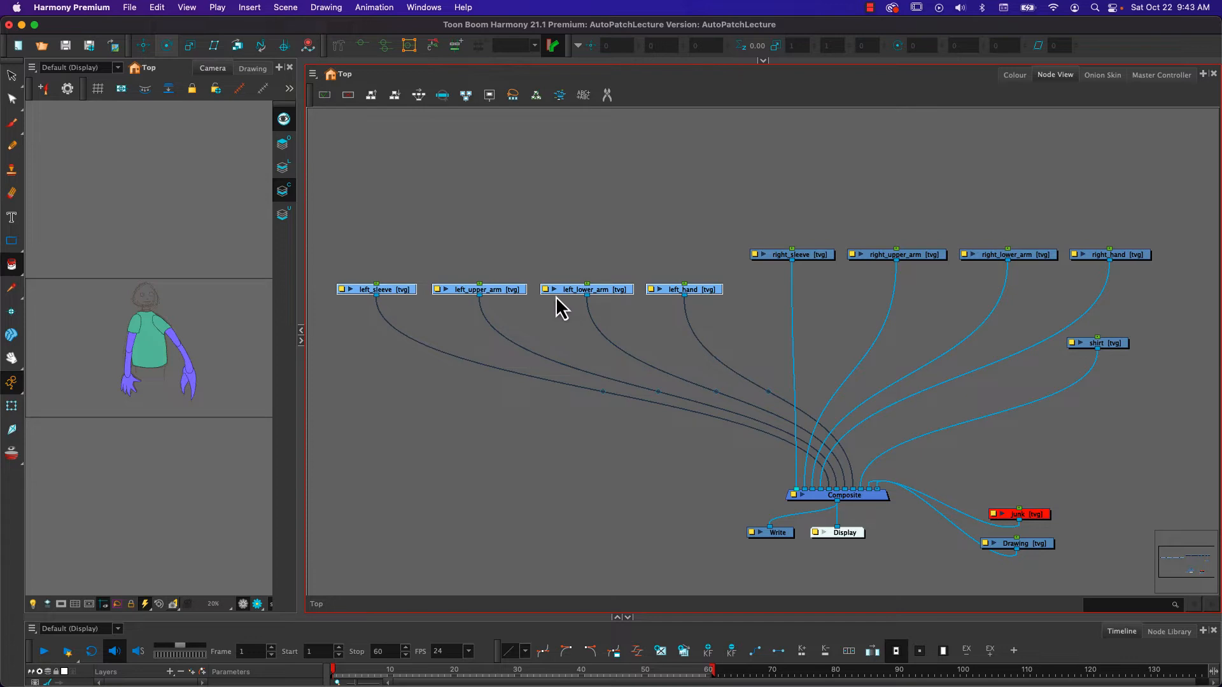
pyautogui.click(667, 328)
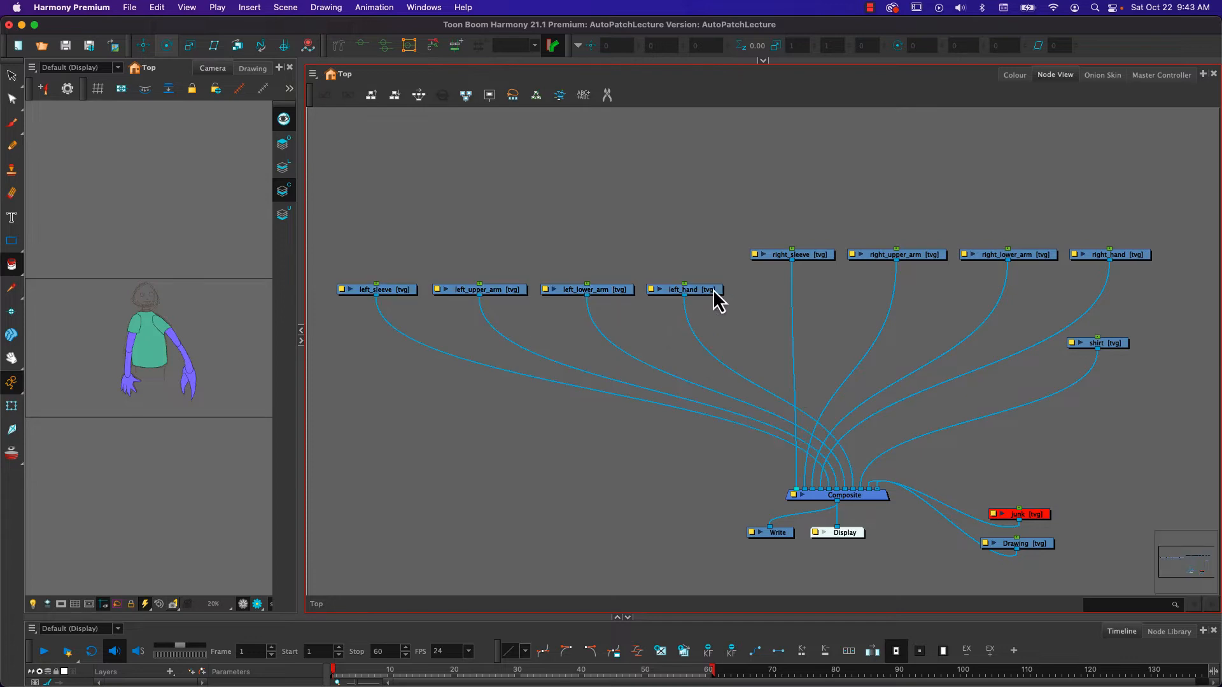
# - Rearrange the left arm row as left_sleeve, left_hand, left_lower_arm and left_upper_arm
pyautogui.moveTo(705, 290); pyautogui.dragTo(411, 357)
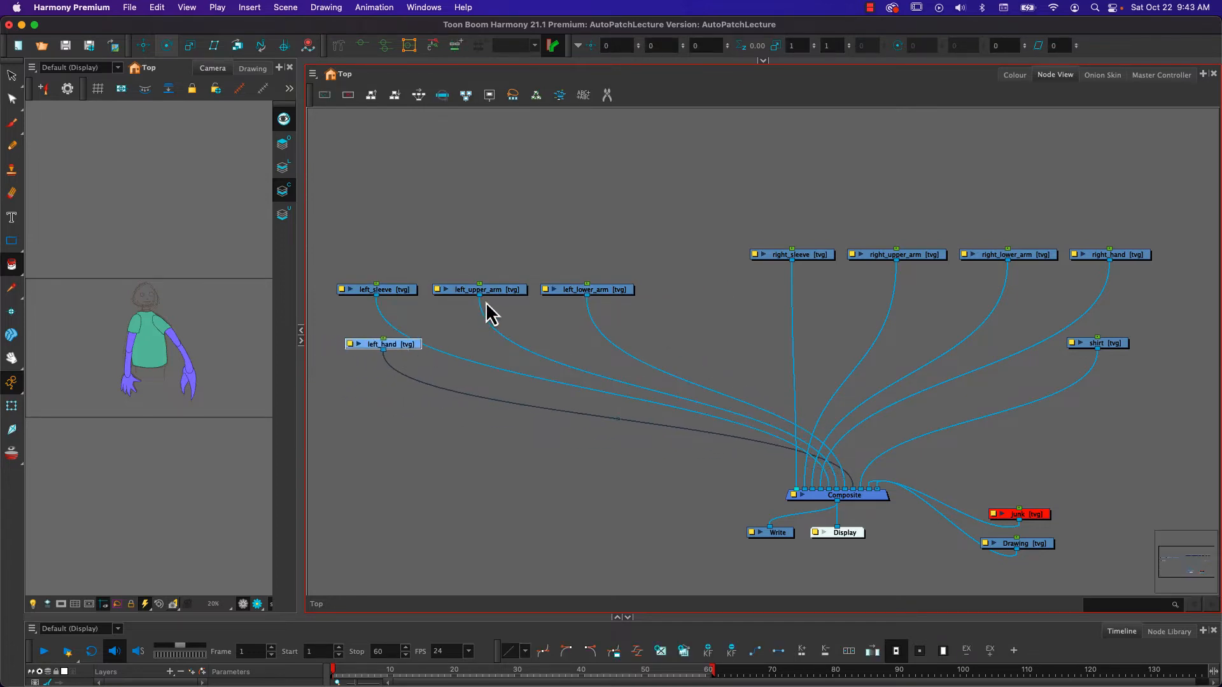
pyautogui.moveTo(494, 291); pyautogui.dragTo(702, 312)
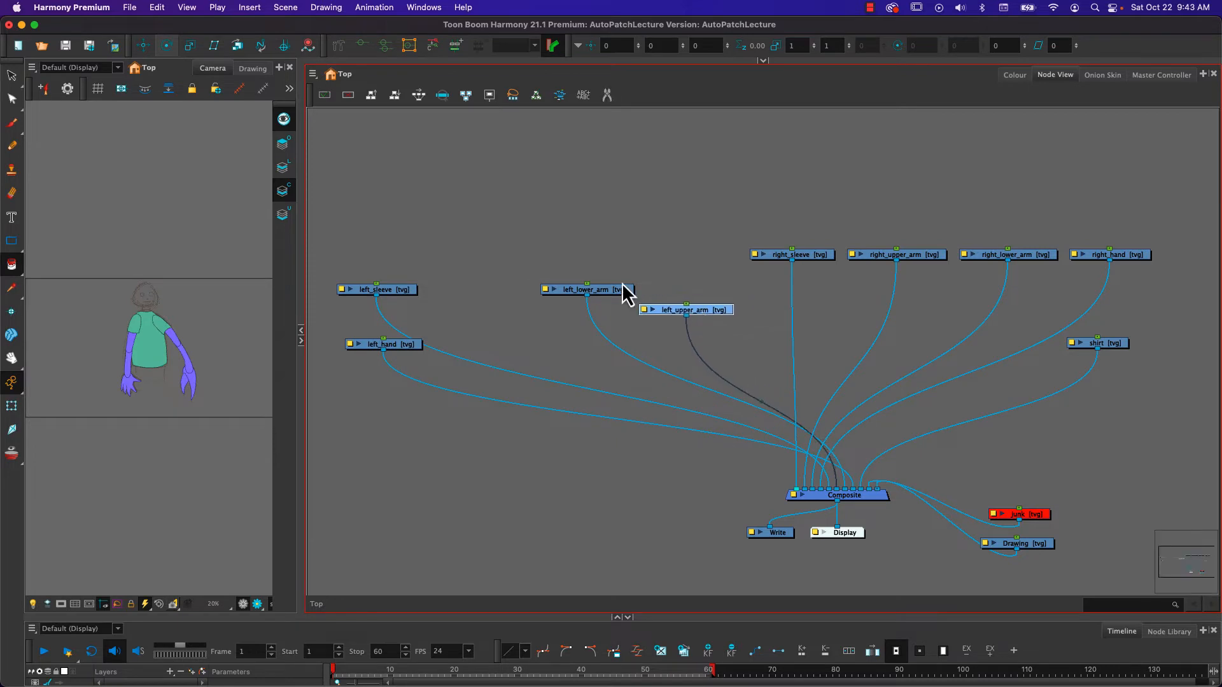
pyautogui.moveTo(613, 292); pyautogui.dragTo(611, 311)
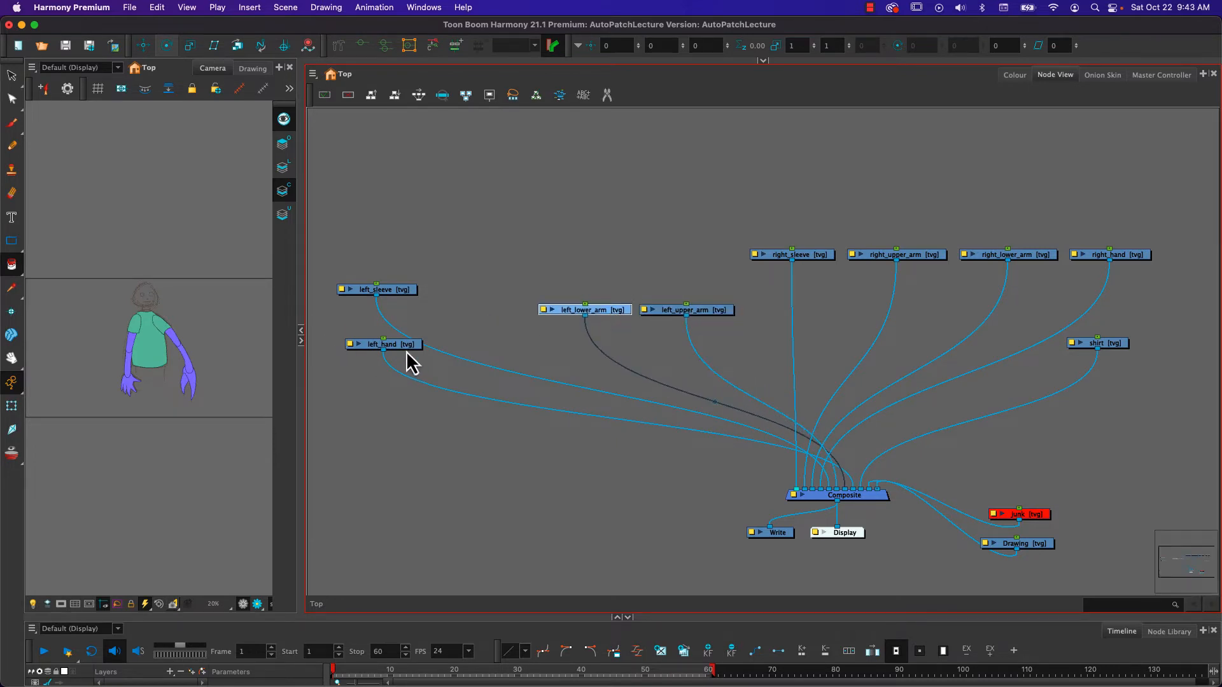
pyautogui.moveTo(398, 346); pyautogui.dragTo(506, 311)
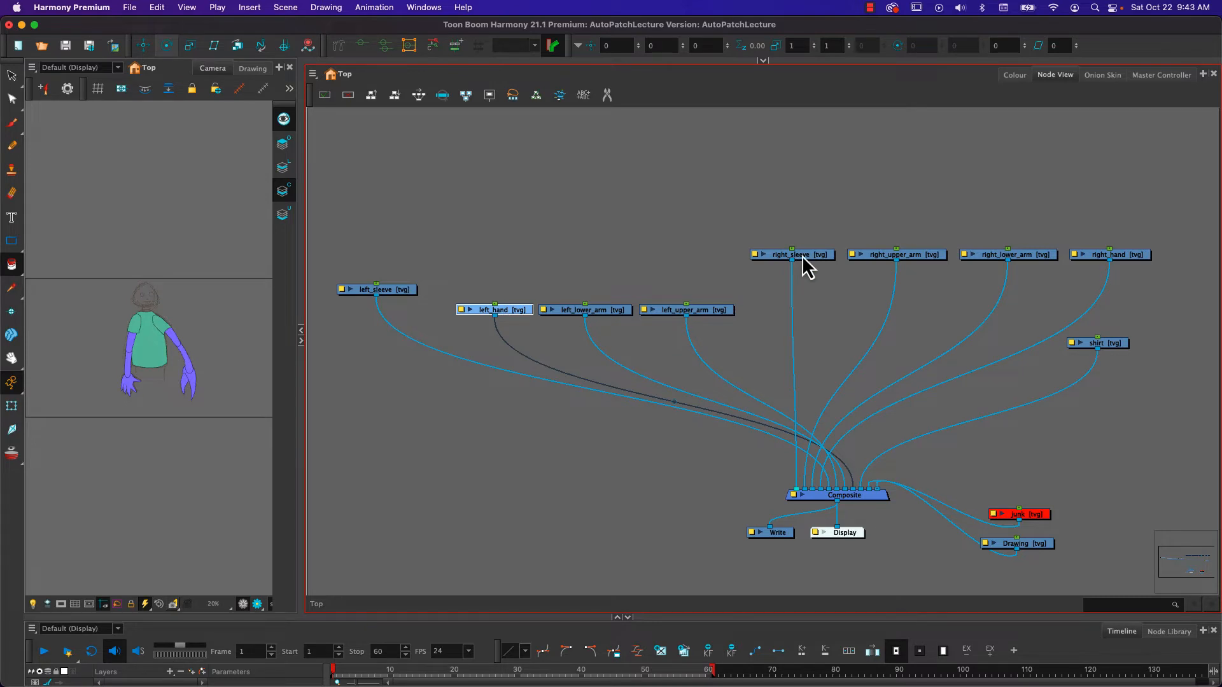
pyautogui.moveTo(386, 289); pyautogui.dragTo(416, 313)
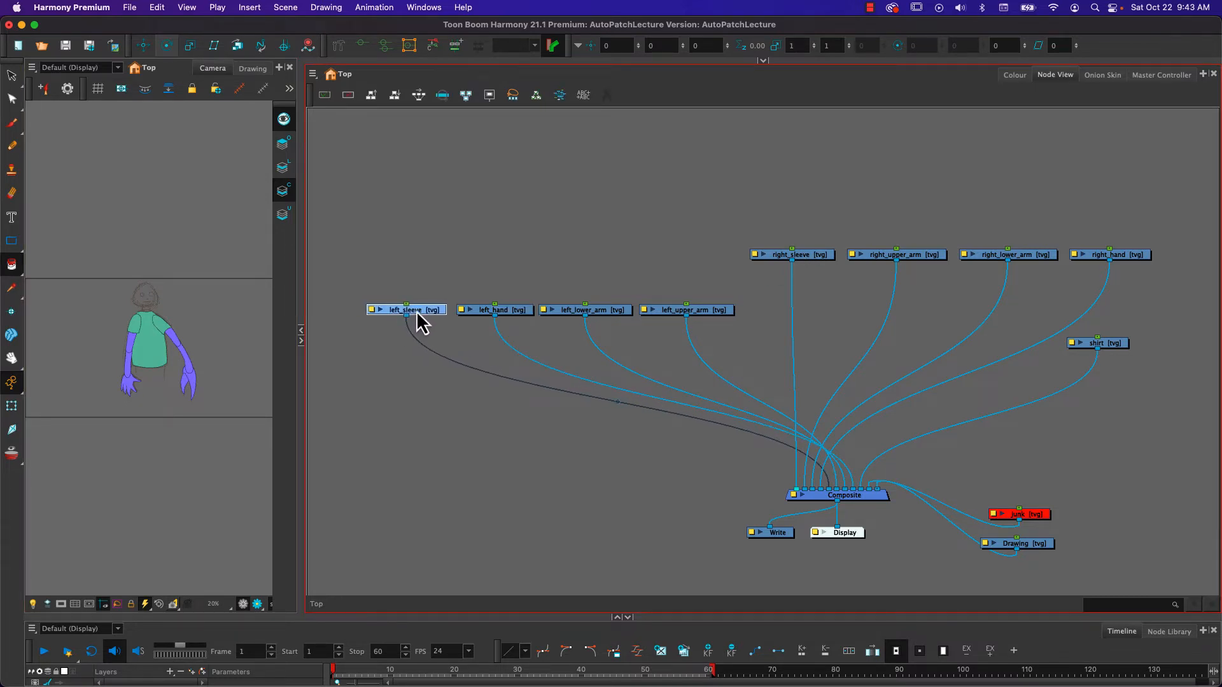
# - Rearrange the right arm row level with the left one as right_sleeve, right_hand, right_lower_arm and right_upper_arm
pyautogui.click(820, 258)
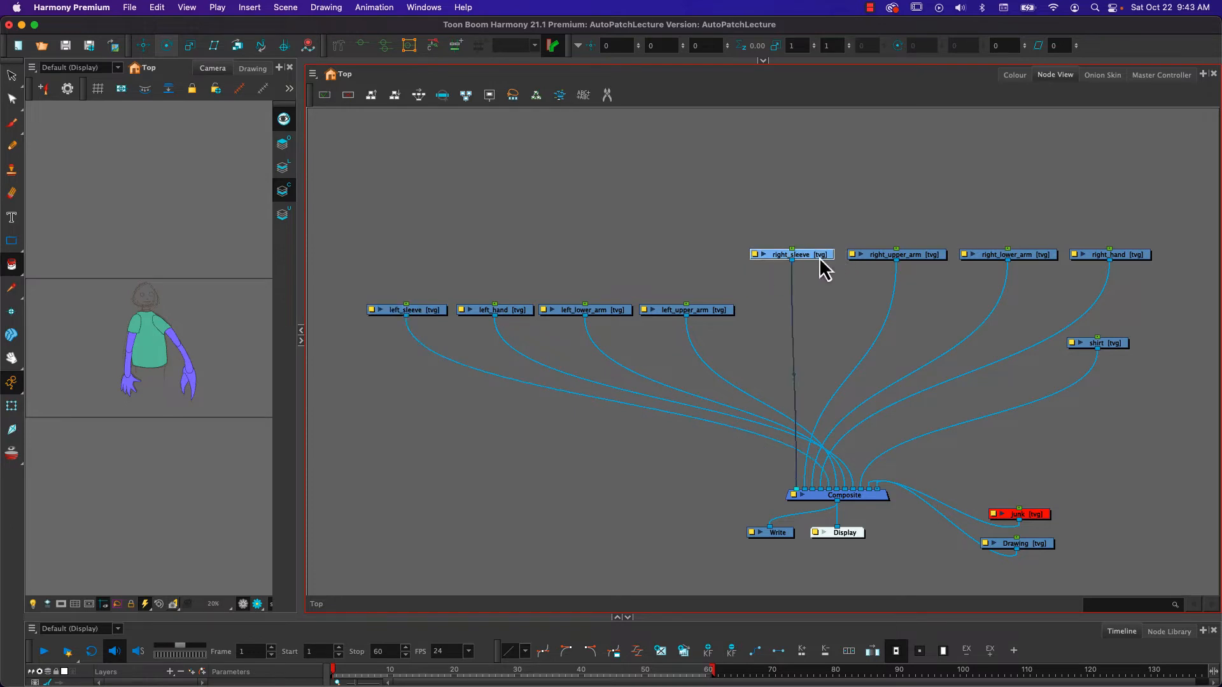
pyautogui.moveTo(821, 257); pyautogui.dragTo(829, 313)
pyautogui.moveTo(1129, 256); pyautogui.dragTo(917, 312)
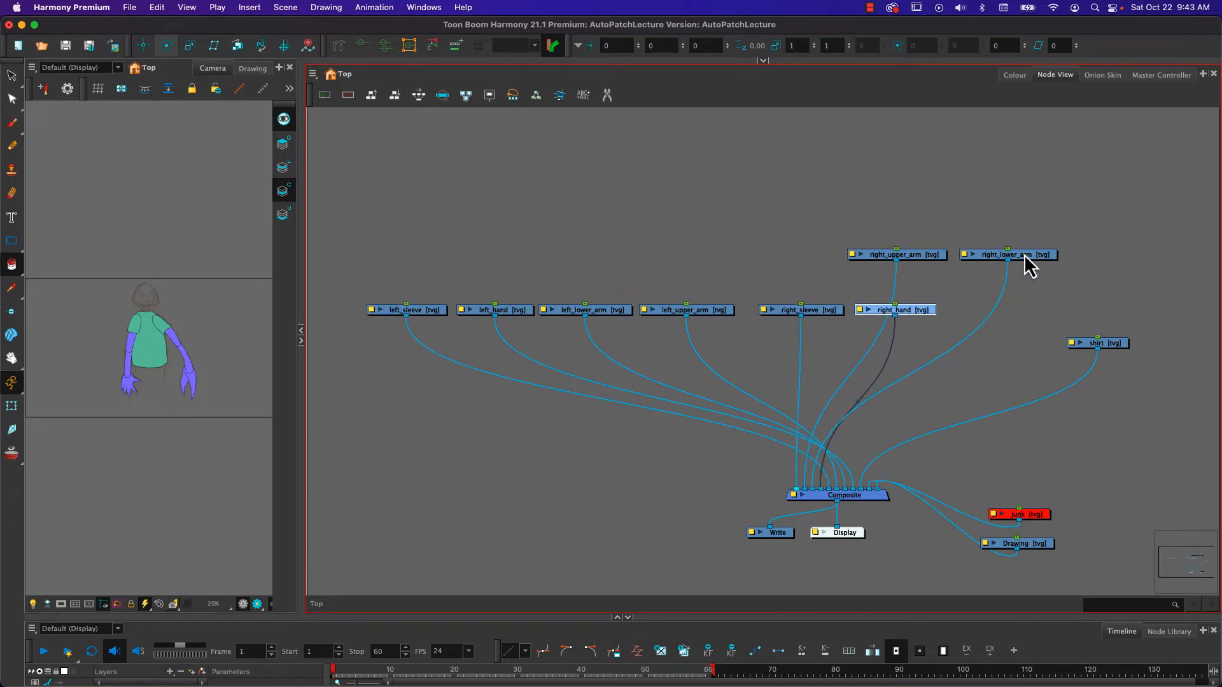
pyautogui.moveTo(1025, 259); pyautogui.dragTo(1010, 308)
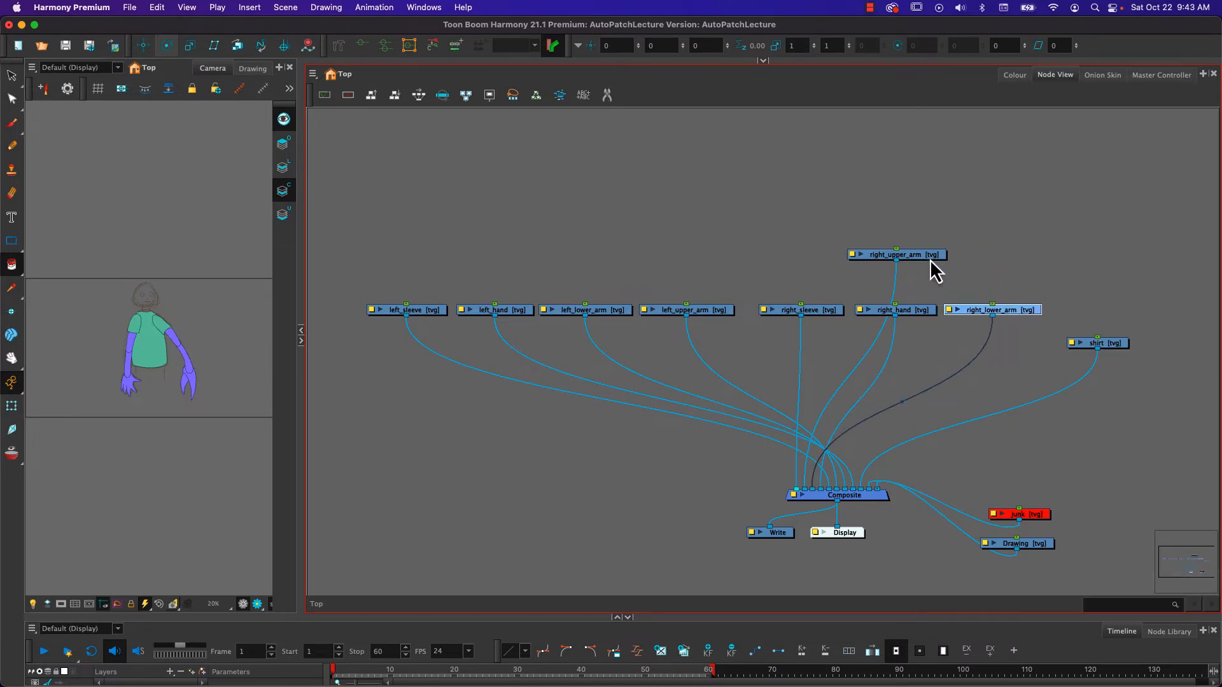
pyautogui.moveTo(931, 257); pyautogui.dragTo(1128, 311)
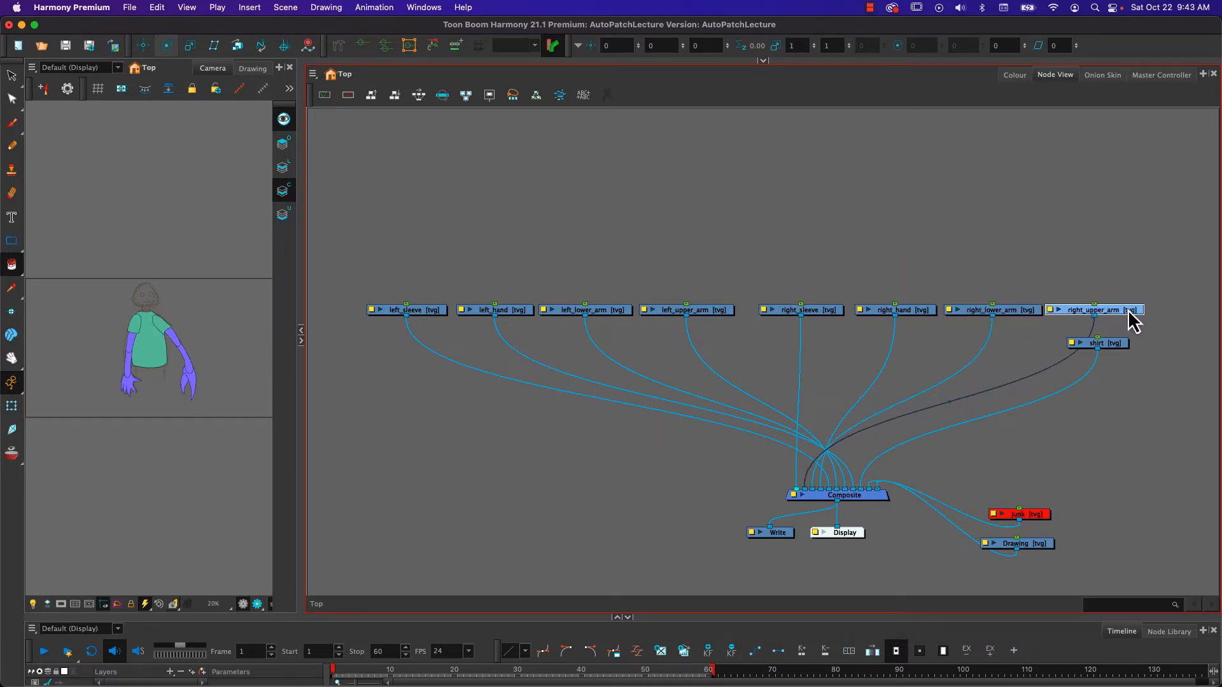
# - Move both arm rows higher above the Composite, and shift the shirt node slightly outward
pyautogui.moveTo(824, 273); pyautogui.dragTo(1141, 237)
pyautogui.moveTo(415, 270); pyautogui.dragTo(687, 239)
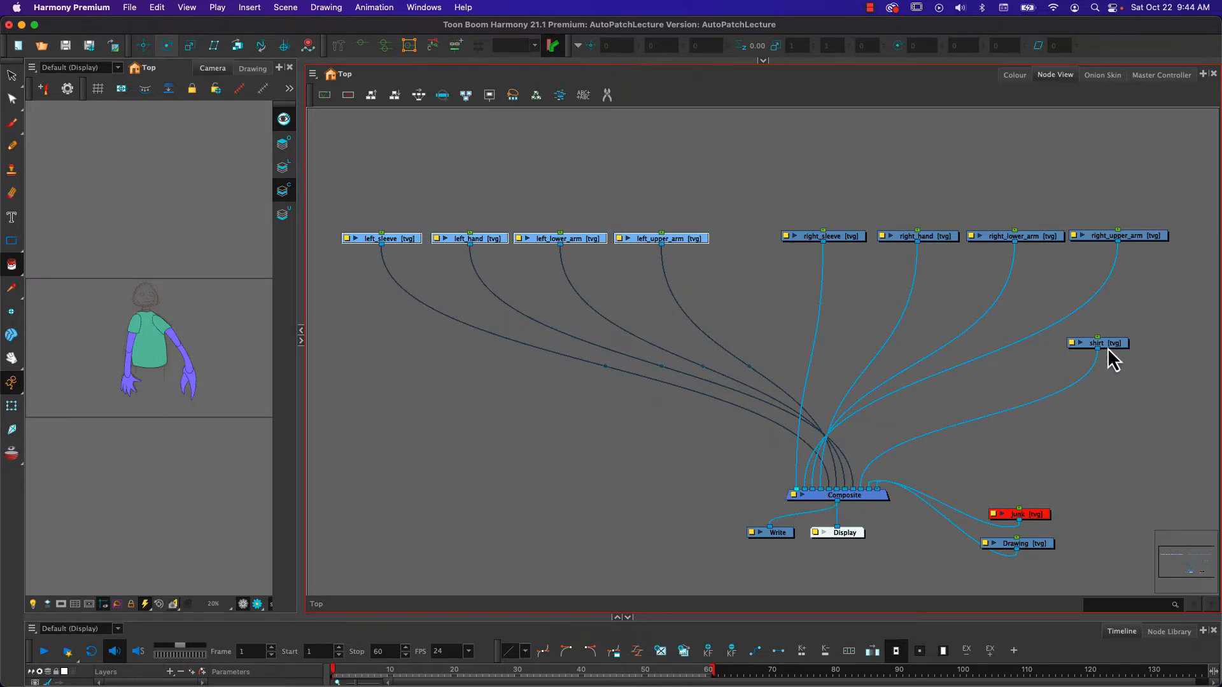
pyautogui.moveTo(1108, 349); pyautogui.dragTo(1134, 349)
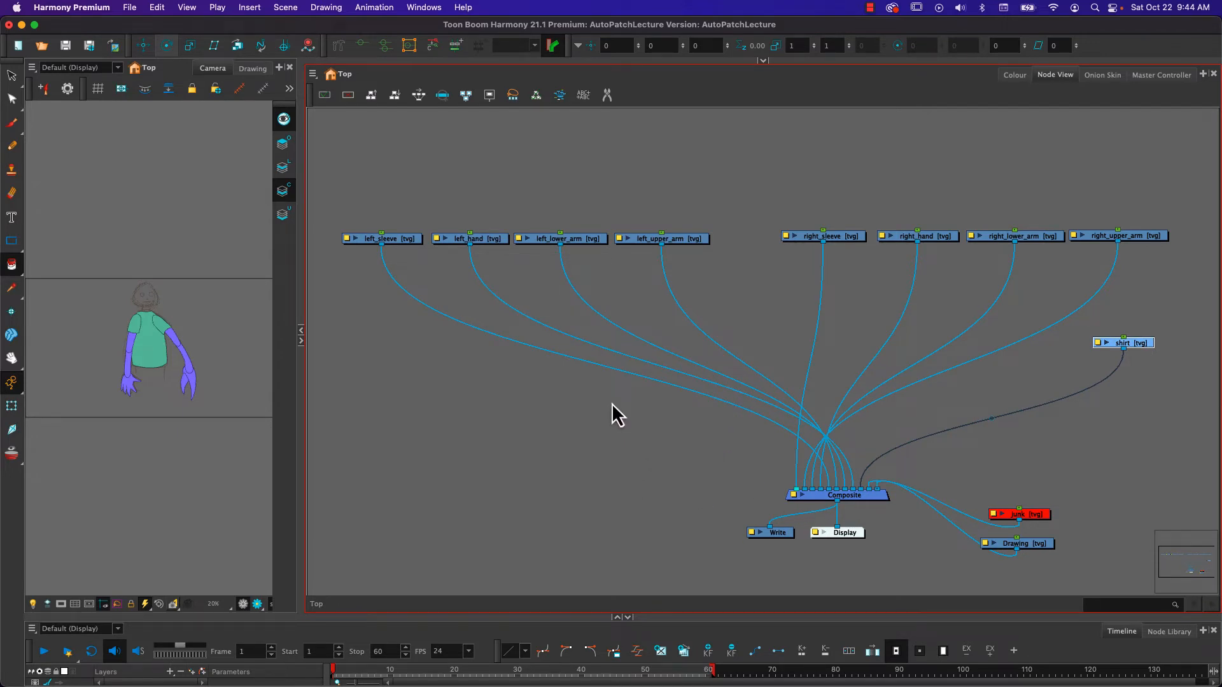
# - Cut the cables connecting all eight arm and sleeve nodes to the Composite, keeping the shirt connected
pyautogui.click(607, 95)
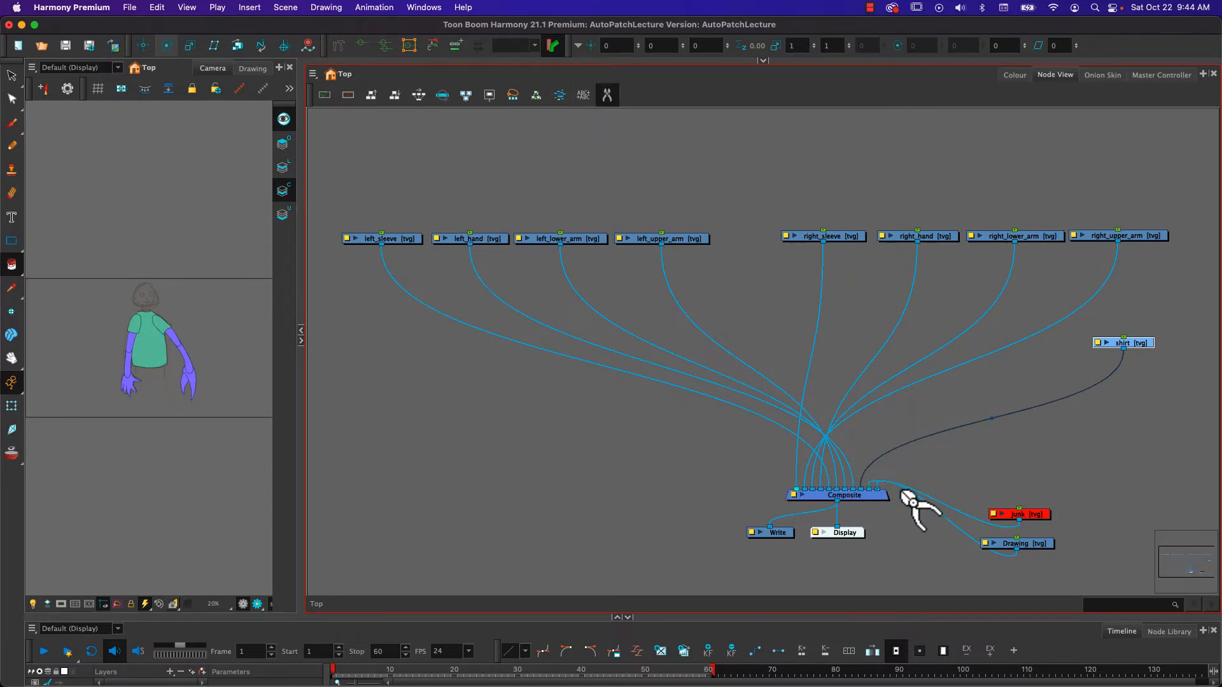
pyautogui.moveTo(543, 367); pyautogui.dragTo(1038, 390)
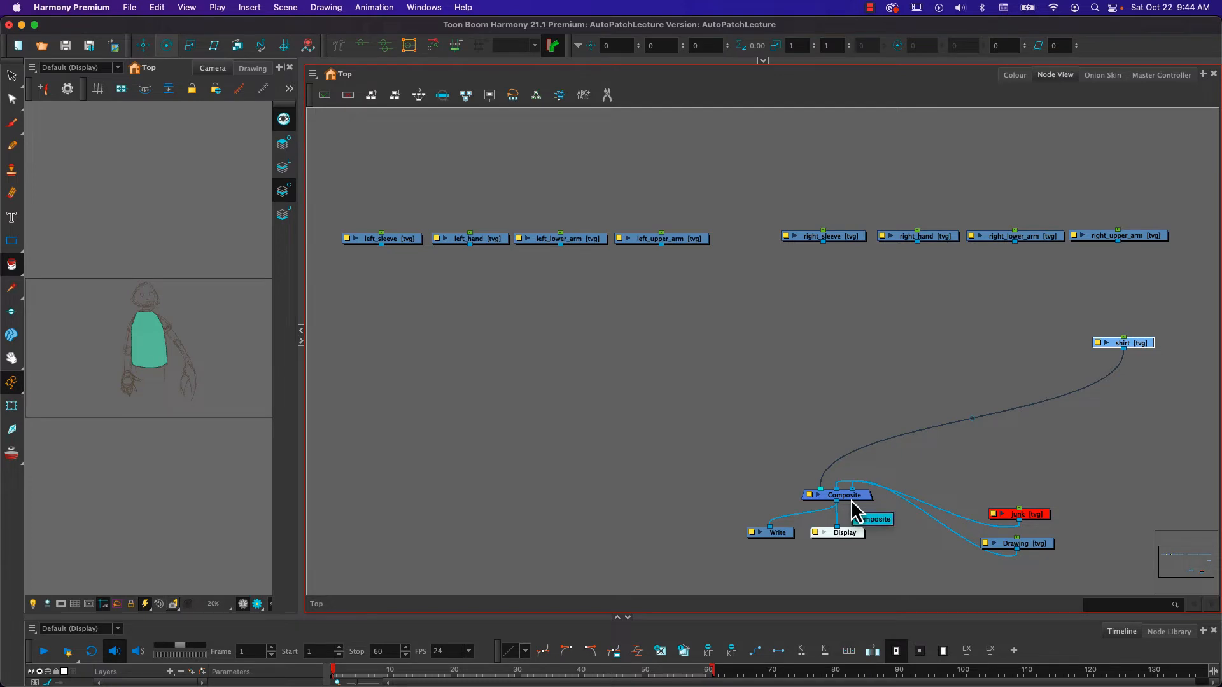
# - Add a new Composite node on the cable between the shirt and the main Composite
pyautogui.rightClick(648, 367)
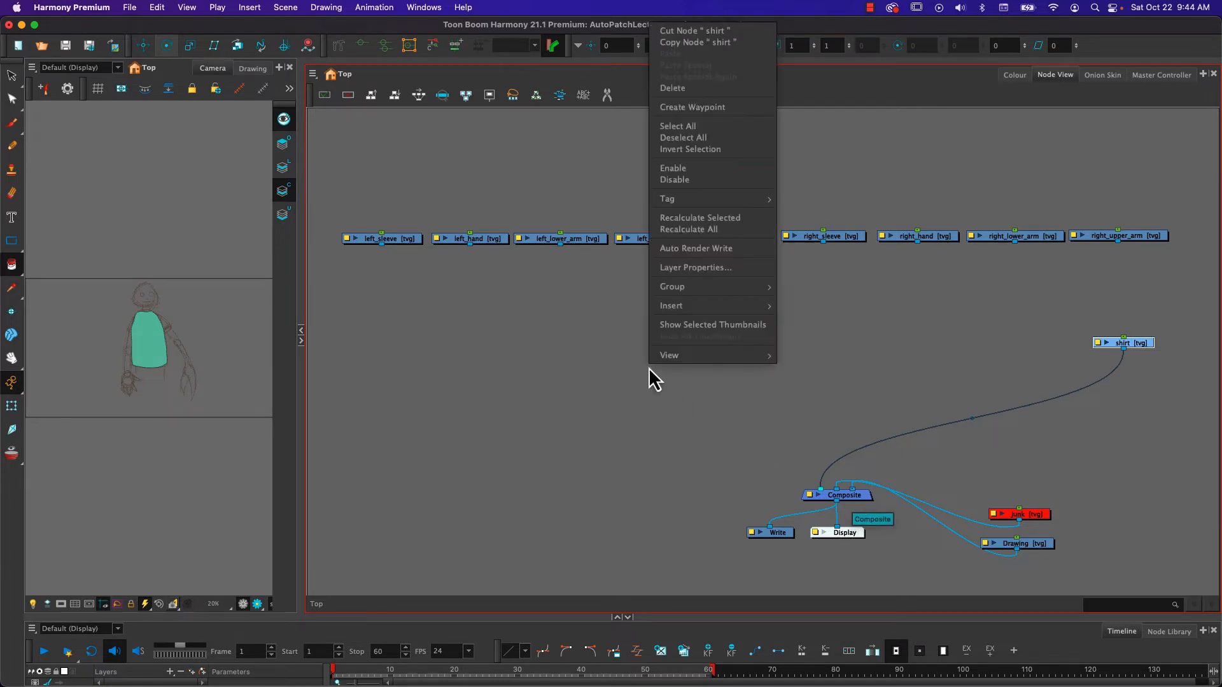
pyautogui.click(601, 398)
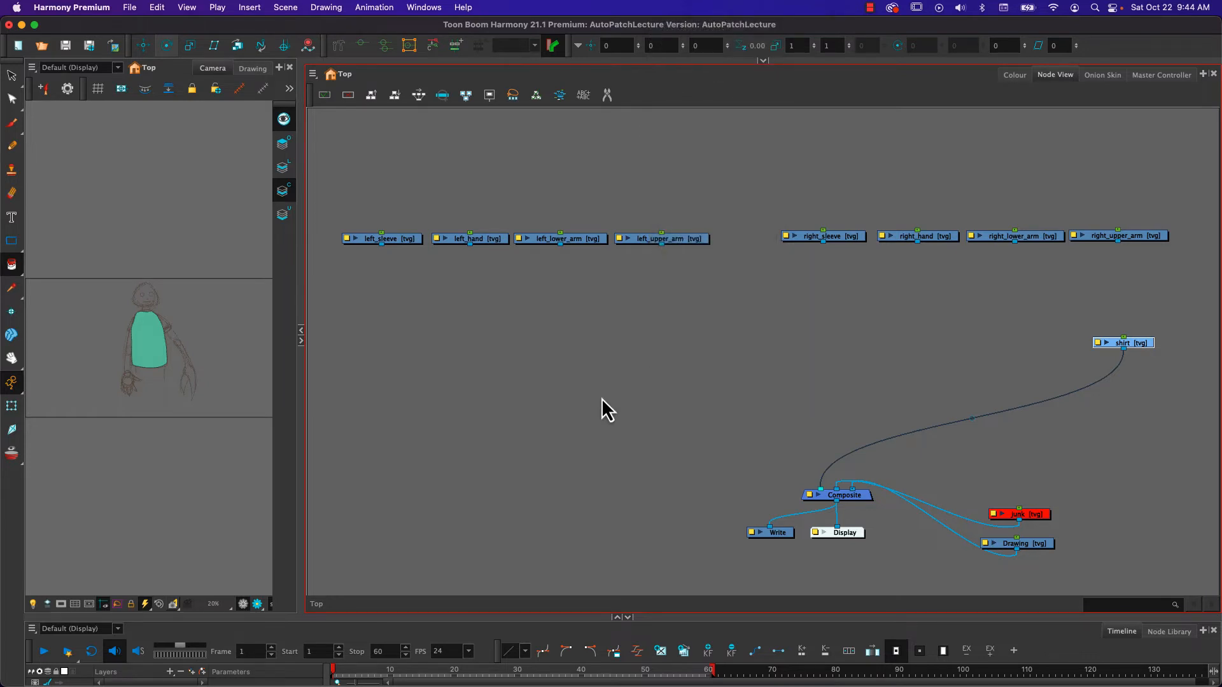
pyautogui.press('Tab')
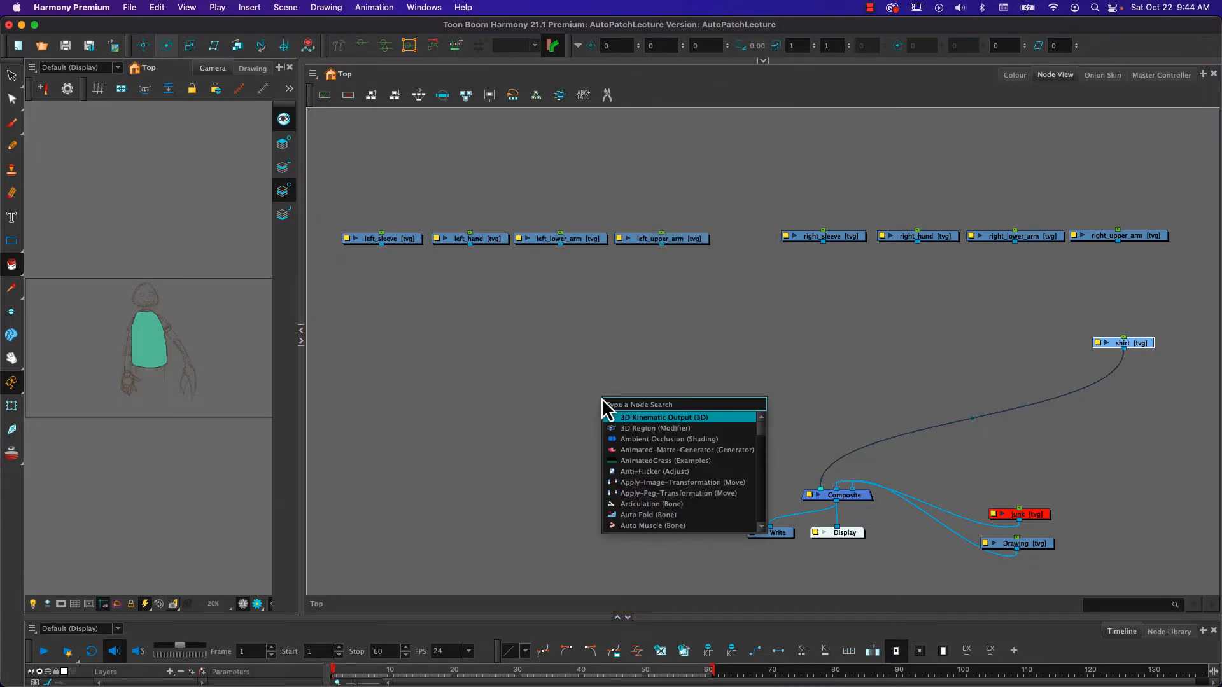
pyautogui.write('com')
pyautogui.press('Return')
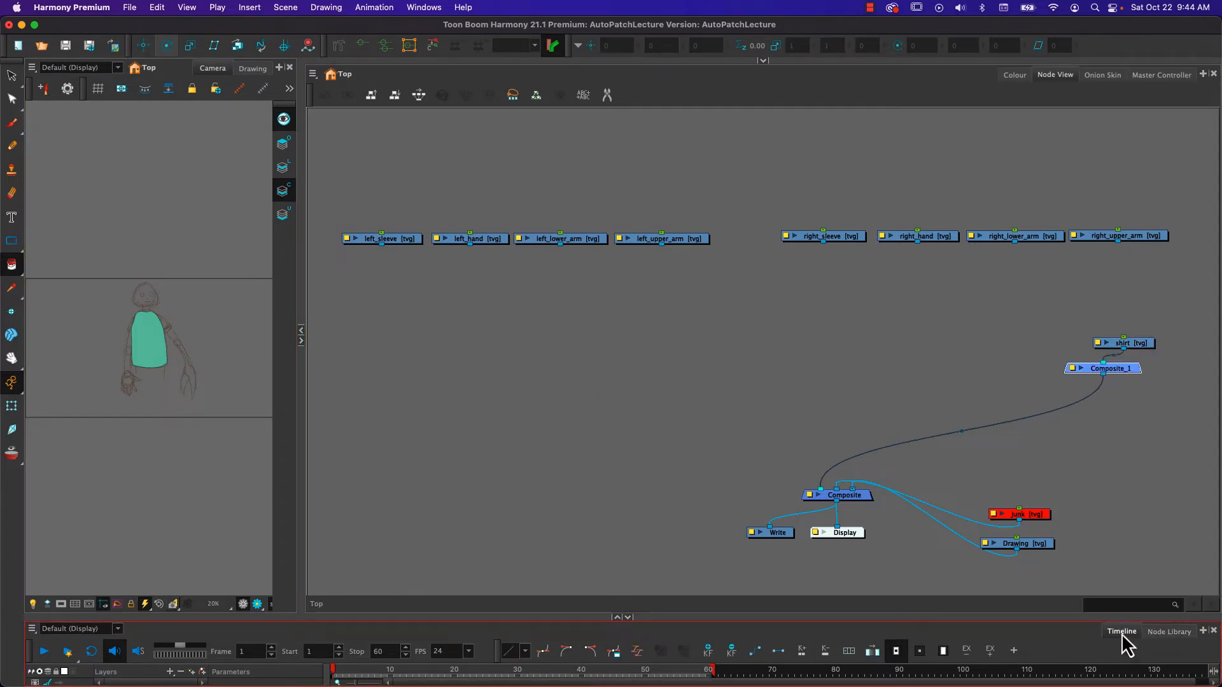
# - View the favourite nodes in the Node Library, and return to the Timeline
pyautogui.click(1169, 632)
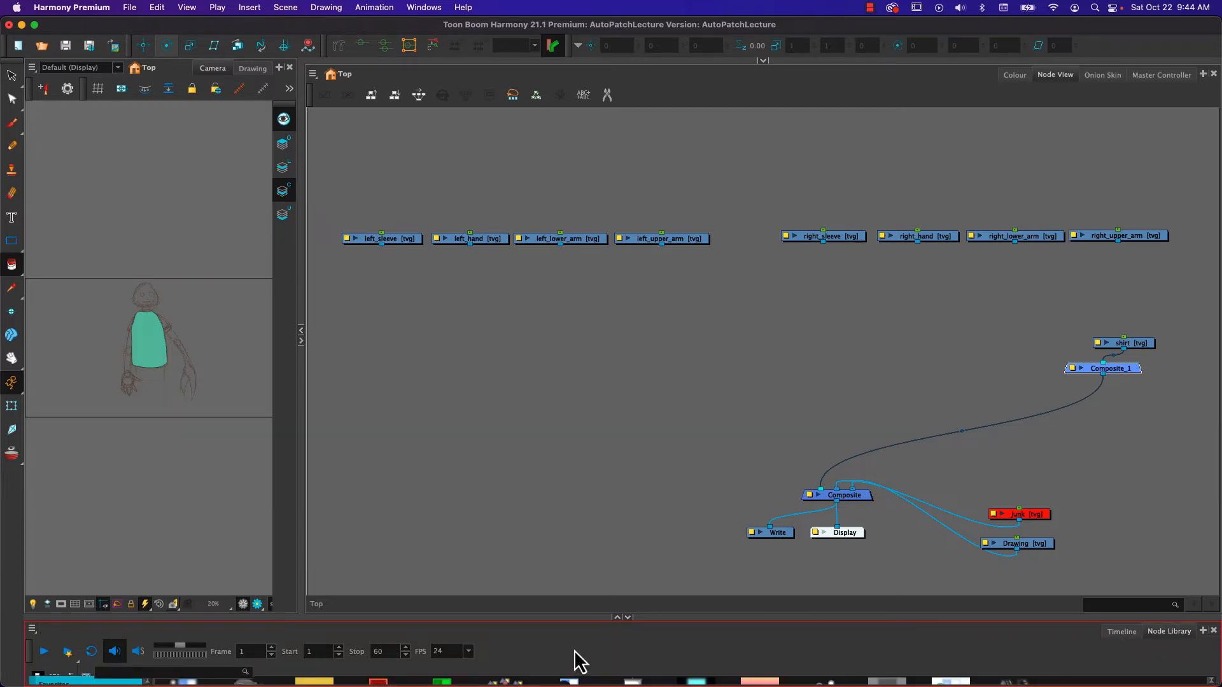
pyautogui.moveTo(581, 616); pyautogui.dragTo(601, 437)
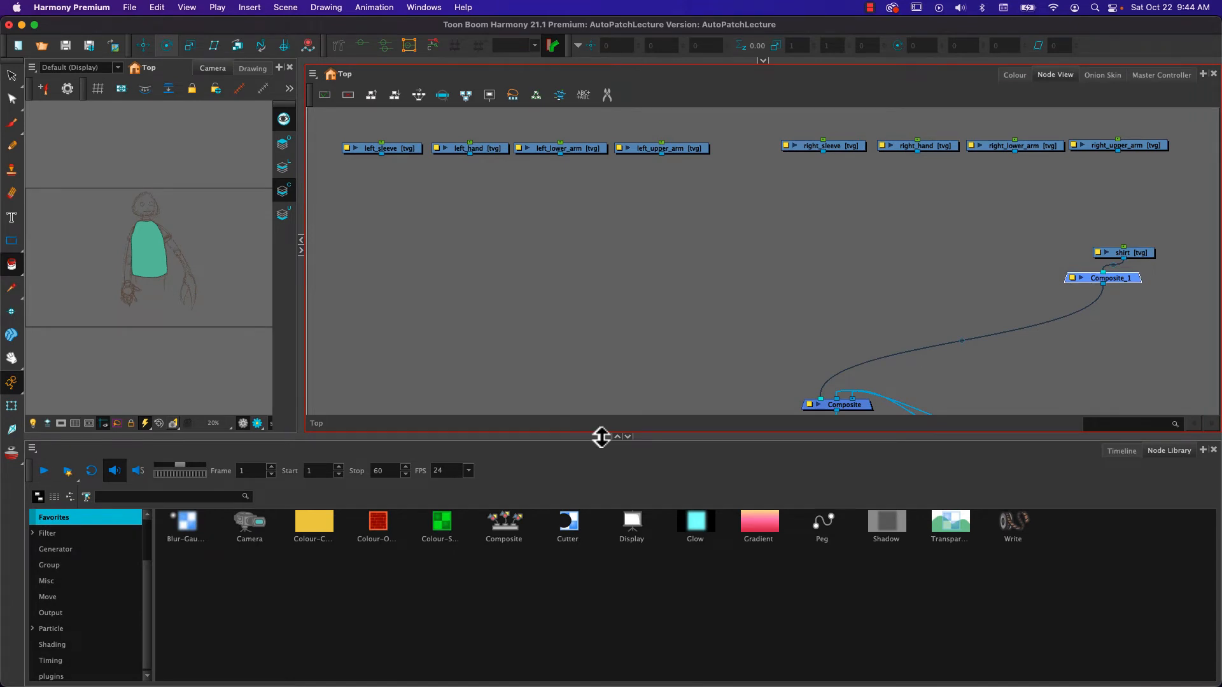
pyautogui.moveTo(601, 436); pyautogui.dragTo(585, 575)
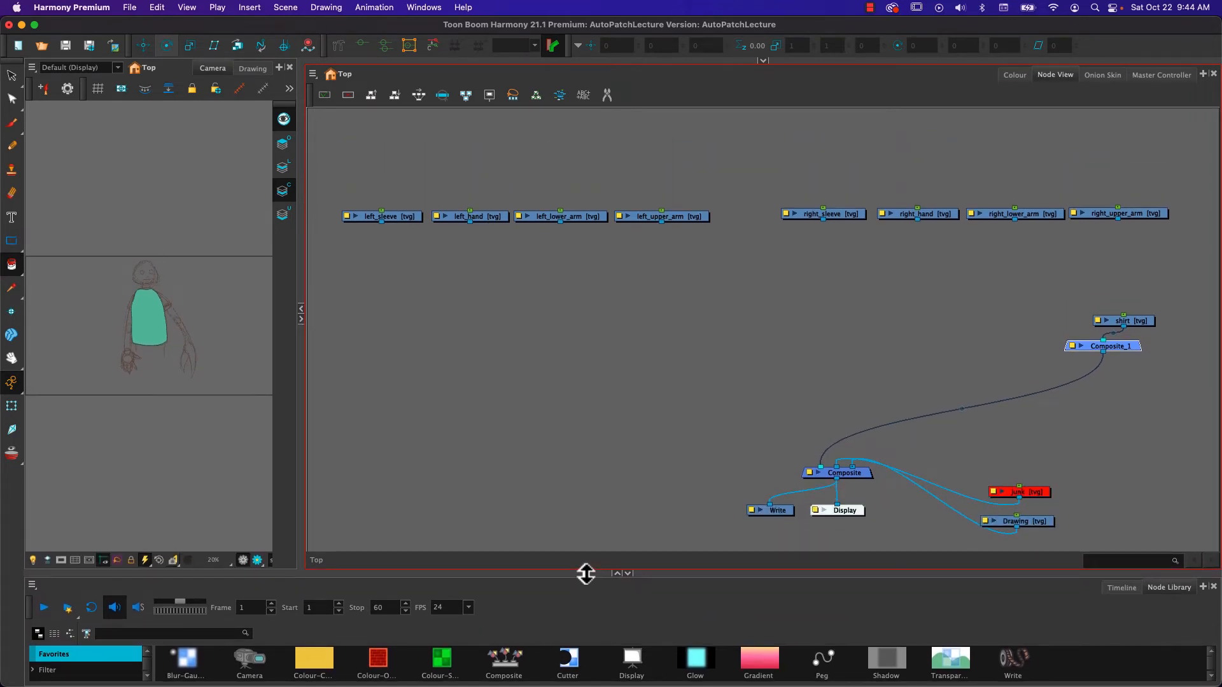
pyautogui.click(1122, 587)
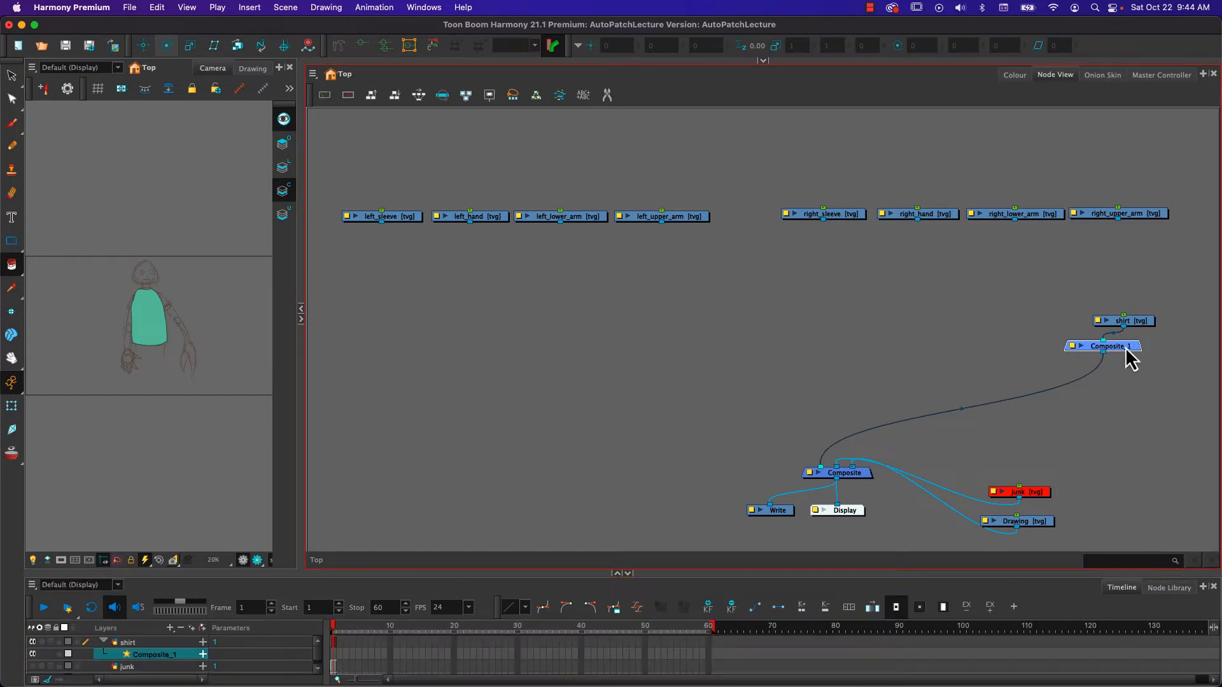
# - Detach Composite_1 from the shirt's cable, place it below the left arm row, and put a duplicate of it below the right arm row
pyautogui.moveTo(1125, 348); pyautogui.dragTo(1075, 376)
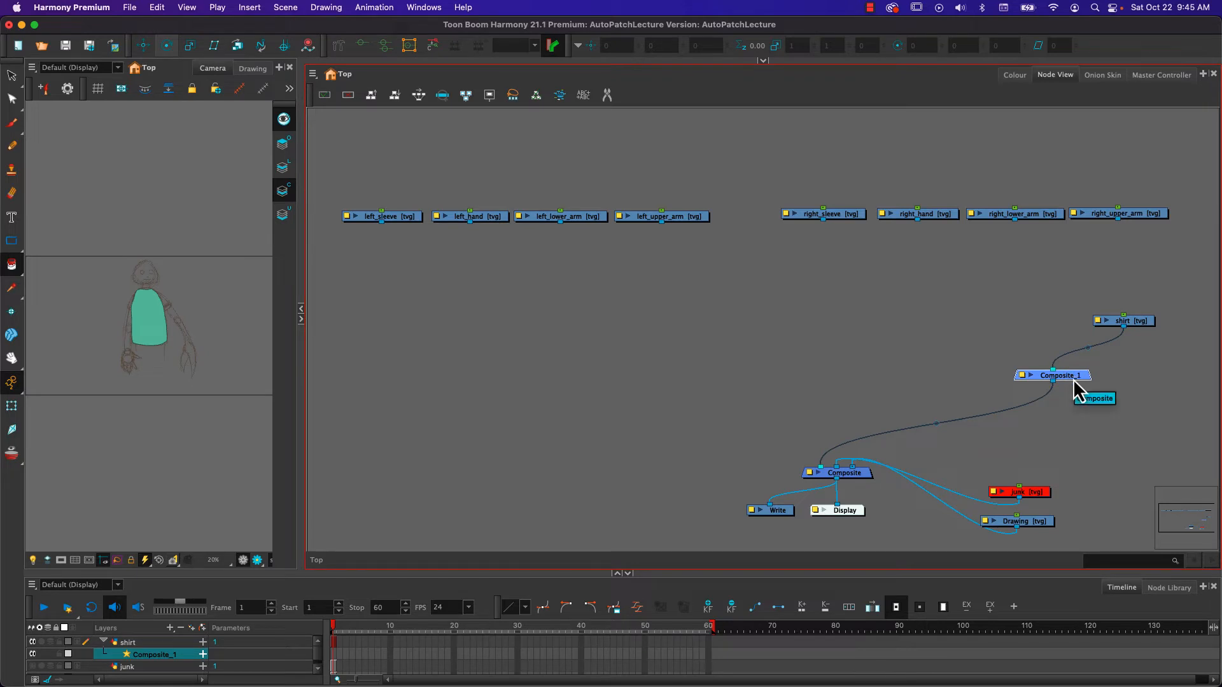
pyautogui.moveTo(1074, 382); pyautogui.dragTo(660, 365)
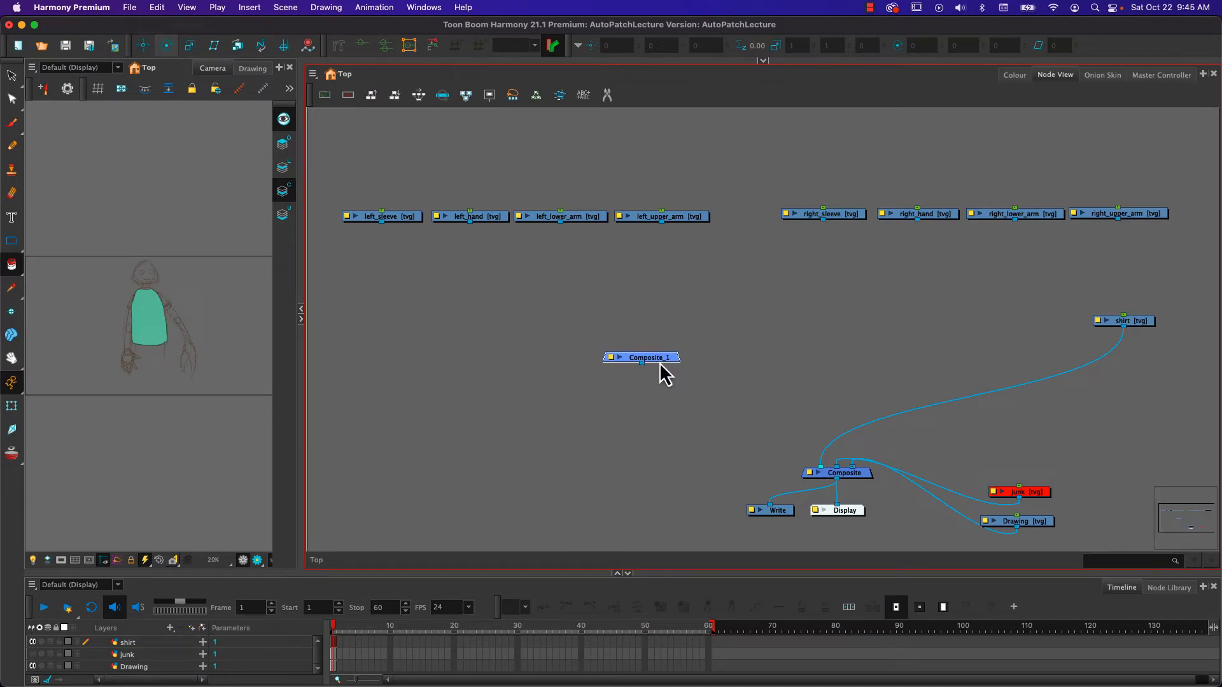
pyautogui.hotkey('ctrl', 'c')
pyautogui.hotkey('ctrl', 'v')
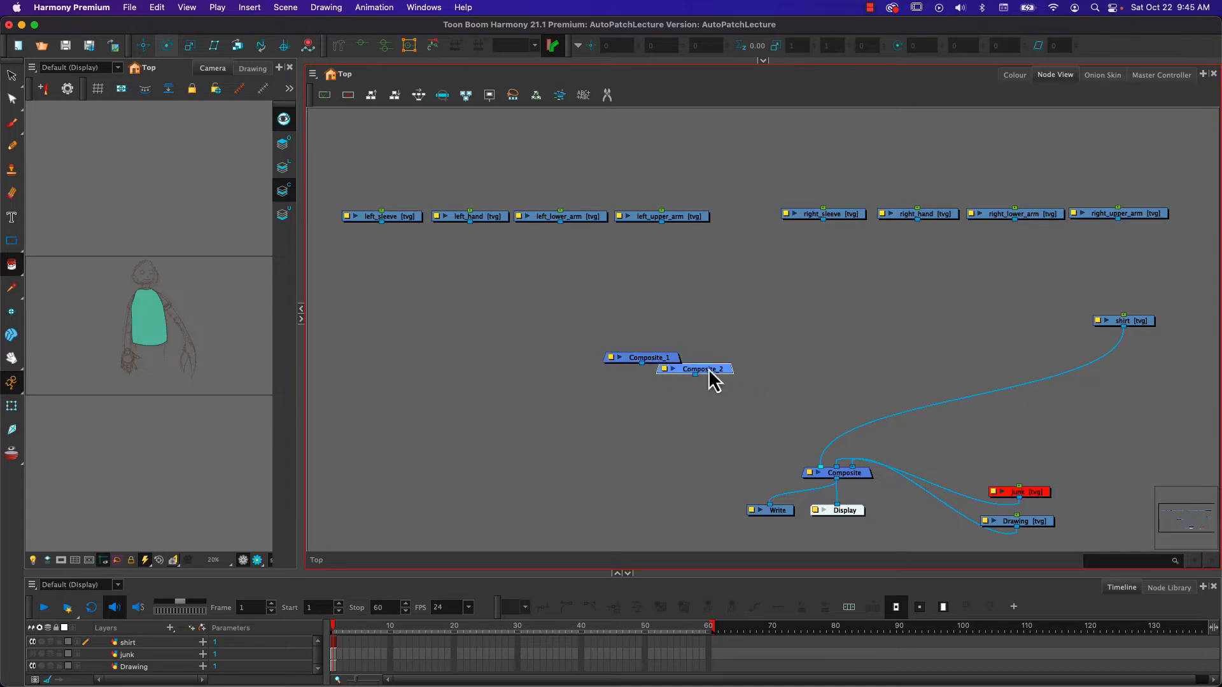
pyautogui.moveTo(714, 379); pyautogui.dragTo(926, 372)
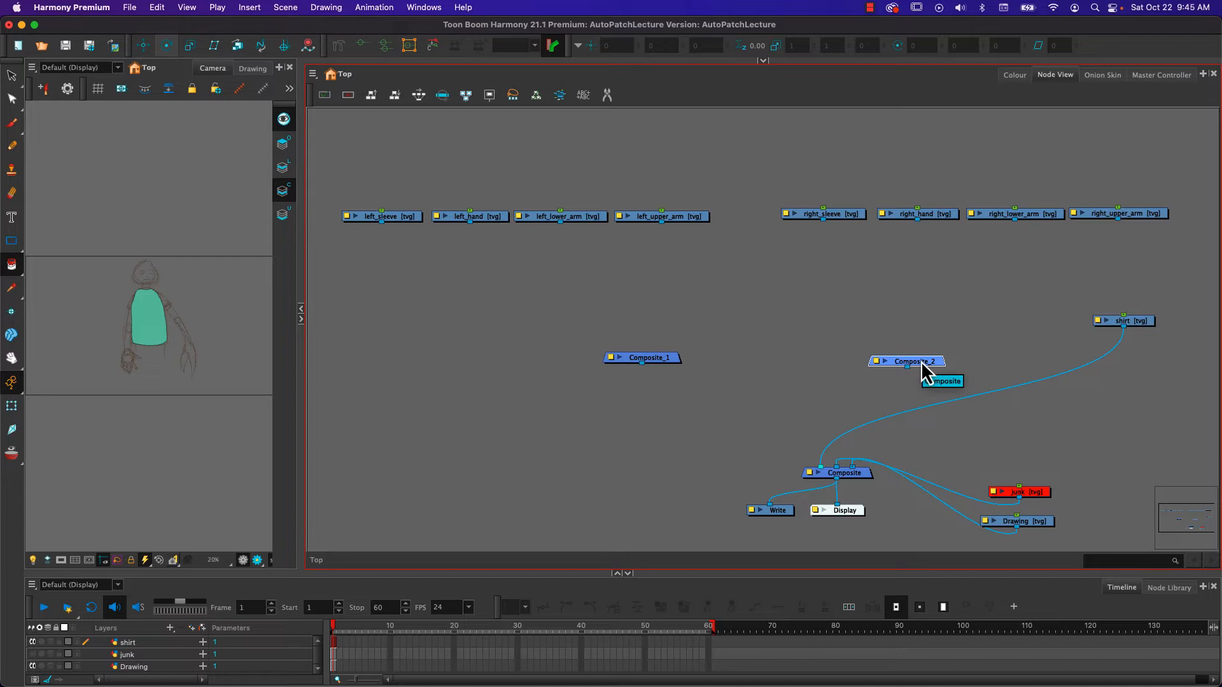
# - Connect both new composites to the main Composite, and wire left_upper_arm, left_lower_arm, left_hand and left_sleeve into Composite_1
pyautogui.moveTo(907, 368); pyautogui.dragTo(818, 467)
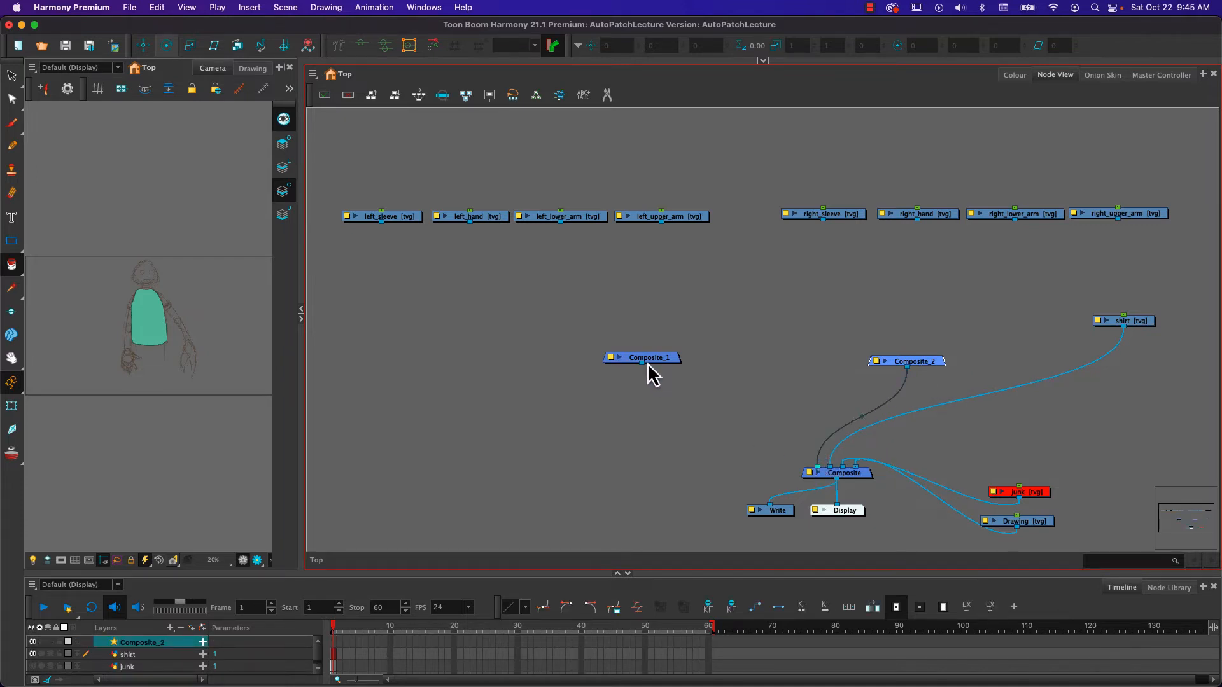
pyautogui.moveTo(642, 366); pyautogui.dragTo(809, 469)
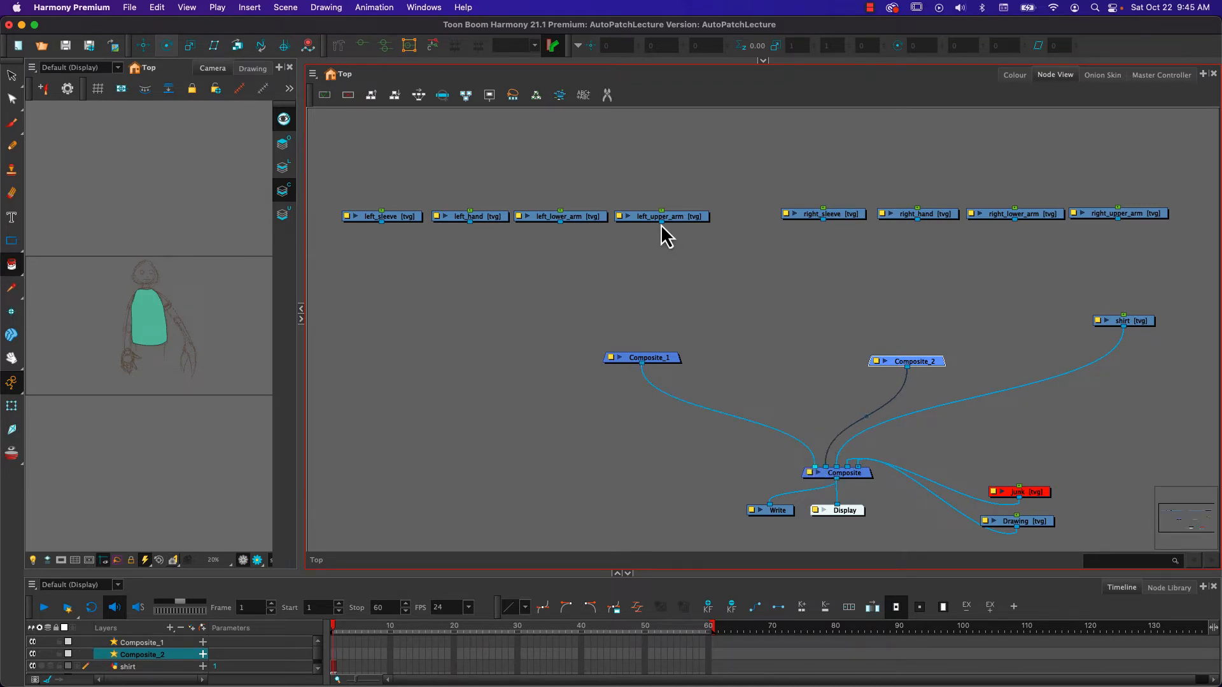
pyautogui.moveTo(662, 222); pyautogui.dragTo(622, 349)
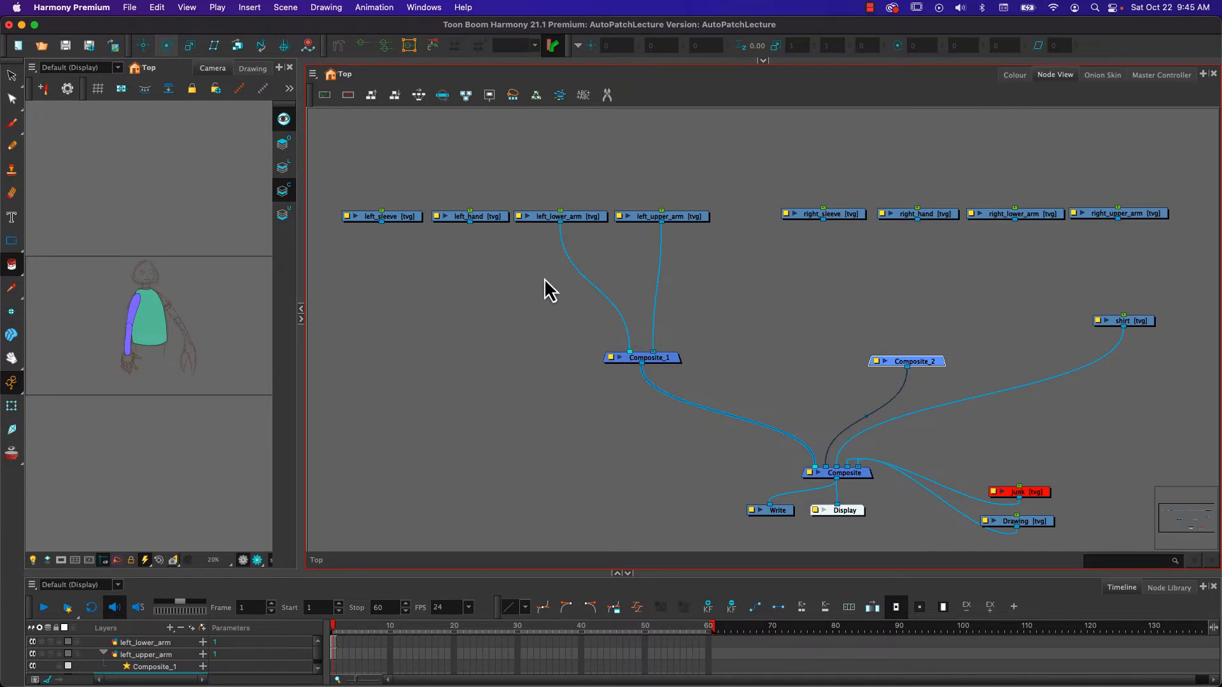
pyautogui.moveTo(470, 224); pyautogui.dragTo(623, 351)
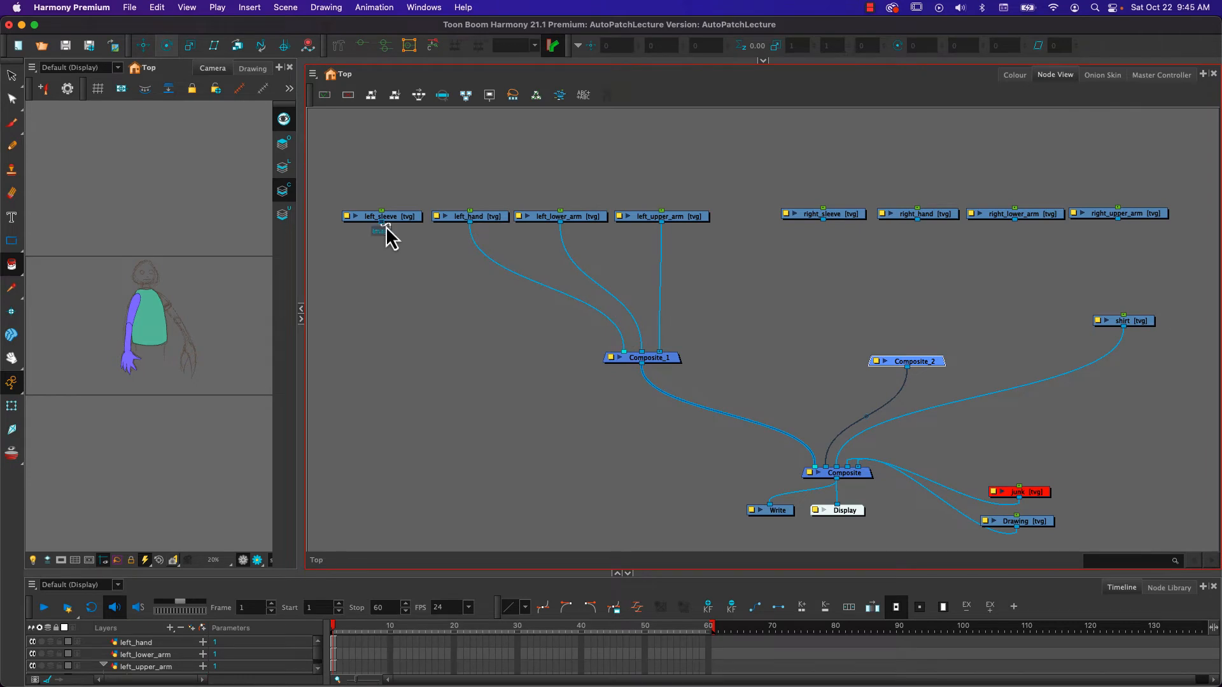
pyautogui.moveTo(381, 223); pyautogui.dragTo(614, 357)
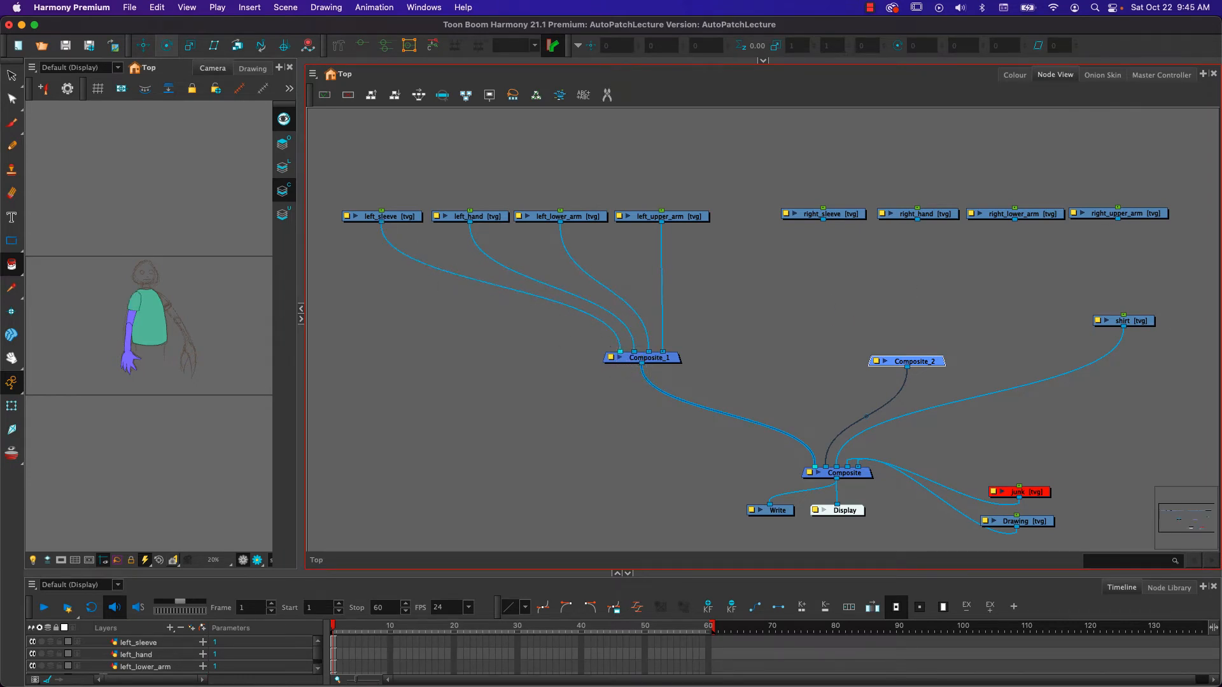
# - Wire right_upper_arm, right_lower_arm, right_hand and right_sleeve into Composite_2, with the sleeve at the front
pyautogui.moveTo(1117, 220); pyautogui.dragTo(938, 353)
pyautogui.moveTo(1016, 221); pyautogui.dragTo(900, 362)
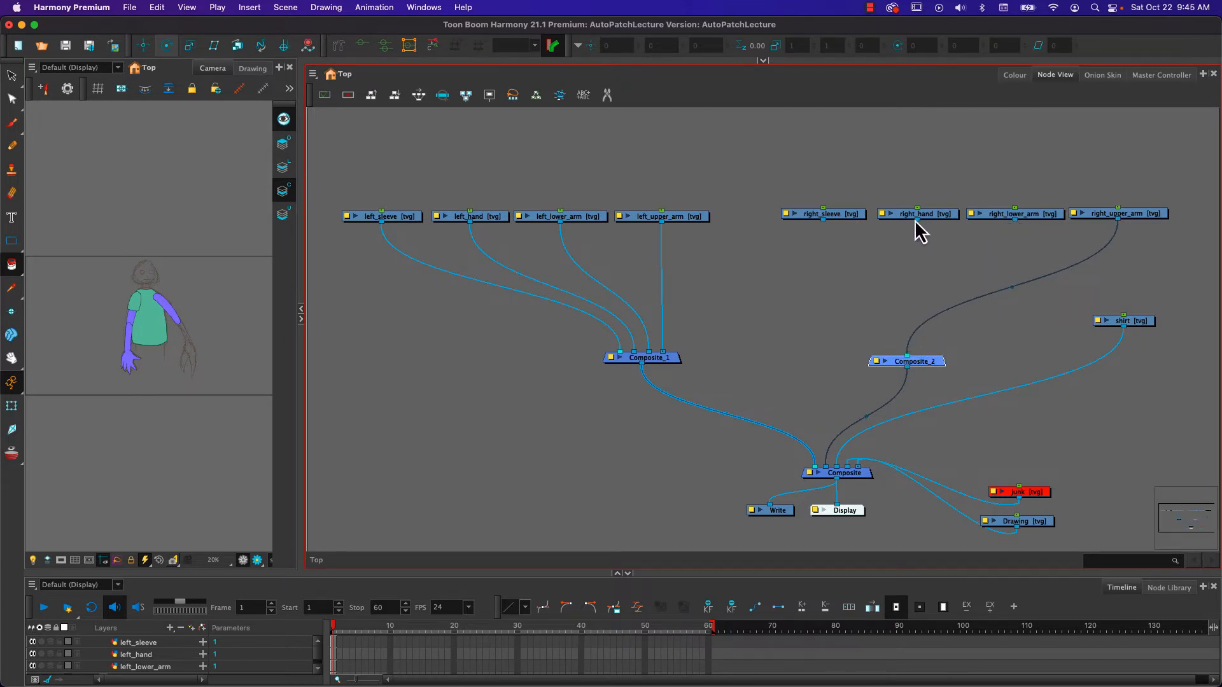
pyautogui.moveTo(1016, 222); pyautogui.dragTo(896, 356)
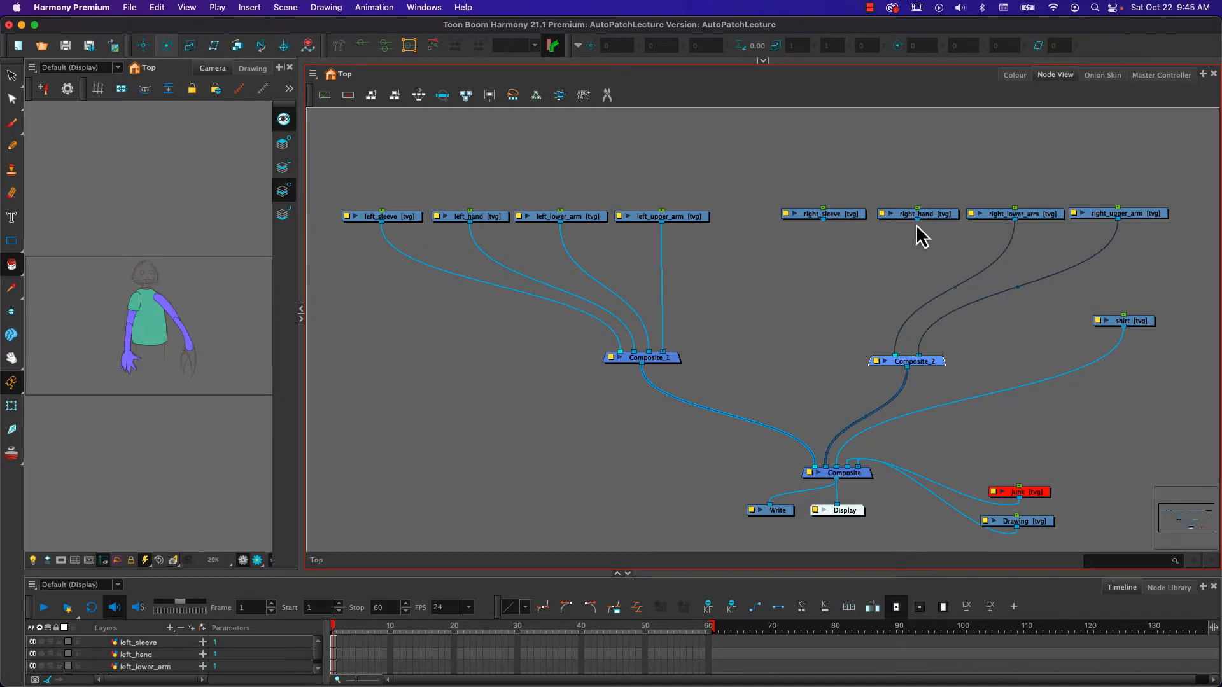
pyautogui.moveTo(918, 221); pyautogui.dragTo(889, 357)
pyautogui.moveTo(825, 223); pyautogui.dragTo(884, 356)
# - Give all eight arm and sleeve drawings and the shirt their own parent pegs
pyautogui.moveTo(387, 187); pyautogui.dragTo(672, 245)
pyautogui.moveTo(379, 155); pyautogui.dragTo(1197, 327)
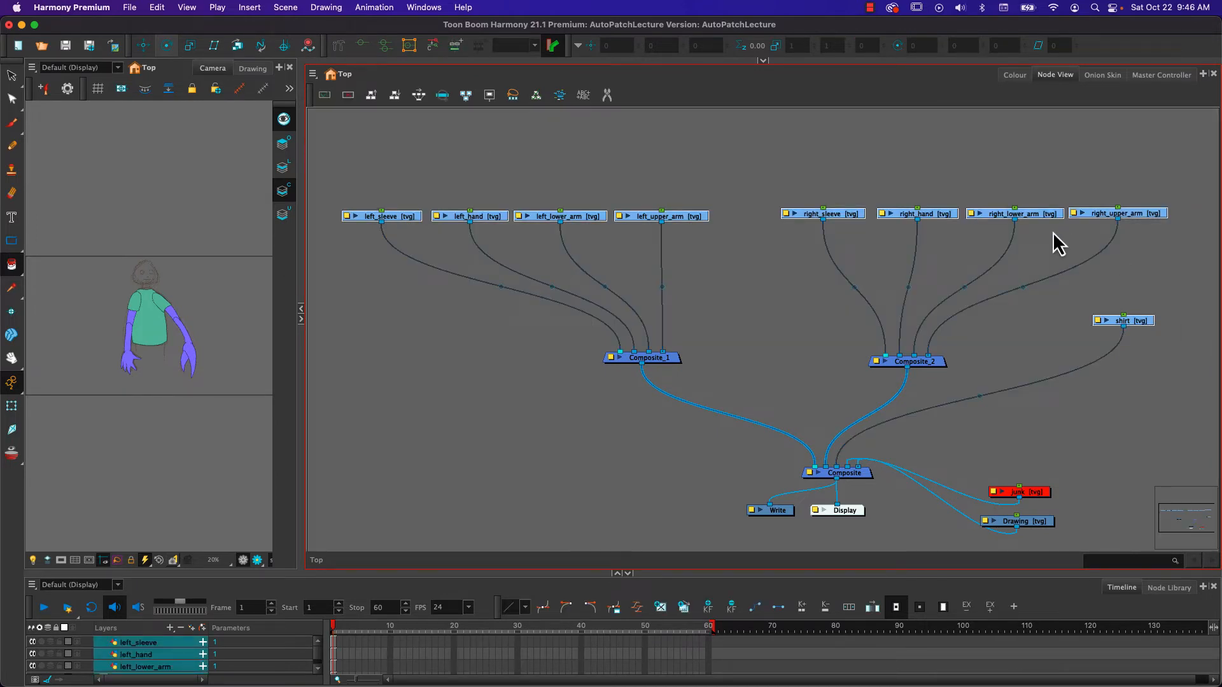
pyautogui.press('super+p')
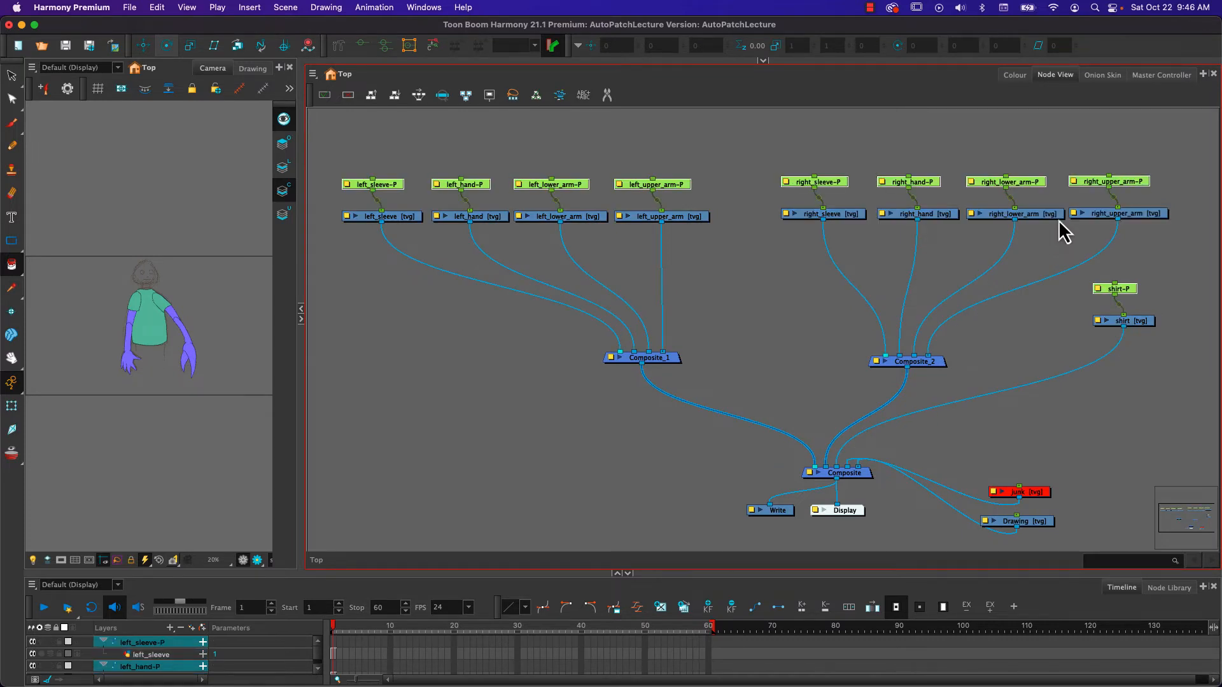
pyautogui.click(752, 250)
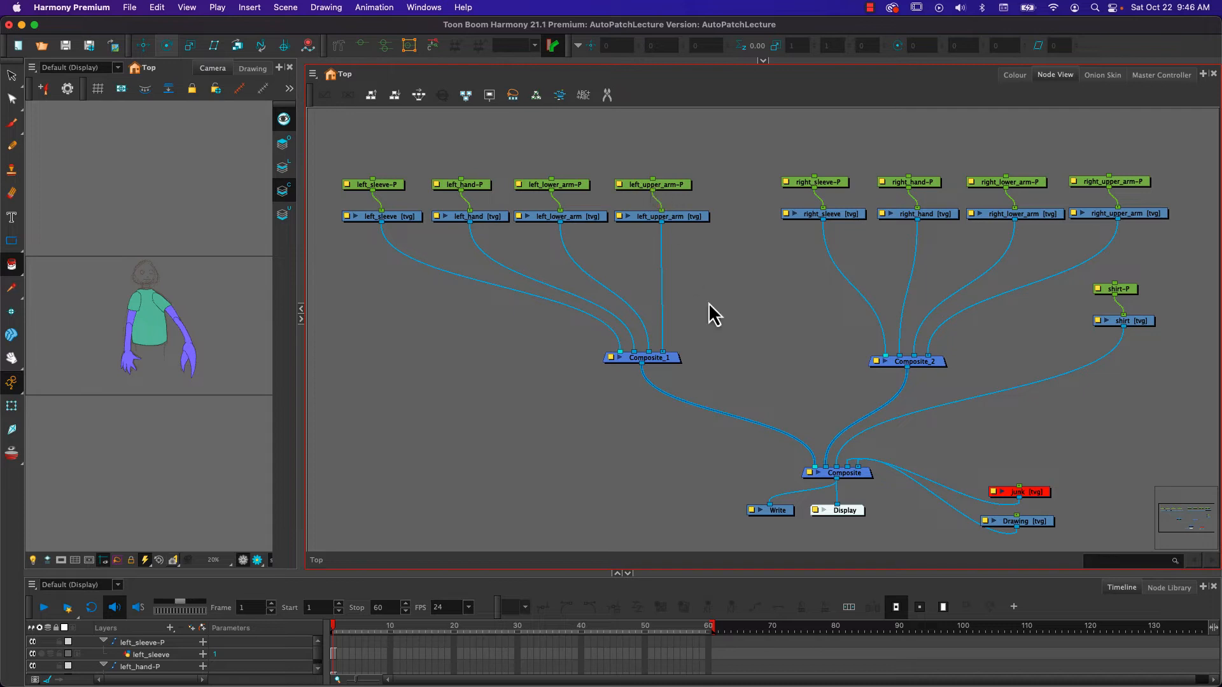
# - Add a parent peg centred above right_lower_arm-P, and connect it to right_hand-P as well
pyautogui.moveTo(742, 304); pyautogui.dragTo(742, 378)
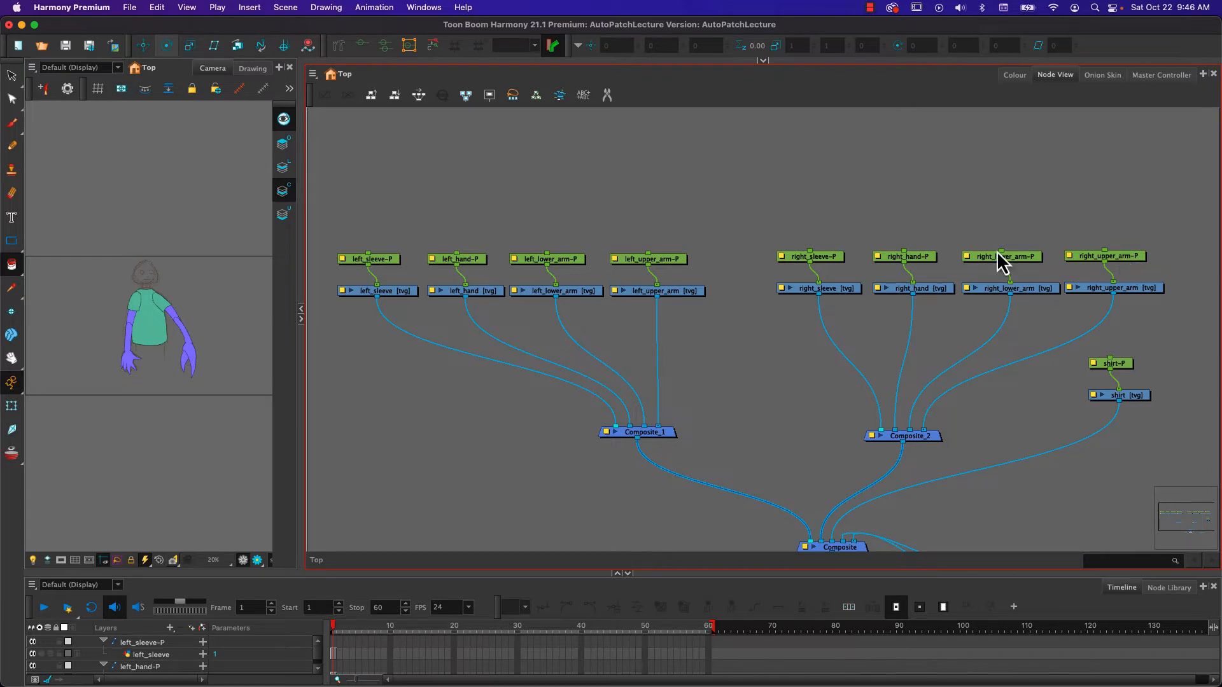
pyautogui.click(1021, 271)
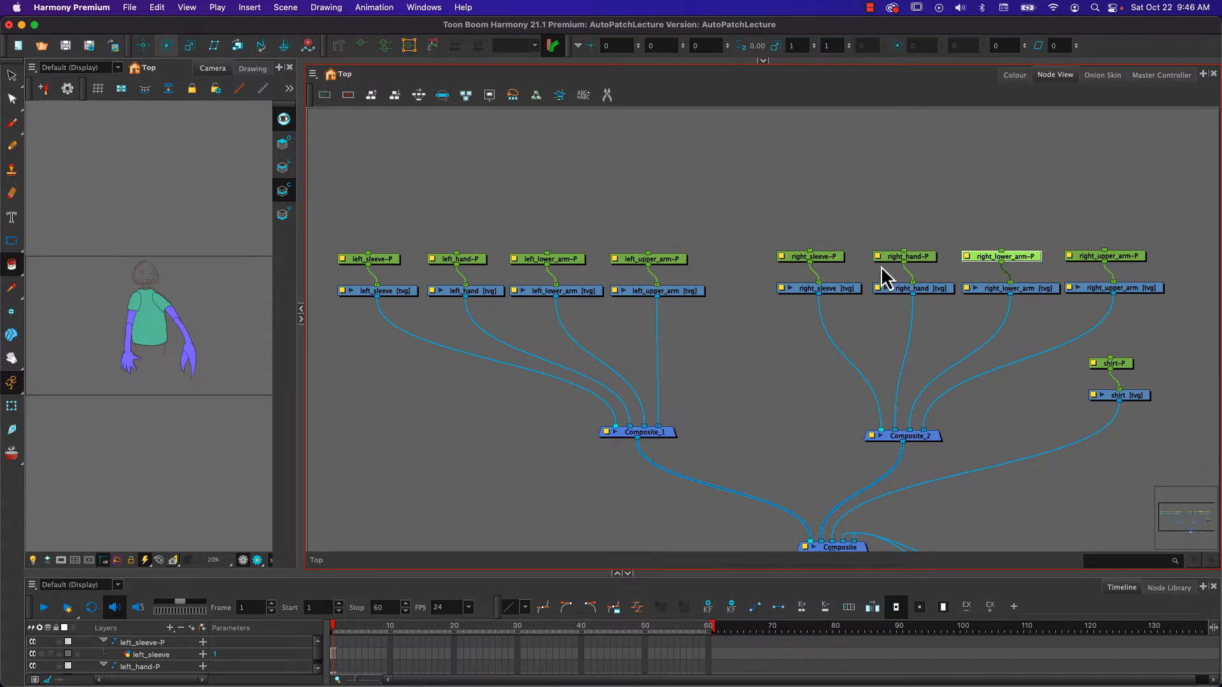
pyautogui.press('super+p')
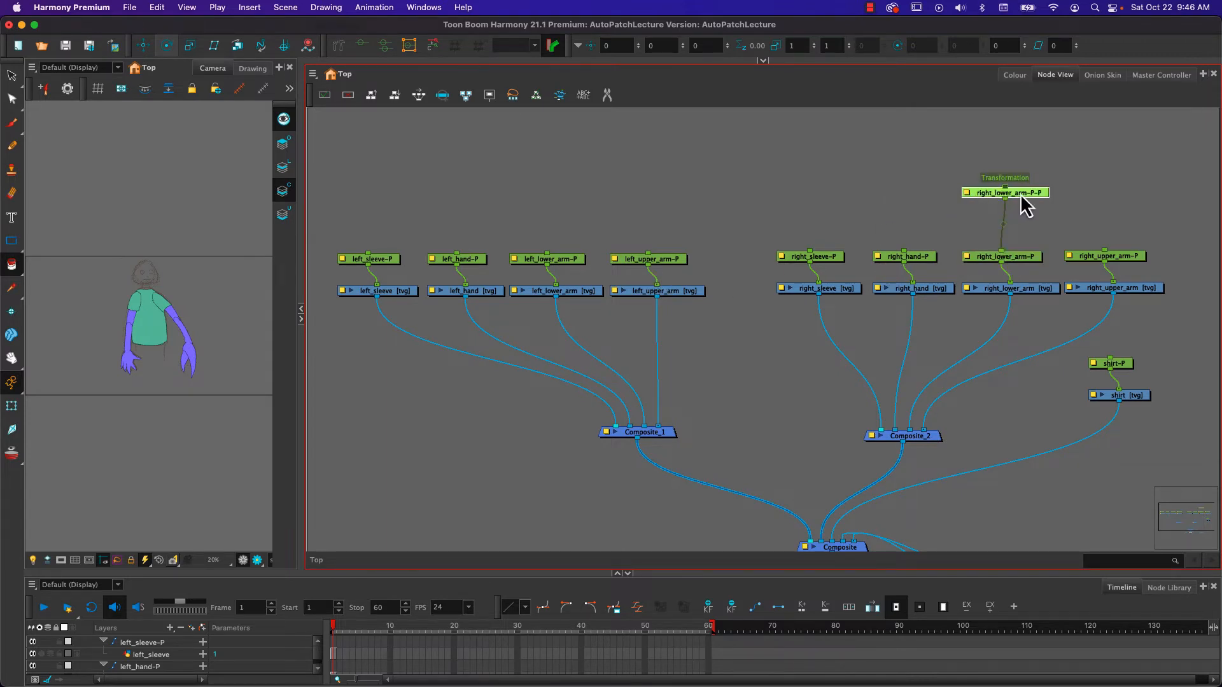
pyautogui.moveTo(1021, 194)
pyautogui.mouseDown()
pyautogui.moveTo(1016, 216)
pyautogui.moveTo(904, 252)
pyautogui.mouseUp()
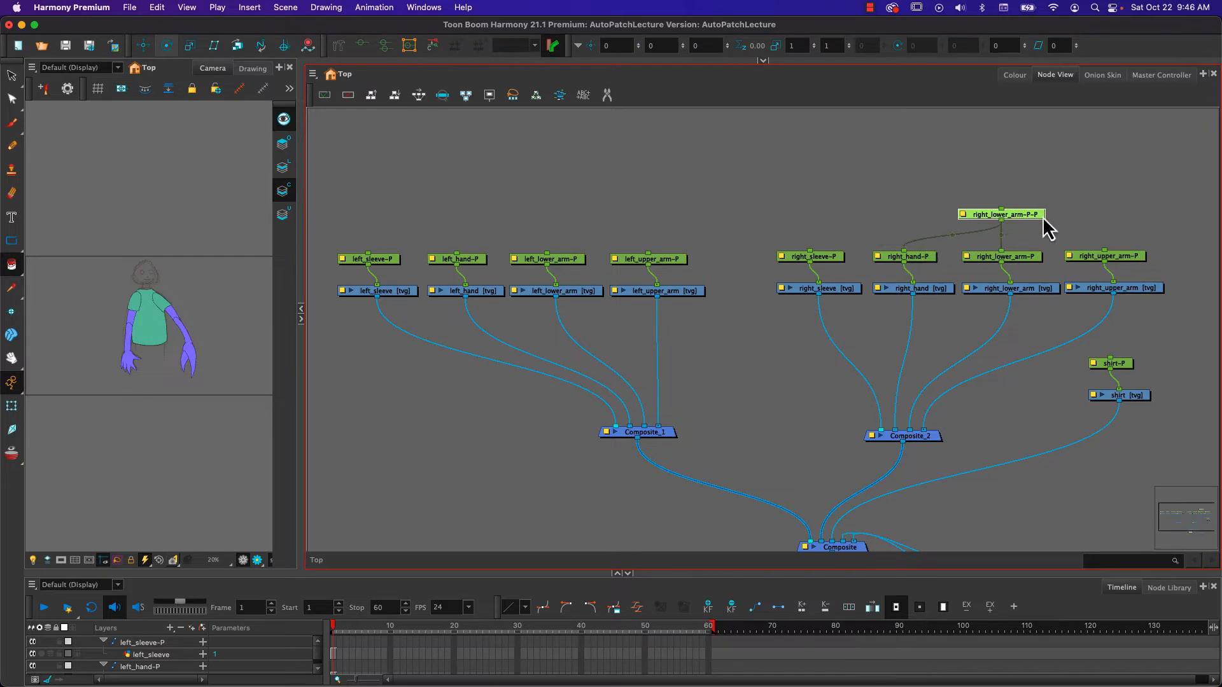
# - Add a parent peg above right_upper_arm-P, raise it, and connect it to the right lower arm's top peg and right_sleeve-P
pyautogui.click(1121, 258)
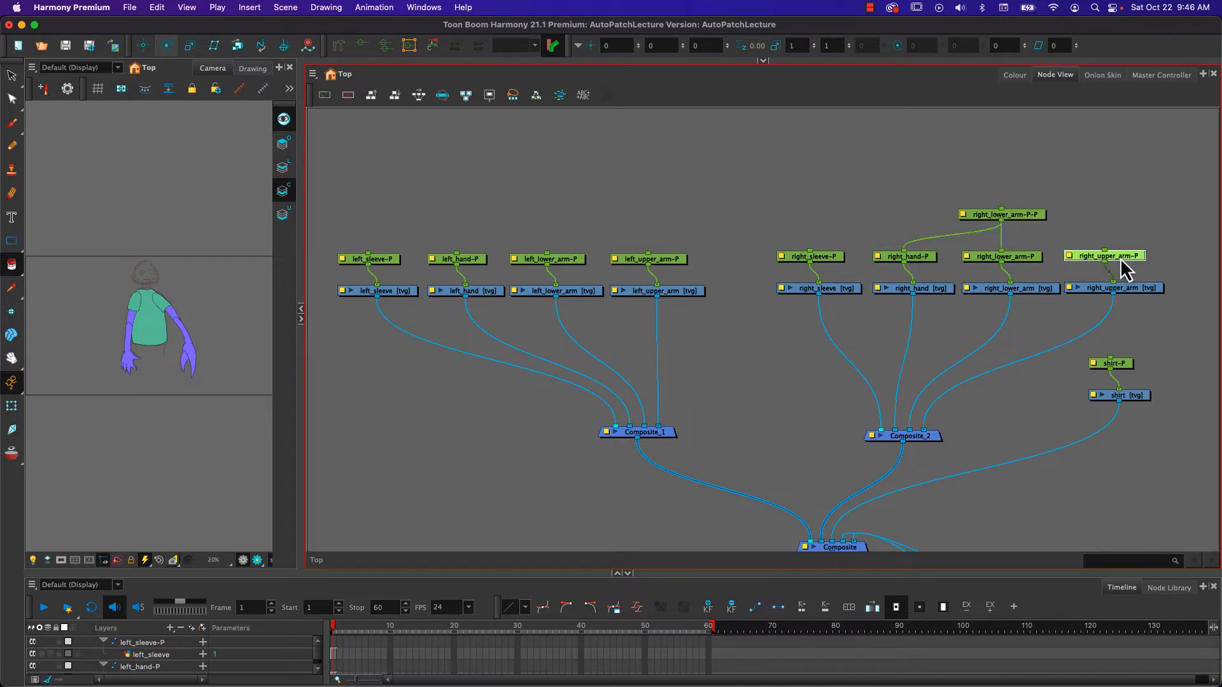
pyautogui.press('super+p')
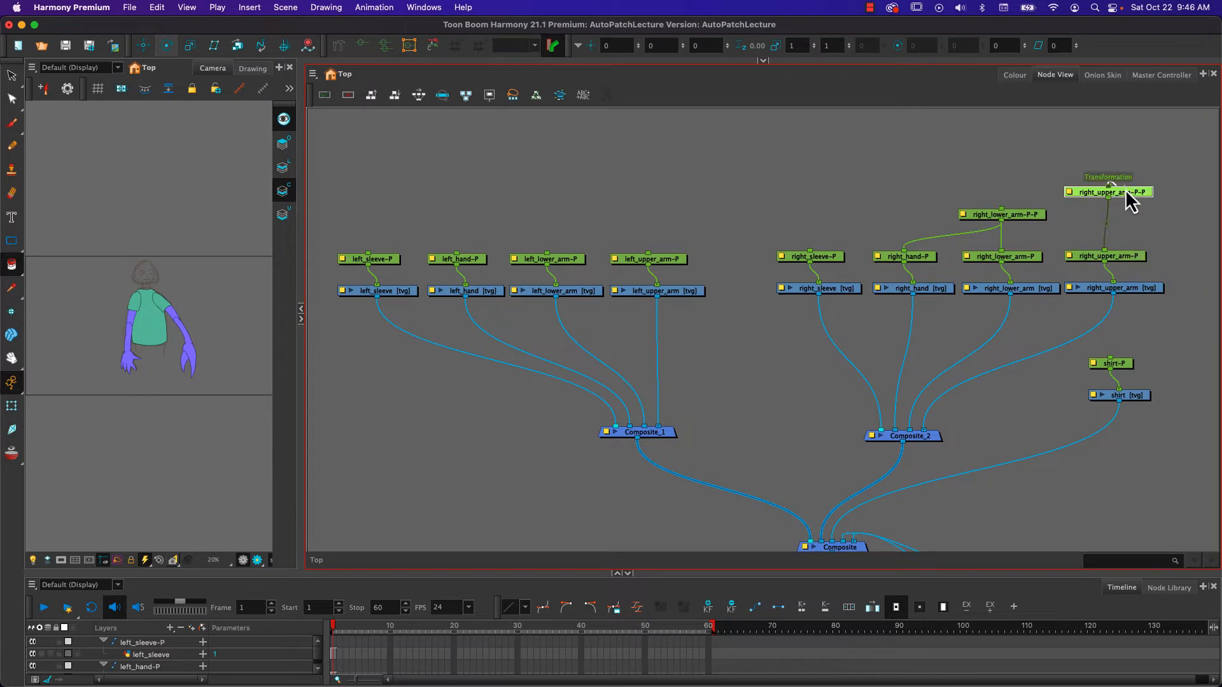
pyautogui.moveTo(1128, 189); pyautogui.dragTo(1001, 209)
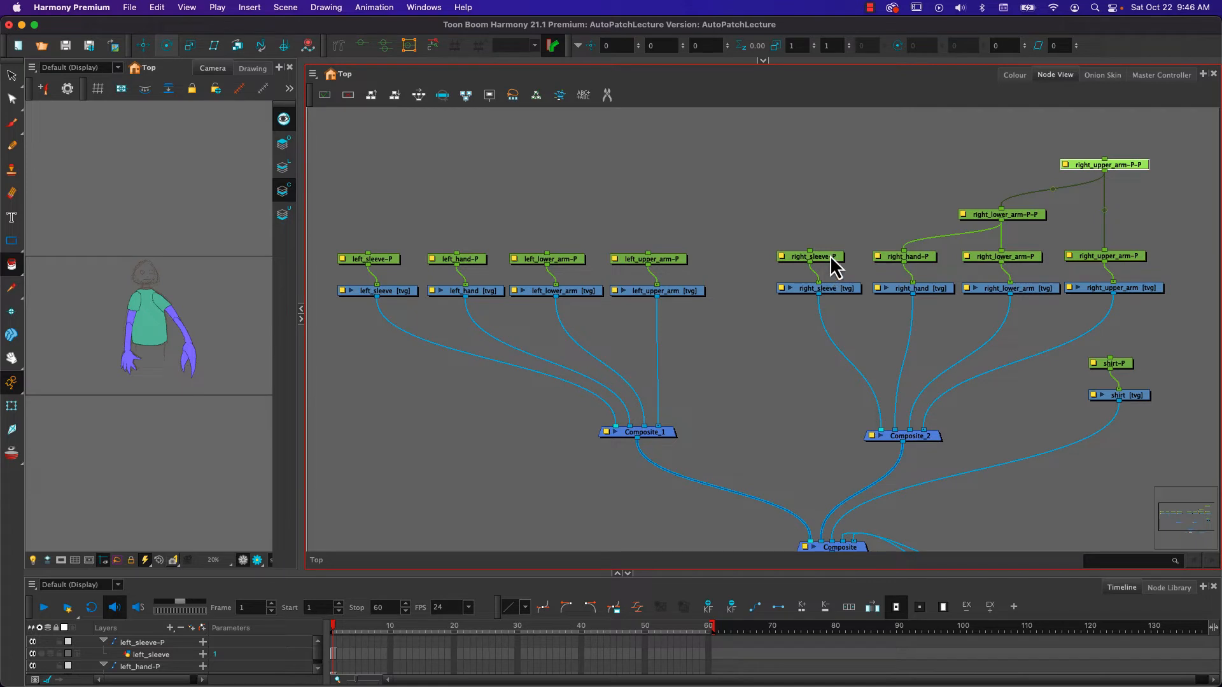
pyautogui.moveTo(1105, 173); pyautogui.dragTo(810, 253)
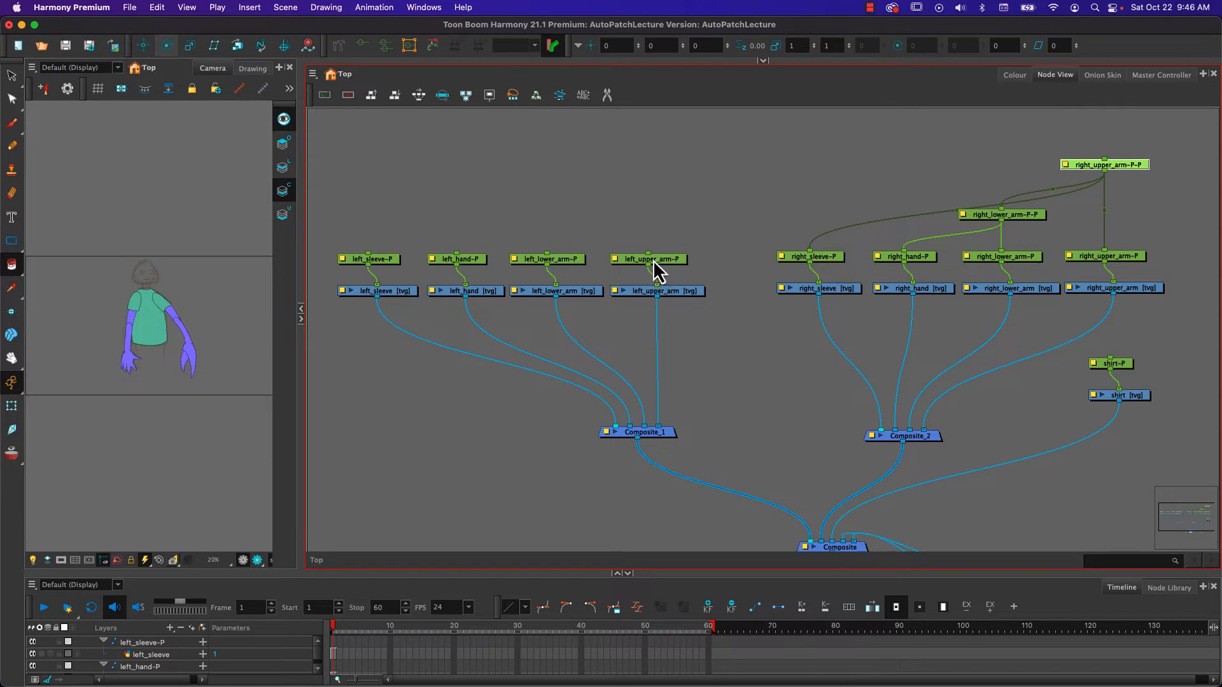
# - Add a parent peg to left_lower_arm-P and centre it closely above that peg
pyautogui.click(541, 261)
pyautogui.press('super+p')
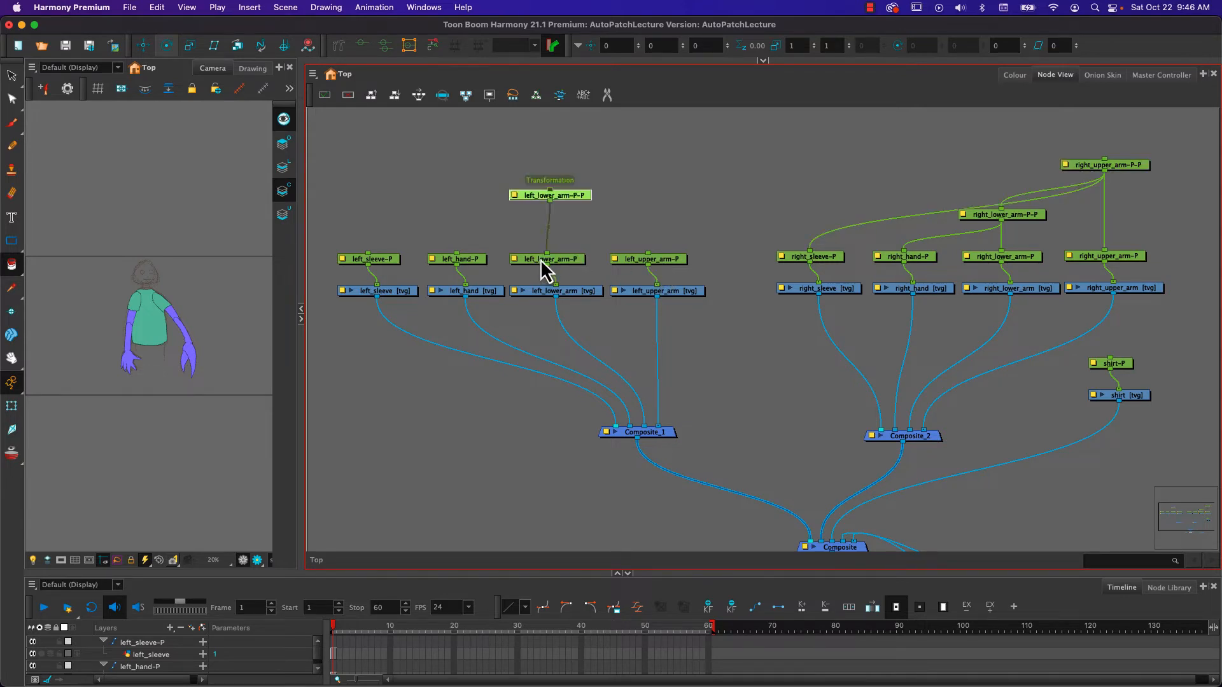
pyautogui.moveTo(551, 201)
pyautogui.mouseDown()
pyautogui.moveTo(553, 217)
pyautogui.moveTo(564, 201)
pyautogui.moveTo(563, 219)
pyautogui.mouseUp()
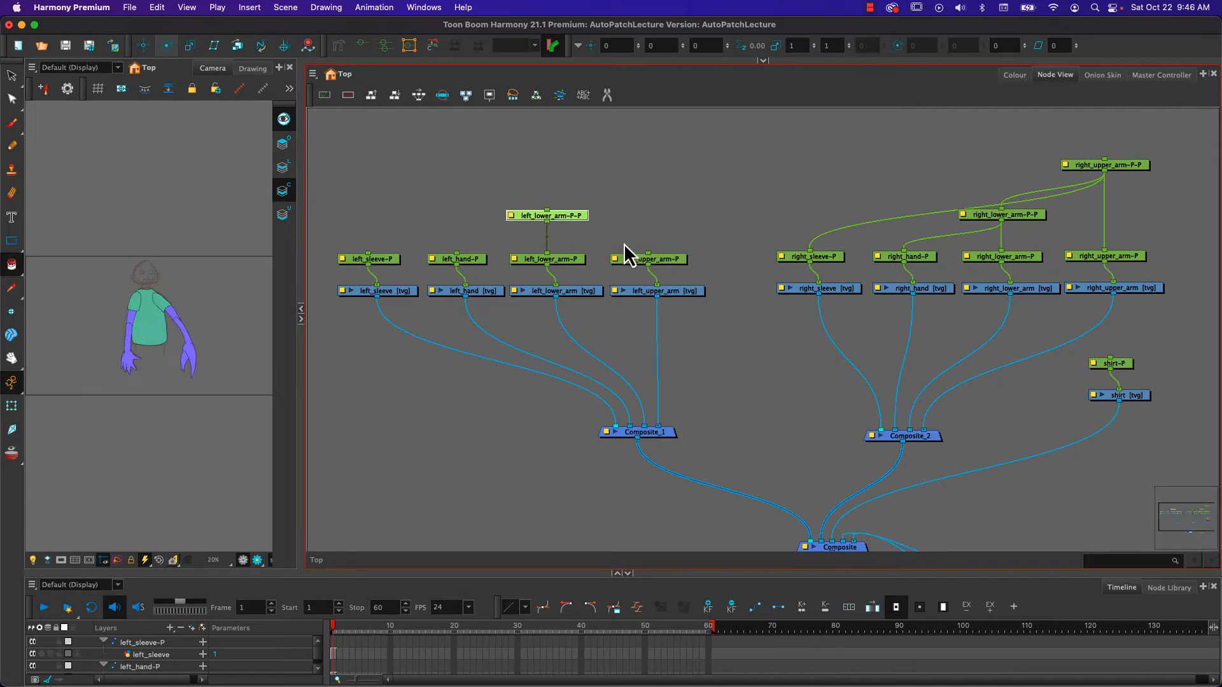
# - Add a parent peg above left_upper_arm-P, raise it, and connect it to the left lower arm's top peg and left_sleeve-P
pyautogui.click(658, 262)
pyautogui.press('super+p')
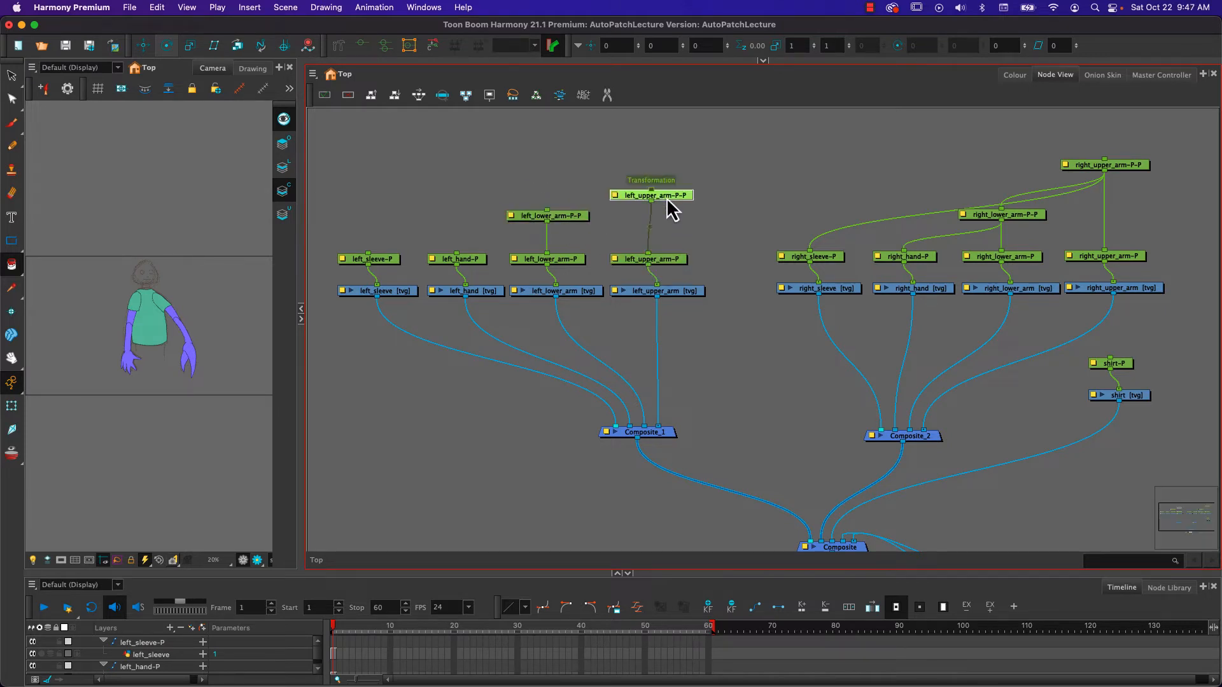
pyautogui.moveTo(664, 198); pyautogui.dragTo(551, 215)
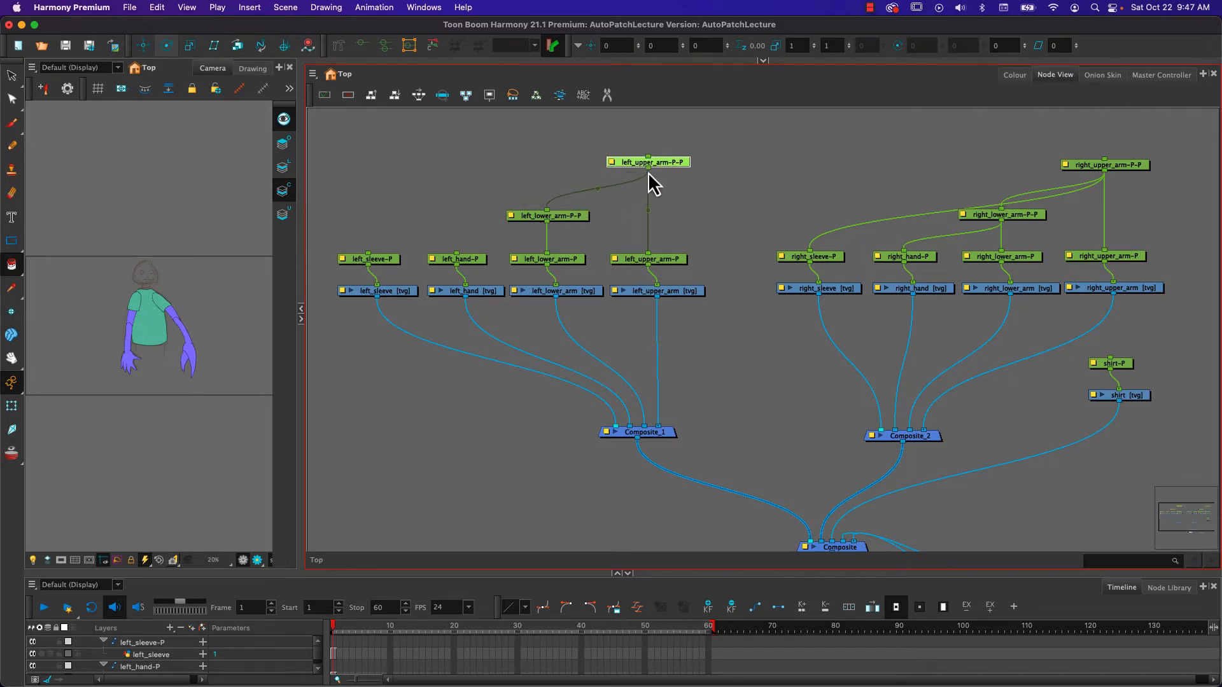
pyautogui.moveTo(648, 169); pyautogui.dragTo(370, 247)
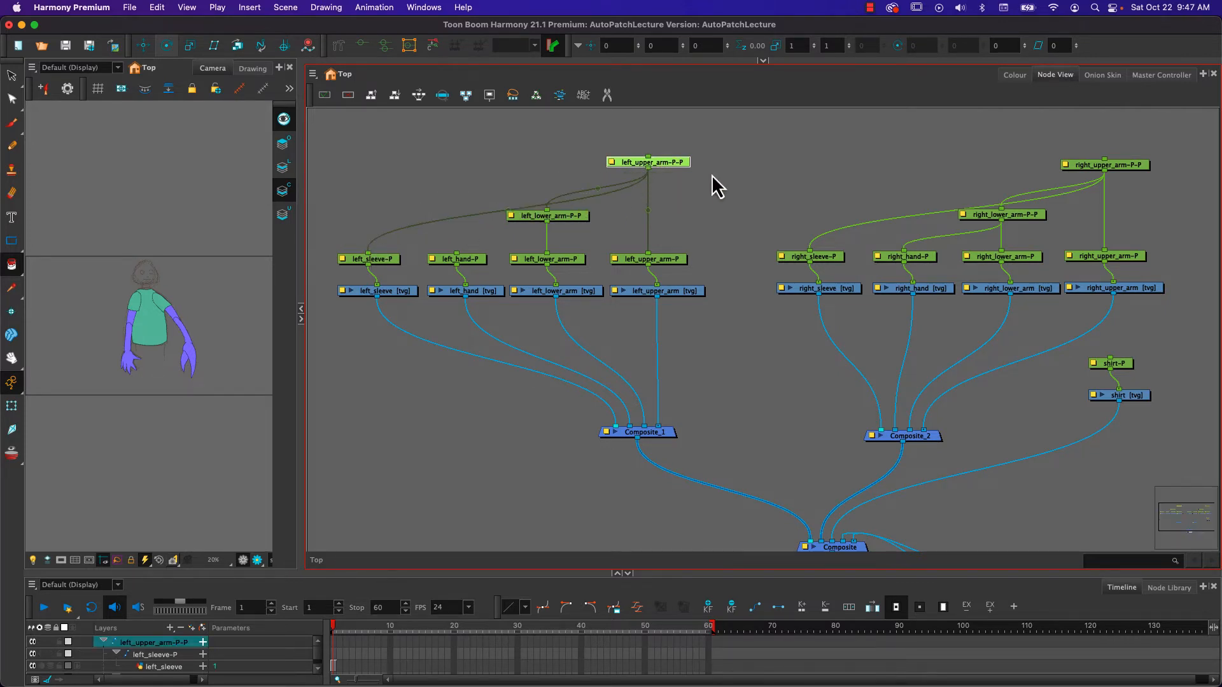
# - Move the shirt drawing and its peg up beside the right arm nodes, level with the arm drawings
pyautogui.click(1124, 368)
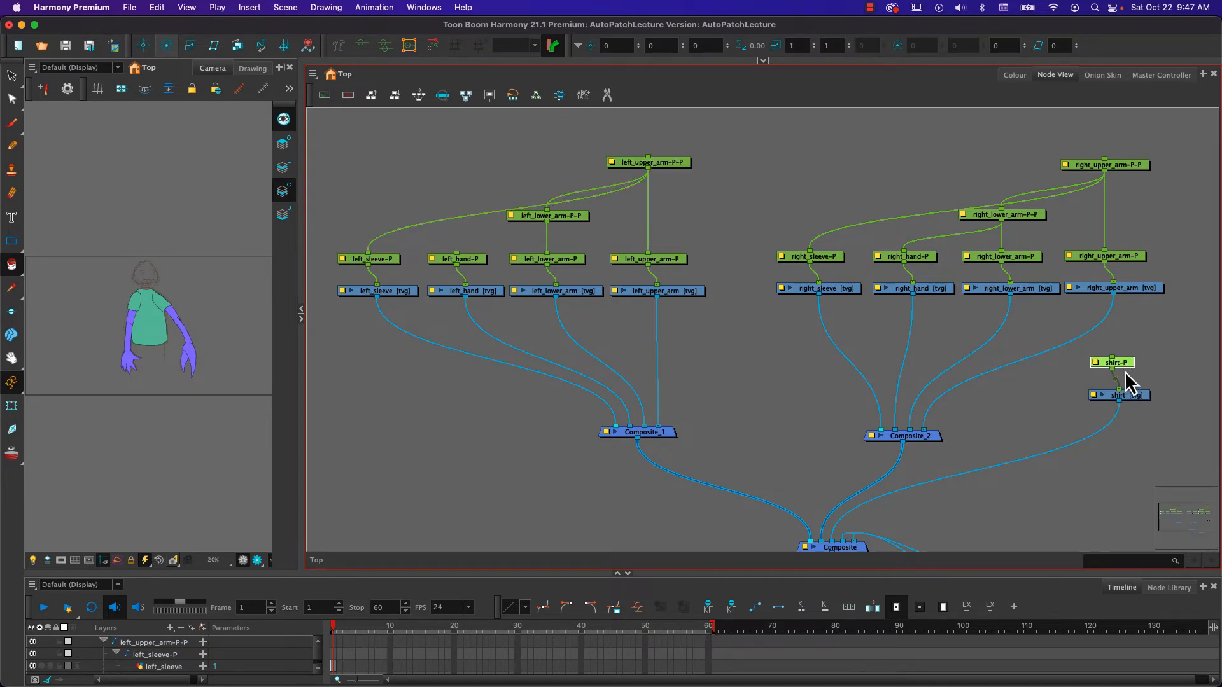
pyautogui.keyDown('shift'); pyautogui.click(1140, 399); pyautogui.keyUp('shift')
pyautogui.moveTo(1140, 399); pyautogui.dragTo(1124, 264)
pyautogui.click(1127, 261)
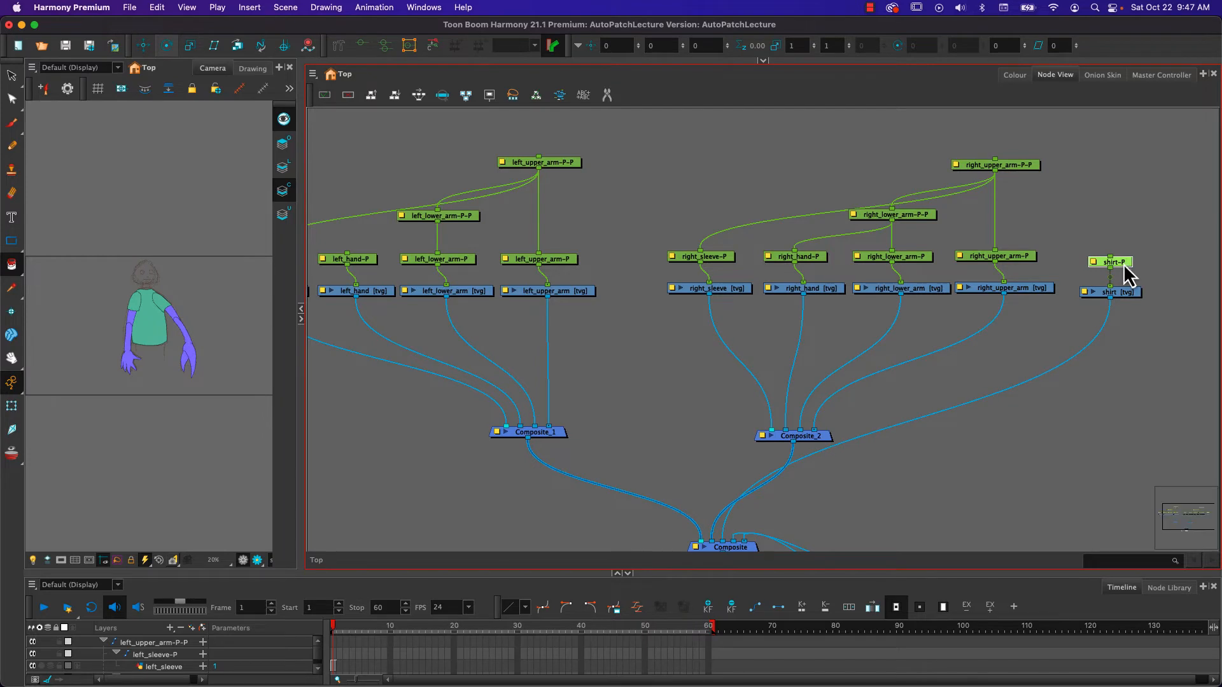
# - Add a master peg centred above both arms and connect it to right_upper_arm-P-P, shirt-P and left_upper_arm-P-P
pyautogui.click(664, 182)
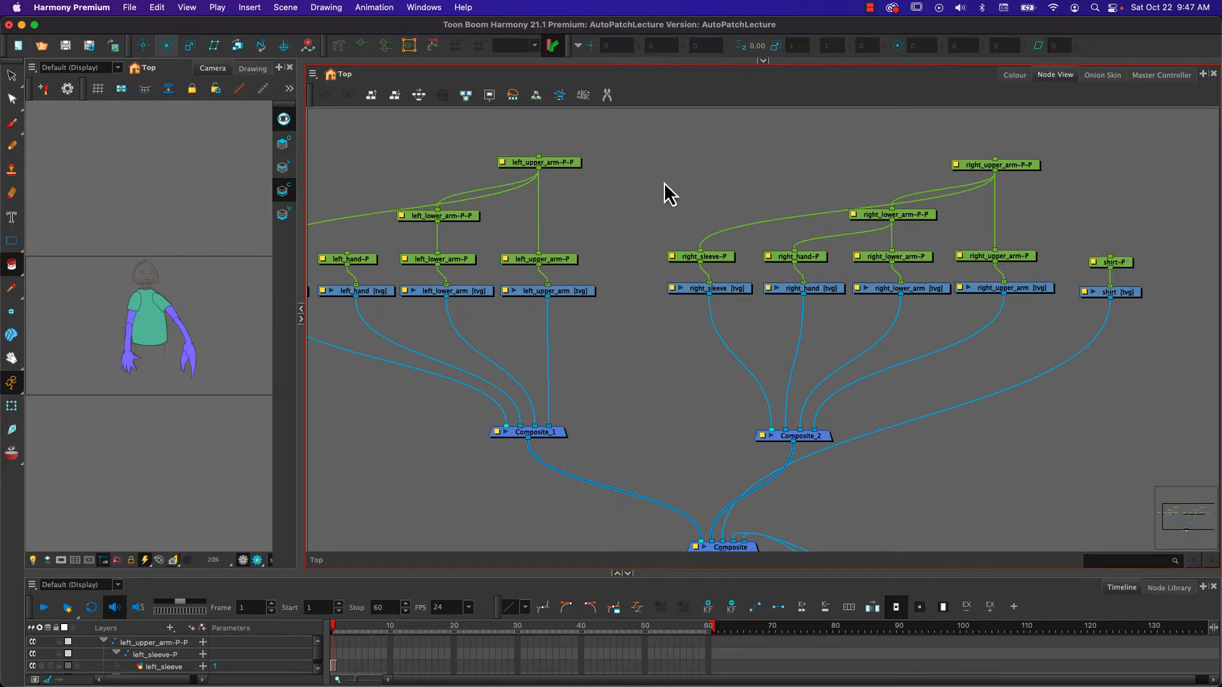
pyautogui.press('super+p')
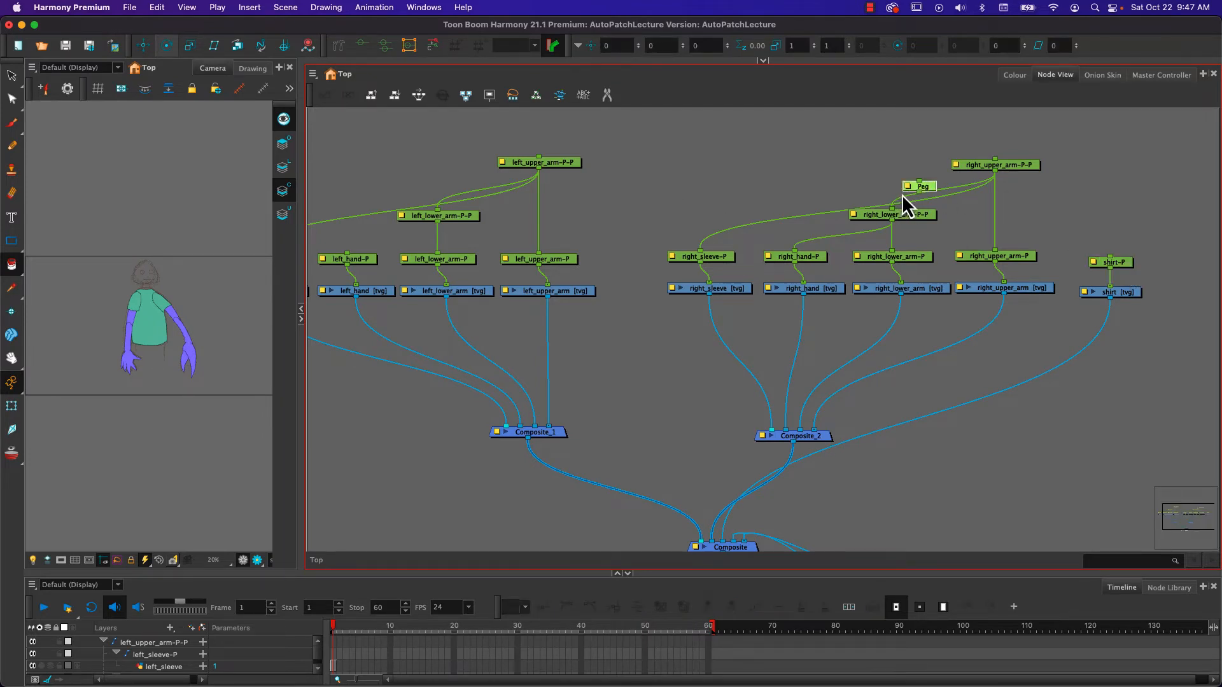
pyautogui.moveTo(929, 184); pyautogui.dragTo(995, 159)
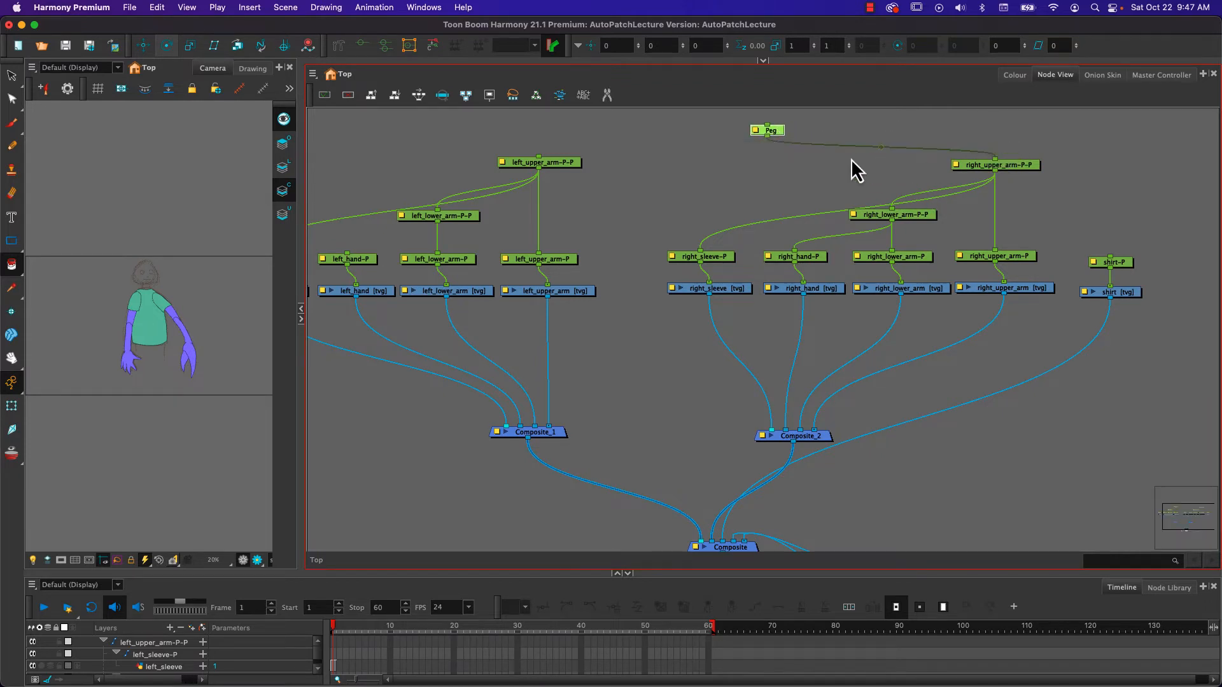
pyautogui.moveTo(778, 139); pyautogui.dragTo(1111, 255)
pyautogui.moveTo(767, 137); pyautogui.dragTo(537, 219)
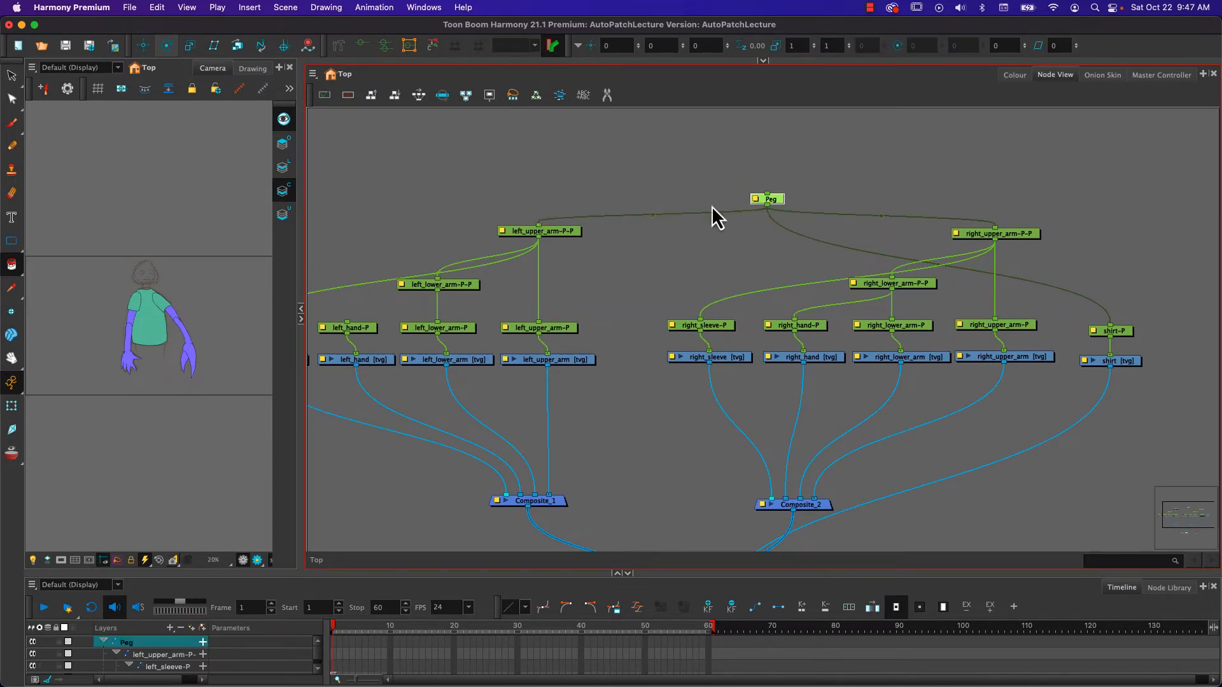
pyautogui.moveTo(778, 203); pyautogui.dragTo(762, 162)
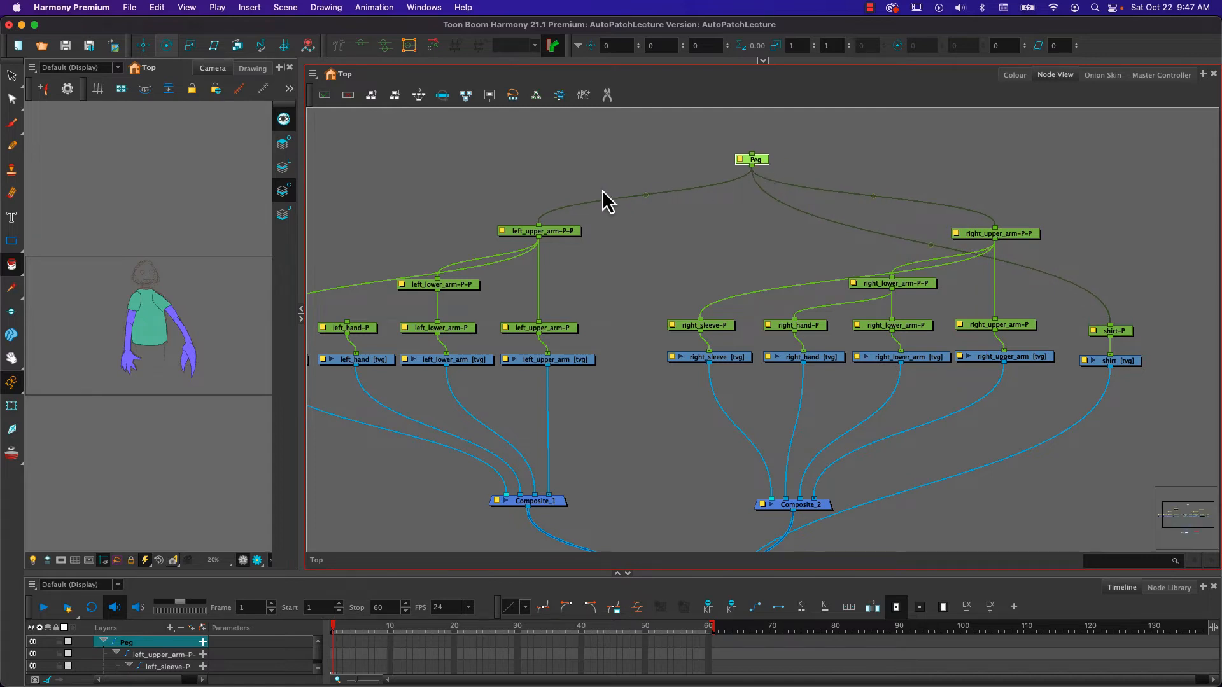
# - Use the Rotate tool to lower the master peg's pivot to the bottom of the shirt near the waist
pyautogui.click(164, 45)
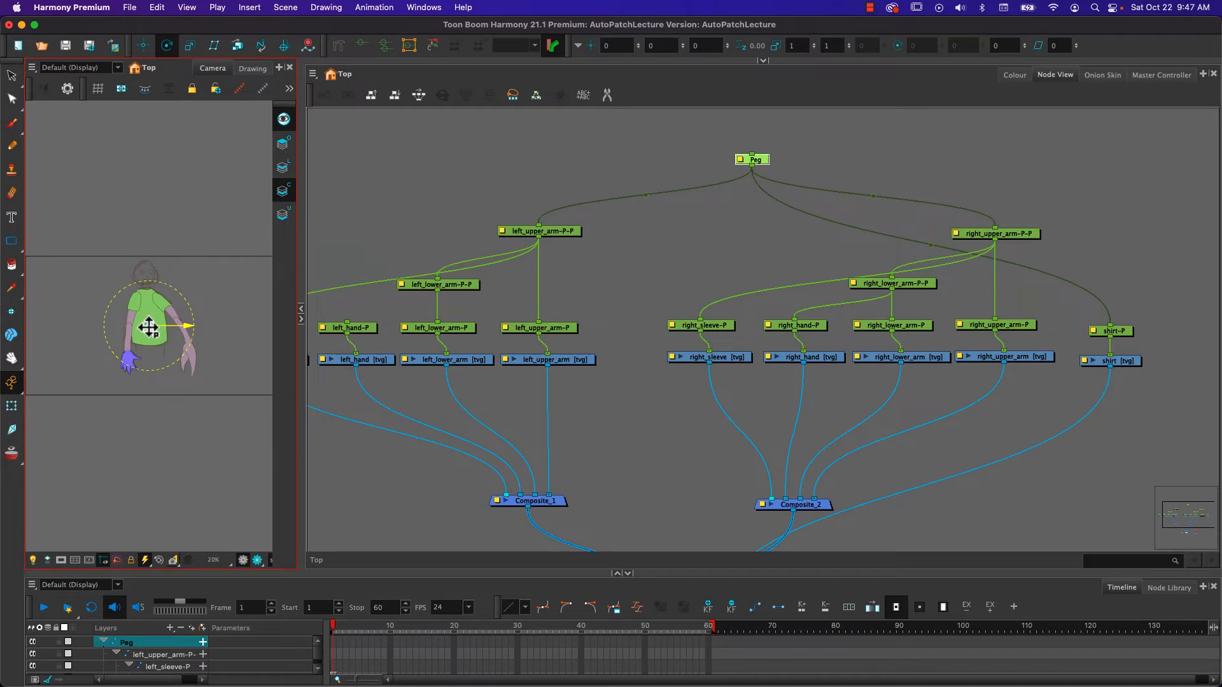
pyautogui.scroll(3, 150, 322)
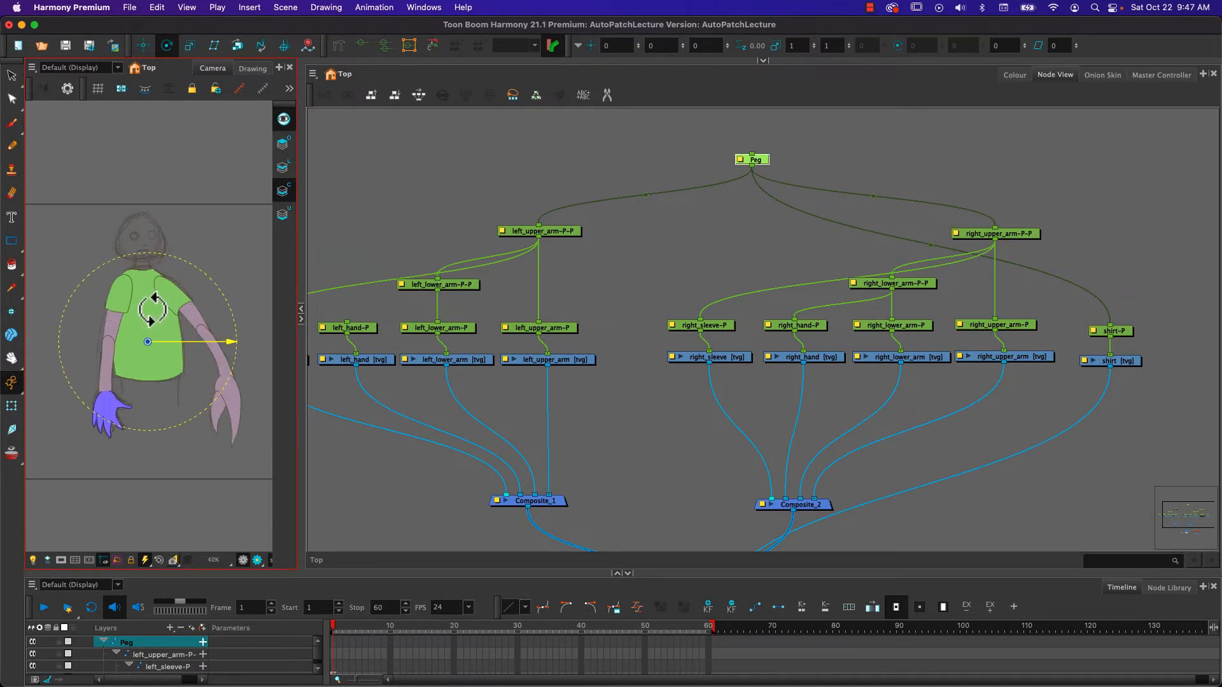
pyautogui.scroll(1, 152, 310)
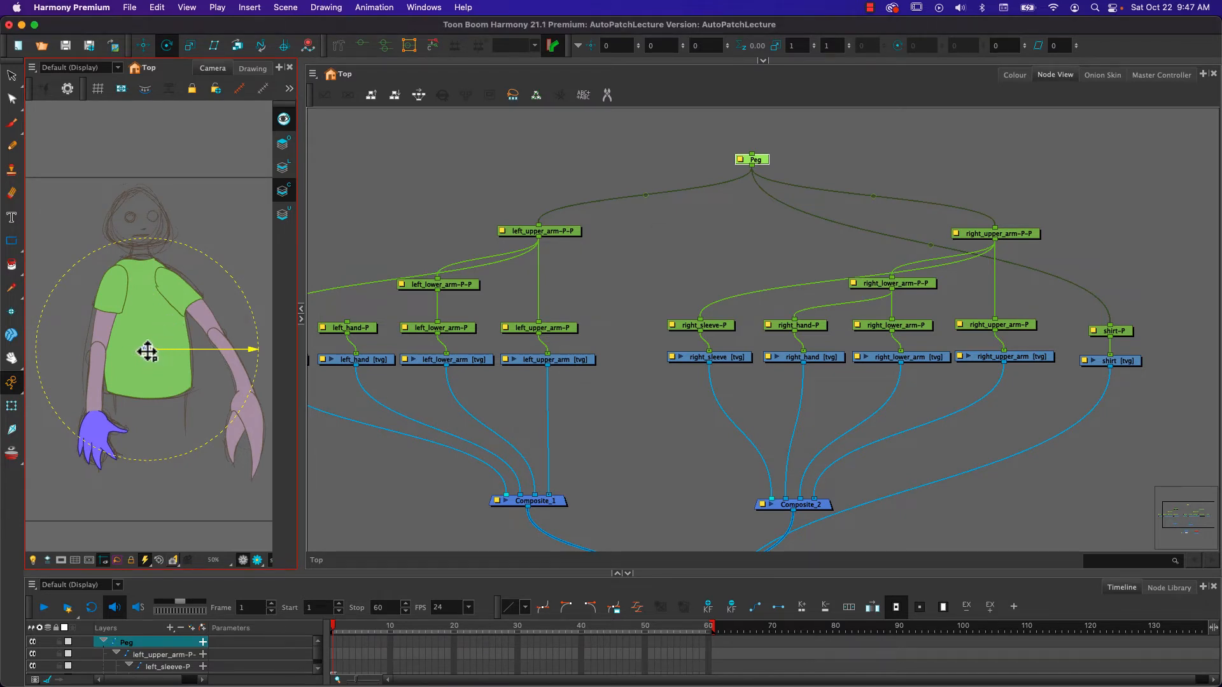
pyautogui.moveTo(147, 350)
pyautogui.mouseDown()
pyautogui.moveTo(150, 390)
pyautogui.moveTo(147, 378)
pyautogui.mouseUp()
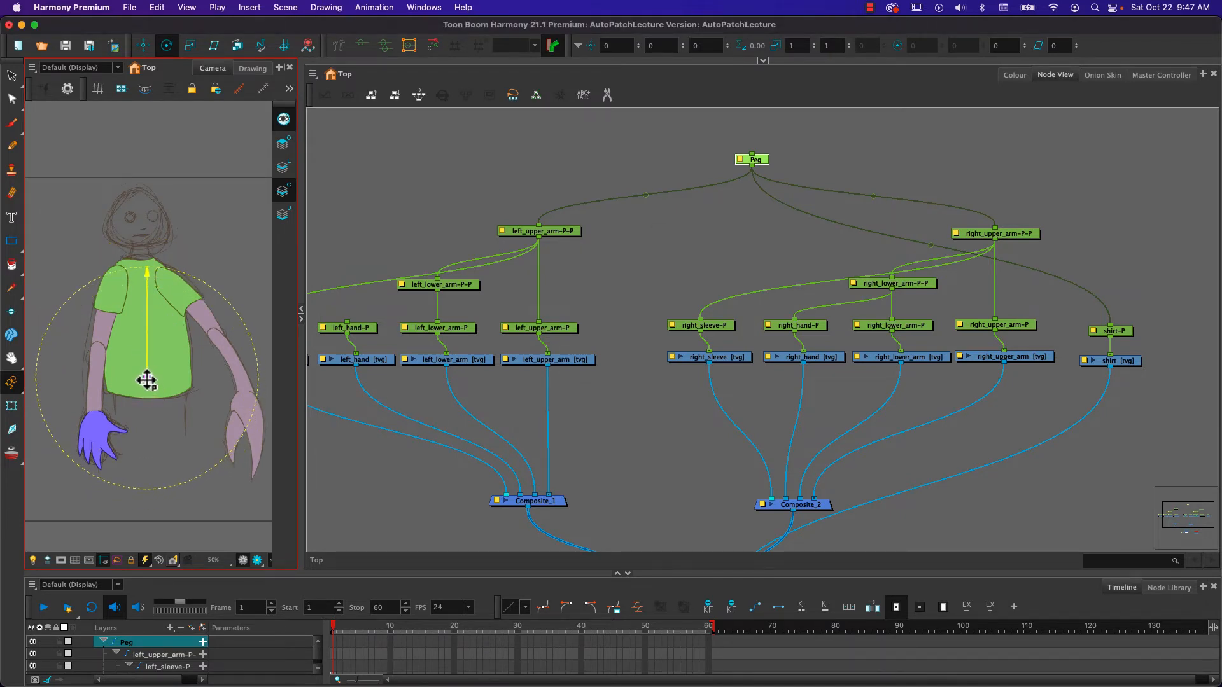
# - Lower shirt-P's pivot to the bottom centre of the shirt
pyautogui.click(1023, 294)
pyautogui.click(1120, 331)
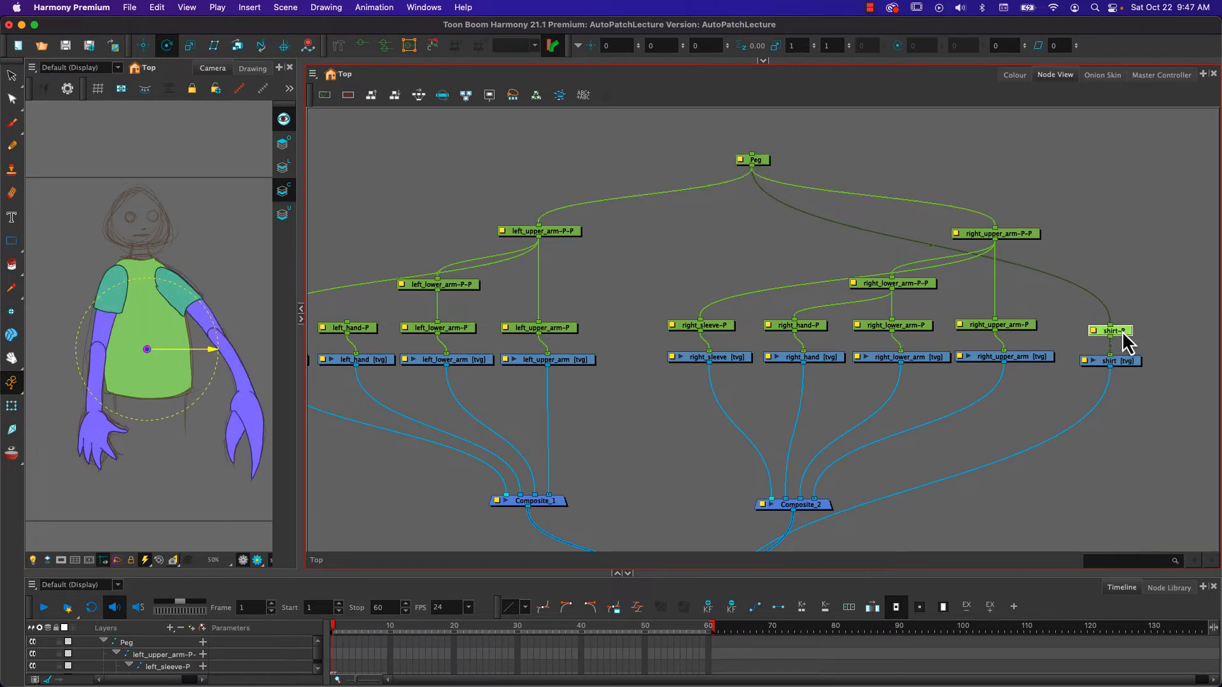
pyautogui.moveTo(147, 349); pyautogui.dragTo(148, 383)
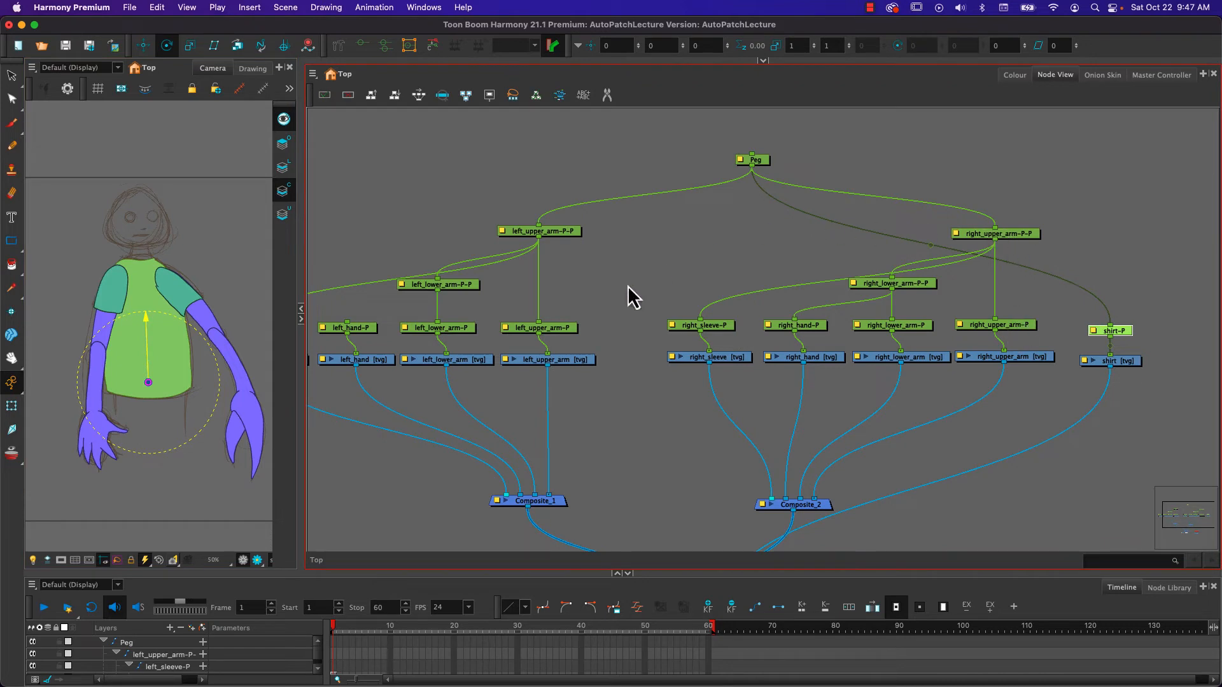
# - Place right_hand-P's pivot at the right wrist
pyautogui.click(717, 326)
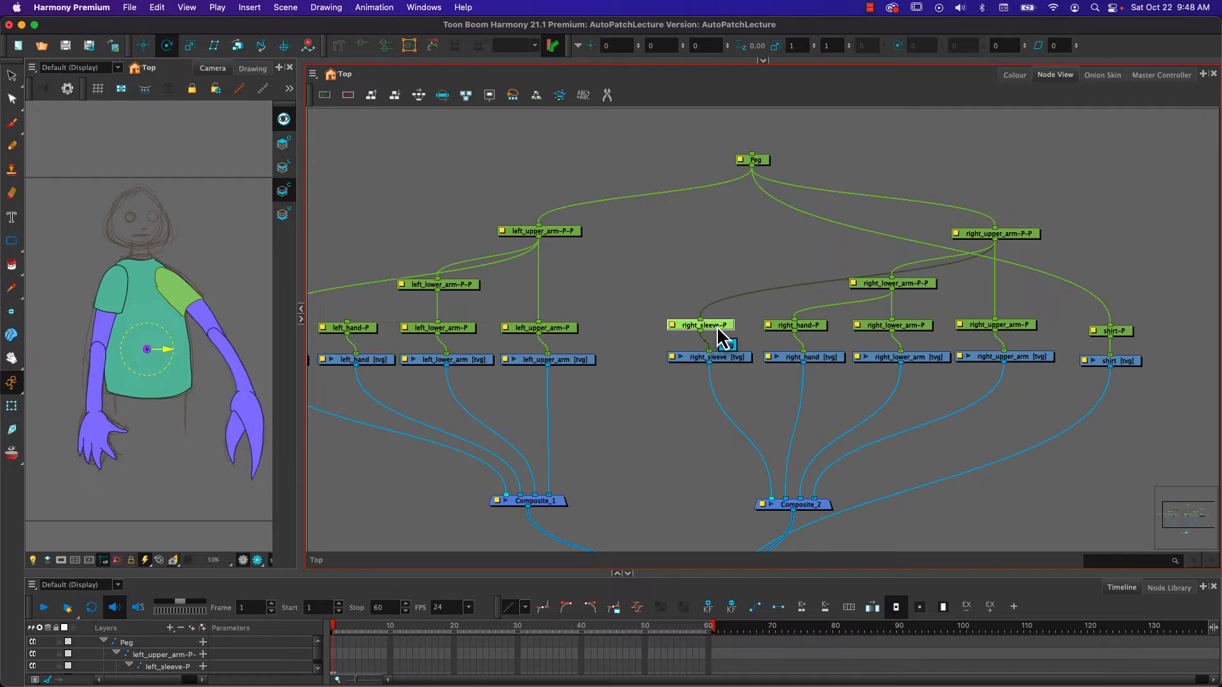
pyautogui.click(1019, 234)
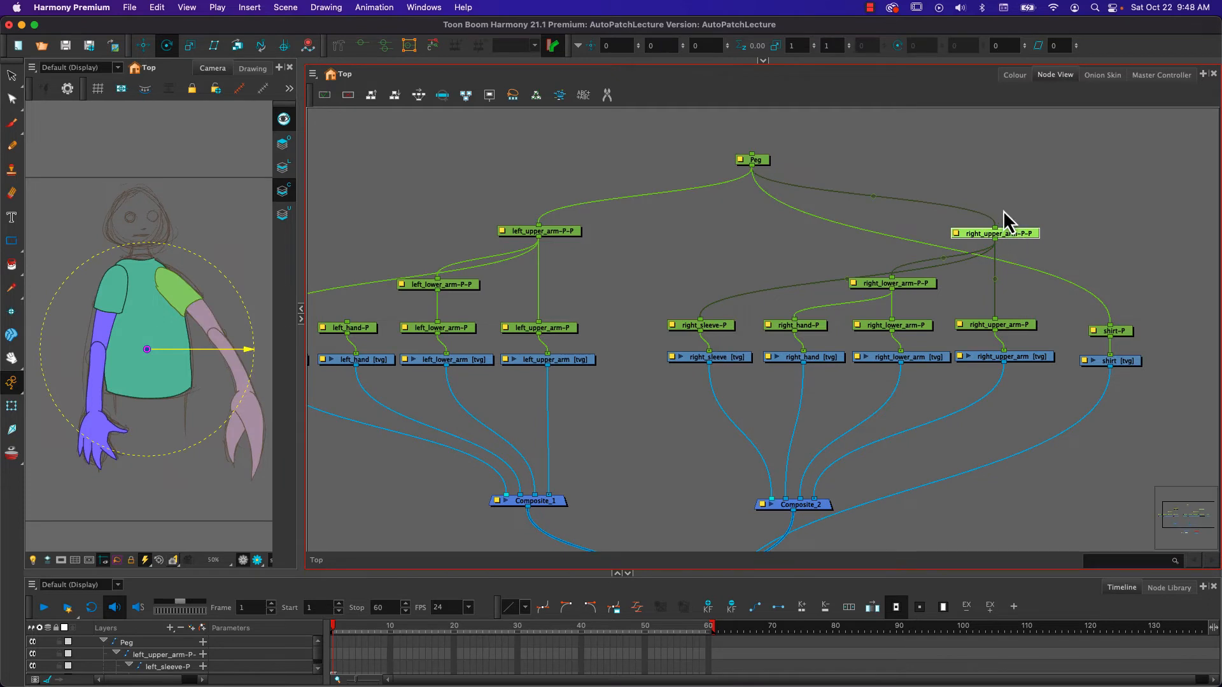
pyautogui.click(818, 326)
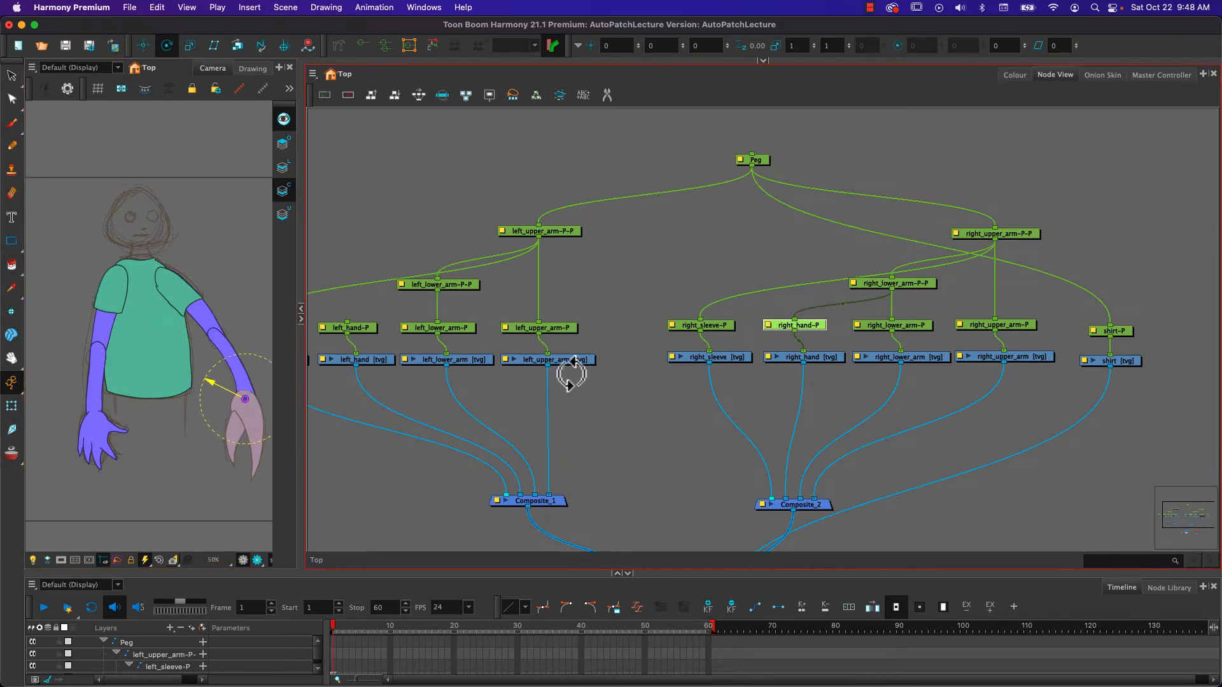
# - Select right_lower_arm-P and its parent peg together and place their pivots at the right elbow
pyautogui.click(914, 326)
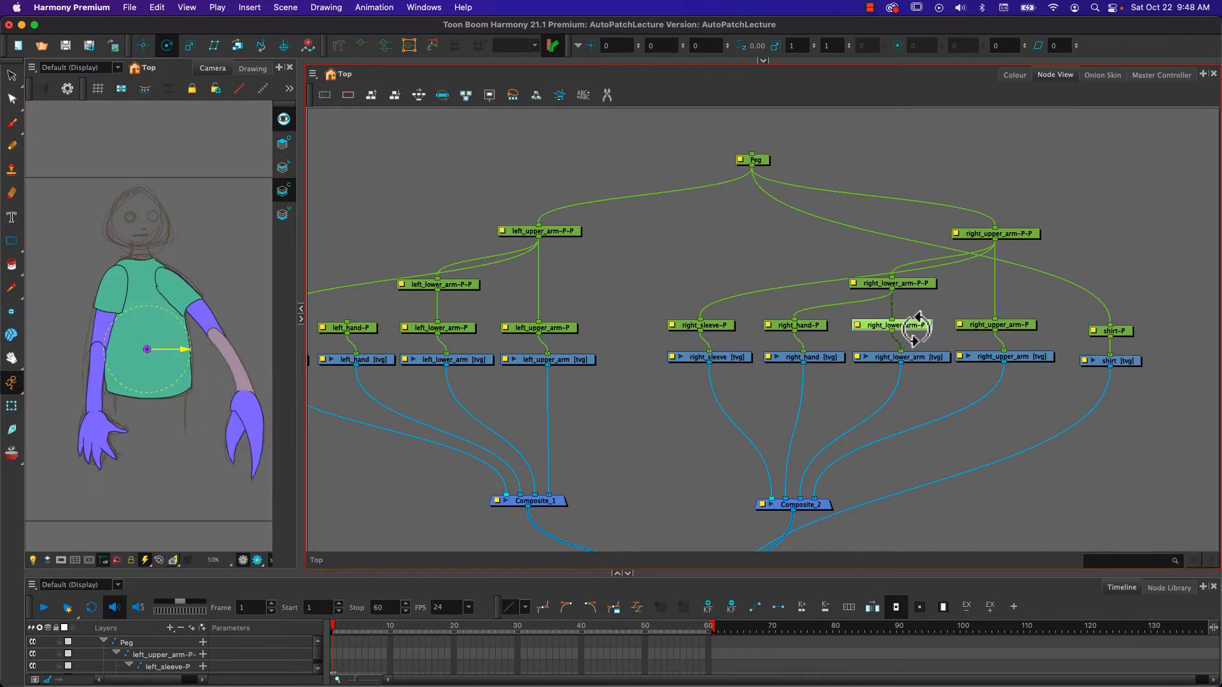
pyautogui.click(916, 284)
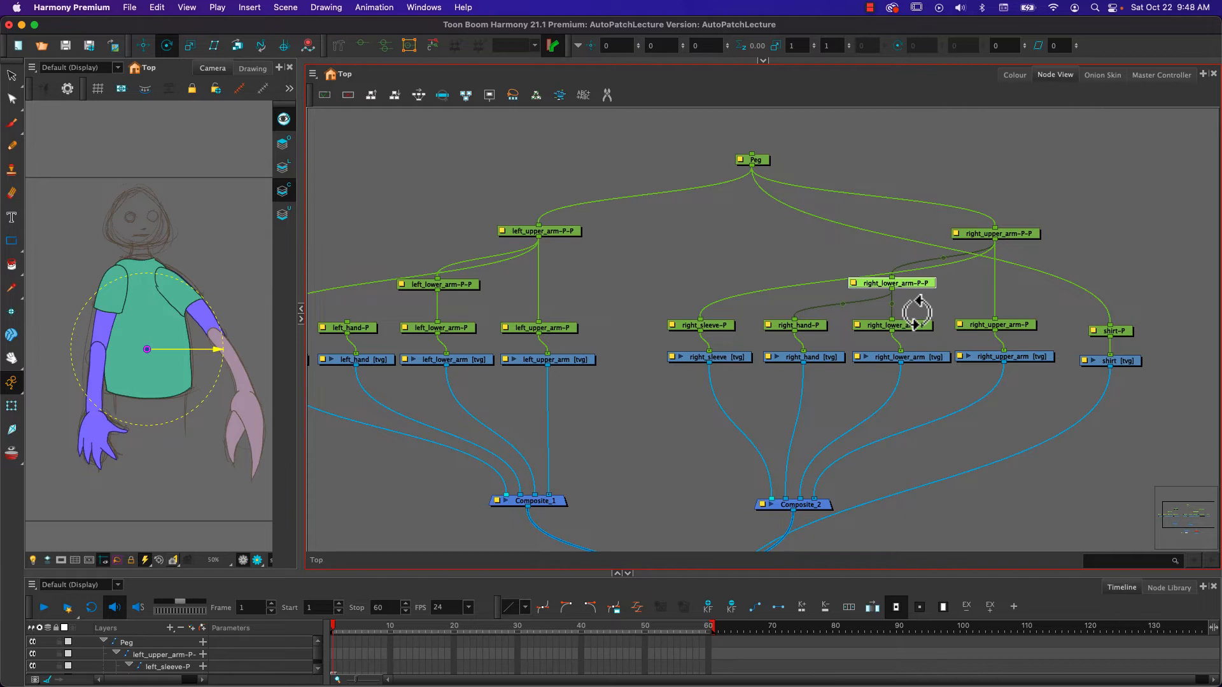
pyautogui.keyDown('shift'); pyautogui.click(908, 325); pyautogui.keyUp('shift')
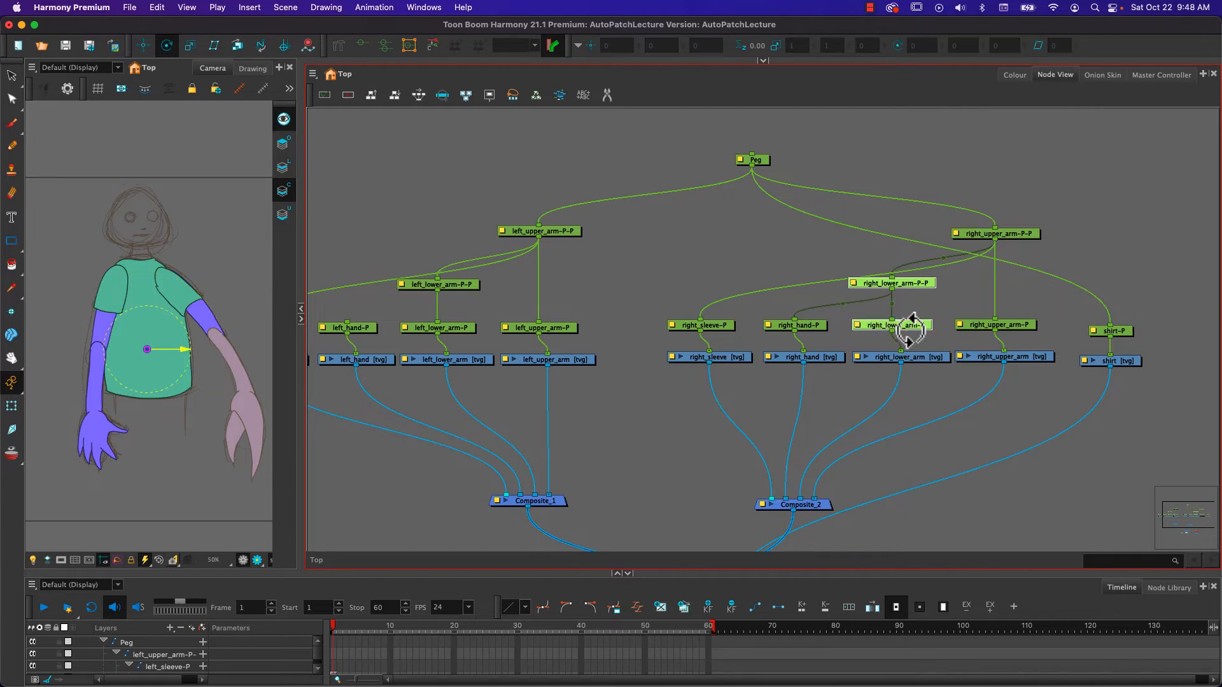
pyautogui.moveTo(927, 338); pyautogui.dragTo(933, 275)
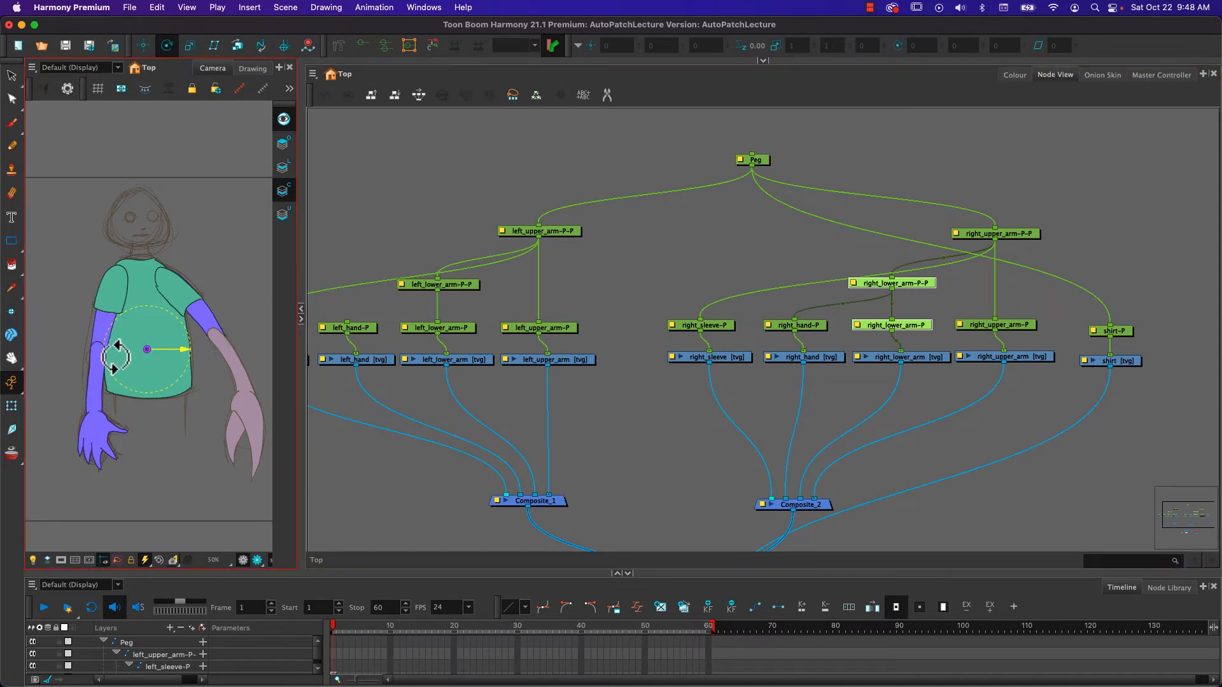
pyautogui.moveTo(148, 349); pyautogui.dragTo(216, 334)
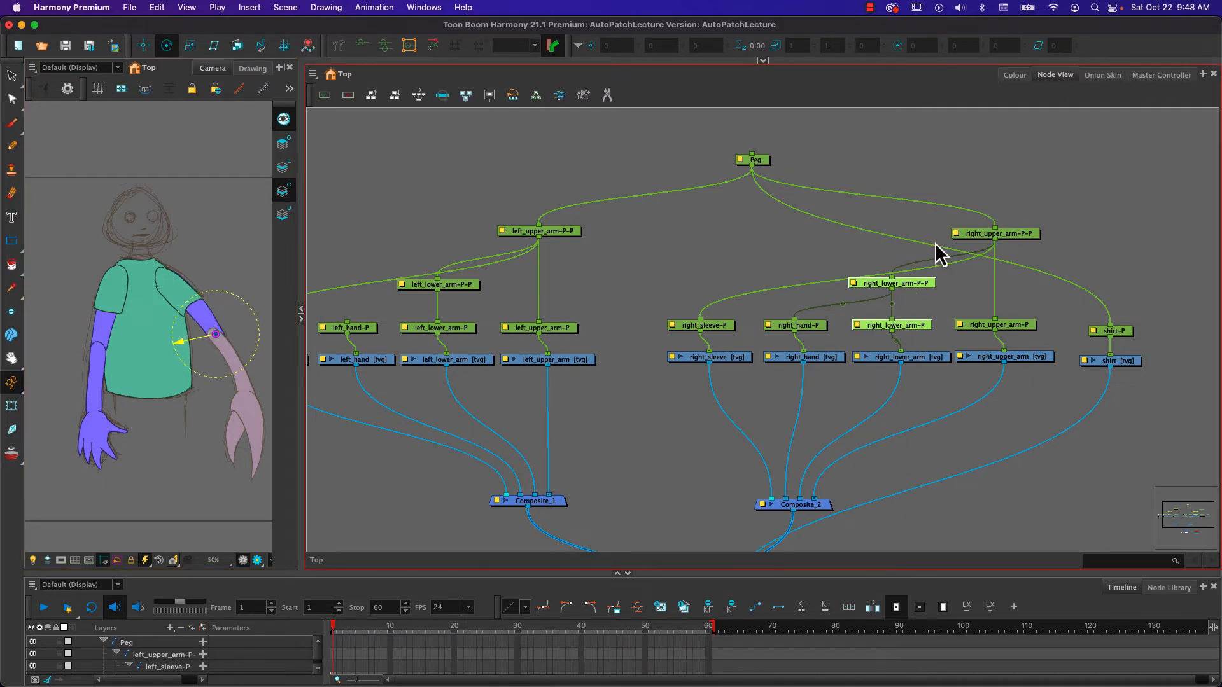
# - Place the shared pivot of right_upper_arm-P, its parent peg and right_sleeve-P at the right shoulder
pyautogui.click(1024, 338)
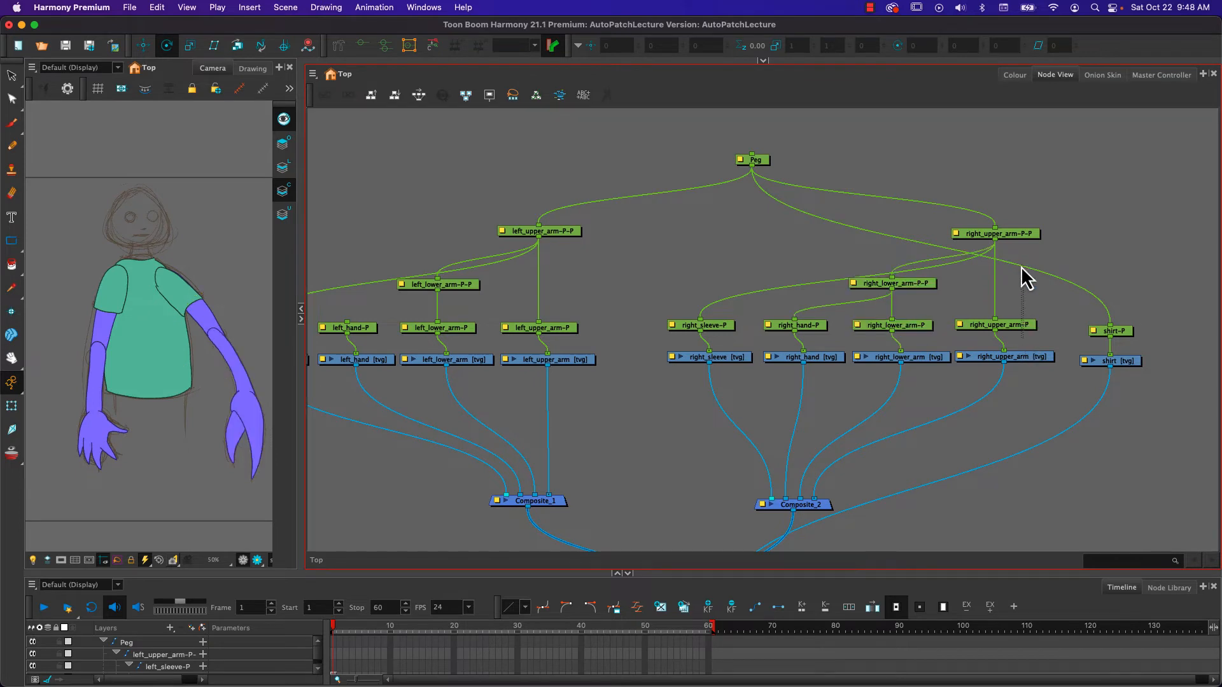
pyautogui.click(1017, 235)
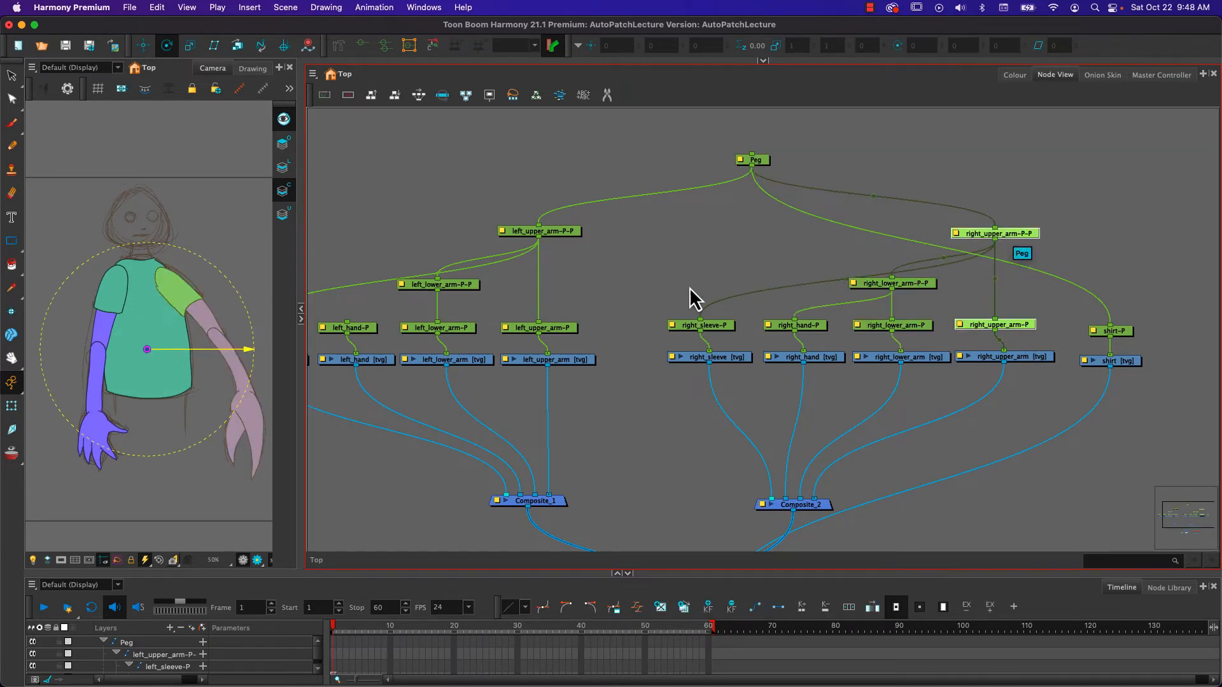
pyautogui.click(717, 328)
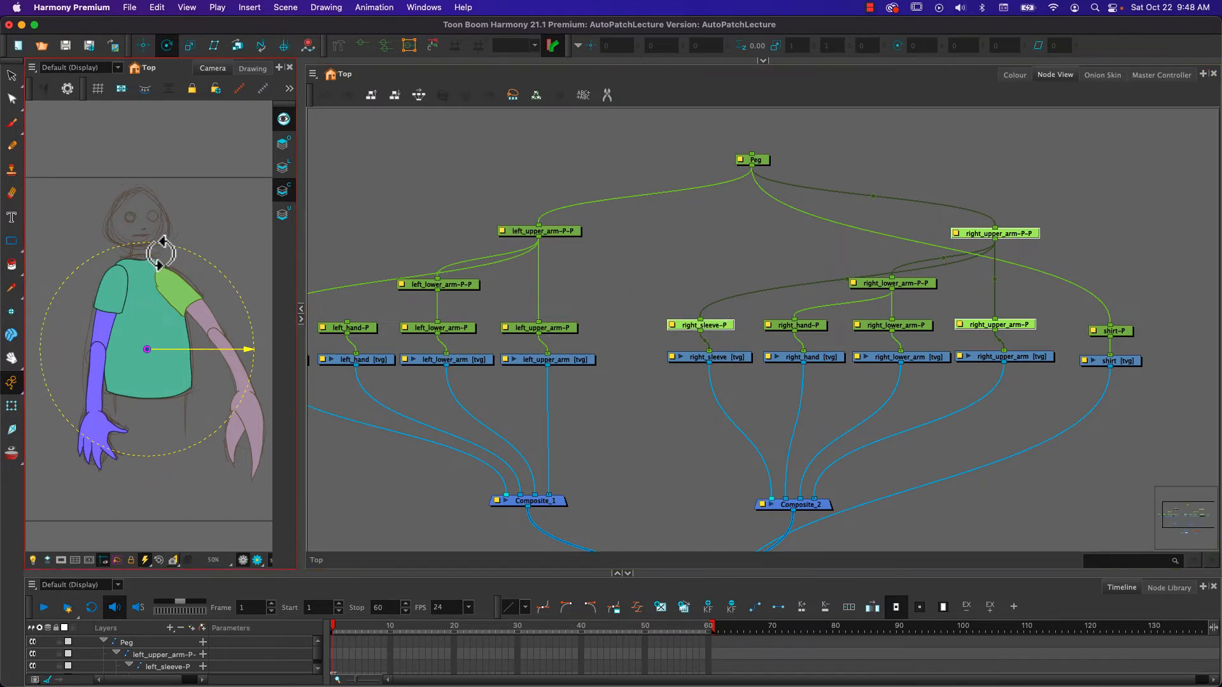
pyautogui.moveTo(150, 349); pyautogui.dragTo(167, 278)
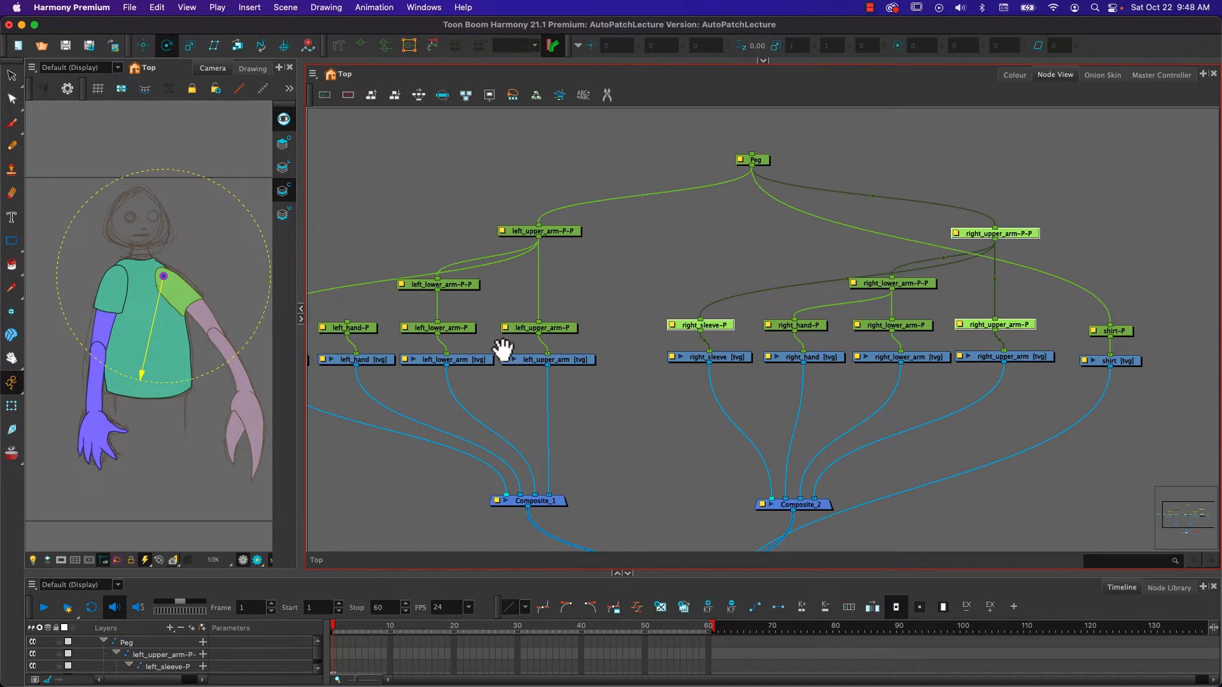
# - Place the shared pivot of left_sleeve-P, left_upper_arm-P and its parent peg at the left shoulder
pyautogui.moveTo(503, 349); pyautogui.dragTo(617, 343)
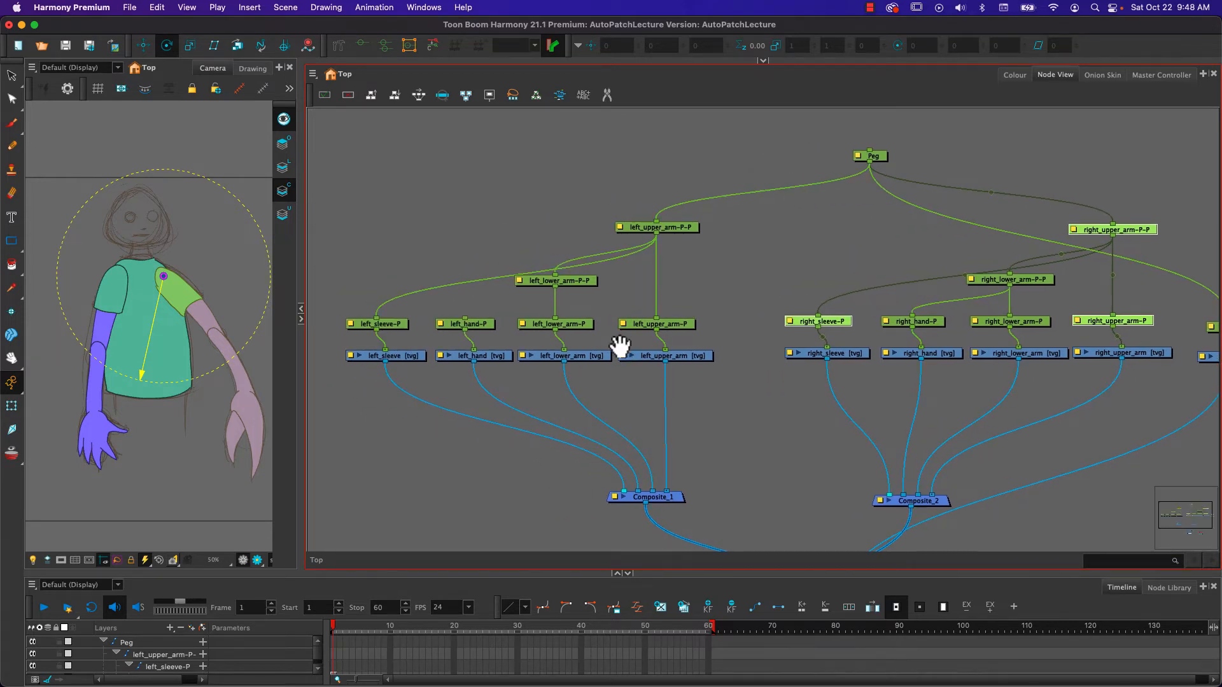
pyautogui.click(393, 328)
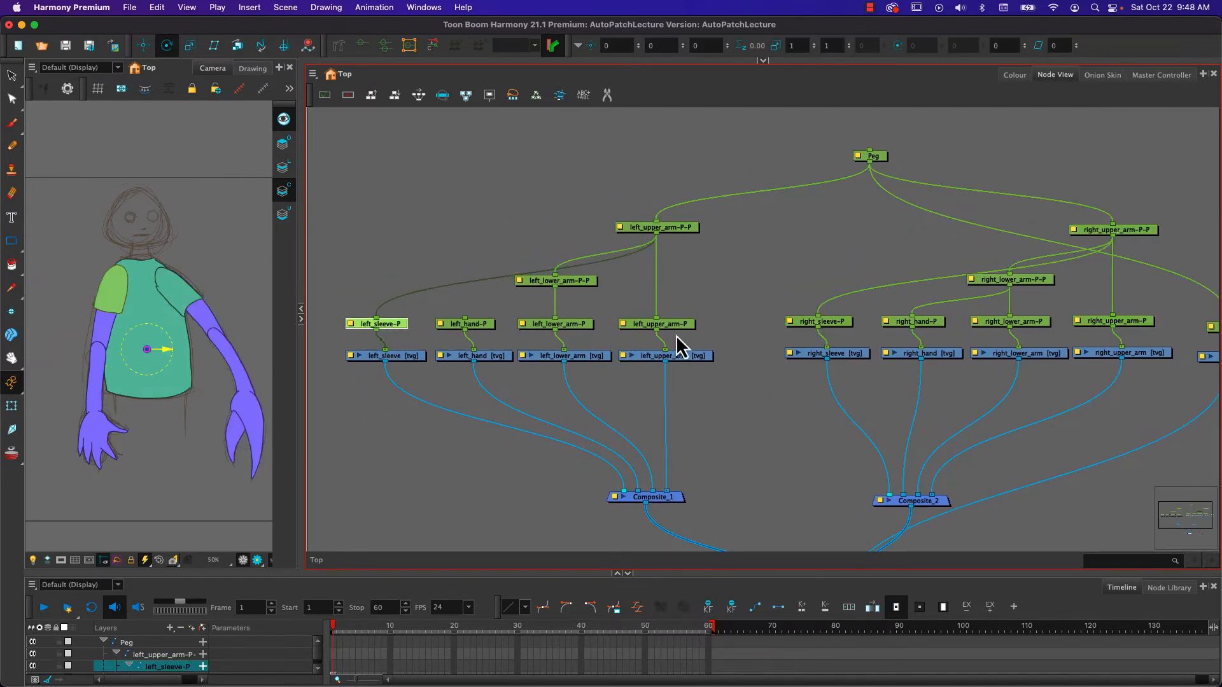
pyautogui.keyDown('super'); pyautogui.click(679, 230); pyautogui.keyUp('super')
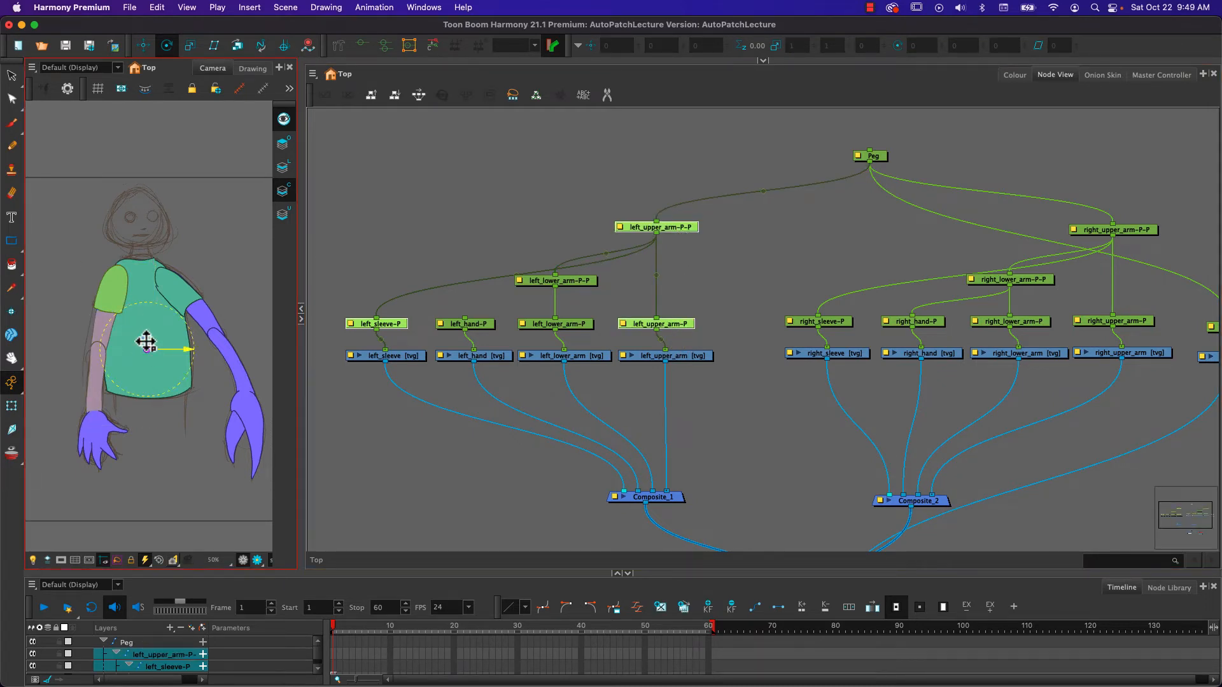
pyautogui.moveTo(146, 342); pyautogui.dragTo(117, 278)
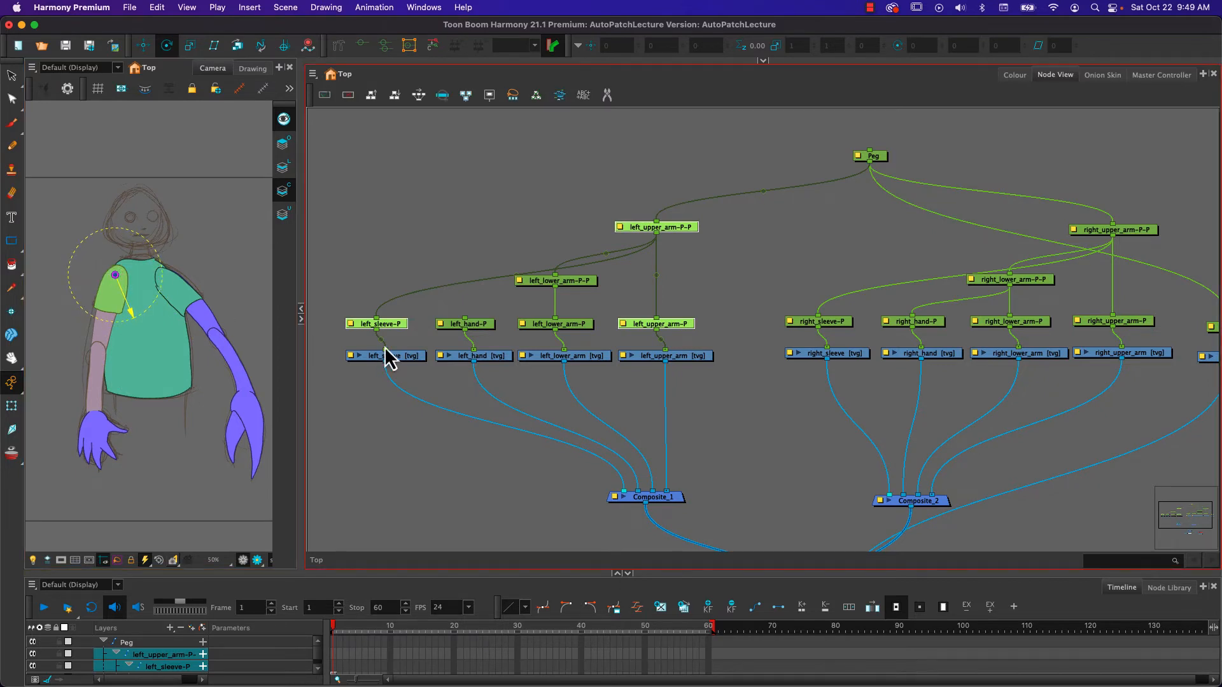
# - Place the pivots of left_lower_arm-P and its parent peg at the left elbow, and left_hand-P's pivot at the wrist
pyautogui.moveTo(574, 337); pyautogui.dragTo(581, 272)
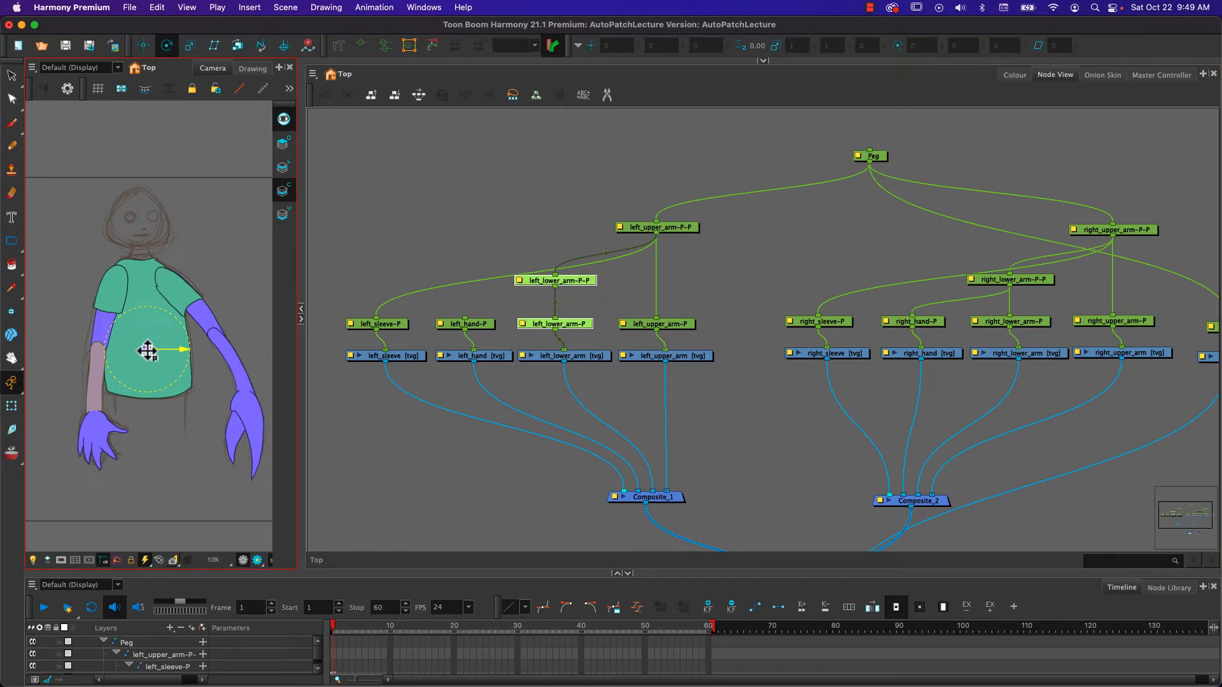
pyautogui.moveTo(145, 347); pyautogui.dragTo(97, 349)
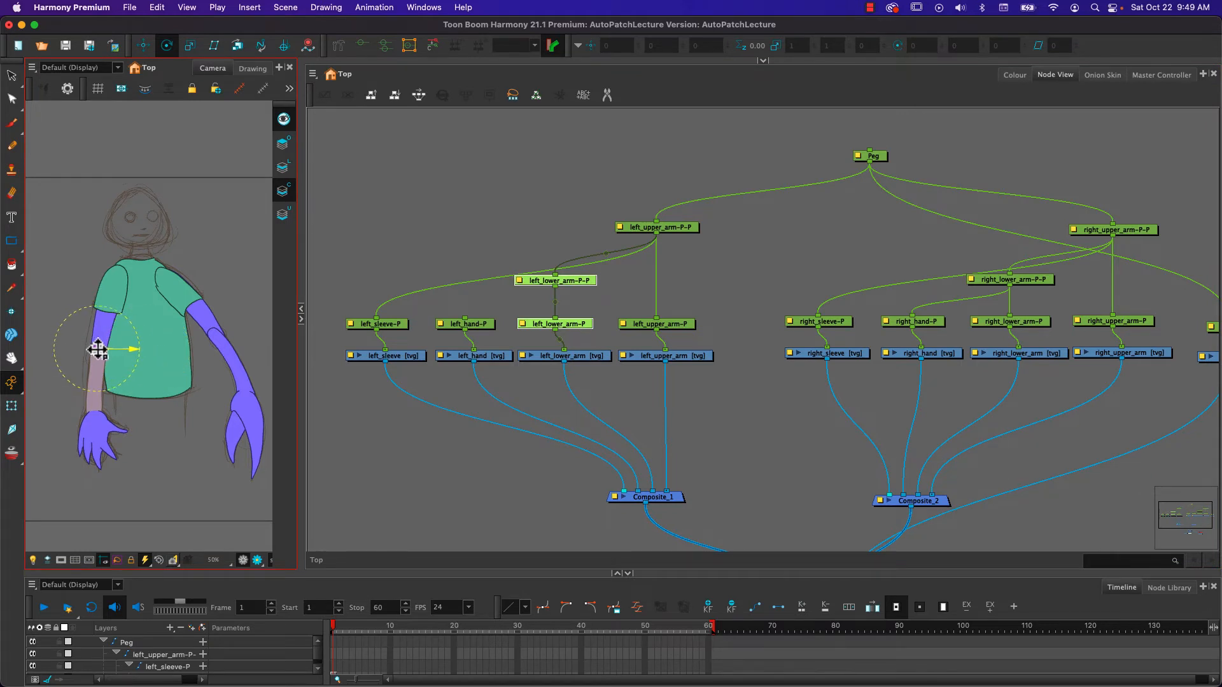
pyautogui.click(483, 324)
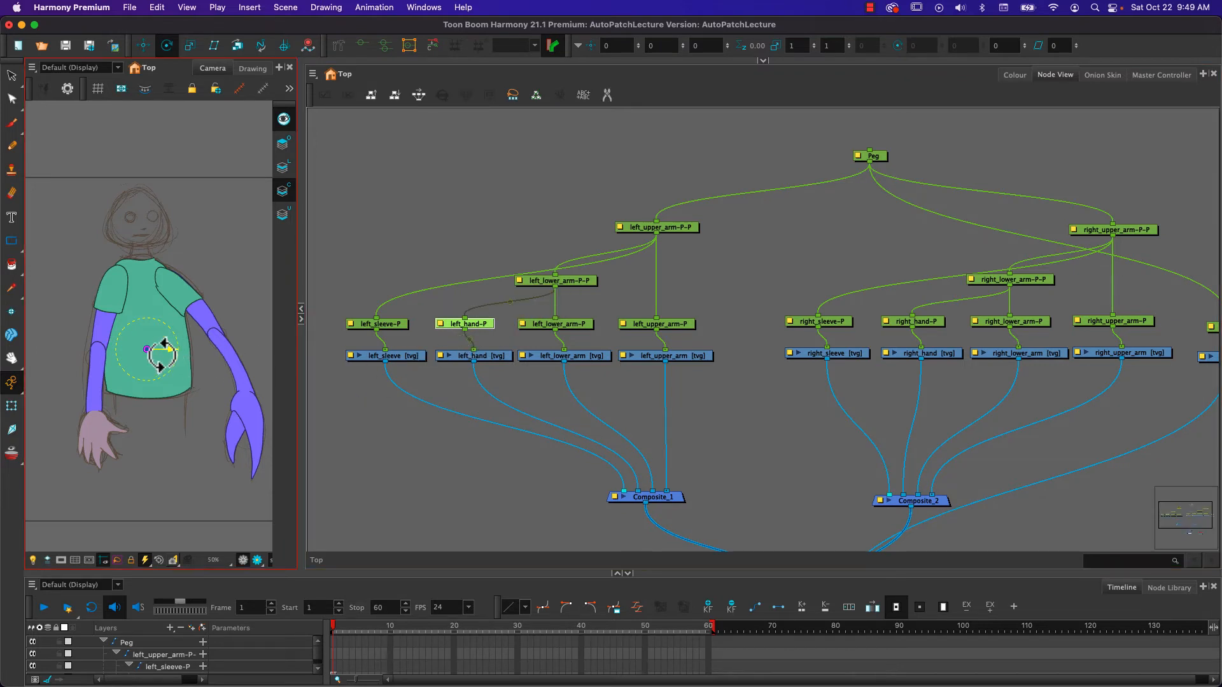
pyautogui.moveTo(147, 349); pyautogui.dragTo(95, 417)
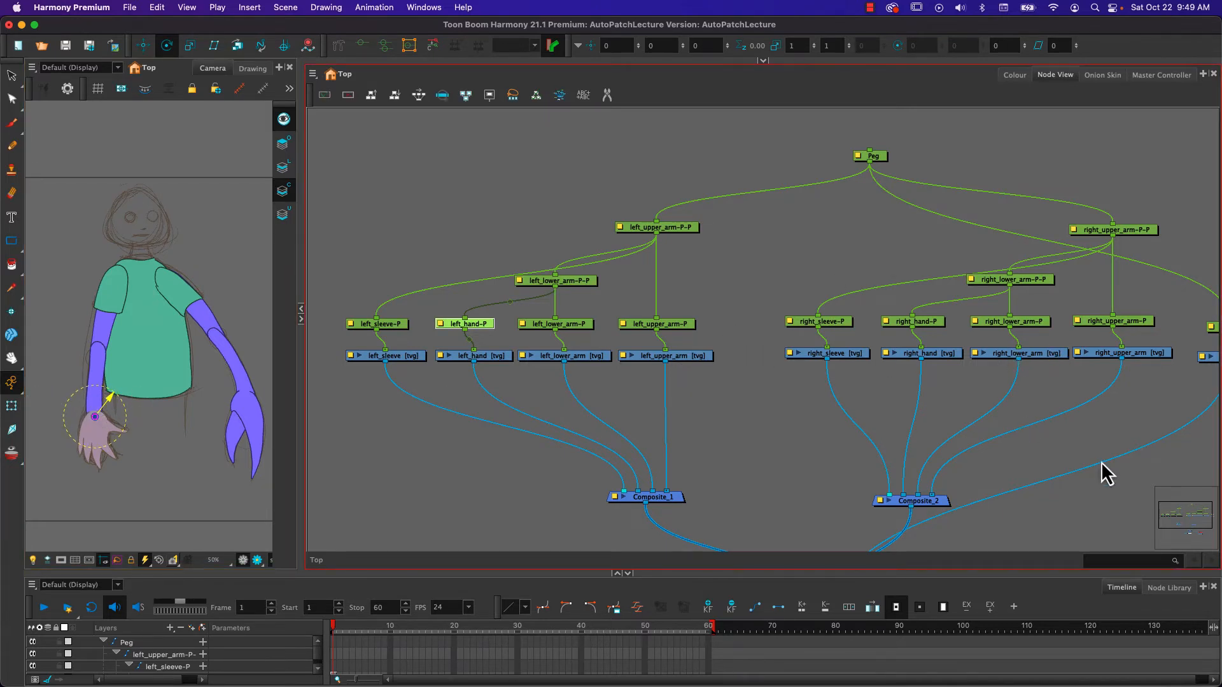
# - Try rotating the left forearm and hand about the elbow with left_lower_arm-P-P, and undo the rotation
pyautogui.moveTo(1096, 469); pyautogui.dragTo(1061, 440)
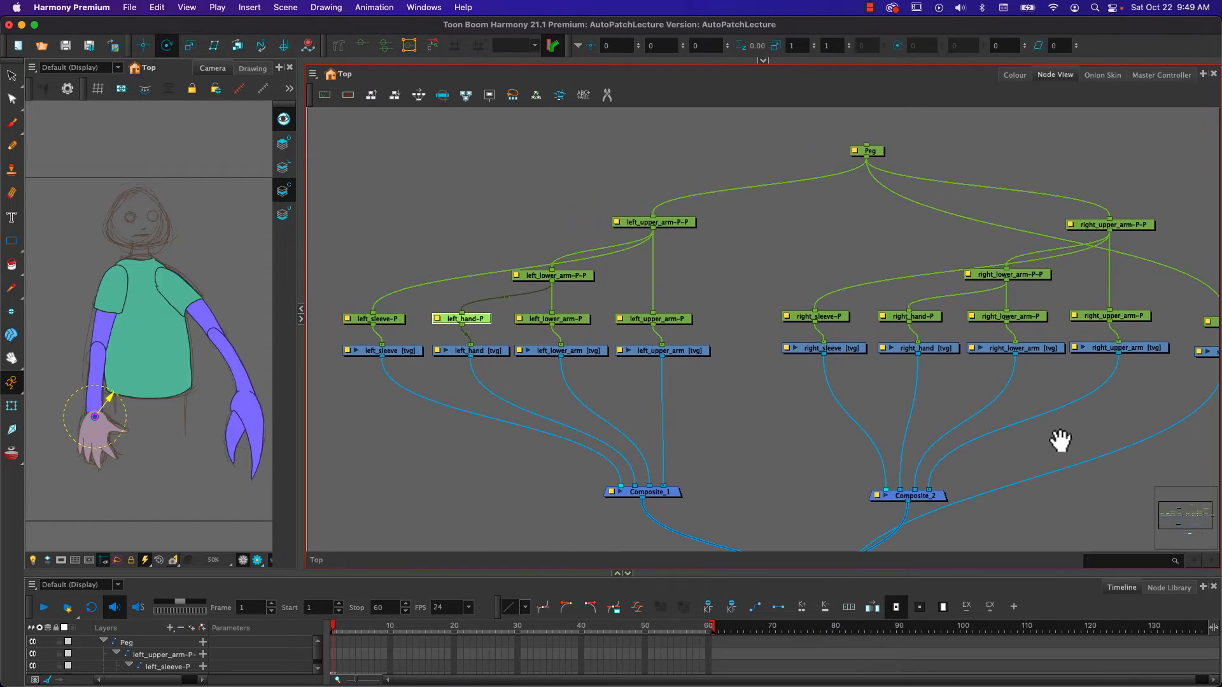
pyautogui.click(12, 406)
pyautogui.click(97, 378)
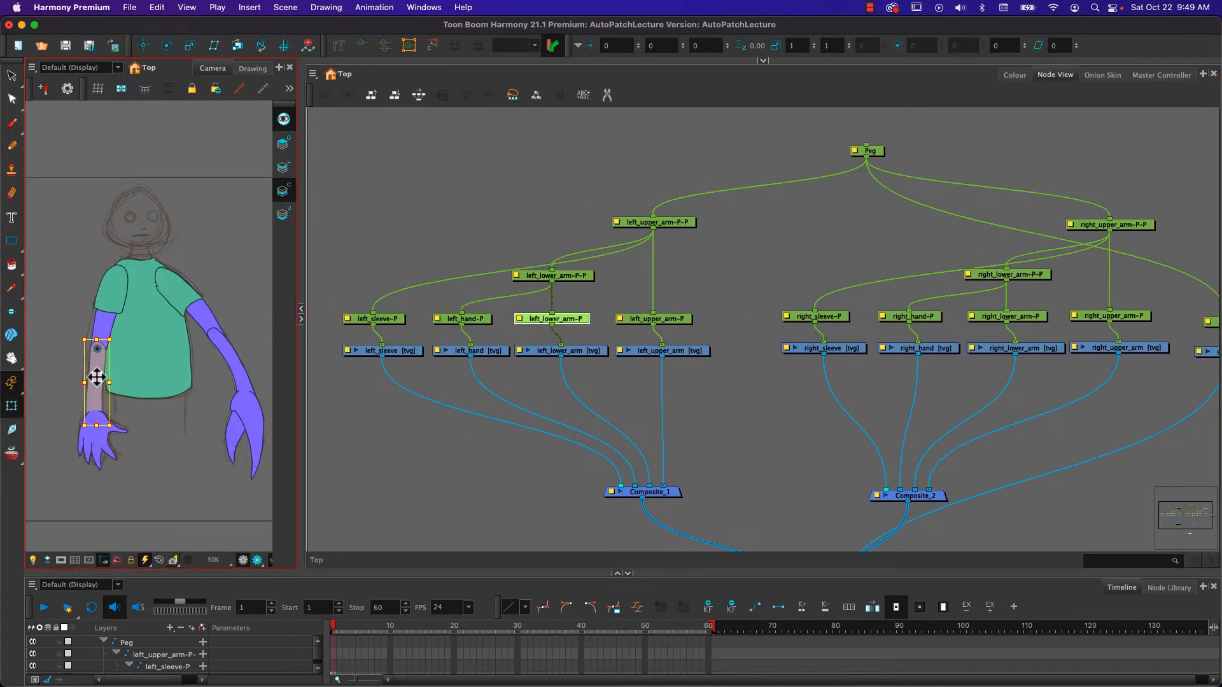
pyautogui.press('b')
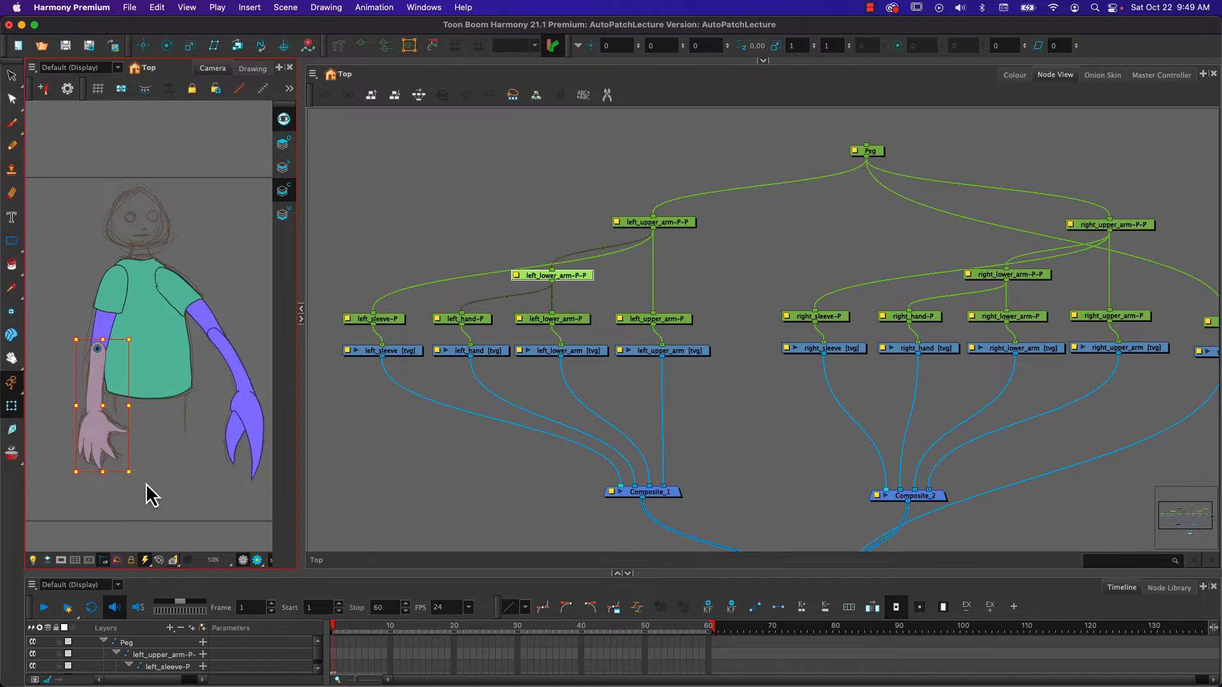
pyautogui.moveTo(136, 478); pyautogui.dragTo(258, 432)
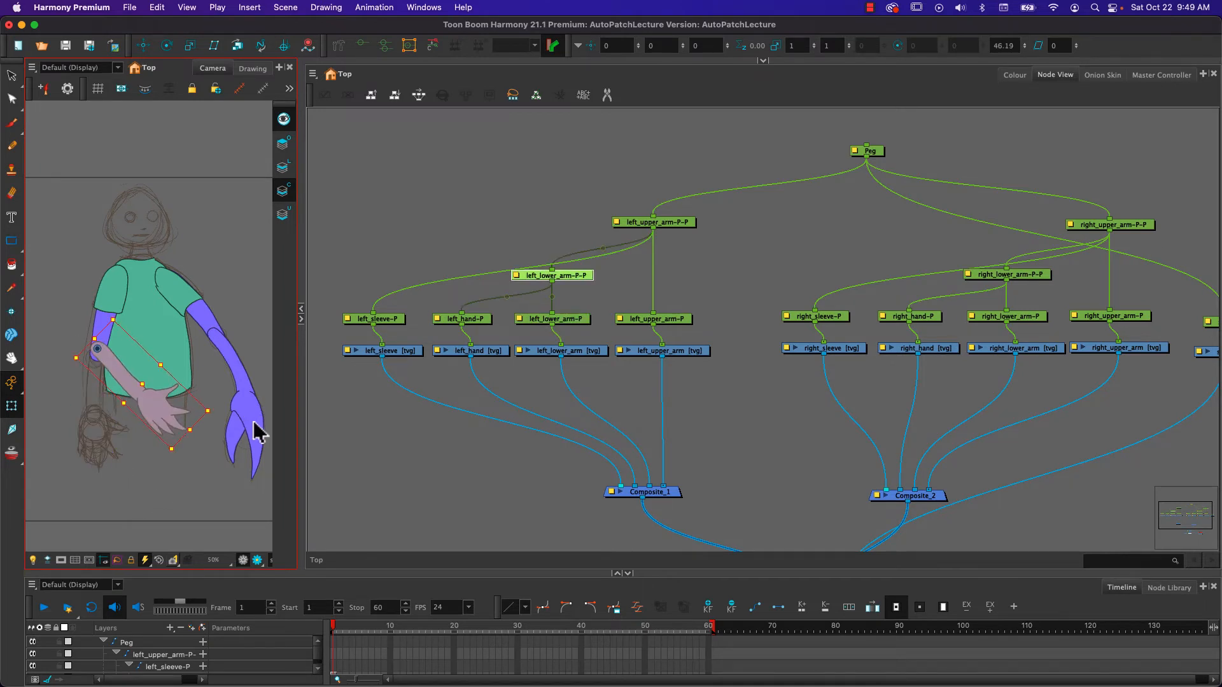
pyautogui.press('super+z')
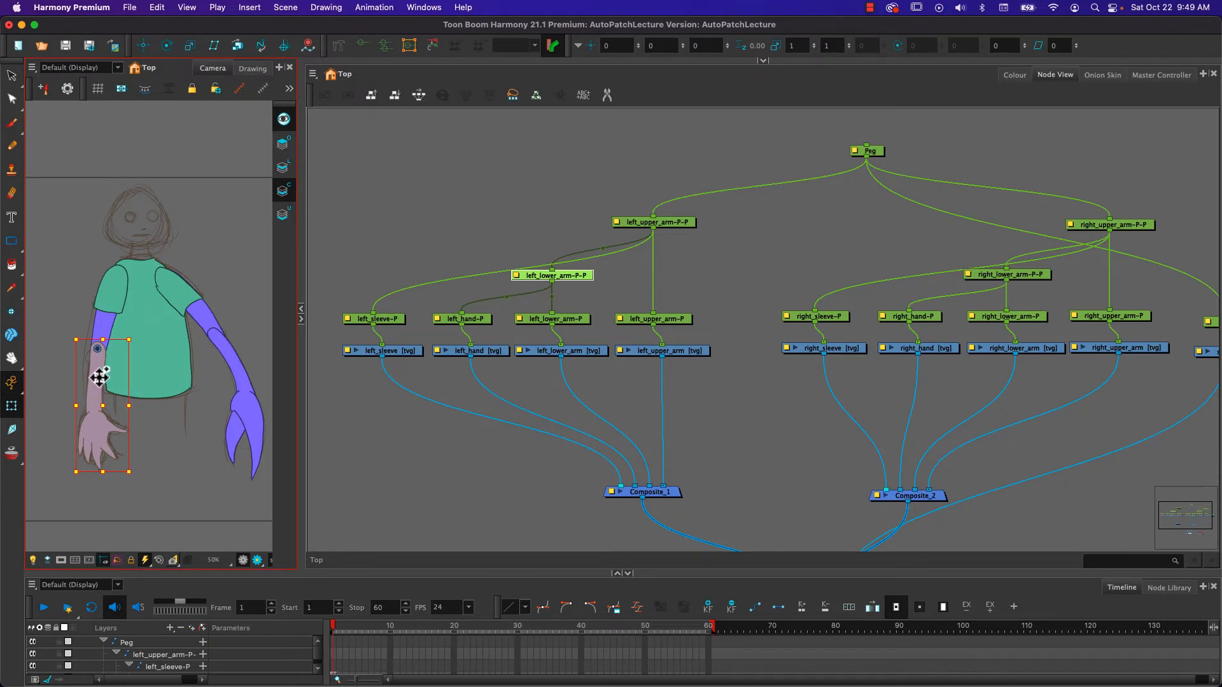
# - Select left_lower_arm-P together with its parent peg and try rotating both about the left elbow
pyautogui.click(578, 319)
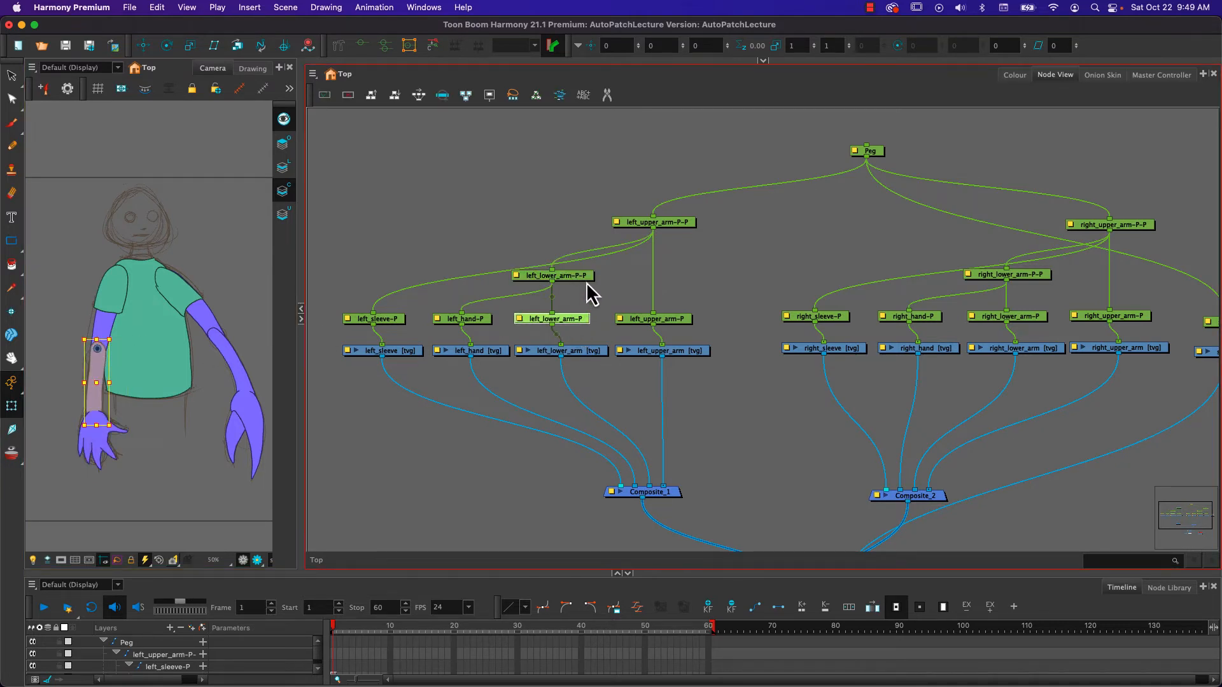
pyautogui.keyDown('super'); pyautogui.click(584, 279); pyautogui.keyUp('super')
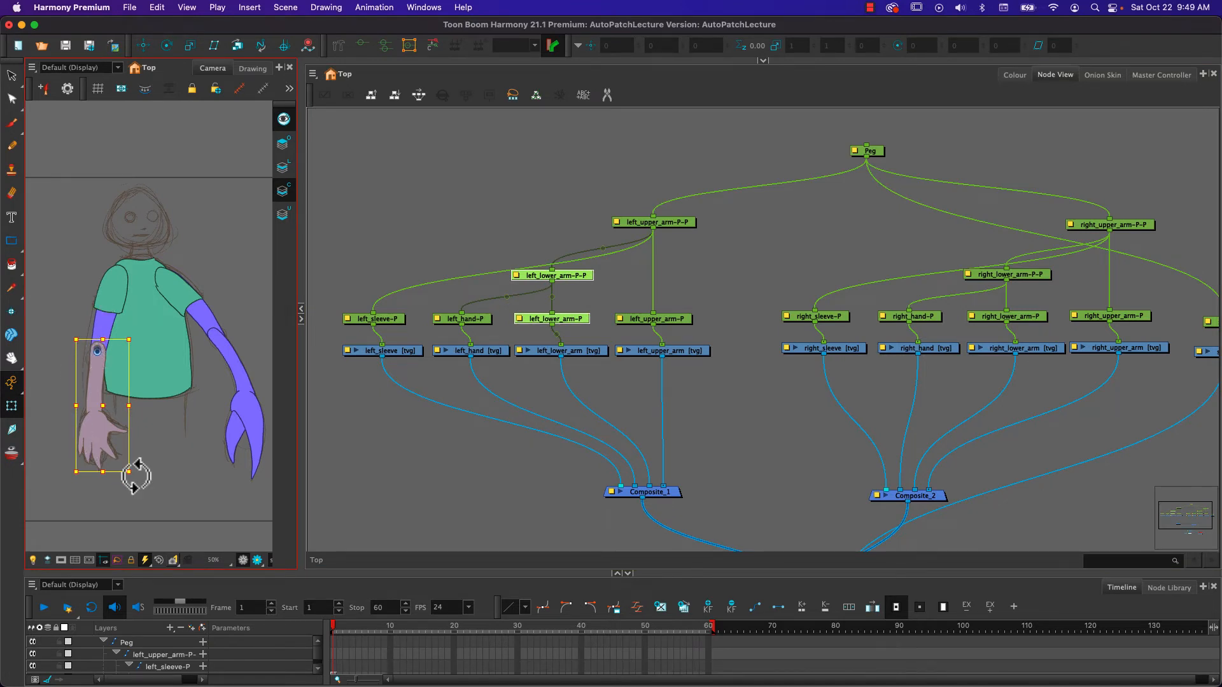
pyautogui.moveTo(137, 485); pyautogui.dragTo(115, 413)
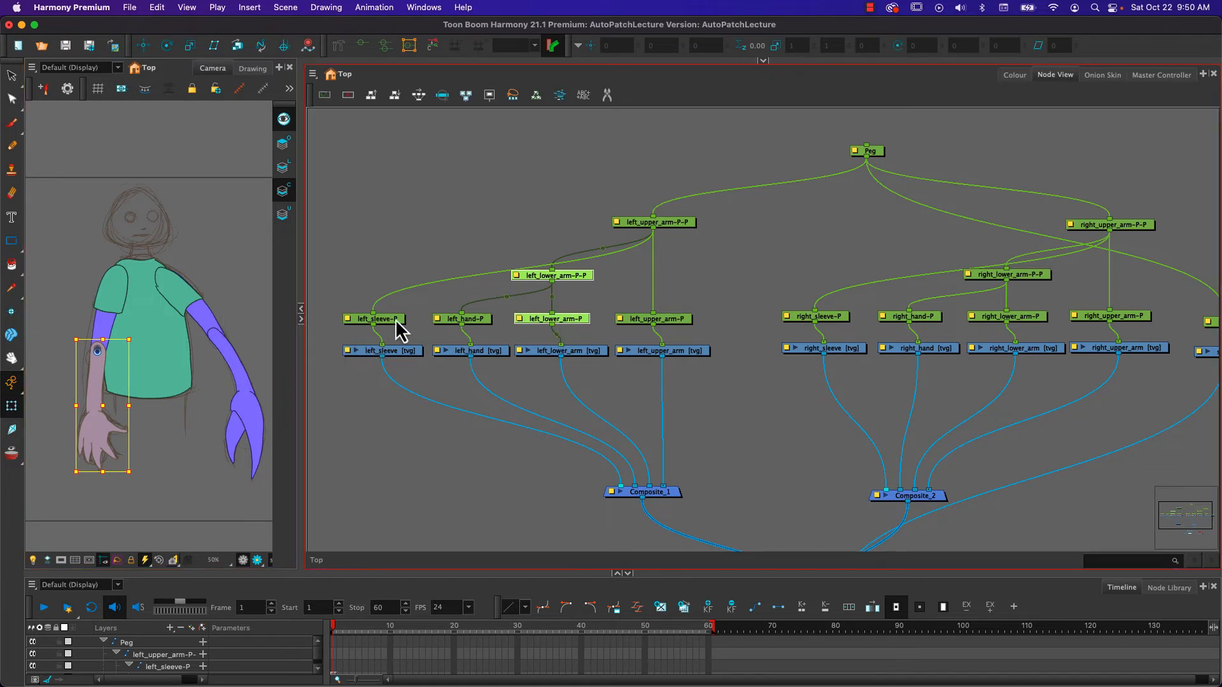
# - Check the pivots of the left arm's parent pegs, hand and sleeve, and try a small rotation of left_sleeve-P before undoing it
pyautogui.click(668, 224)
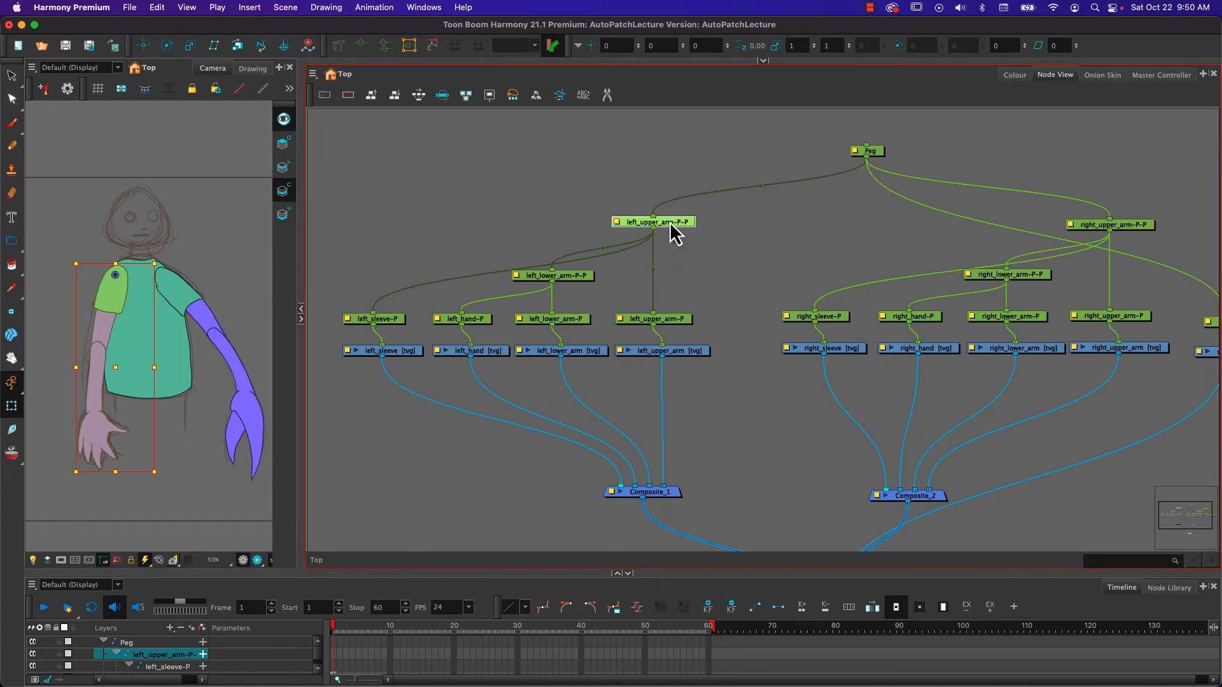
pyautogui.click(568, 276)
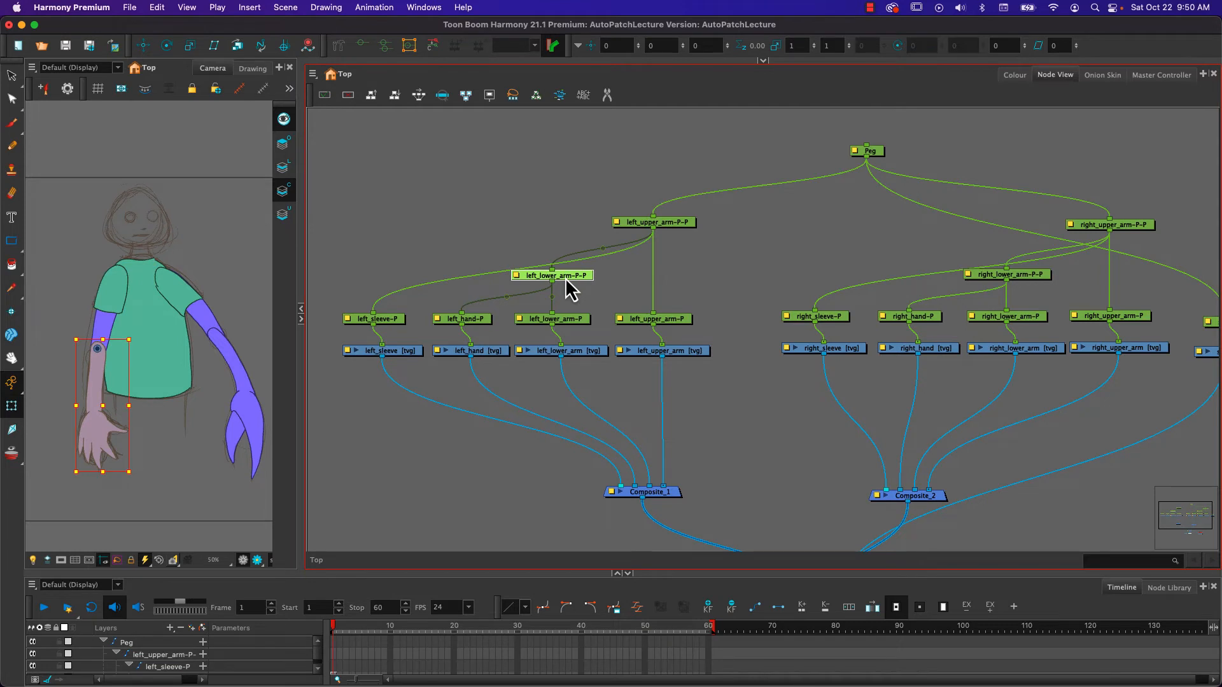
pyautogui.click(478, 320)
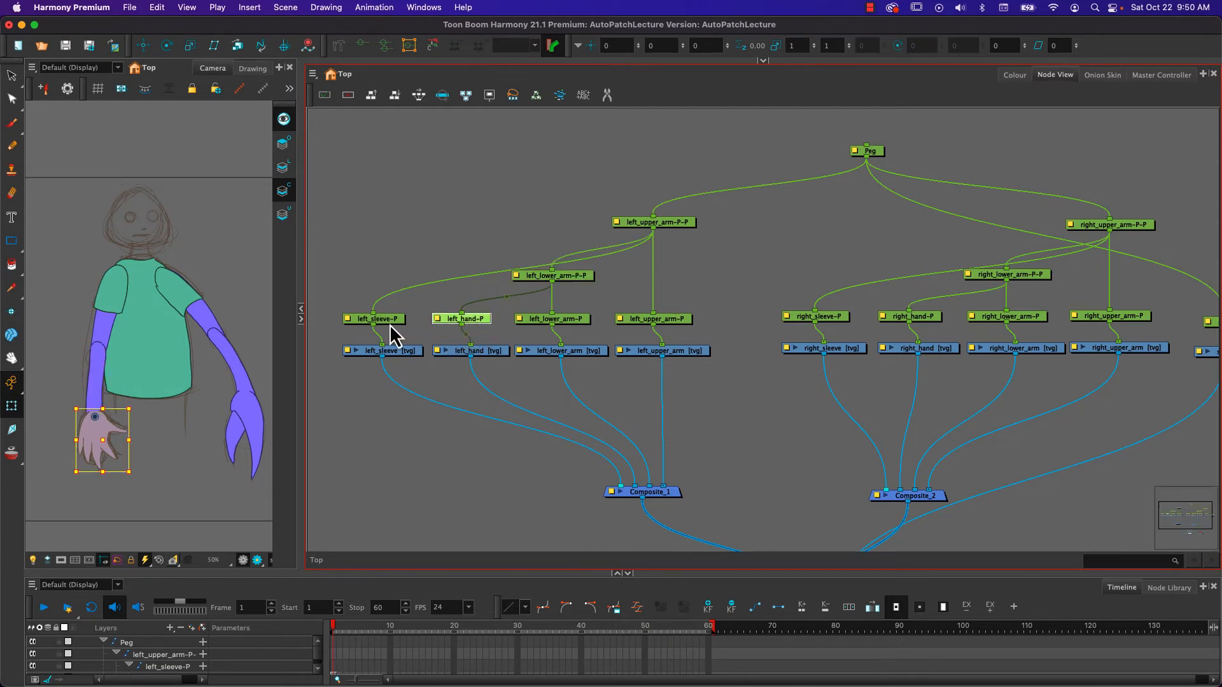
pyautogui.click(395, 321)
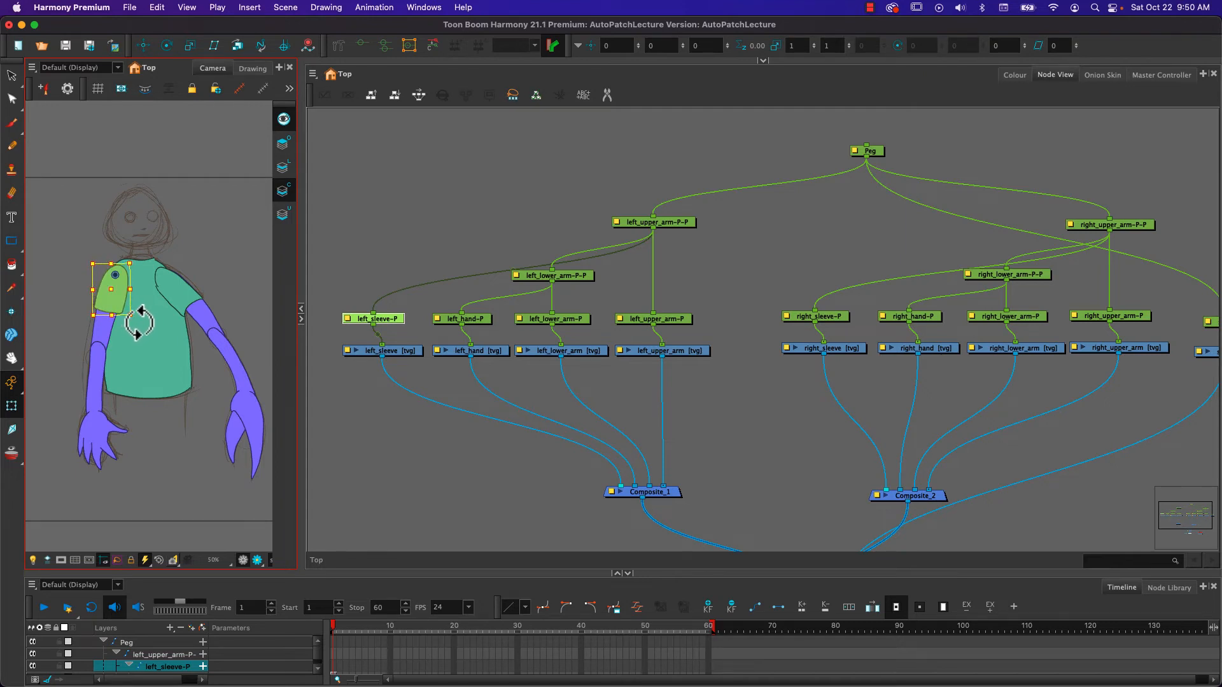
pyautogui.moveTo(138, 324); pyautogui.dragTo(134, 324)
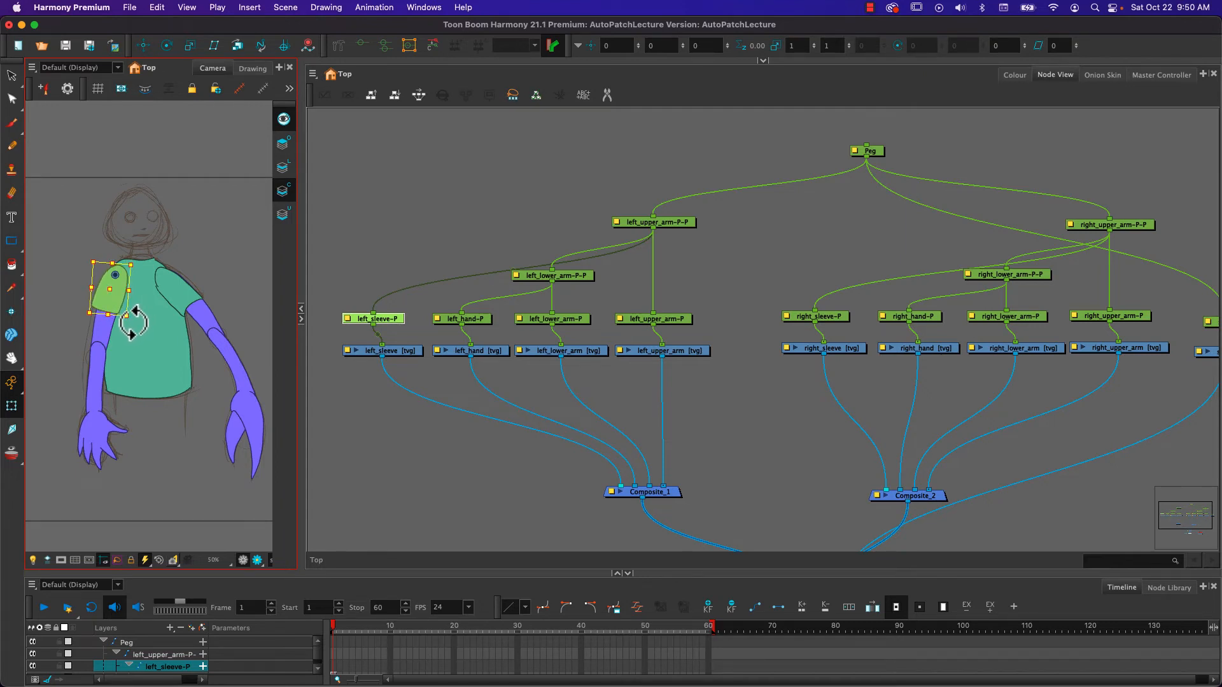
pyautogui.press('super+z')
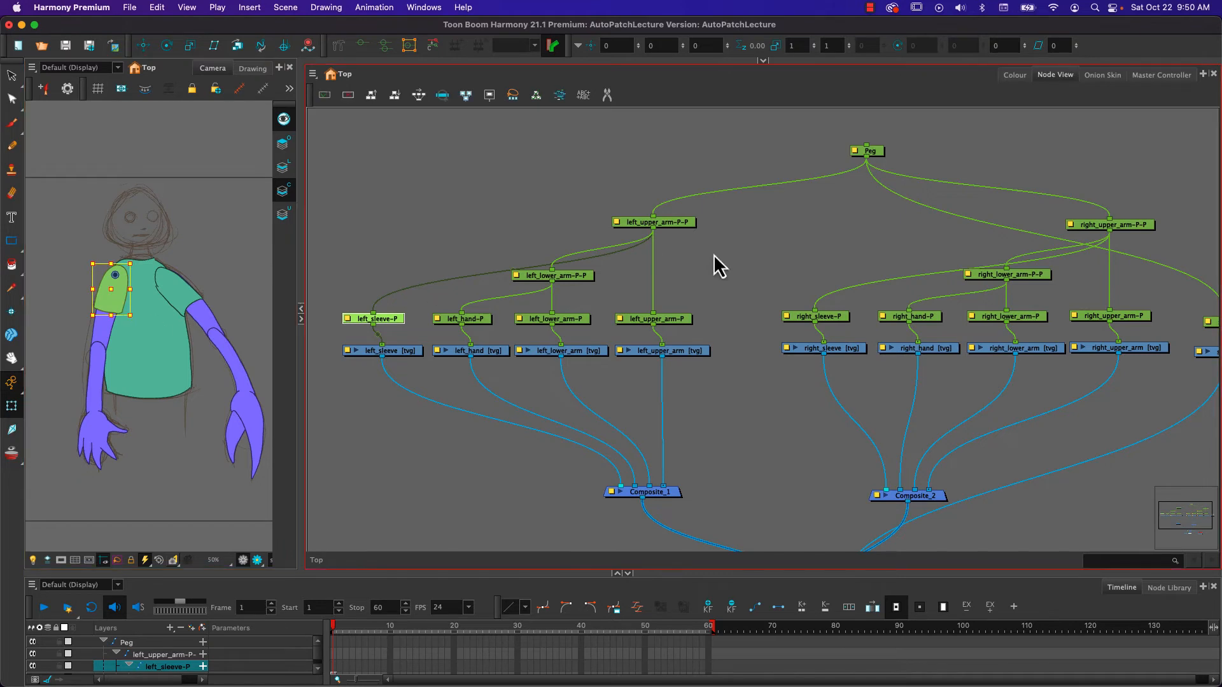
# - Go from right_lower_arm-P up to its parent peg and try rotating the right forearm and hand about the elbow
pyautogui.click(1122, 225)
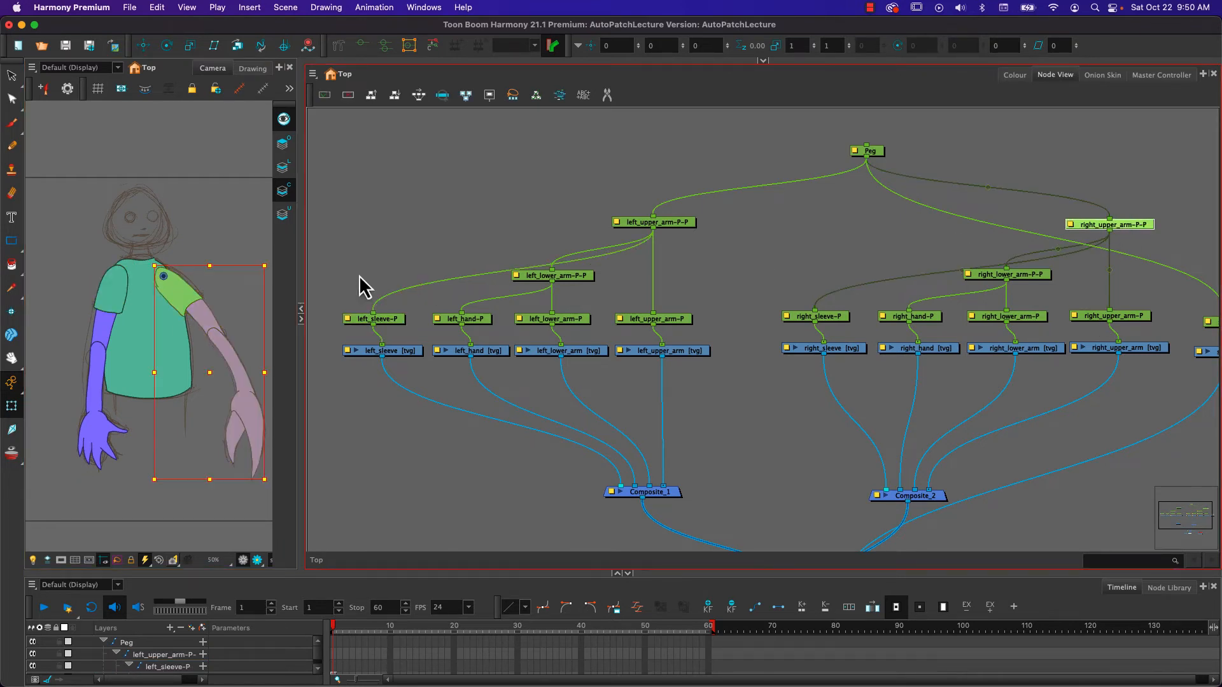
pyautogui.click(215, 341)
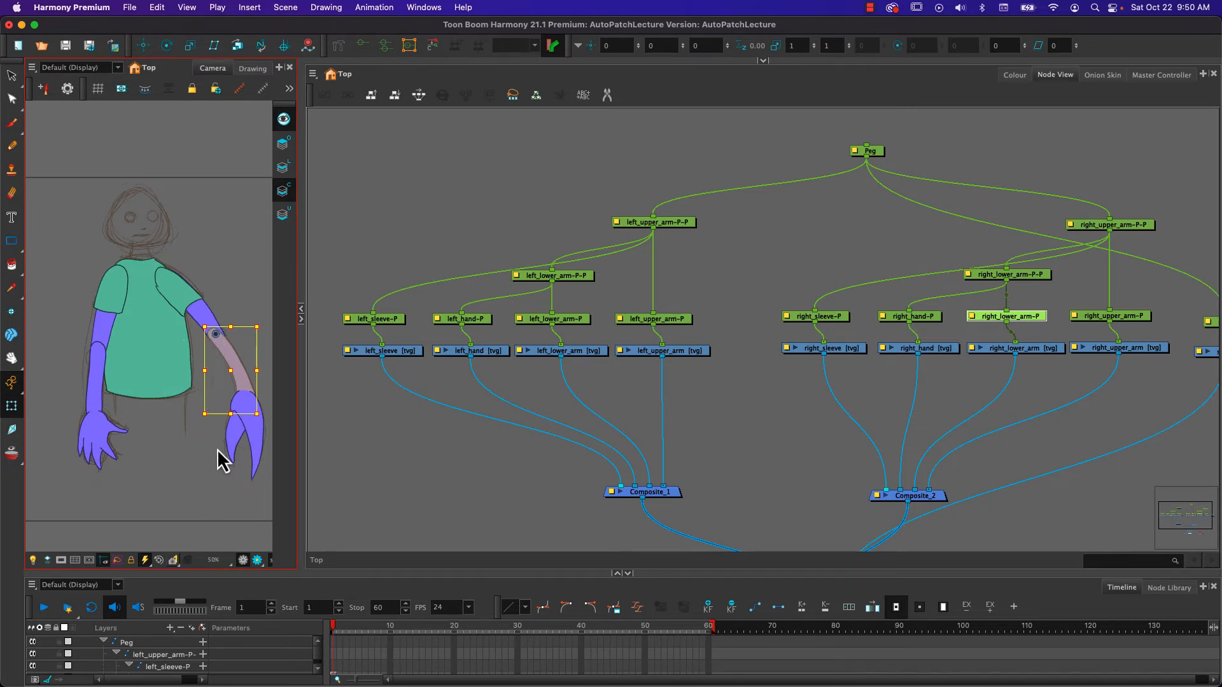
pyautogui.press('b')
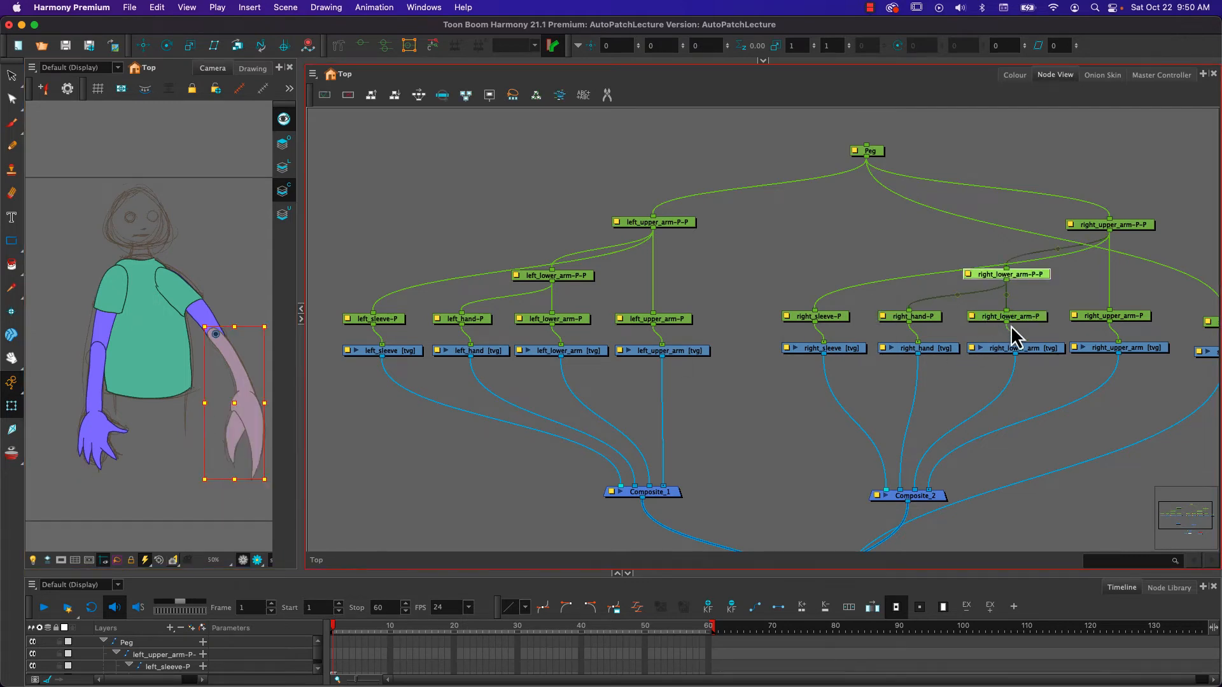
pyautogui.hotkey('shift', 'b')
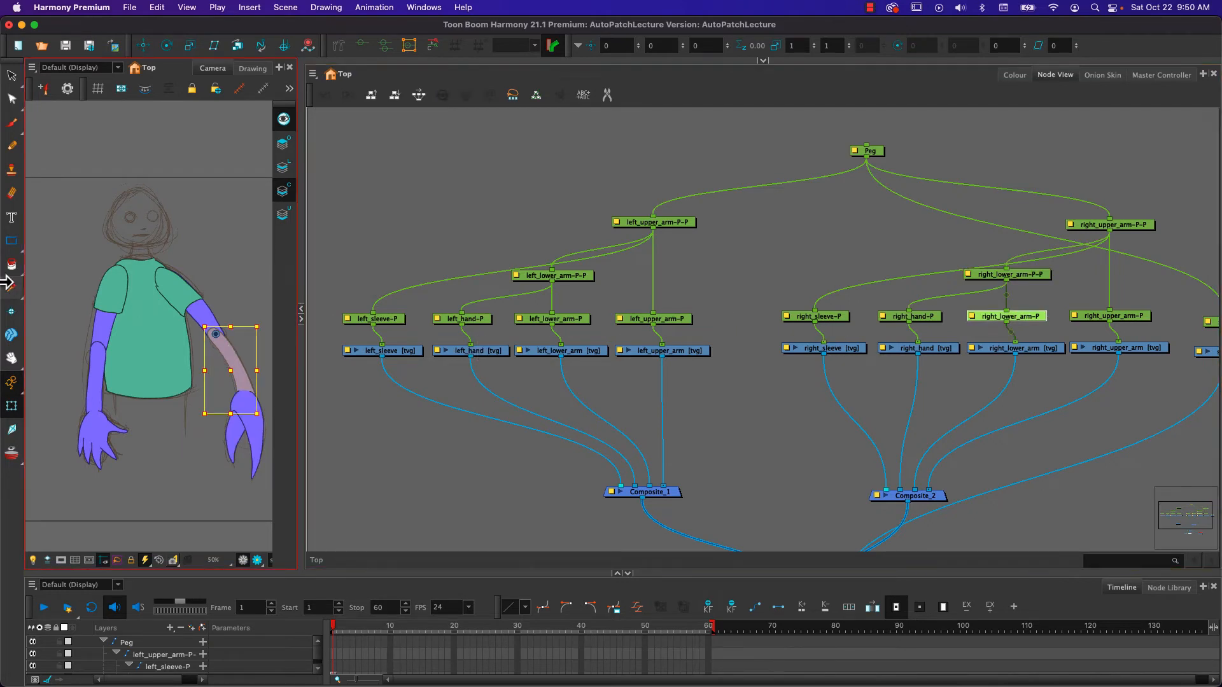
pyautogui.press('b')
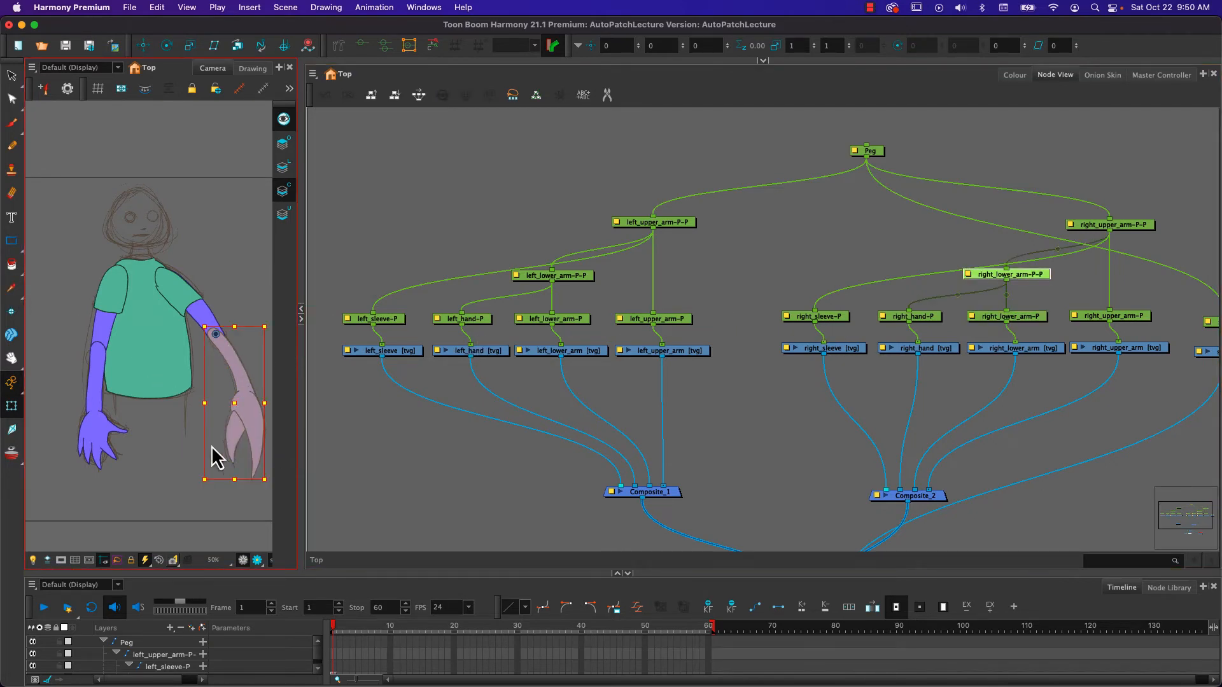
pyautogui.moveTo(195, 490)
pyautogui.mouseDown()
pyautogui.moveTo(97, 471)
pyautogui.moveTo(246, 412)
pyautogui.moveTo(142, 445)
pyautogui.moveTo(240, 422)
pyautogui.moveTo(199, 431)
pyautogui.moveTo(201, 441)
pyautogui.mouseUp()
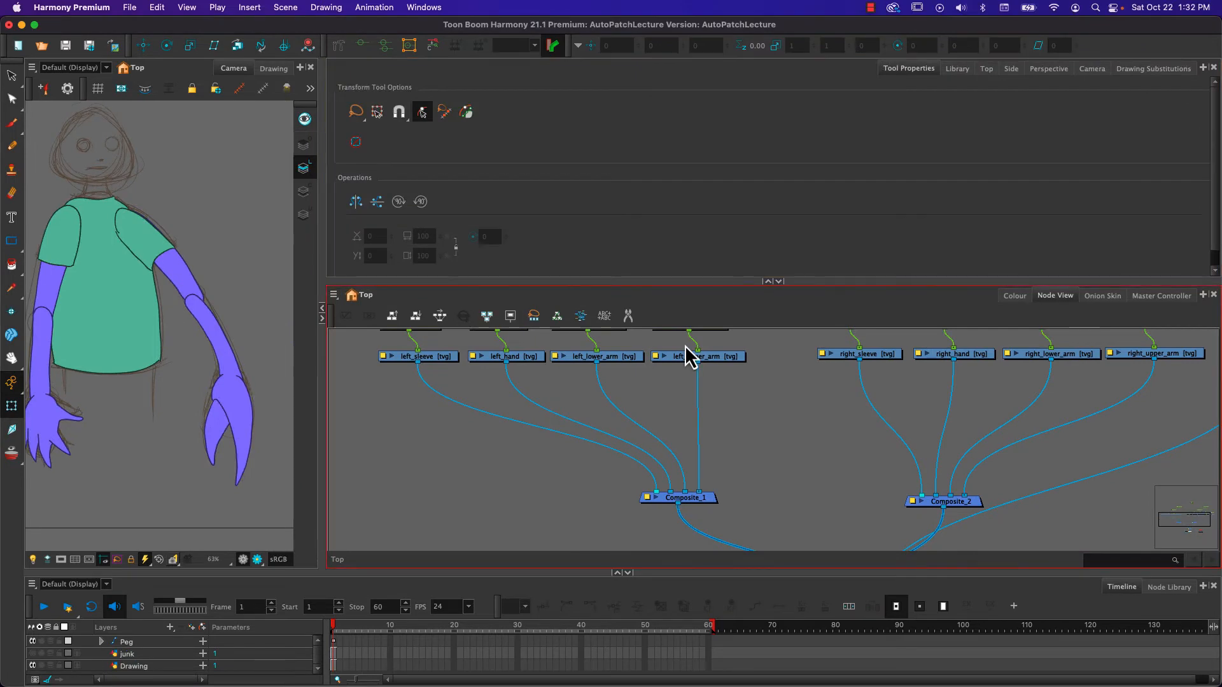
# - Open the right_lower_arm drawing in the Drawing view and frame the whole forearm outline
pyautogui.click(203, 312)
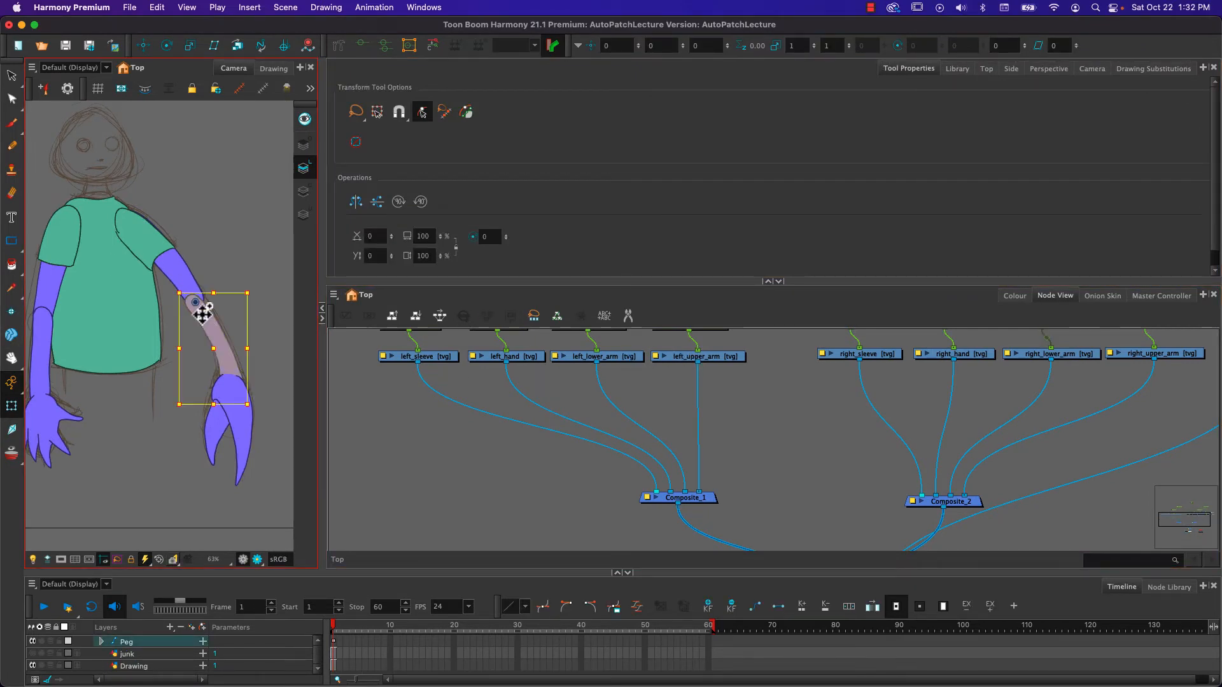
pyautogui.click(1067, 356)
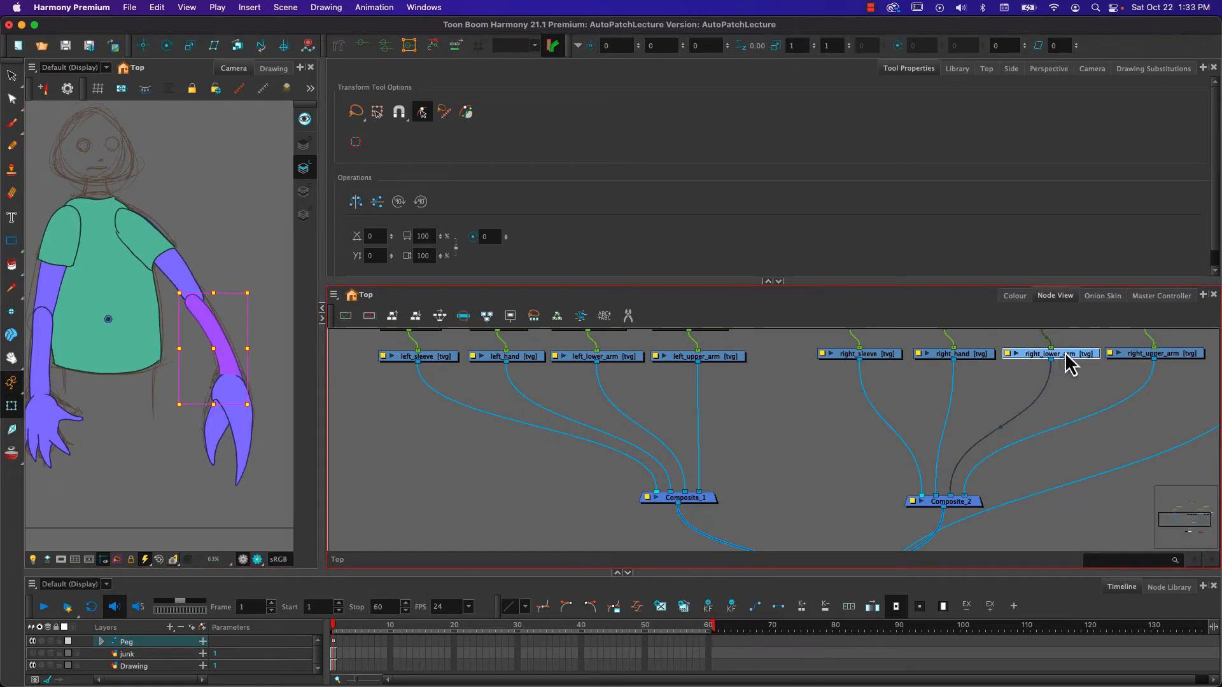
pyautogui.click(275, 68)
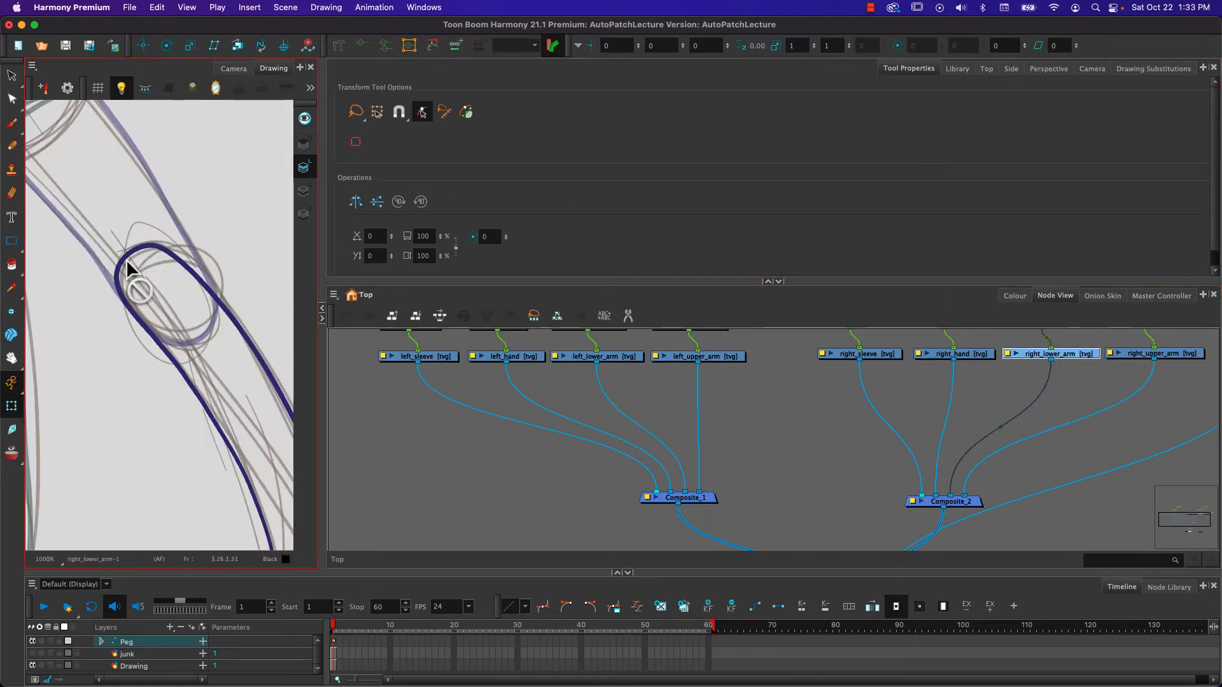
pyautogui.scroll(-3, 139, 269)
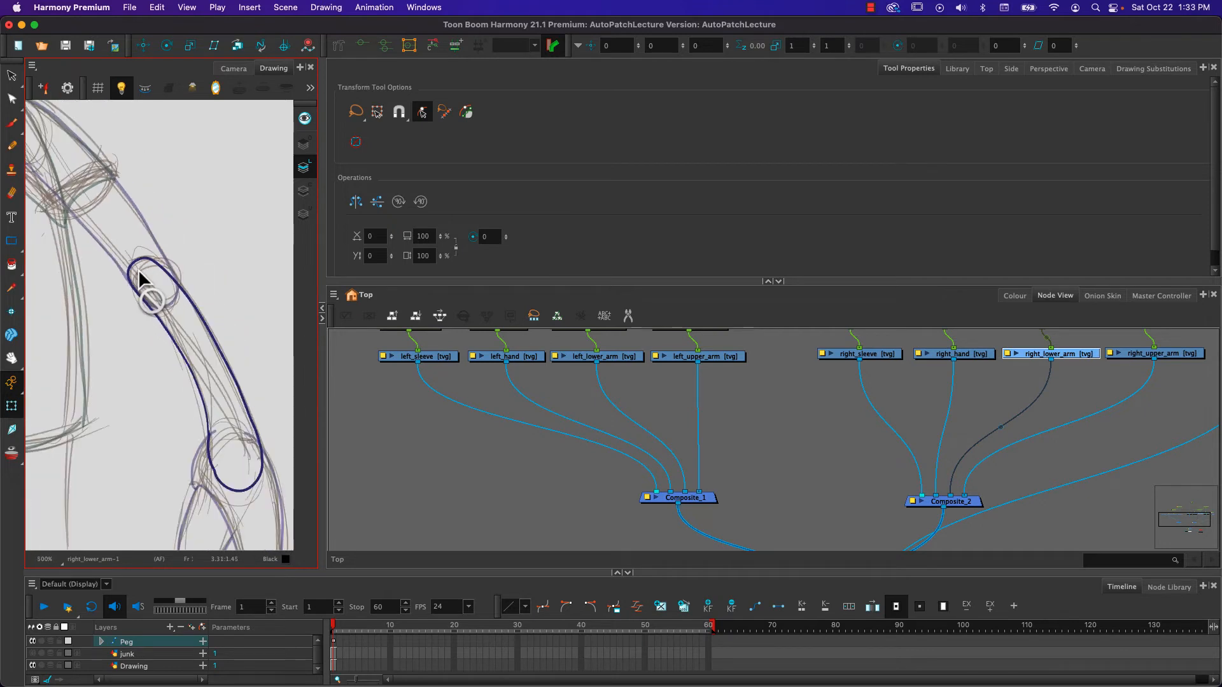
pyautogui.click(123, 97)
pyautogui.click(122, 96)
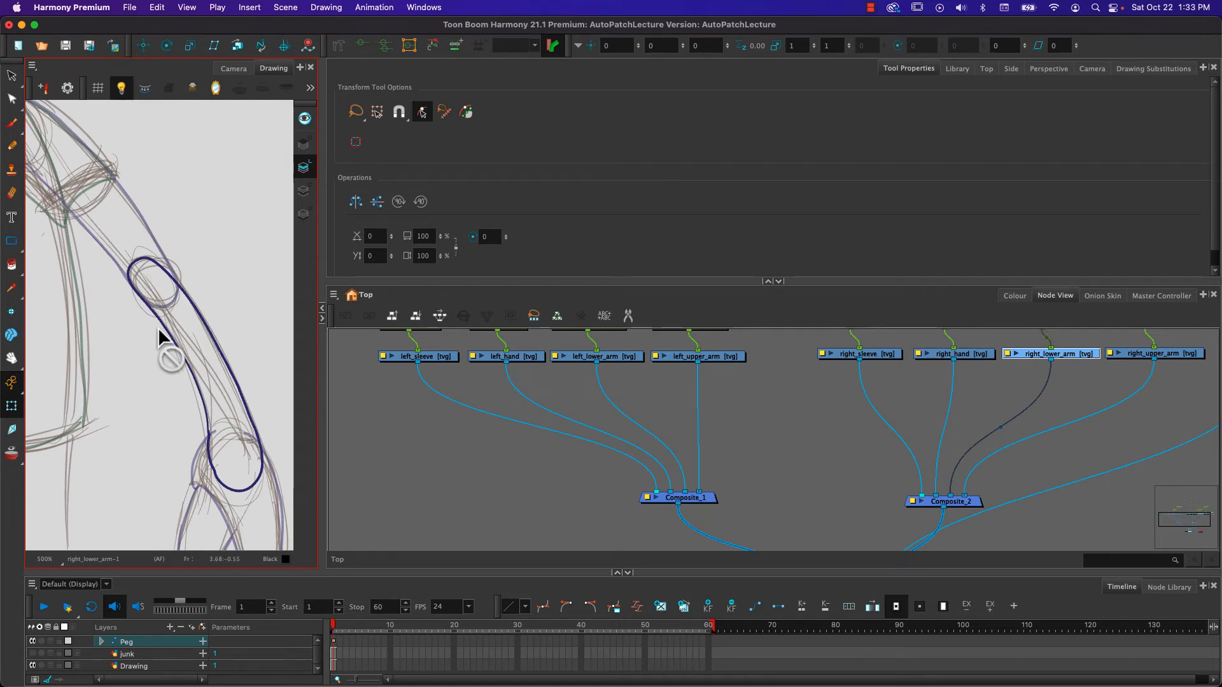
# - Reshape the elbow end of the right_lower_arm outline with the Contour Editor to follow the sketched joint circle, and return to the Camera view
pyautogui.click(11, 99)
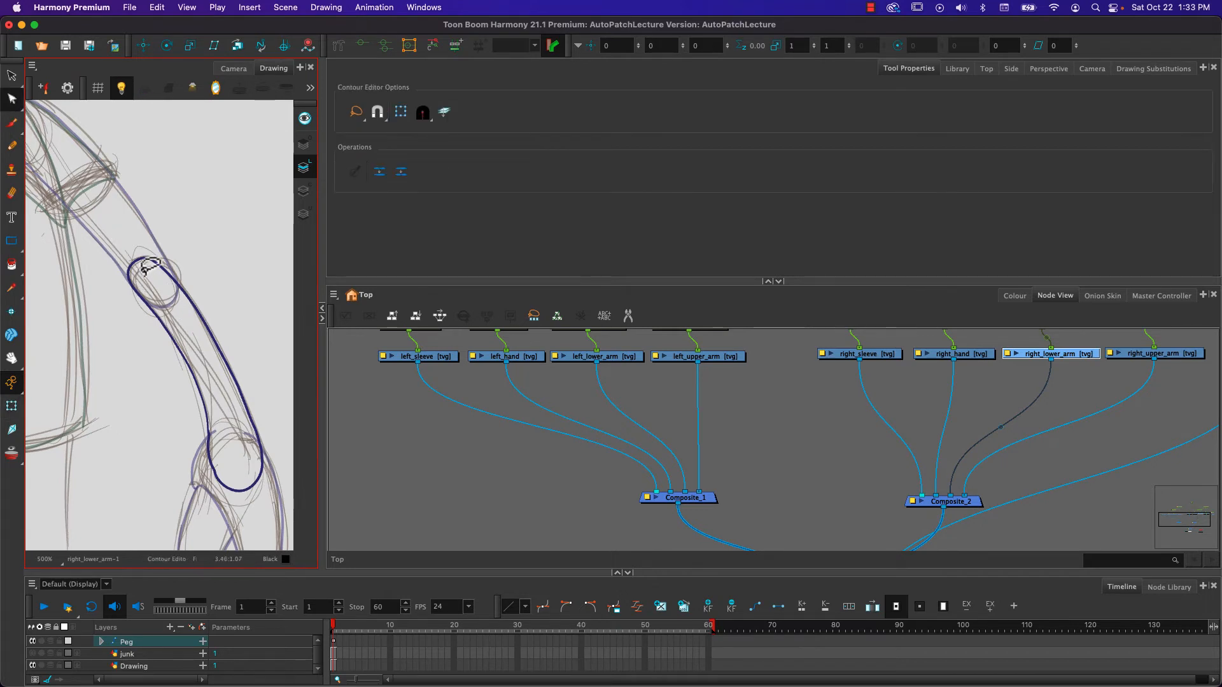
pyautogui.click(13, 100)
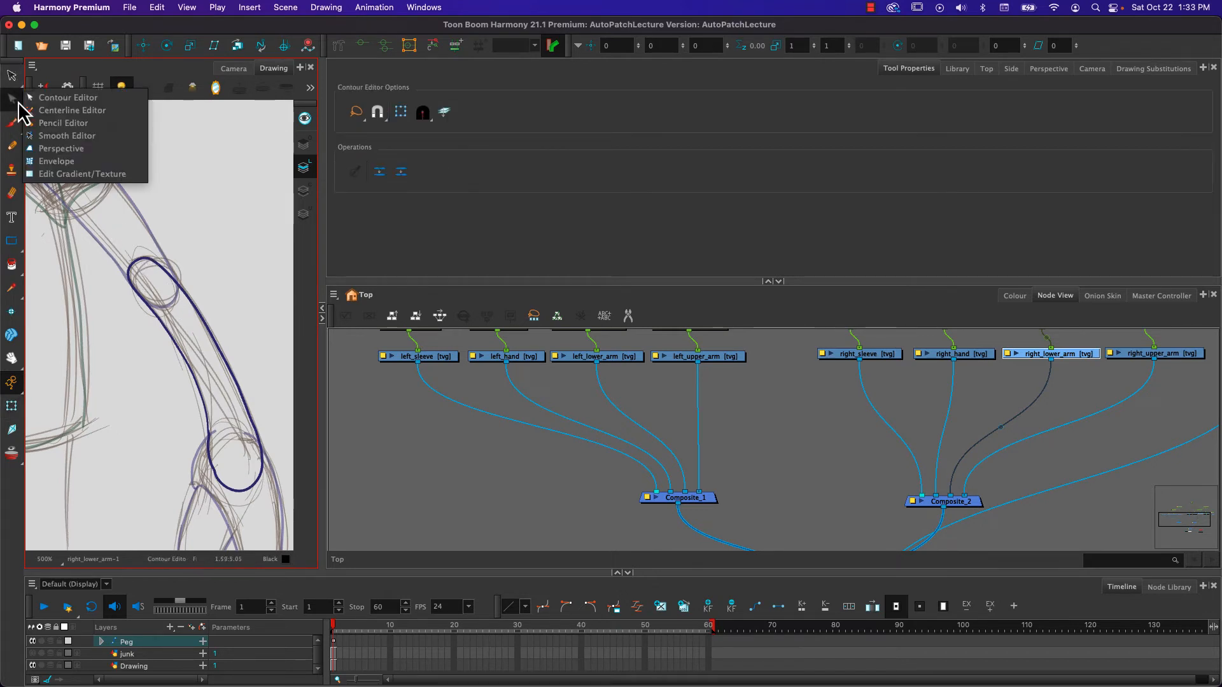
pyautogui.click(145, 262)
pyautogui.click(143, 261)
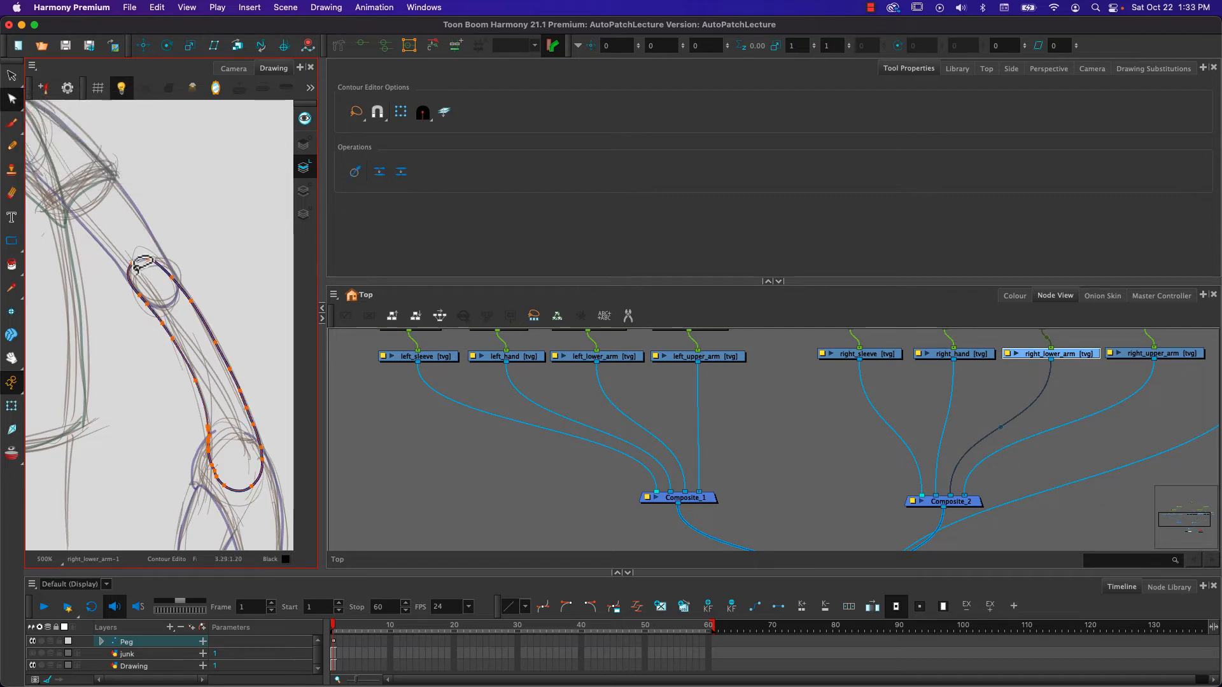
pyautogui.scroll(3, 169, 280)
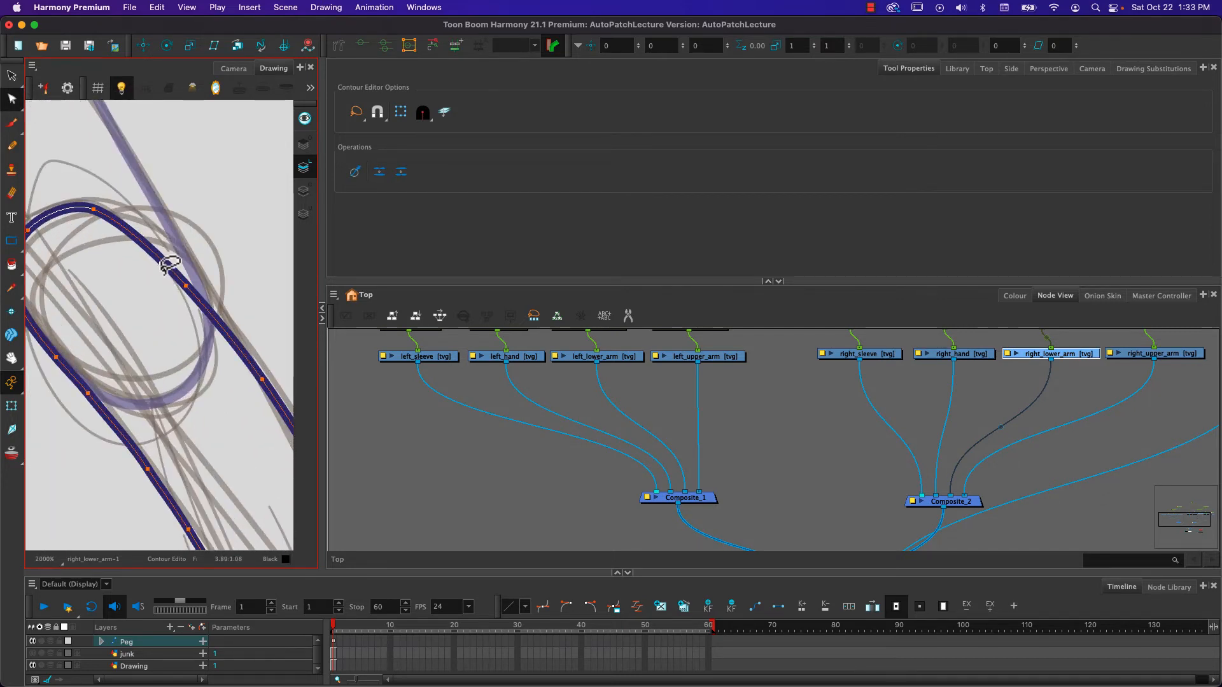
pyautogui.scroll(-1, 168, 280)
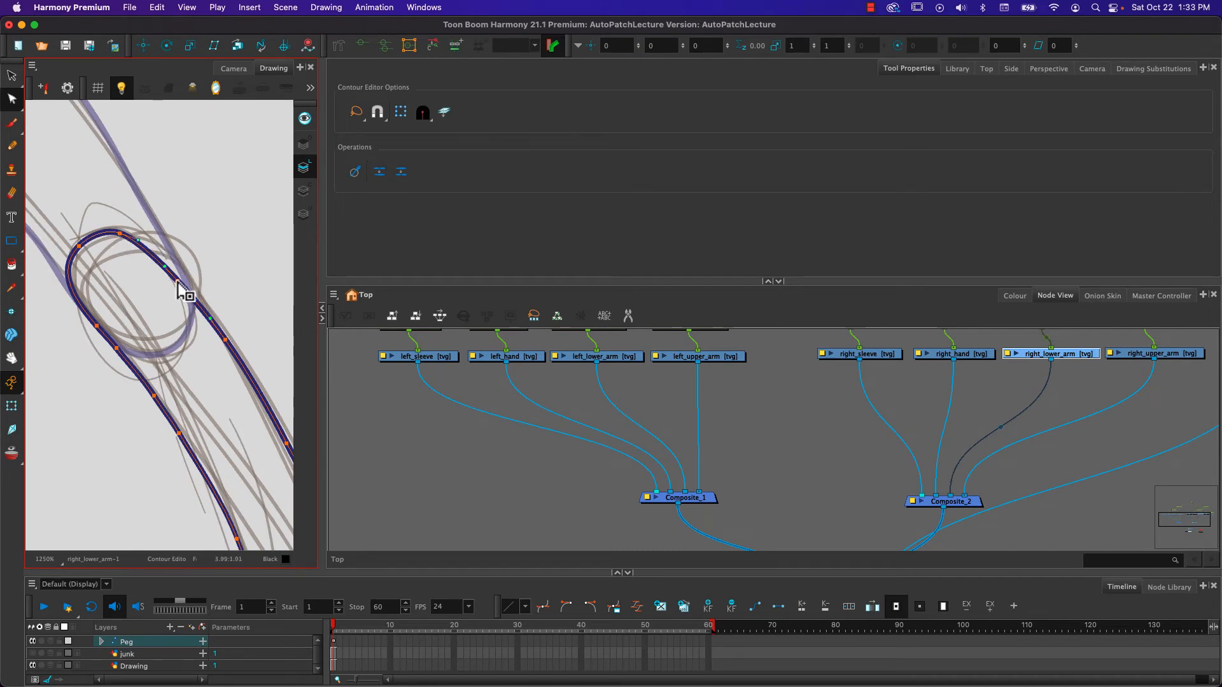
pyautogui.click(177, 281)
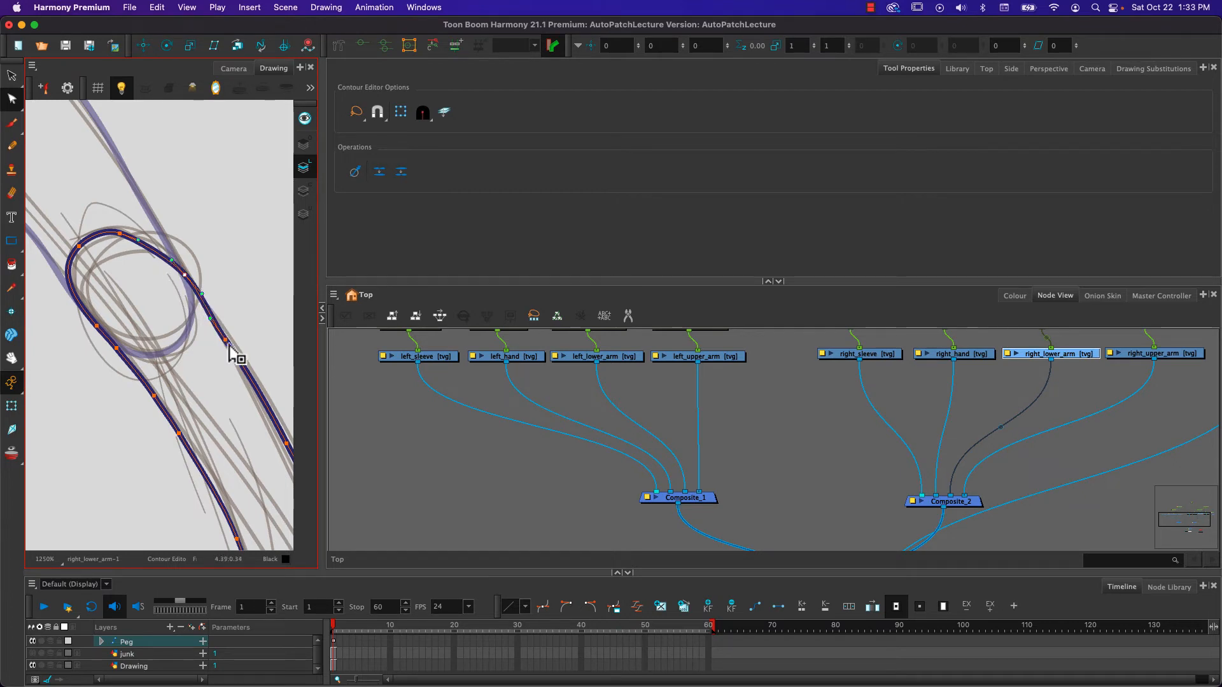
pyautogui.moveTo(225, 339); pyautogui.dragTo(230, 338)
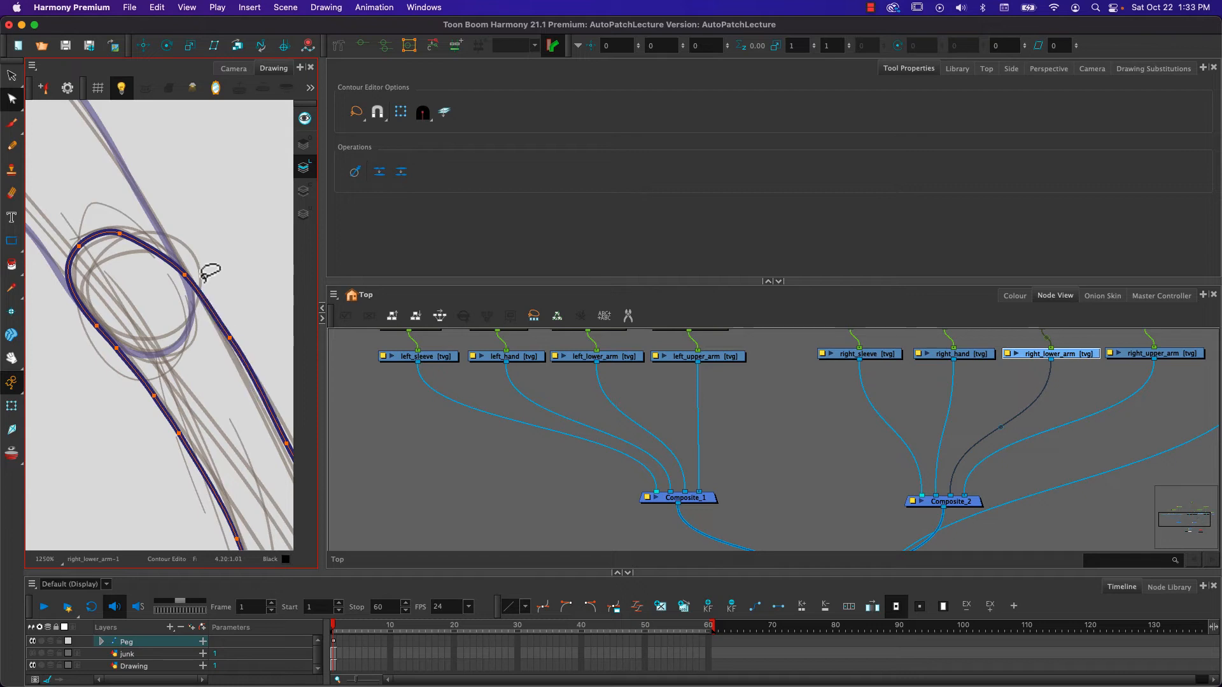
pyautogui.click(119, 234)
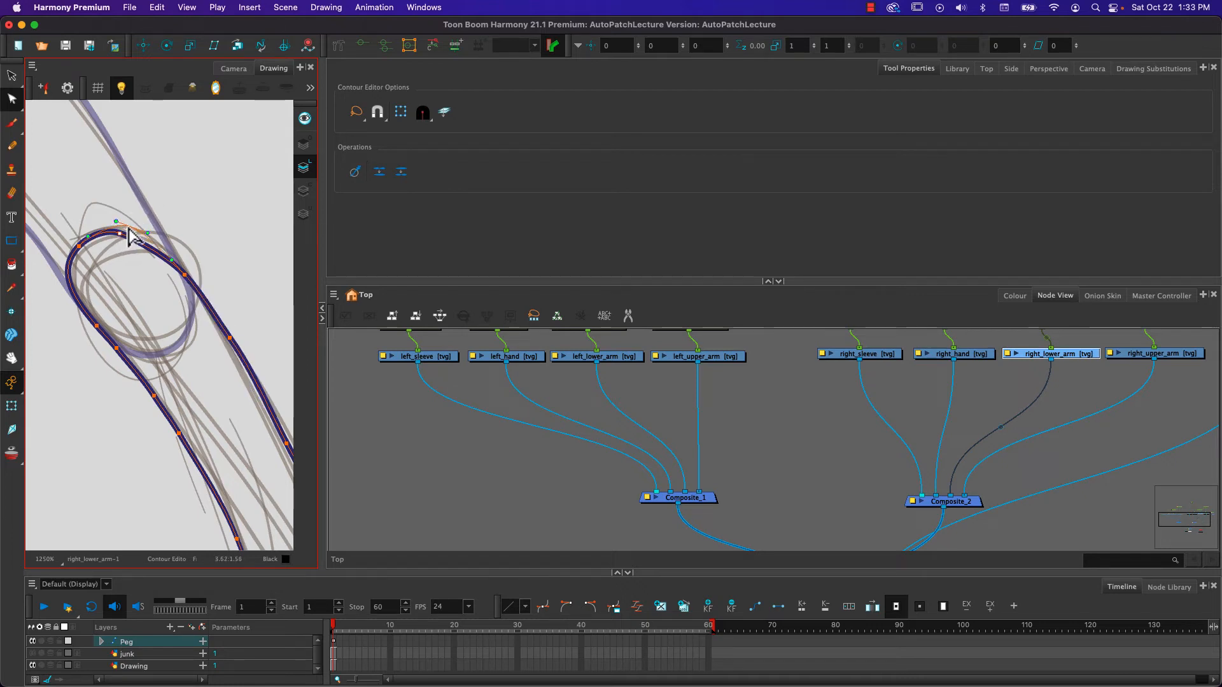
pyautogui.moveTo(128, 228); pyautogui.dragTo(69, 274)
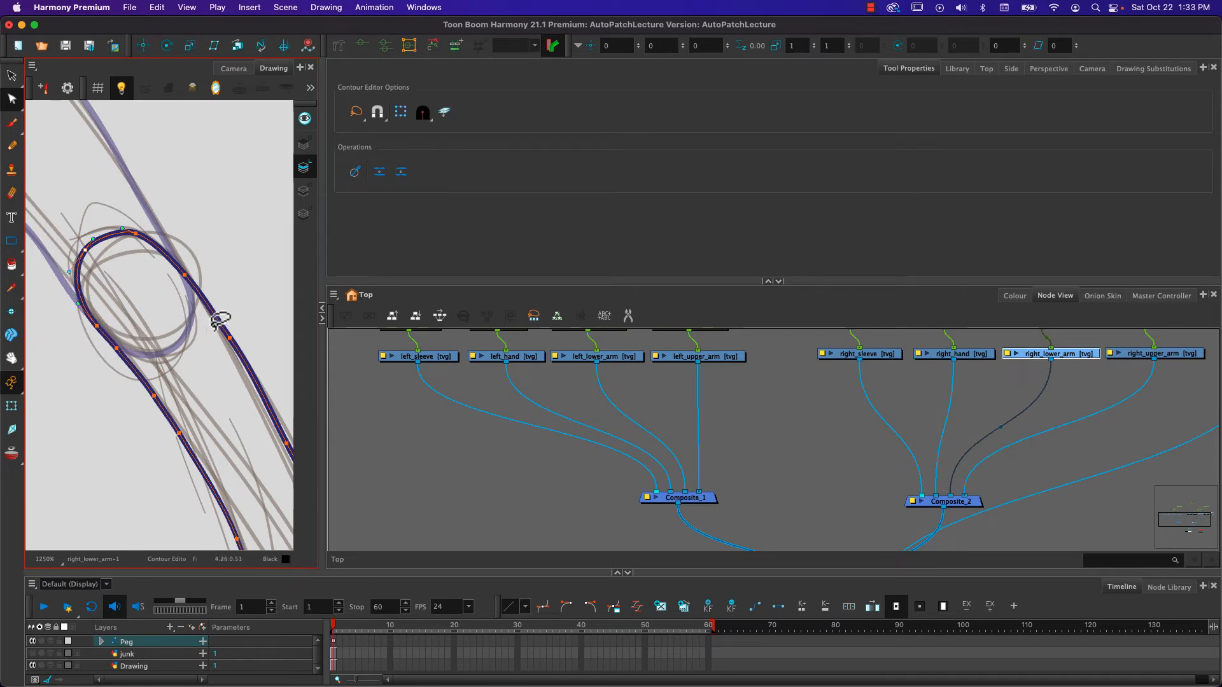
pyautogui.scroll(-8, 209, 340)
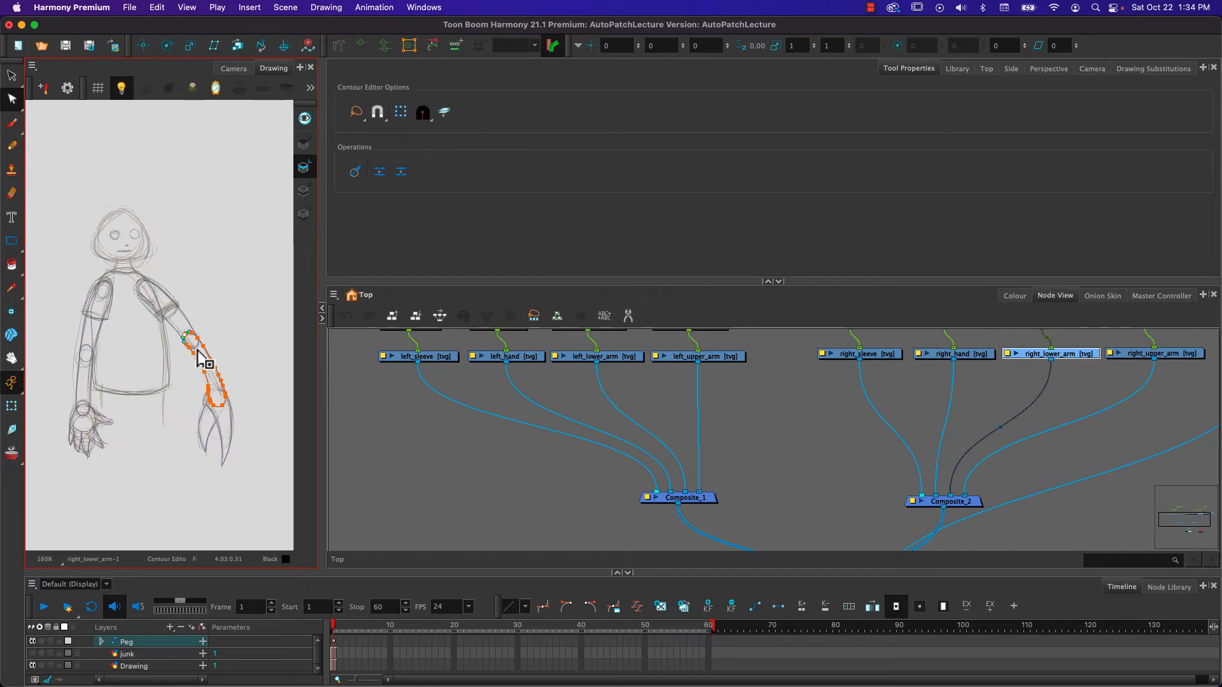
pyautogui.click(233, 70)
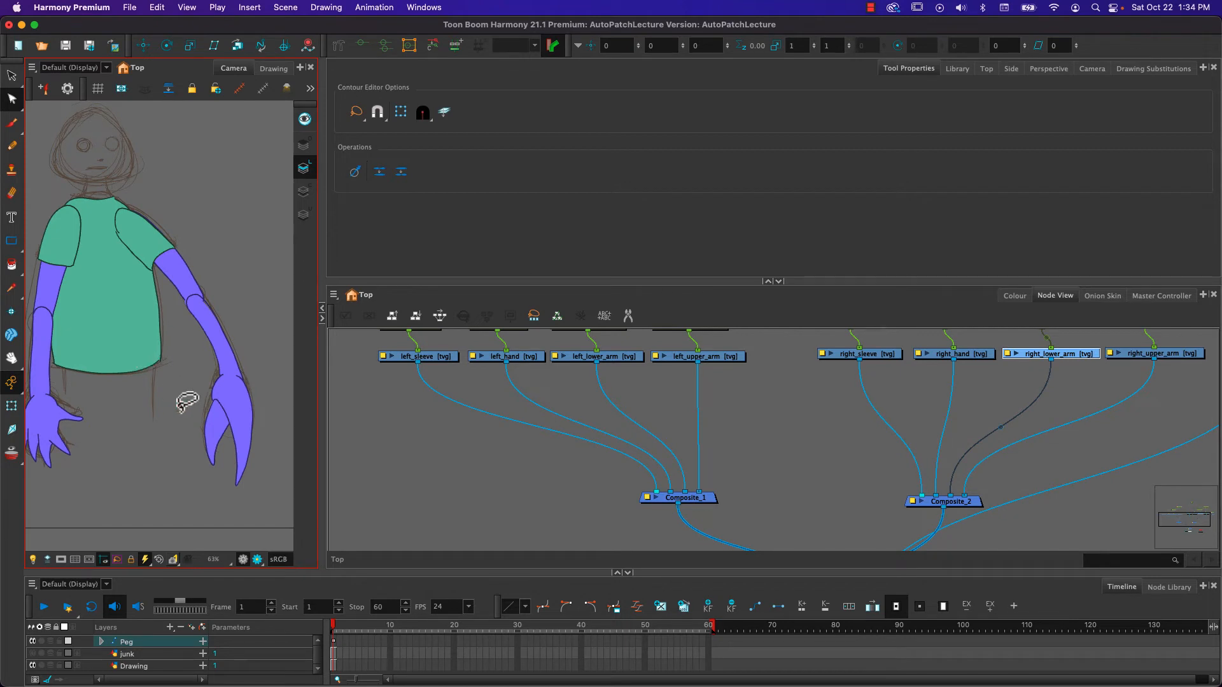
# - Delete the old fill of the right forearm from the Colour Art layer of right_lower_arm
pyautogui.scroll(5, 170, 308)
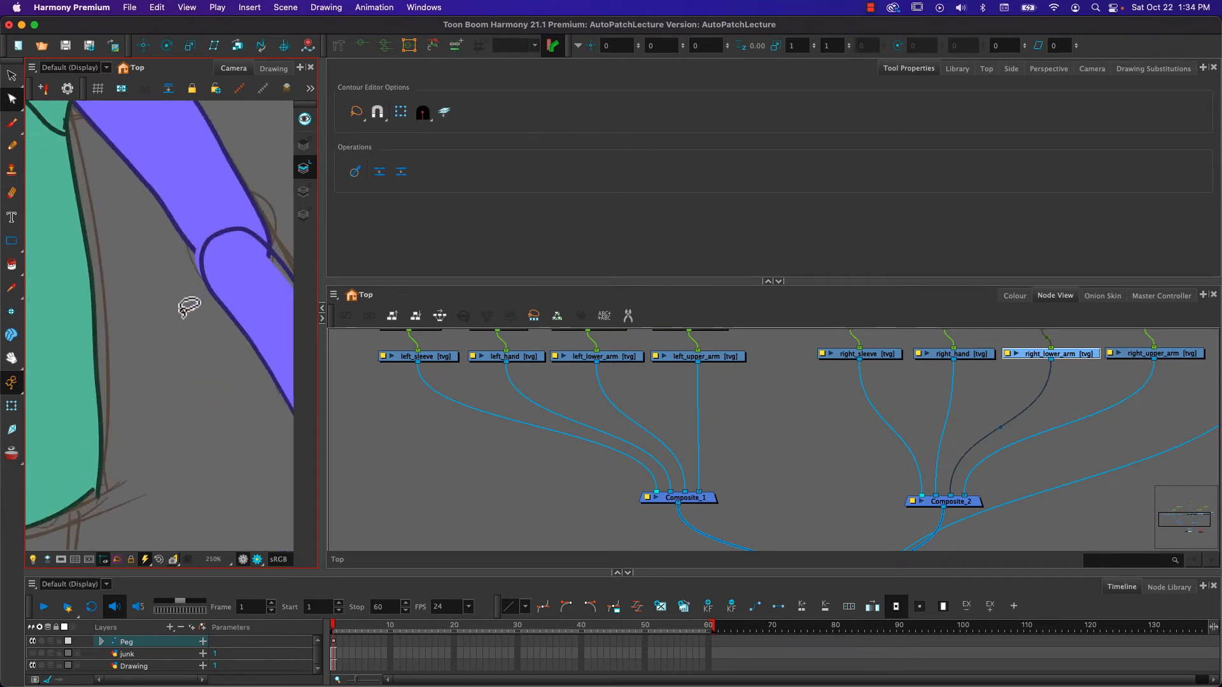
pyautogui.scroll(-5, 189, 307)
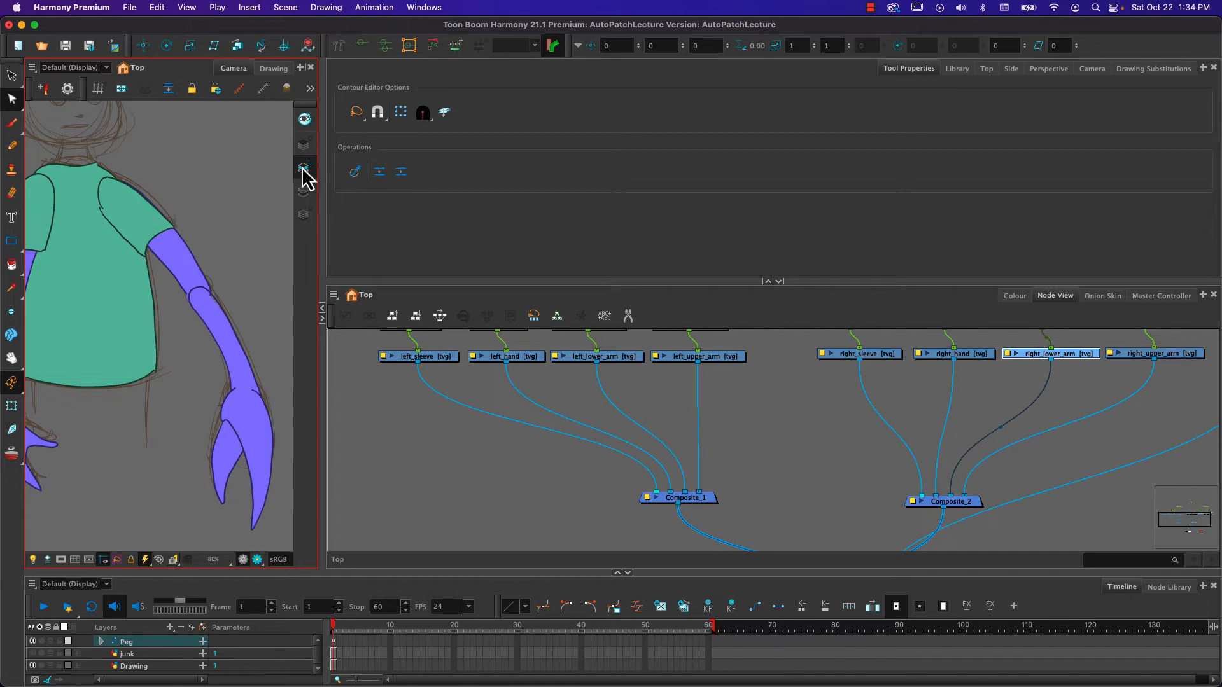
pyautogui.click(304, 169)
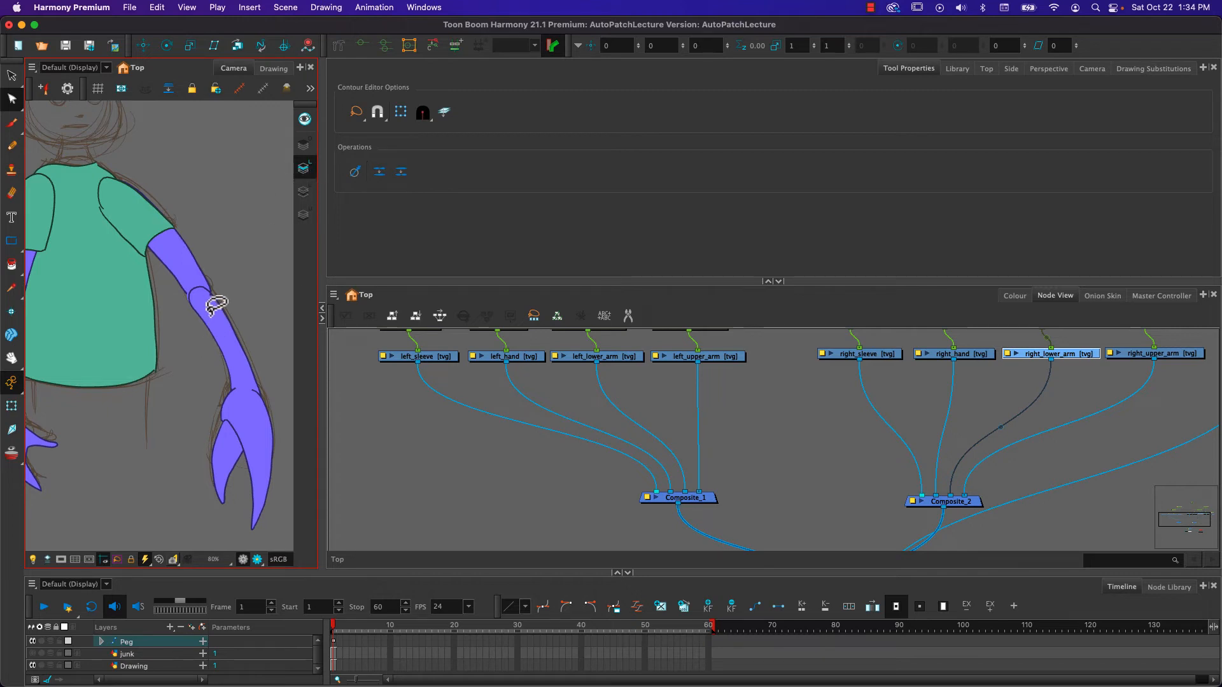
pyautogui.click(303, 191)
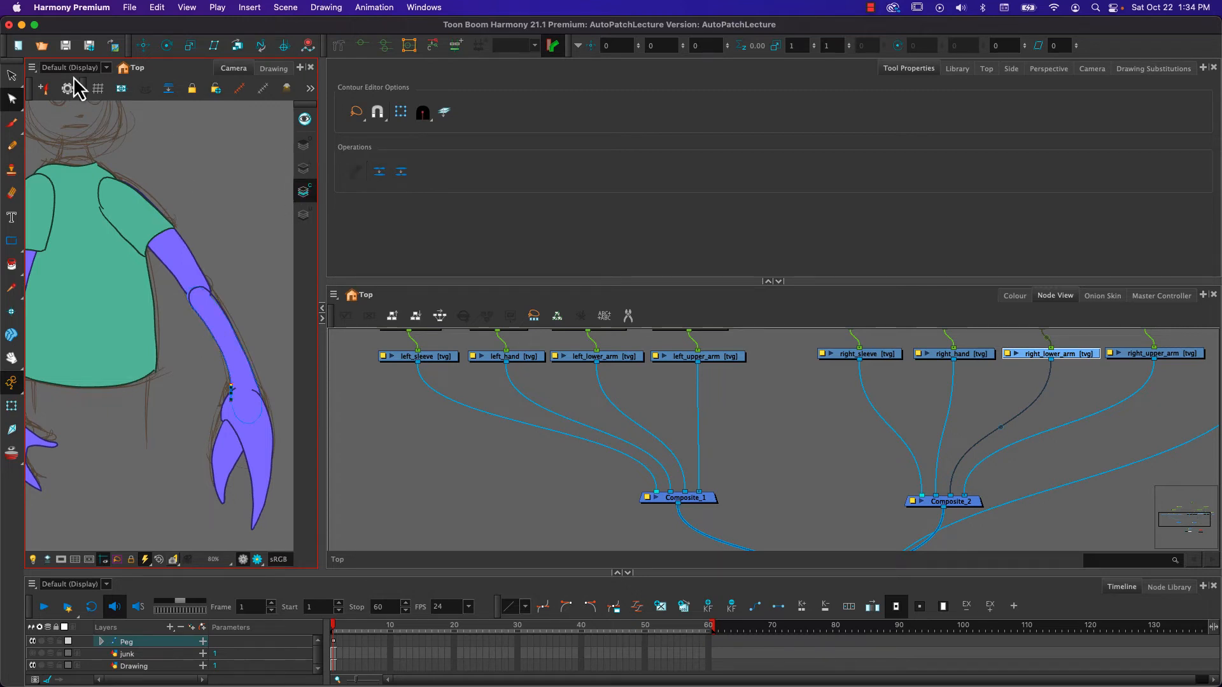
pyautogui.click(11, 75)
pyautogui.moveTo(254, 283); pyautogui.dragTo(200, 351)
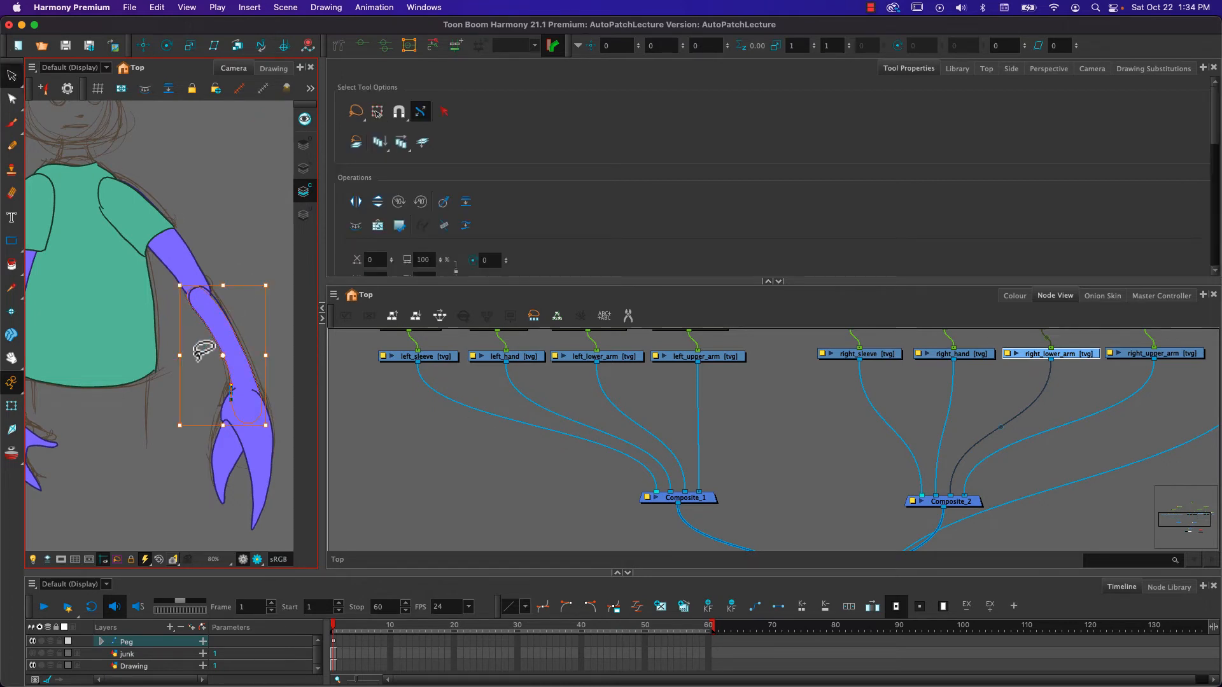
pyautogui.press('Delete')
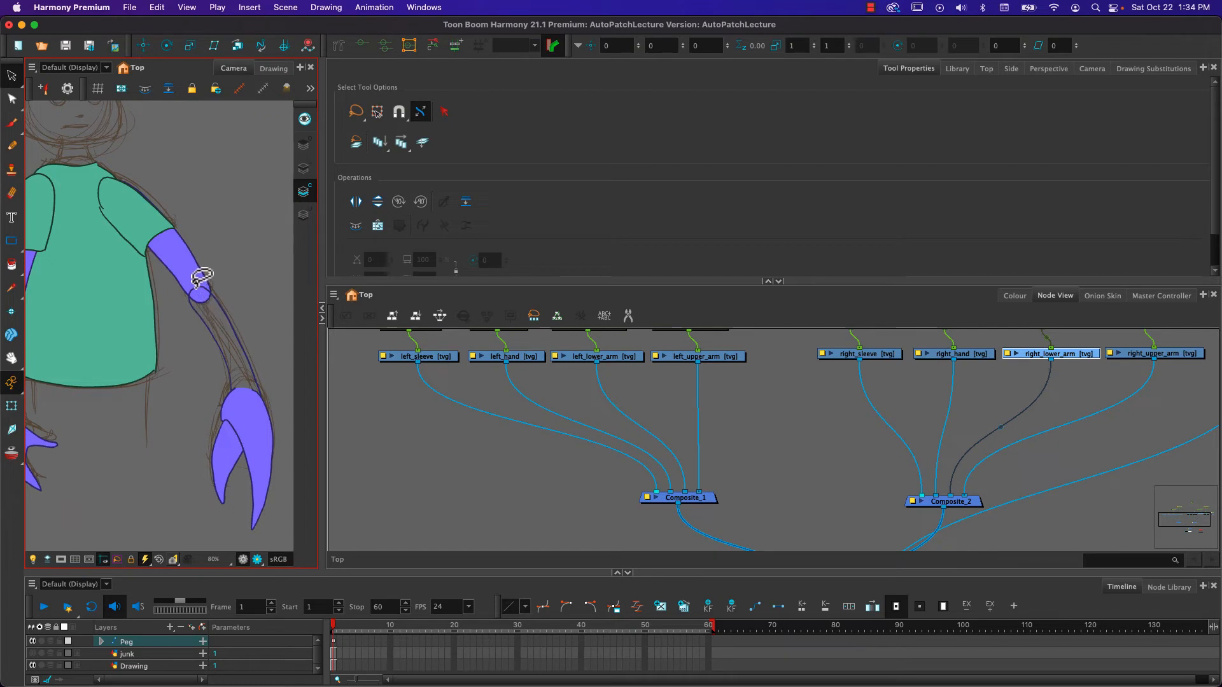
# - Select the right forearm's outline on the Line Art layer and create matching Colour Art strokes from it
pyautogui.click(306, 172)
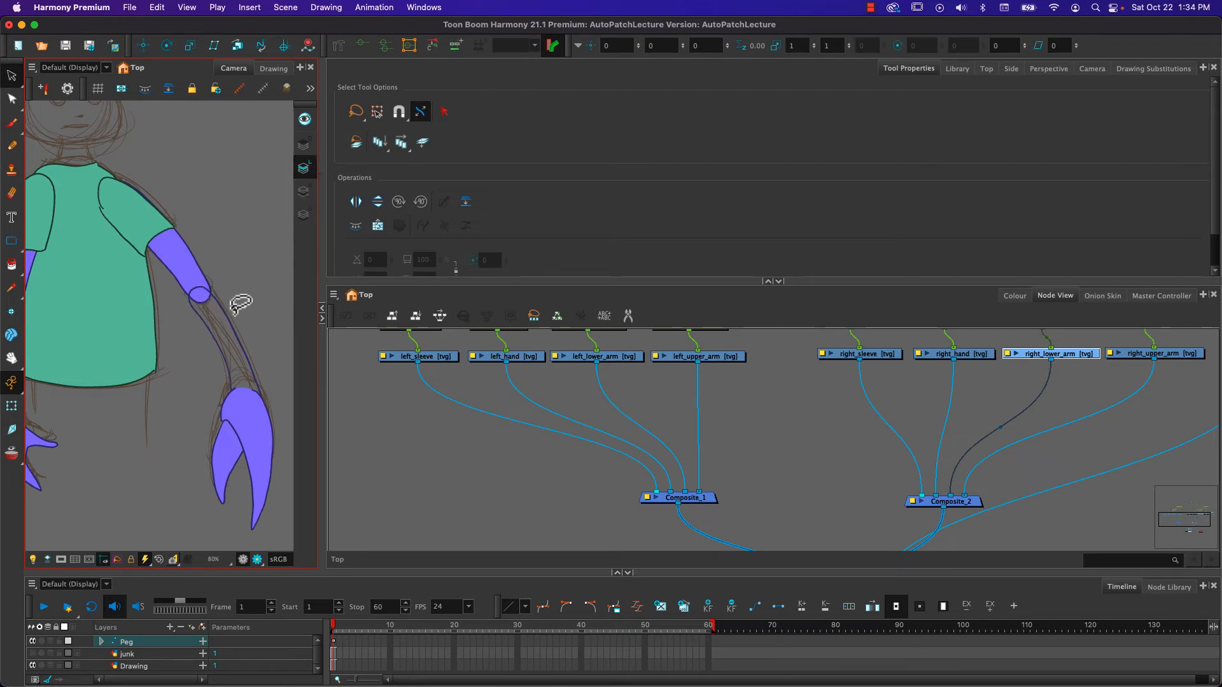
pyautogui.moveTo(233, 311); pyautogui.dragTo(178, 337)
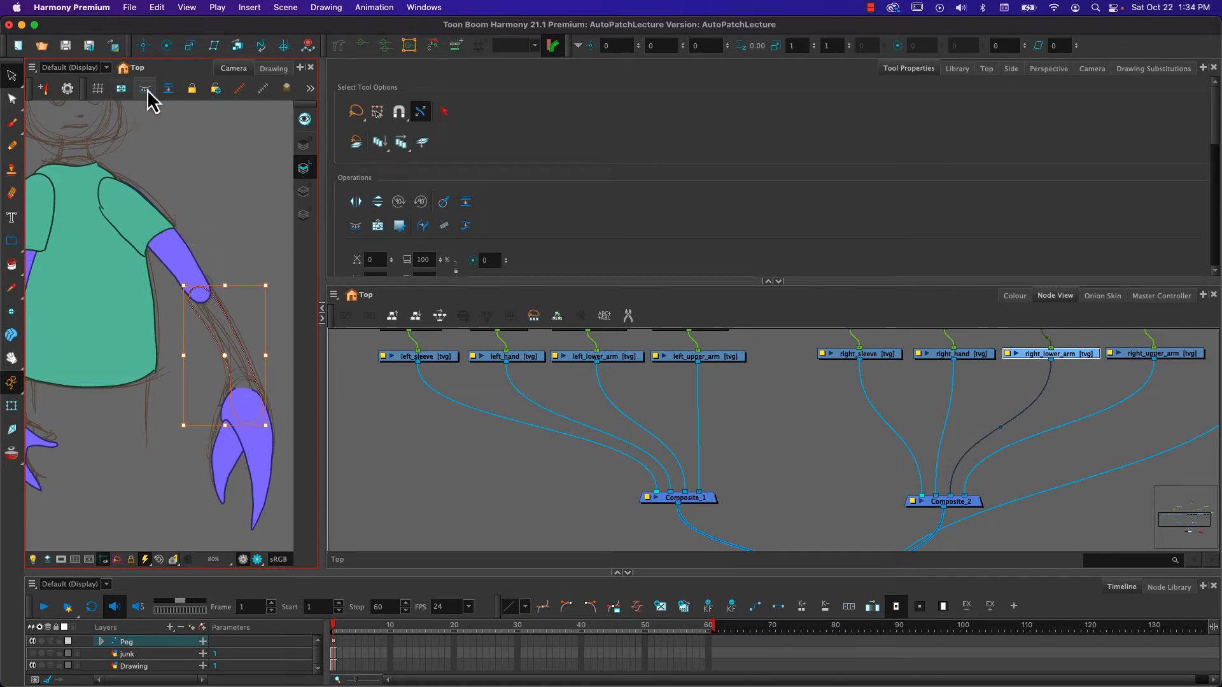
pyautogui.click(303, 191)
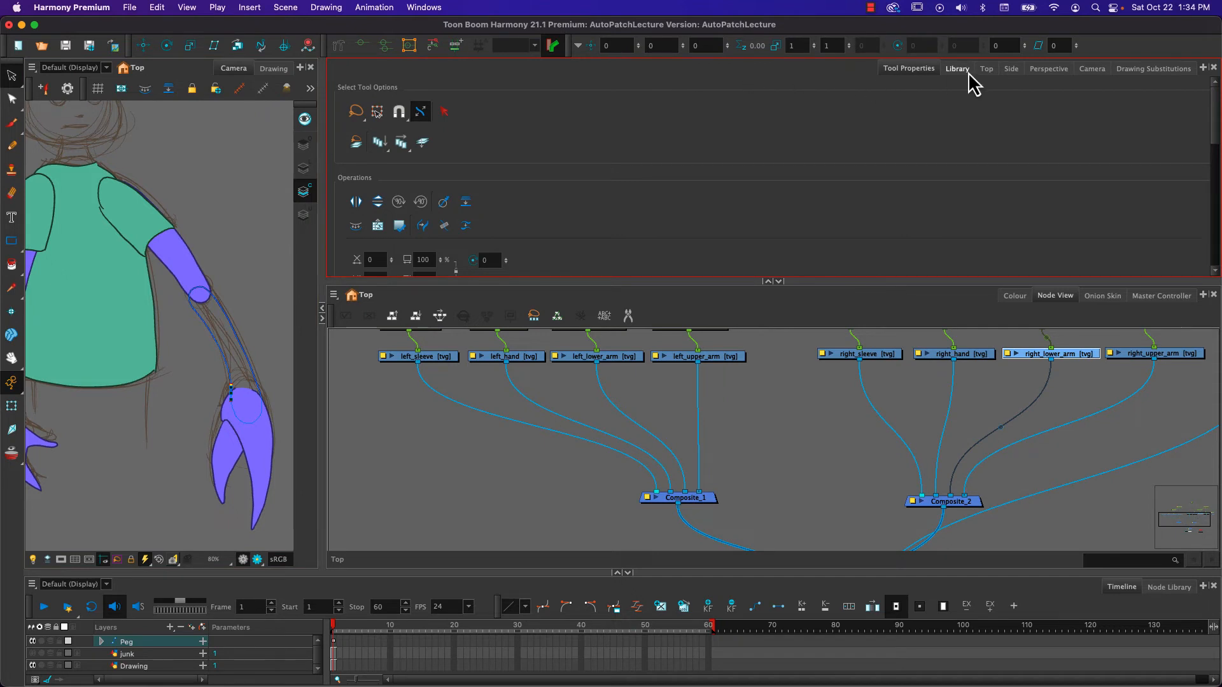
# - Fill the right forearm's Colour Art with the skin colour, and return to the Node View with the Transform tool active
pyautogui.click(1014, 296)
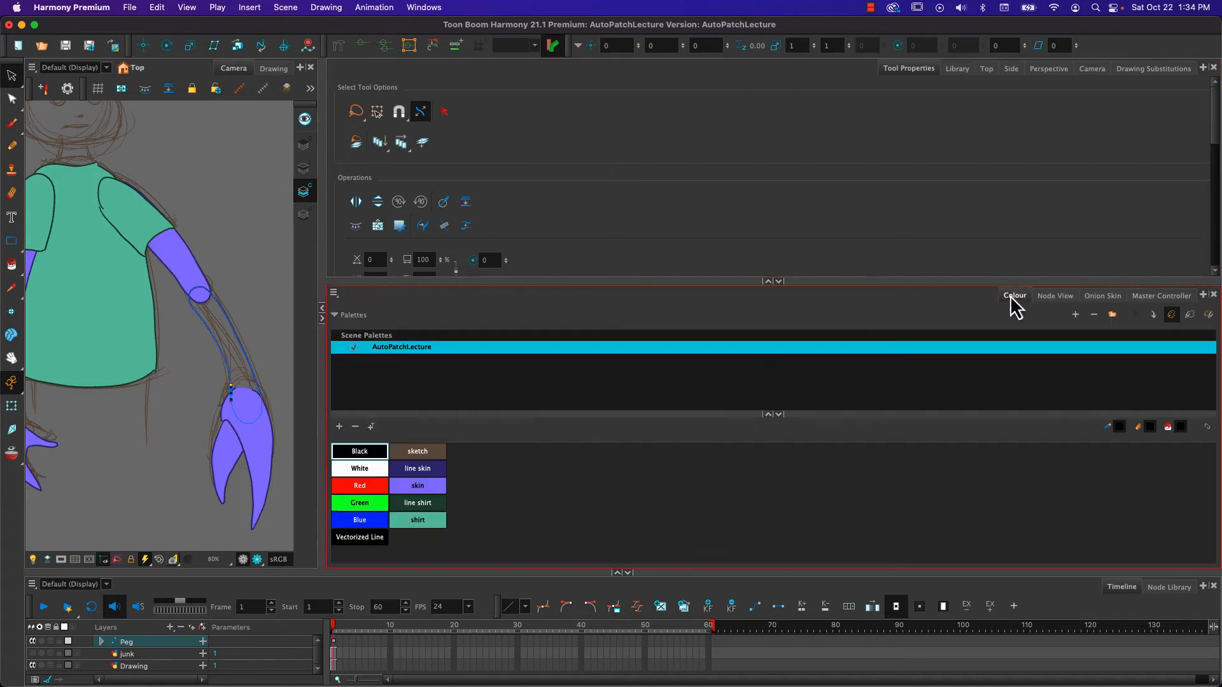
pyautogui.click(422, 483)
pyautogui.click(12, 264)
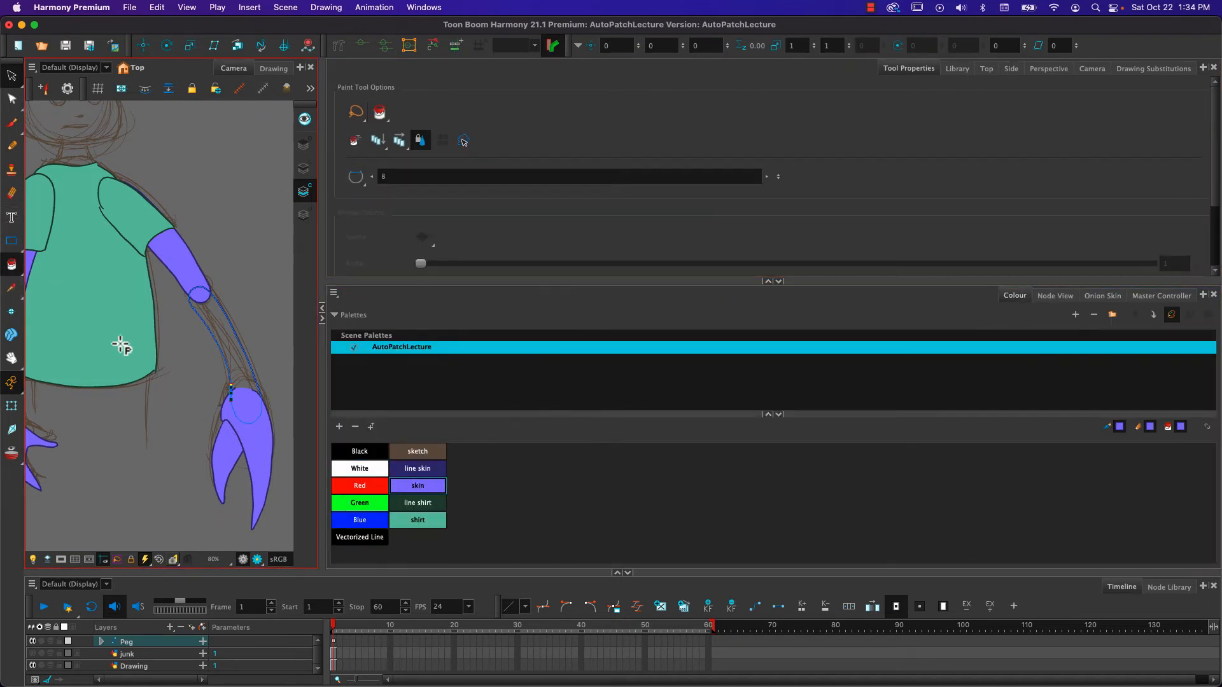
pyautogui.click(231, 342)
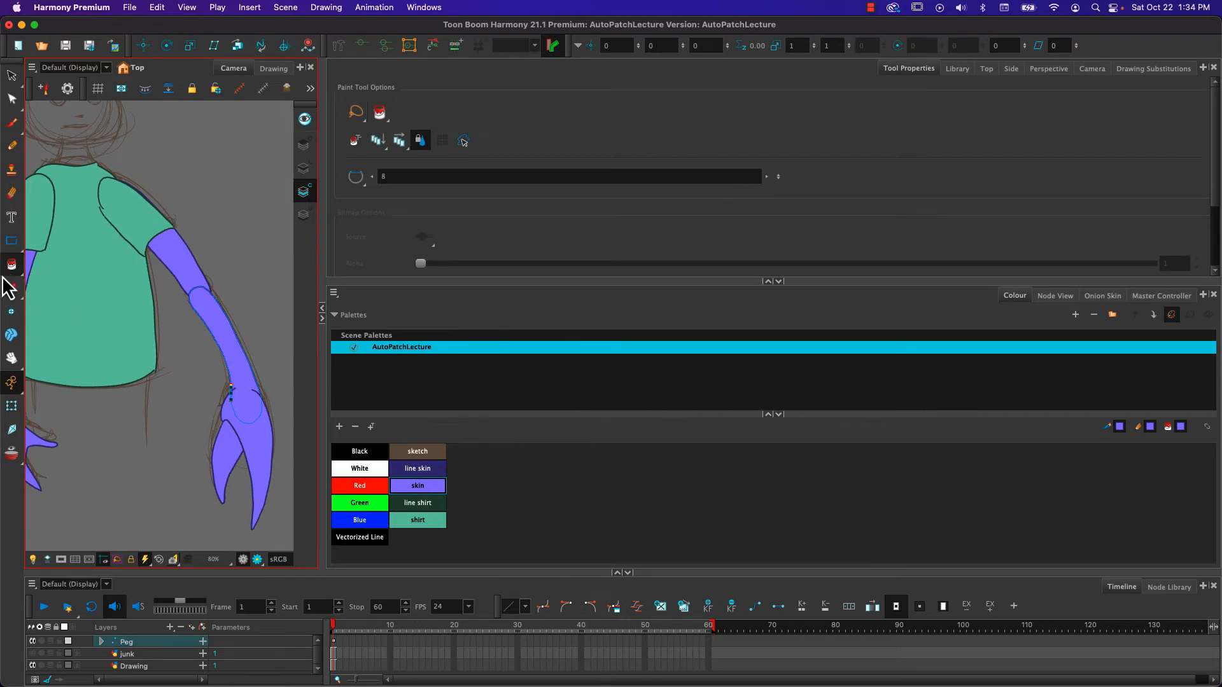
pyautogui.click(11, 405)
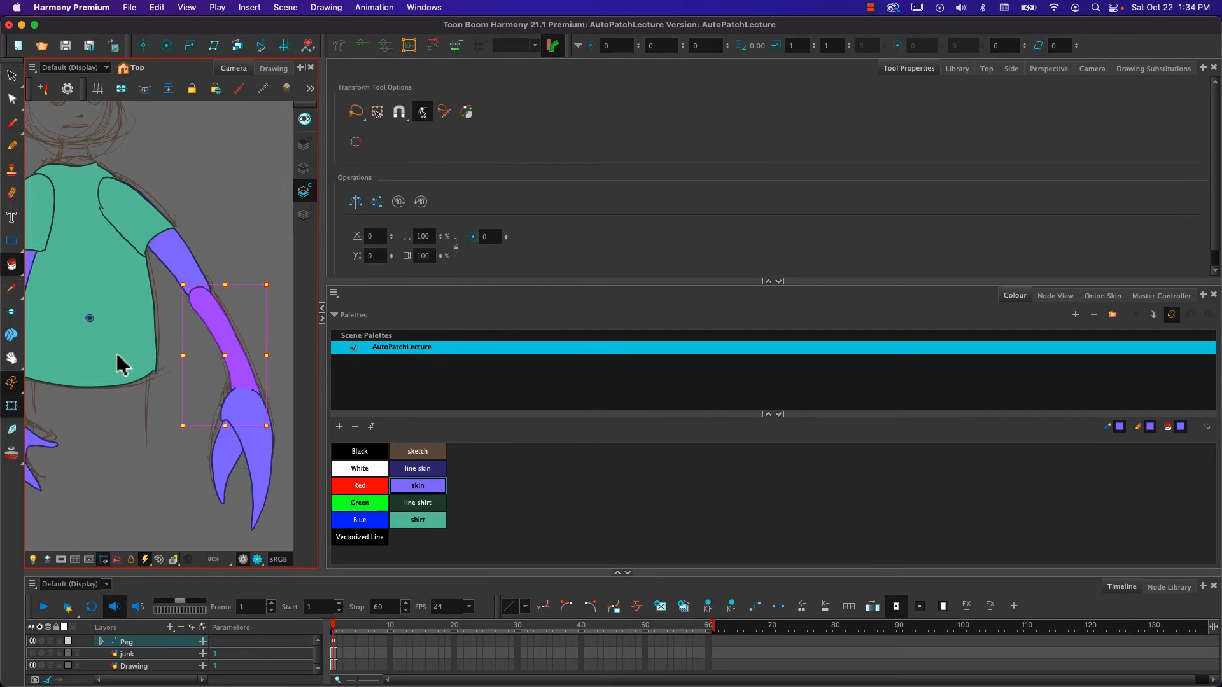
pyautogui.click(1055, 296)
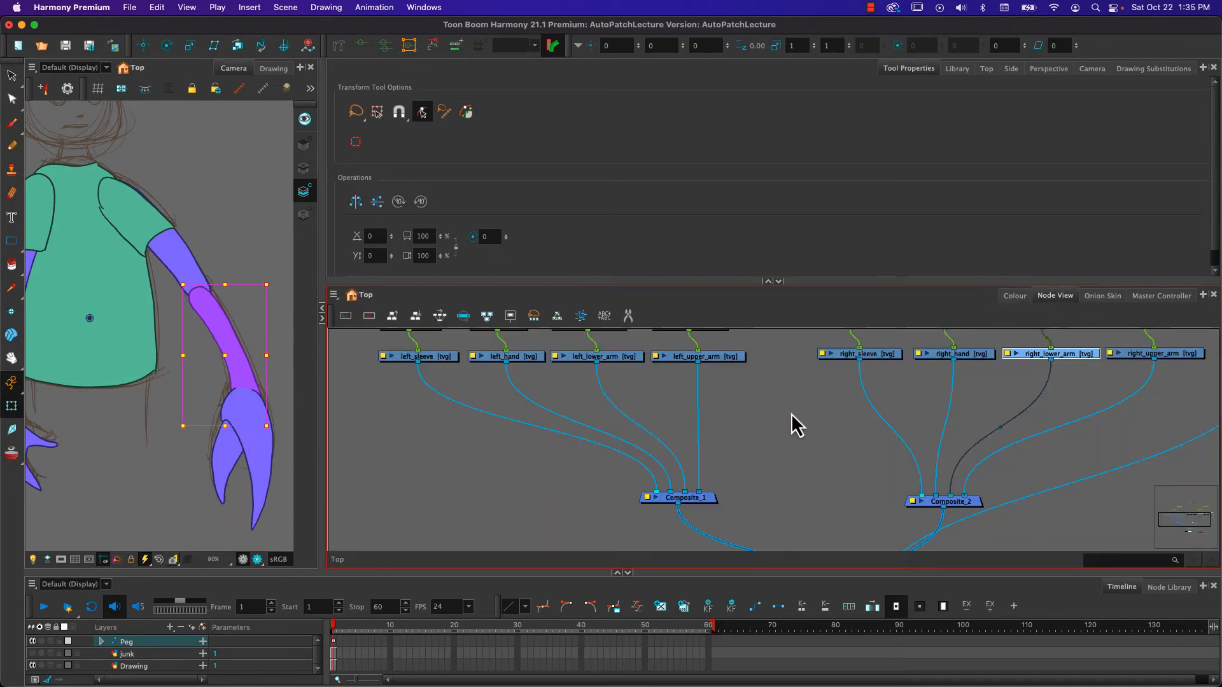
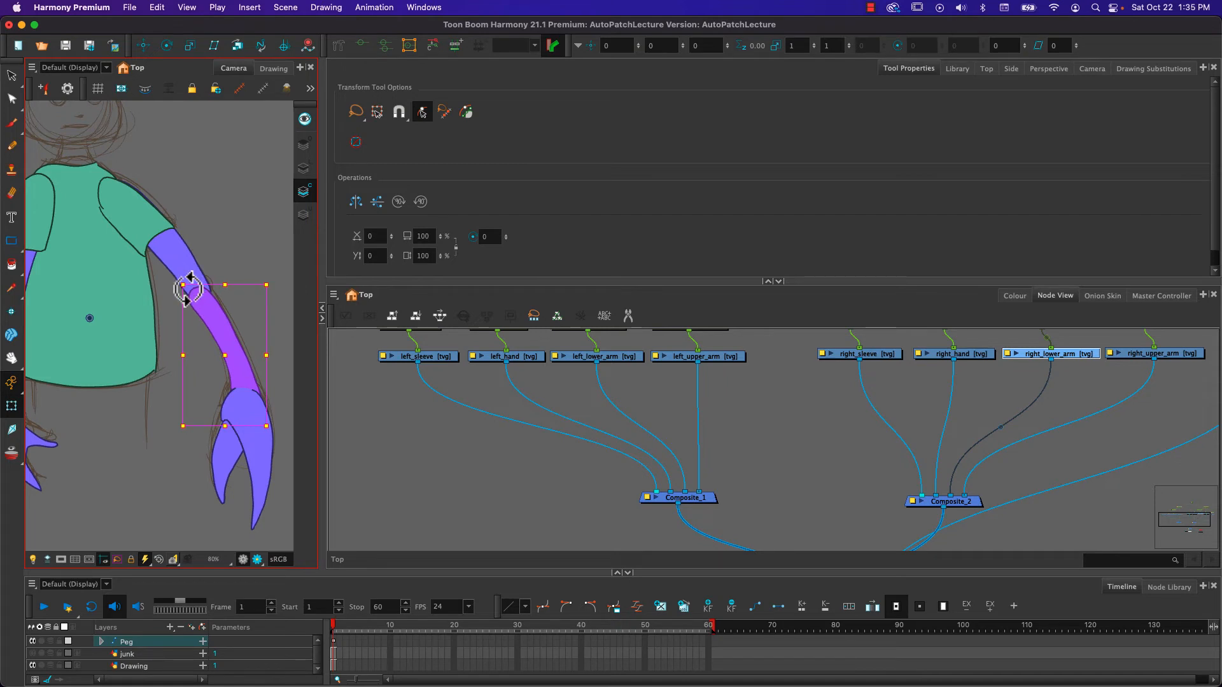
# - Browse the node library's categories, from Combine, 3D, Constraint and Favorites through Generator to Filter, to locate the Auto-Patch node
pyautogui.click(1169, 587)
pyautogui.moveTo(581, 571); pyautogui.dragTo(546, 151)
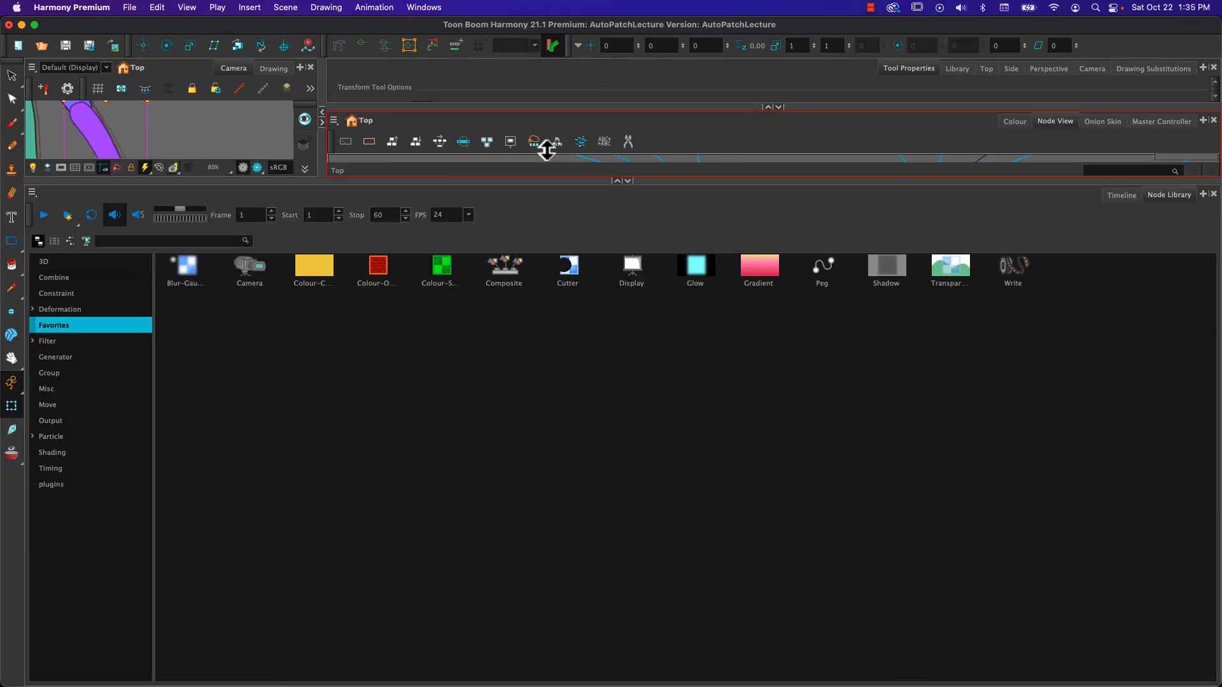
pyautogui.click(45, 279)
pyautogui.click(42, 263)
pyautogui.click(46, 294)
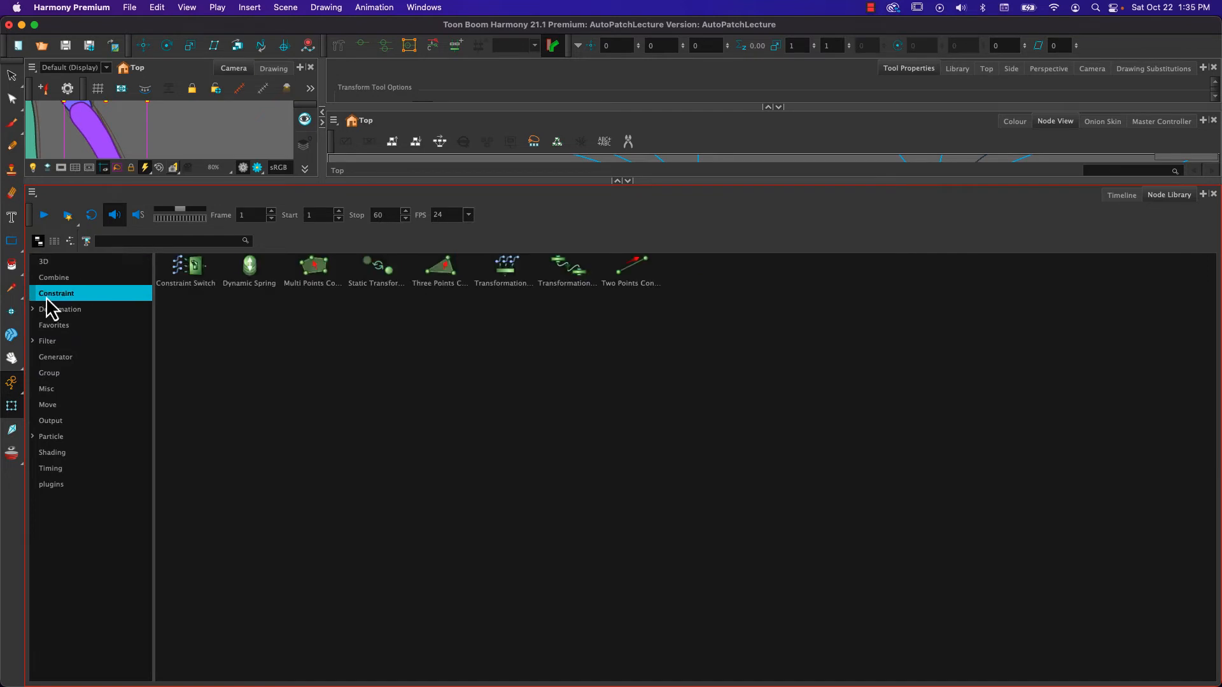
pyautogui.click(49, 329)
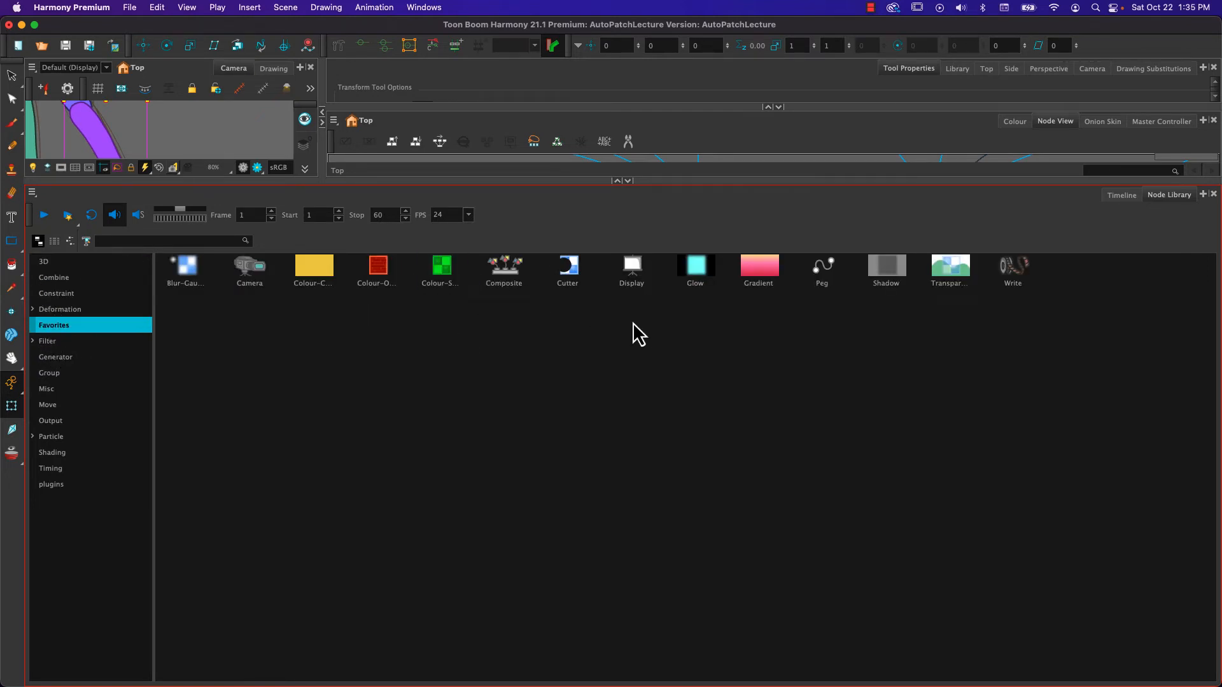
pyautogui.click(517, 273)
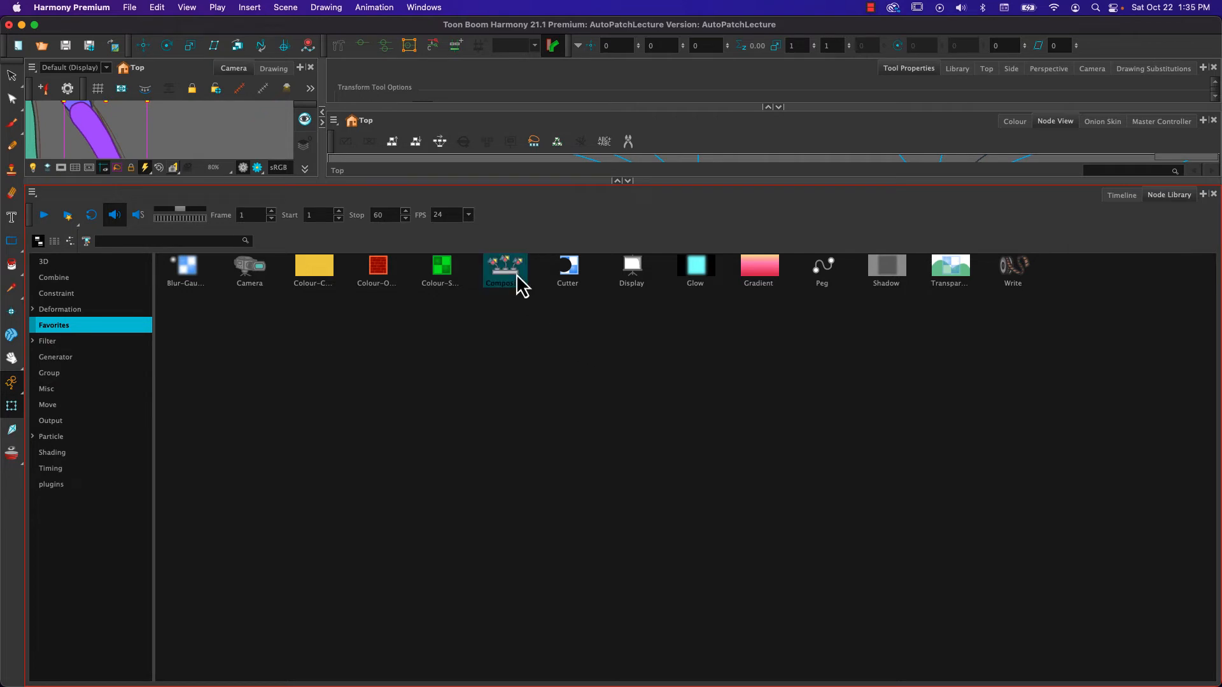
pyautogui.click(577, 270)
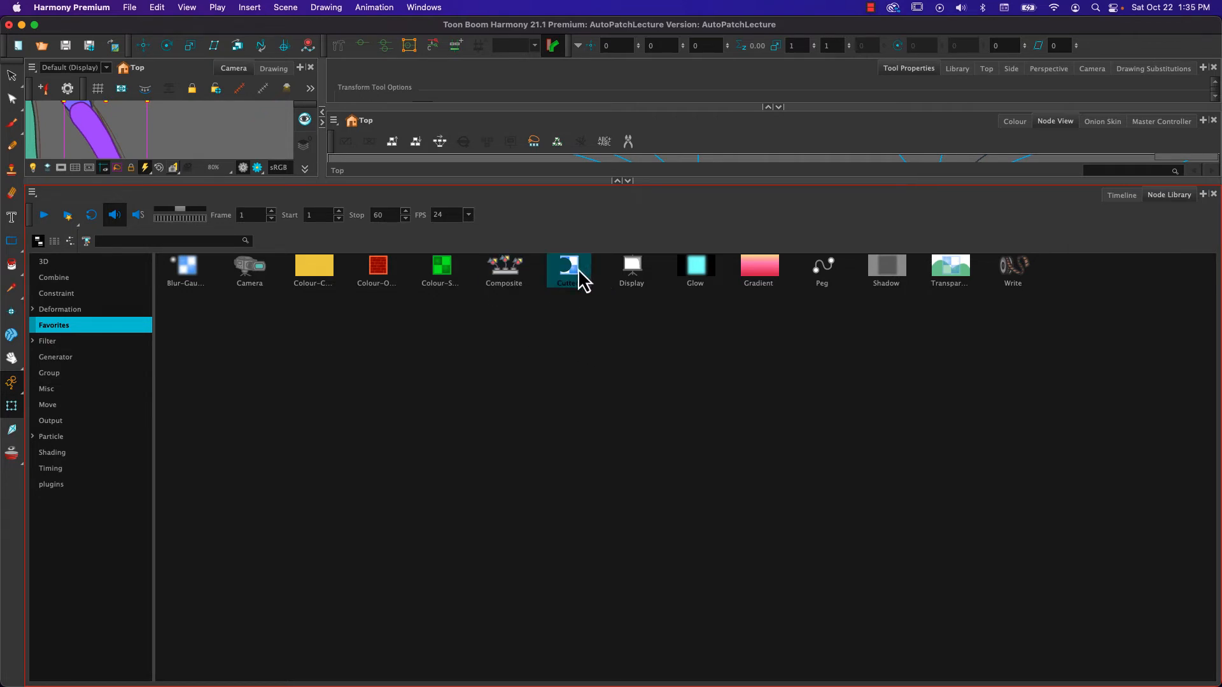
pyautogui.click(67, 284)
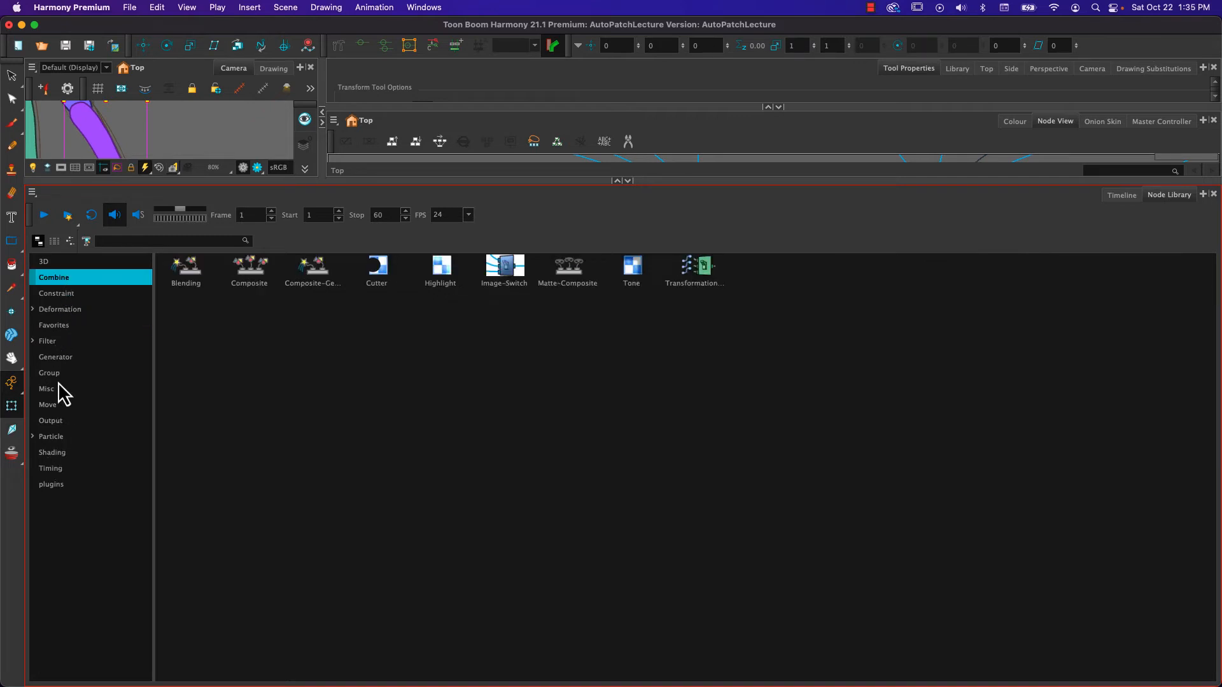
pyautogui.click(59, 357)
pyautogui.click(49, 344)
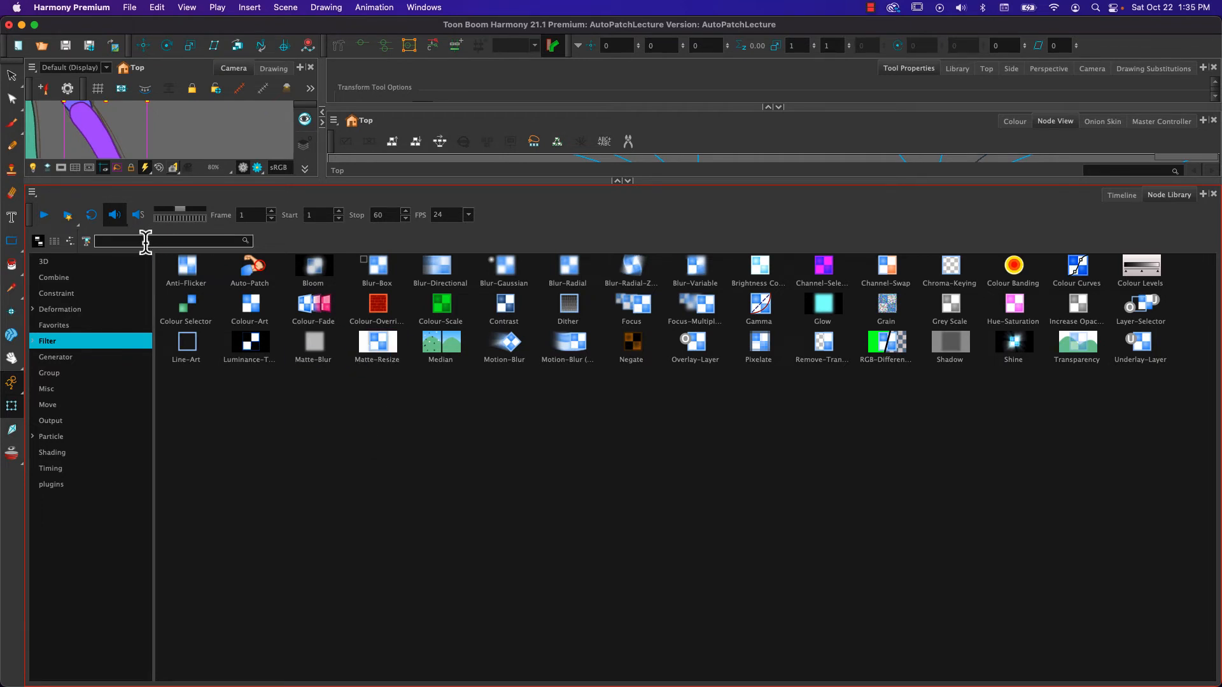
pyautogui.moveTo(586, 183); pyautogui.dragTo(584, 582)
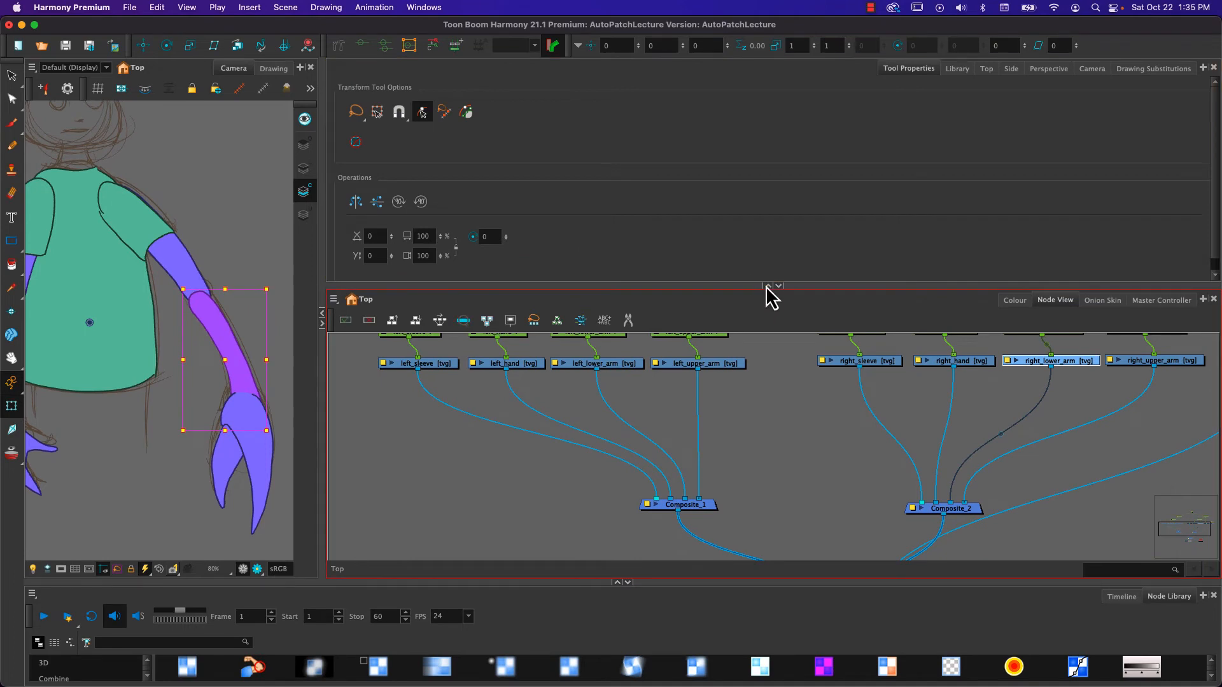
# - Add an Auto-Patch node below the left arm's drawings and paste a copy of it below the right arm's drawings
pyautogui.click(768, 285)
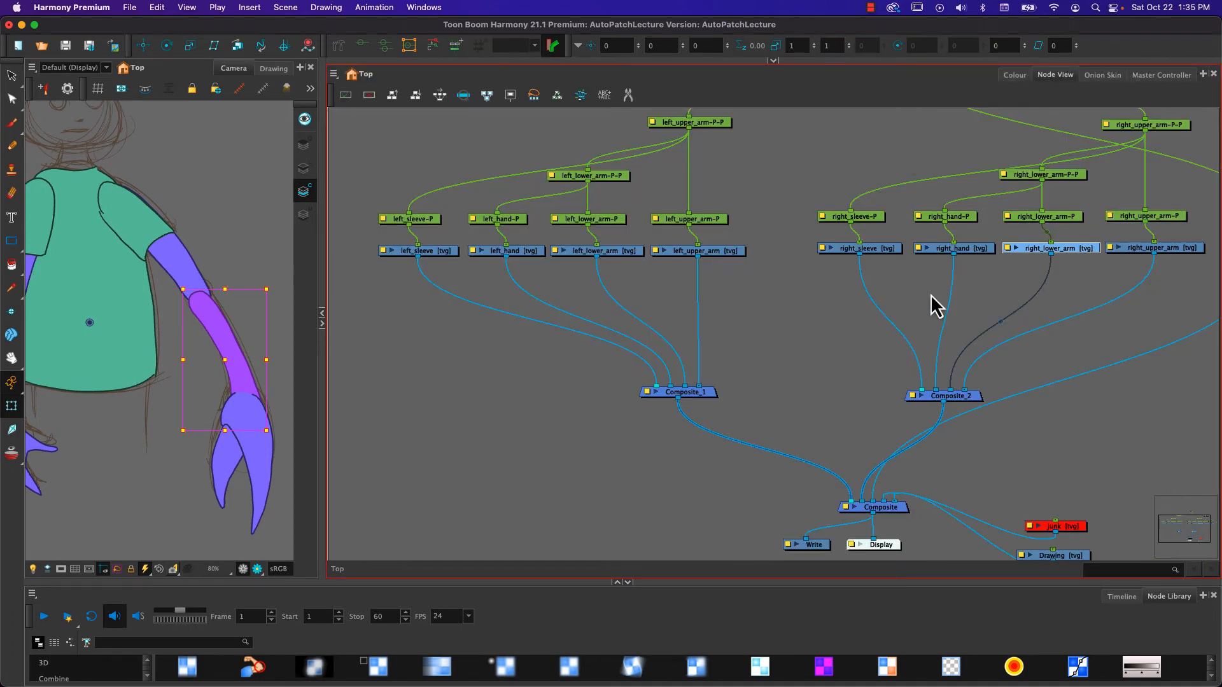
pyautogui.click(776, 335)
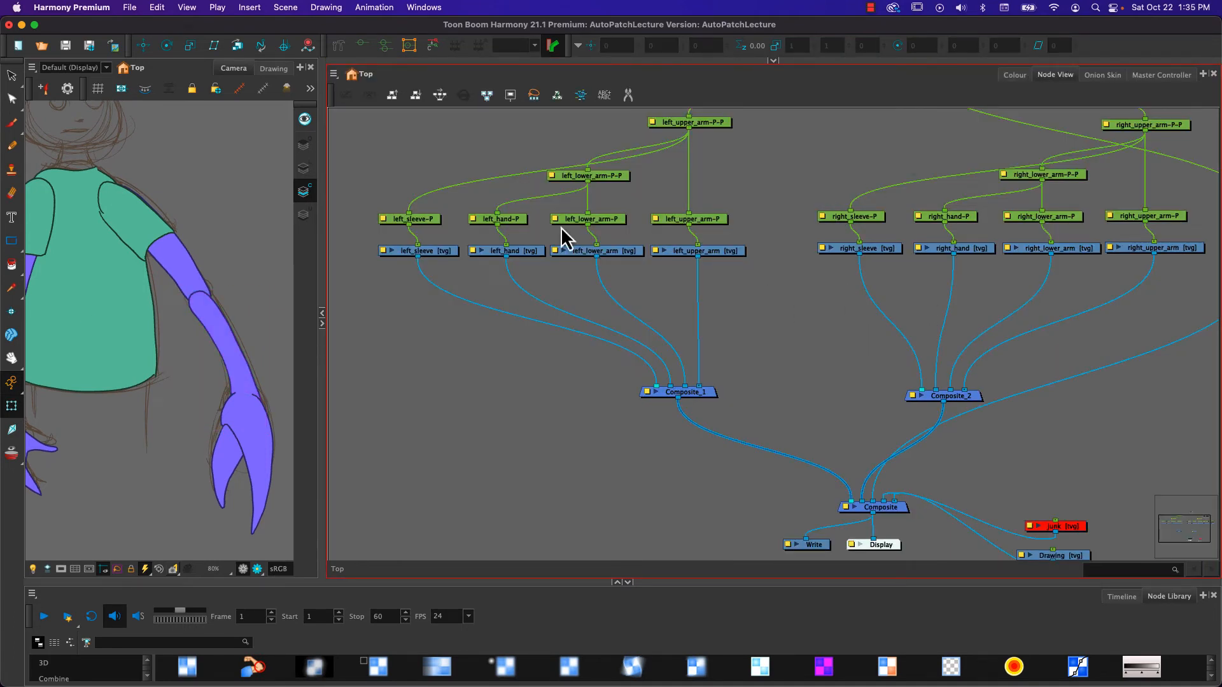
pyautogui.press('Tab')
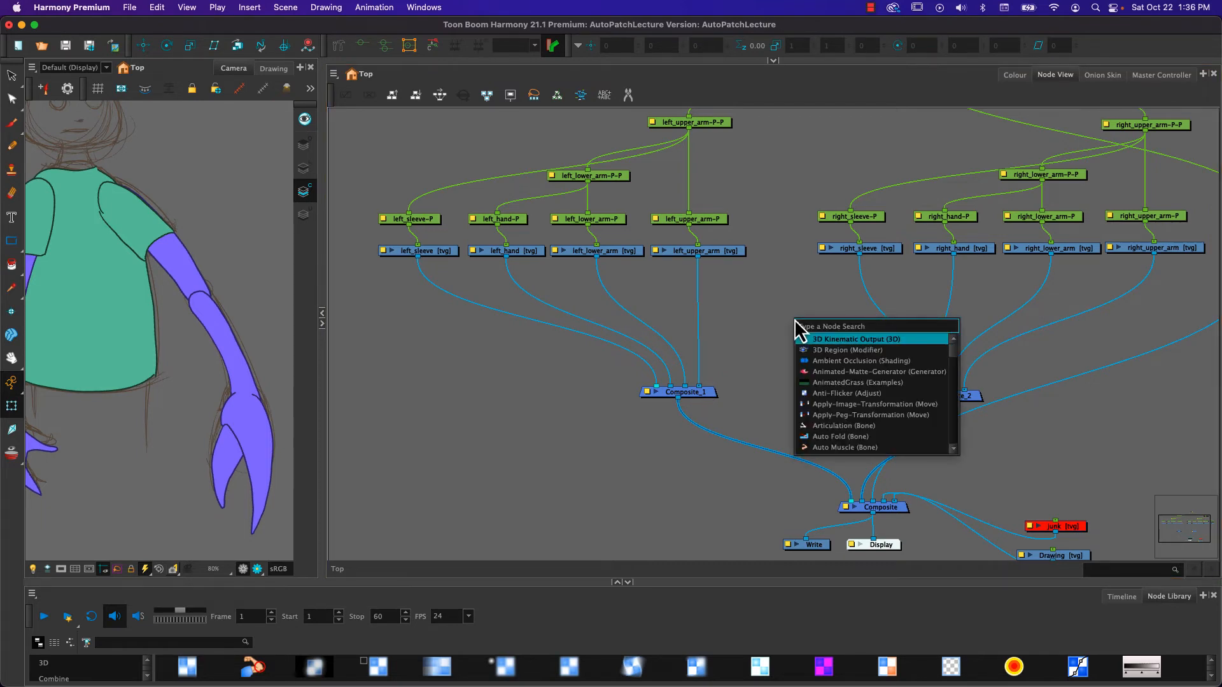
pyautogui.write('auto')
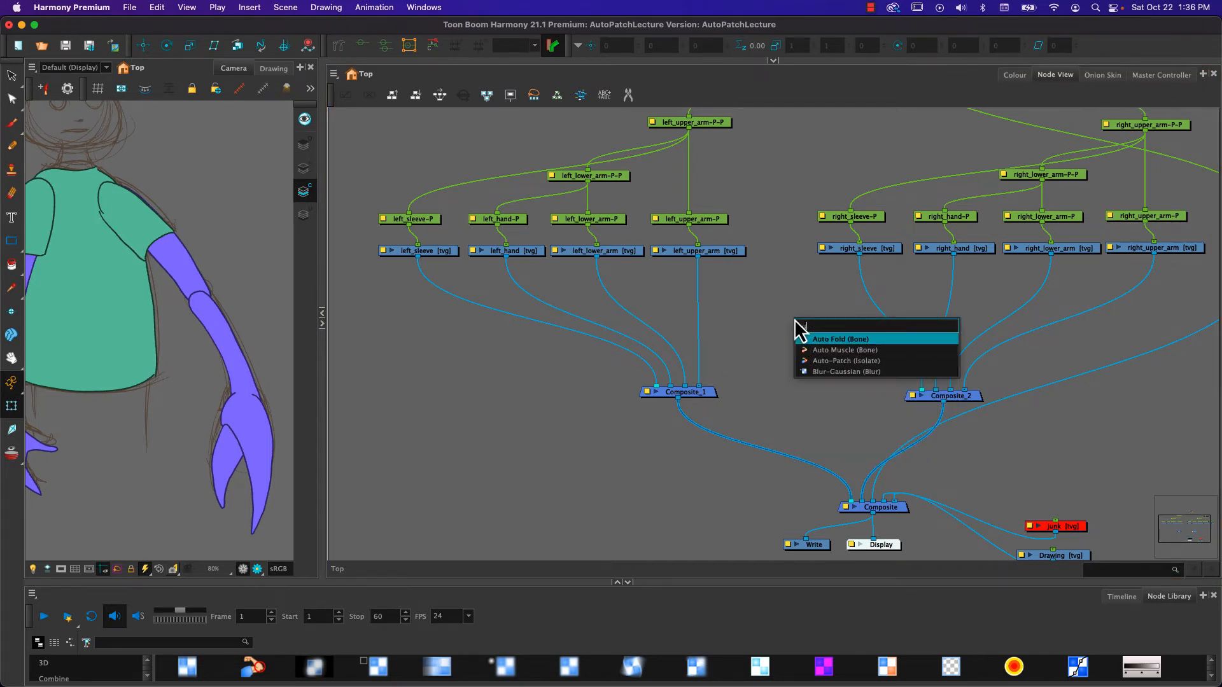
pyautogui.click(831, 363)
pyautogui.moveTo(842, 313); pyautogui.dragTo(1080, 296)
pyautogui.press('super+v')
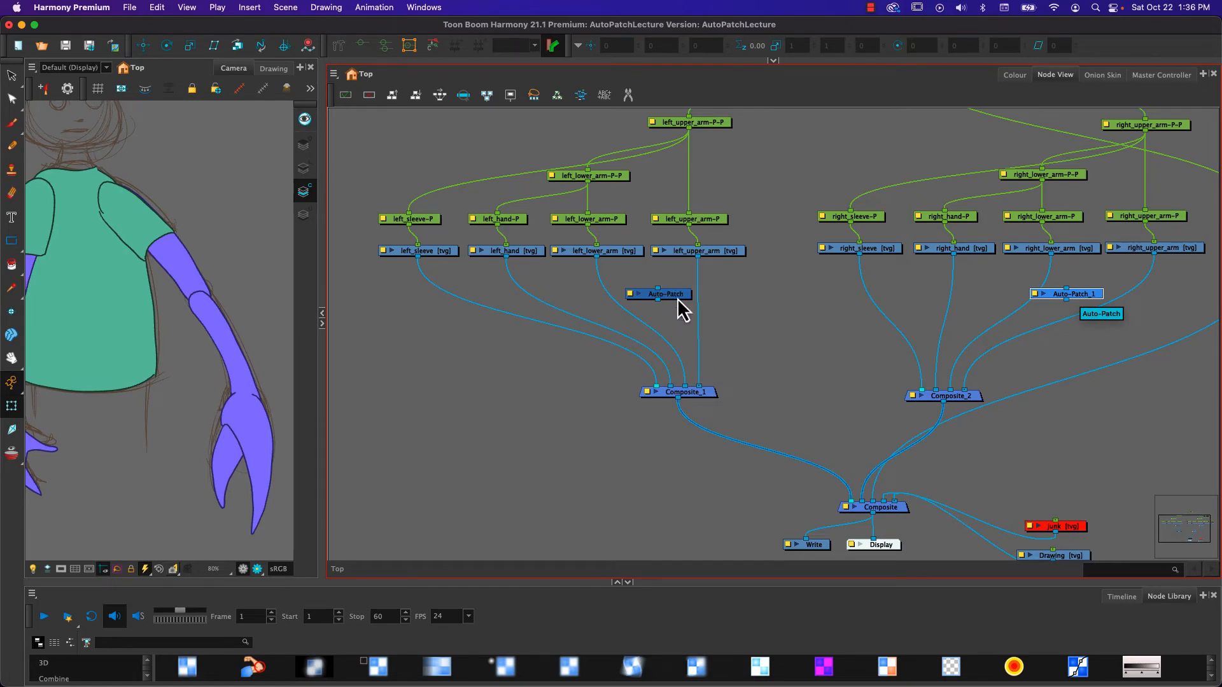
# - Look at the layer properties of the left_upper_arm-P peg and close them
pyautogui.scroll(2, 674, 299)
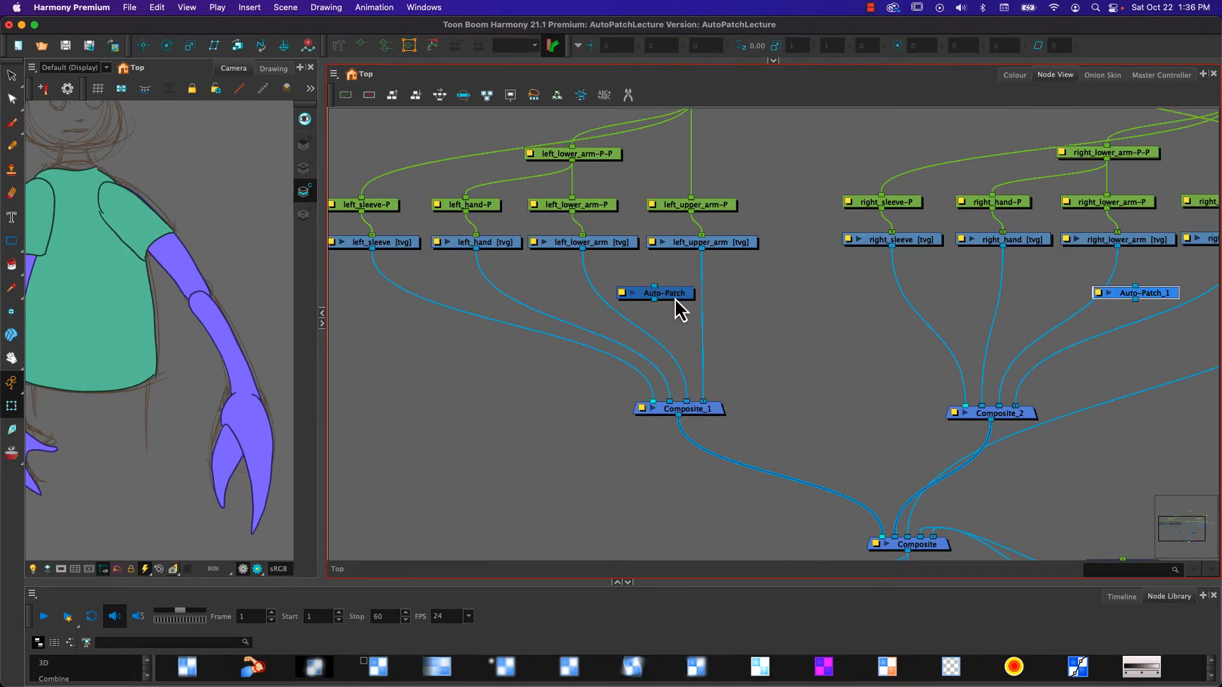
pyautogui.scroll(-2, 674, 298)
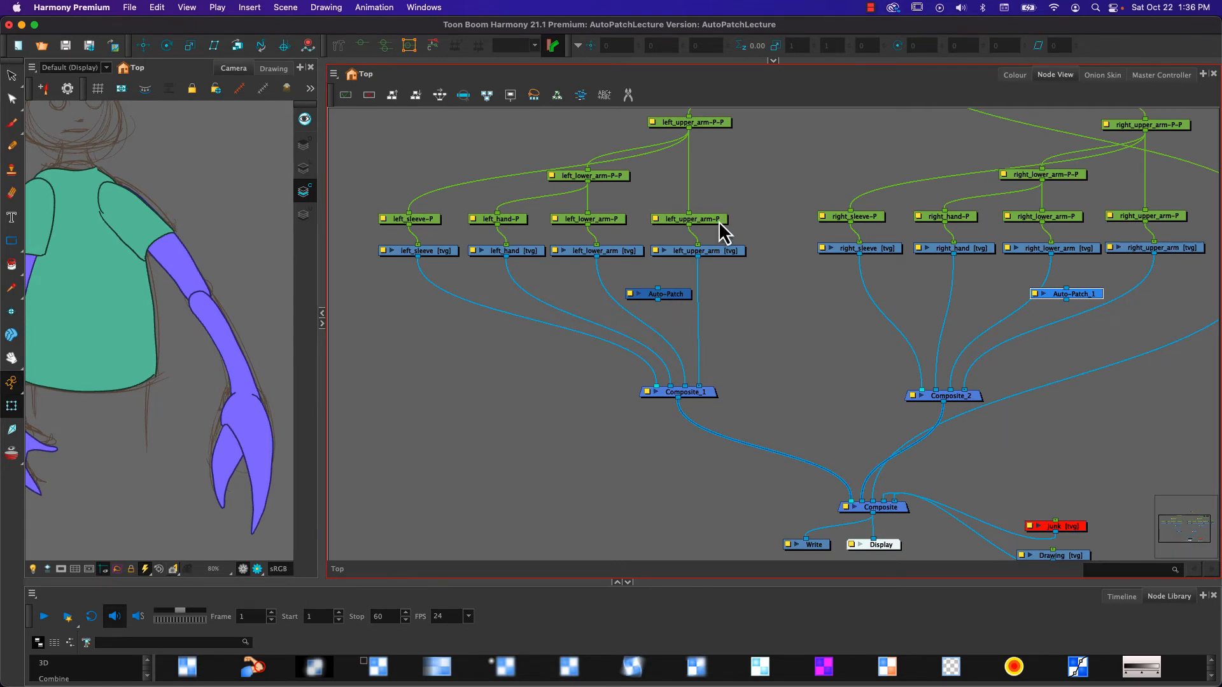
pyautogui.doubleClick(656, 220)
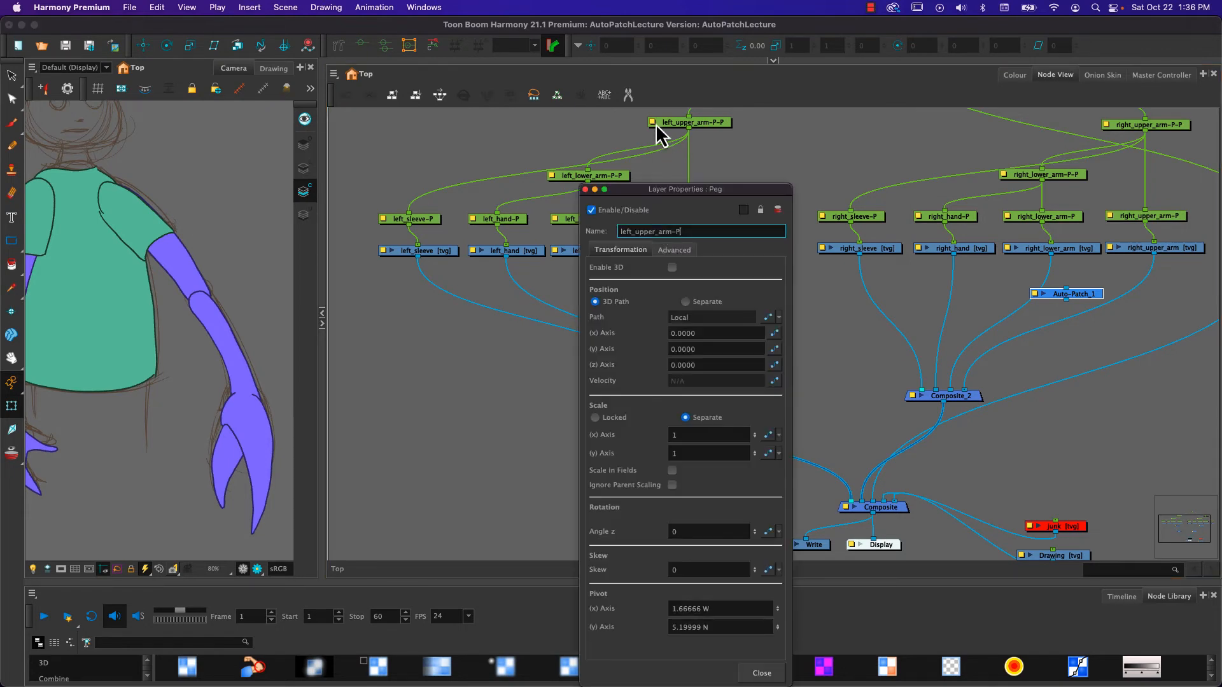
pyautogui.click(585, 189)
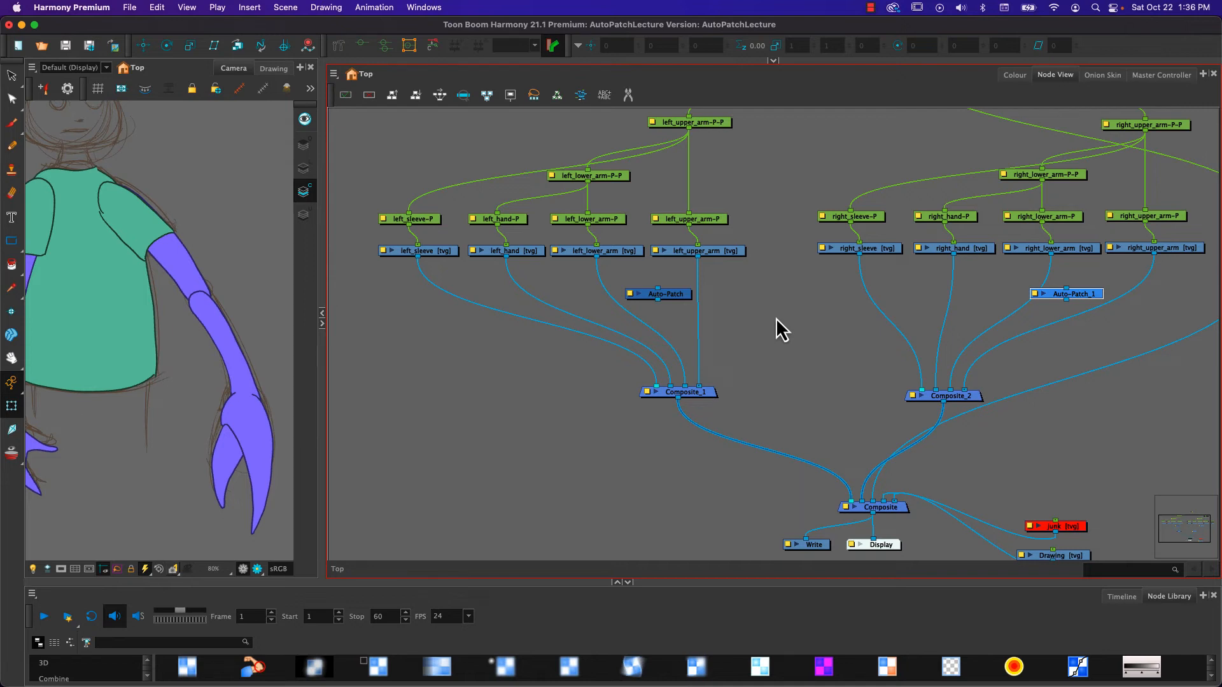
# - Try inserting the Auto-Patch node into the connection between left_lower_arm and Composite_1, and pull it off again
pyautogui.click(674, 296)
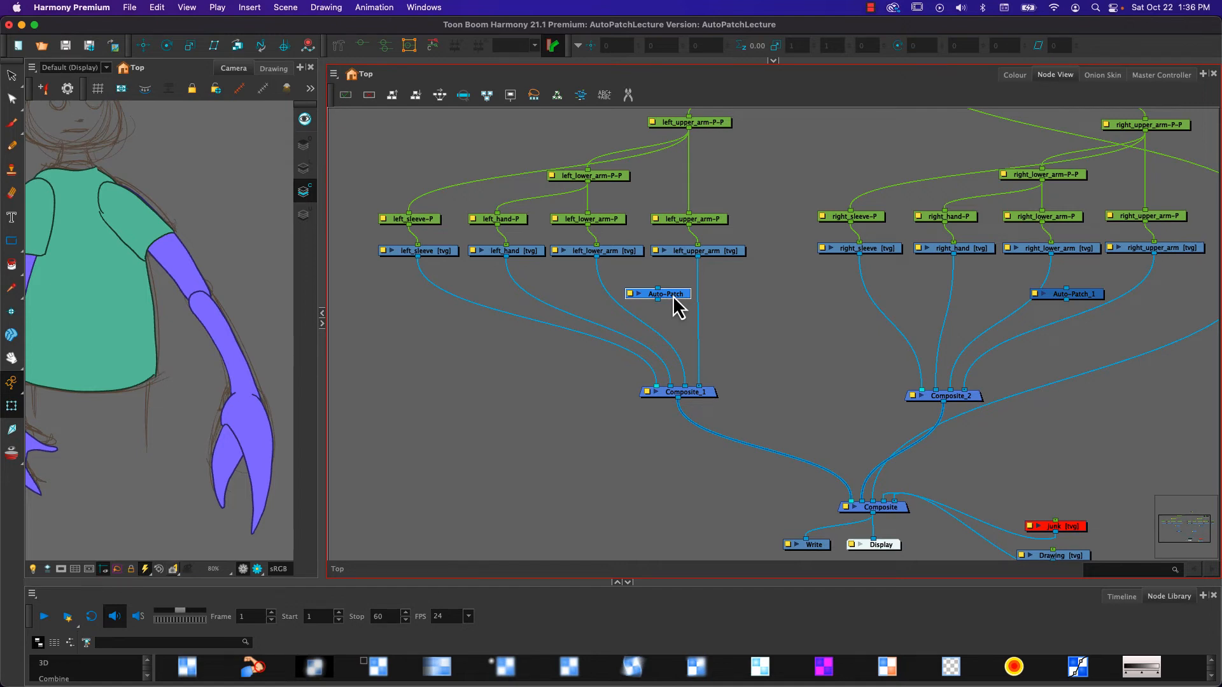
pyautogui.scroll(2, 673, 295)
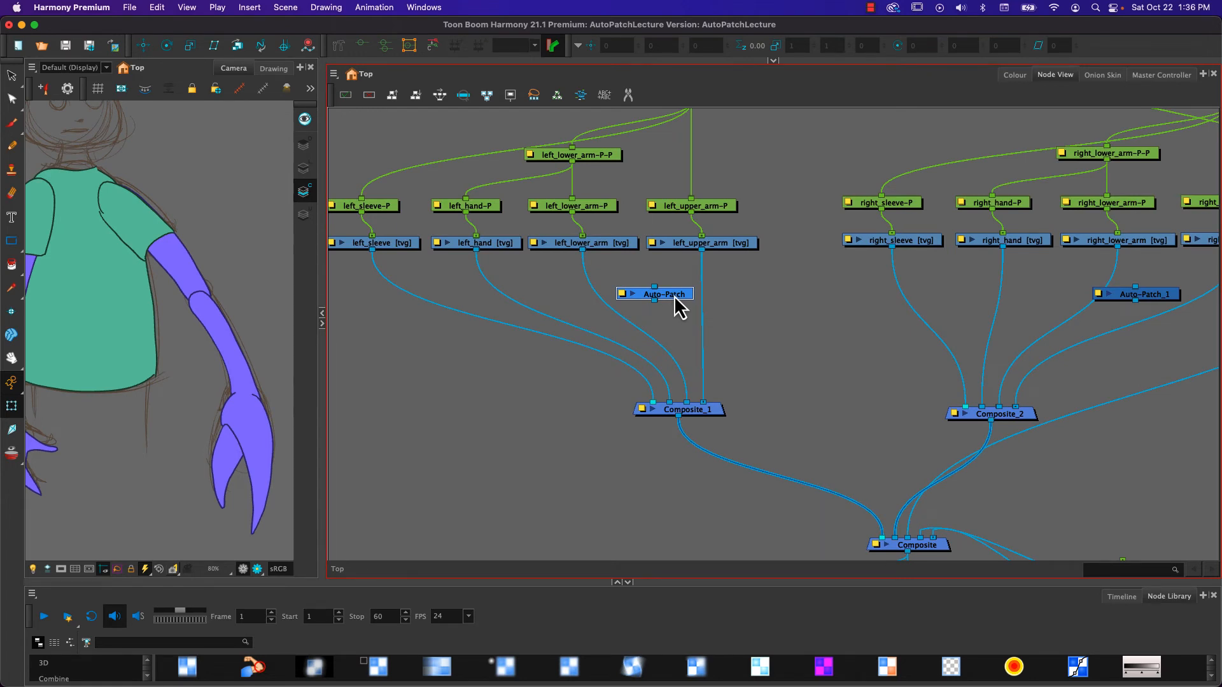
pyautogui.moveTo(674, 295); pyautogui.dragTo(642, 287)
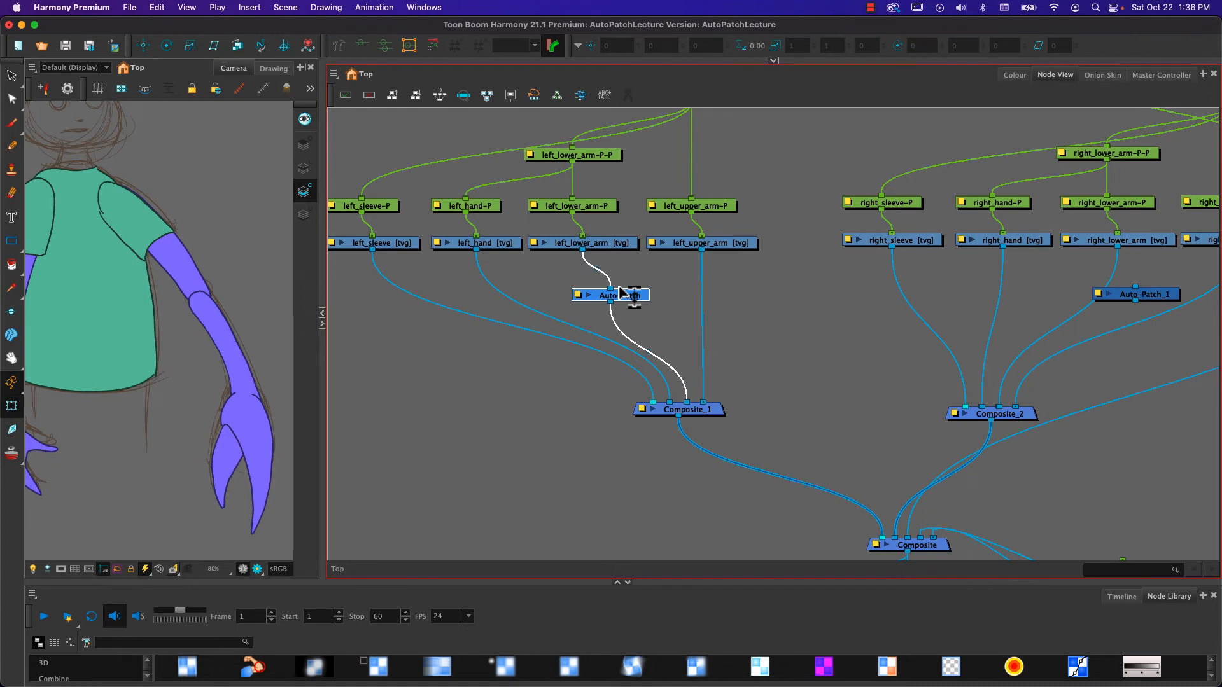
pyautogui.moveTo(621, 292); pyautogui.dragTo(766, 303)
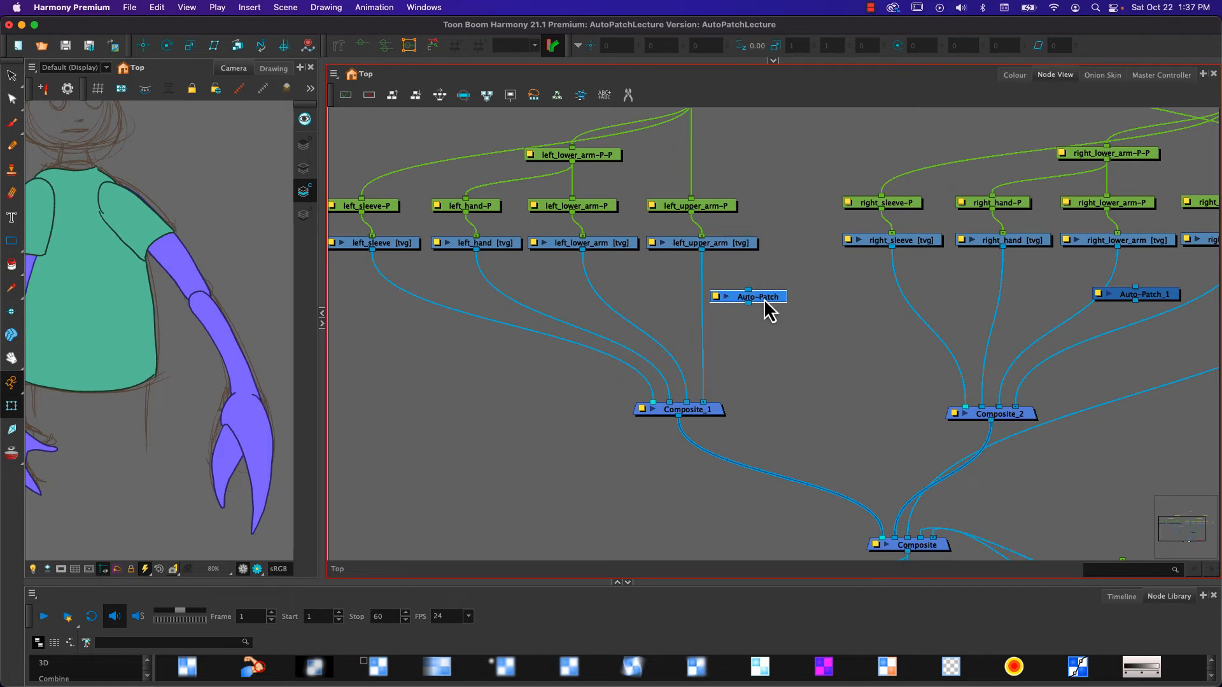
# - Connect a second output of left_upper_arm through the Auto-Patch node into Composite_1, keeping the drawing's direct connection
pyautogui.moveTo(764, 302); pyautogui.dragTo(682, 308)
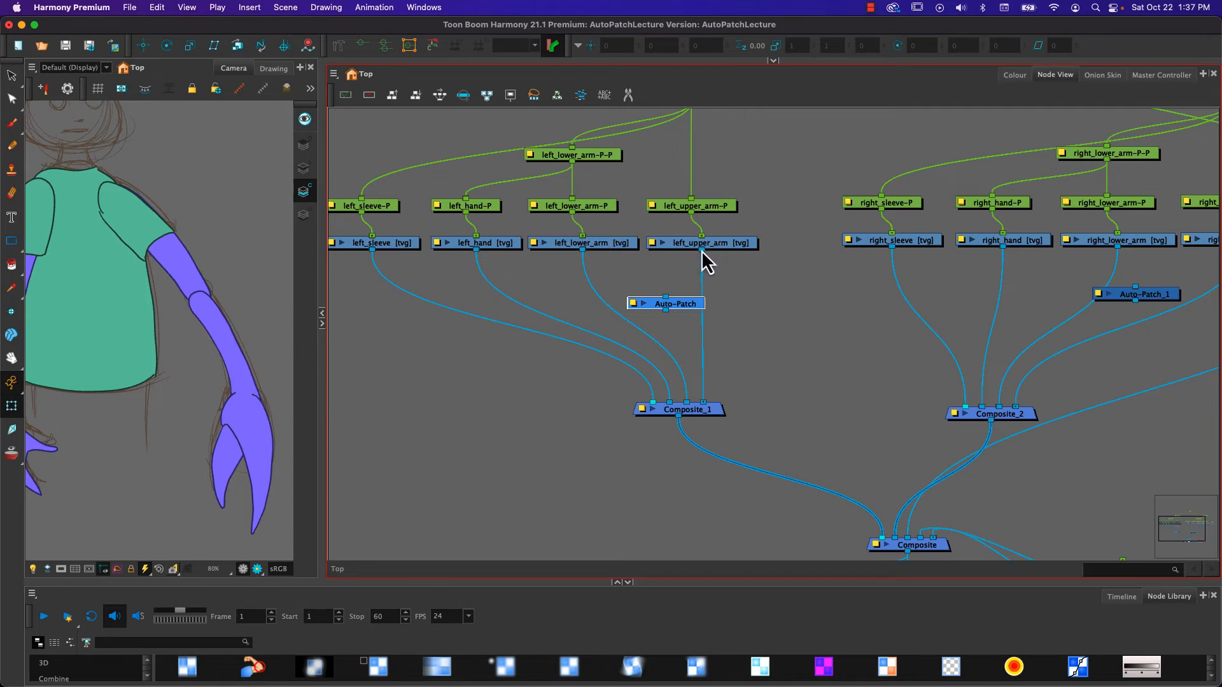
pyautogui.moveTo(702, 251); pyautogui.dragTo(675, 404)
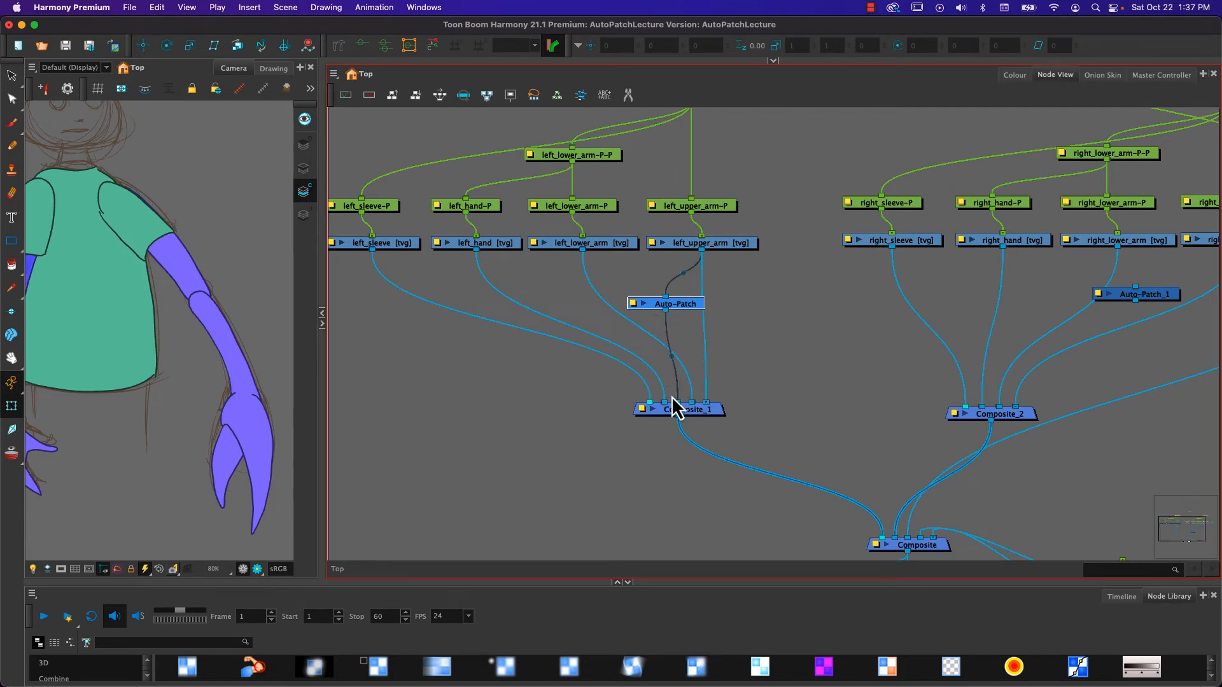
pyautogui.moveTo(84, 385); pyautogui.dragTo(154, 389)
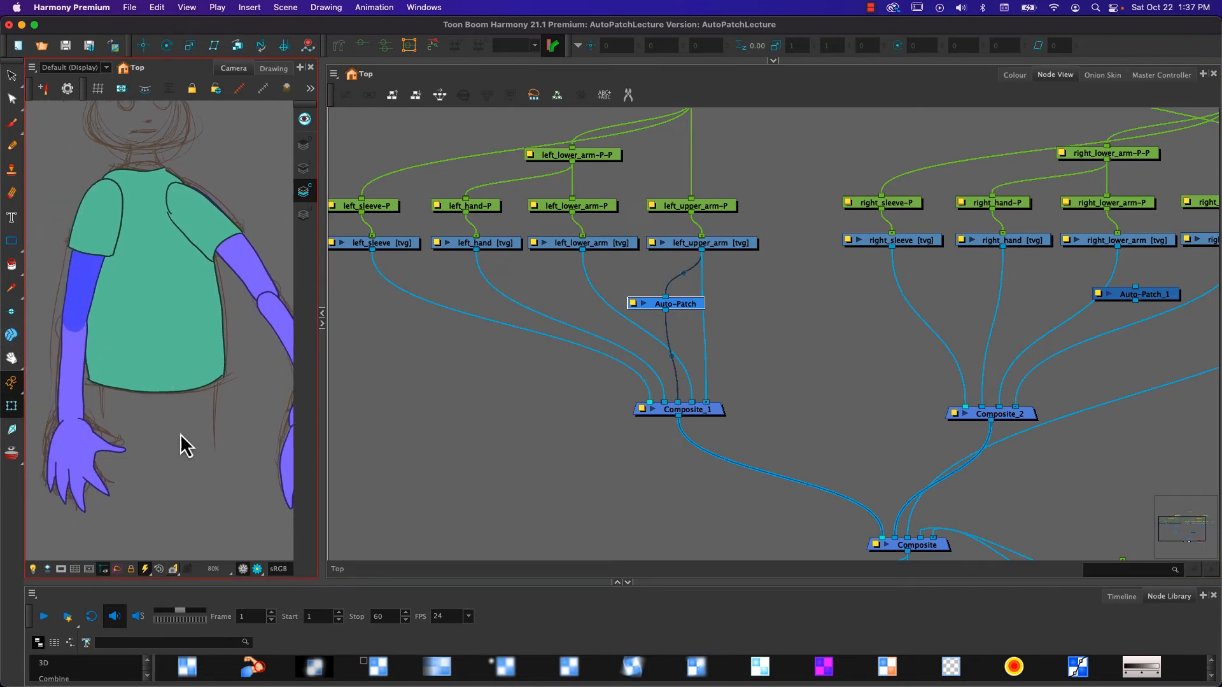
pyautogui.moveTo(169, 428); pyautogui.dragTo(159, 428)
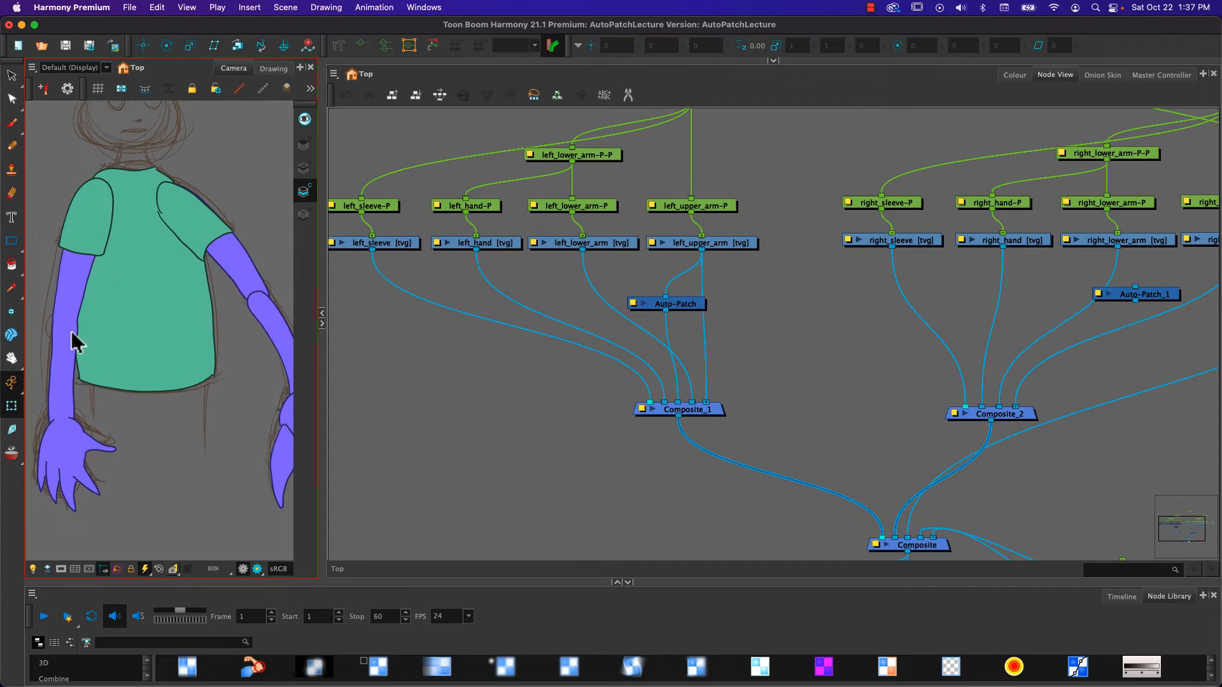
# - Connect a second output of right_upper_arm through the Auto-Patch_1 node into Composite_2, keeping the drawing's direct connection
pyautogui.click(715, 283)
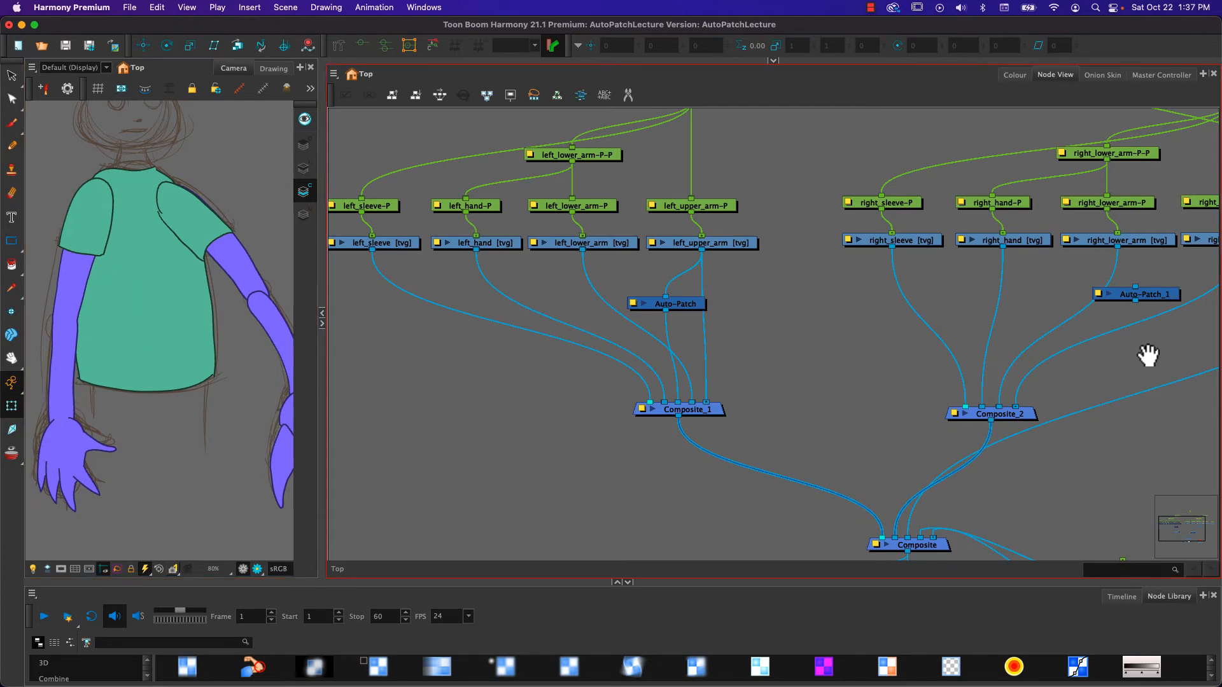
pyautogui.moveTo(1148, 355); pyautogui.dragTo(1096, 352)
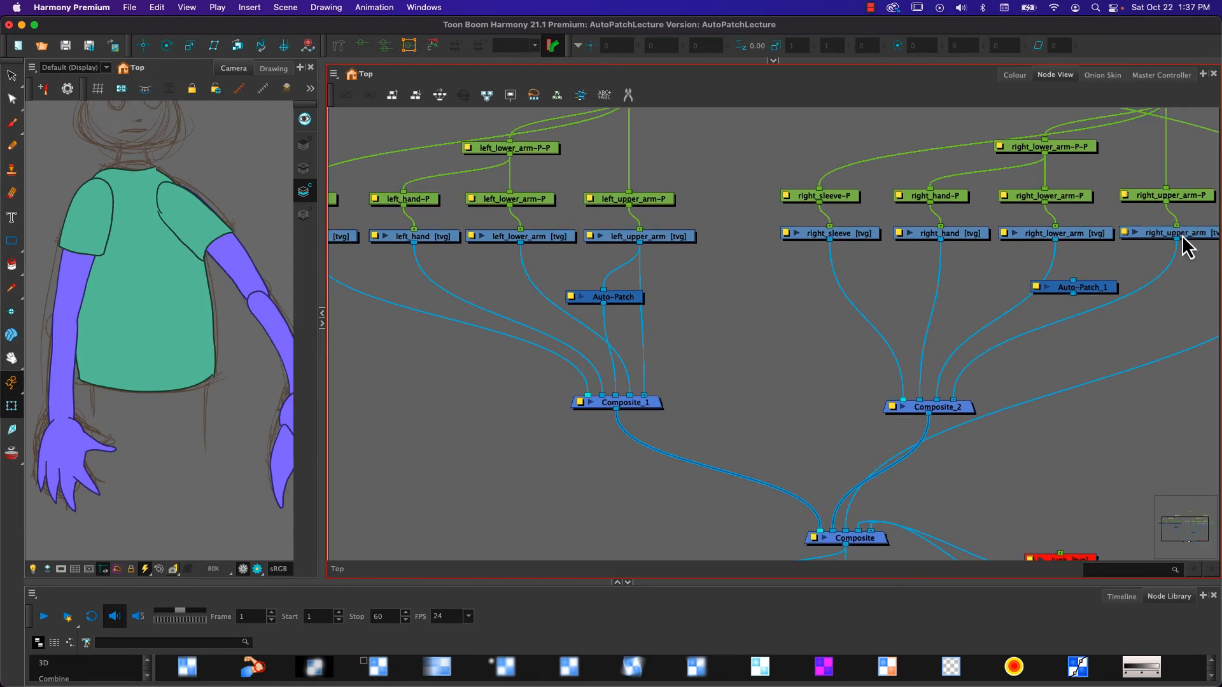
pyautogui.moveTo(1178, 242); pyautogui.dragTo(933, 392)
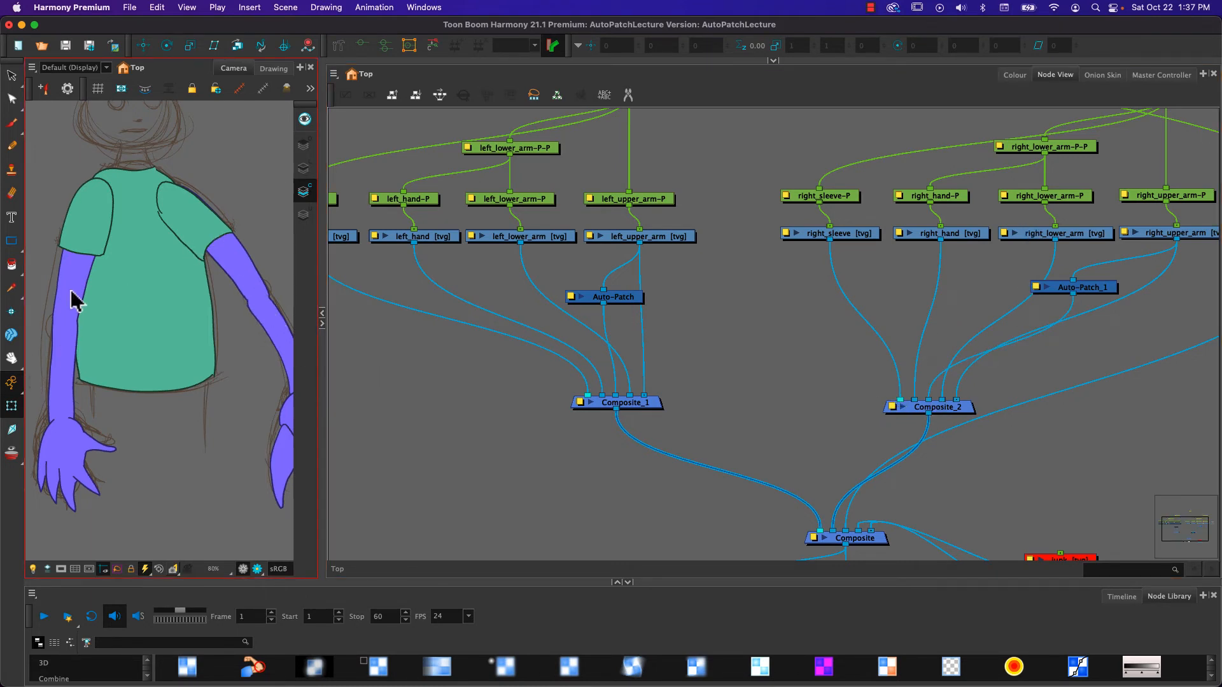
# - Rotate the left forearm and hand about the elbow to about 3.5 degrees using the left_lower_arm-P-P peg
pyautogui.click(60, 344)
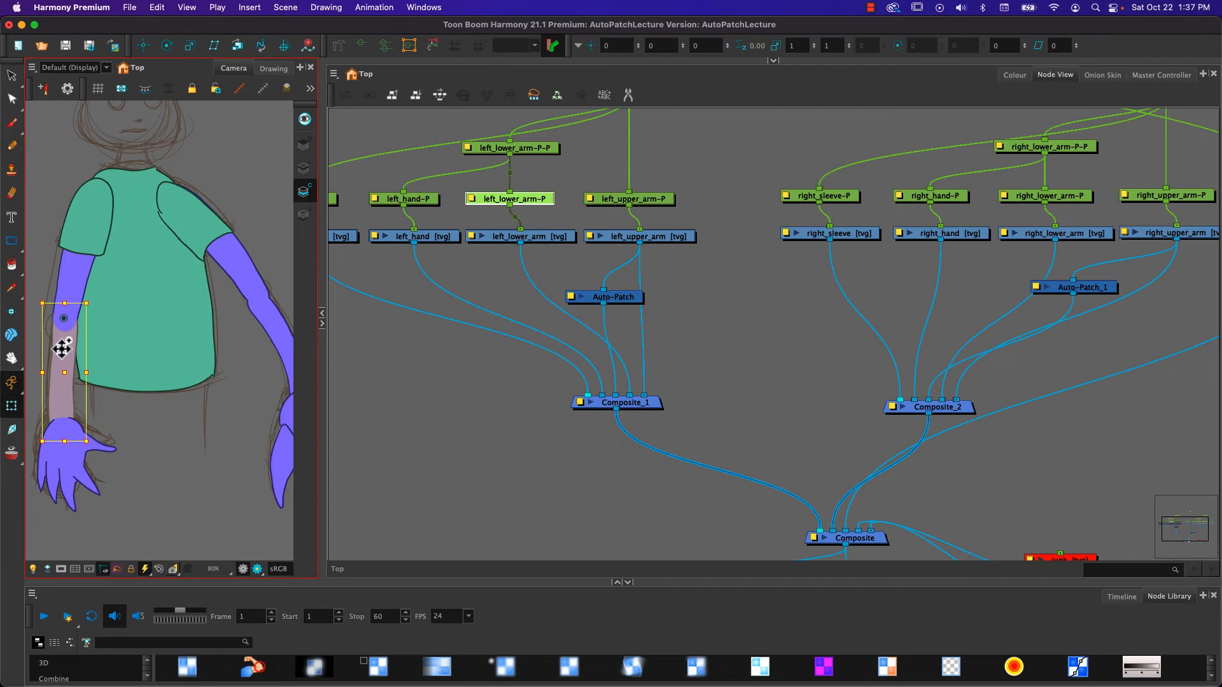
pyautogui.press('b')
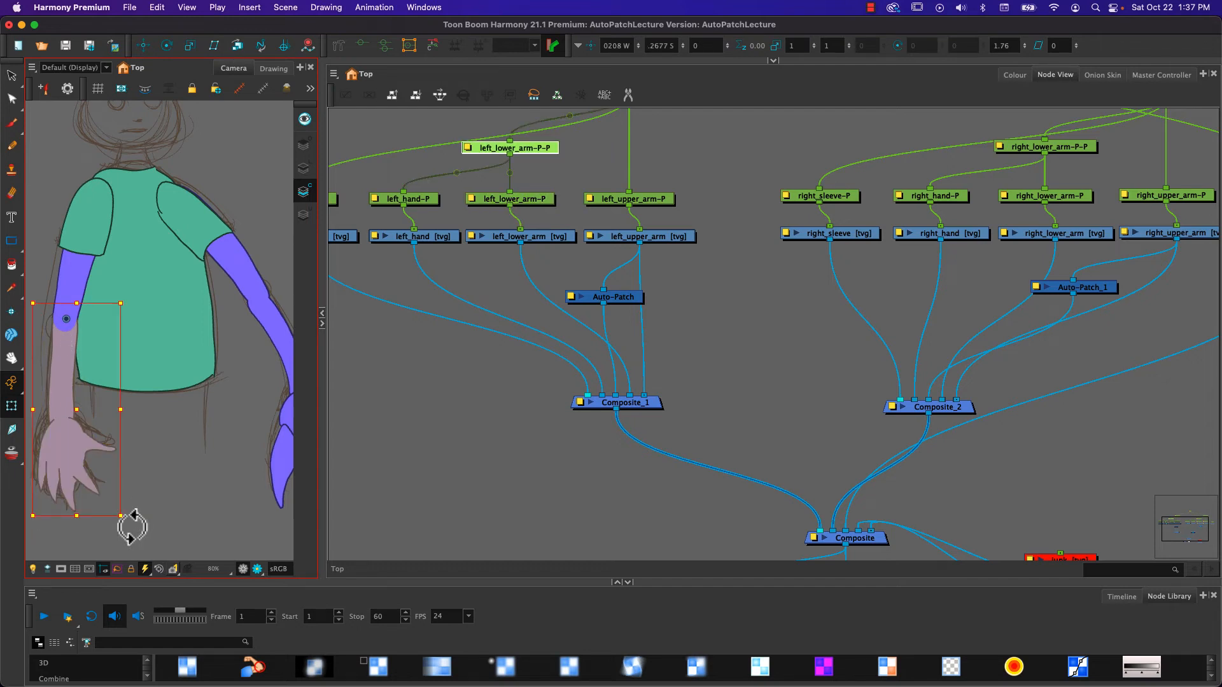
pyautogui.moveTo(130, 527); pyautogui.dragTo(124, 502)
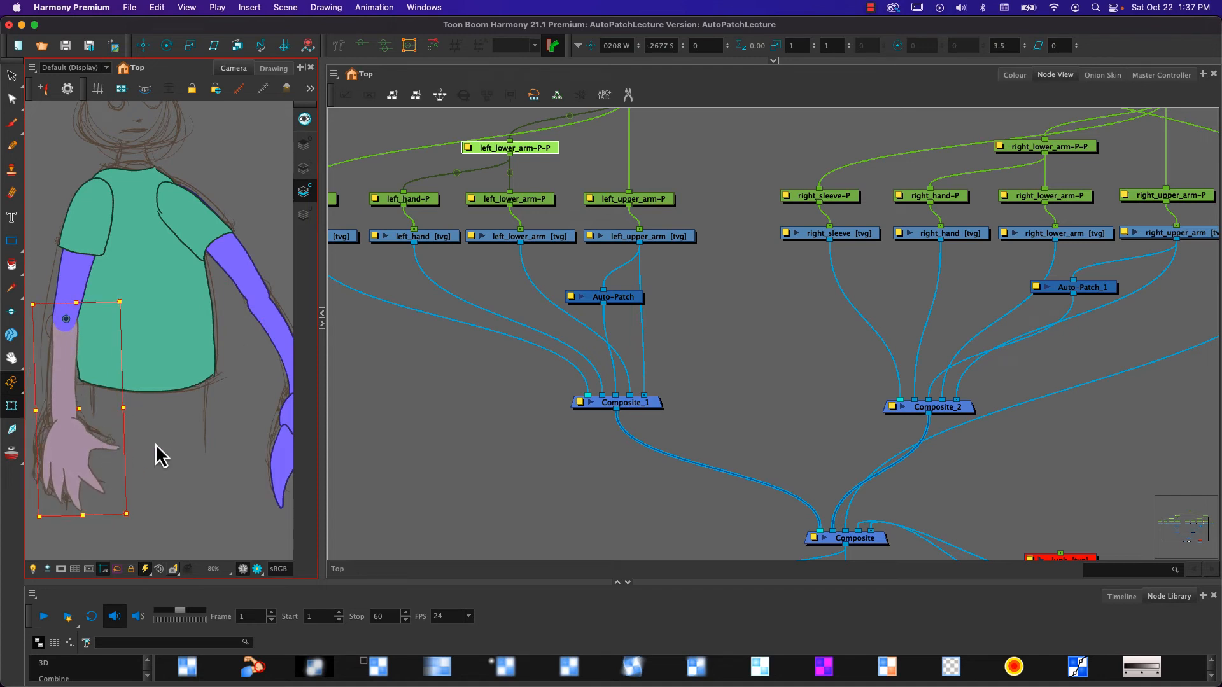
# - Rotate the right forearm and hand about the elbow to about -3.59 degrees using the right_lower_arm-P-P peg, and deselect it
pyautogui.click(280, 340)
pyautogui.press('b')
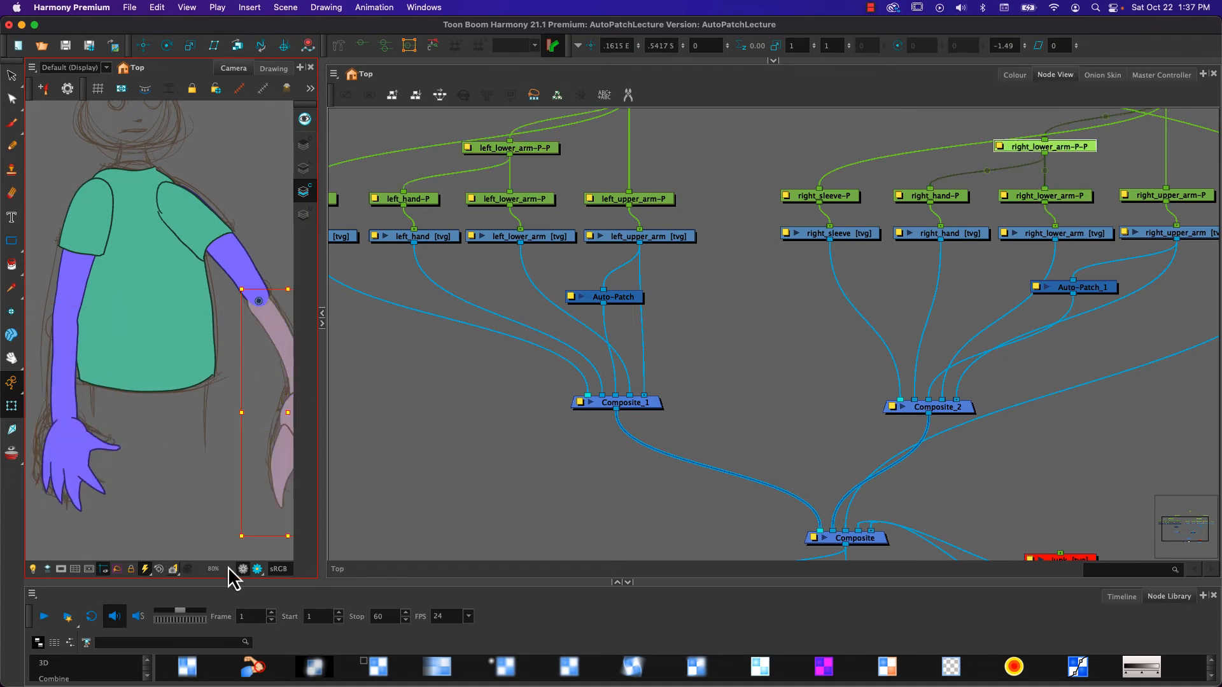
pyautogui.moveTo(230, 546); pyautogui.dragTo(240, 409)
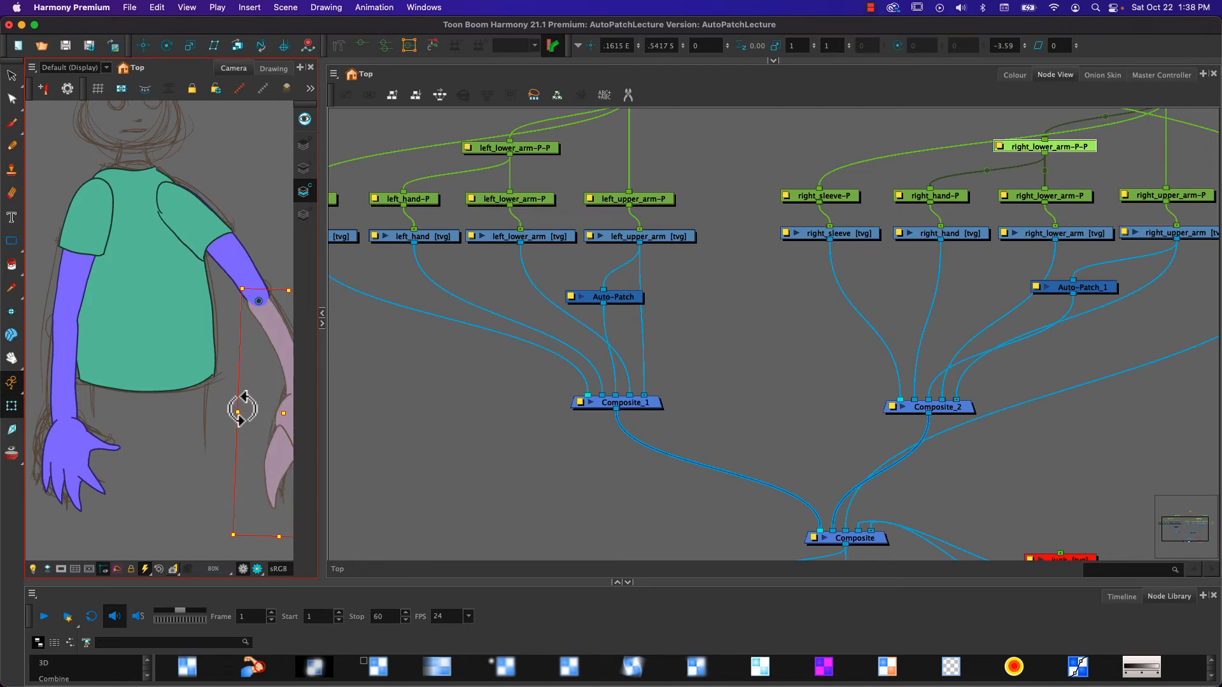
pyautogui.click(192, 471)
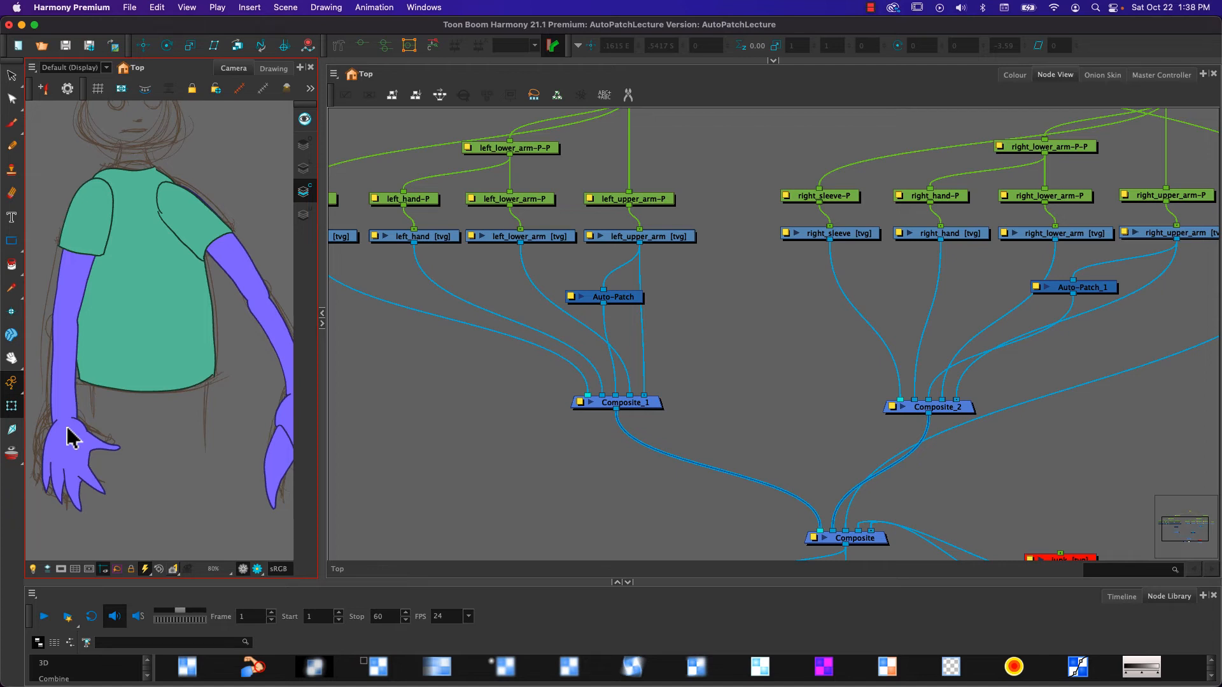
# - Open the left_lower_arm drawing in the Drawing view and display its Colour Art layer
pyautogui.click(538, 238)
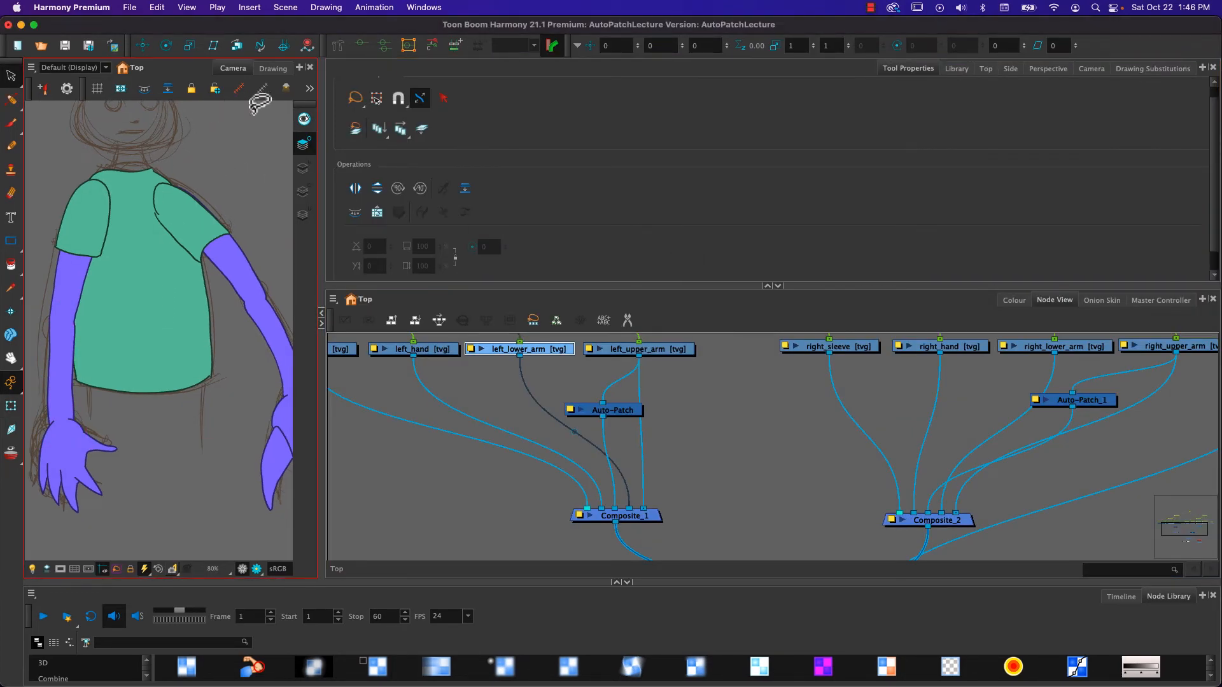
pyautogui.click(272, 69)
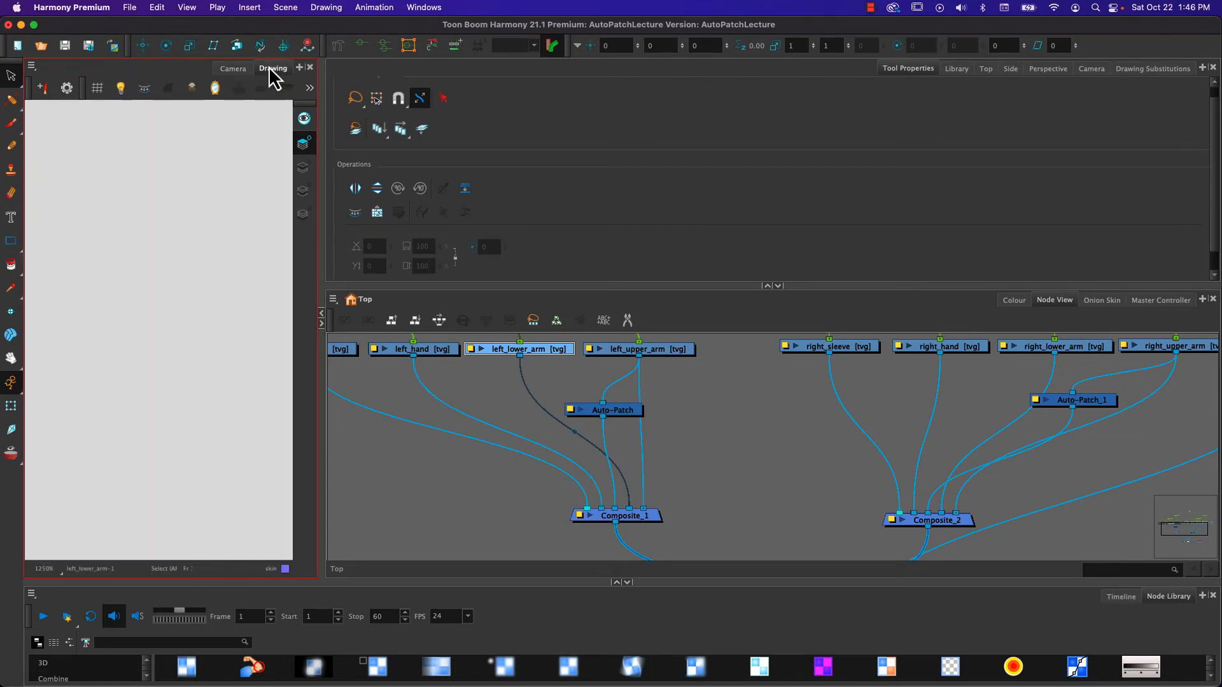
pyautogui.click(235, 69)
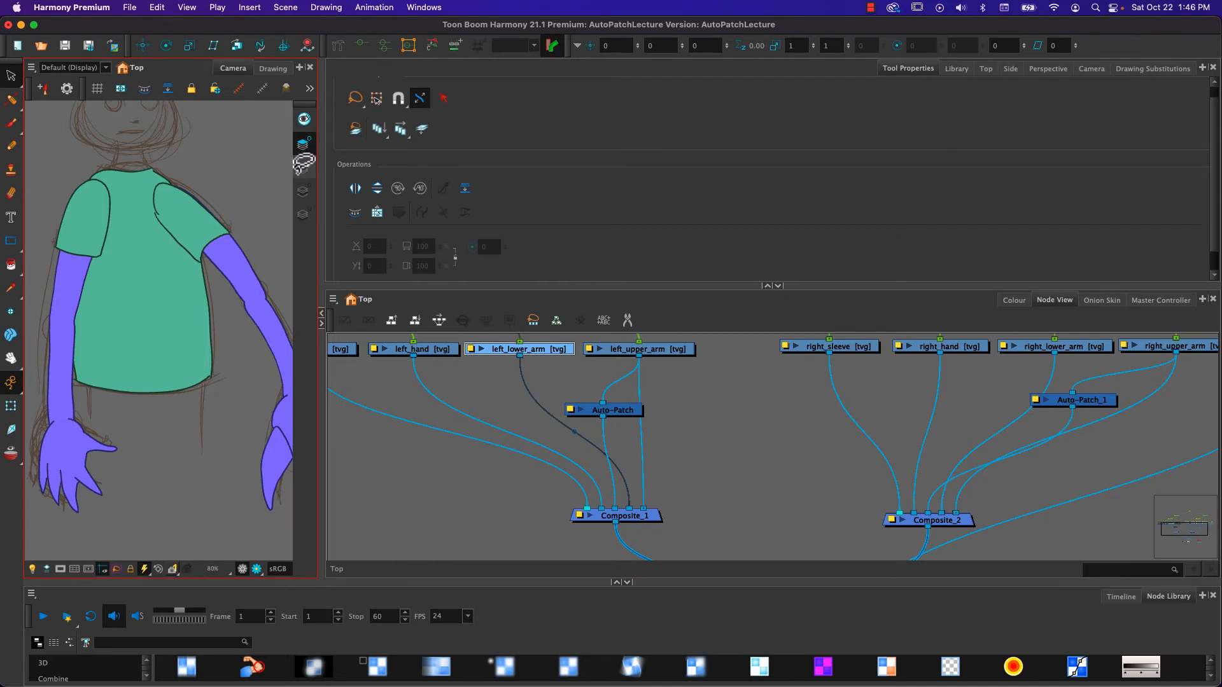
pyautogui.click(303, 191)
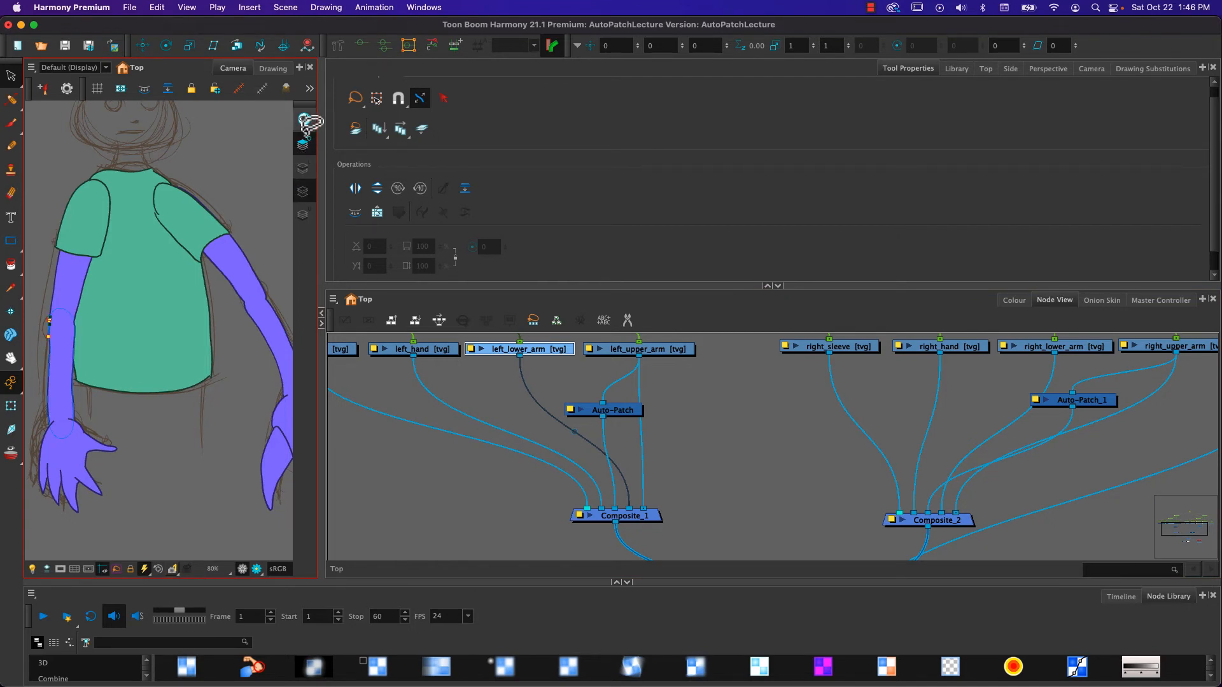
pyautogui.click(270, 69)
pyautogui.scroll(-3, 125, 261)
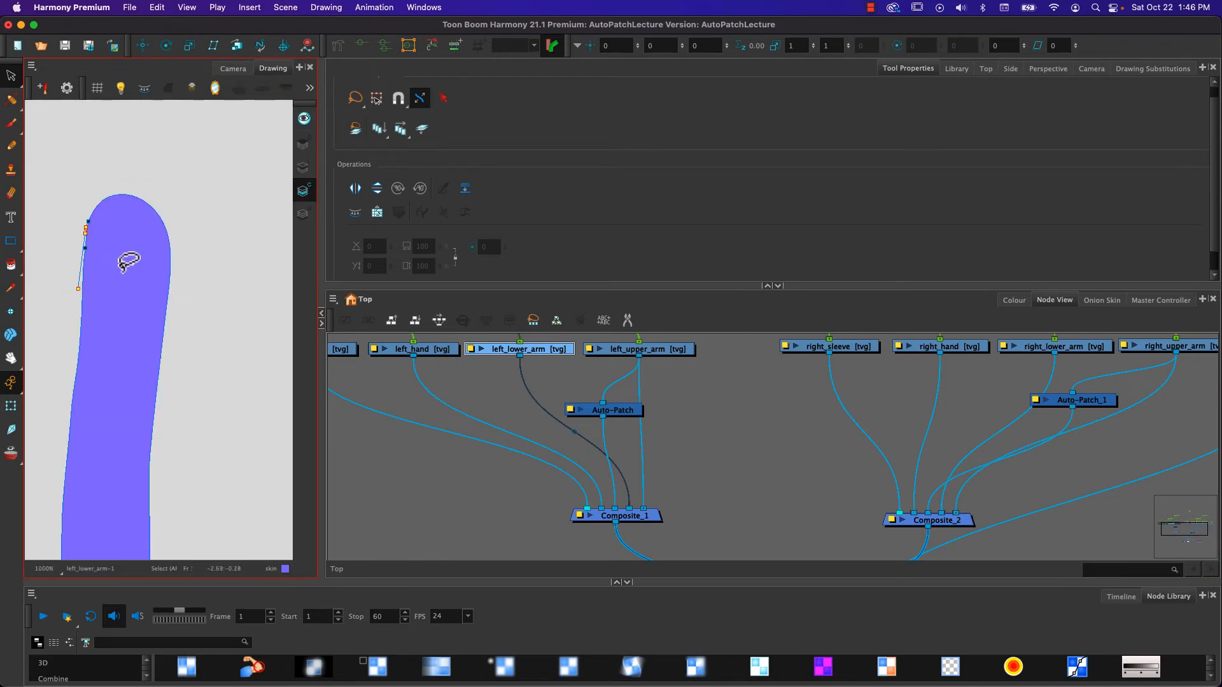
pyautogui.scroll(1, 127, 261)
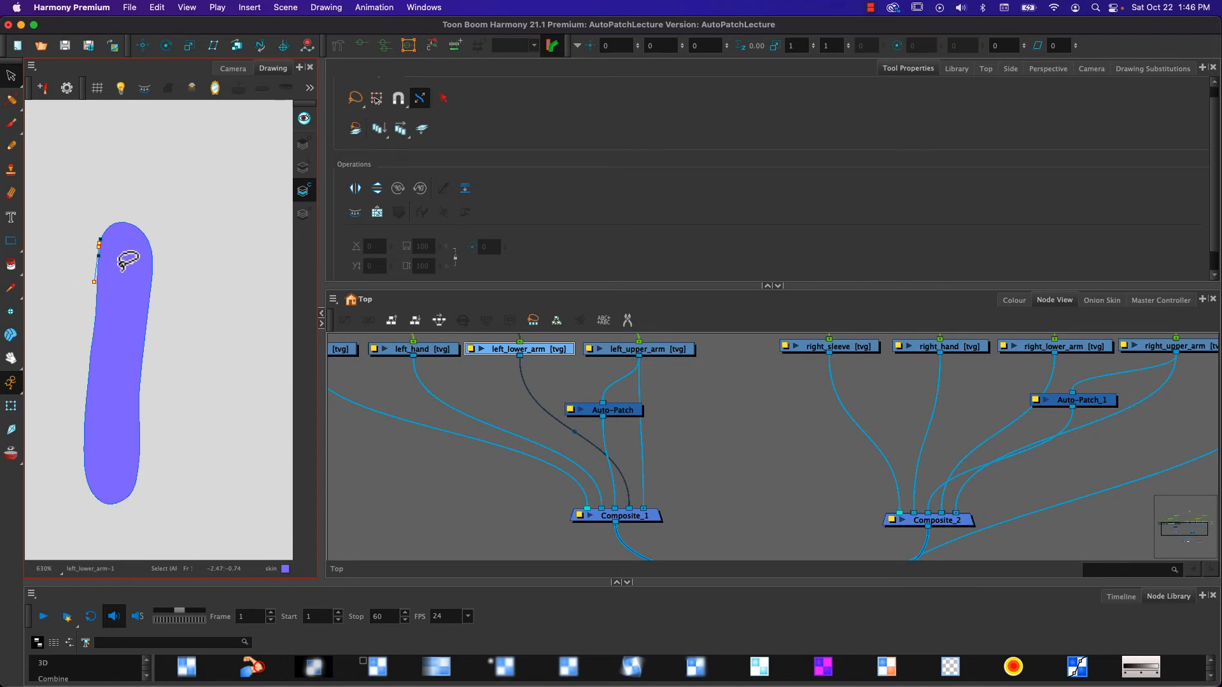
# - Copy the full forearm outline from the Line Art layer and paste it into the Overlay layer of left_lower_arm
pyautogui.click(305, 172)
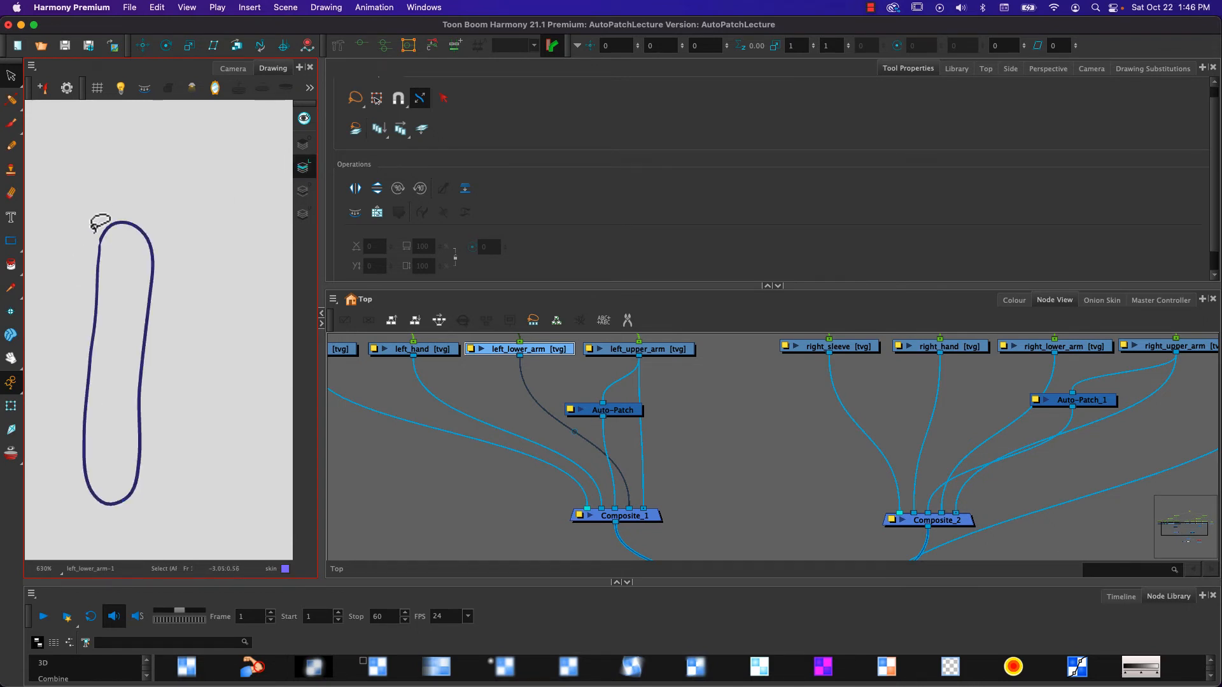
pyautogui.moveTo(101, 223); pyautogui.dragTo(162, 331)
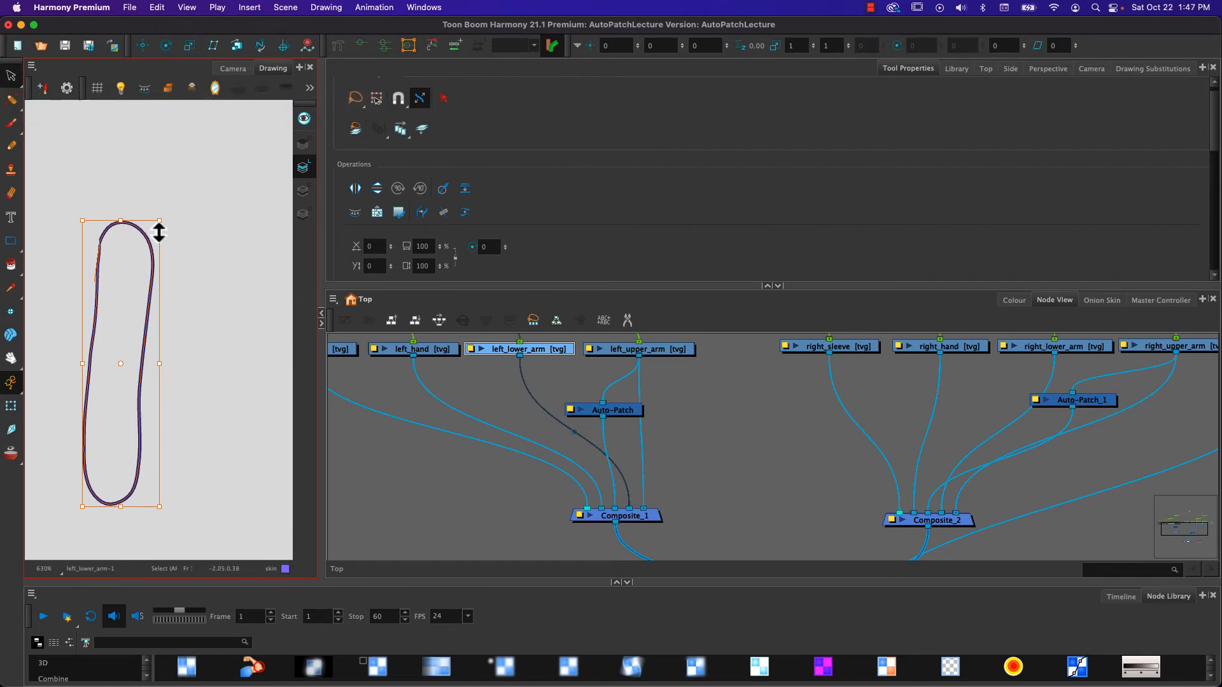
pyautogui.click(303, 143)
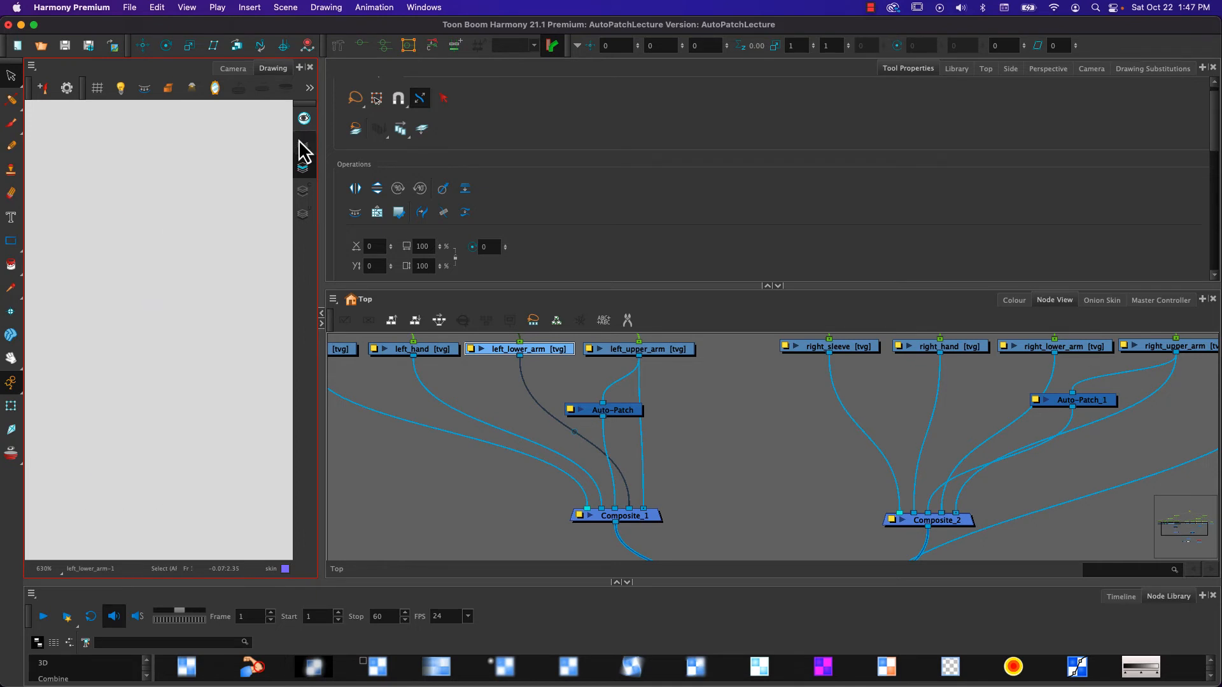
pyautogui.press('super+v')
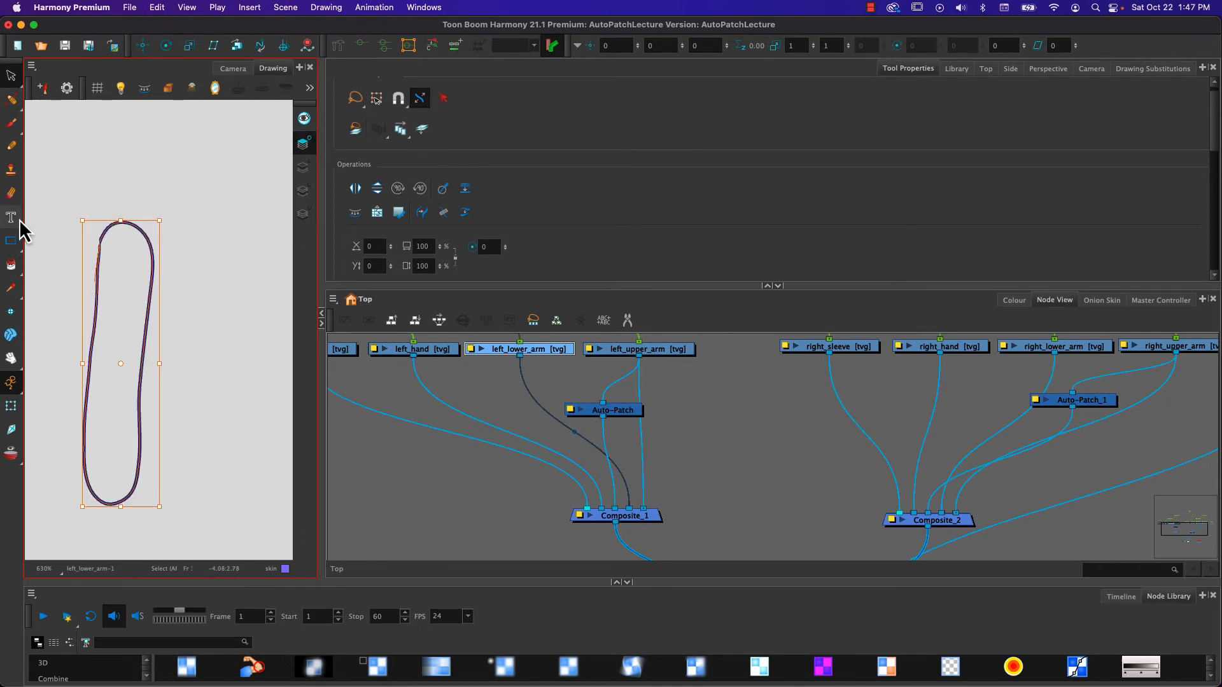
# - Erase the curved elbow and wrist ends of the overlay outline with the Small Eraser, leaving only the two side lines
pyautogui.click(12, 193)
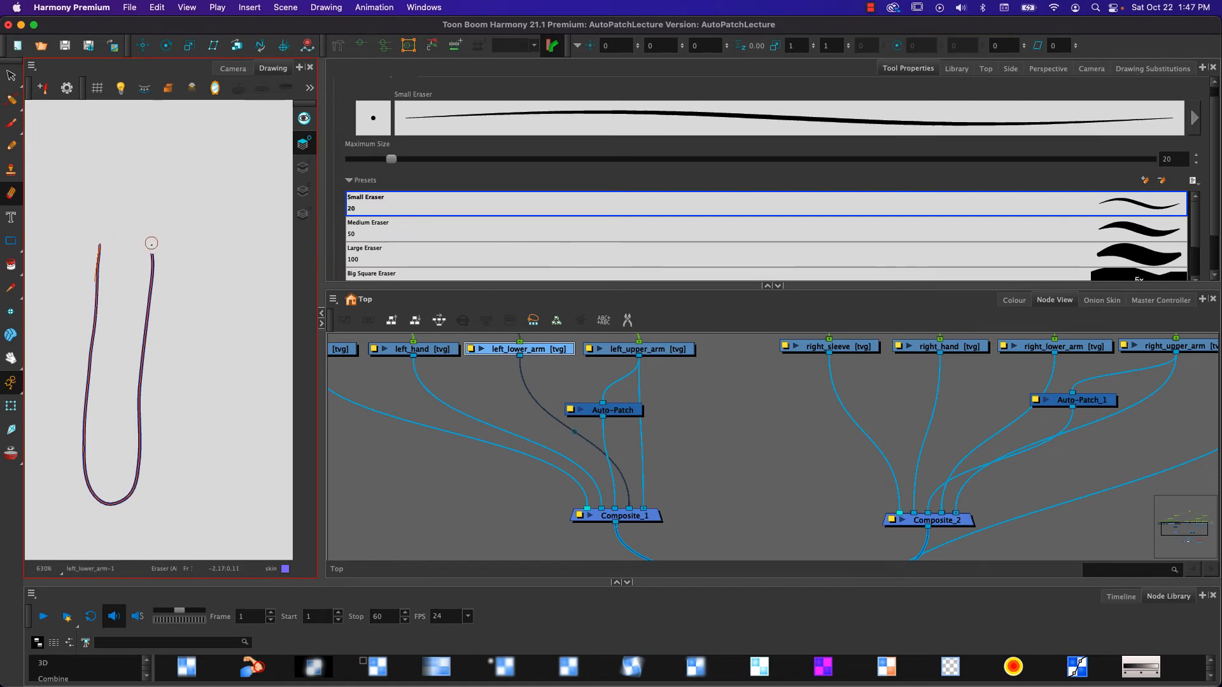
pyautogui.press('k')
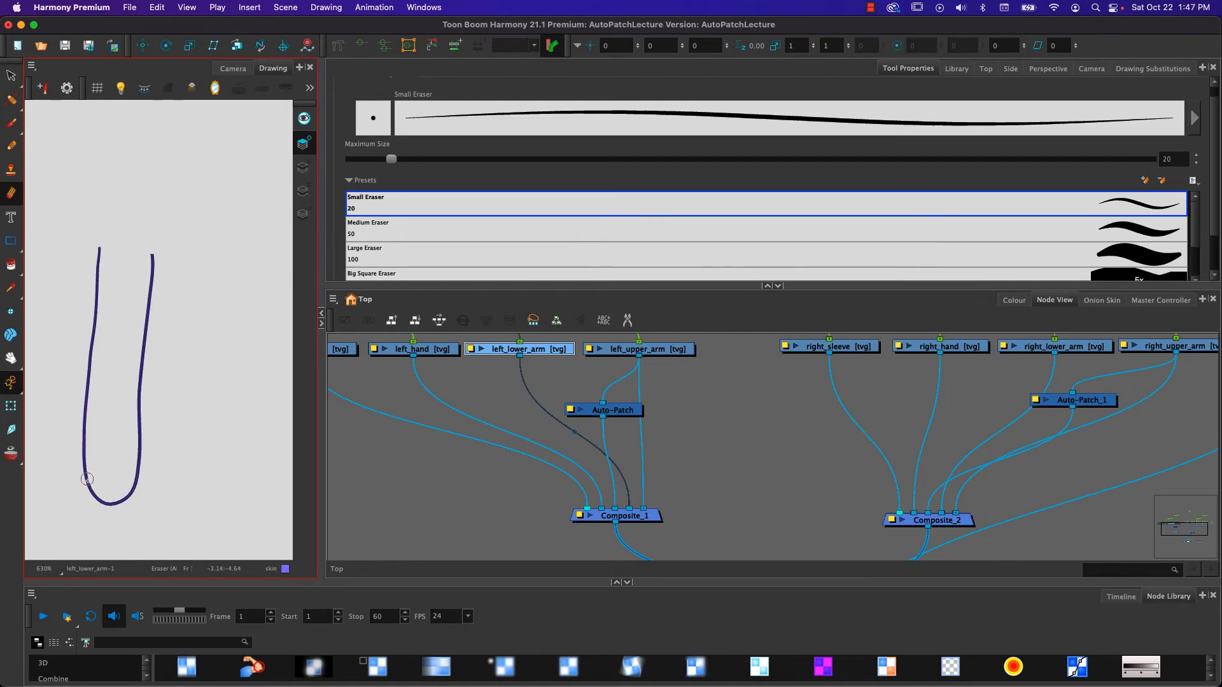
pyautogui.moveTo(87, 479); pyautogui.dragTo(98, 498)
# - Set the Start tip of both overlay side lines to Round and deselect them
pyautogui.scroll(5, 110, 268)
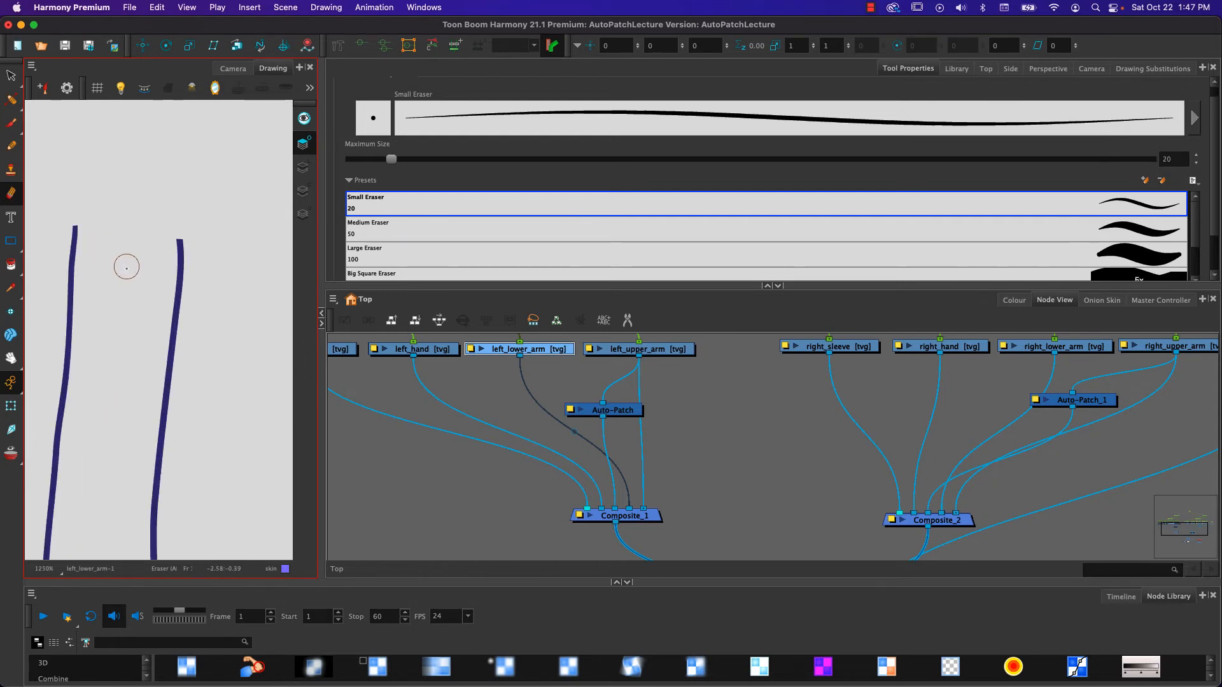
pyautogui.click(11, 76)
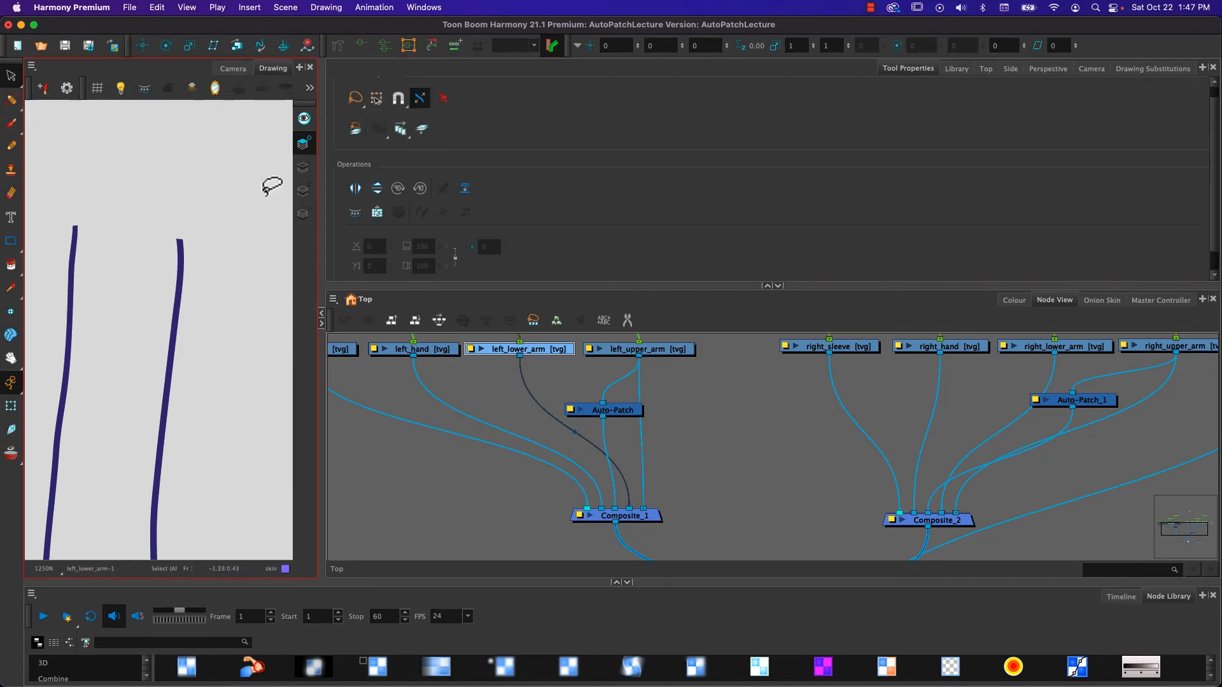
pyautogui.moveTo(51, 230)
pyautogui.mouseDown()
pyautogui.moveTo(199, 288)
pyautogui.moveTo(213, 282)
pyautogui.mouseUp()
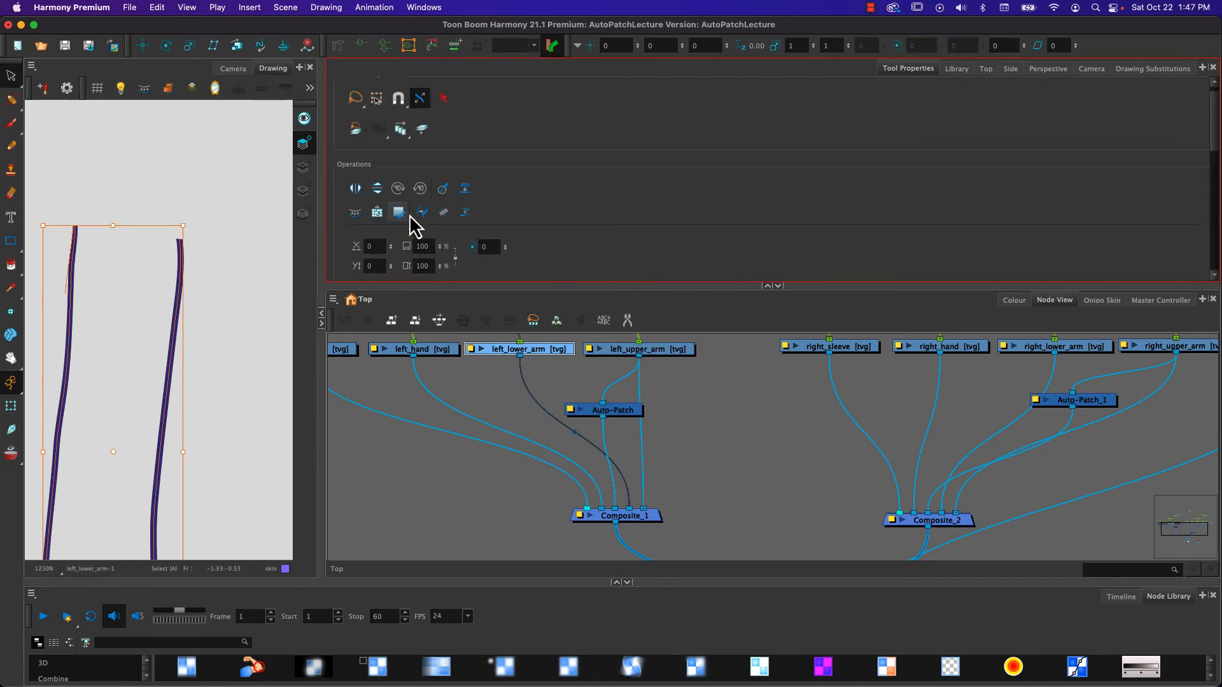
pyautogui.scroll(-3, 527, 204)
pyautogui.scroll(-2, 518, 205)
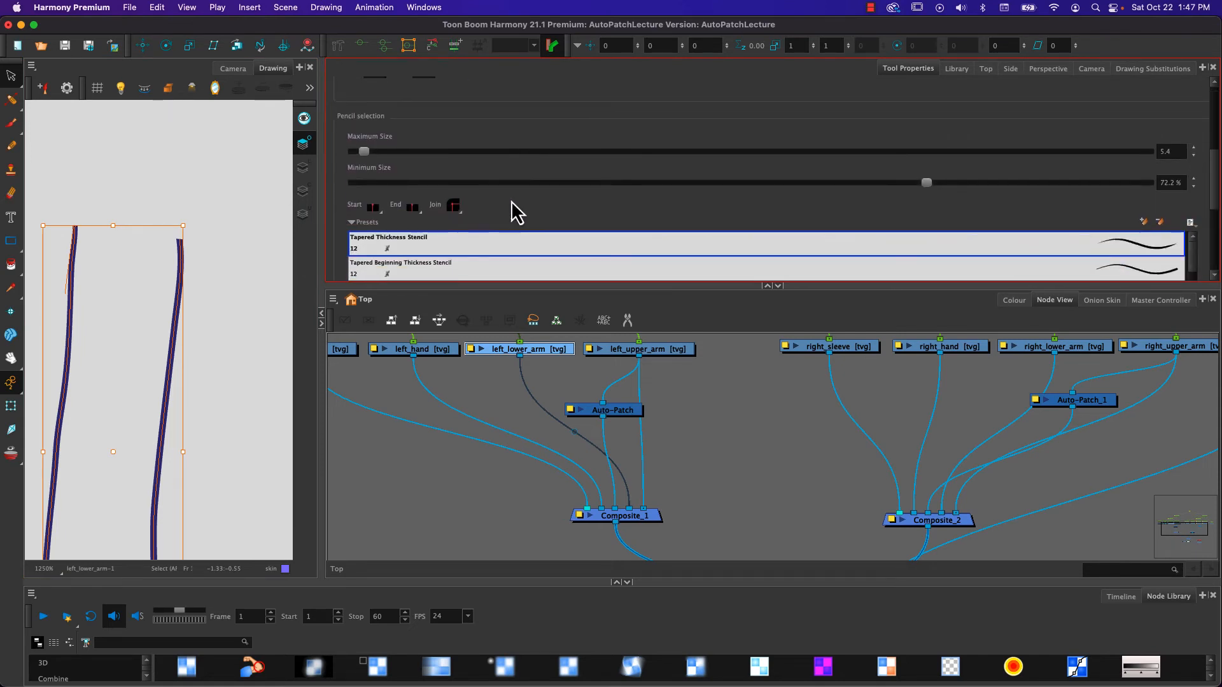
pyautogui.click(372, 212)
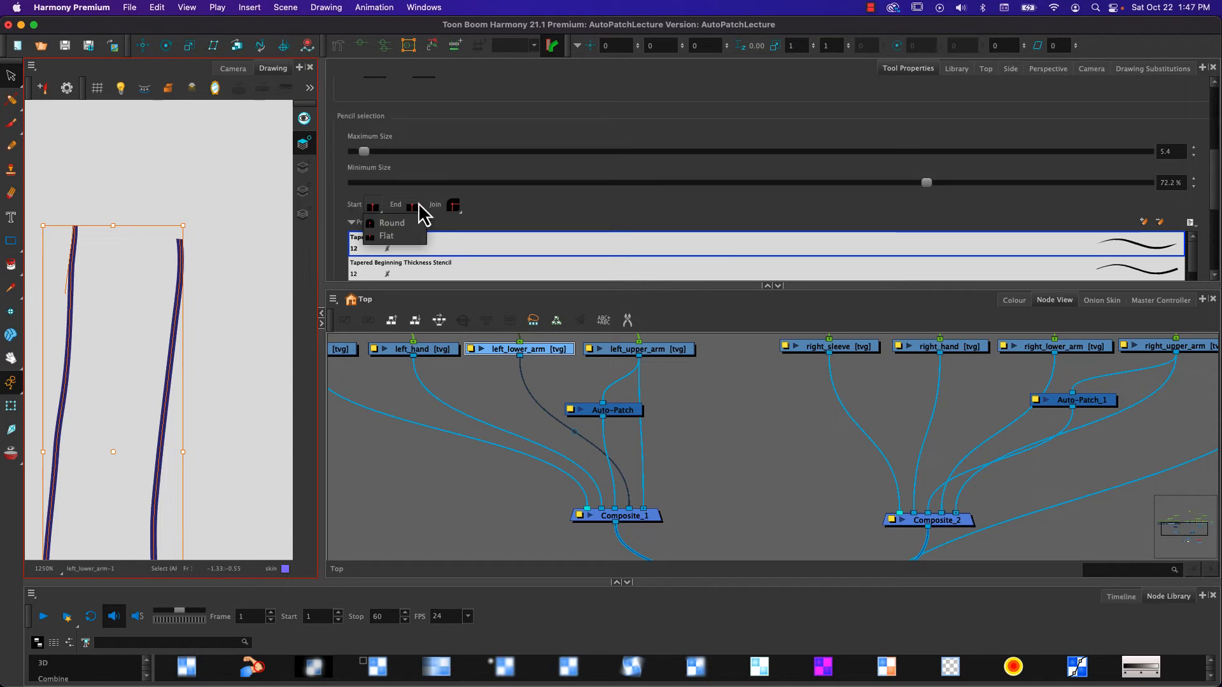
pyautogui.click(398, 225)
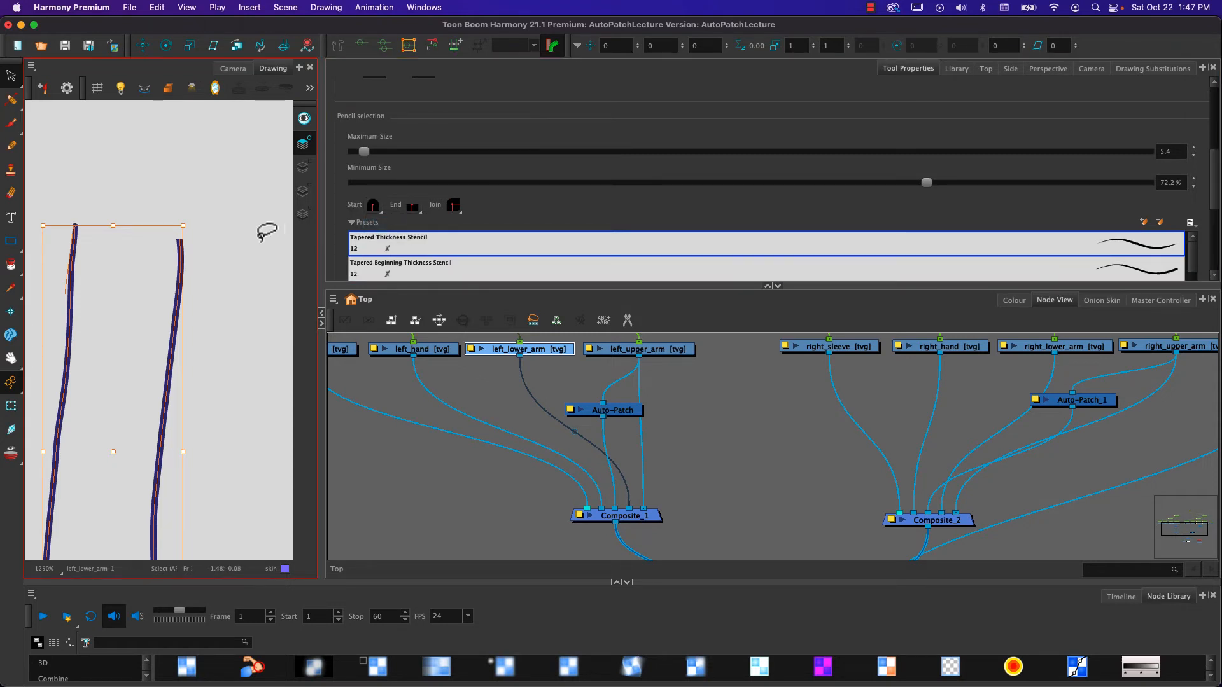
pyautogui.click(216, 283)
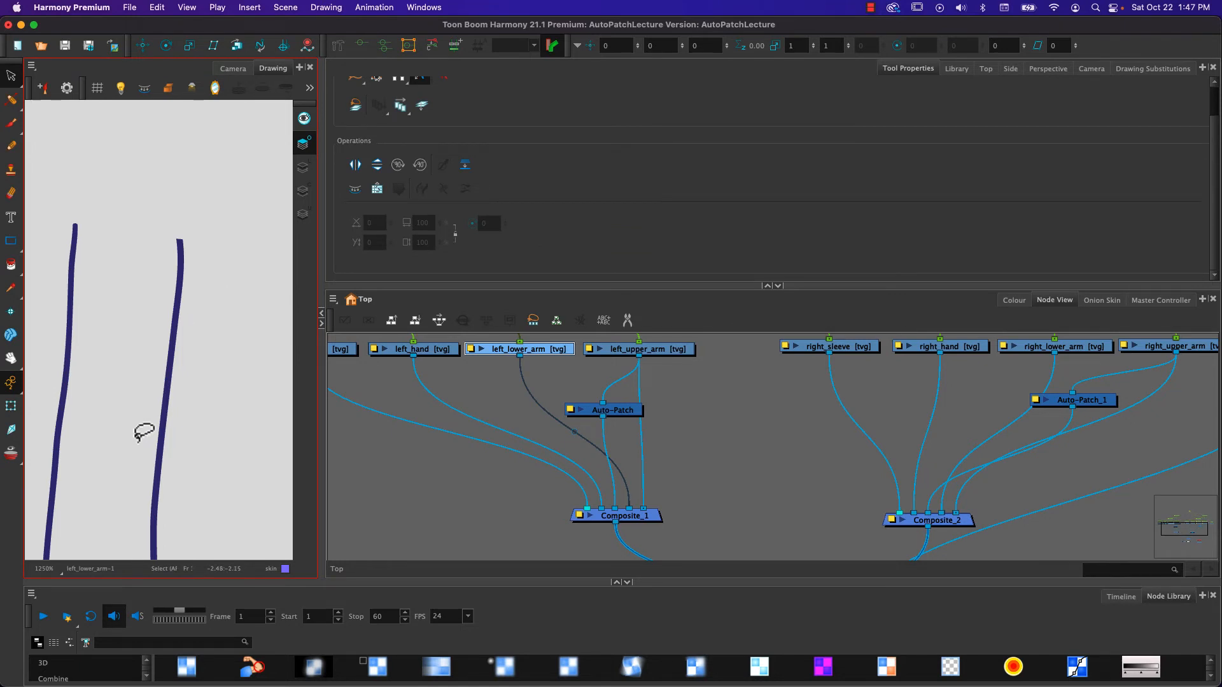
# - Set the maximum size of both overlay side lines to 10 and their End tip to Round
pyautogui.press('space')
pyautogui.moveTo(136, 437); pyautogui.dragTo(147, 227)
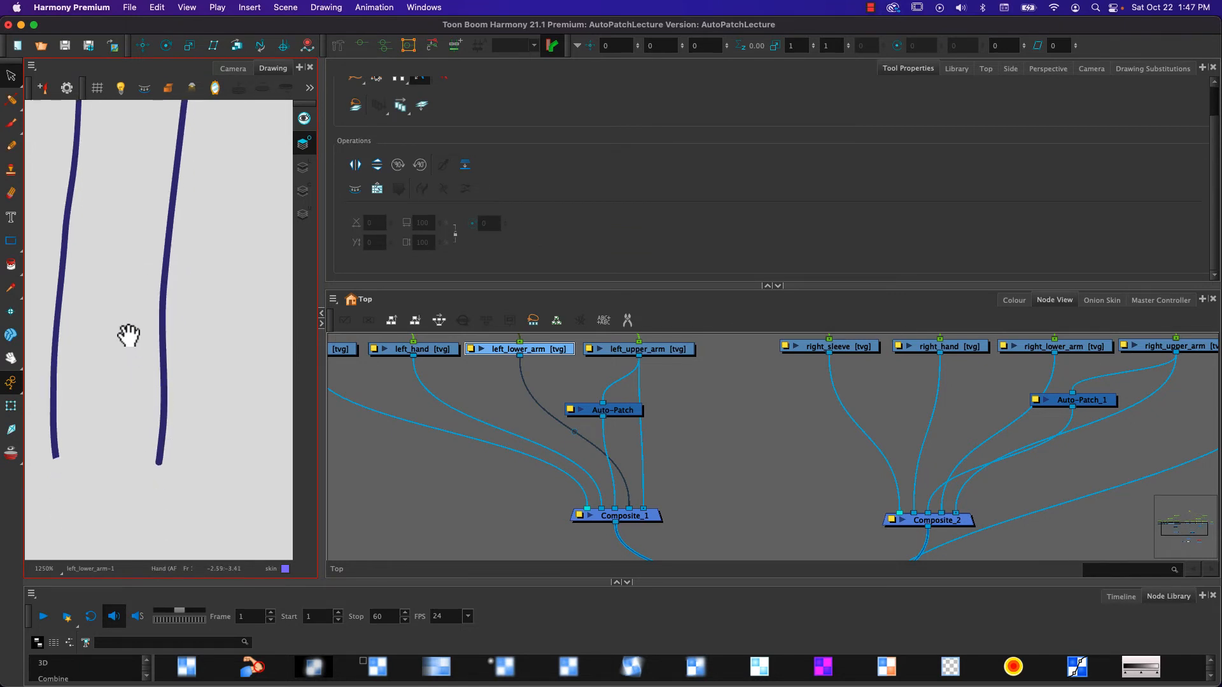
pyautogui.moveTo(128, 335)
pyautogui.mouseDown()
pyautogui.moveTo(150, 431)
pyautogui.moveTo(150, 413)
pyautogui.mouseUp()
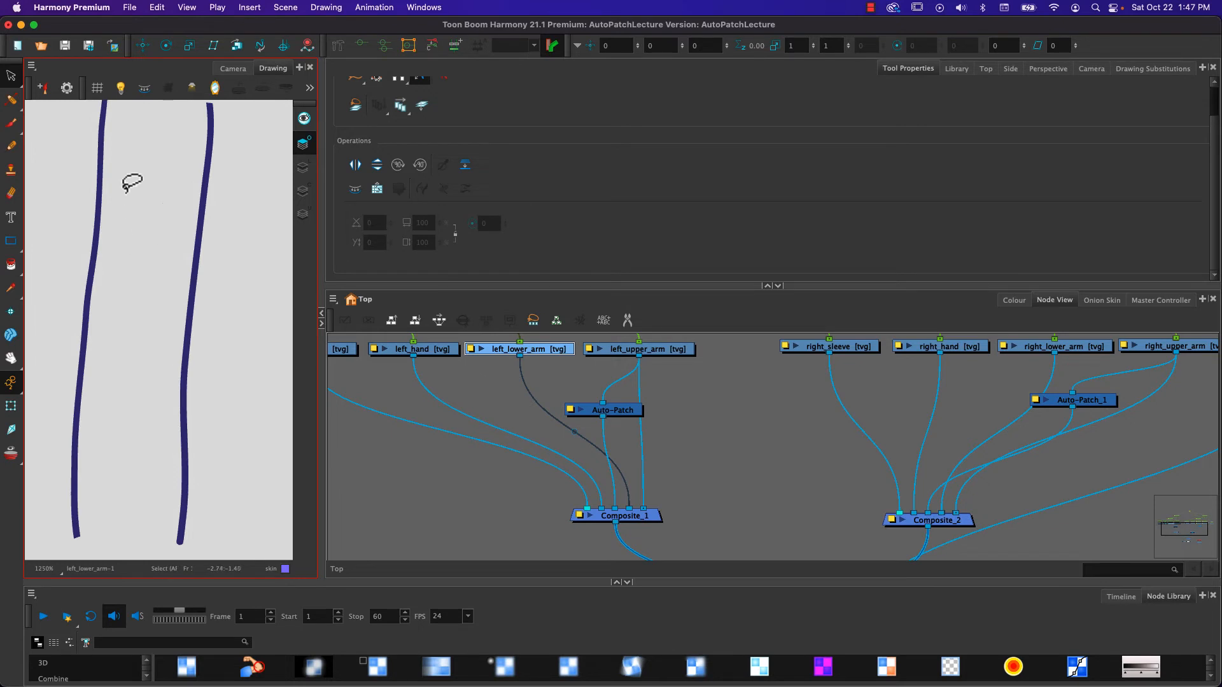
pyautogui.click(76, 474)
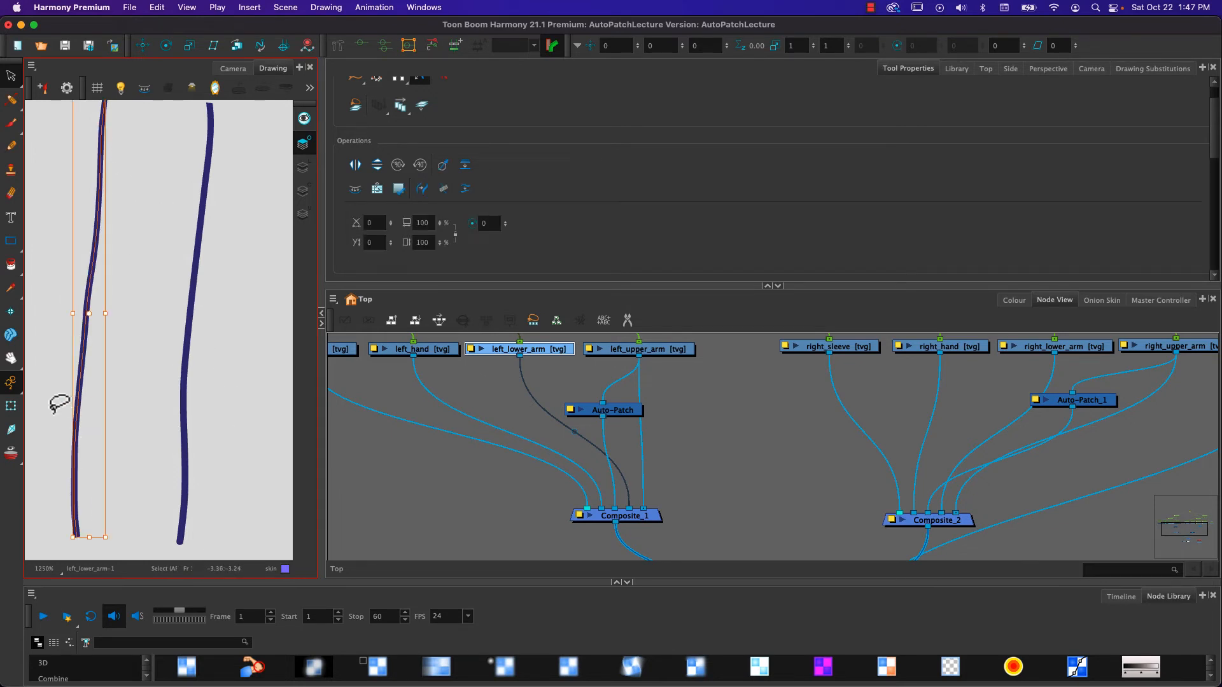
pyautogui.moveTo(59, 404); pyautogui.dragTo(230, 429)
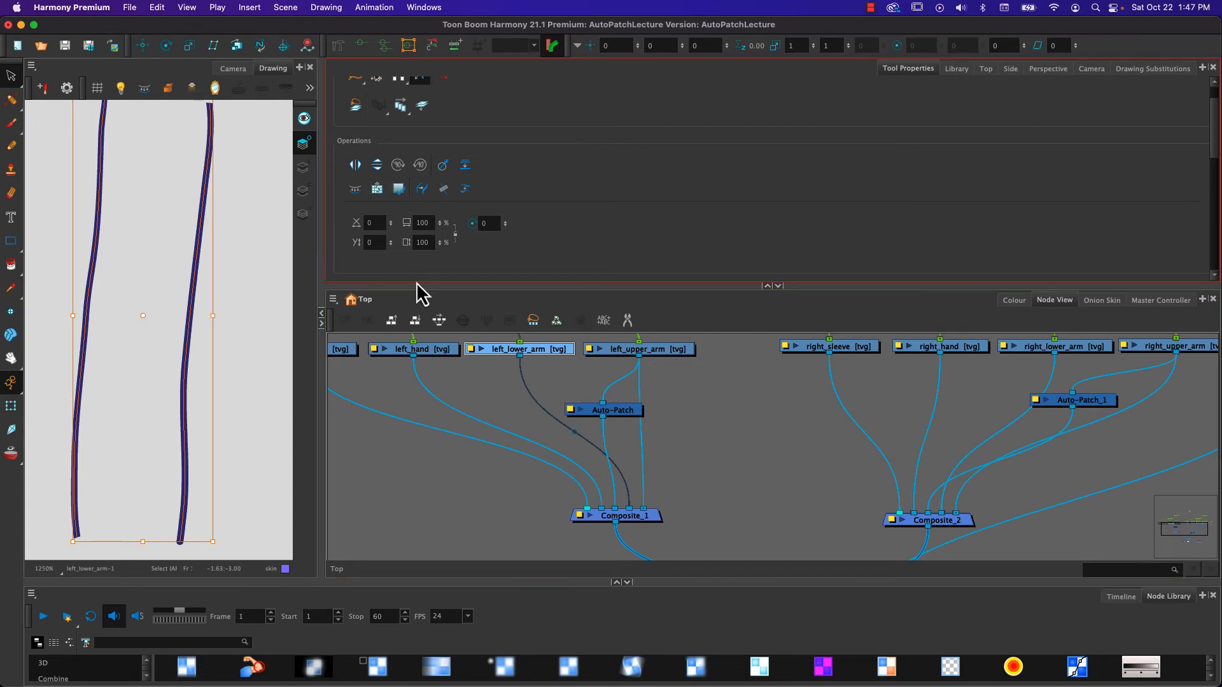
pyautogui.scroll(-3, 417, 278)
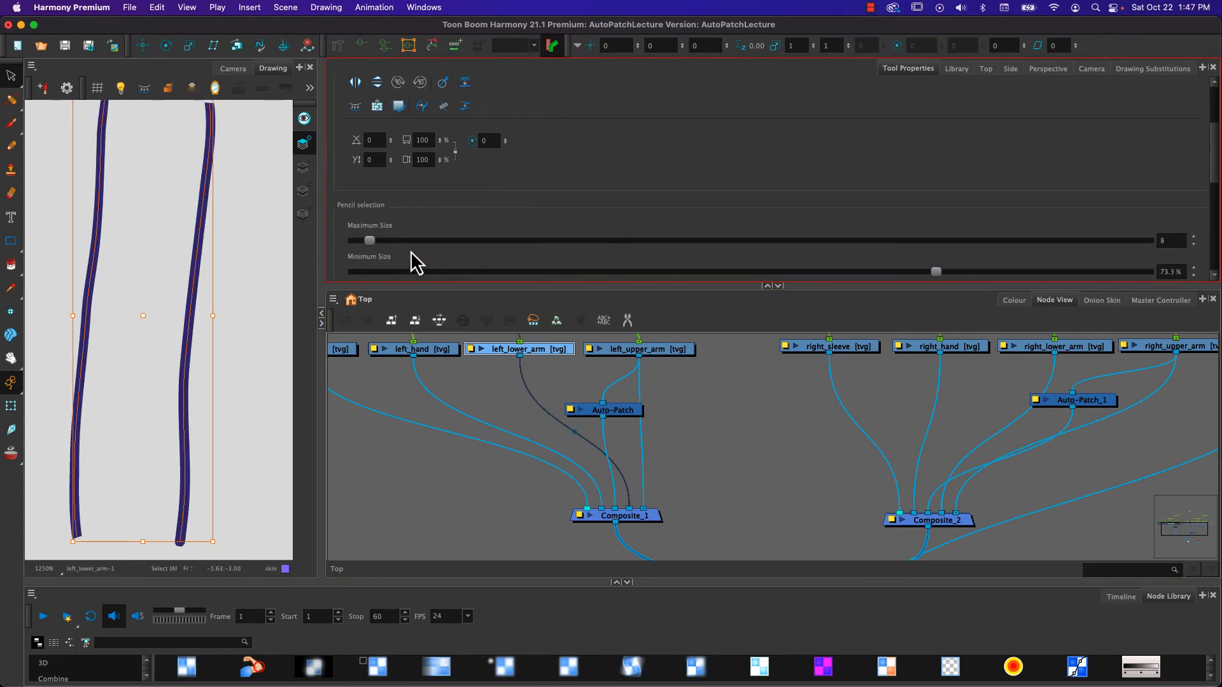
pyautogui.moveTo(410, 251); pyautogui.dragTo(438, 246)
pyautogui.scroll(-1, 438, 246)
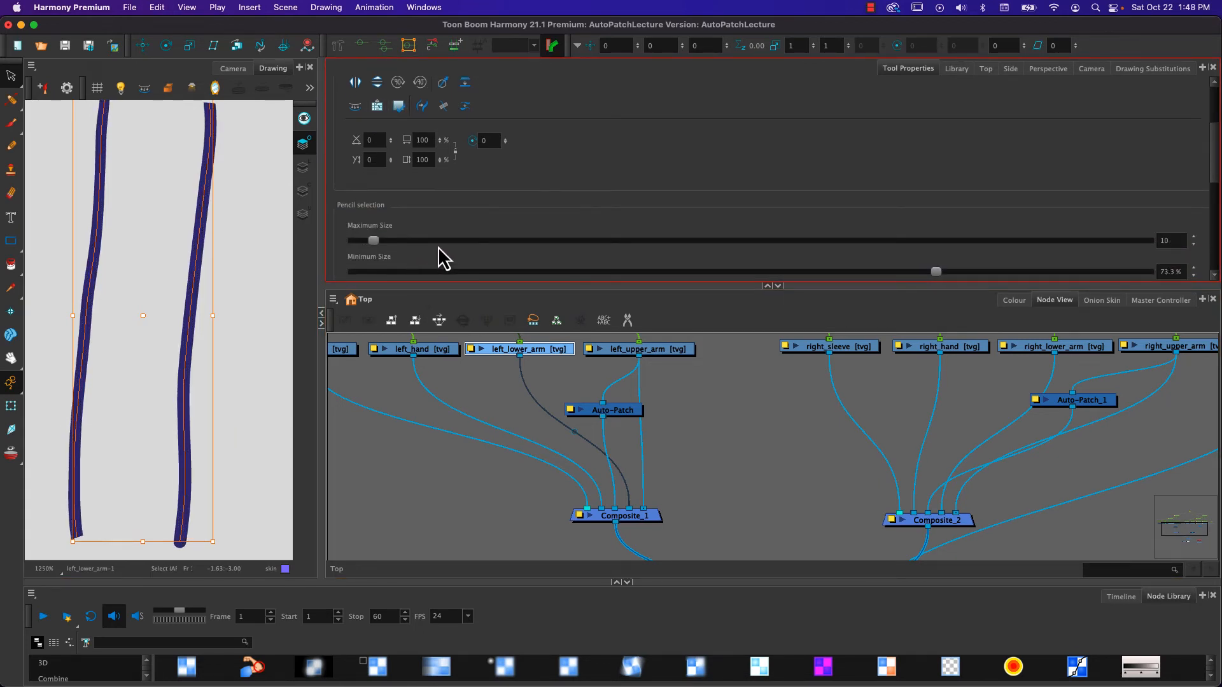
pyautogui.scroll(-3, 453, 208)
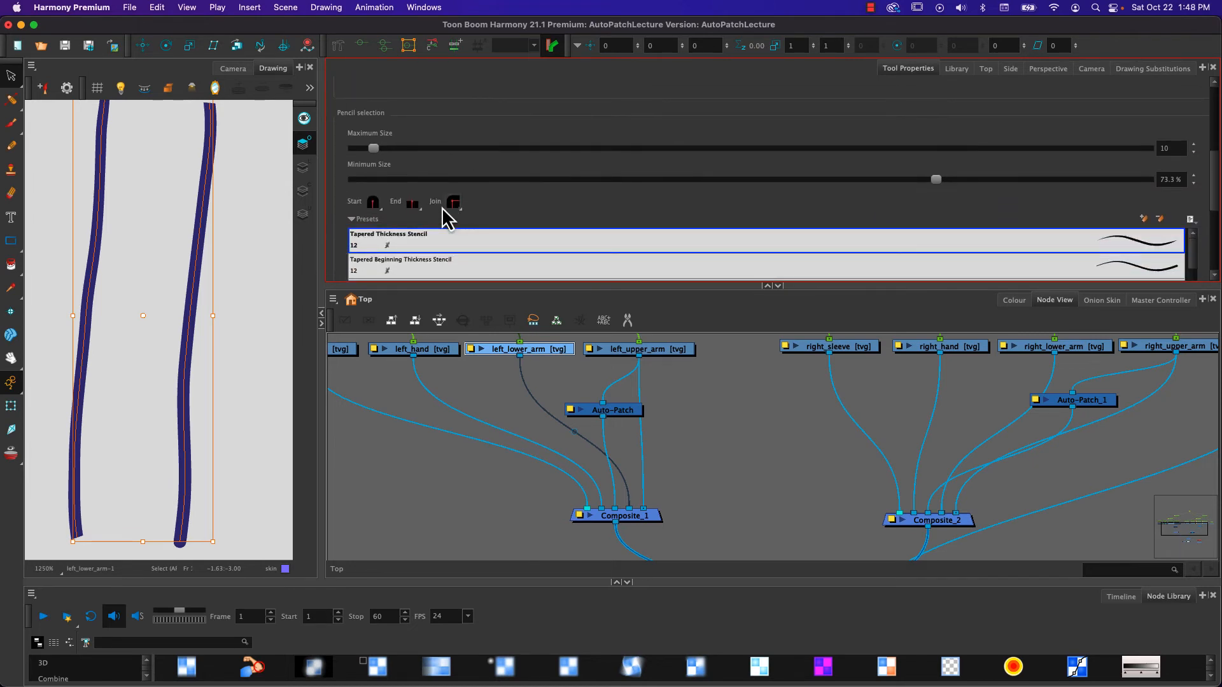
pyautogui.click(413, 203)
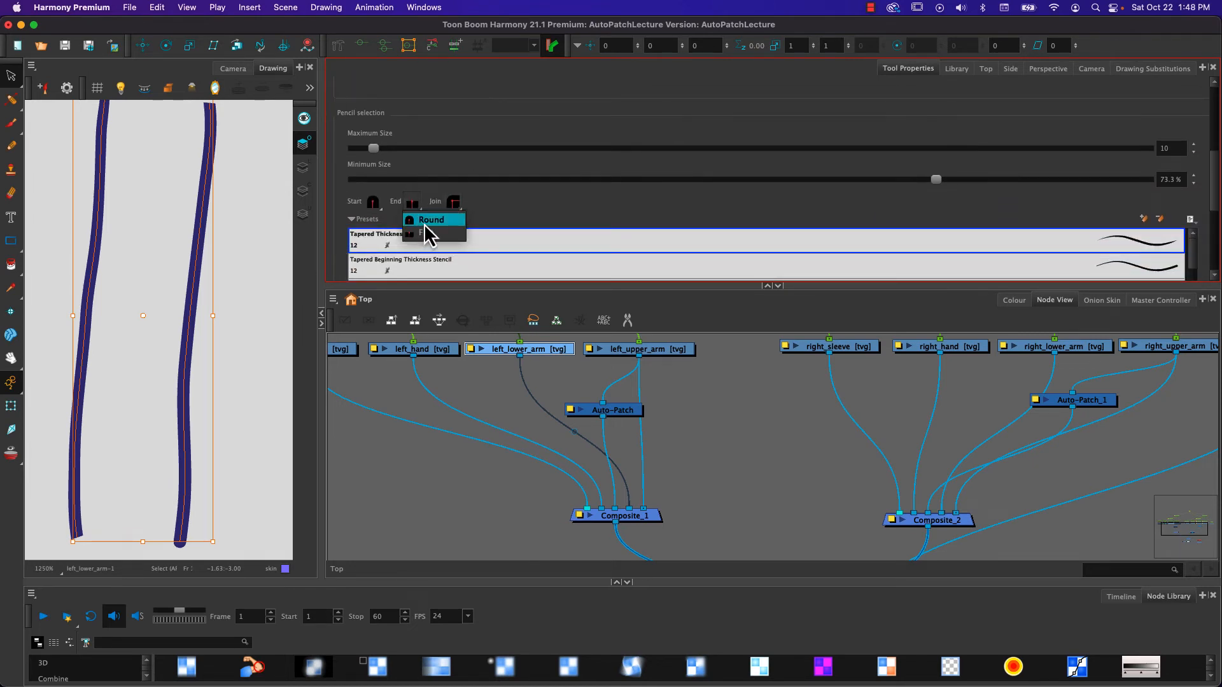
pyautogui.click(423, 223)
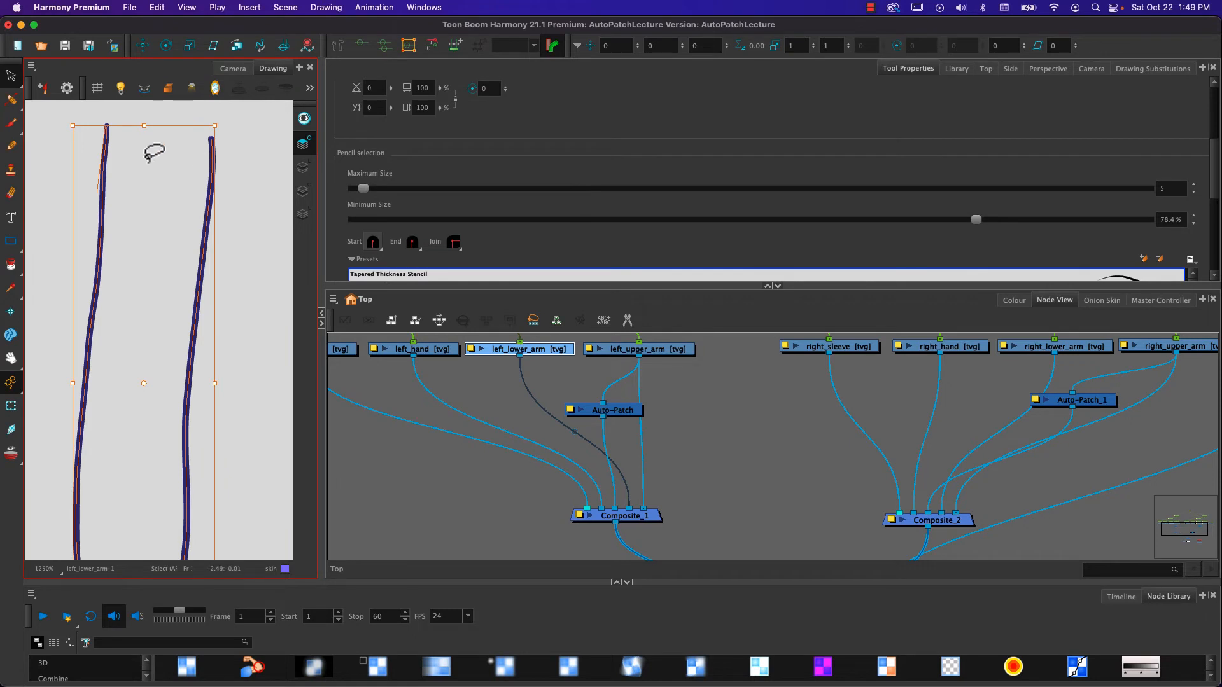
# - Narrow the elbow tip of the forearm's outer overlay line by moving its outer thickness point inward with the Pencil Editor
pyautogui.click(12, 102)
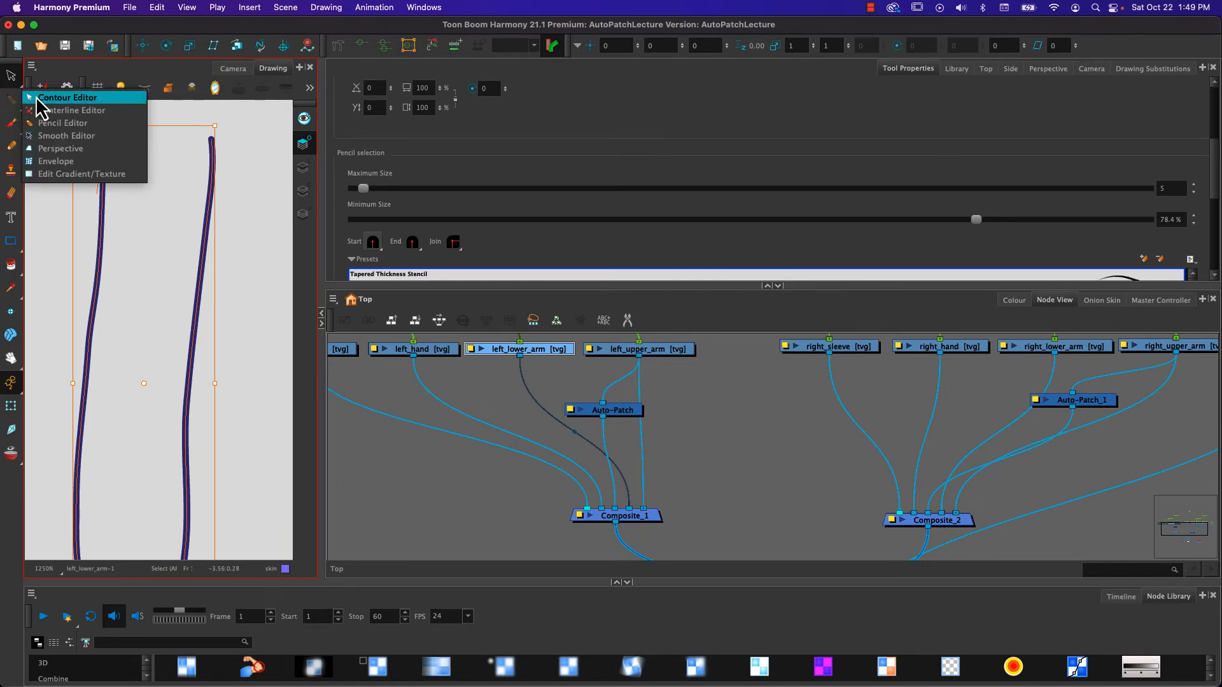
pyautogui.click(44, 124)
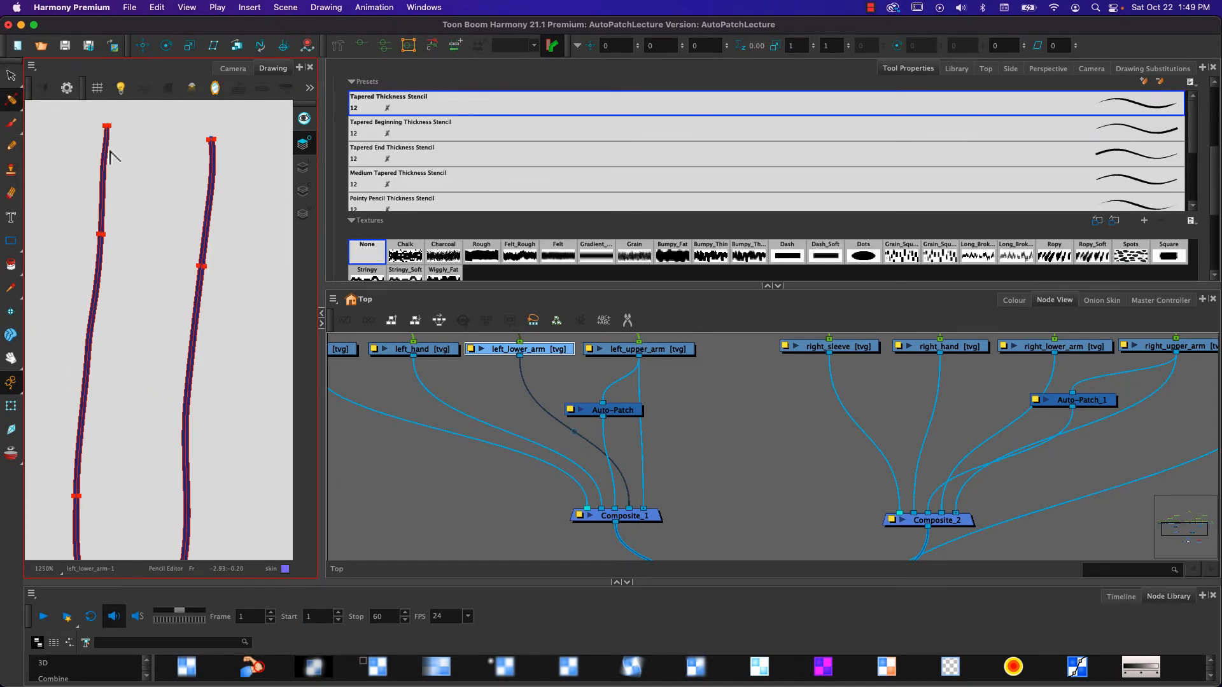
pyautogui.scroll(6, 109, 154)
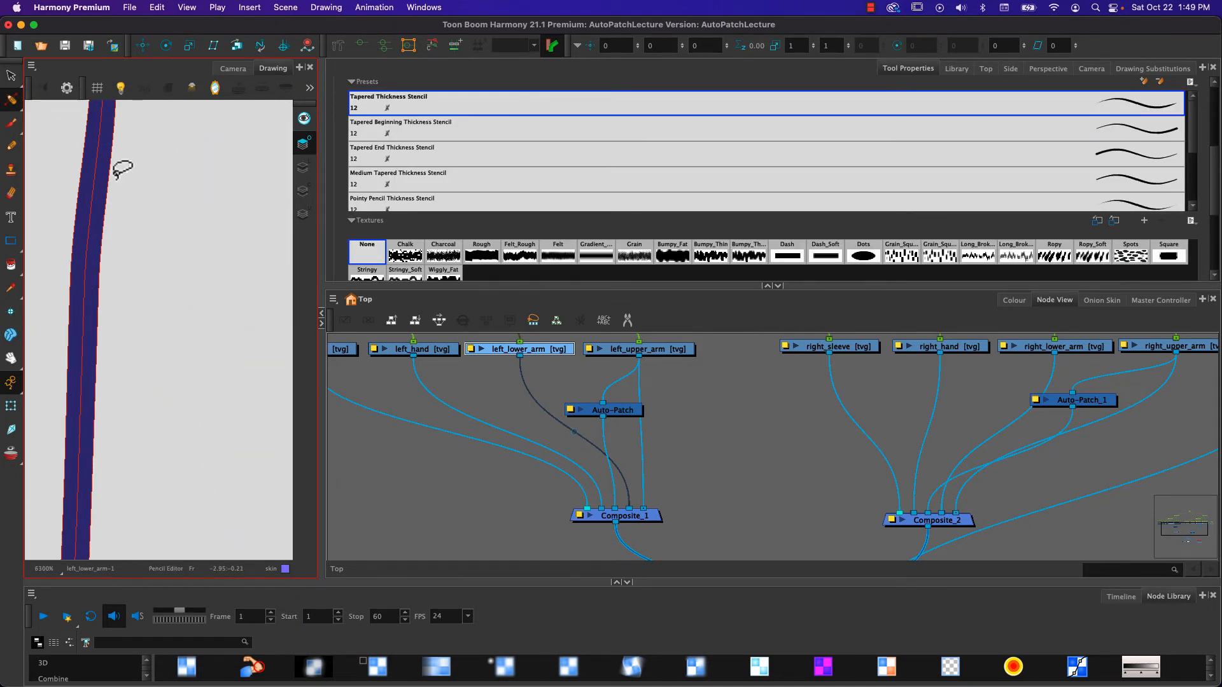
pyautogui.moveTo(136, 155); pyautogui.dragTo(142, 305)
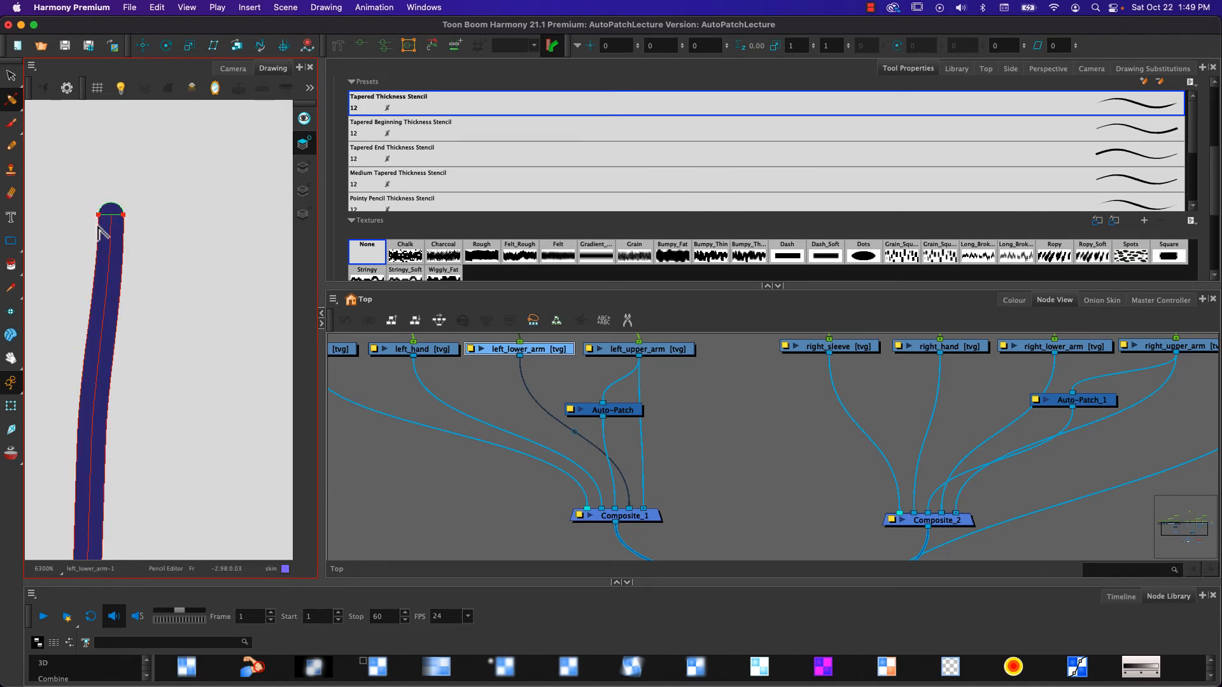
pyautogui.click(74, 214)
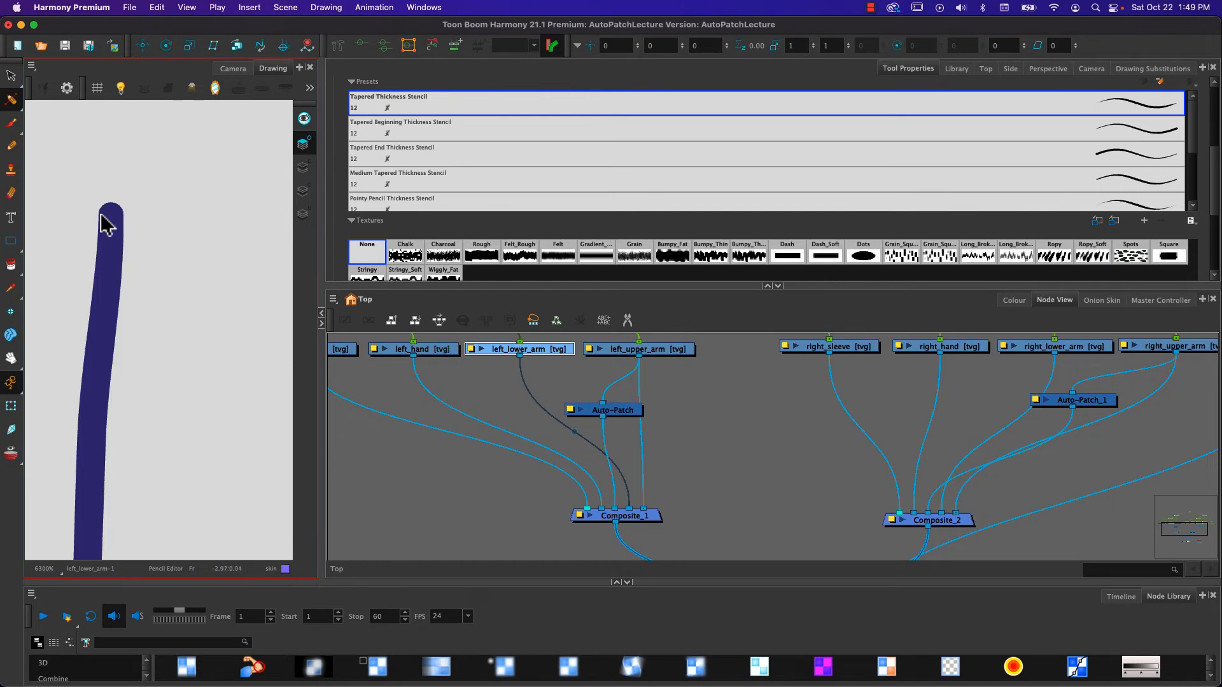
pyautogui.click(100, 219)
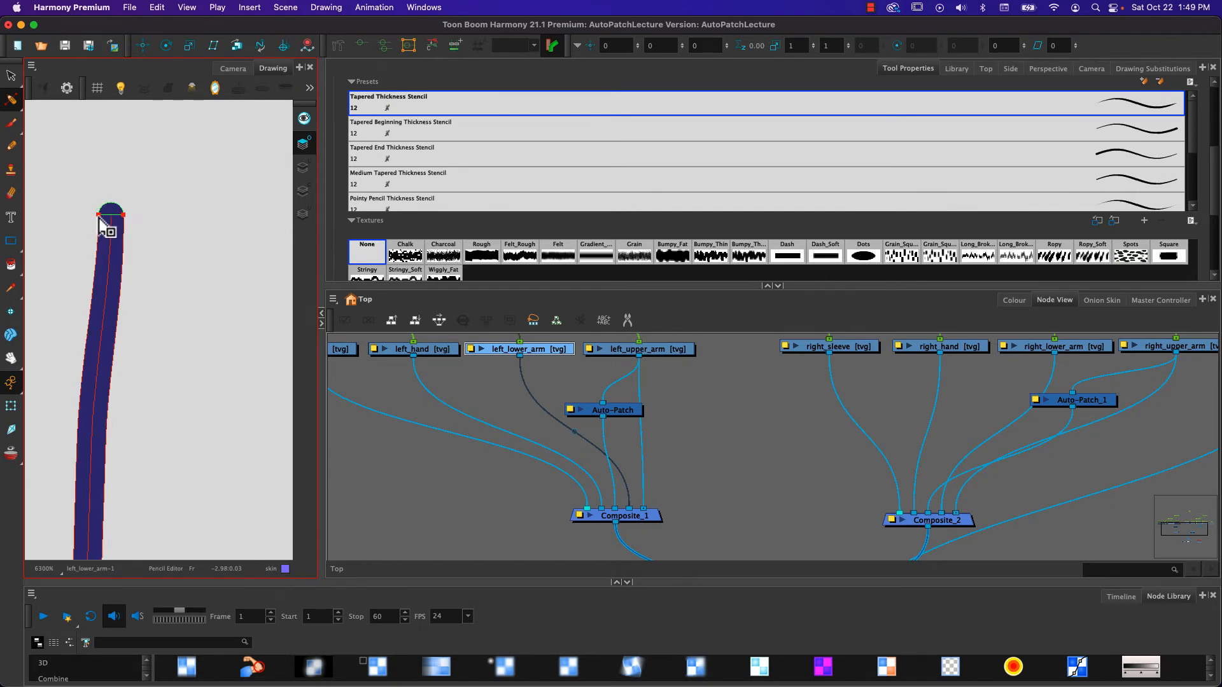
pyautogui.moveTo(98, 217); pyautogui.dragTo(110, 220)
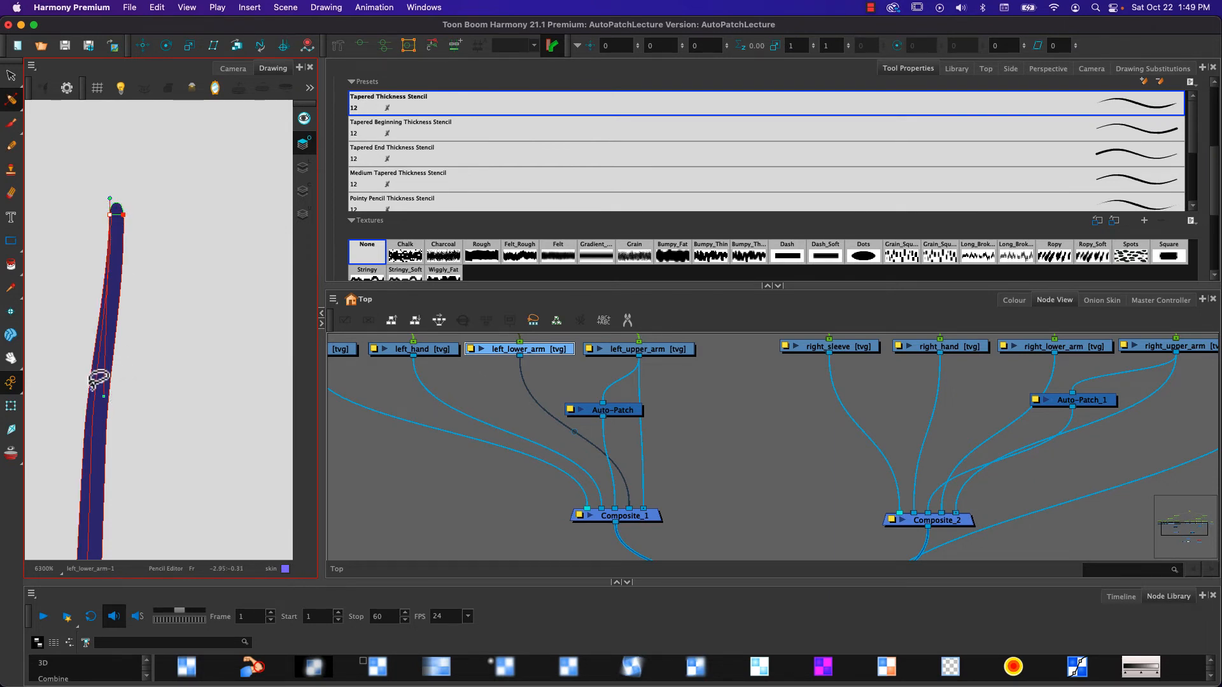
# - Adjust the curve handle below the outer overlay line's elbow tip inward to smooth its taper
pyautogui.moveTo(103, 400); pyautogui.dragTo(96, 396)
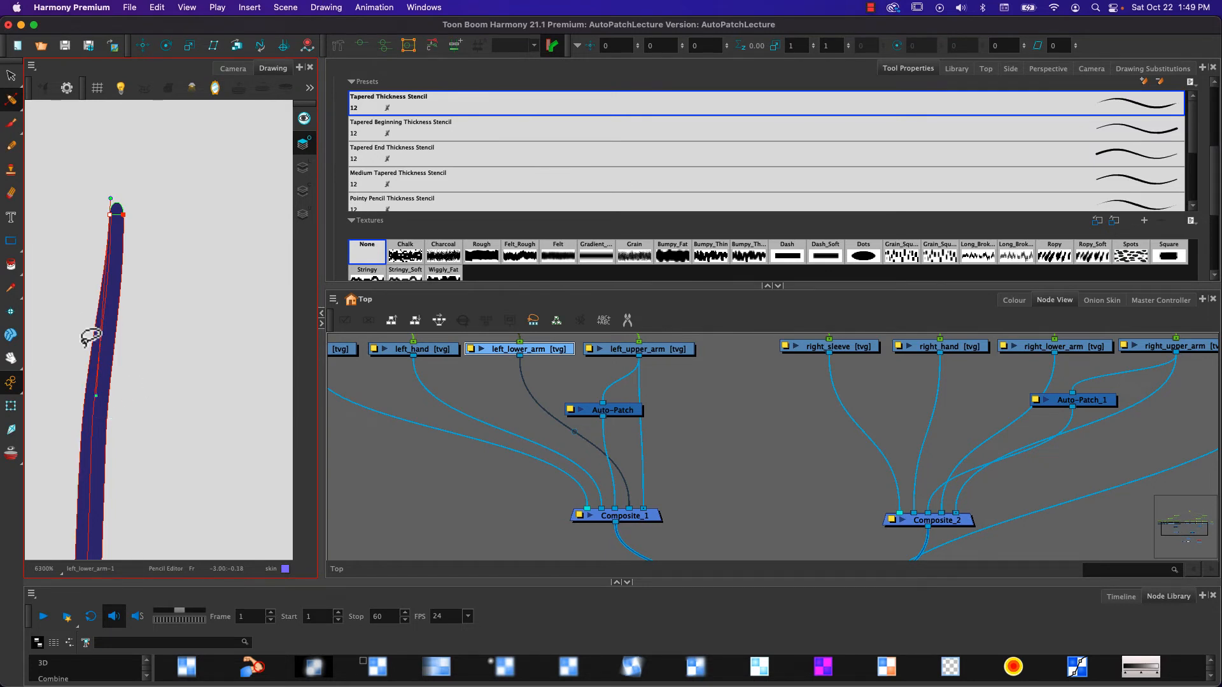
pyautogui.press('space')
pyautogui.moveTo(242, 378)
pyautogui.mouseDown()
pyautogui.moveTo(71, 376)
pyautogui.moveTo(254, 377)
pyautogui.mouseUp()
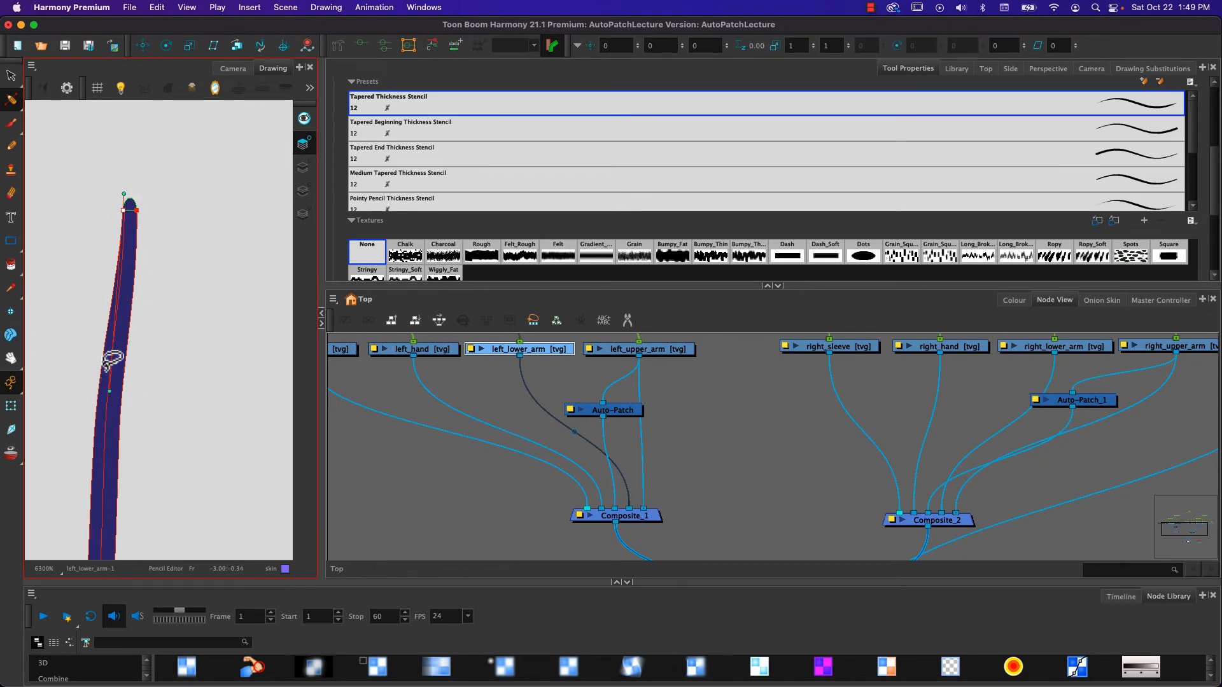
# - Narrow the elbow tip of the forearm's opposite overlay line by moving its outer thickness point inward
pyautogui.press('space')
pyautogui.moveTo(215, 385); pyautogui.dragTo(8, 360)
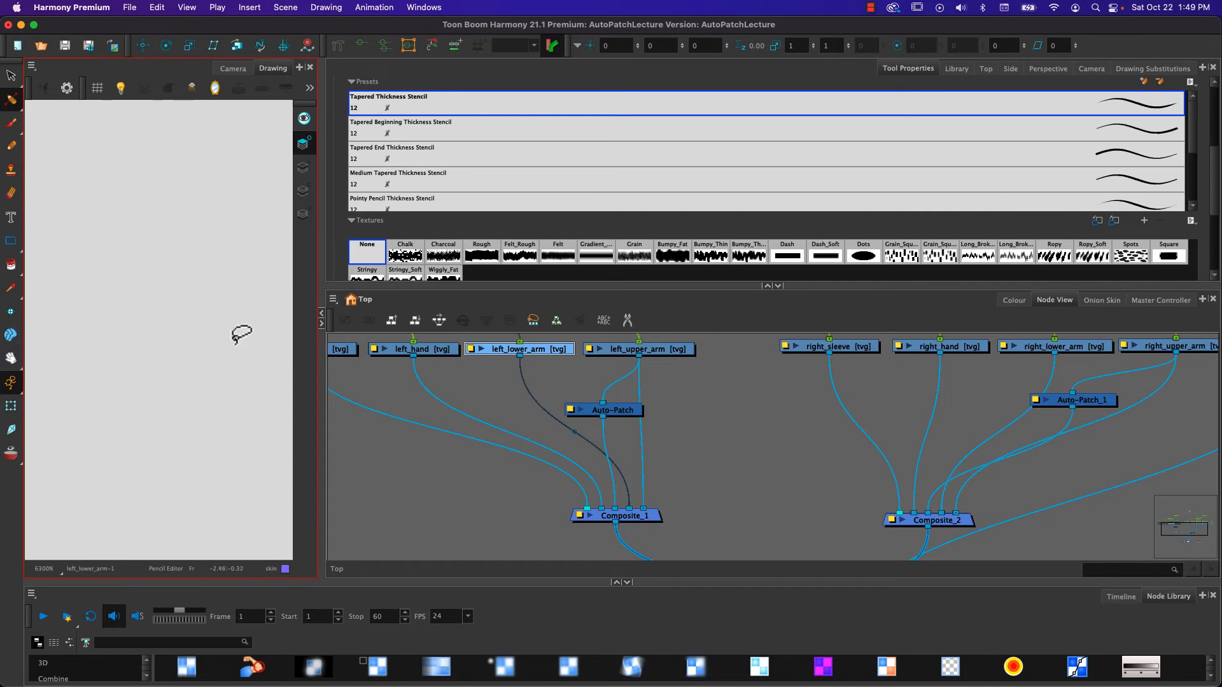
pyautogui.scroll(-3, 248, 330)
pyautogui.press('space')
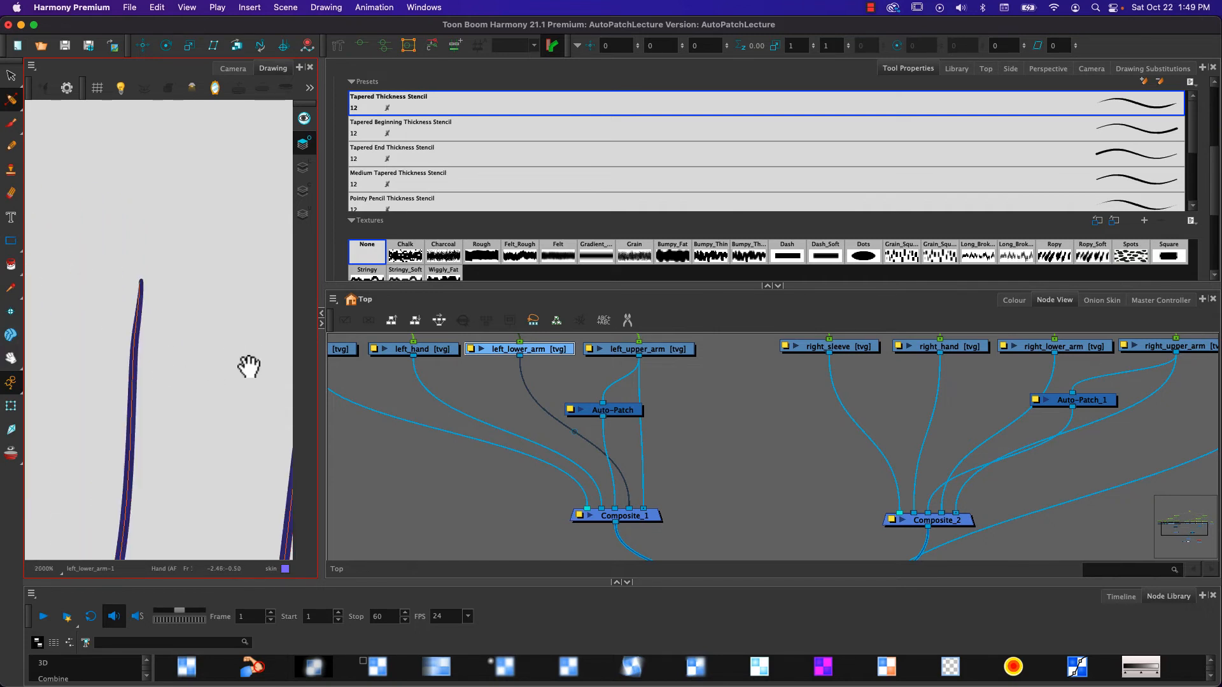
pyautogui.moveTo(249, 367); pyautogui.dragTo(166, 355)
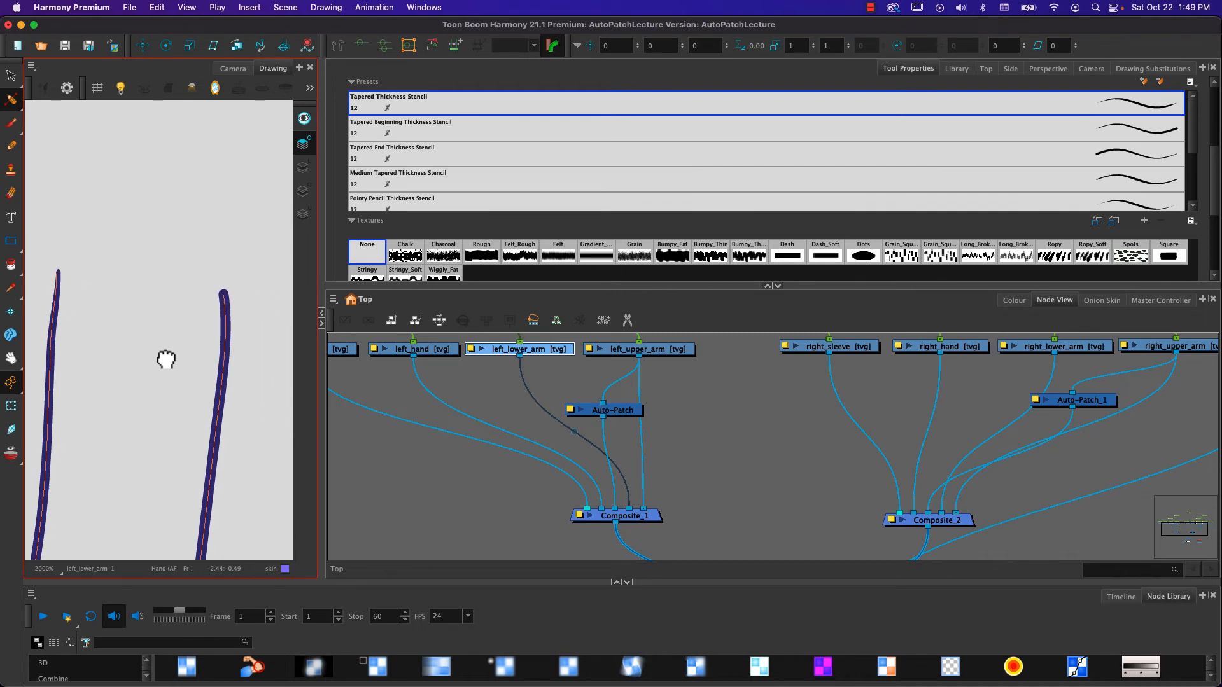
pyautogui.click(224, 295)
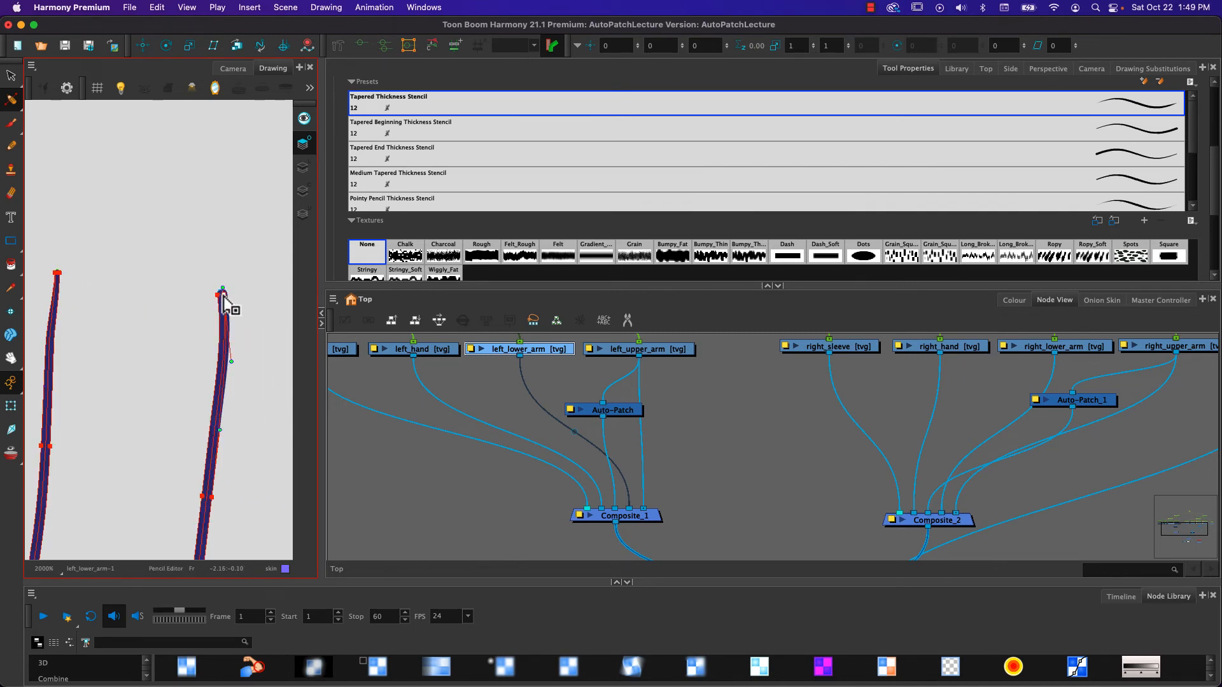
pyautogui.moveTo(223, 296); pyautogui.dragTo(221, 294)
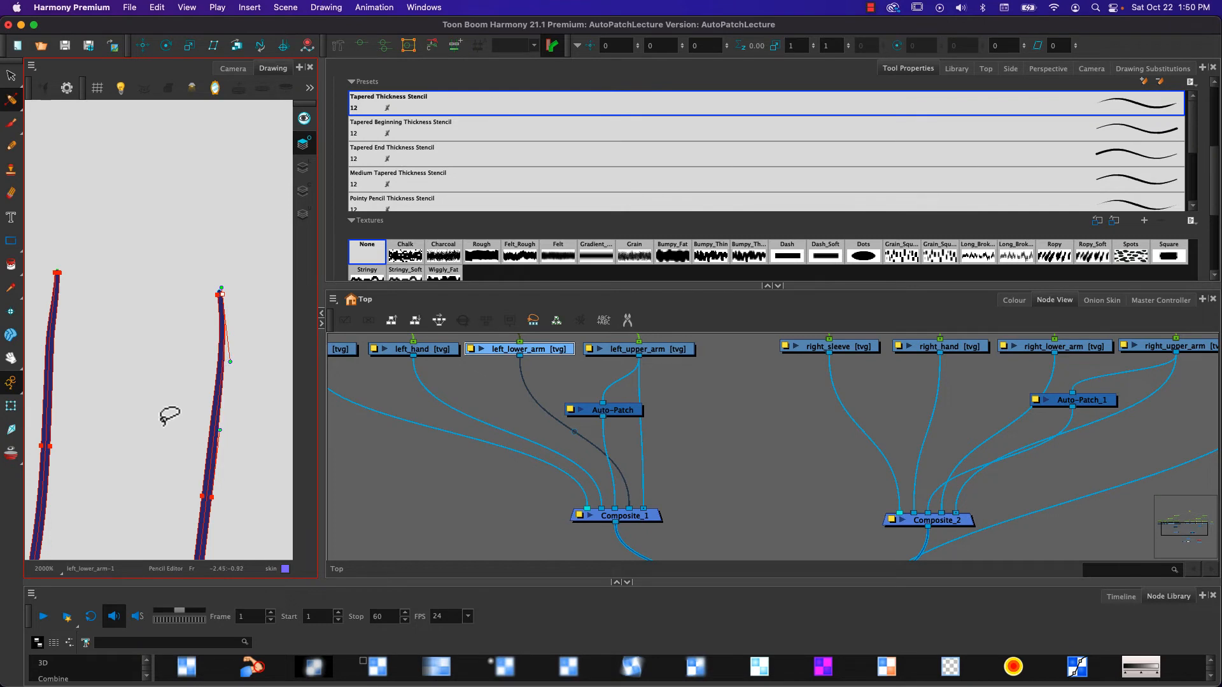
# - Erase the curved wrist end of the overlay outline with the Small Eraser, leaving two separate side lines
pyautogui.moveTo(161, 428); pyautogui.dragTo(161, 81)
pyautogui.moveTo(117, 487)
pyautogui.mouseDown()
pyautogui.moveTo(253, 149)
pyautogui.moveTo(120, 245)
pyautogui.moveTo(210, 259)
pyautogui.moveTo(194, 248)
pyautogui.mouseUp()
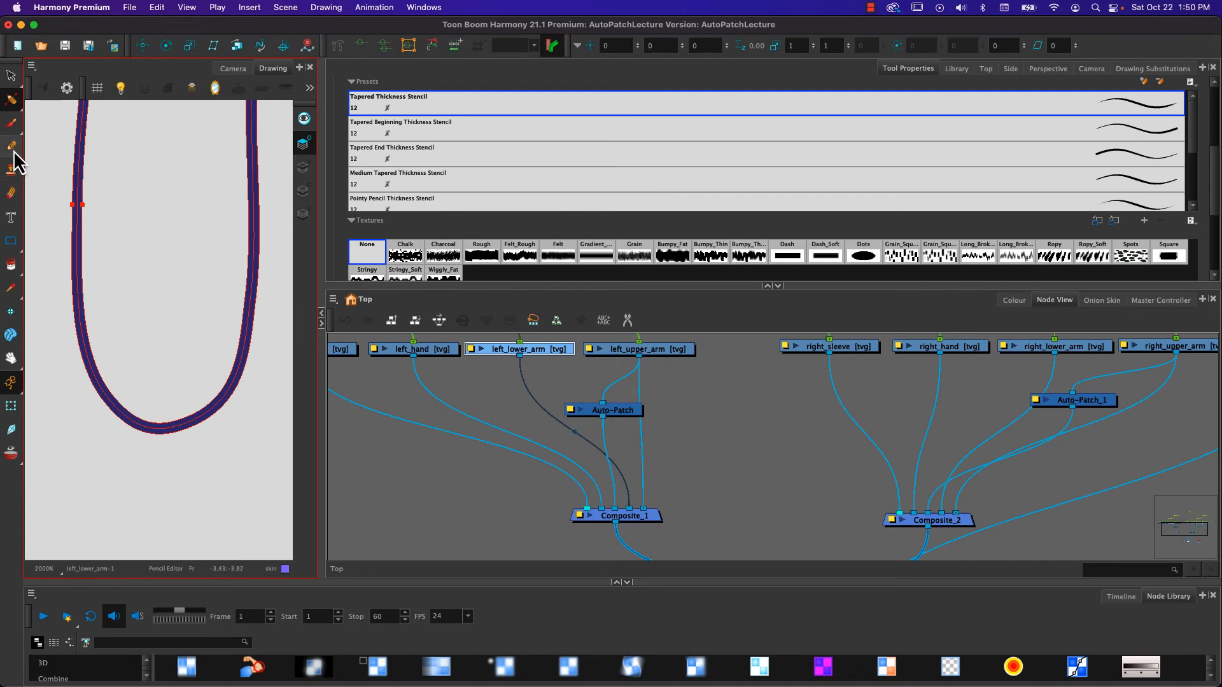
pyautogui.click(11, 192)
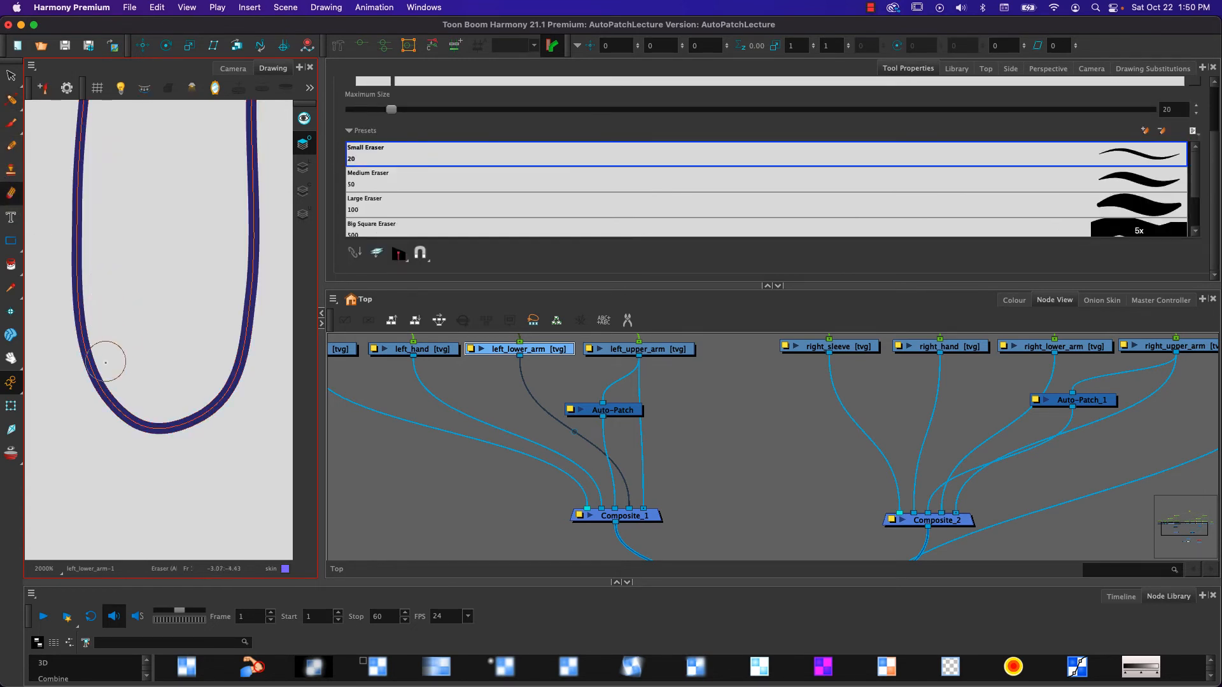
pyautogui.moveTo(89, 346)
pyautogui.mouseDown()
pyautogui.moveTo(103, 390)
pyautogui.moveTo(153, 417)
pyautogui.moveTo(228, 391)
pyautogui.moveTo(244, 349)
pyautogui.mouseUp()
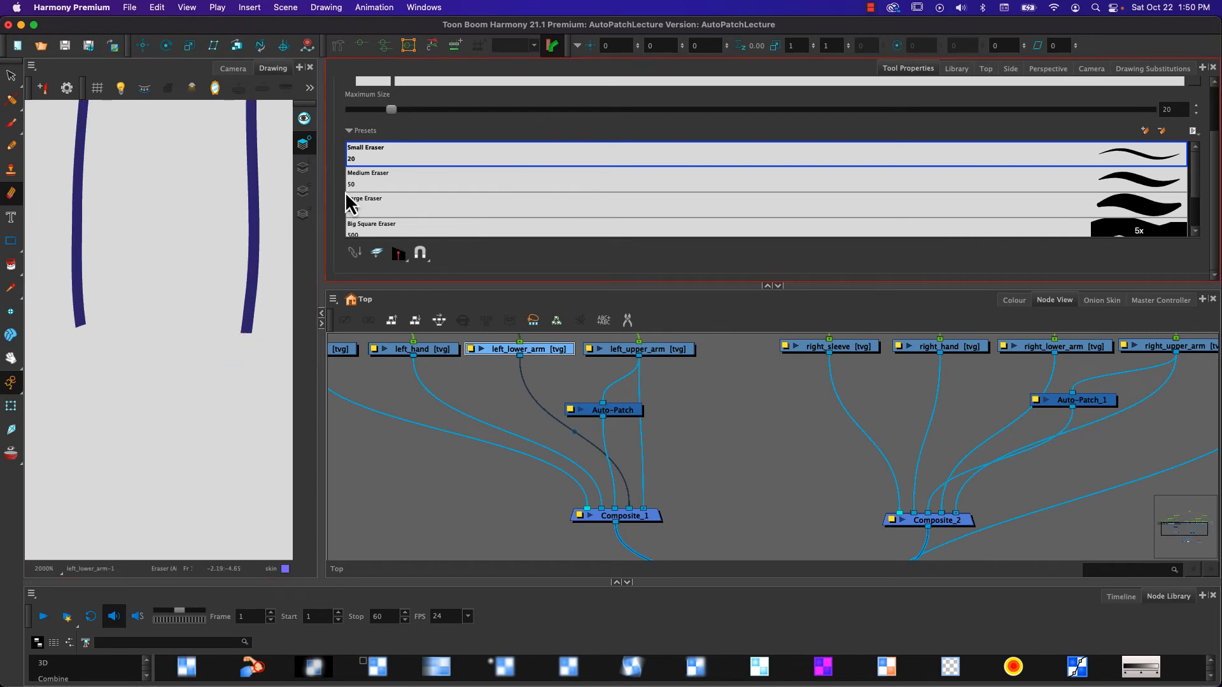
# - Set the Start and End tips of both overlay side lines to Round with the Pencil Editor and deselect them
pyautogui.scroll(3, 341, 191)
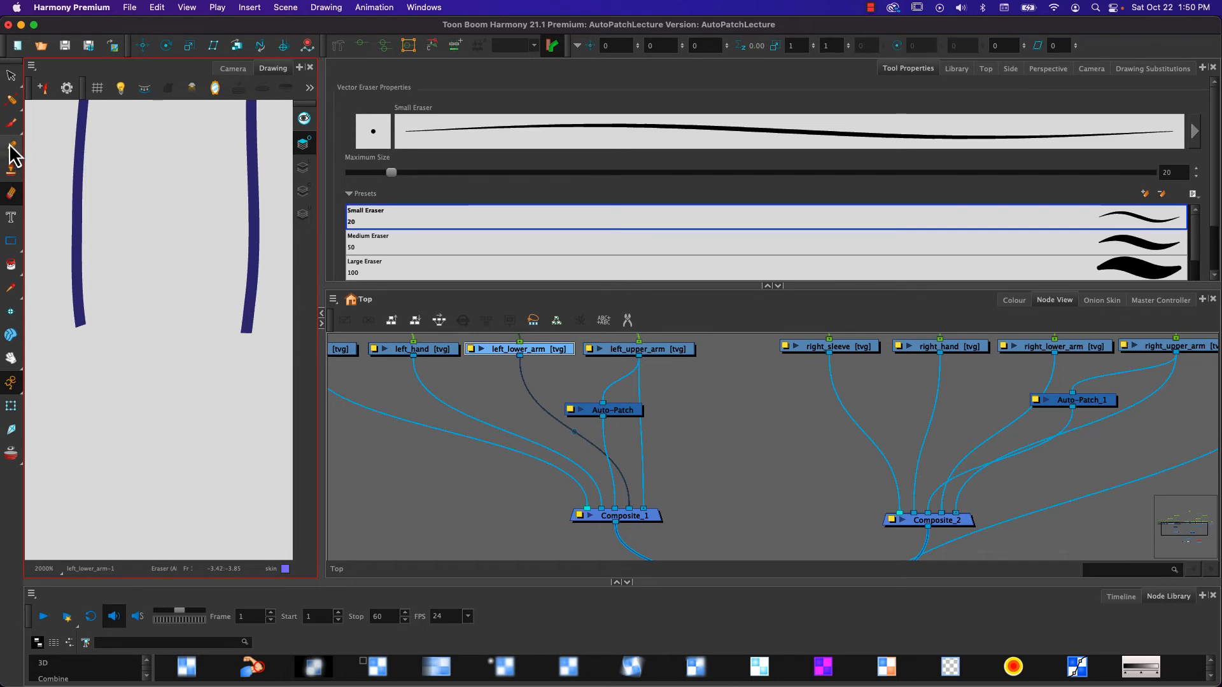
pyautogui.click(11, 99)
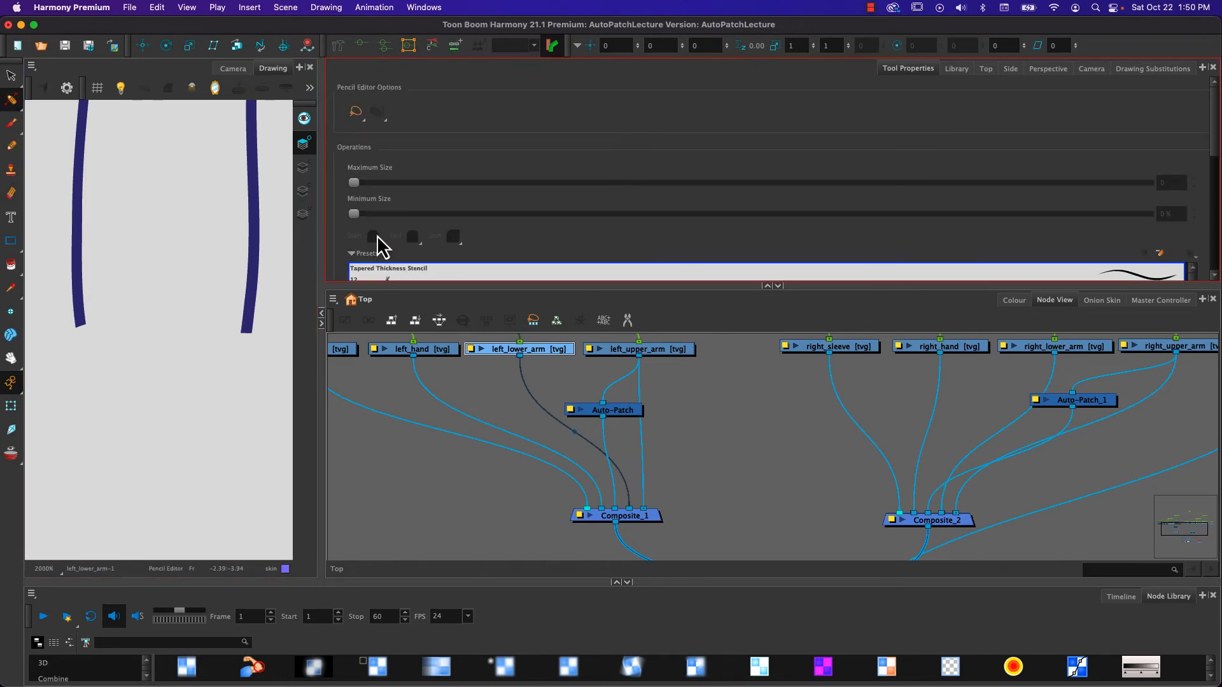
pyautogui.click(79, 320)
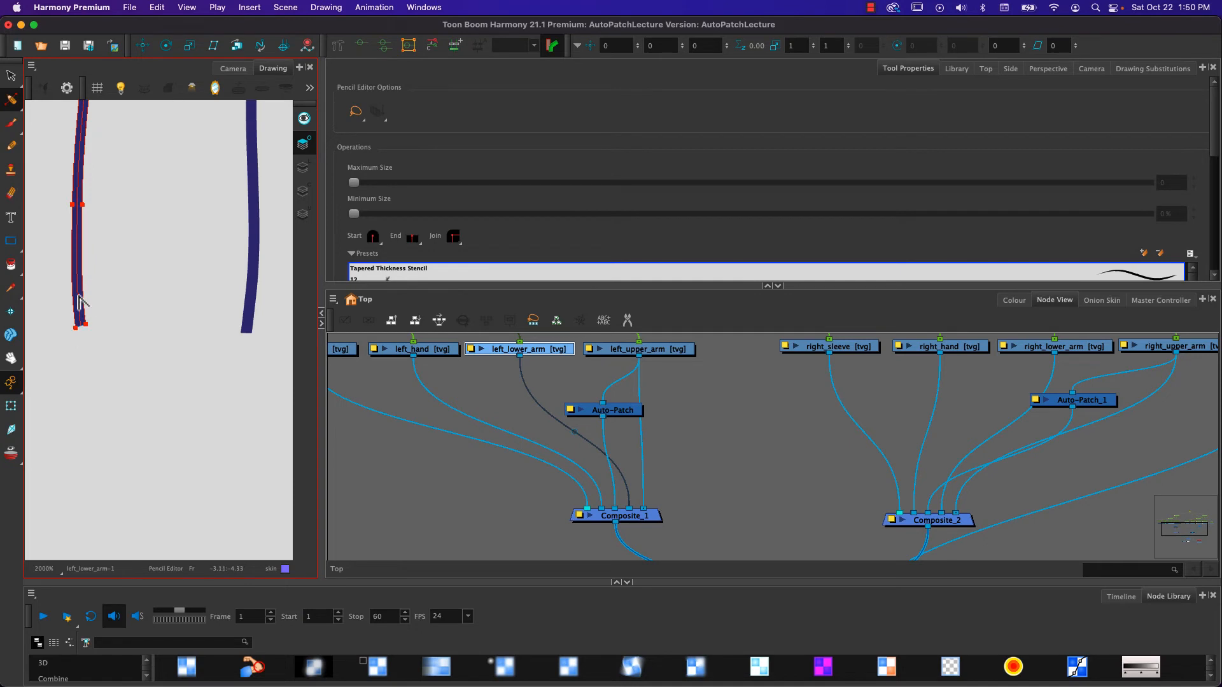
pyautogui.moveTo(67, 293); pyautogui.dragTo(273, 299)
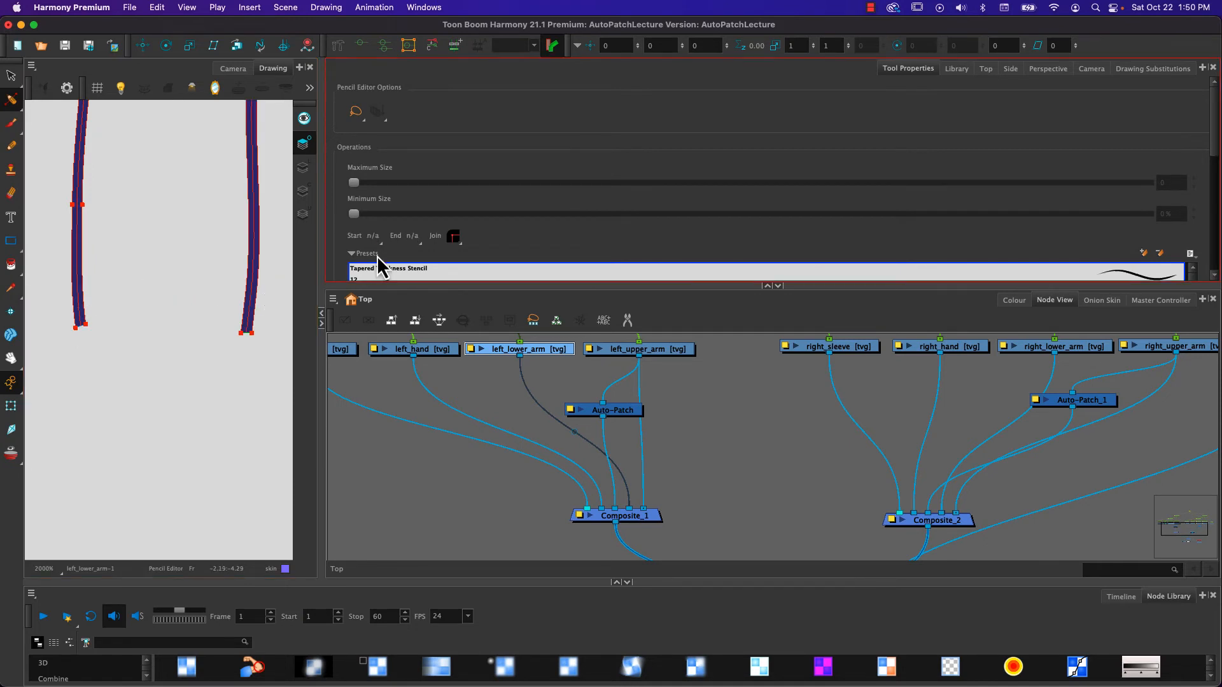
pyautogui.click(375, 244)
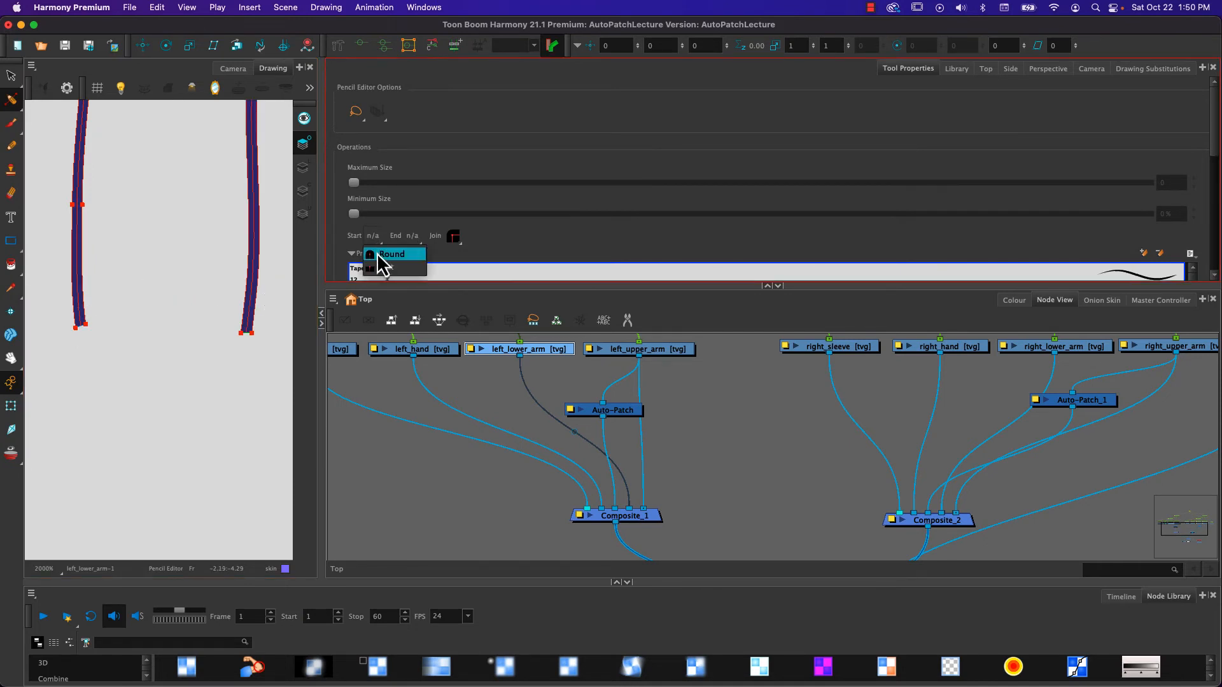
pyautogui.click(387, 252)
pyautogui.click(411, 237)
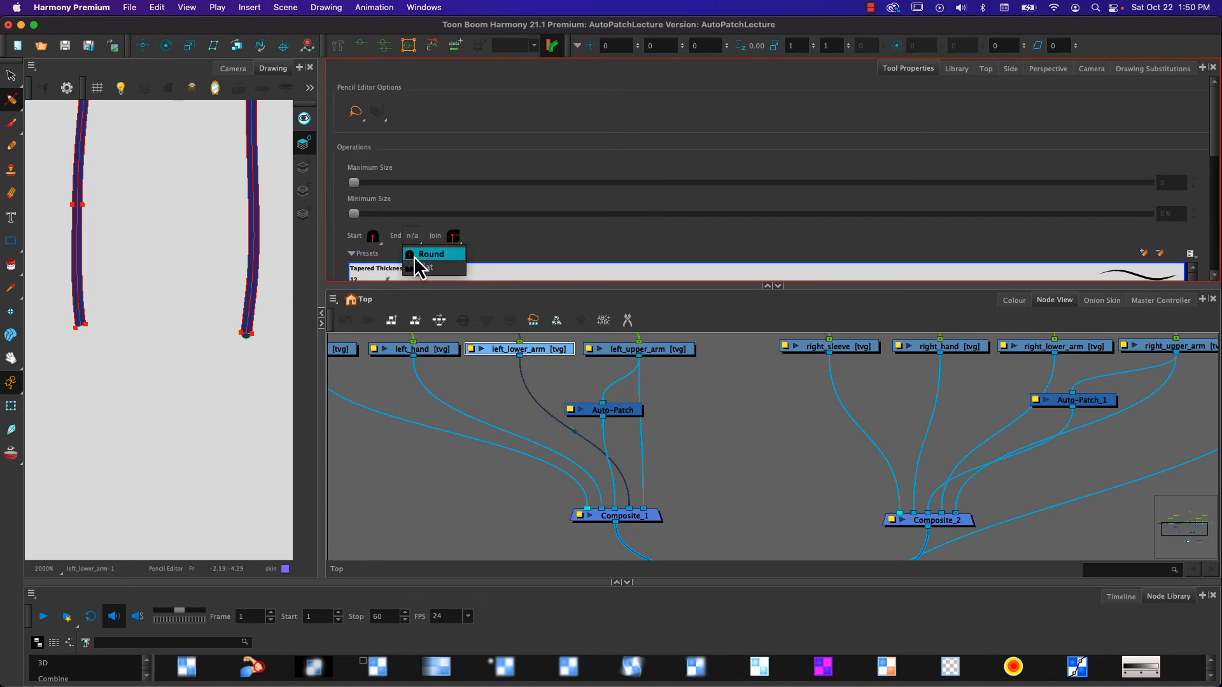
pyautogui.click(414, 255)
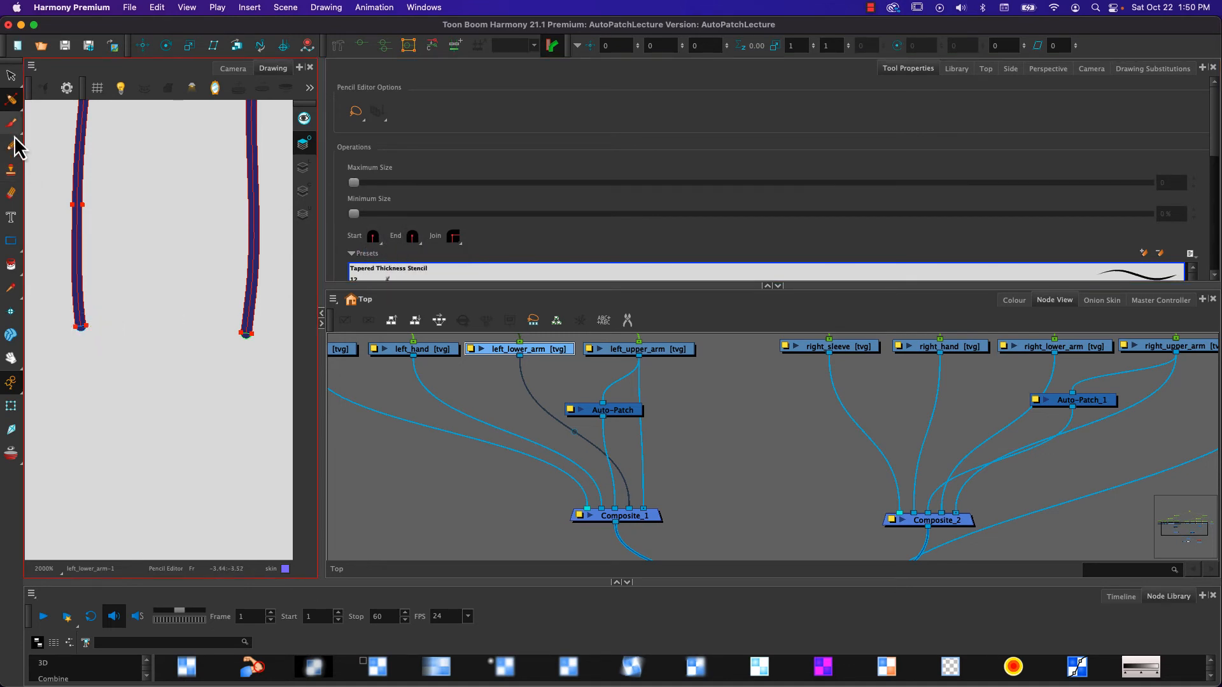
pyautogui.click(89, 336)
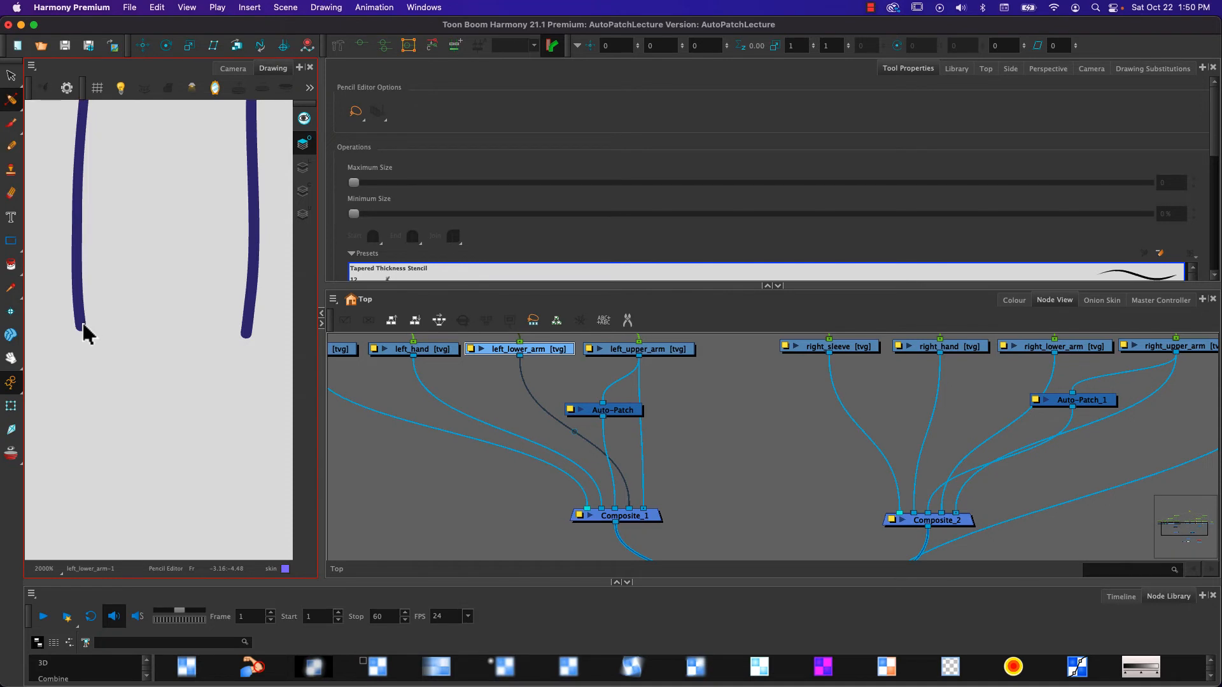
pyautogui.click(81, 327)
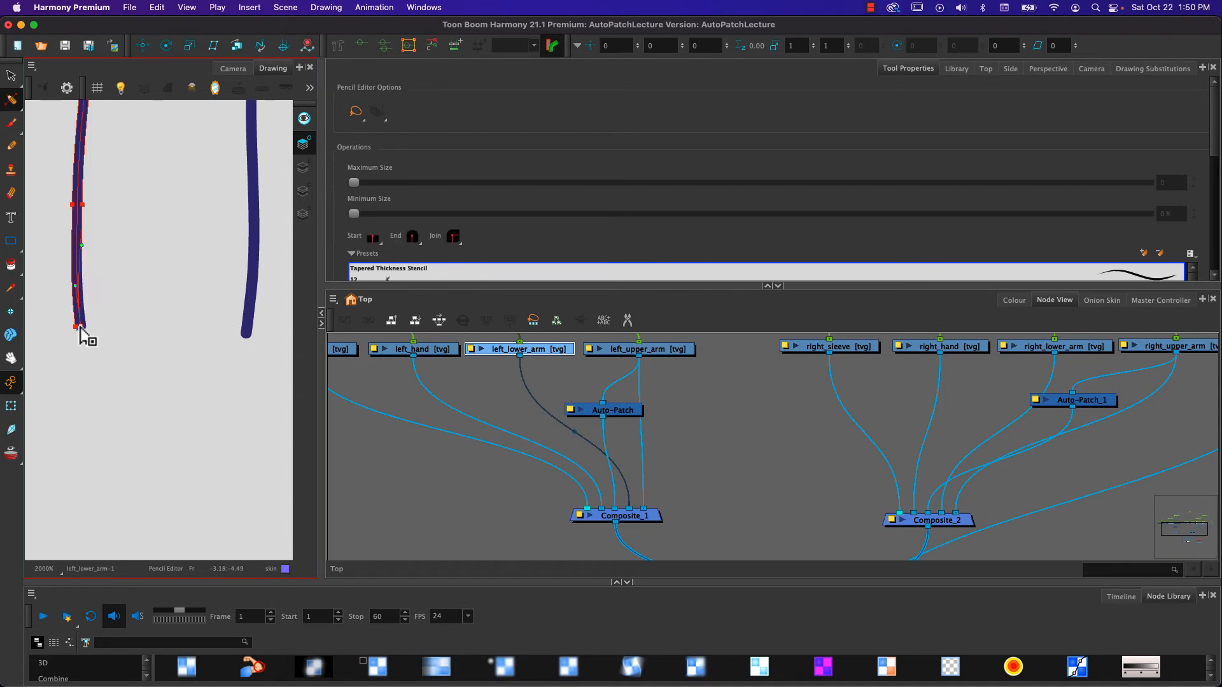
pyautogui.click(159, 322)
pyautogui.click(247, 330)
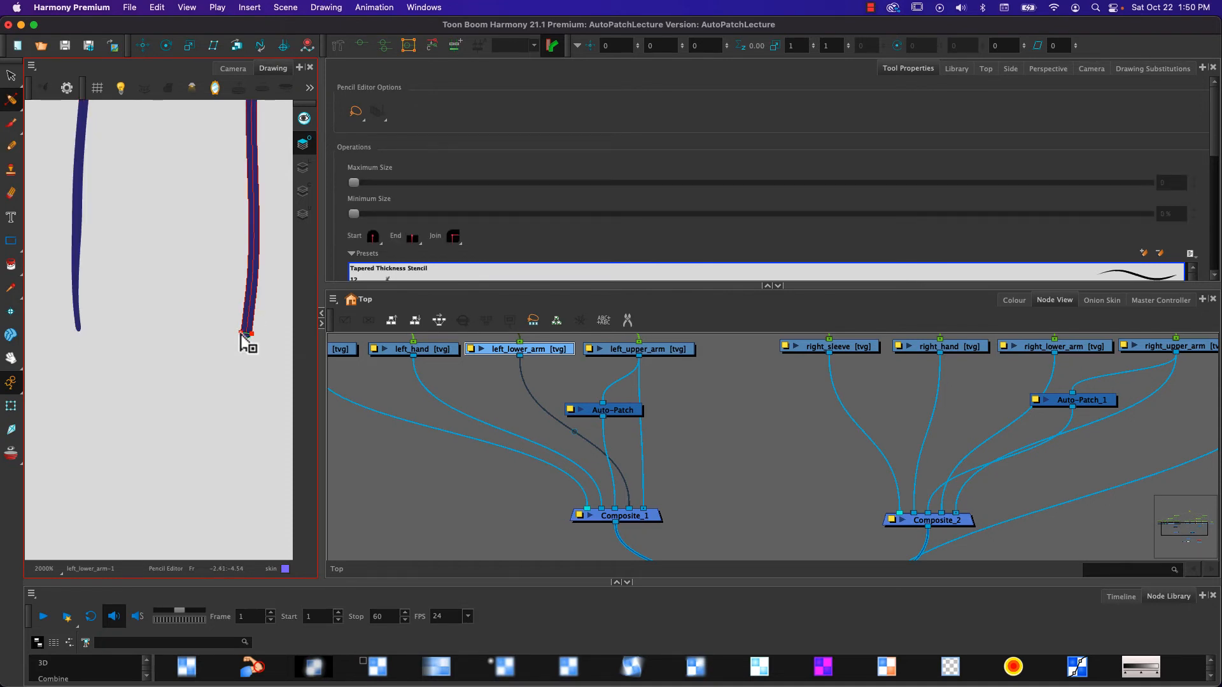
pyautogui.click(246, 334)
pyautogui.click(212, 326)
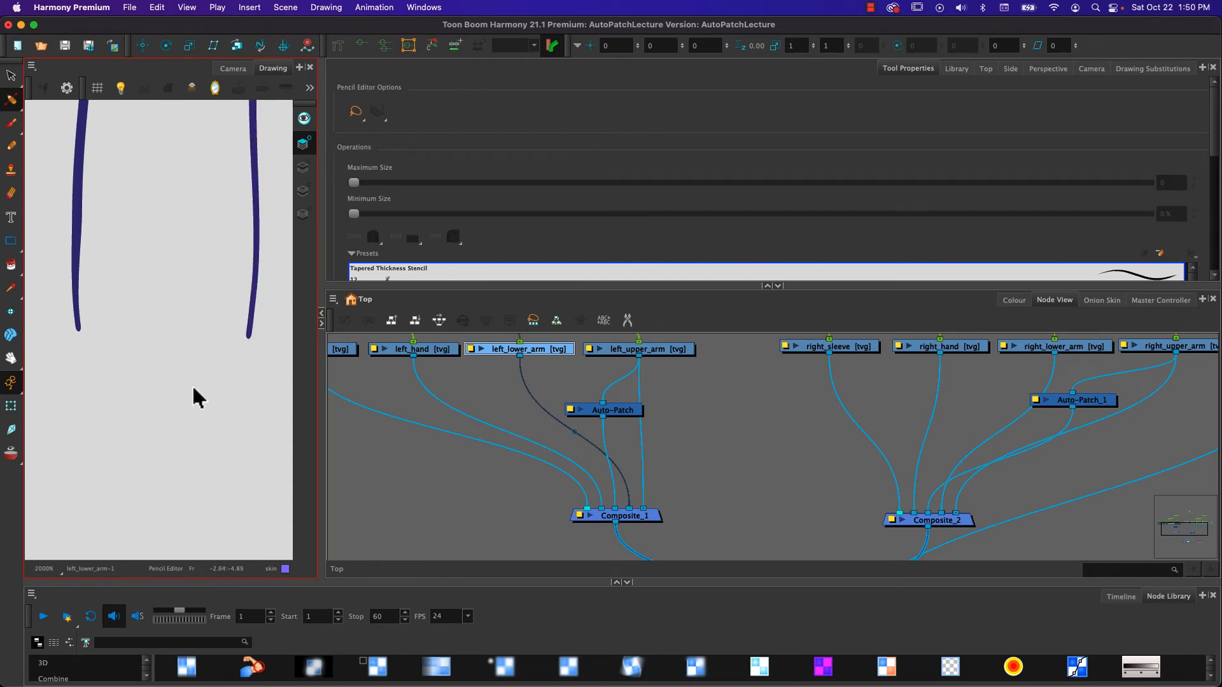
pyautogui.press('super+z')
pyautogui.press('super+z')
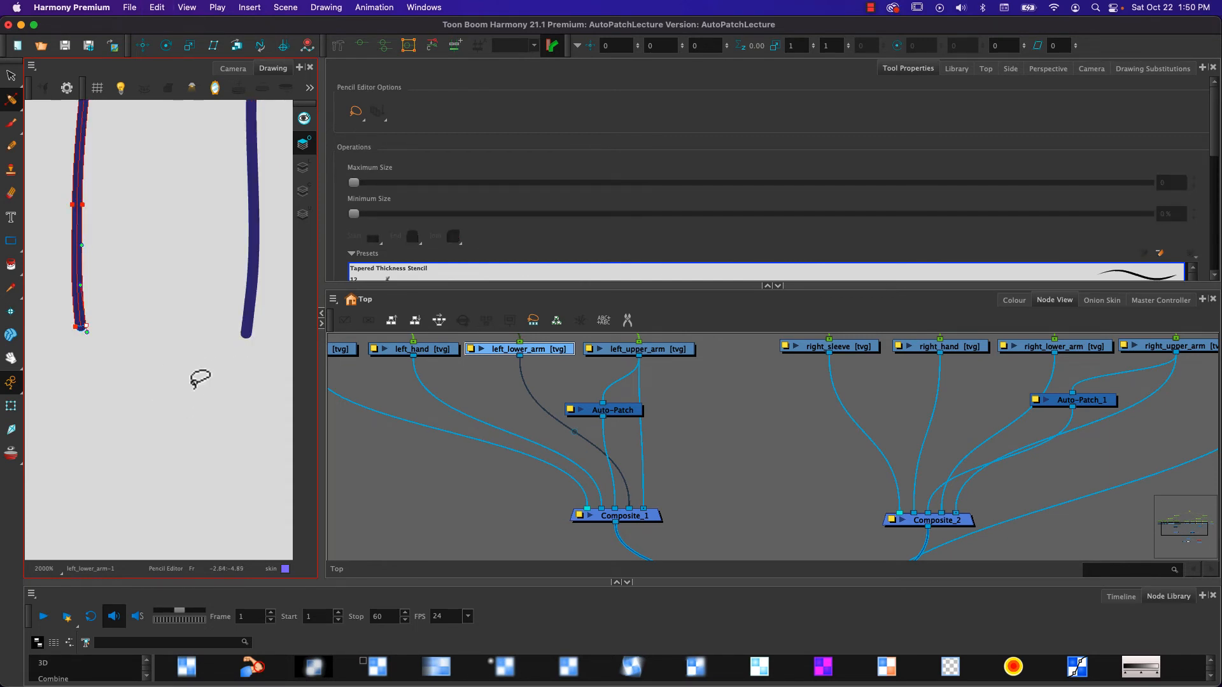
# - Narrow the wrist tips of both overlay lines by moving their outer thickness points inward, and shorten the second line's curve handle
pyautogui.click(75, 327)
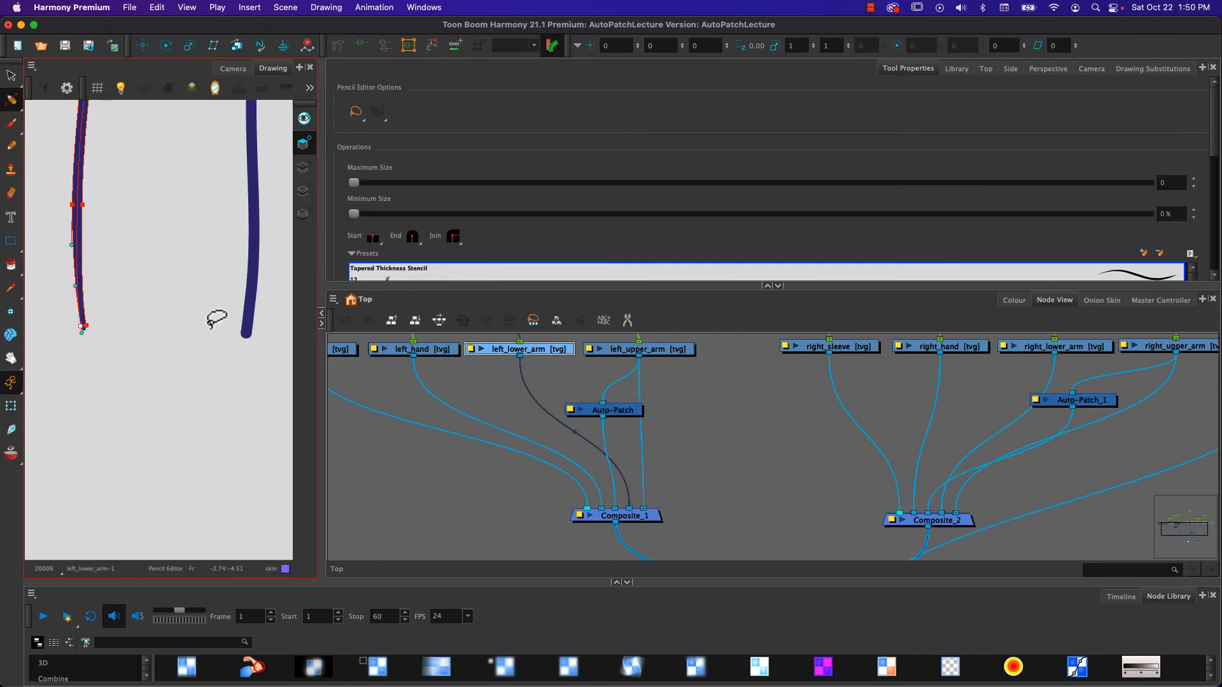
pyautogui.click(248, 332)
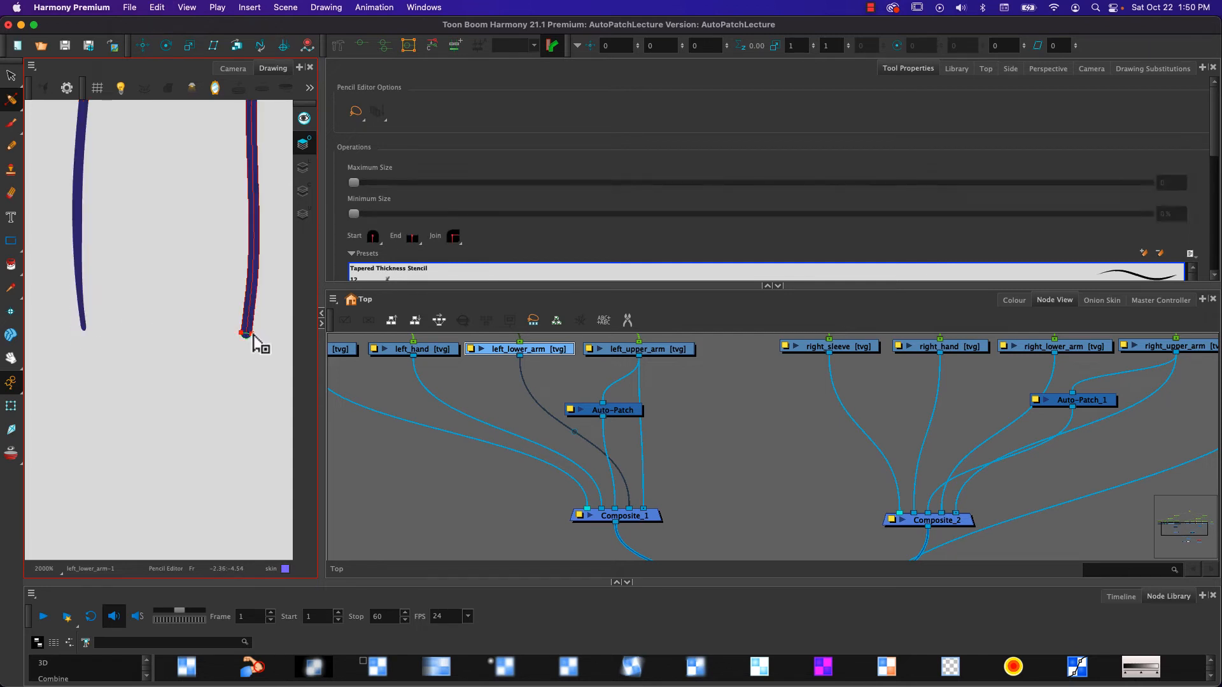
pyautogui.click(246, 333)
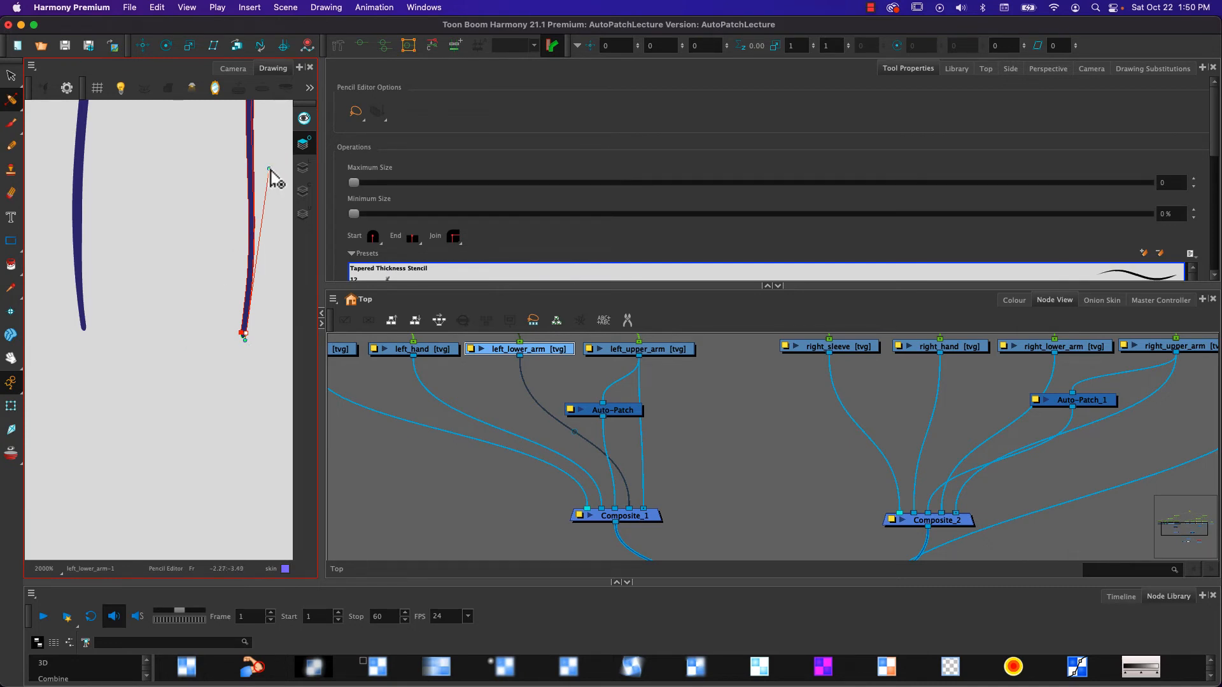
pyautogui.moveTo(269, 169); pyautogui.dragTo(260, 256)
pyautogui.click(184, 296)
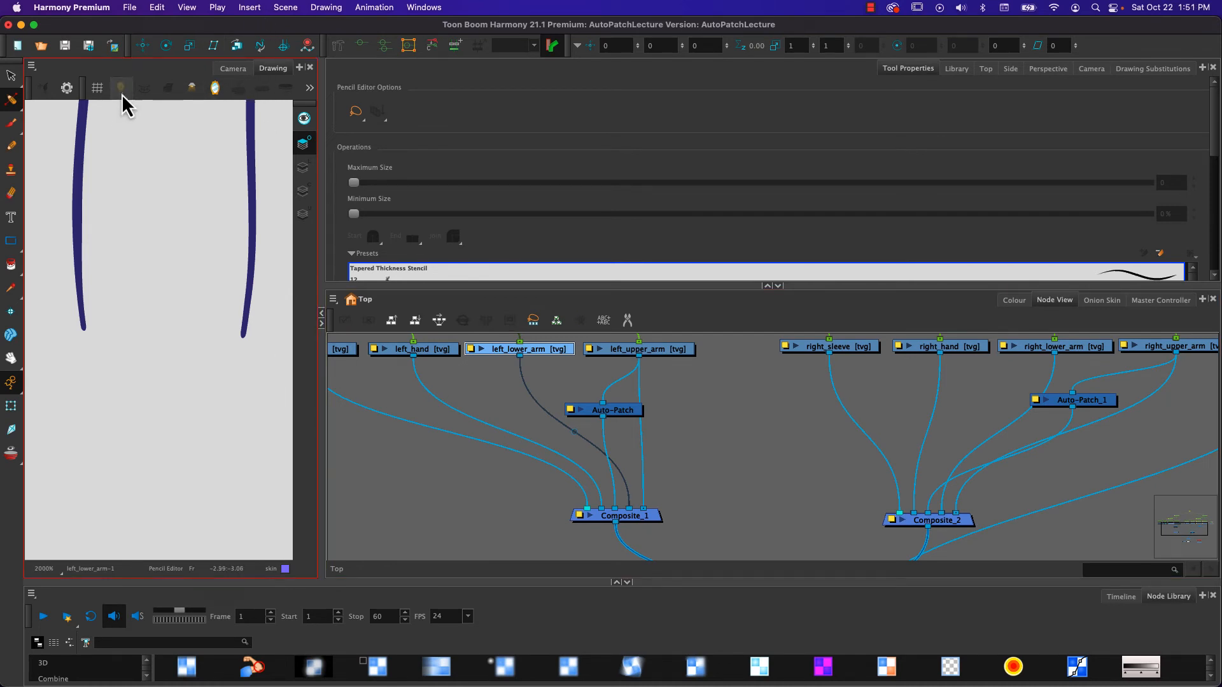
# - Preview the forearm's full artwork with and without the light table, and return to showing only the overlay art
pyautogui.click(304, 119)
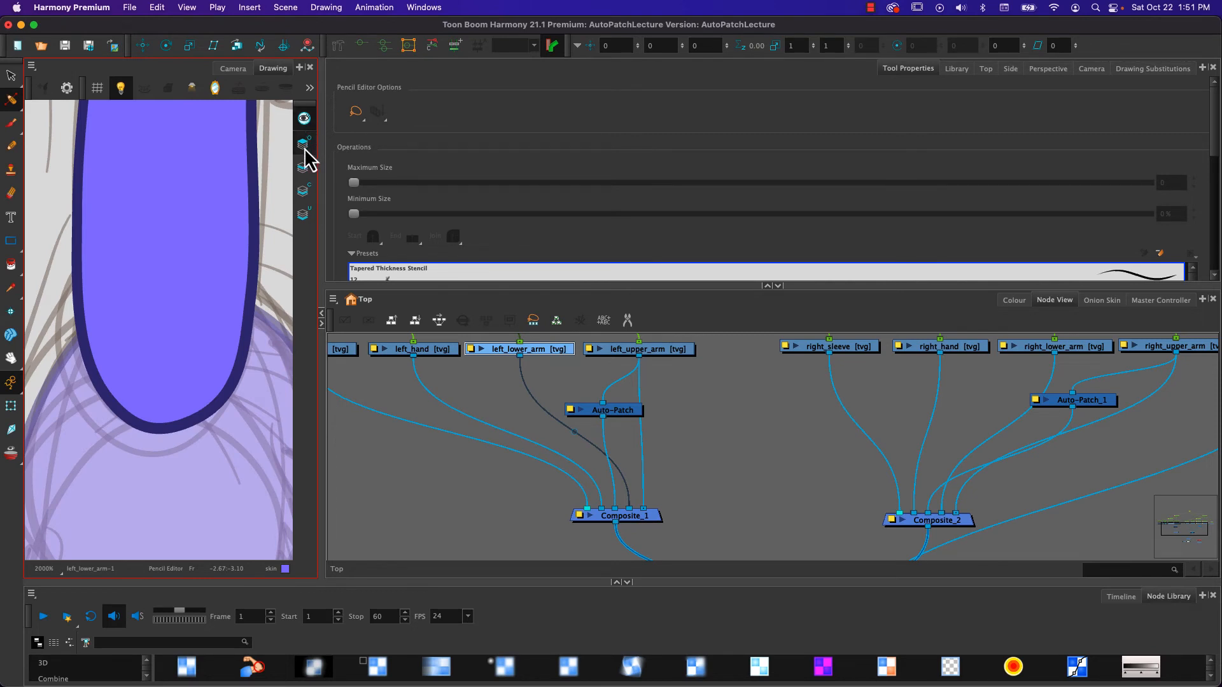
pyautogui.click(305, 120)
pyautogui.click(304, 119)
pyautogui.click(121, 93)
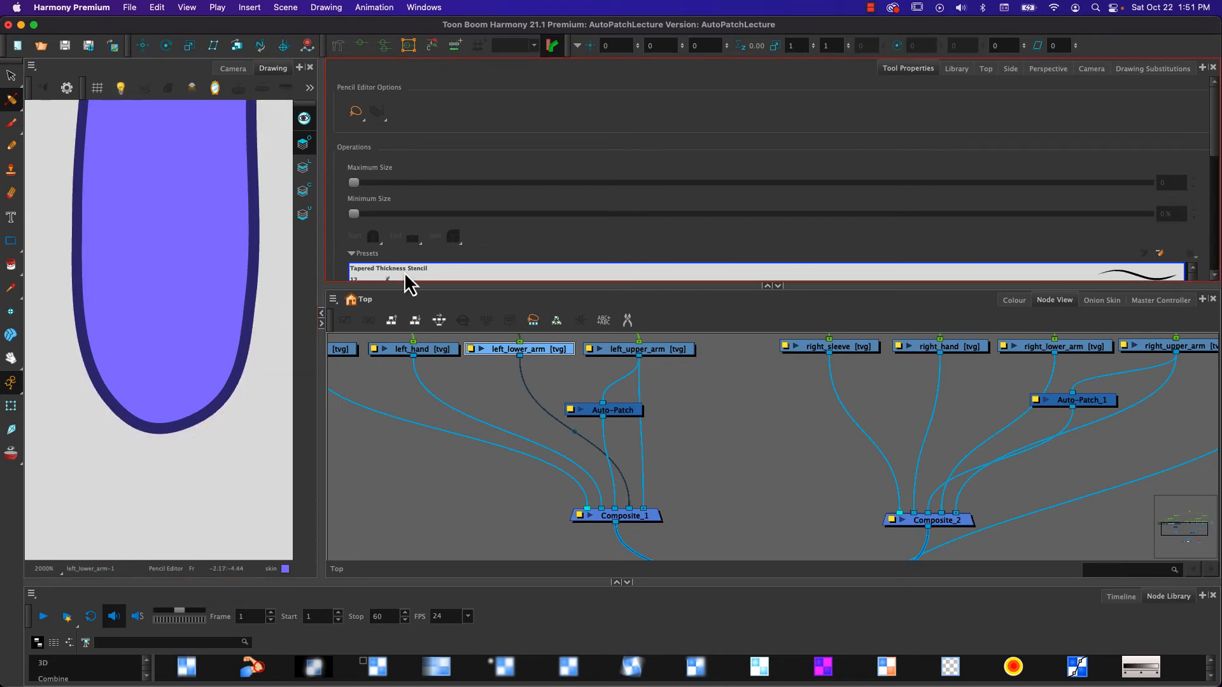
pyautogui.click(302, 143)
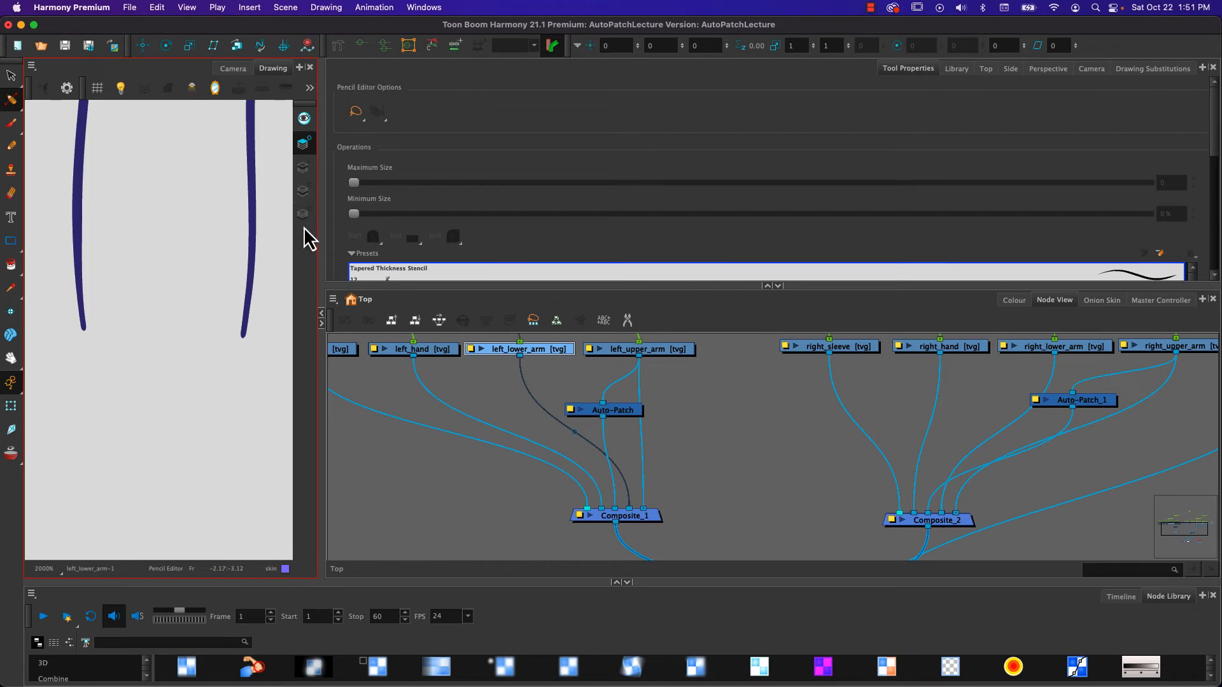
# - Add an Overlay-Layer node to the node network and place it below the left_lower_arm drawing
pyautogui.click(517, 409)
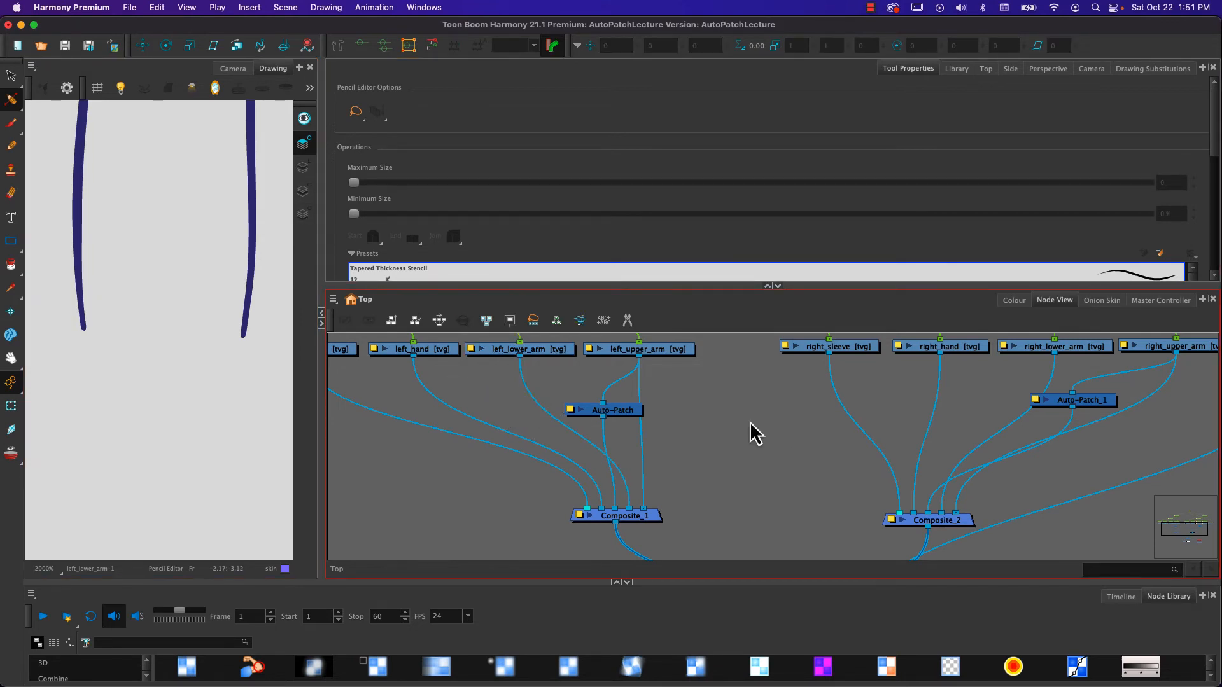
pyautogui.press('Tab')
pyautogui.write('o')
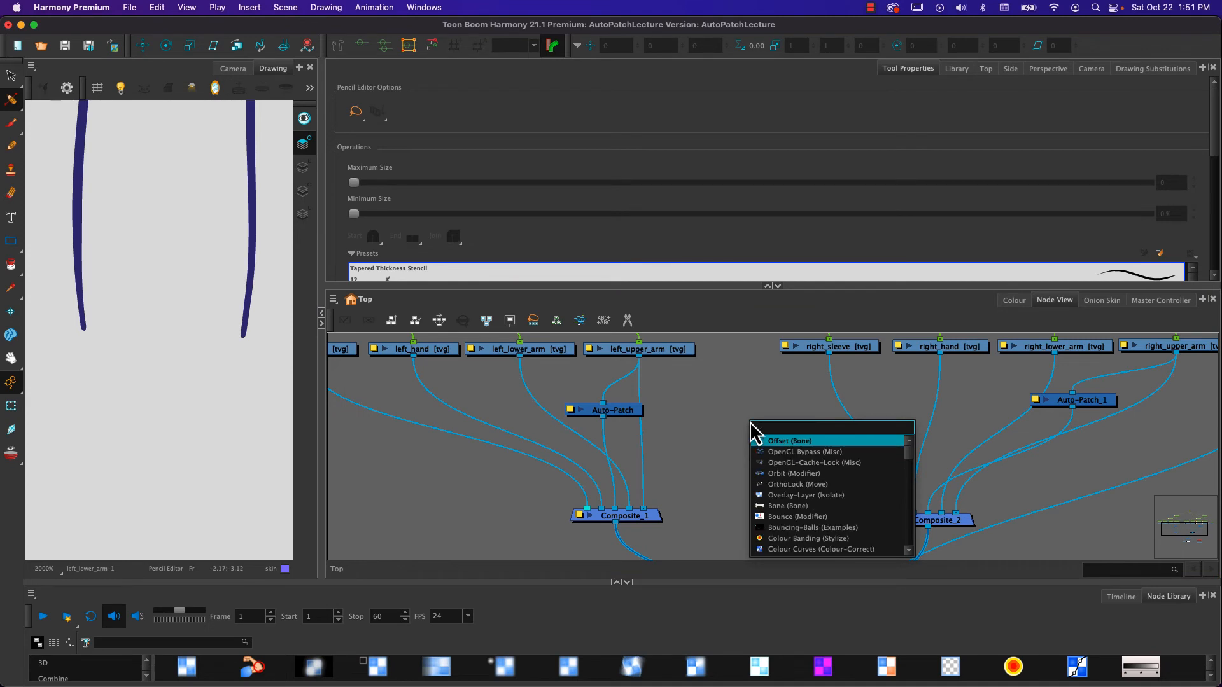
pyautogui.write('v')
pyautogui.press('Return')
pyautogui.click(807, 424)
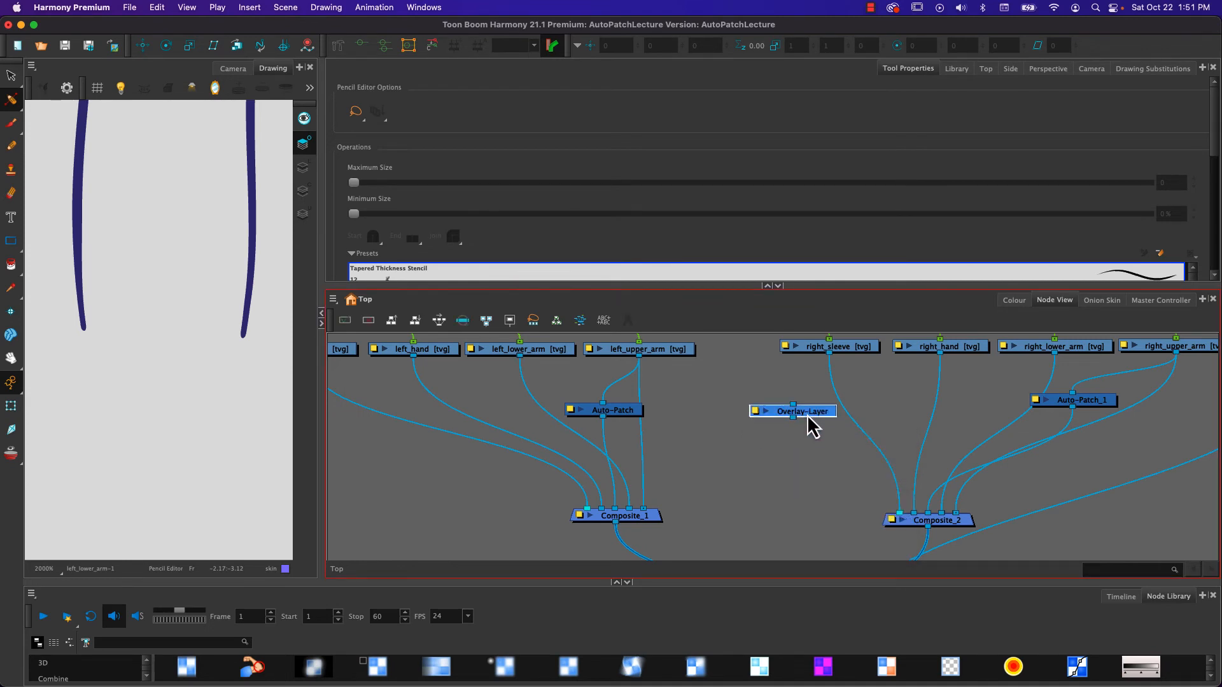
pyautogui.moveTo(807, 423); pyautogui.dragTo(520, 422)
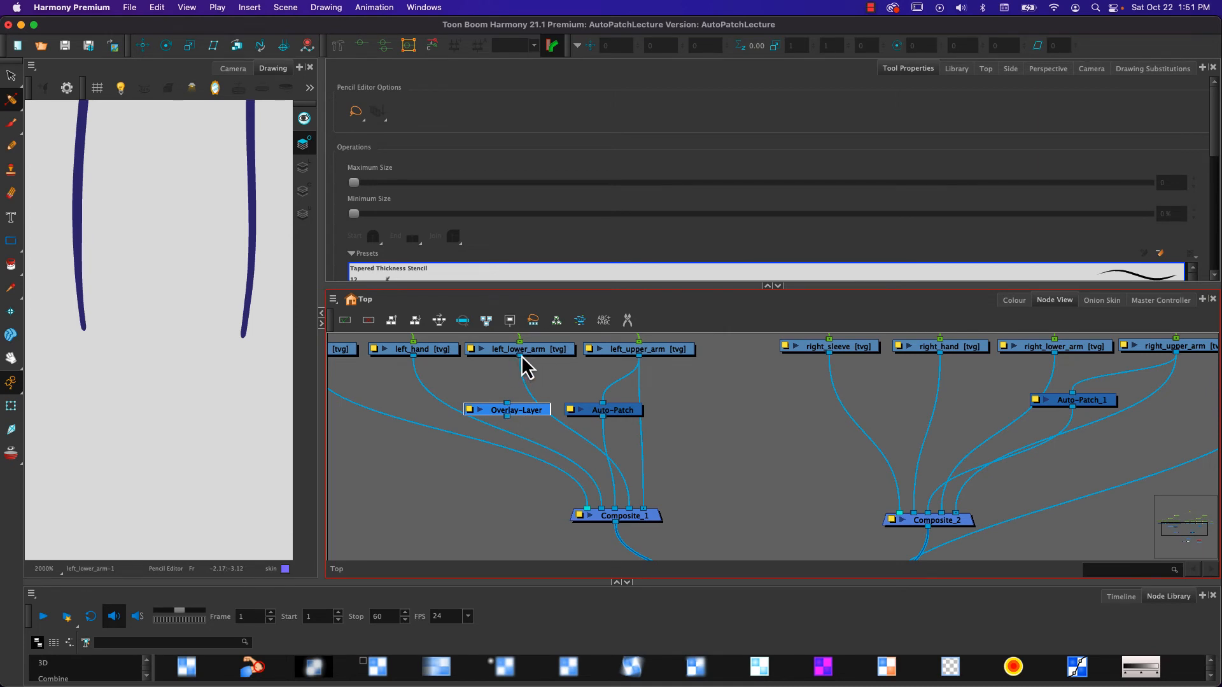
# - Open the layer properties of the Overlay-Layer node below left_lower_arm
pyautogui.moveTo(522, 356); pyautogui.dragTo(530, 416)
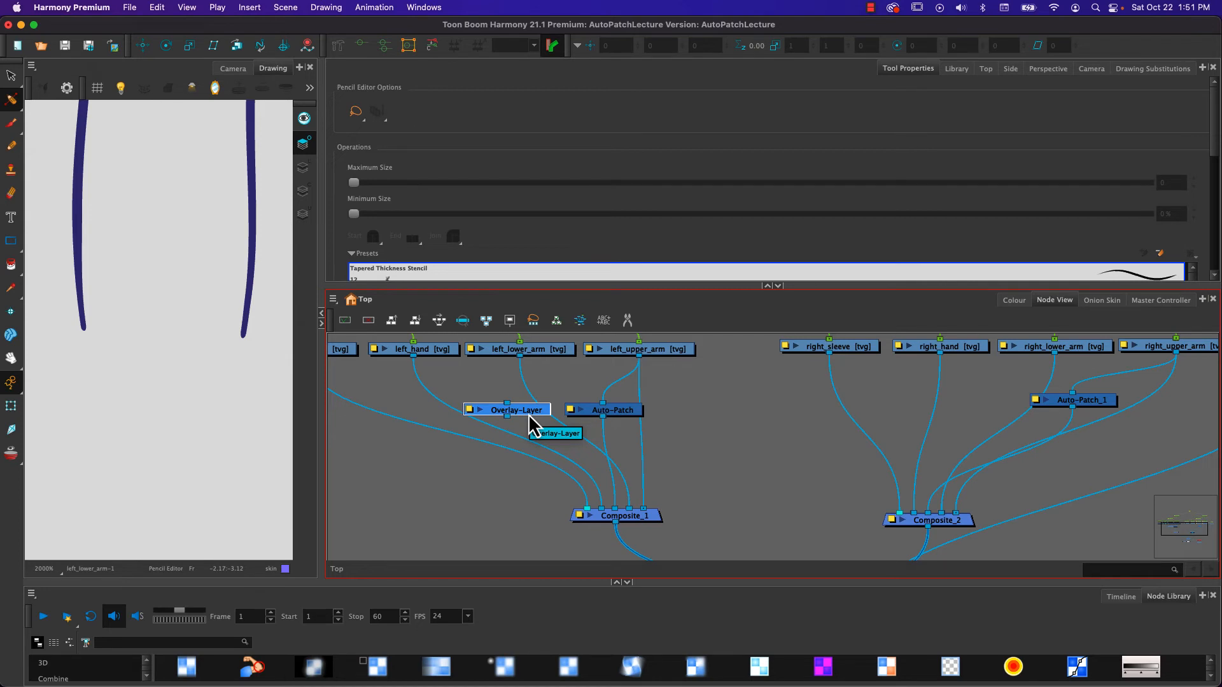
pyautogui.moveTo(529, 417)
pyautogui.mouseDown()
pyautogui.moveTo(614, 424)
pyautogui.moveTo(539, 415)
pyautogui.mouseUp()
pyautogui.doubleClick(472, 413)
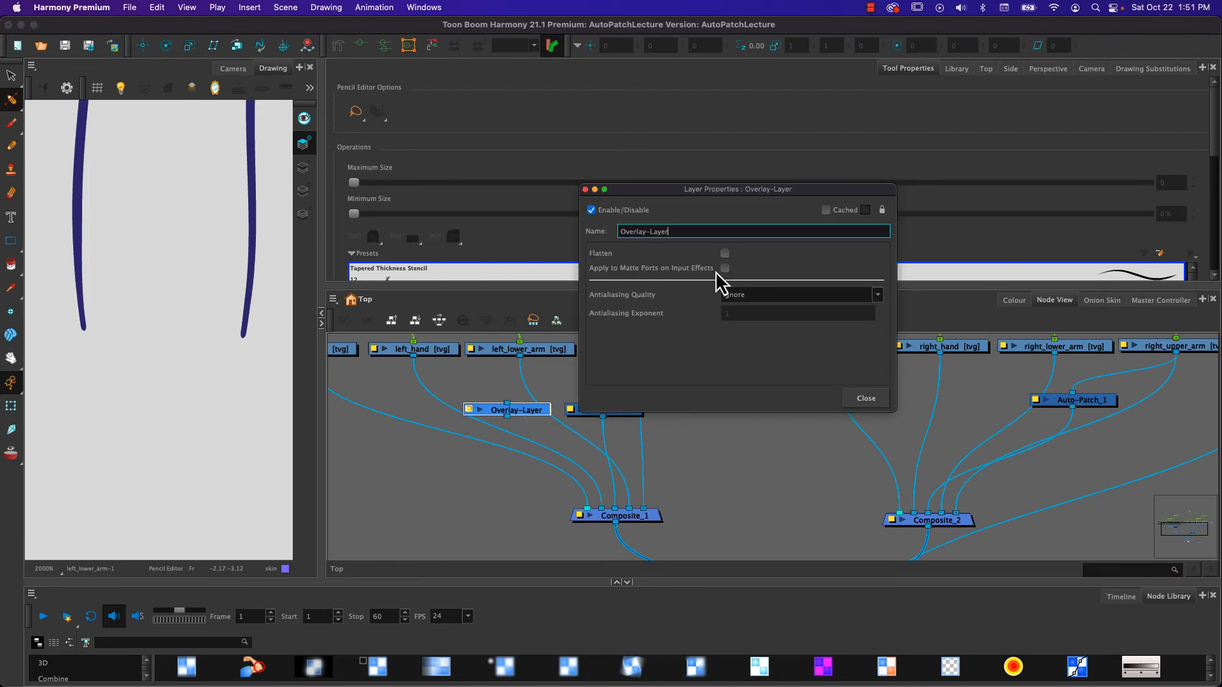
# - Close the Overlay-Layer properties and look through the node cloning and duplicating commands for left_upper_arm
pyautogui.click(586, 191)
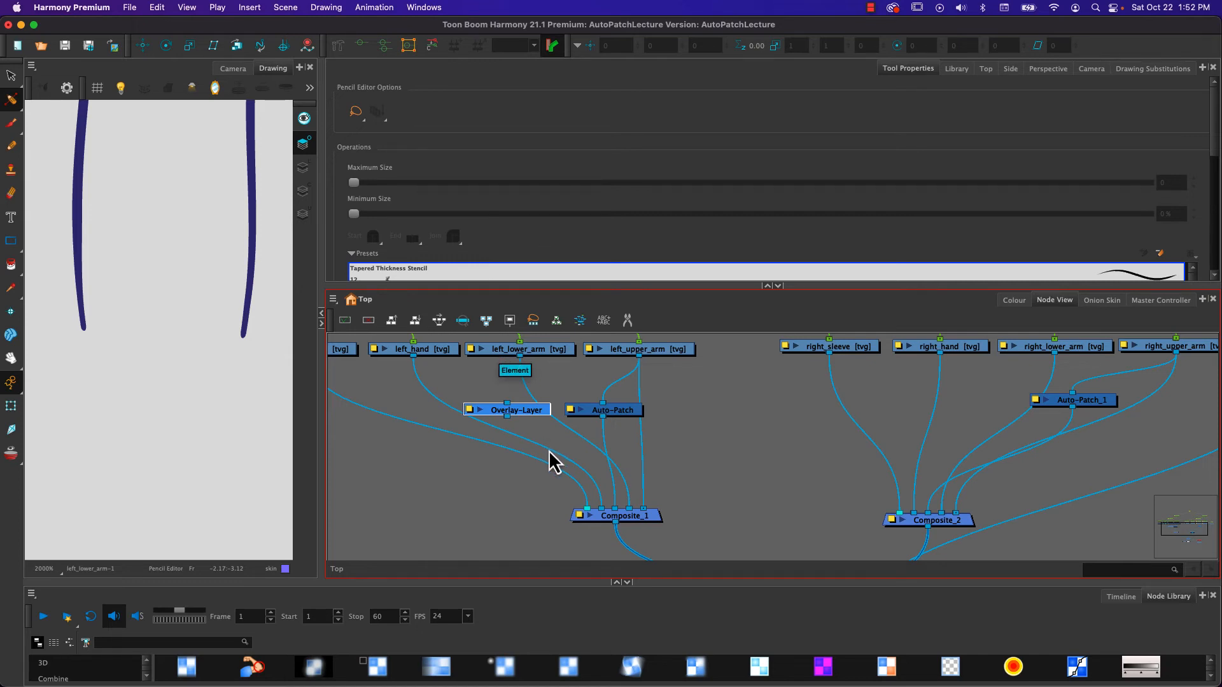
pyautogui.click(652, 350)
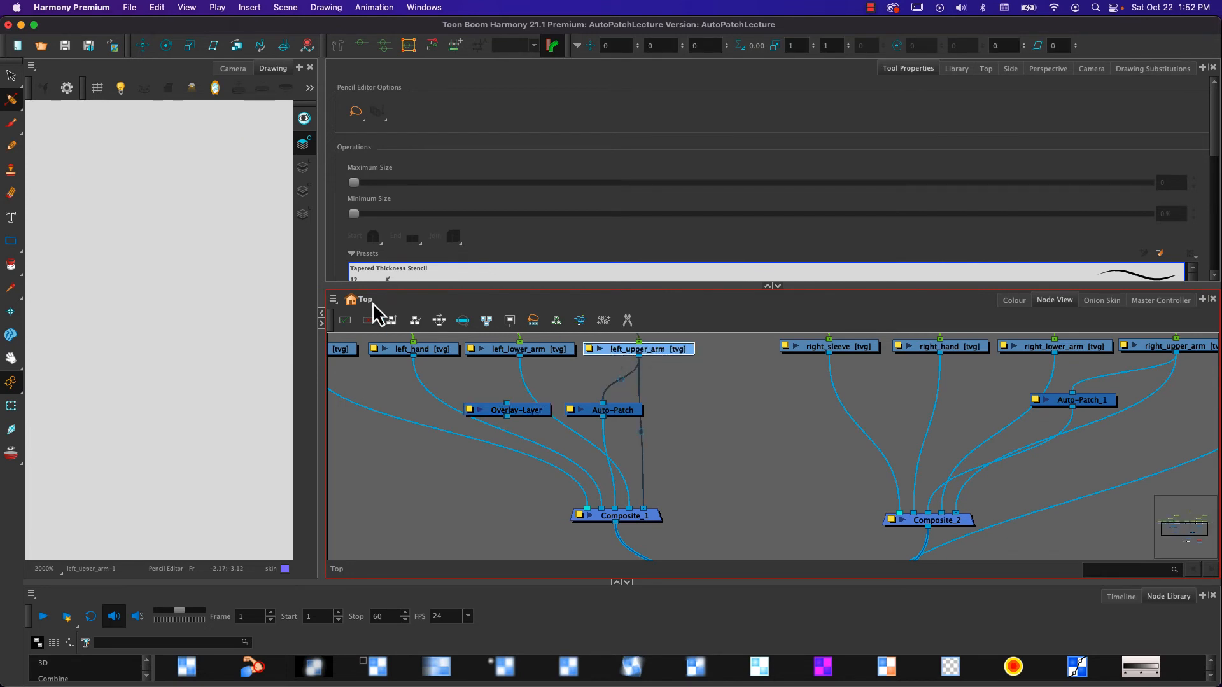
pyautogui.click(333, 299)
pyautogui.moveTo(342, 351)
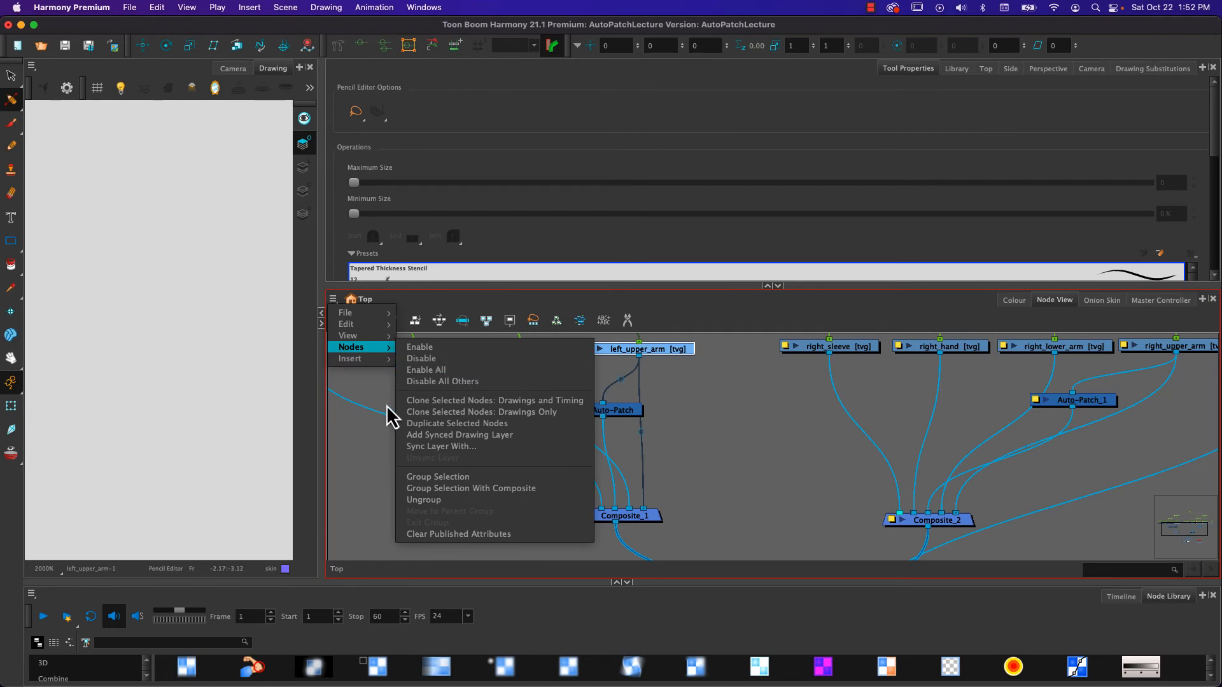
pyautogui.click(372, 386)
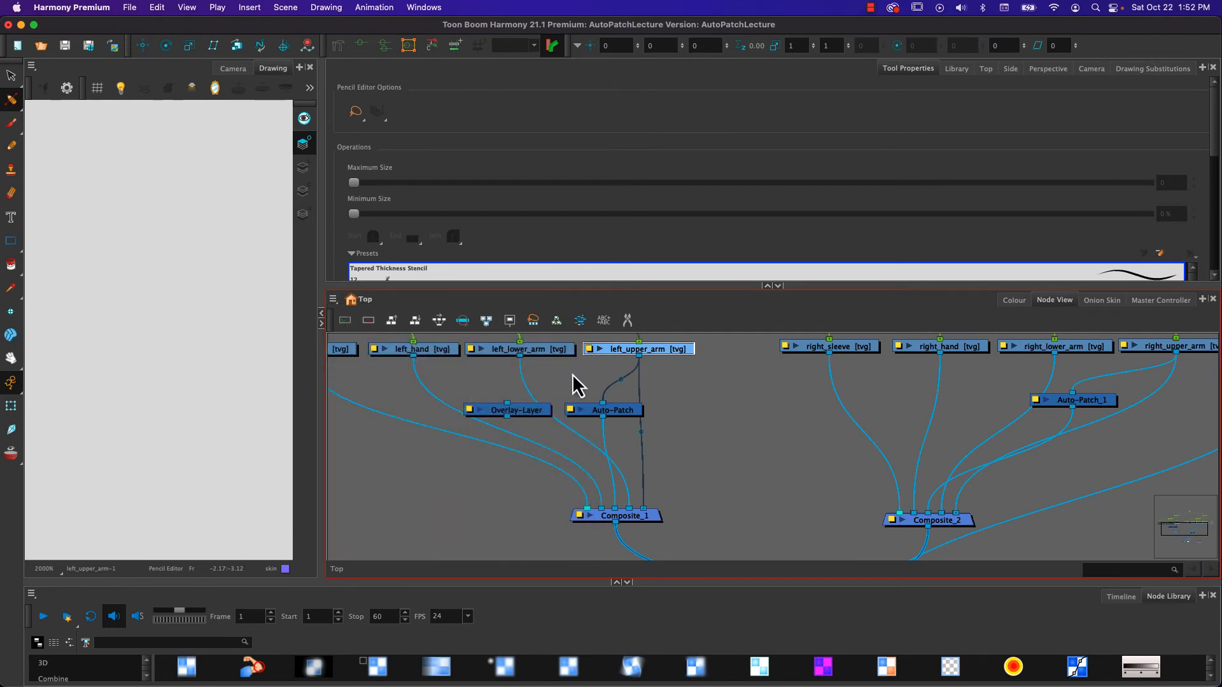
# - Copy the left_upper_arm node and review the Create New Columns option in Paste Special, then cancel without pasting
pyautogui.click(673, 350)
pyautogui.press('super+c')
pyautogui.click(333, 300)
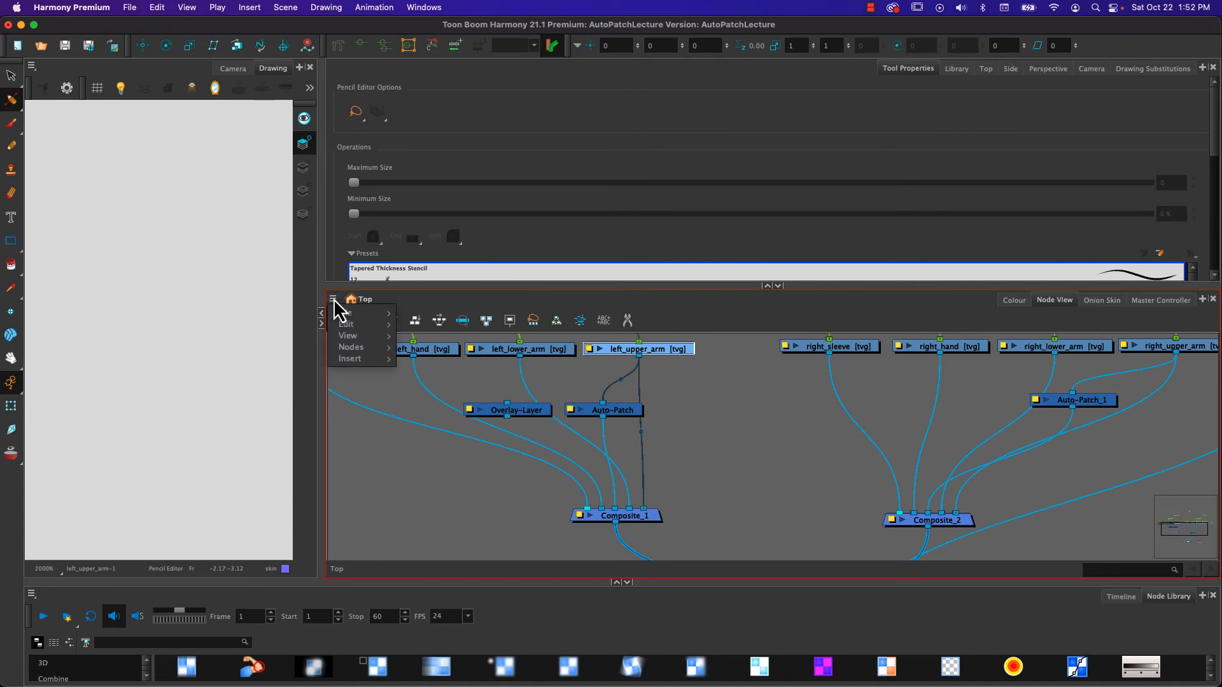
pyautogui.click(717, 419)
pyautogui.rightClick(725, 407)
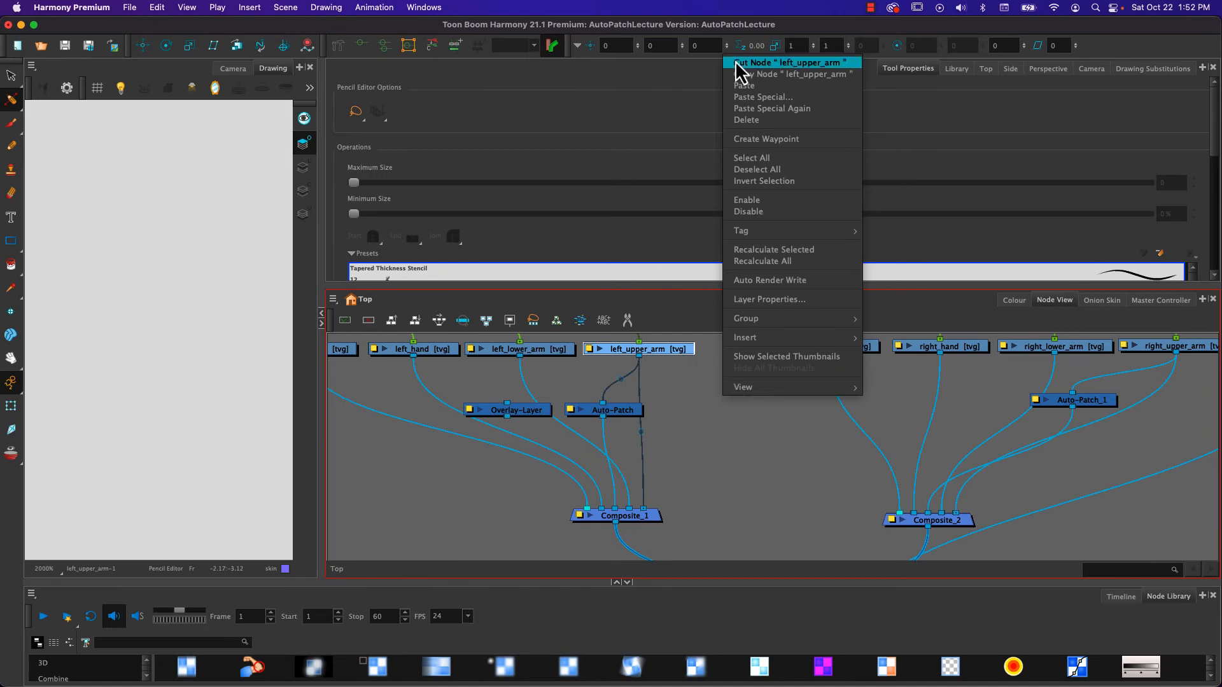
pyautogui.click(747, 100)
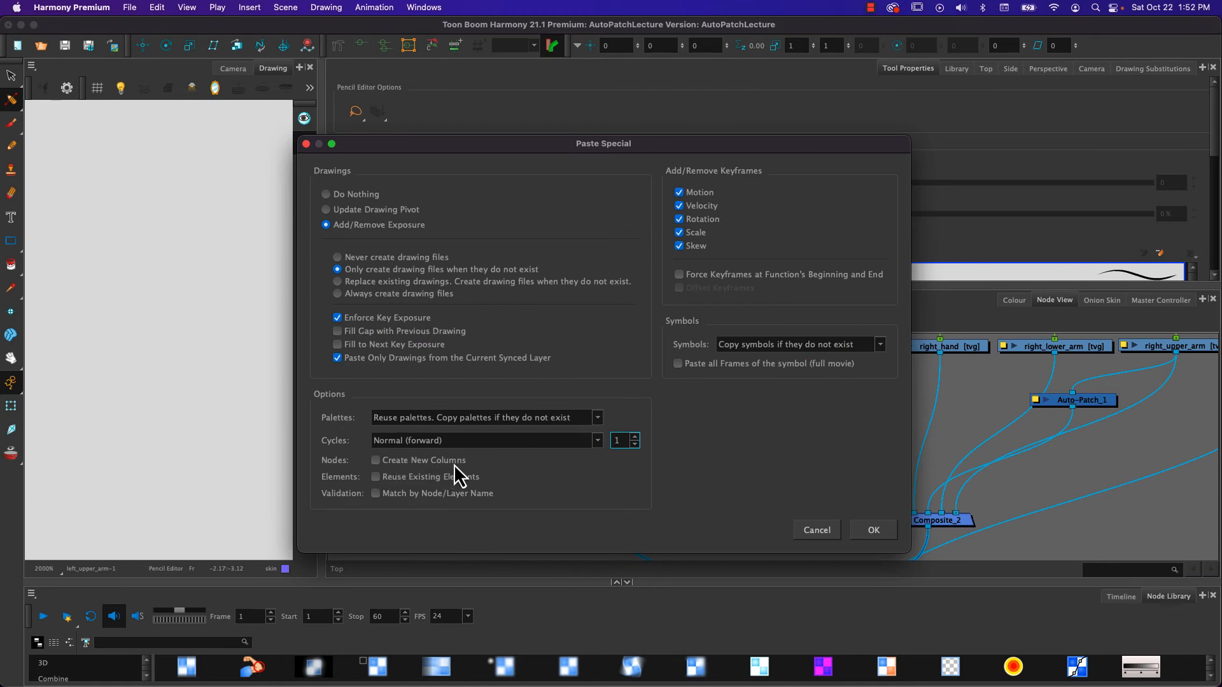
pyautogui.click(418, 461)
pyautogui.click(807, 531)
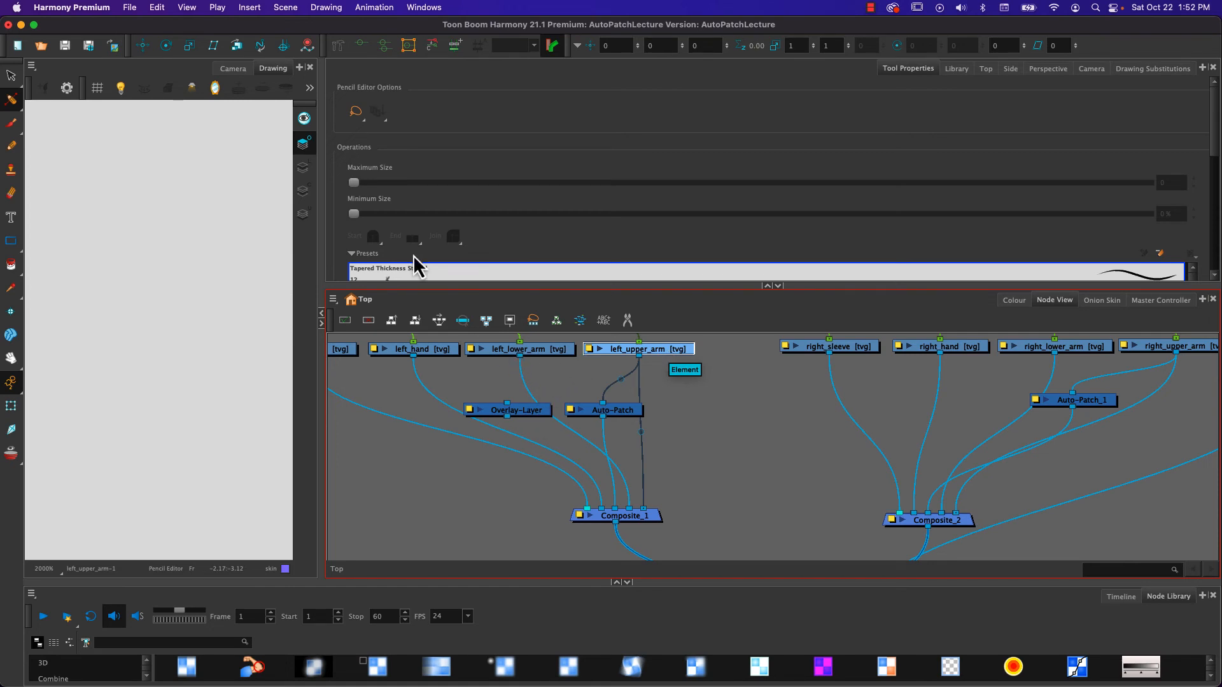
# - In the Camera view, rotate the left forearm and hand about the elbow until they lie horizontally across the torso
pyautogui.click(243, 70)
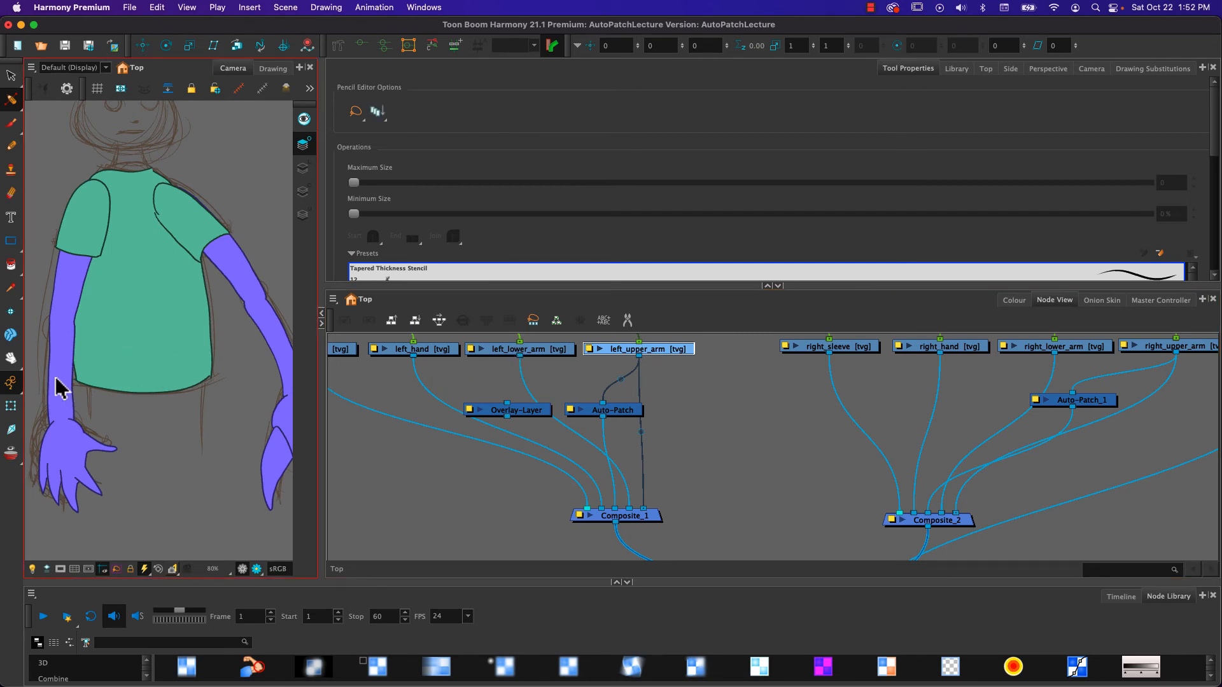
pyautogui.click(11, 405)
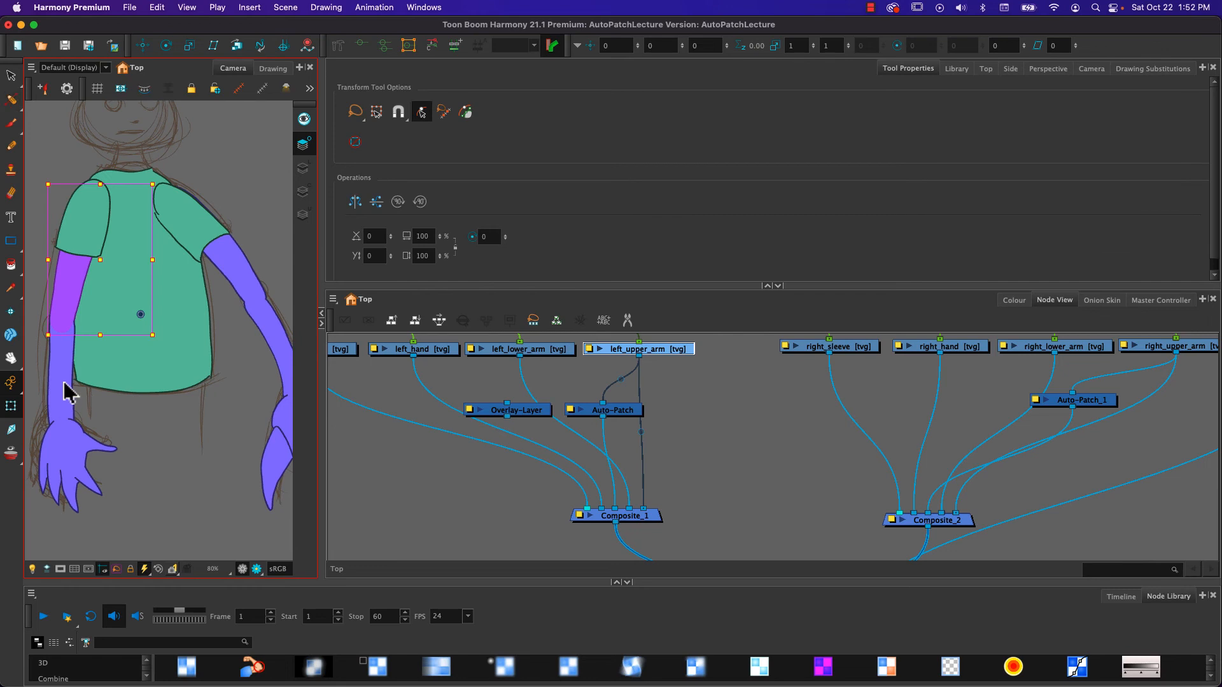
pyautogui.click(64, 382)
pyautogui.click(62, 382)
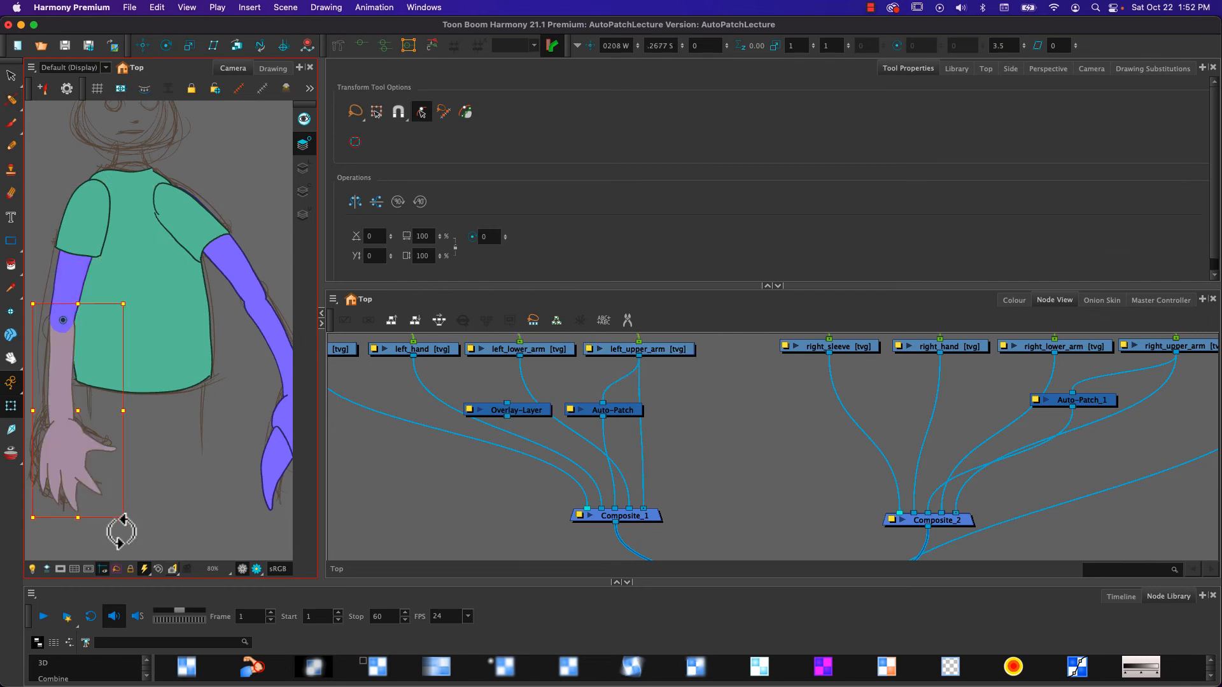
pyautogui.moveTo(136, 526); pyautogui.dragTo(224, 260)
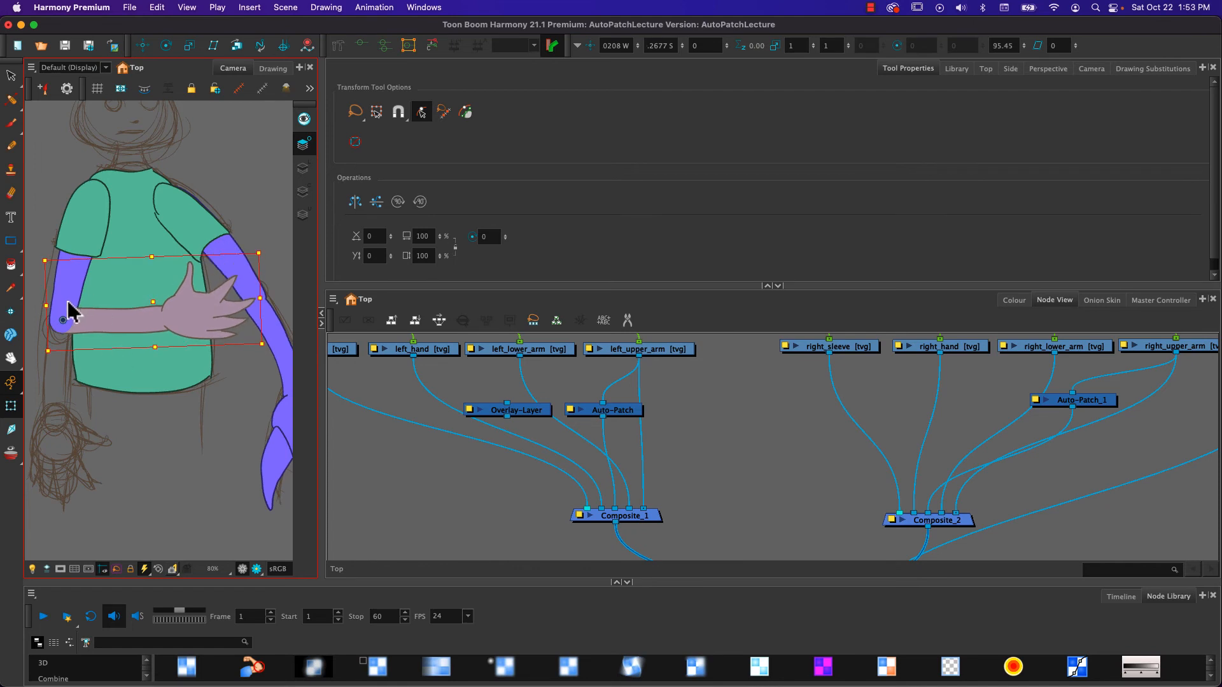
# - Connect left_lower_arm to the Overlay-Layer node and Overlay-Layer to Composite_1, then check the overlay line at the elbow
pyautogui.scroll(6, 68, 303)
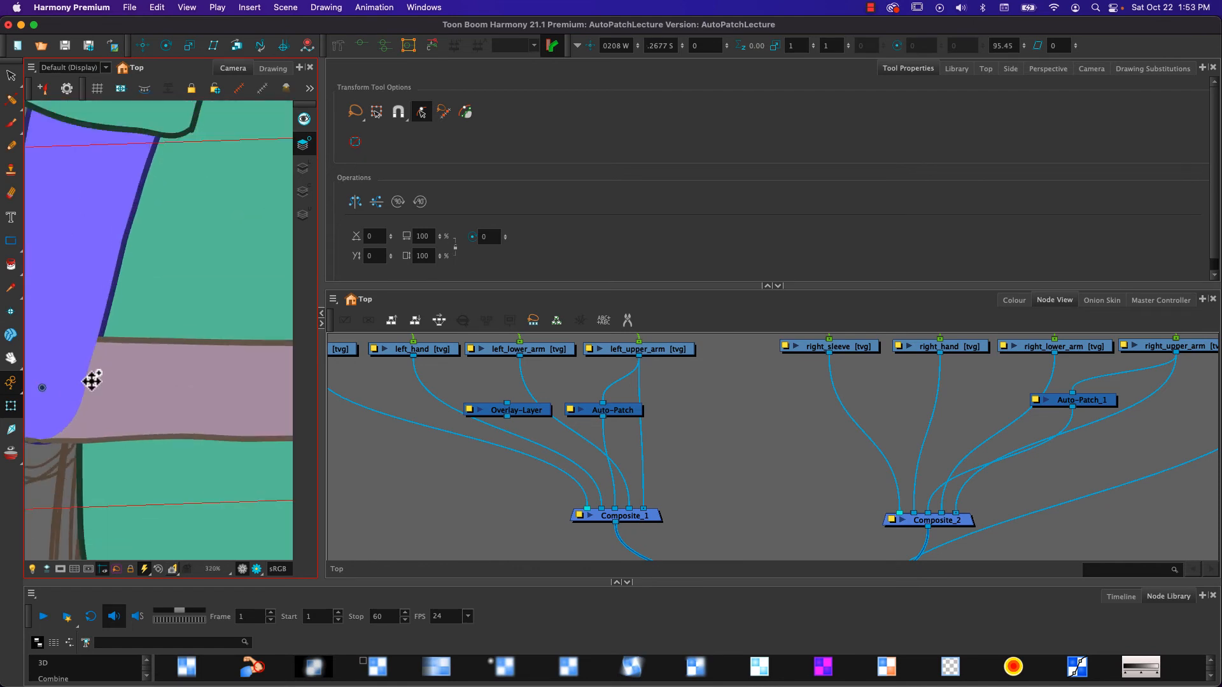
pyautogui.scroll(-1, 92, 381)
pyautogui.moveTo(101, 401); pyautogui.dragTo(153, 400)
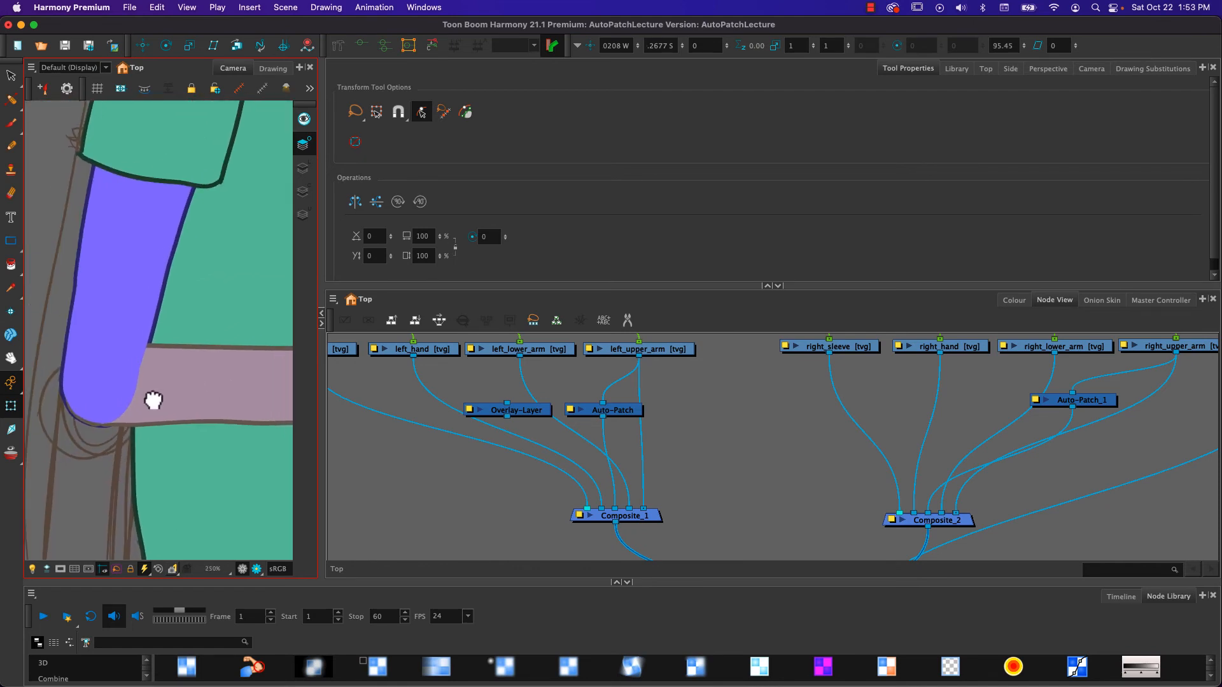
pyautogui.click(540, 409)
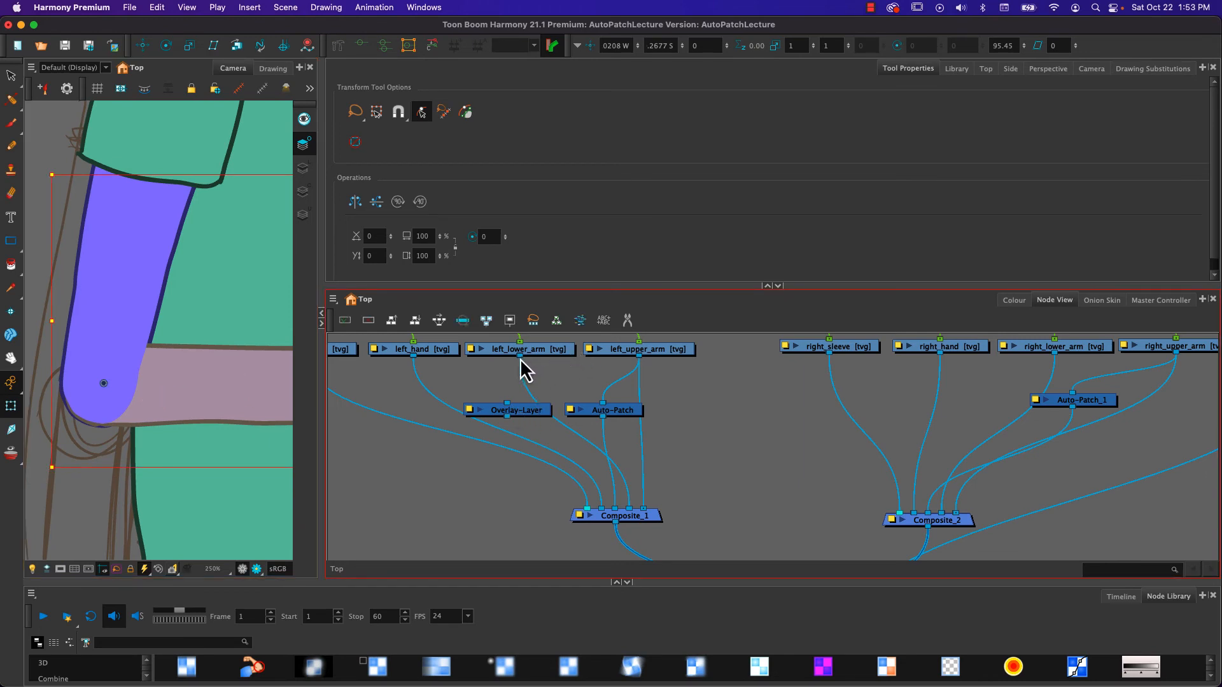
pyautogui.moveTo(522, 369); pyautogui.dragTo(613, 504)
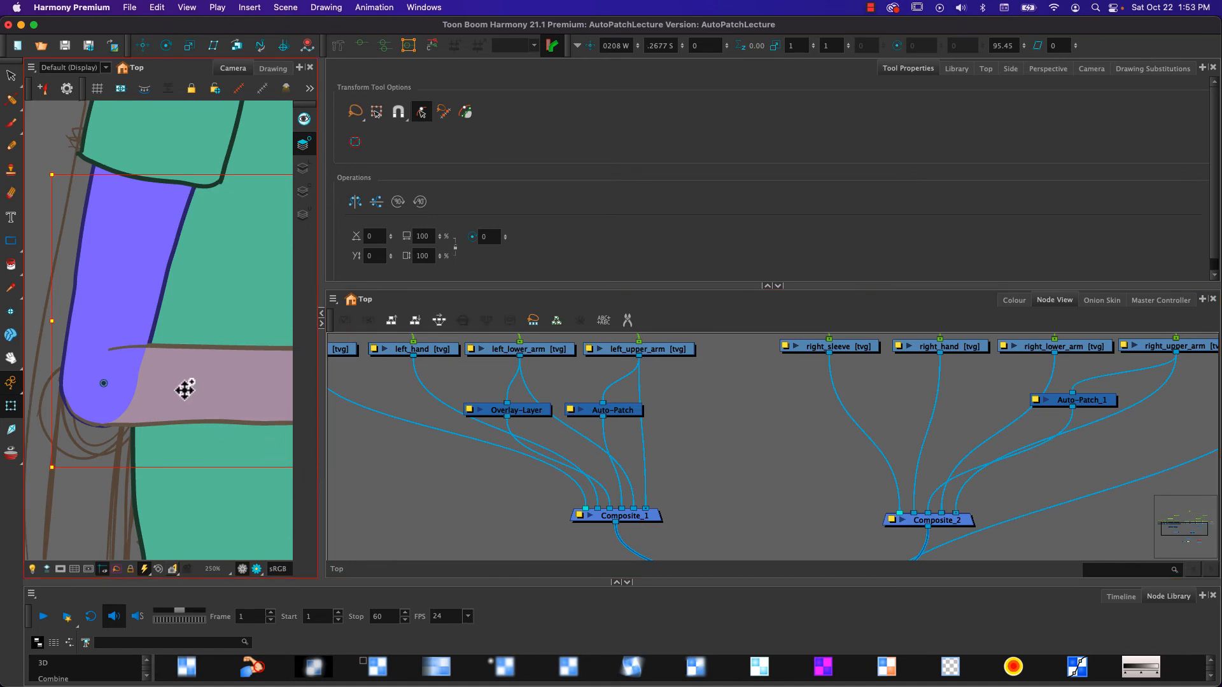
pyautogui.scroll(2, 150, 335)
pyautogui.scroll(2, 152, 336)
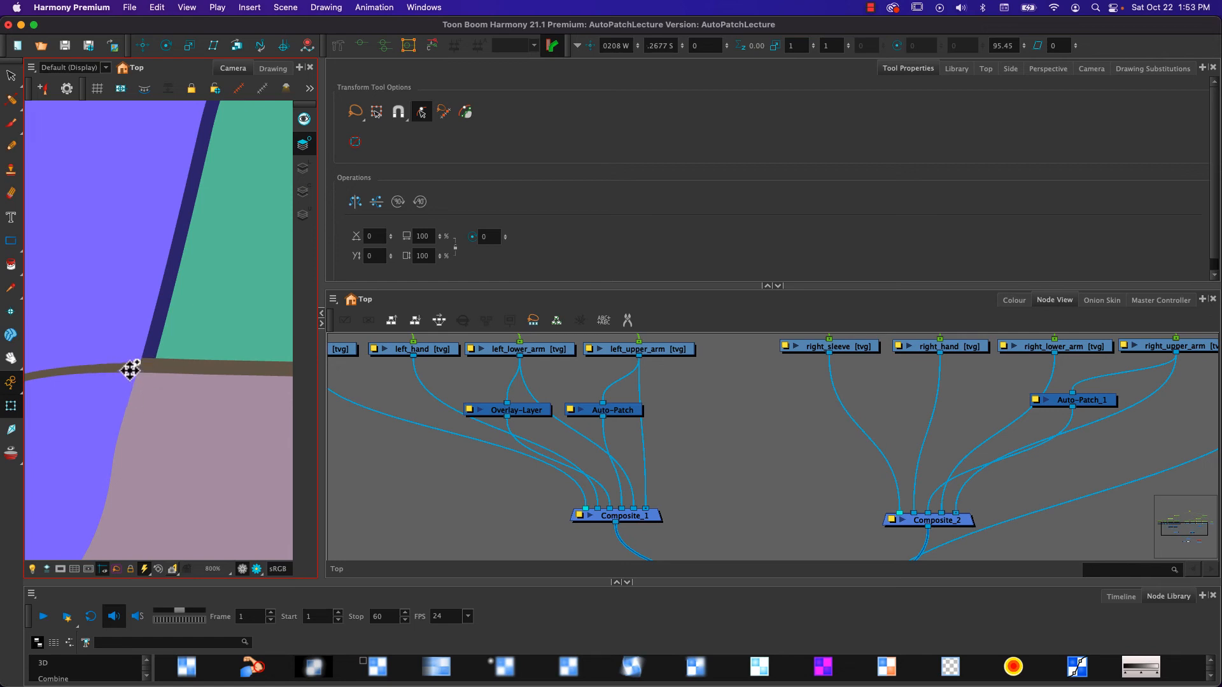
# - Using the Pencil Editor, raise the curve handle at the elbow end of left_lower_arm's upper overlay line slightly
pyautogui.click(499, 385)
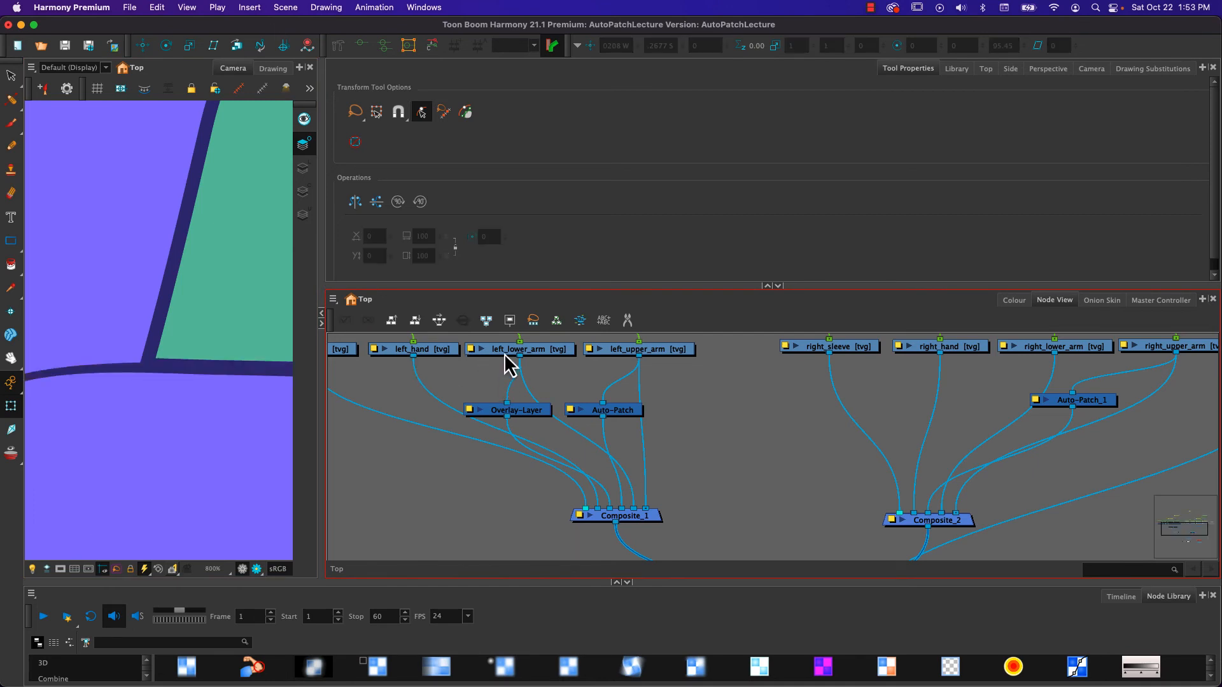
pyautogui.click(506, 354)
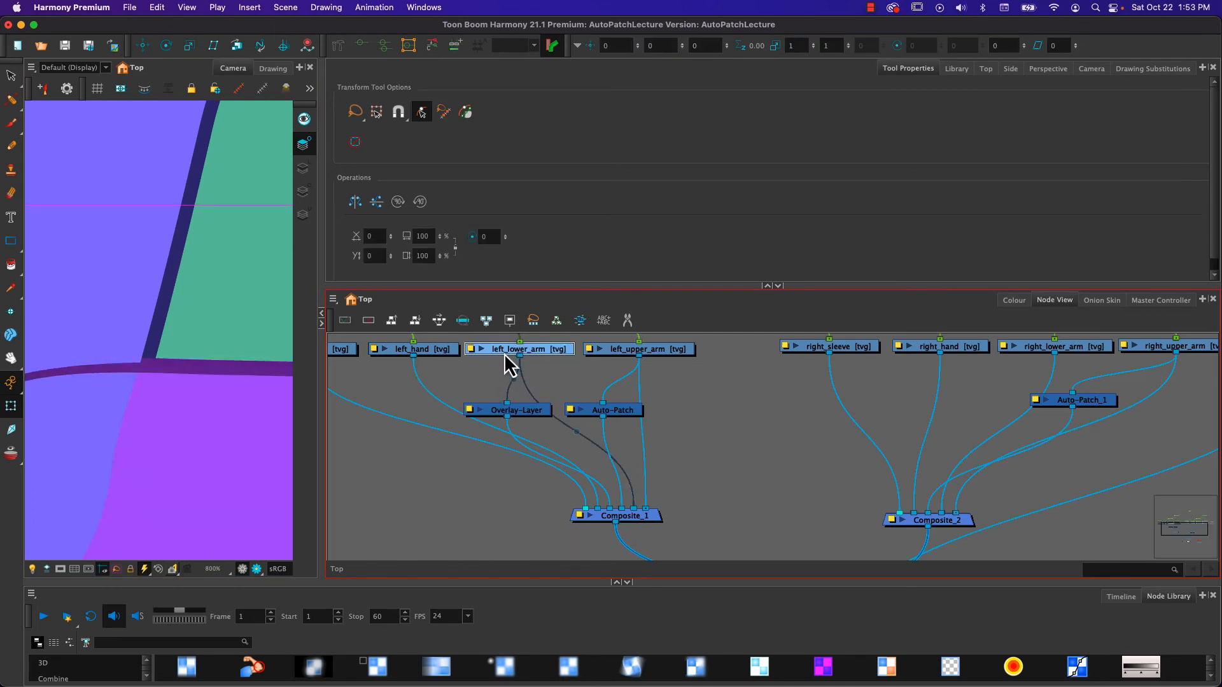
pyautogui.click(11, 100)
pyautogui.click(125, 365)
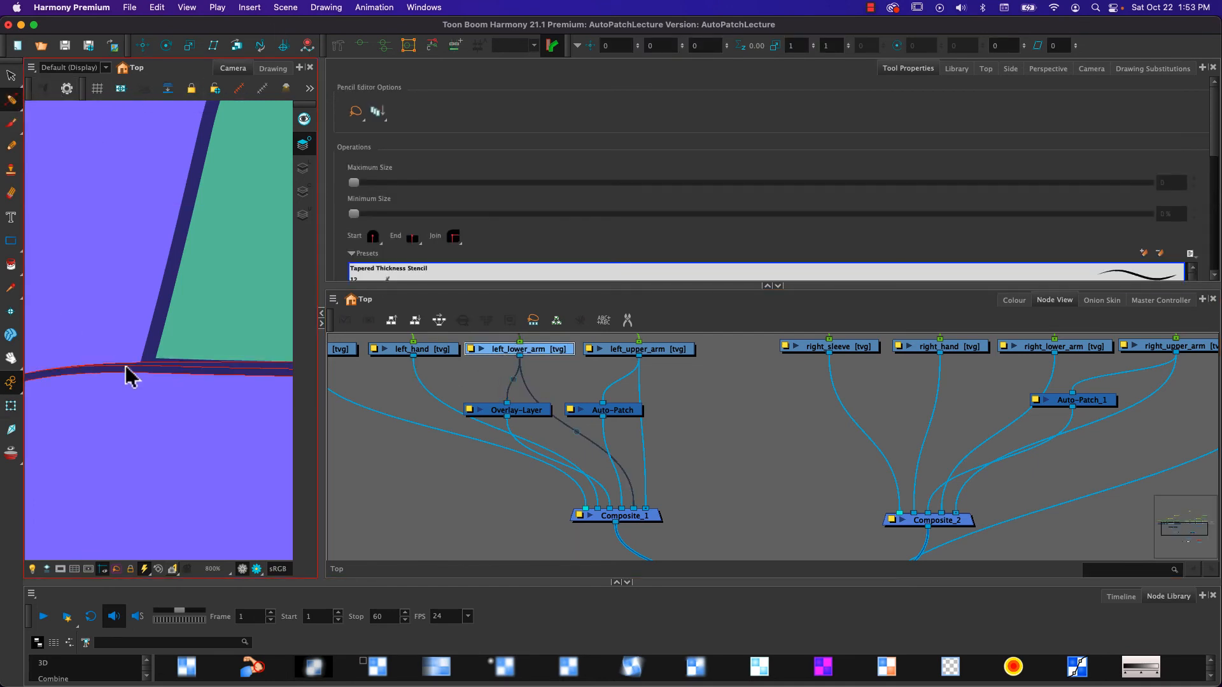
pyautogui.moveTo(121, 389); pyautogui.dragTo(180, 385)
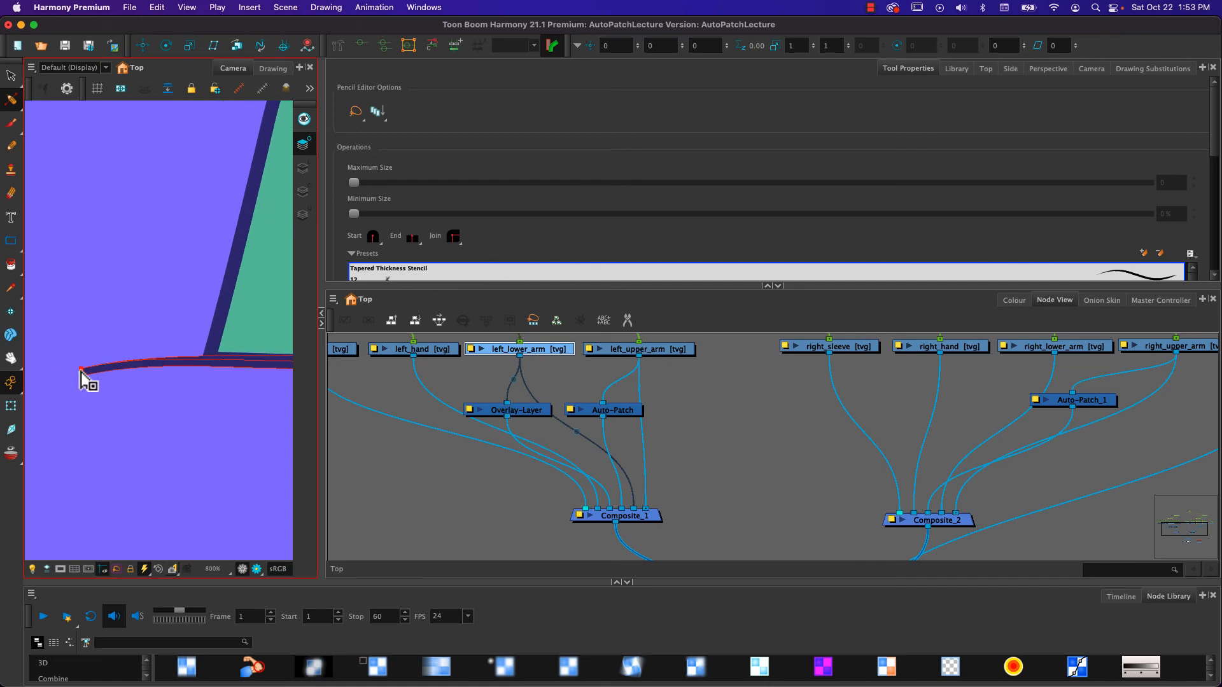
pyautogui.click(81, 373)
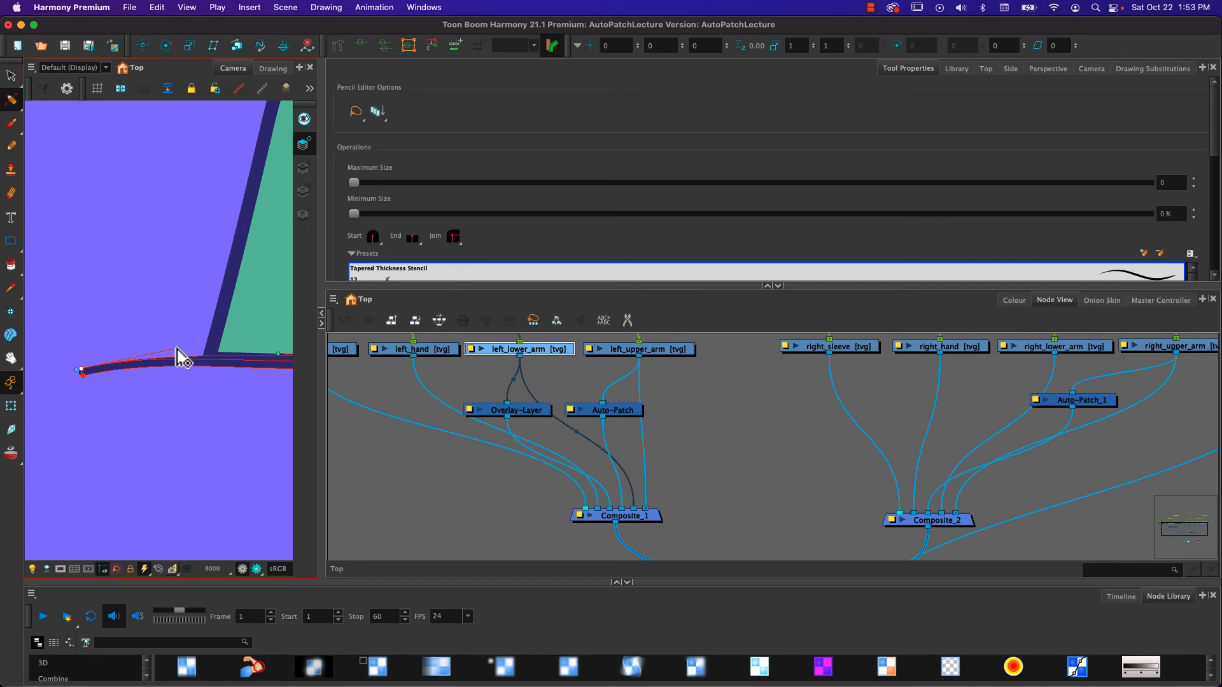
pyautogui.moveTo(176, 348); pyautogui.dragTo(176, 343)
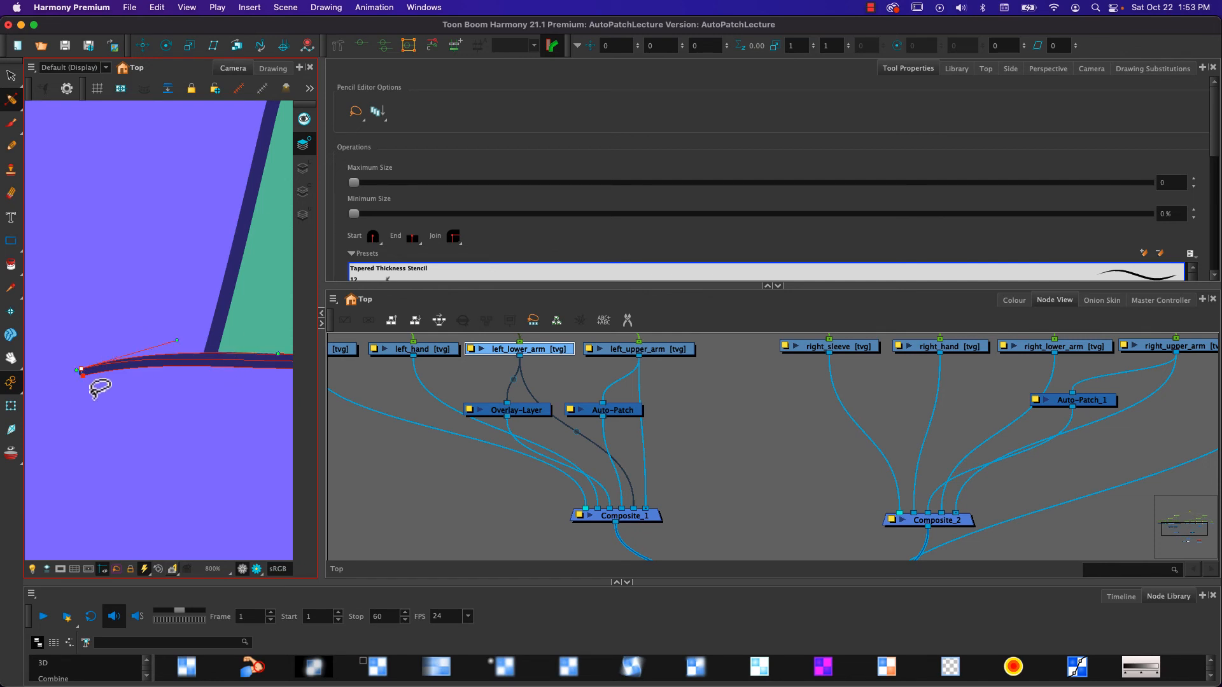
# - Swing the left forearm outward away from the body and nudge it slightly to align with the elbow
pyautogui.click(11, 407)
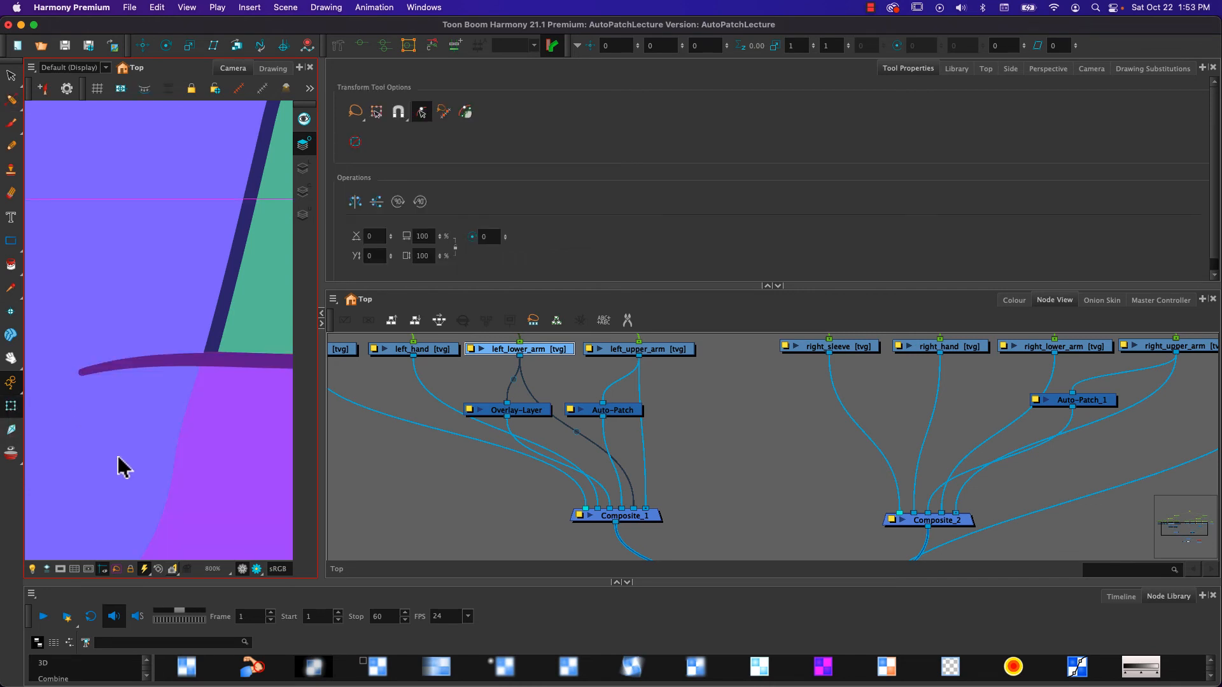
pyautogui.scroll(-8, 123, 466)
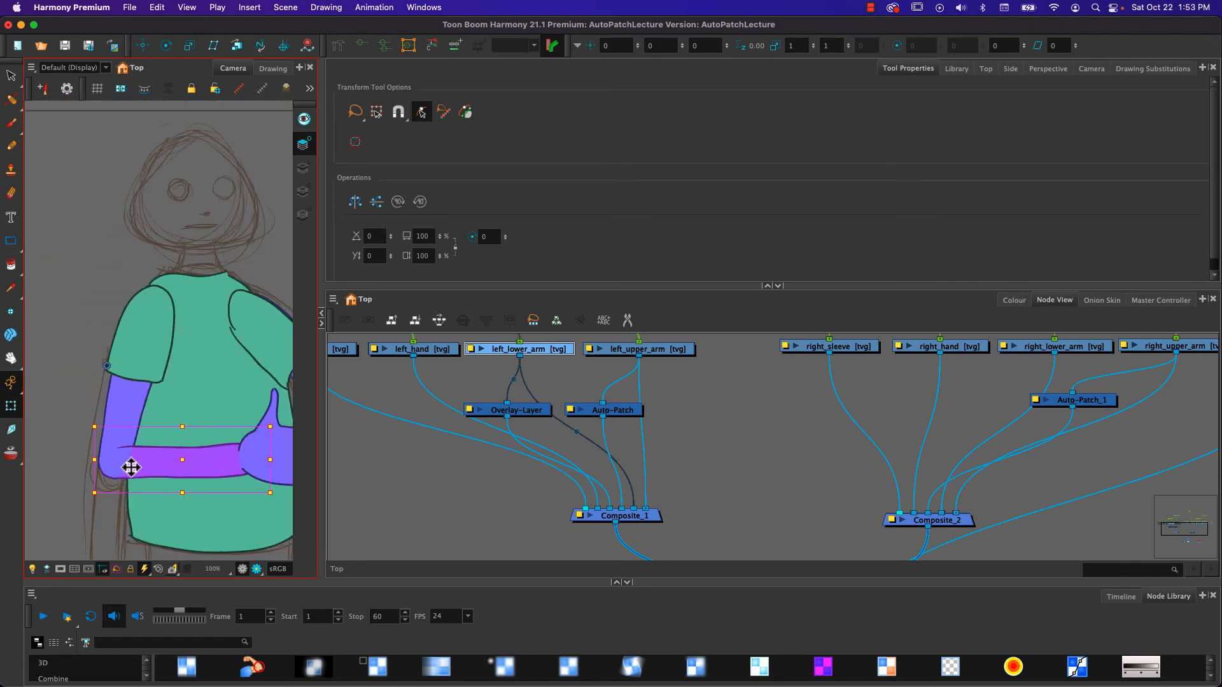
pyautogui.scroll(-1, 131, 468)
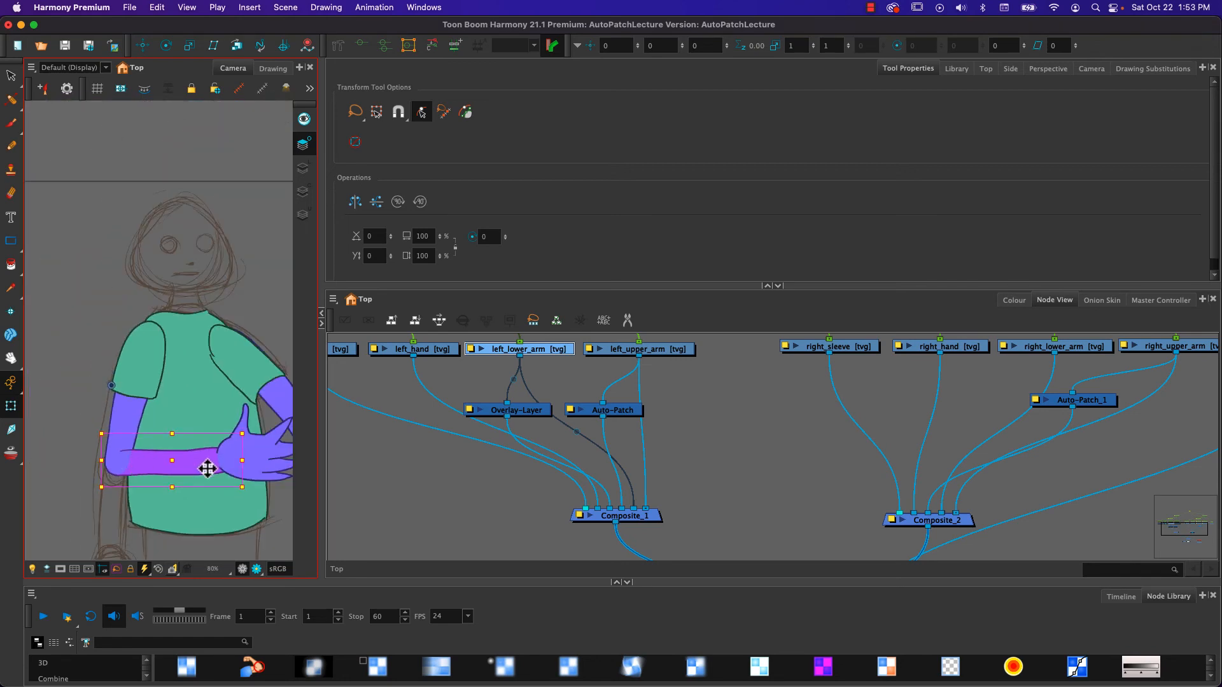
pyautogui.click(66, 395)
pyautogui.click(160, 458)
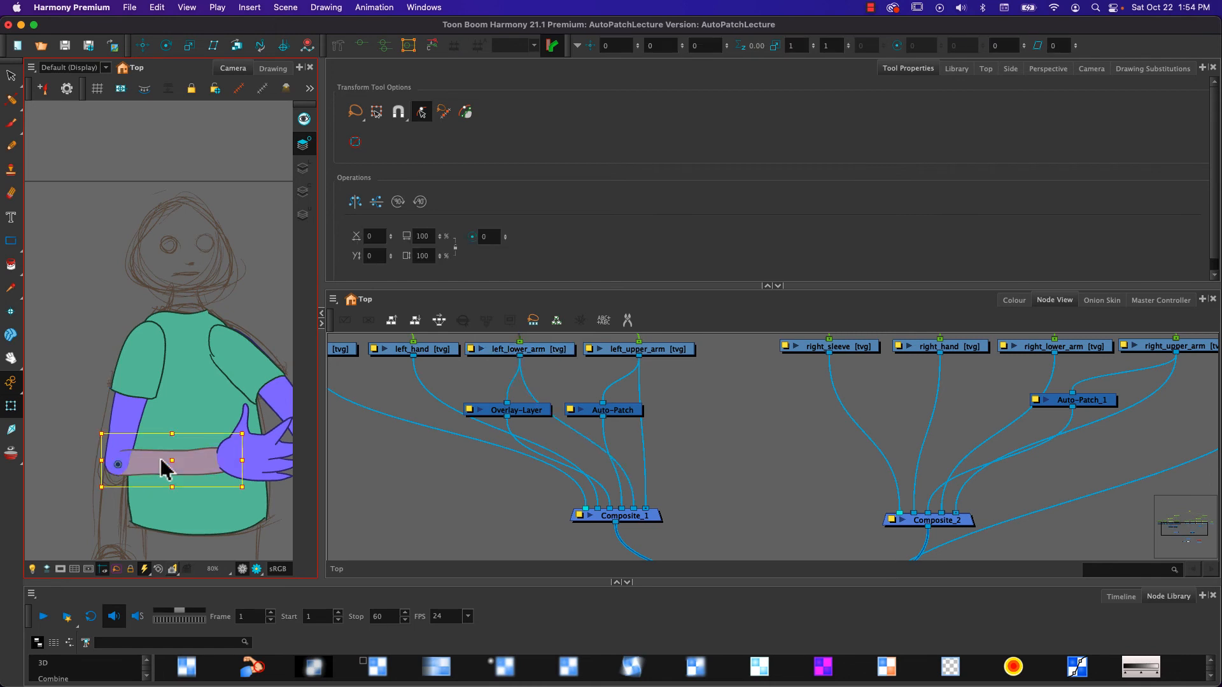
pyautogui.moveTo(89, 396); pyautogui.dragTo(93, 608)
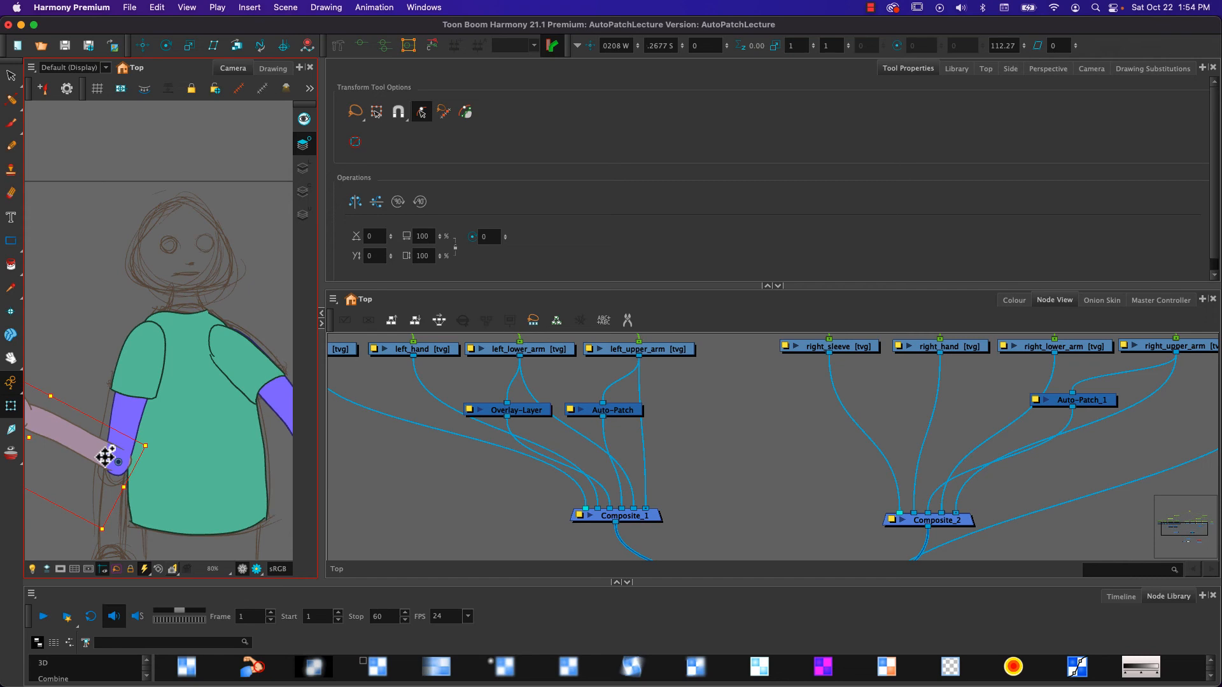
pyautogui.moveTo(105, 457); pyautogui.dragTo(103, 461)
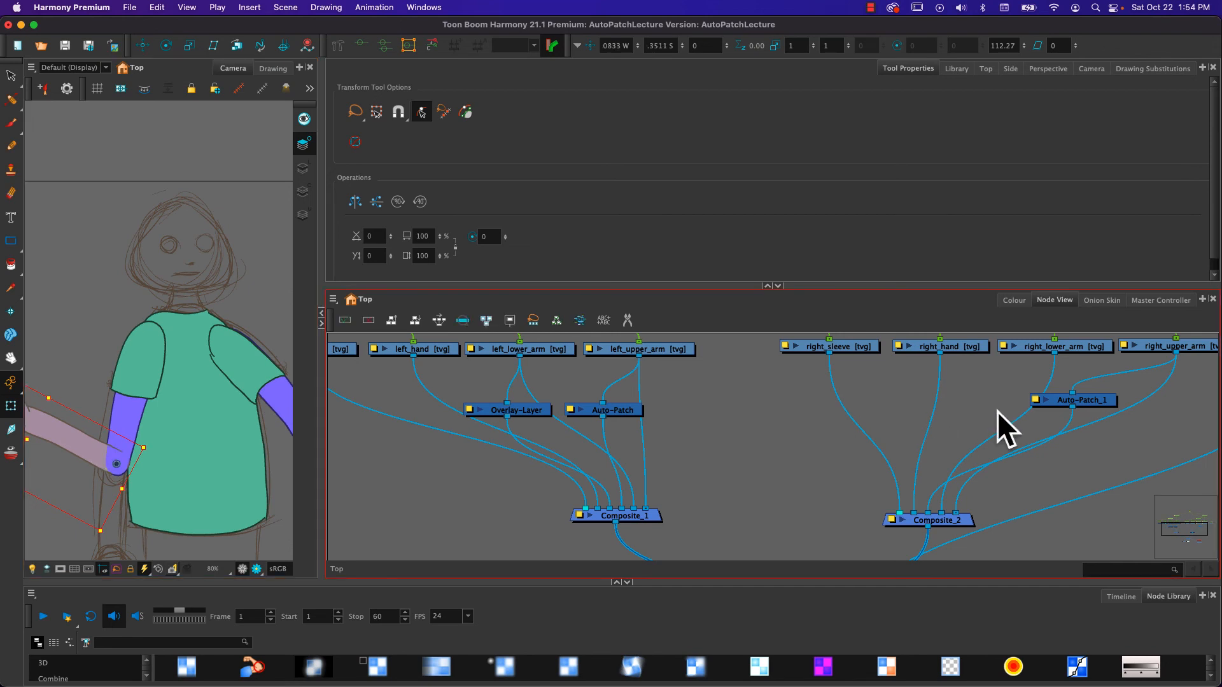
# - Show the Timeline and rotate the left forearm back so it angles upward across the chest
pyautogui.click(1134, 600)
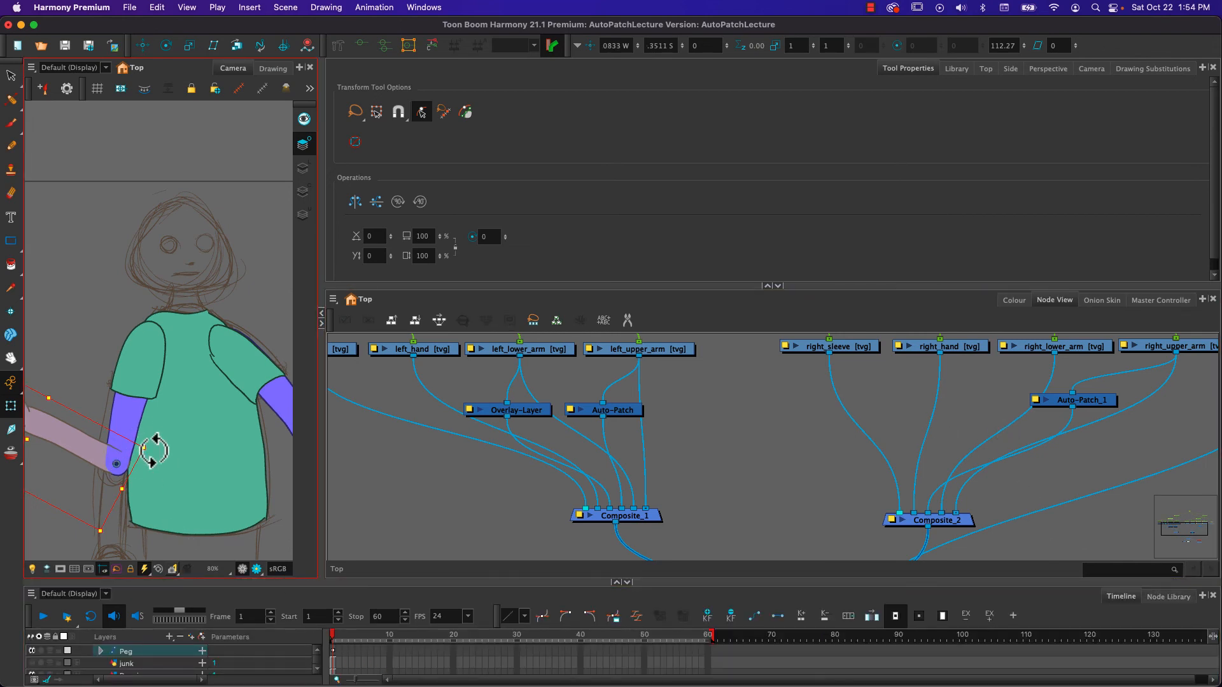
pyautogui.moveTo(153, 450); pyautogui.dragTo(104, 501)
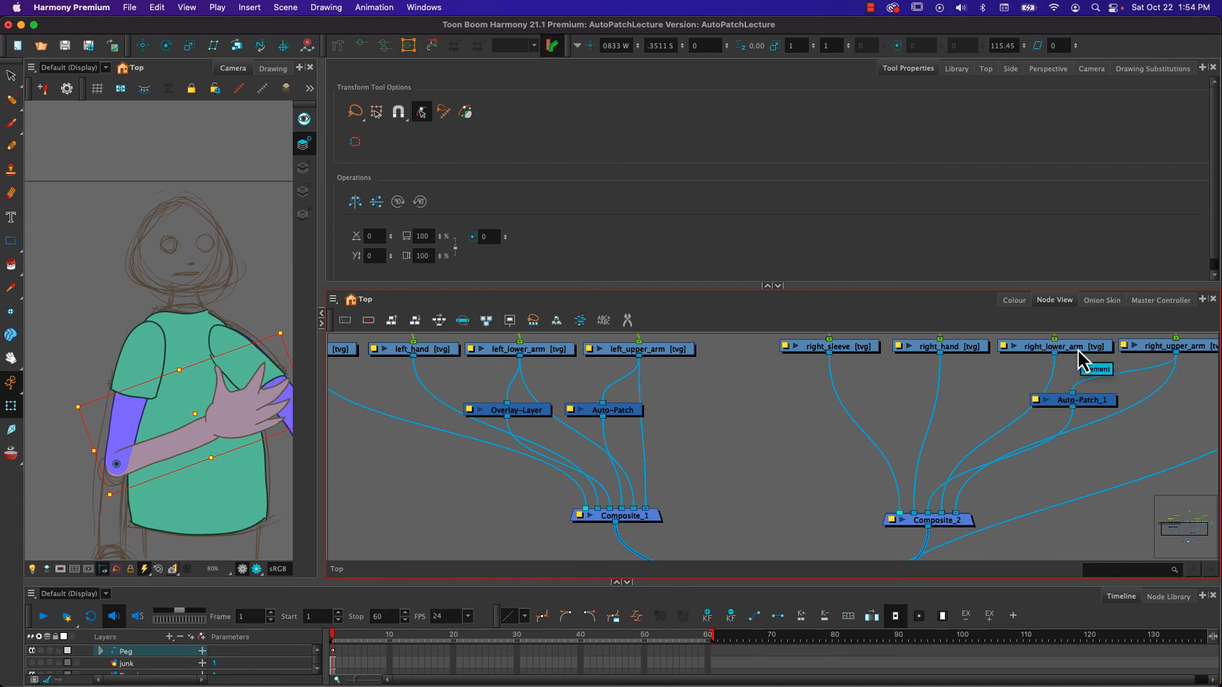
# - Select the right_lower_arm drawing and display only its line art in the Drawing view
pyautogui.press('space')
pyautogui.moveTo(213, 423); pyautogui.dragTo(67, 260)
pyautogui.scroll(2, 180, 341)
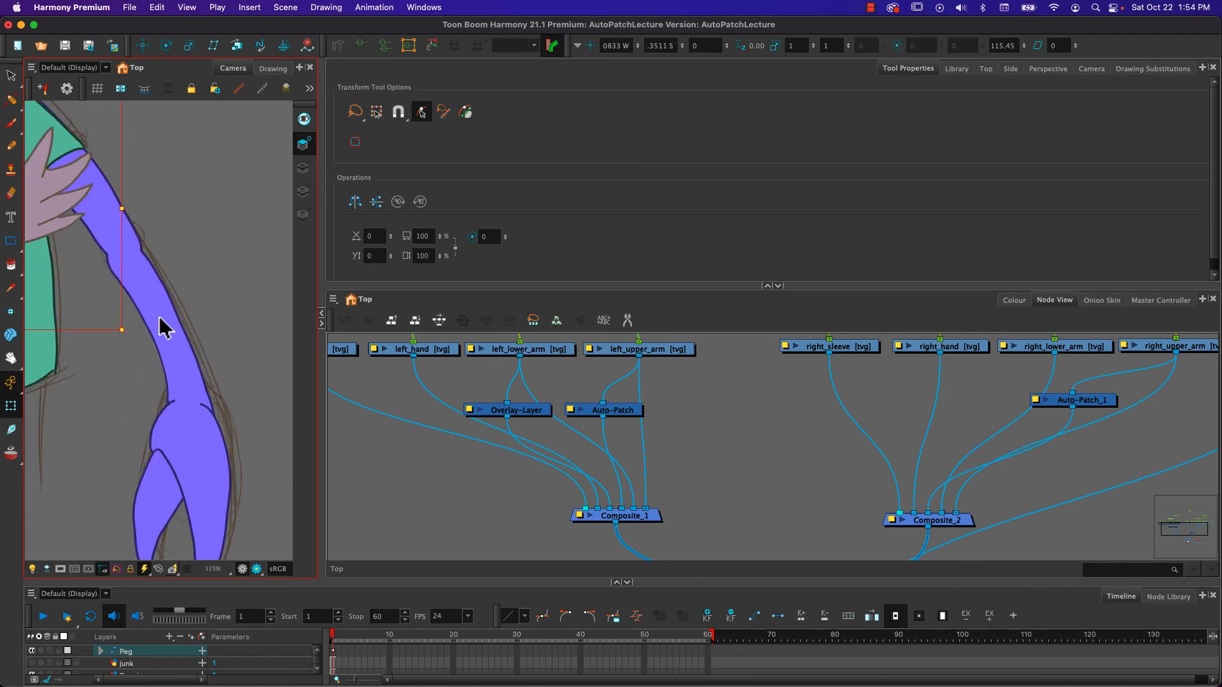
pyautogui.click(161, 327)
pyautogui.click(1050, 350)
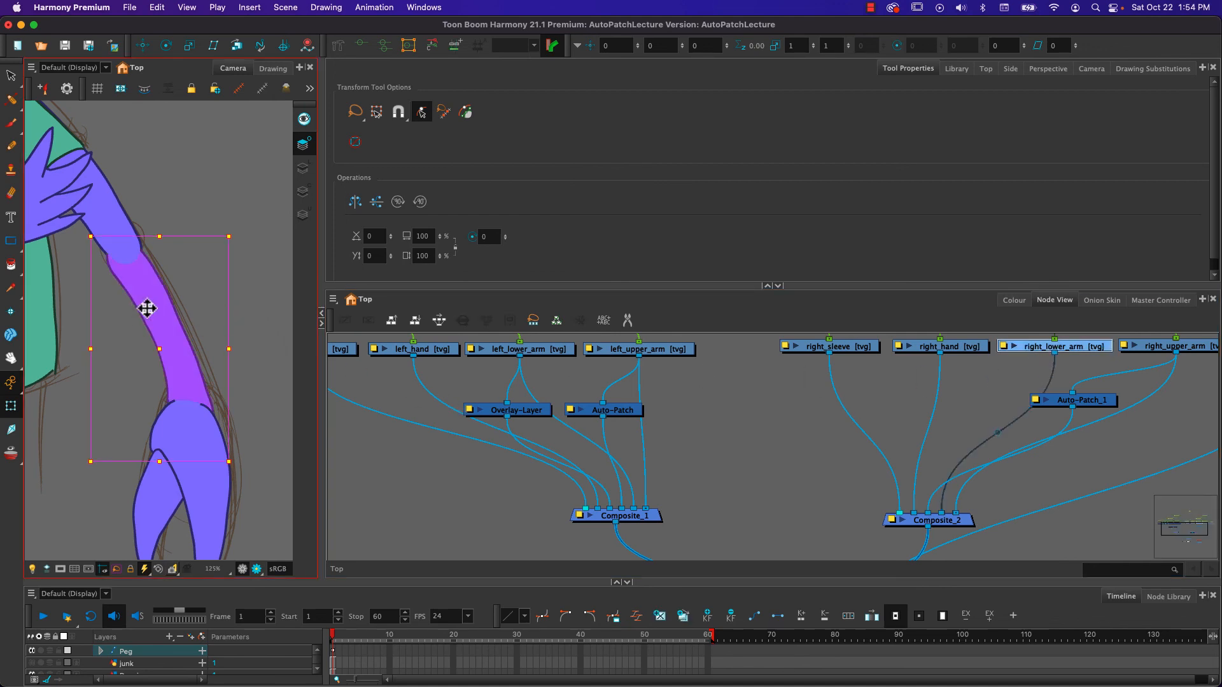
pyautogui.click(304, 170)
pyautogui.click(273, 68)
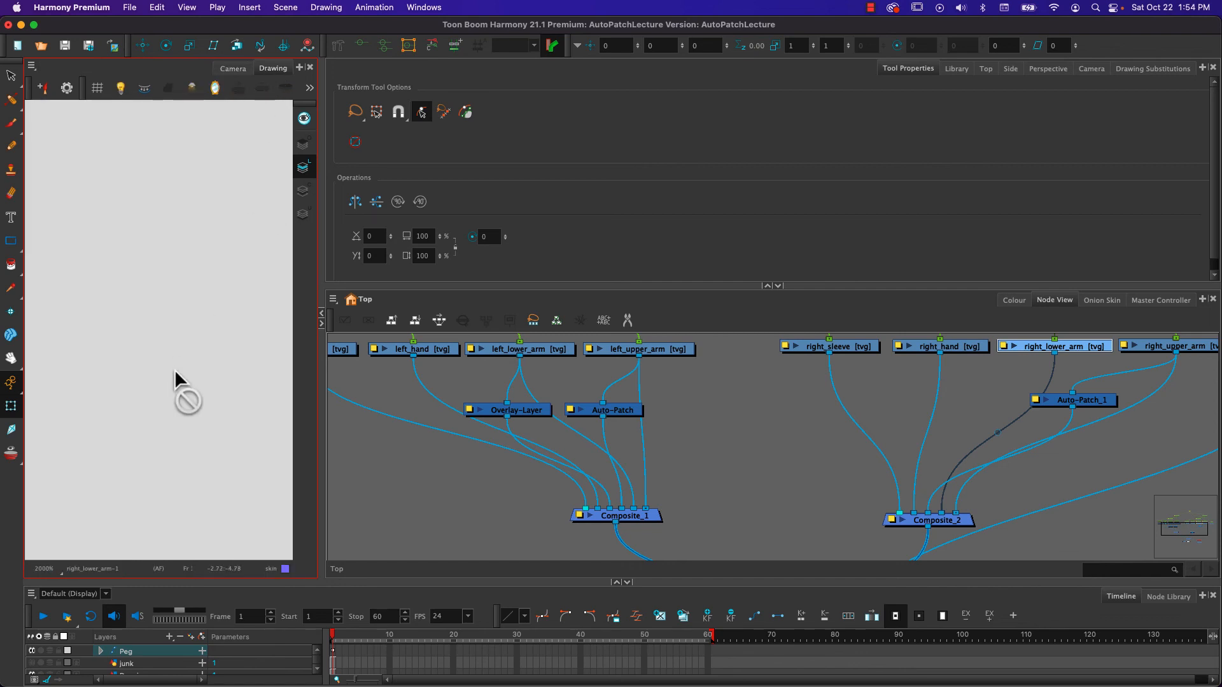
pyautogui.hotkey('shift', 'z')
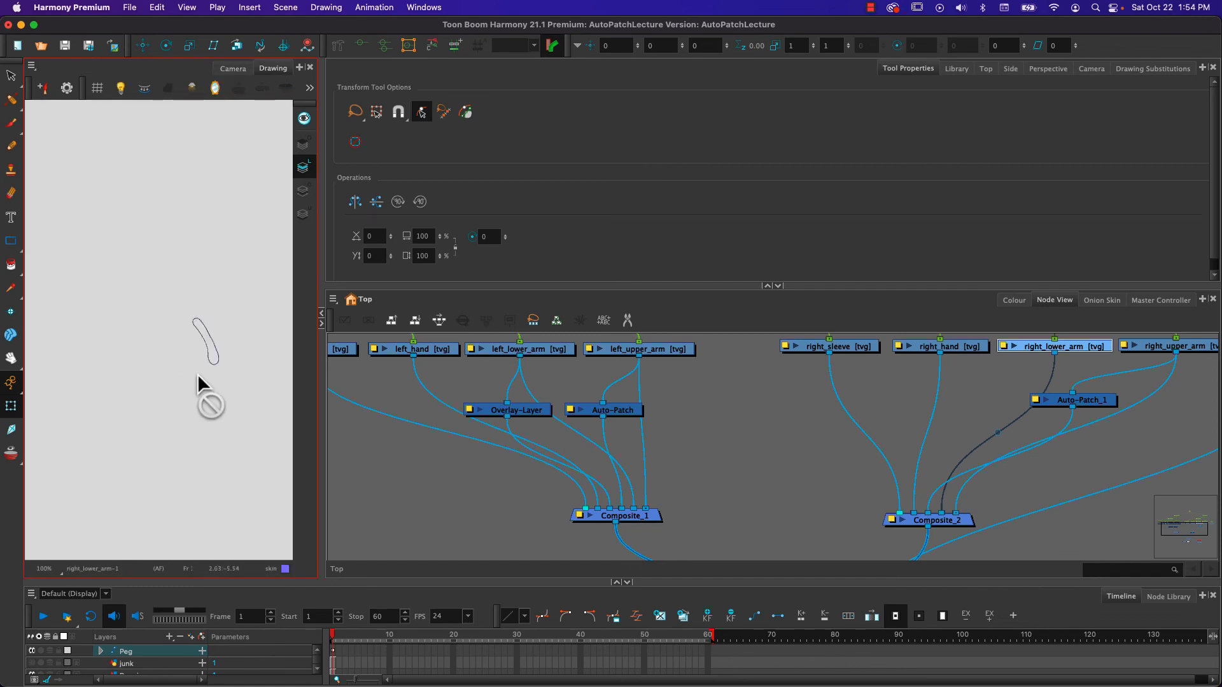
# - Copy the right_lower_arm outline from the Line Art layer into the Overlay layer and compare the drawing's art layers
pyautogui.scroll(6, 213, 350)
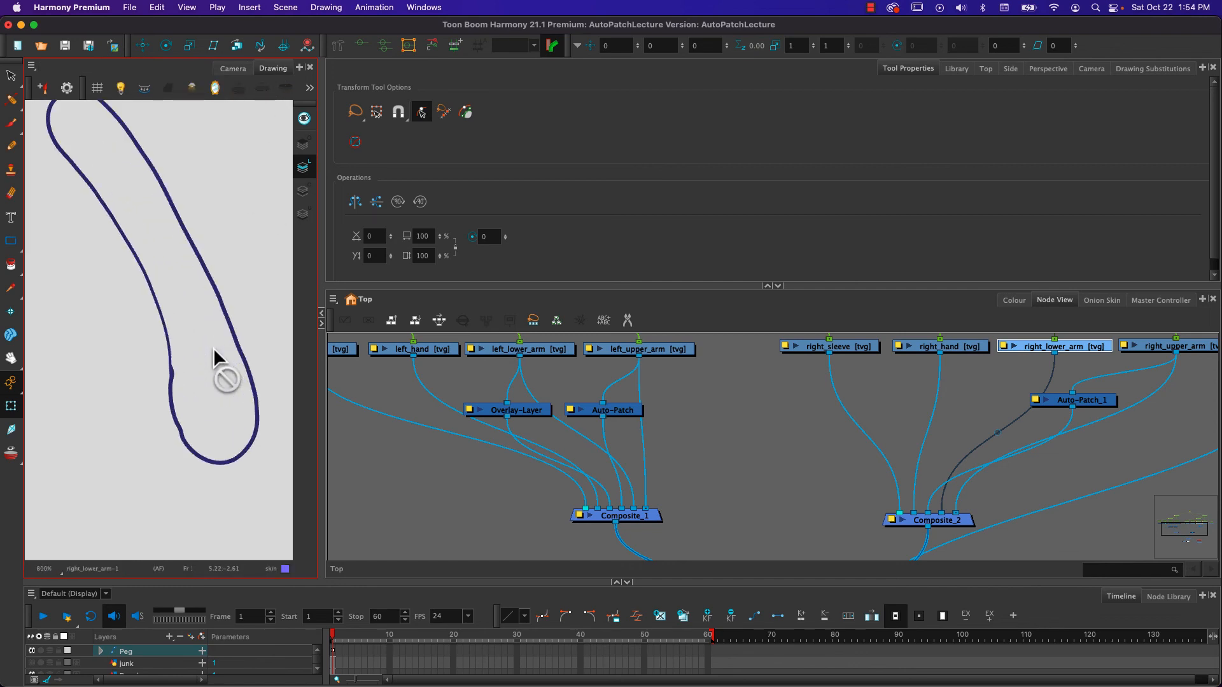
pyautogui.scroll(-2, 212, 348)
pyautogui.scroll(3, 170, 285)
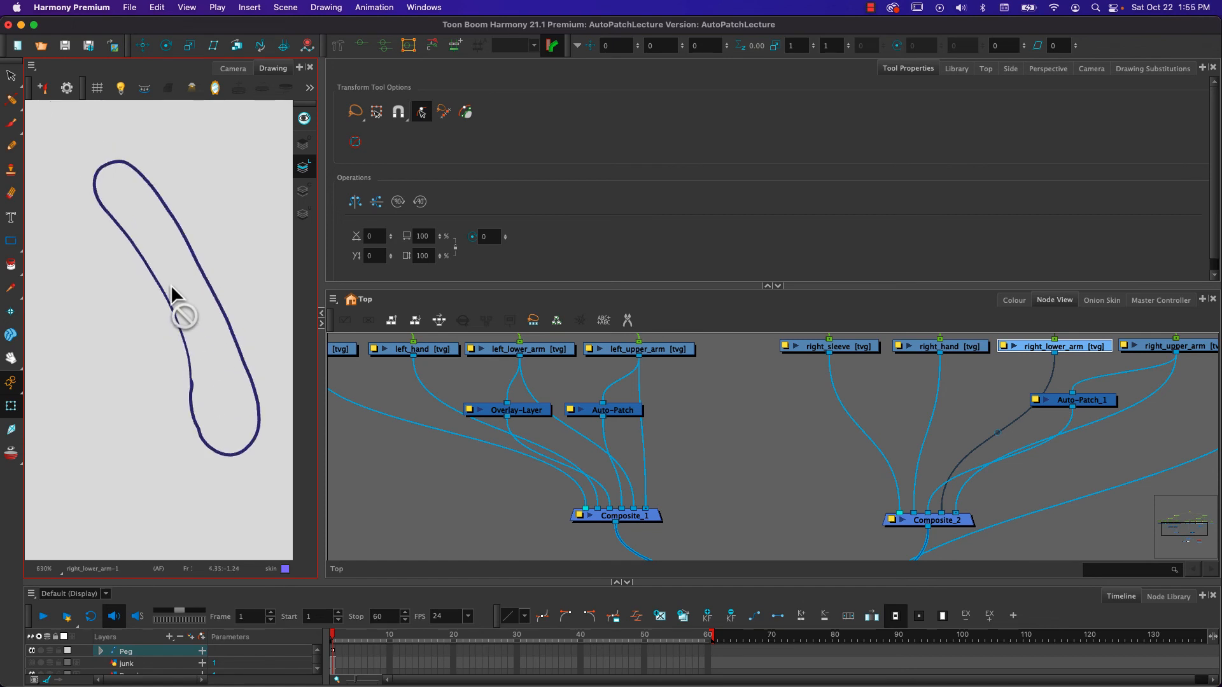
pyautogui.moveTo(169, 224)
pyautogui.mouseDown()
pyautogui.moveTo(170, 272)
pyautogui.moveTo(209, 398)
pyautogui.moveTo(224, 401)
pyautogui.mouseUp()
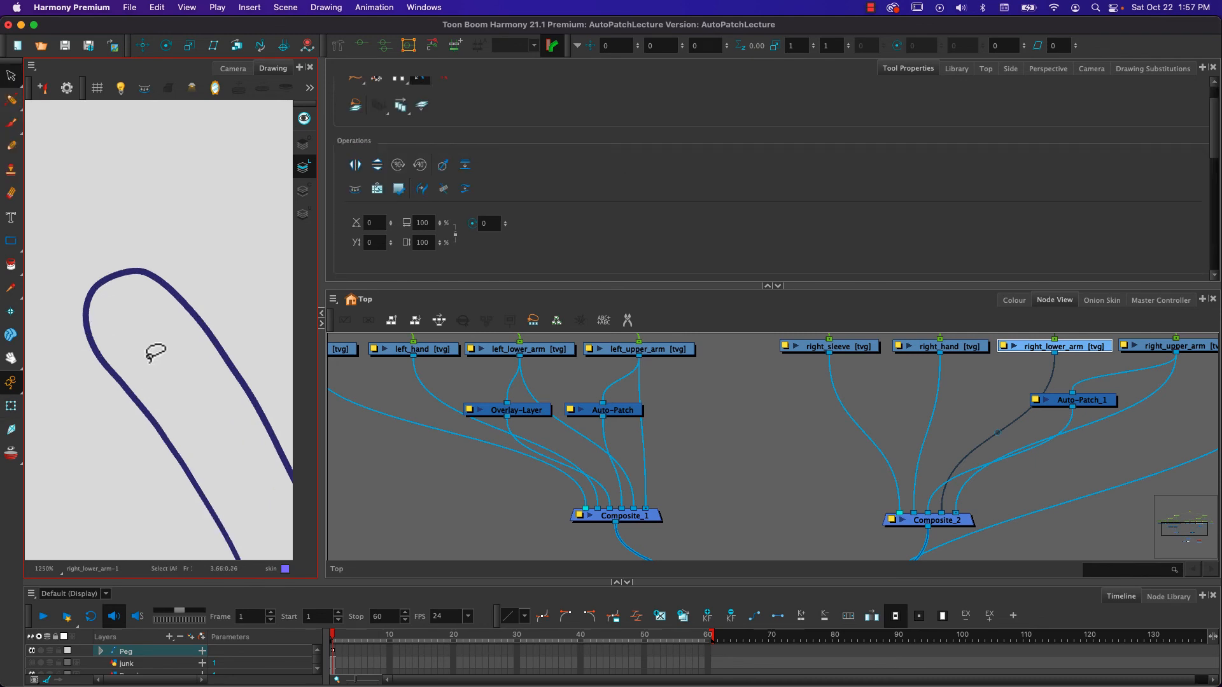
pyautogui.moveTo(191, 273); pyautogui.dragTo(124, 398)
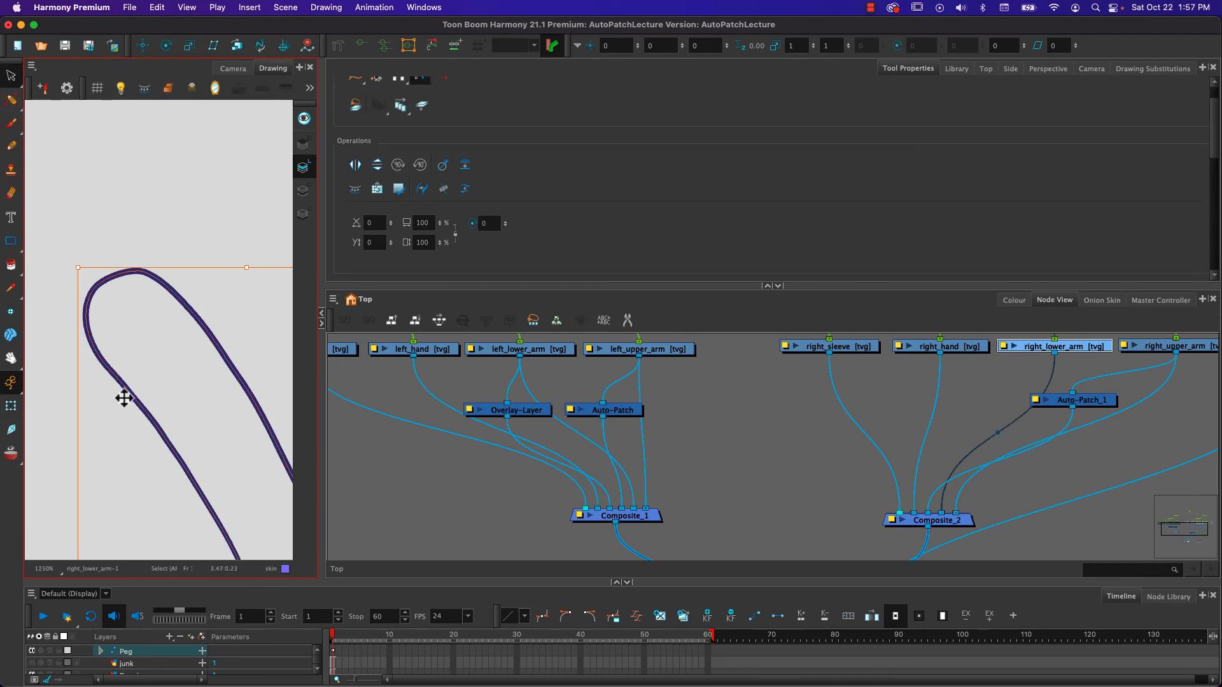
pyautogui.click(304, 145)
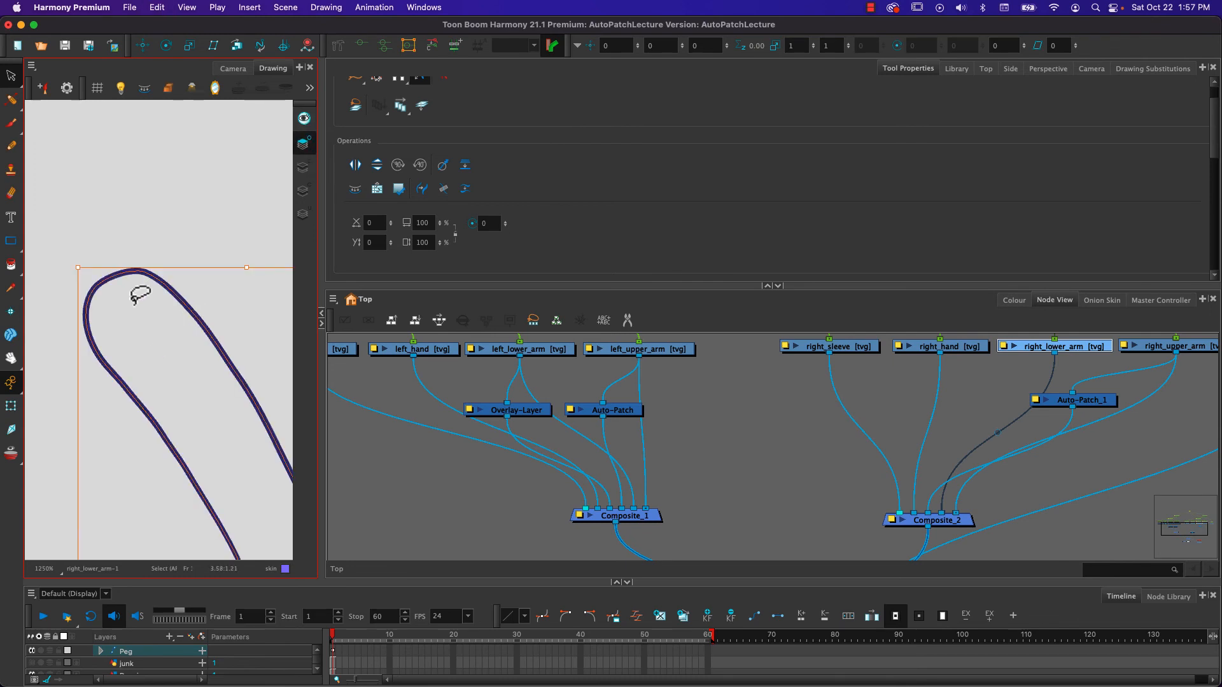
pyautogui.click(305, 166)
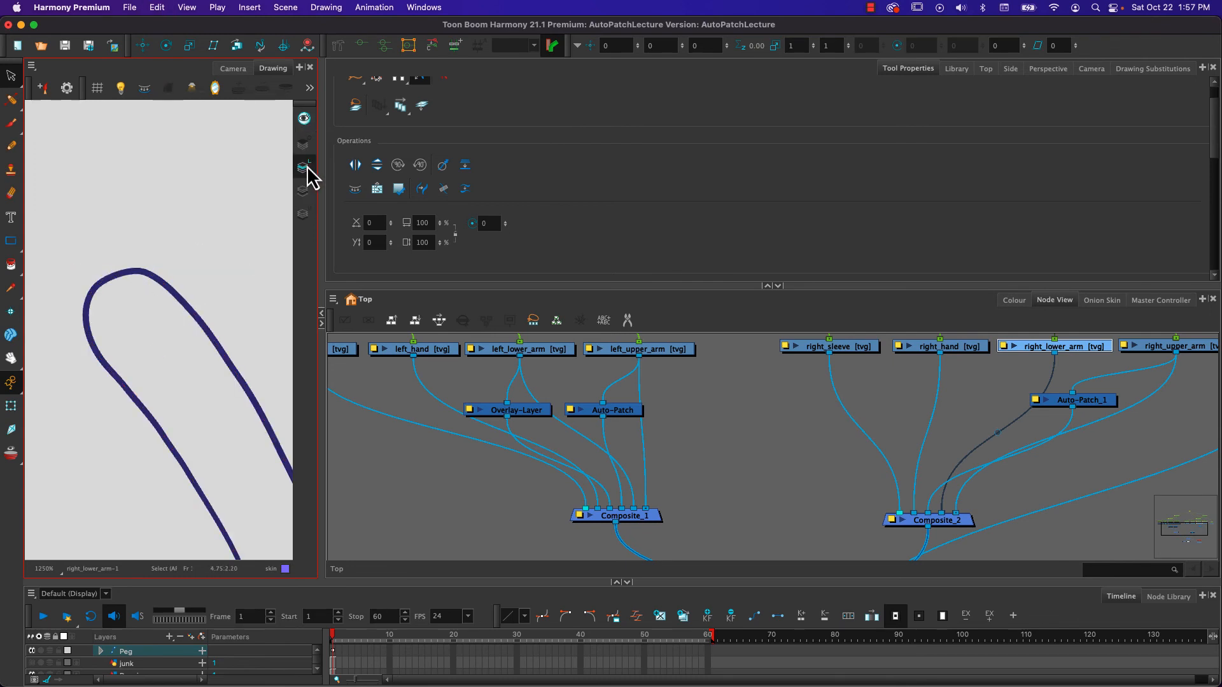
pyautogui.click(303, 147)
pyautogui.click(297, 198)
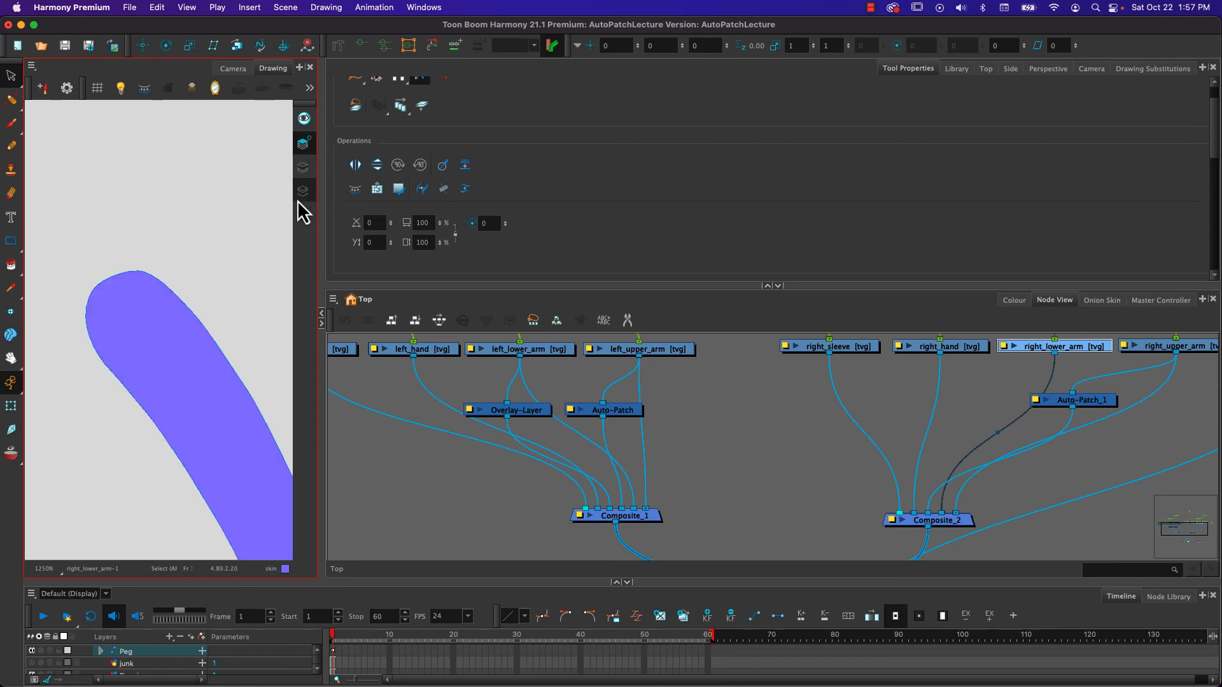
pyautogui.click(302, 146)
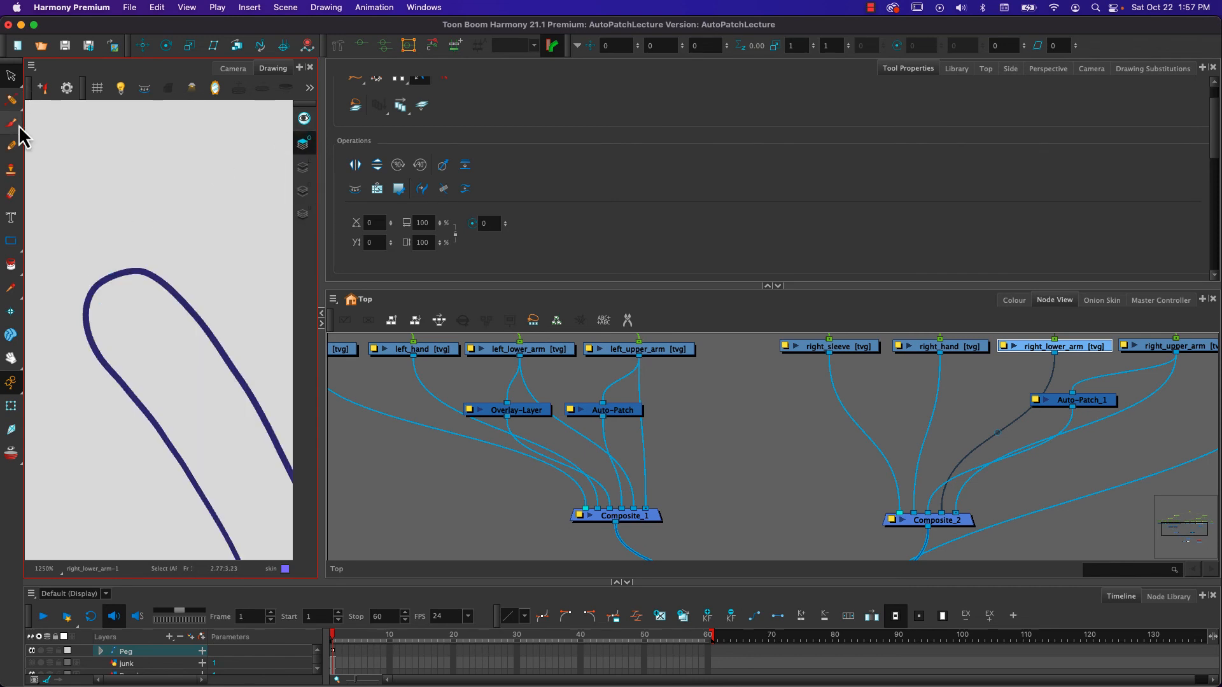
# - Erase the rounded elbow end of the right_lower_arm overlay outline with the Small Eraser and give the remaining lines round start and end caps
pyautogui.click(16, 196)
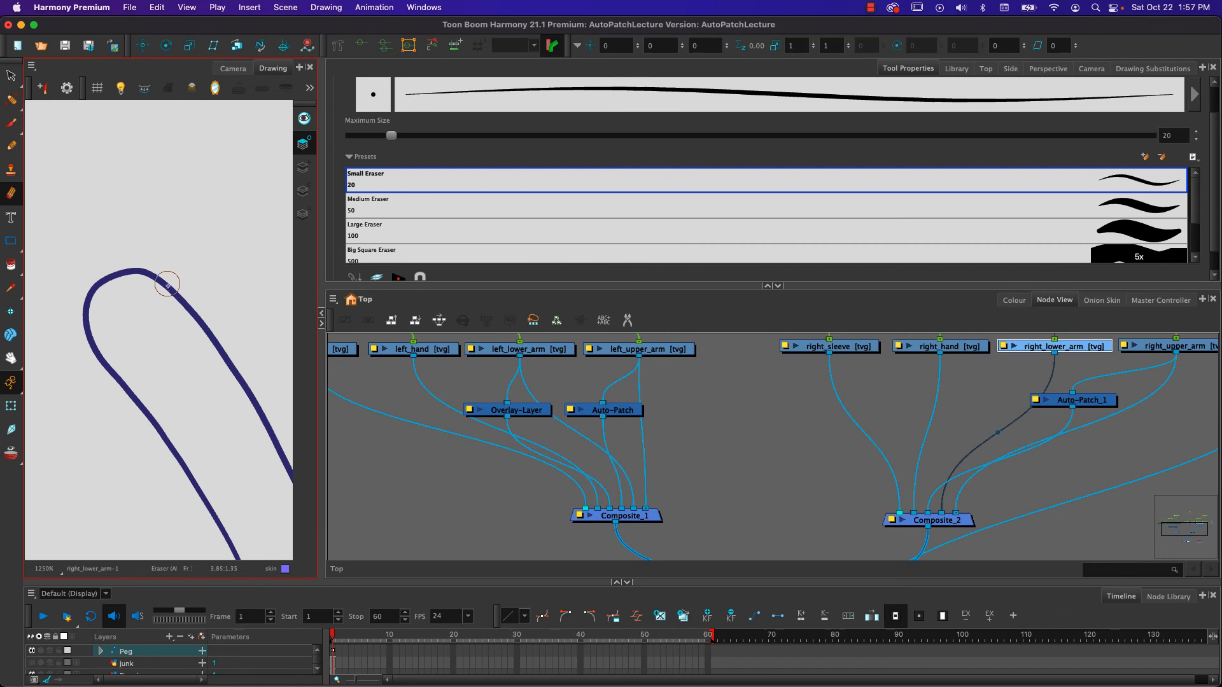
pyautogui.moveTo(164, 279)
pyautogui.mouseDown()
pyautogui.moveTo(114, 270)
pyautogui.moveTo(85, 308)
pyautogui.mouseUp()
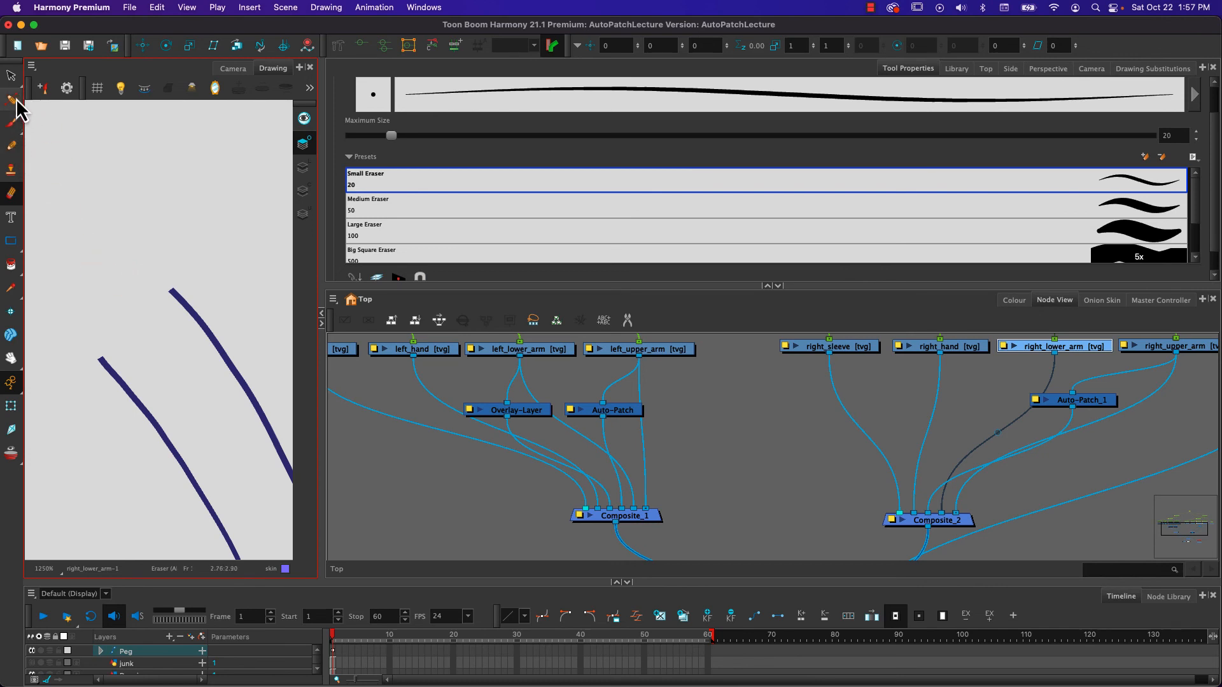
pyautogui.click(12, 76)
pyautogui.moveTo(215, 274)
pyautogui.mouseDown()
pyautogui.moveTo(115, 360)
pyautogui.moveTo(188, 312)
pyautogui.mouseUp()
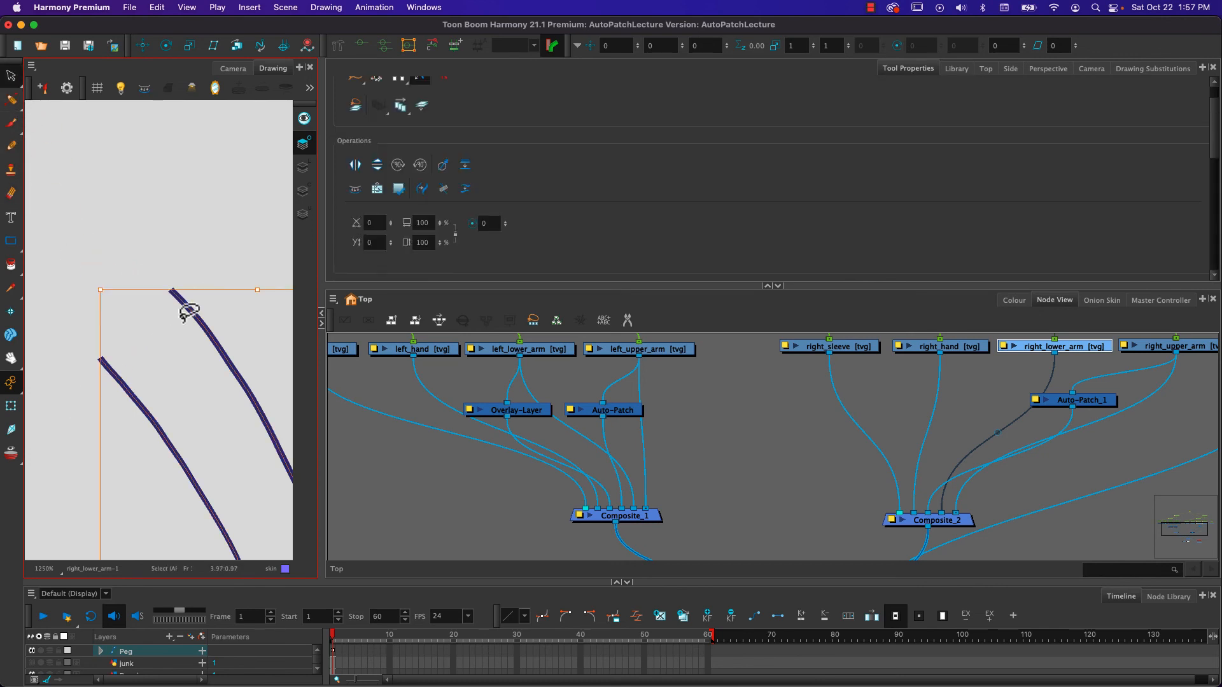
pyautogui.scroll(-10, 334, 266)
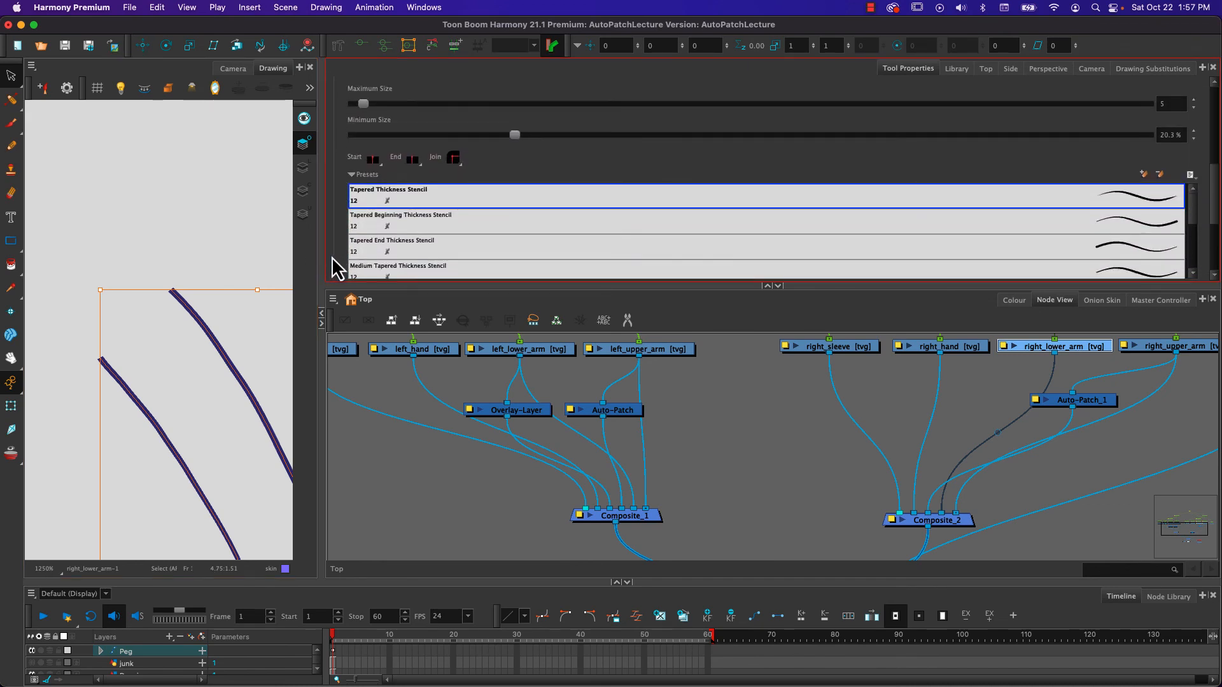
pyautogui.click(371, 163)
pyautogui.click(384, 173)
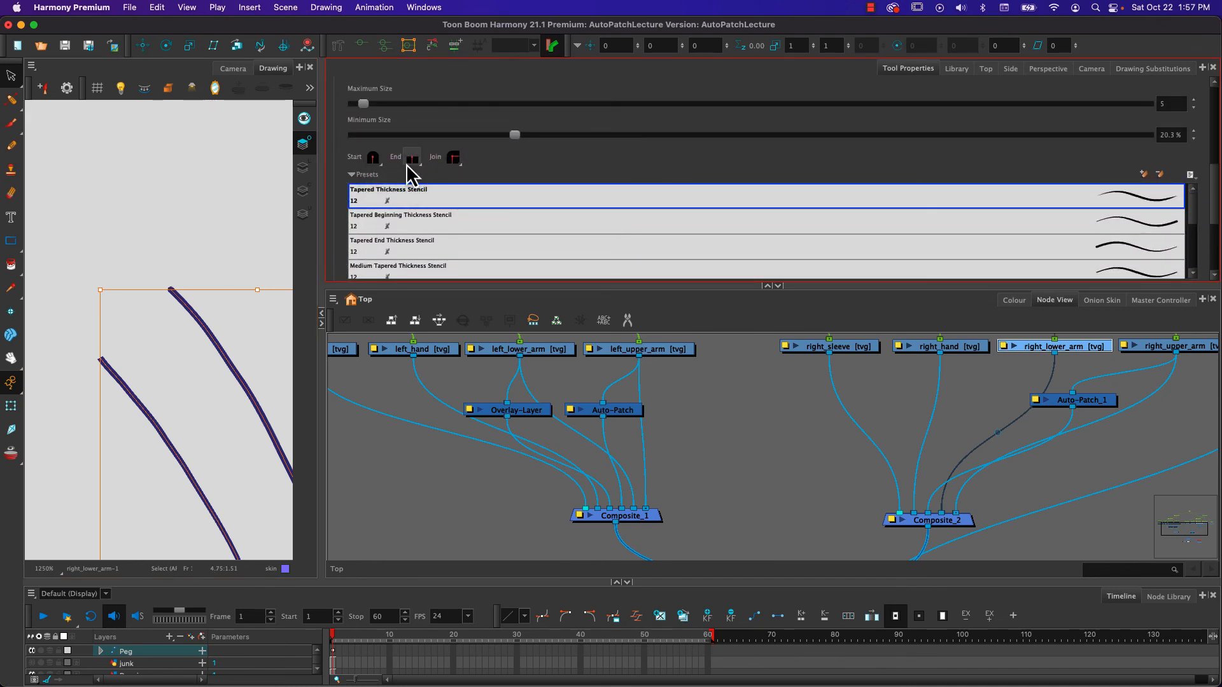
pyautogui.click(407, 164)
pyautogui.click(402, 171)
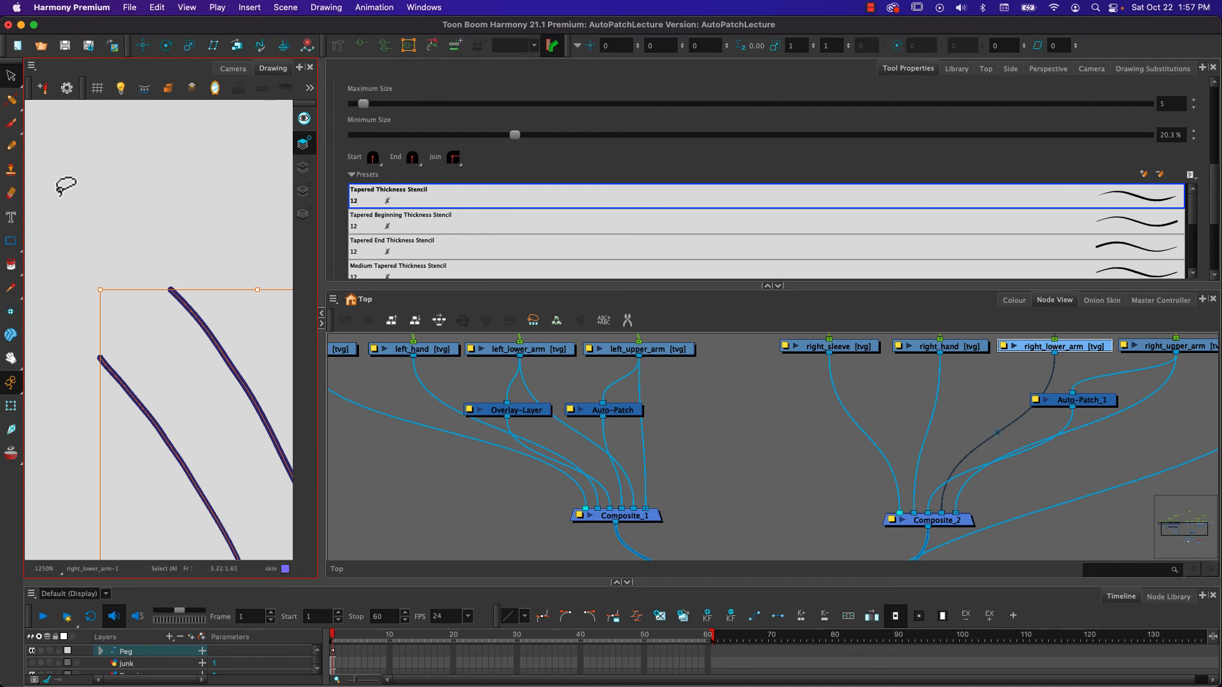
# - Using the Pencil Editor, narrow the elbow ends of both right_lower_arm overlay lines by pulling their outer thickness points inward
pyautogui.click(11, 99)
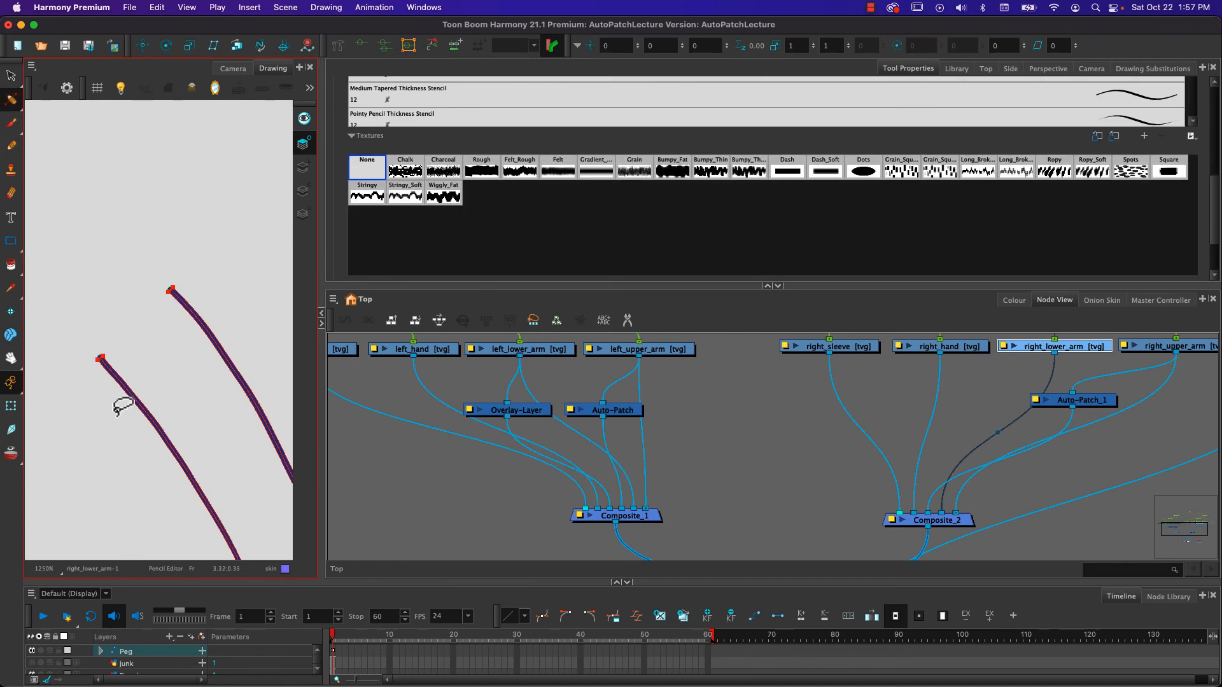
pyautogui.scroll(2, 111, 357)
pyautogui.scroll(2, 88, 358)
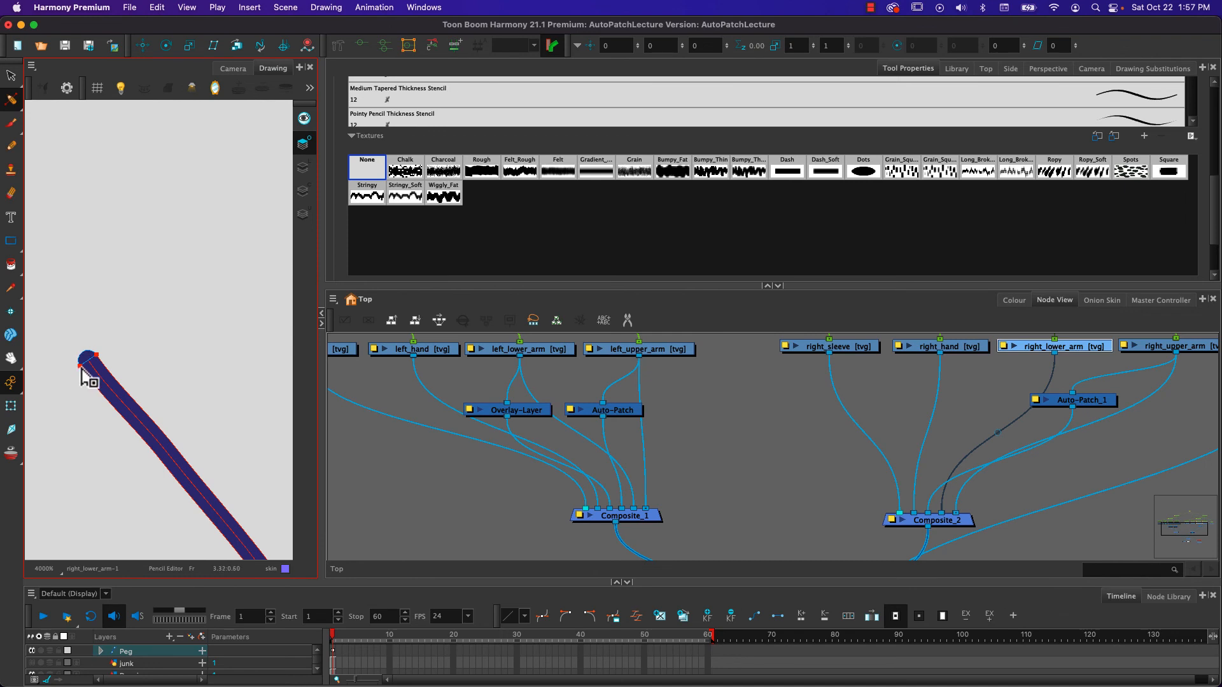
pyautogui.moveTo(81, 368); pyautogui.dragTo(90, 364)
pyautogui.press('space')
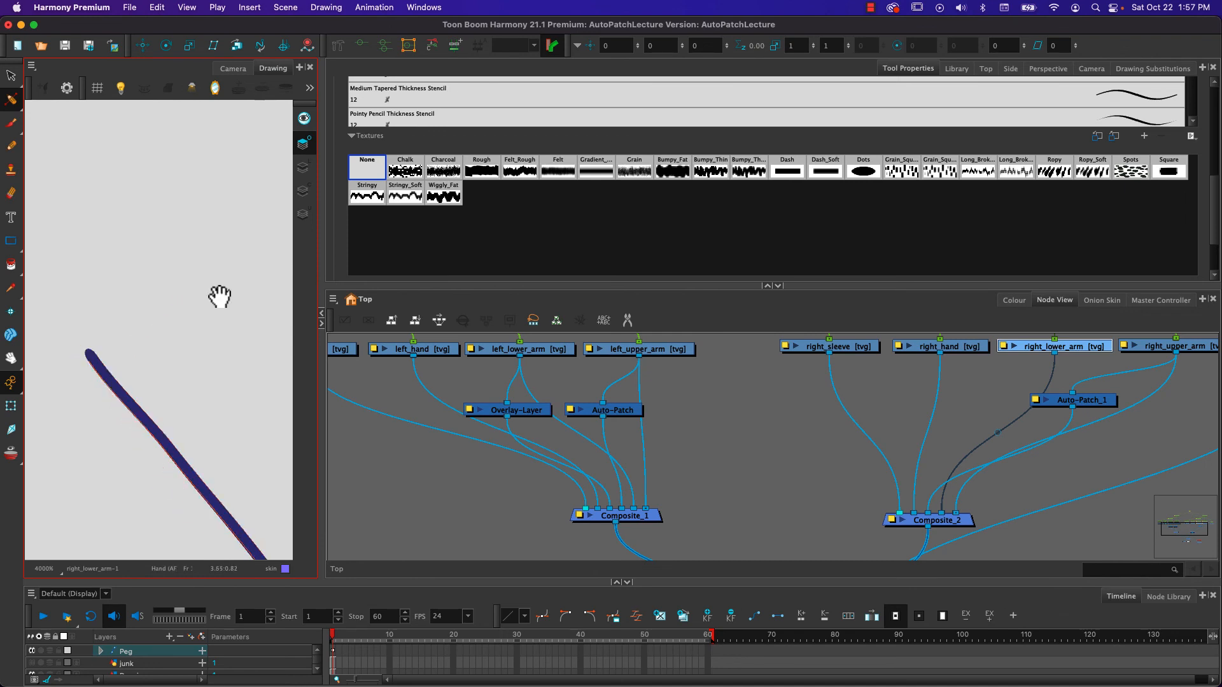
pyautogui.moveTo(221, 292); pyautogui.dragTo(50, 417)
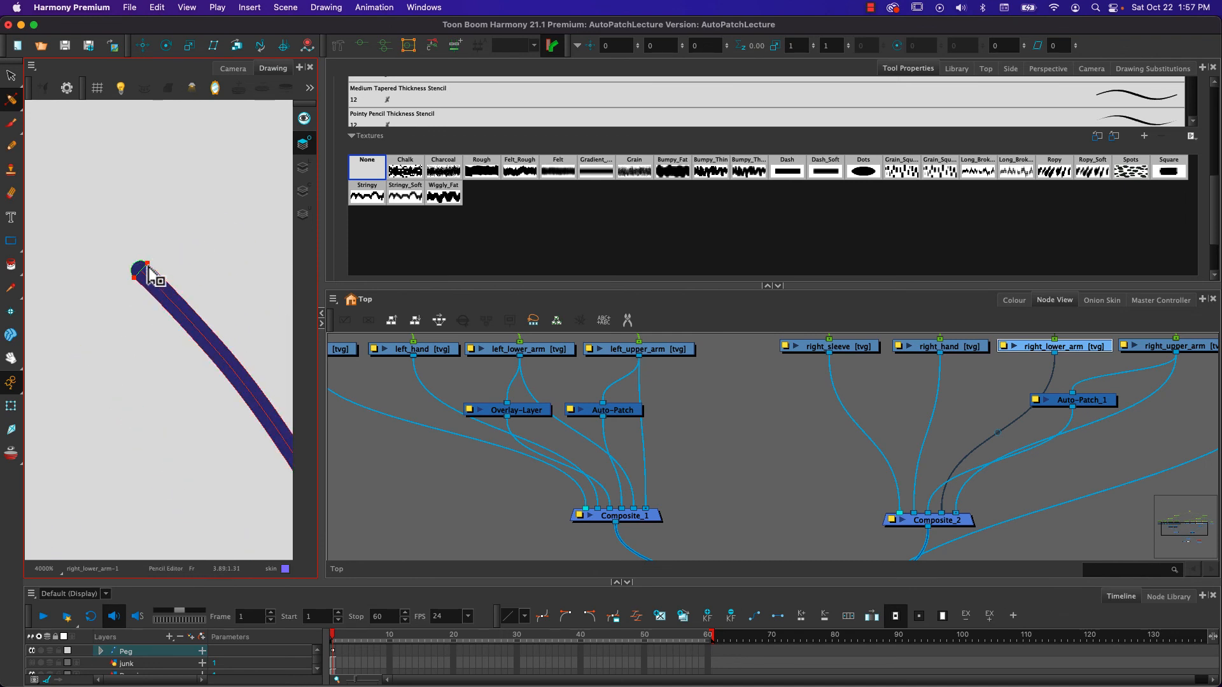
pyautogui.moveTo(148, 266); pyautogui.dragTo(136, 273)
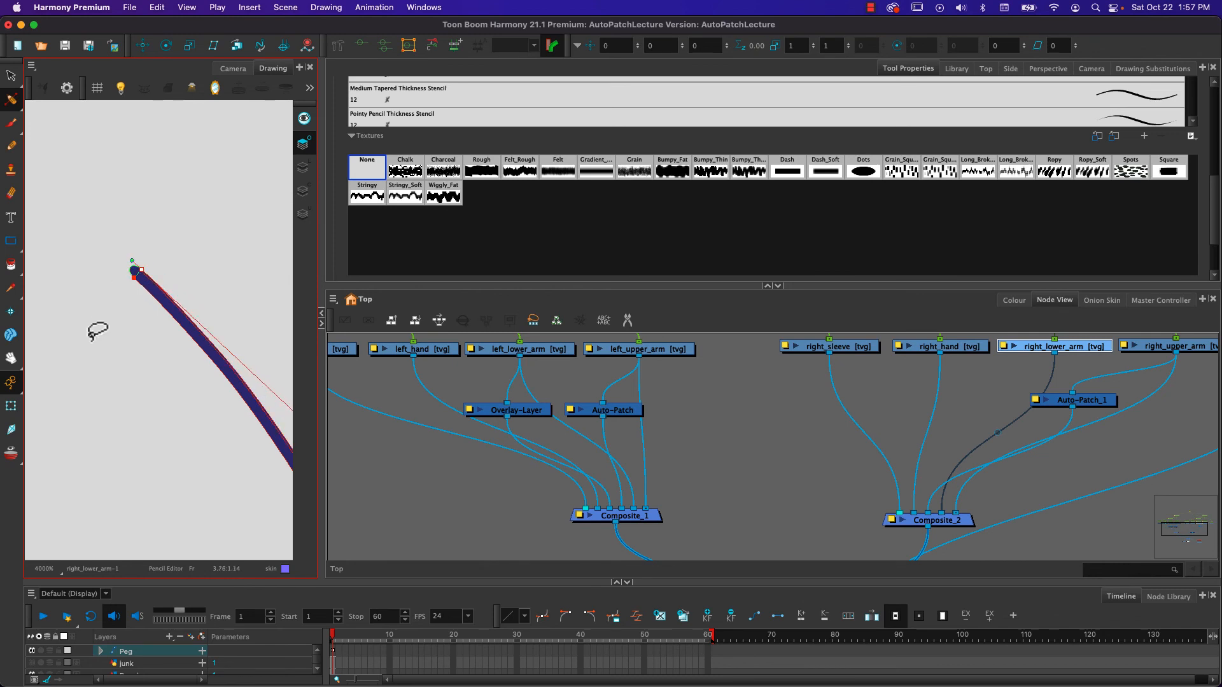
# - Show the Camera view and add an Overlay-Layer node beside Auto-Patch_1 under the right arm drawings
pyautogui.click(242, 72)
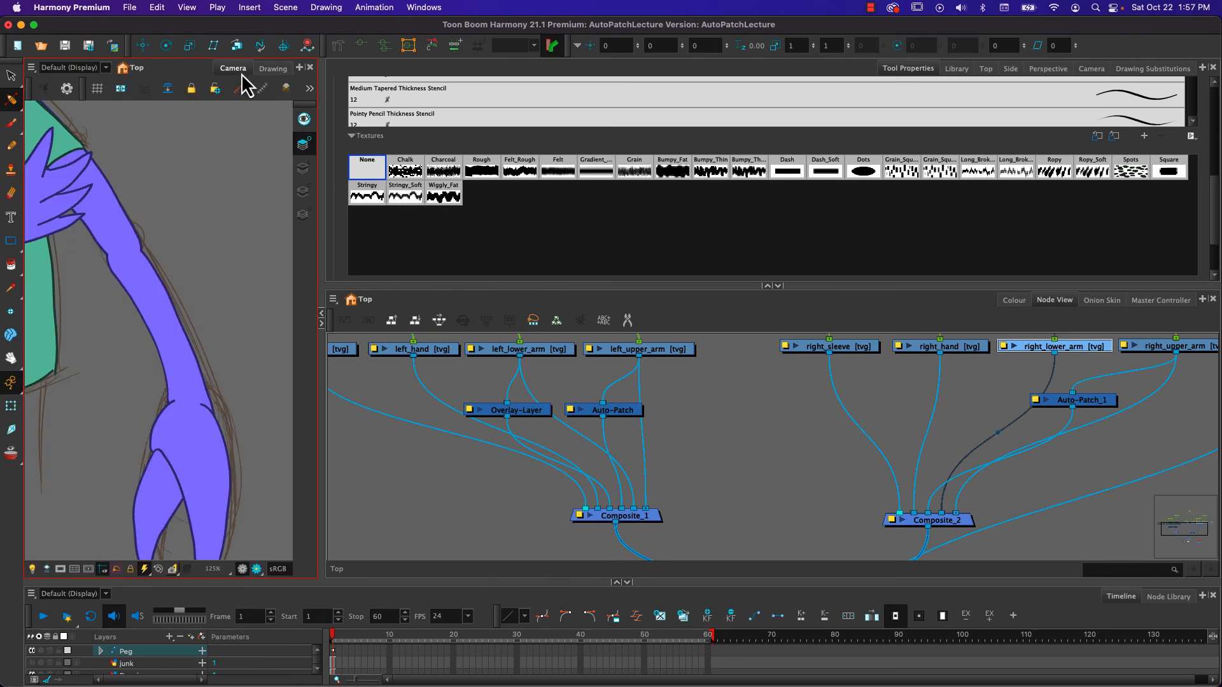
pyautogui.click(393, 388)
pyautogui.click(999, 399)
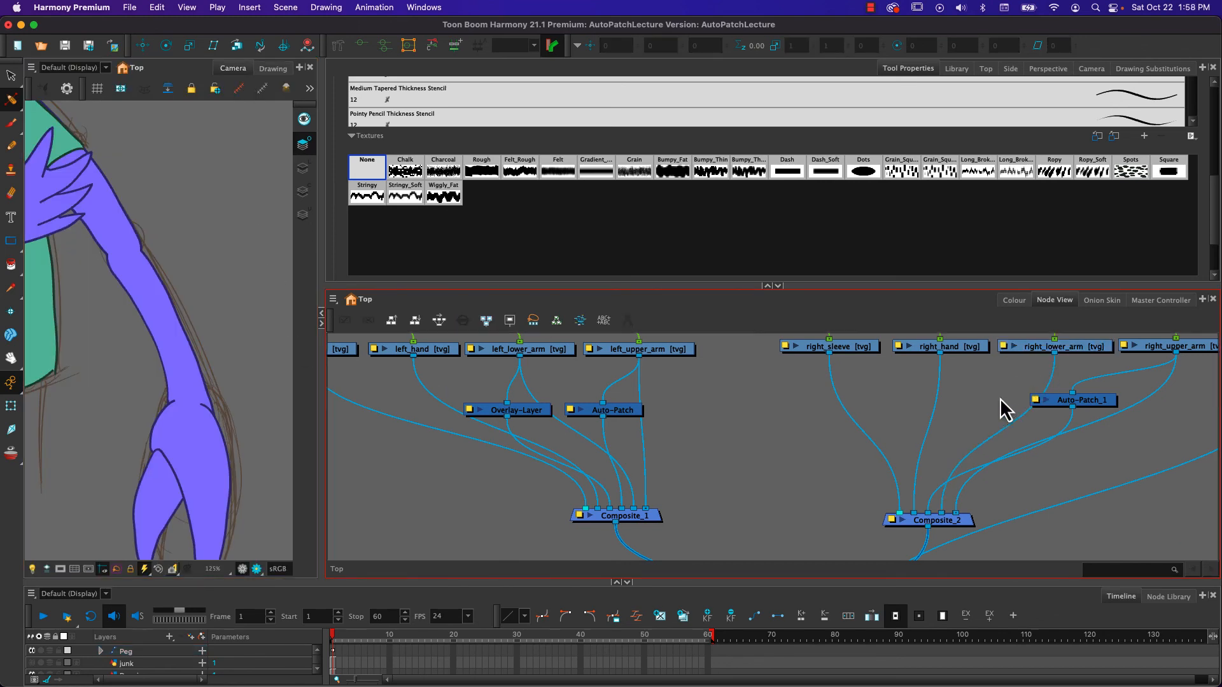
pyautogui.press('Tab')
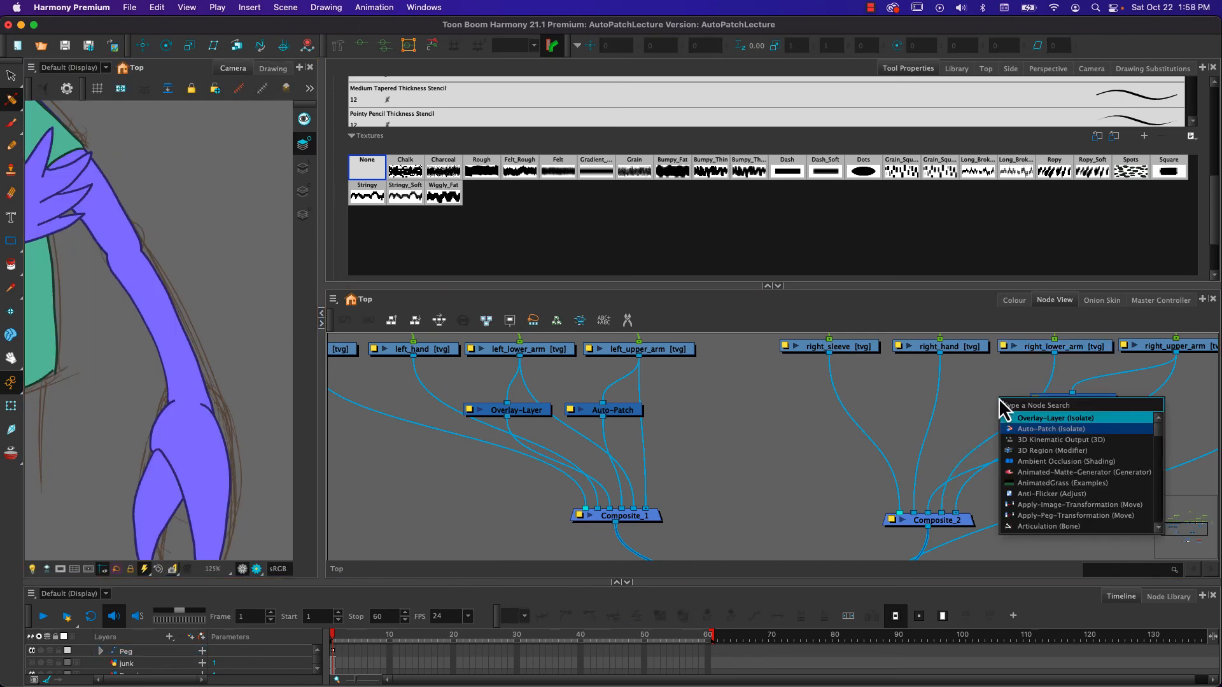
pyautogui.press('Return')
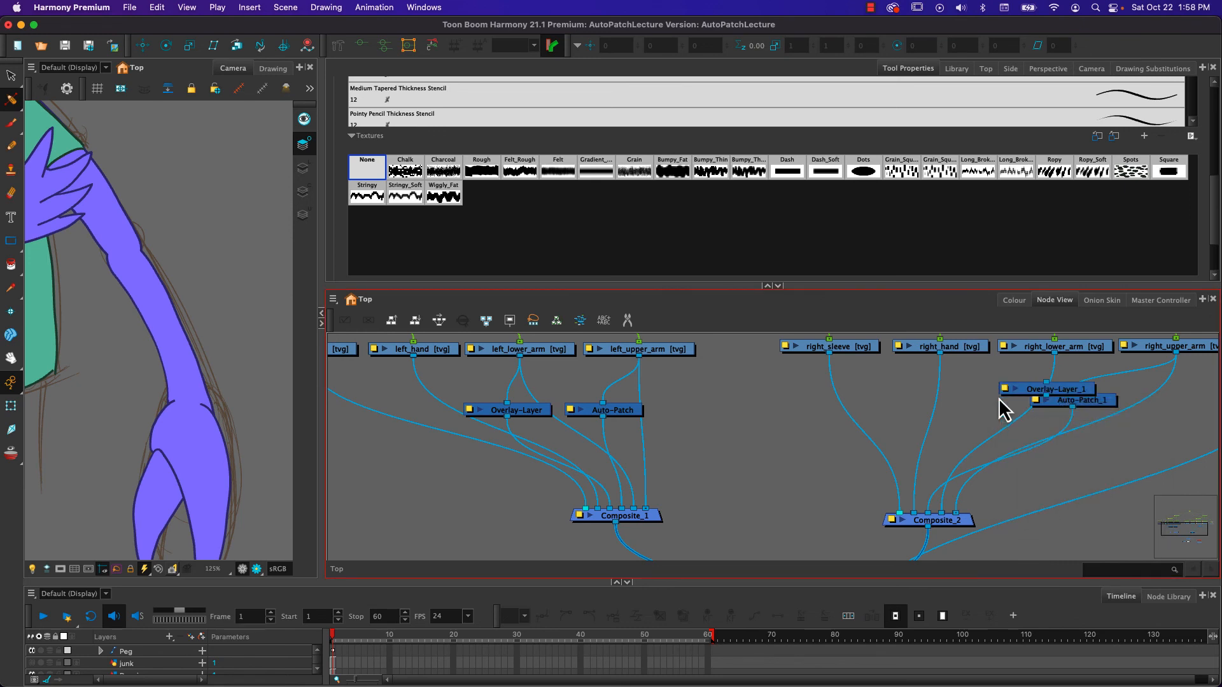
pyautogui.moveTo(1059, 390); pyautogui.dragTo(946, 401)
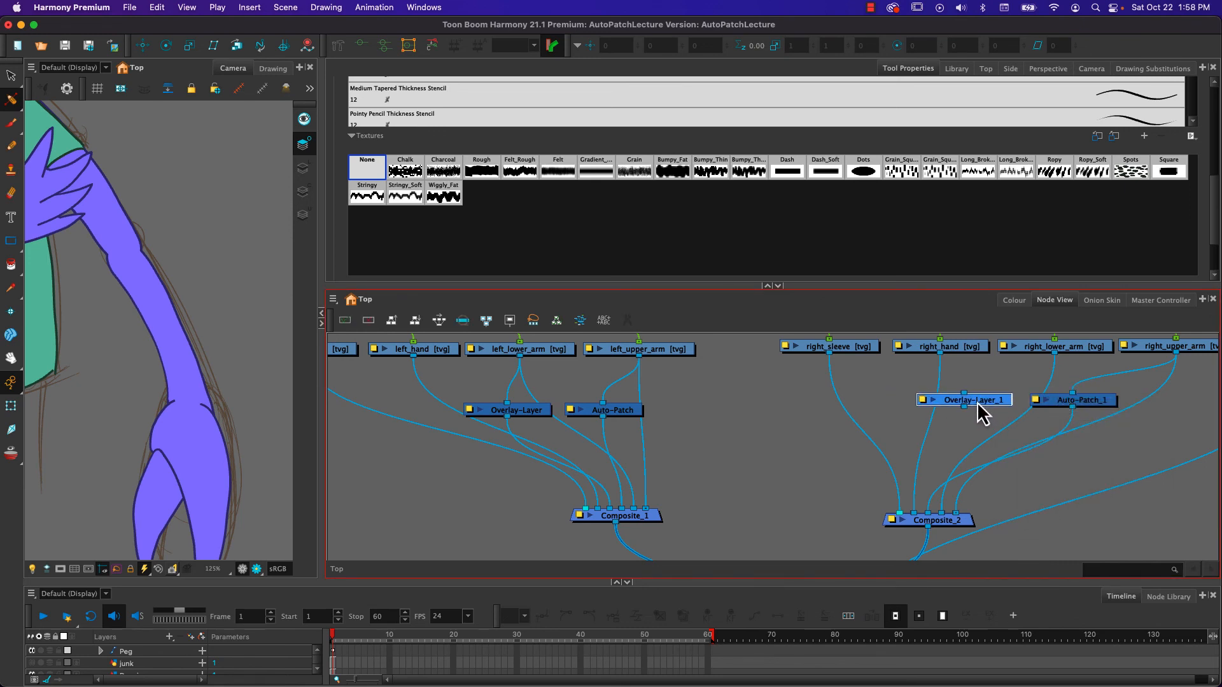
pyautogui.moveTo(978, 403); pyautogui.dragTo(979, 404)
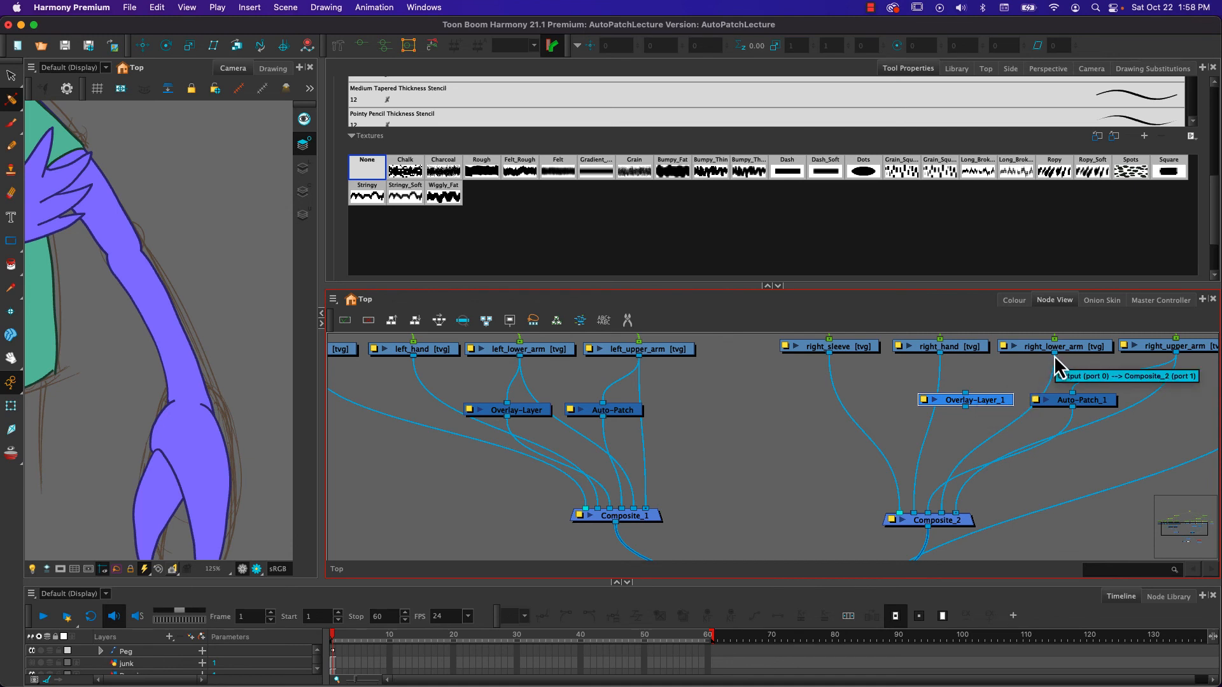
# - Connect right_lower_arm to the new Overlay-Layer node and its output to Composite_2, right after the right_hand connection
pyautogui.moveTo(1055, 358); pyautogui.dragTo(922, 513)
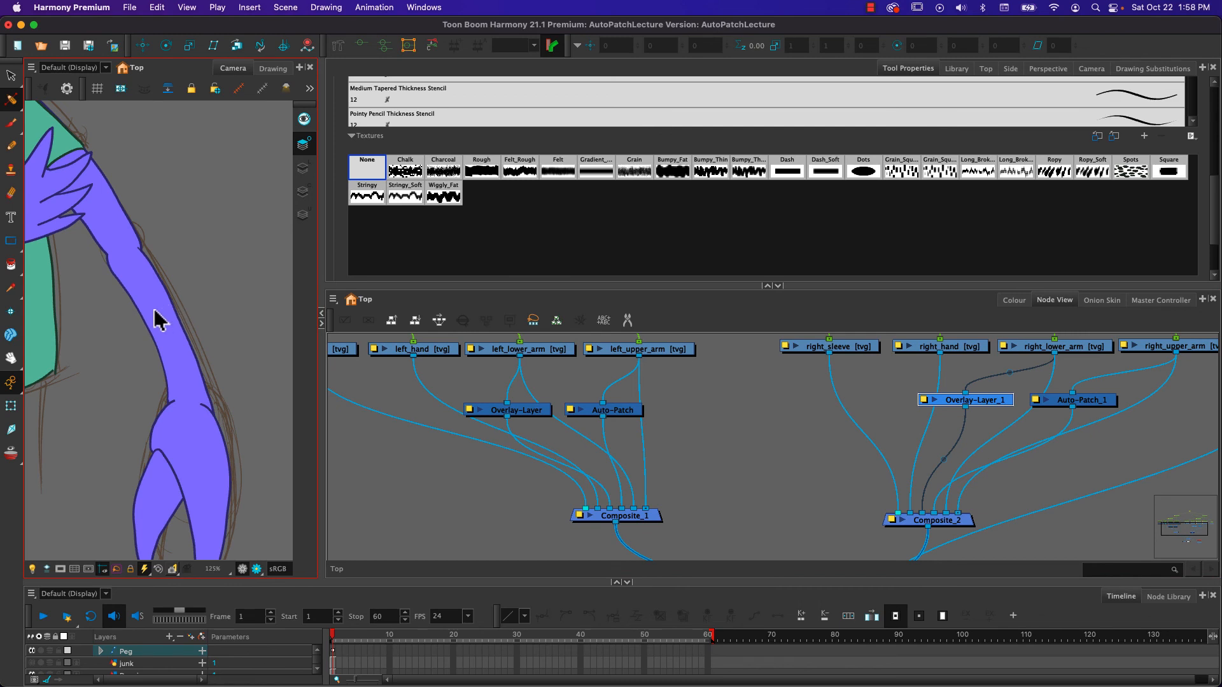
pyautogui.moveTo(921, 515); pyautogui.dragTo(920, 494)
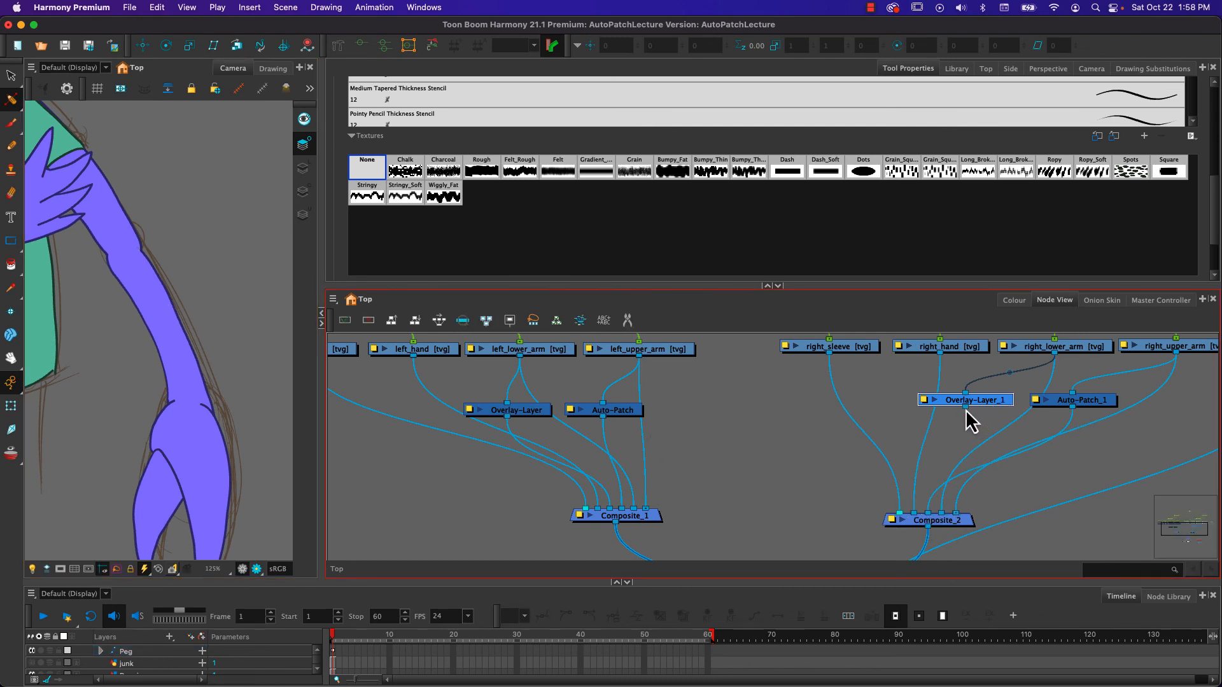
pyautogui.moveTo(965, 410); pyautogui.dragTo(919, 510)
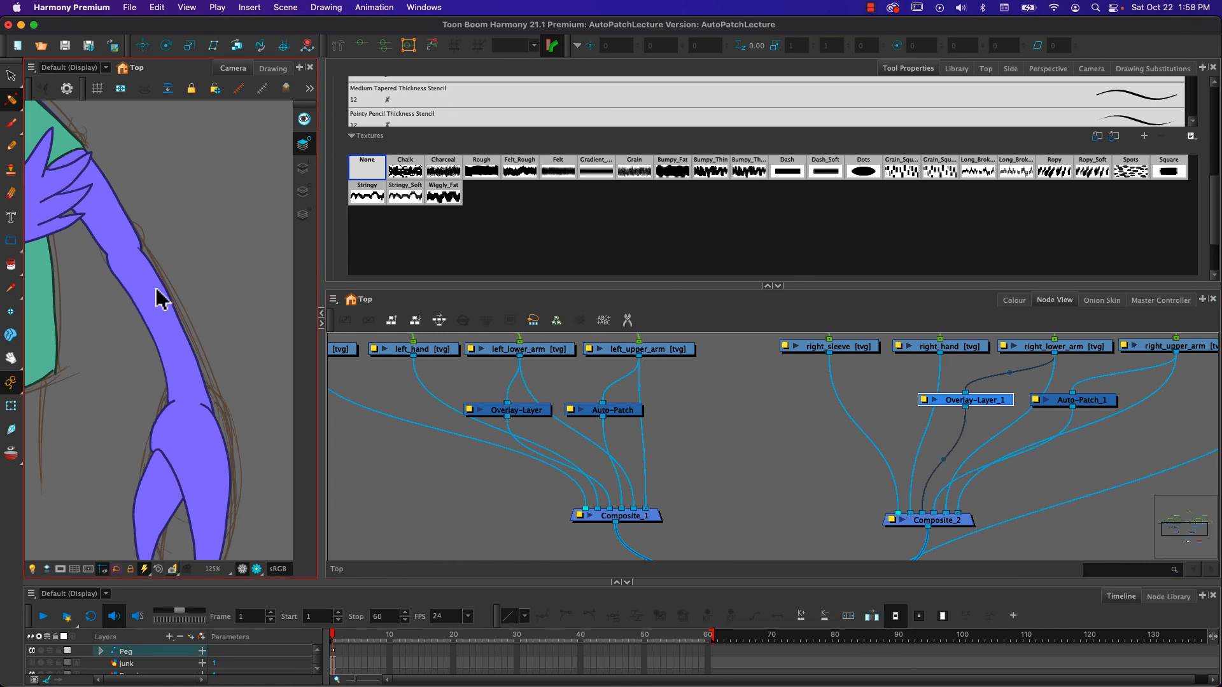
# - Select the right forearm with its hand, rotate it outward around the elbow to about 79°, and inspect the overlay line at the joint
pyautogui.click(10, 405)
pyautogui.click(167, 318)
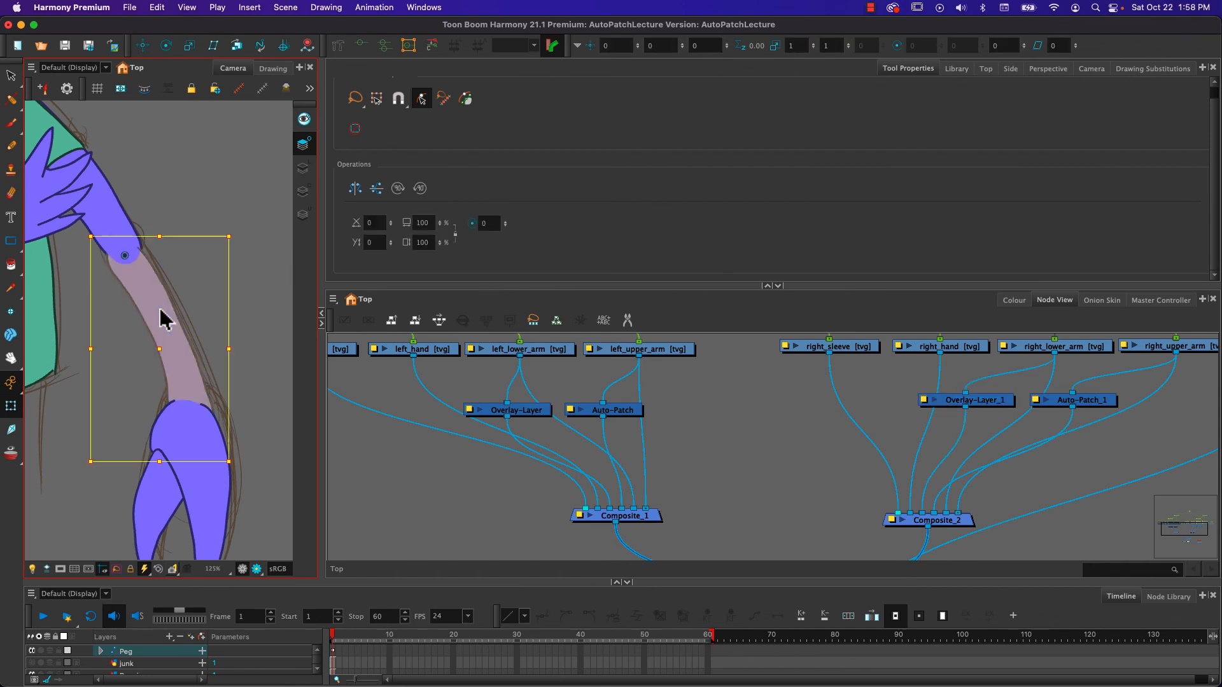
pyautogui.press('b')
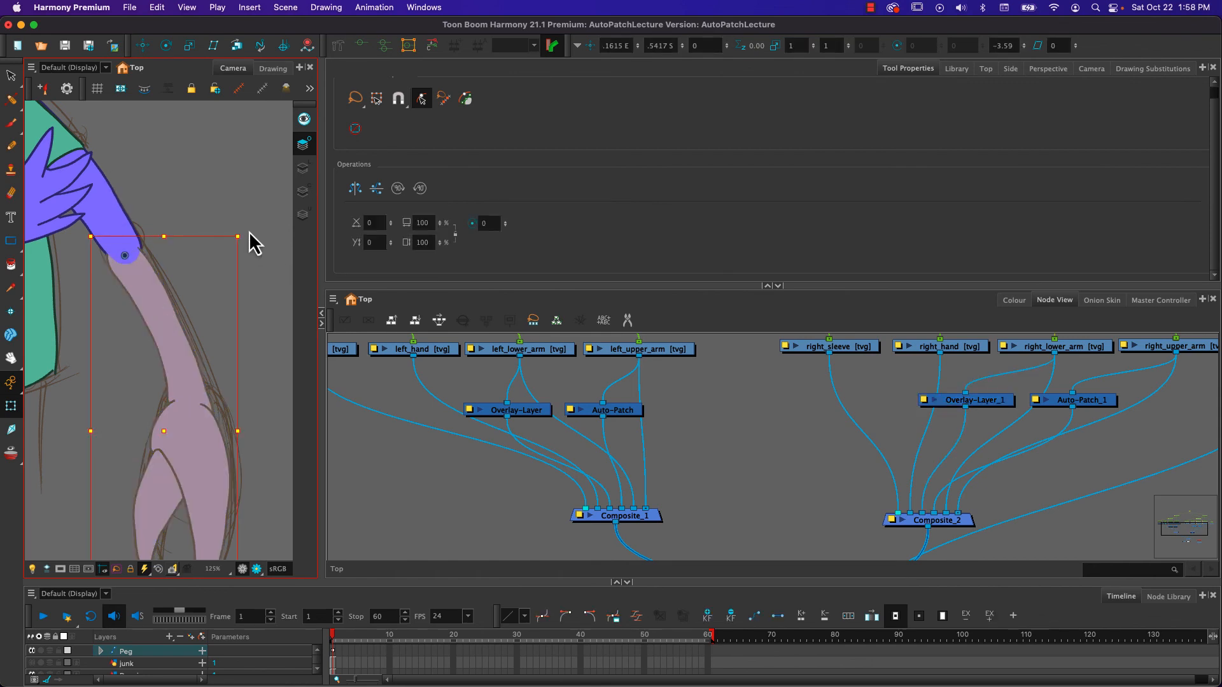
pyautogui.moveTo(254, 218); pyautogui.dragTo(110, 29)
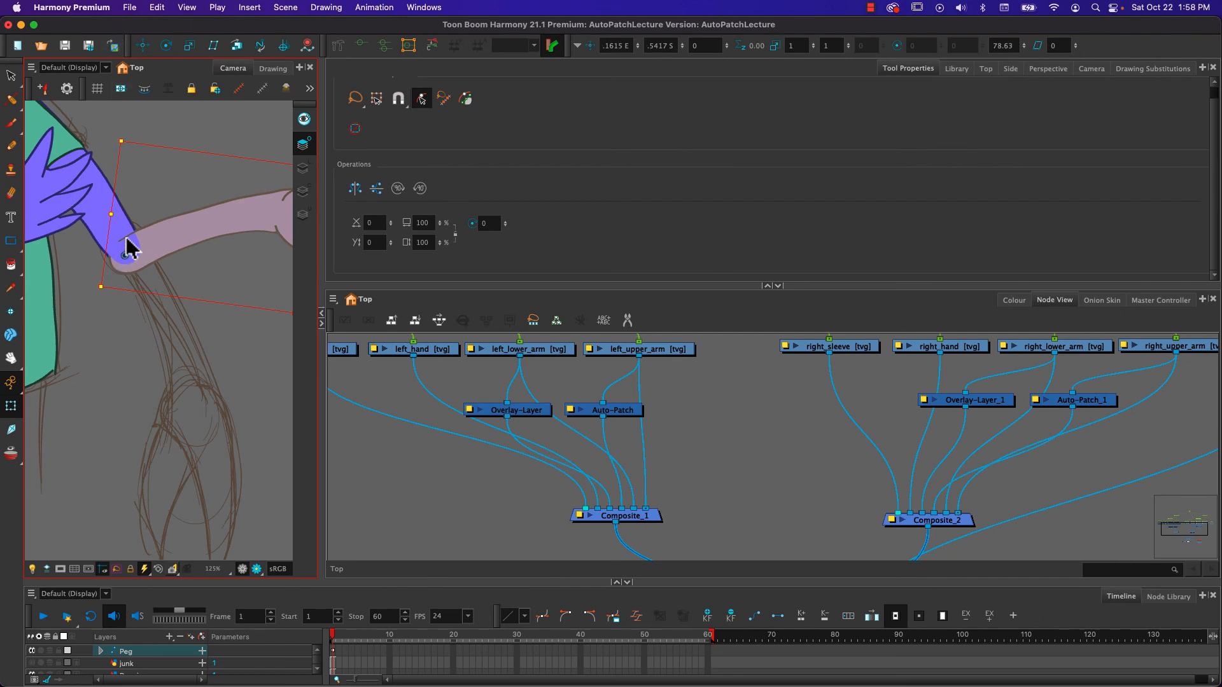
pyautogui.scroll(2, 141, 234)
pyautogui.scroll(4, 144, 236)
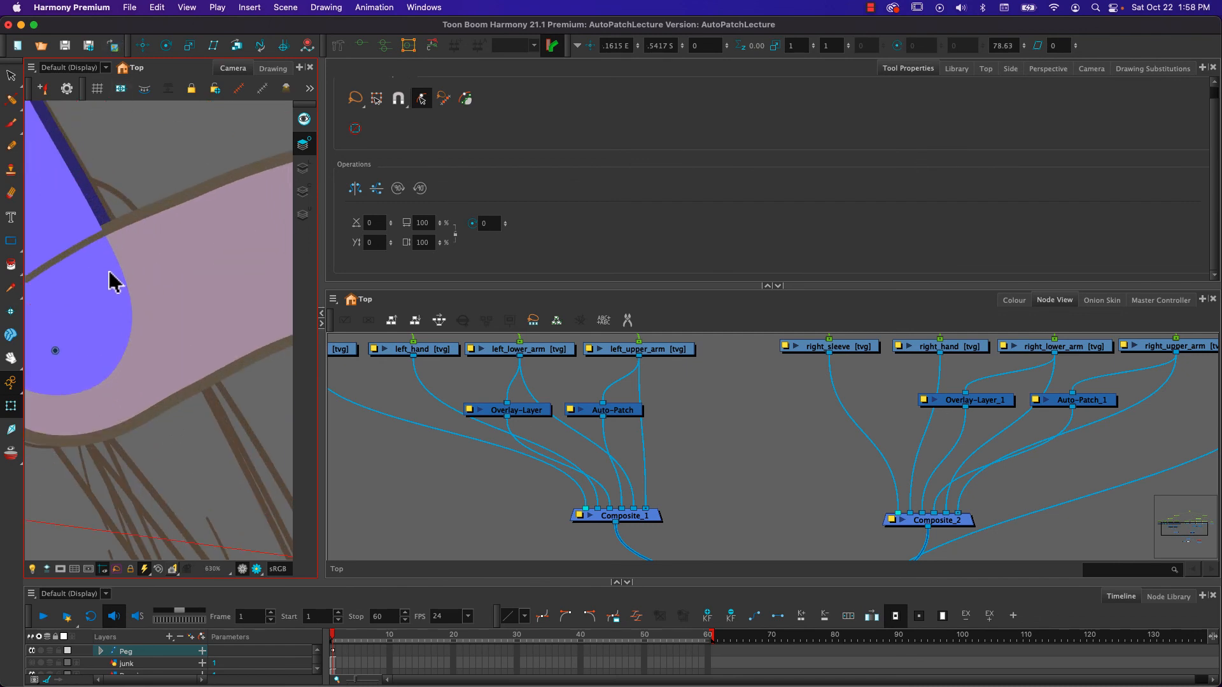
pyautogui.moveTo(109, 270); pyautogui.dragTo(182, 293)
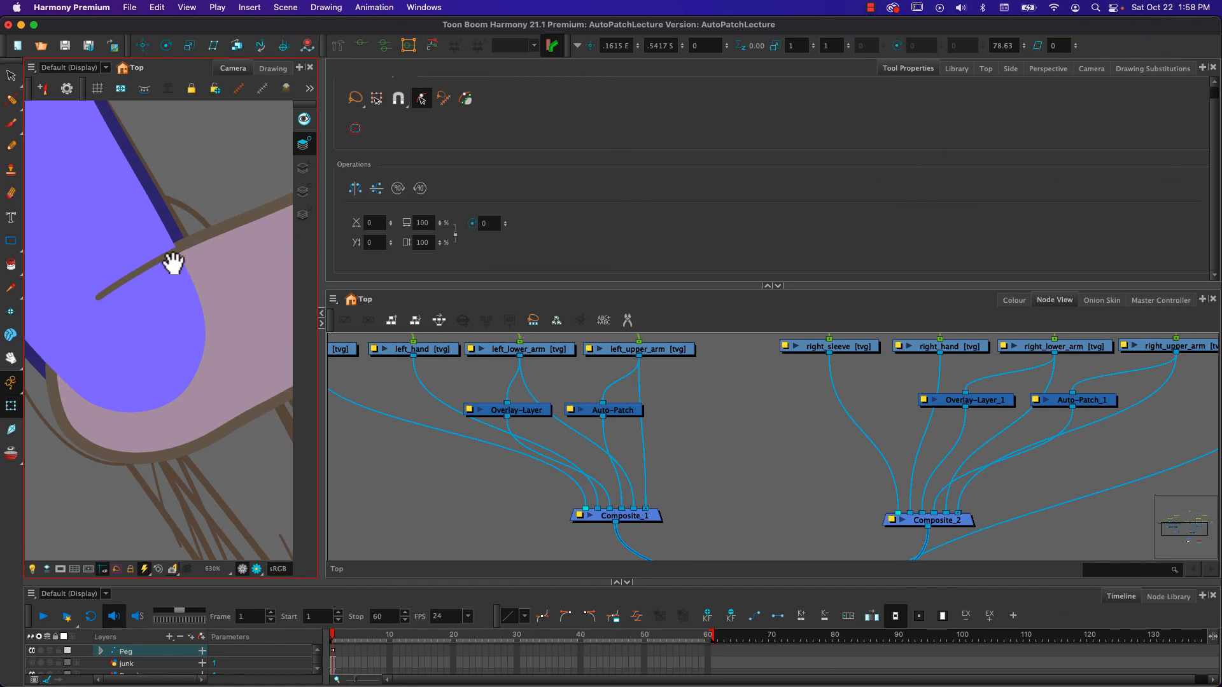
pyautogui.scroll(3, 178, 267)
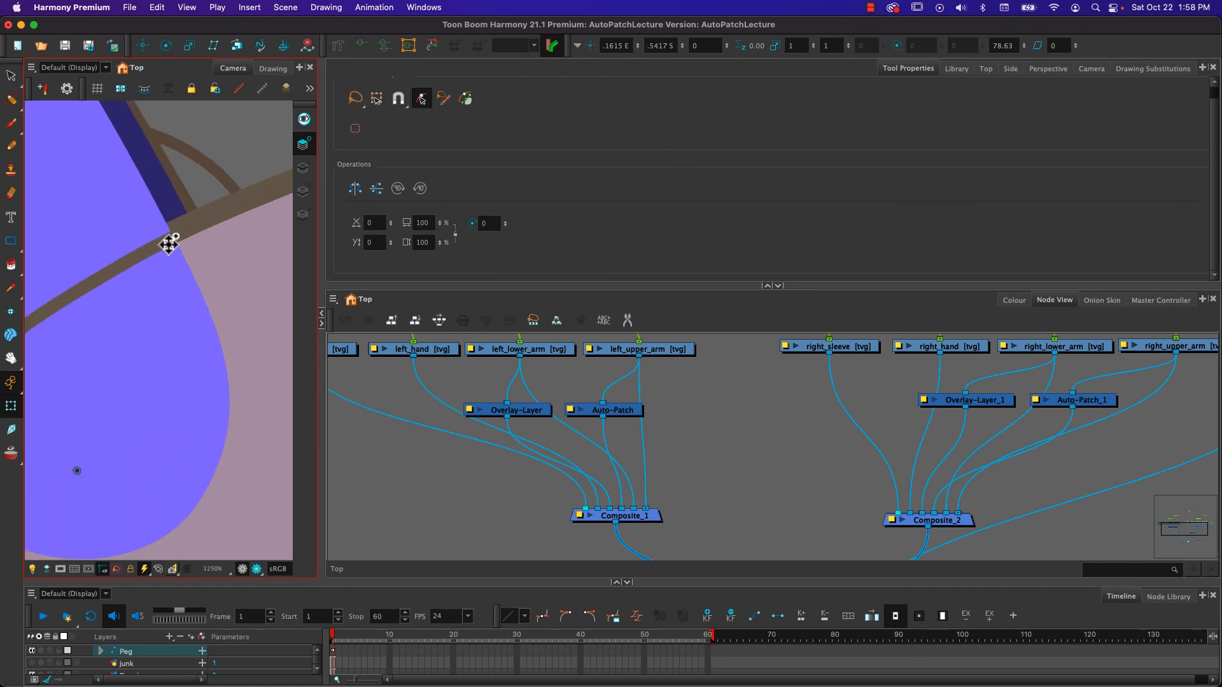
pyautogui.moveTo(165, 340)
pyautogui.mouseDown()
pyautogui.moveTo(209, 337)
pyautogui.moveTo(202, 360)
pyautogui.mouseUp()
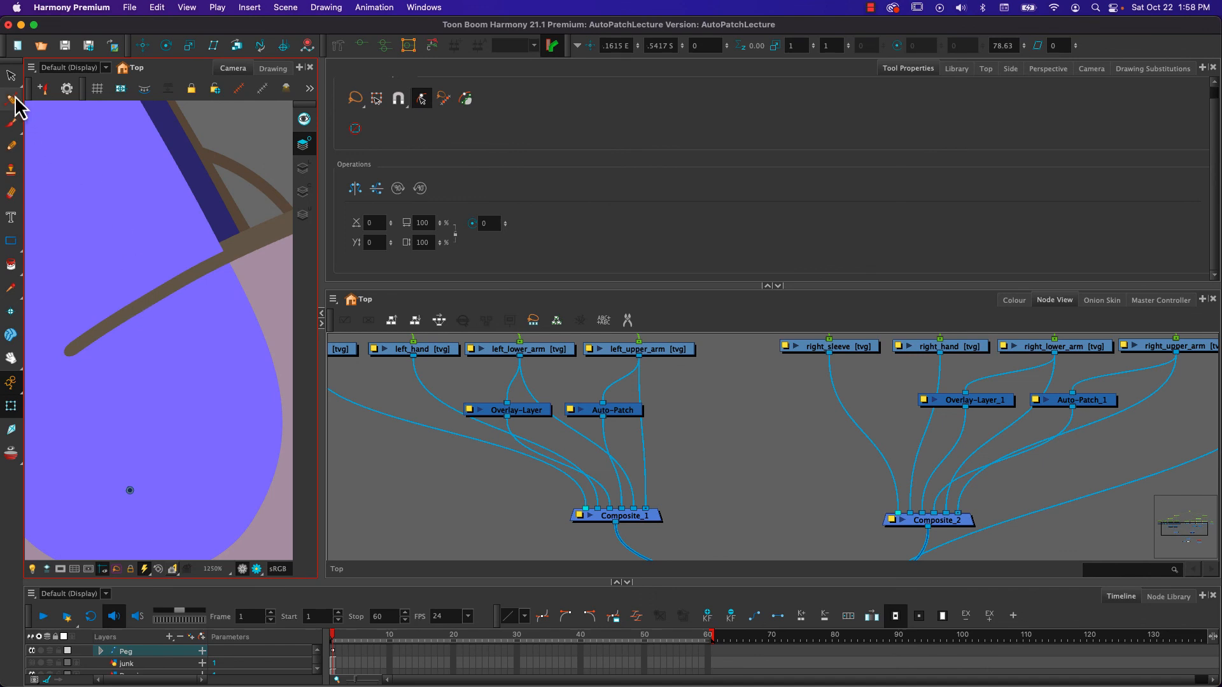
# - Using the Pencil Editor, shorten the long thickness handle of right_lower_arm's upper overlay line toward its elbow tip, working in a widened Camera view
pyautogui.click(11, 99)
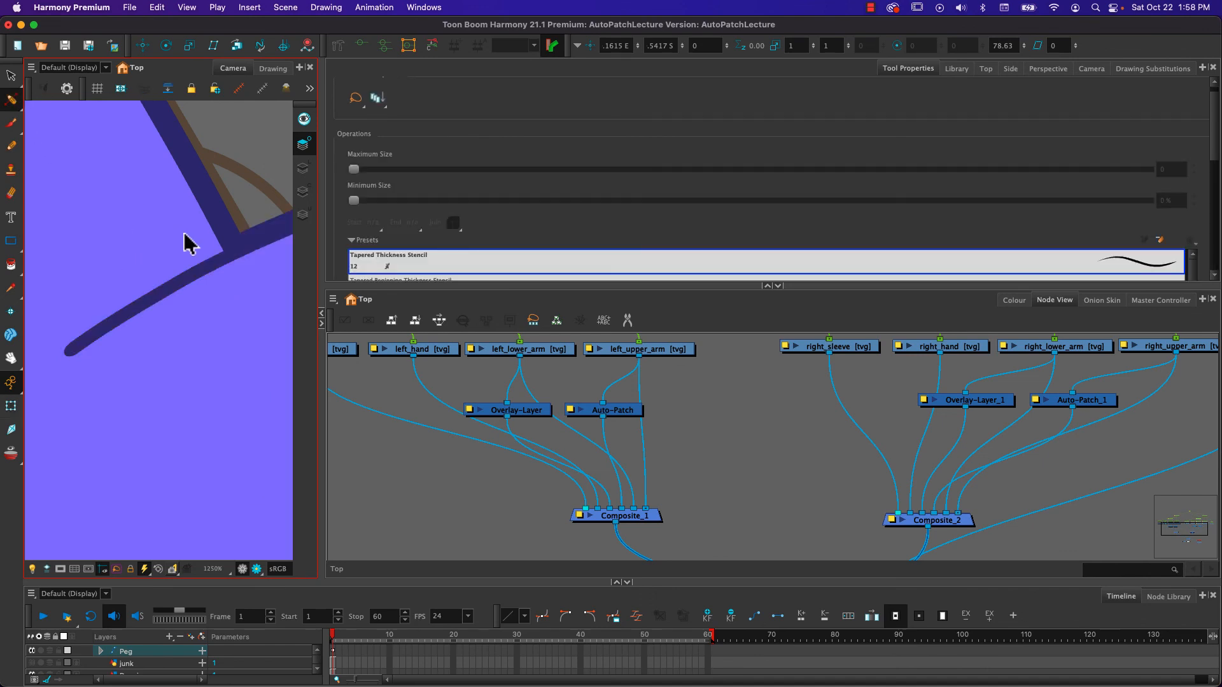
pyautogui.click(188, 286)
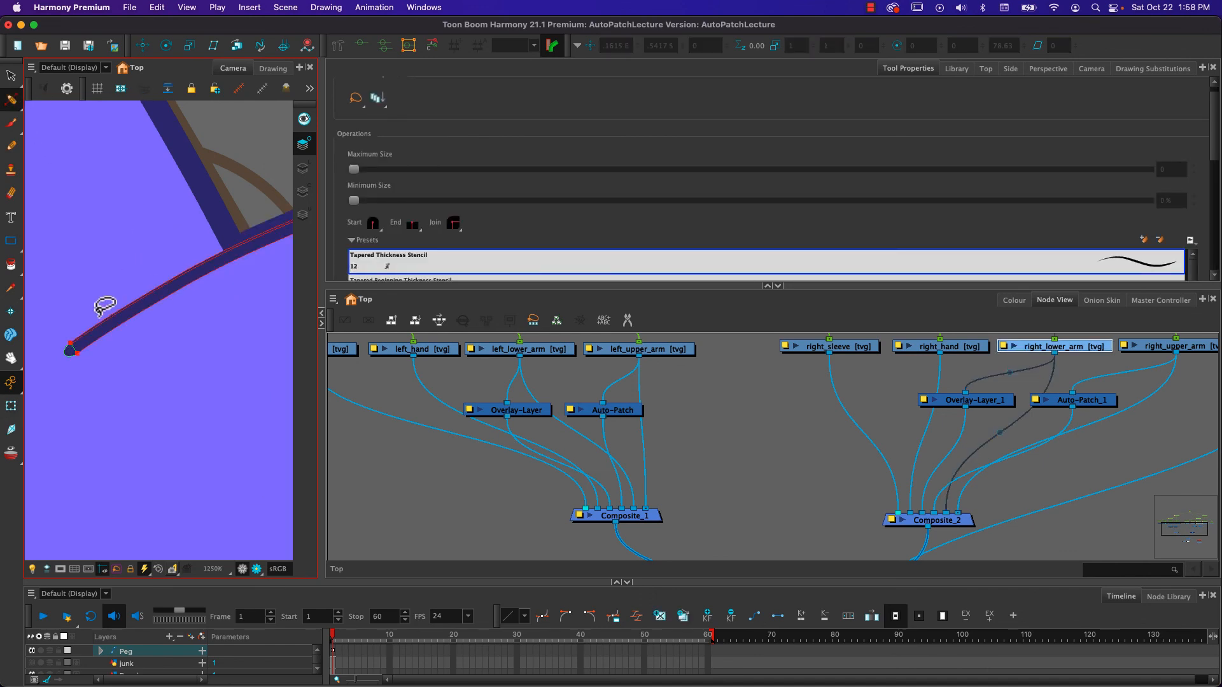
pyautogui.click(72, 345)
pyautogui.moveTo(202, 325); pyautogui.dragTo(144, 359)
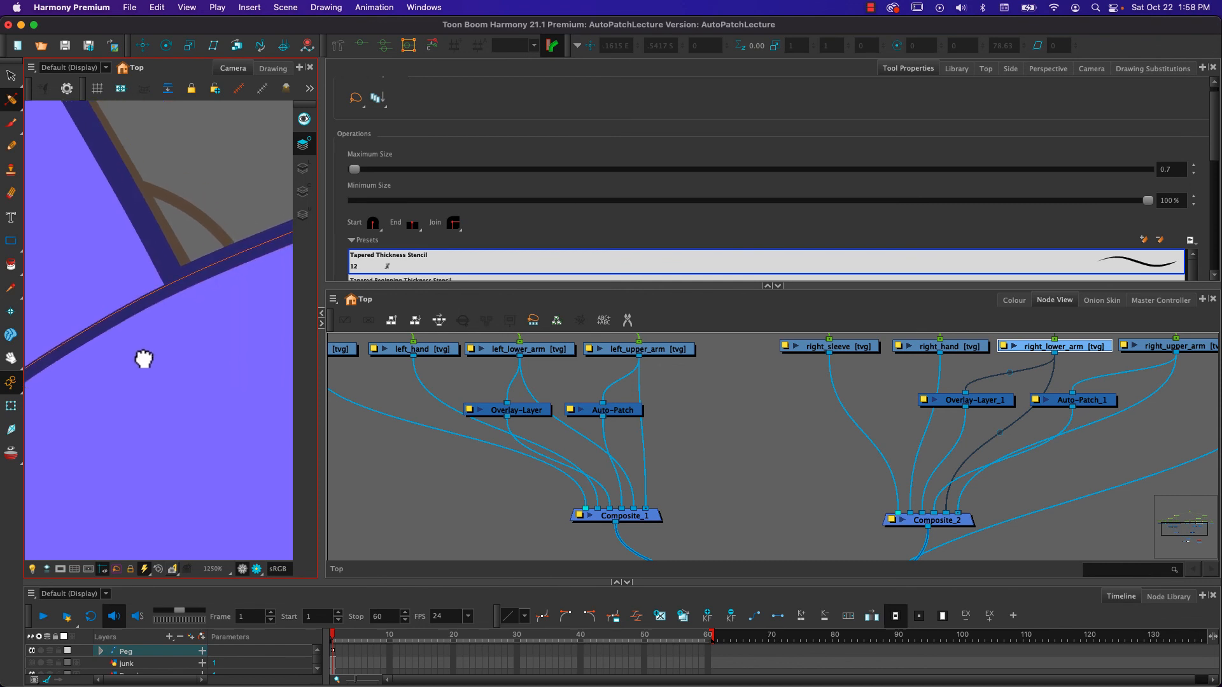
pyautogui.scroll(-3, 218, 283)
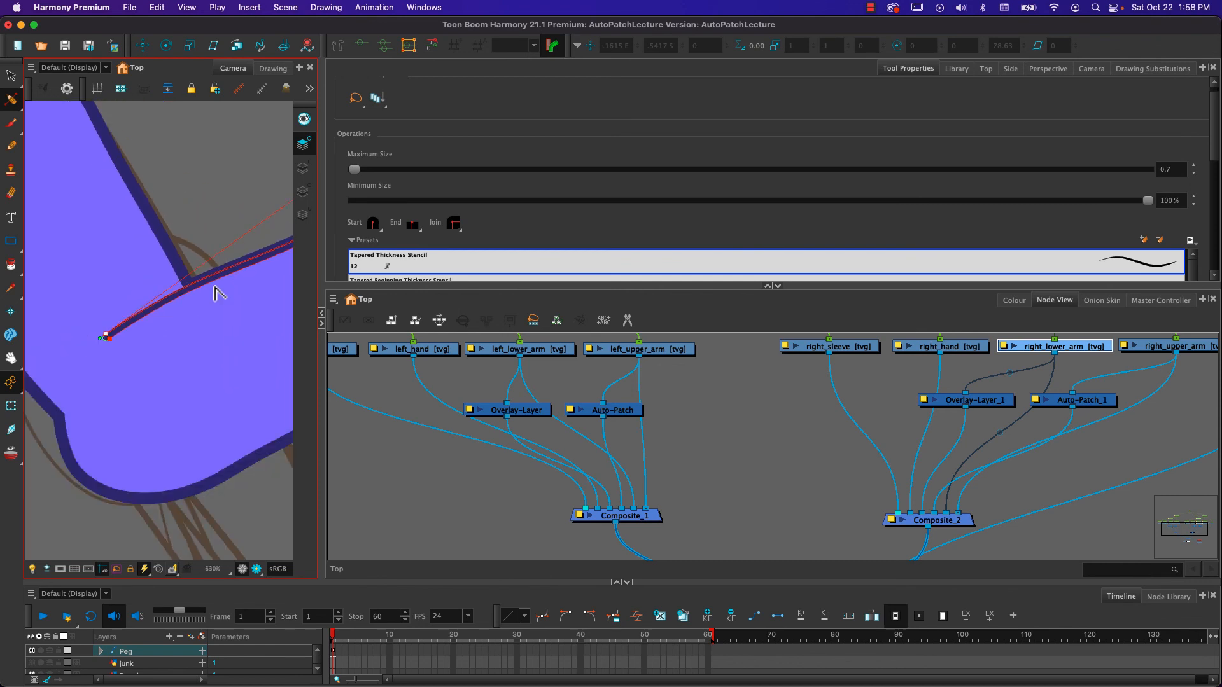
pyautogui.moveTo(240, 322); pyautogui.dragTo(147, 355)
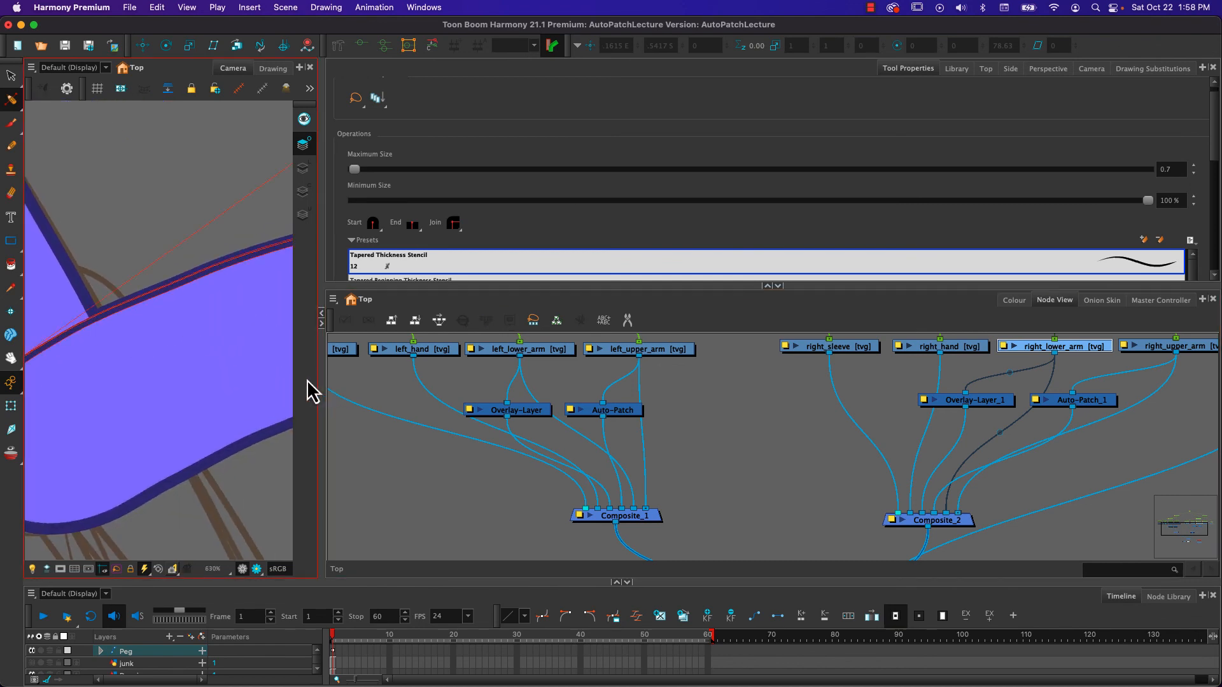
pyautogui.moveTo(319, 383); pyautogui.dragTo(506, 383)
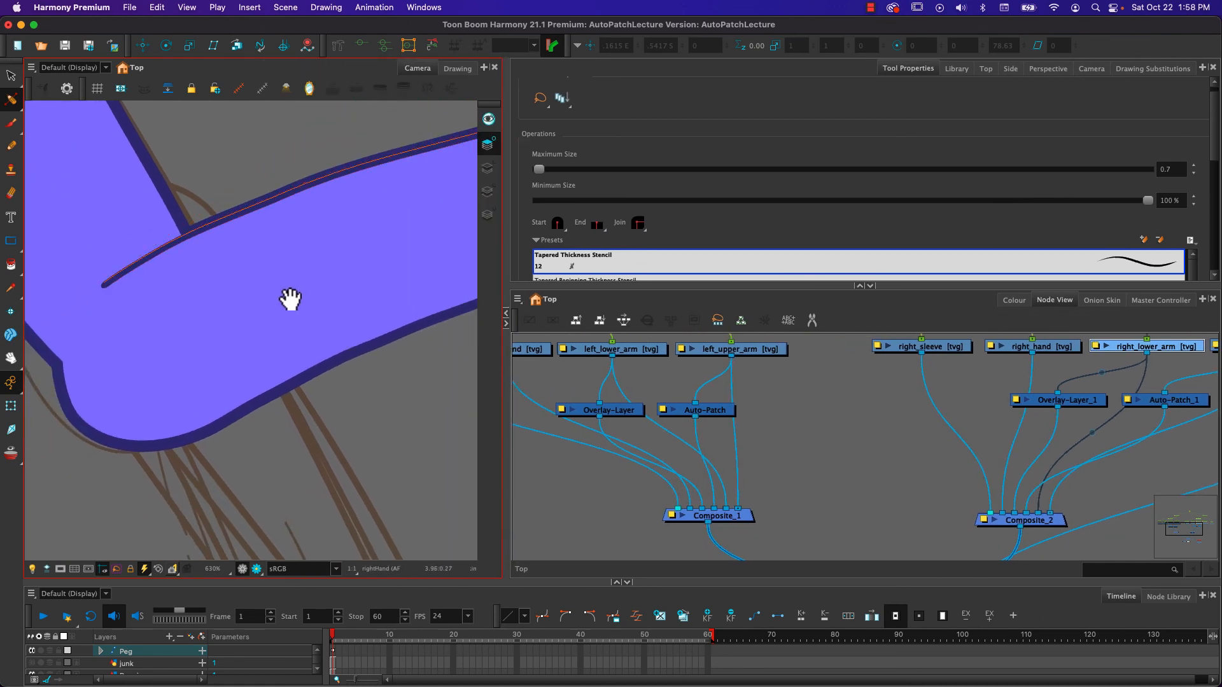
pyautogui.moveTo(291, 300); pyautogui.dragTo(287, 446)
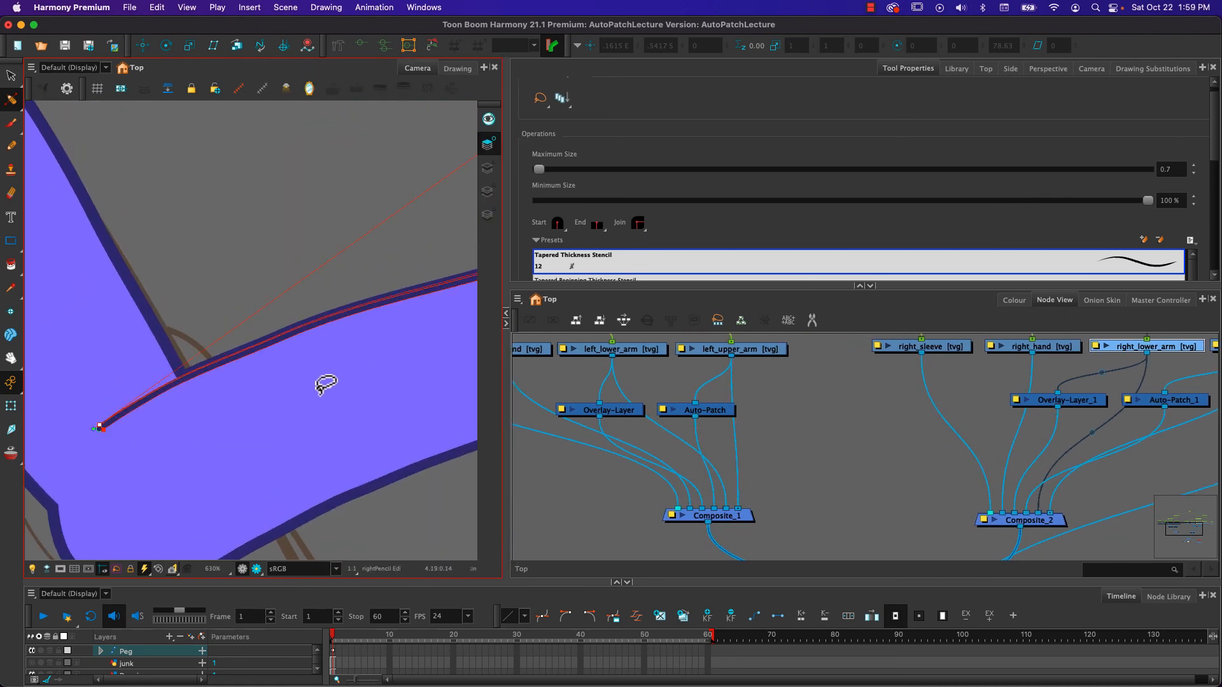
pyautogui.moveTo(399, 300); pyautogui.dragTo(222, 438)
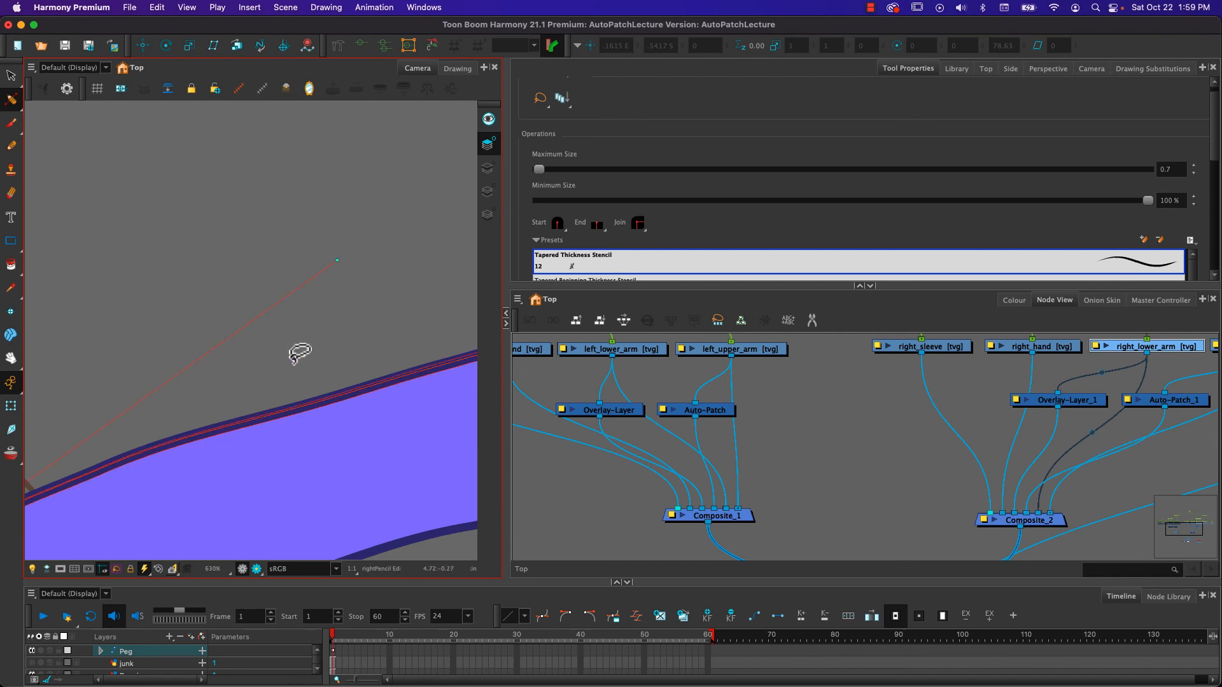
pyautogui.moveTo(328, 263)
pyautogui.mouseDown()
pyautogui.moveTo(116, 355)
pyautogui.moveTo(103, 387)
pyautogui.moveTo(112, 398)
pyautogui.moveTo(125, 379)
pyautogui.moveTo(341, 271)
pyautogui.moveTo(319, 276)
pyautogui.moveTo(227, 332)
pyautogui.moveTo(339, 327)
pyautogui.moveTo(355, 307)
pyautogui.moveTo(207, 403)
pyautogui.moveTo(202, 363)
pyautogui.moveTo(194, 410)
pyautogui.moveTo(146, 451)
pyautogui.mouseUp()
pyautogui.press('space')
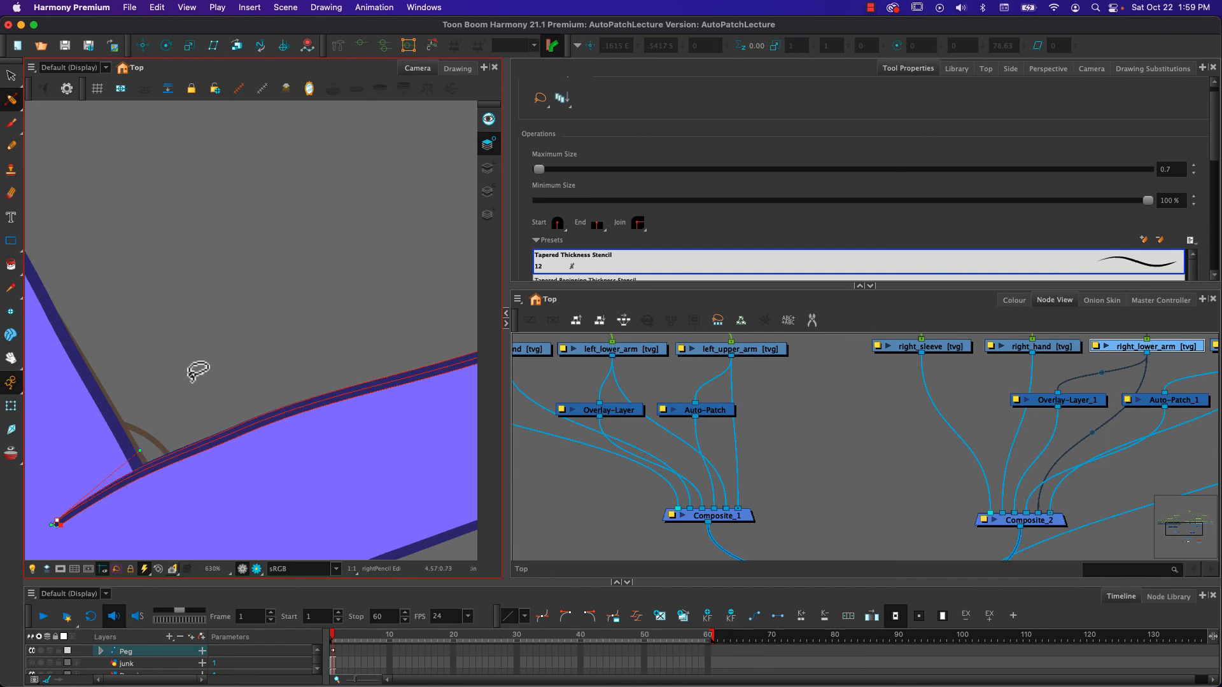
# - Select the right forearm with its hand and rotate it around the elbow across the torso to about 115°
pyautogui.click(14, 406)
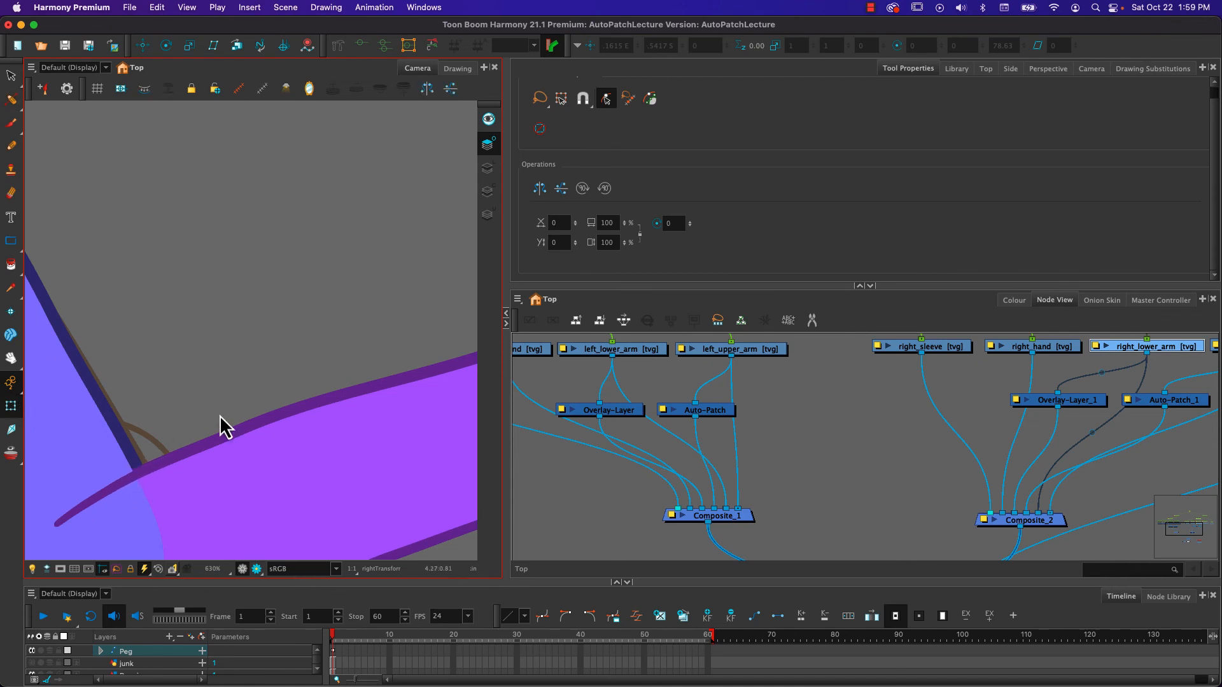
pyautogui.scroll(-5, 236, 482)
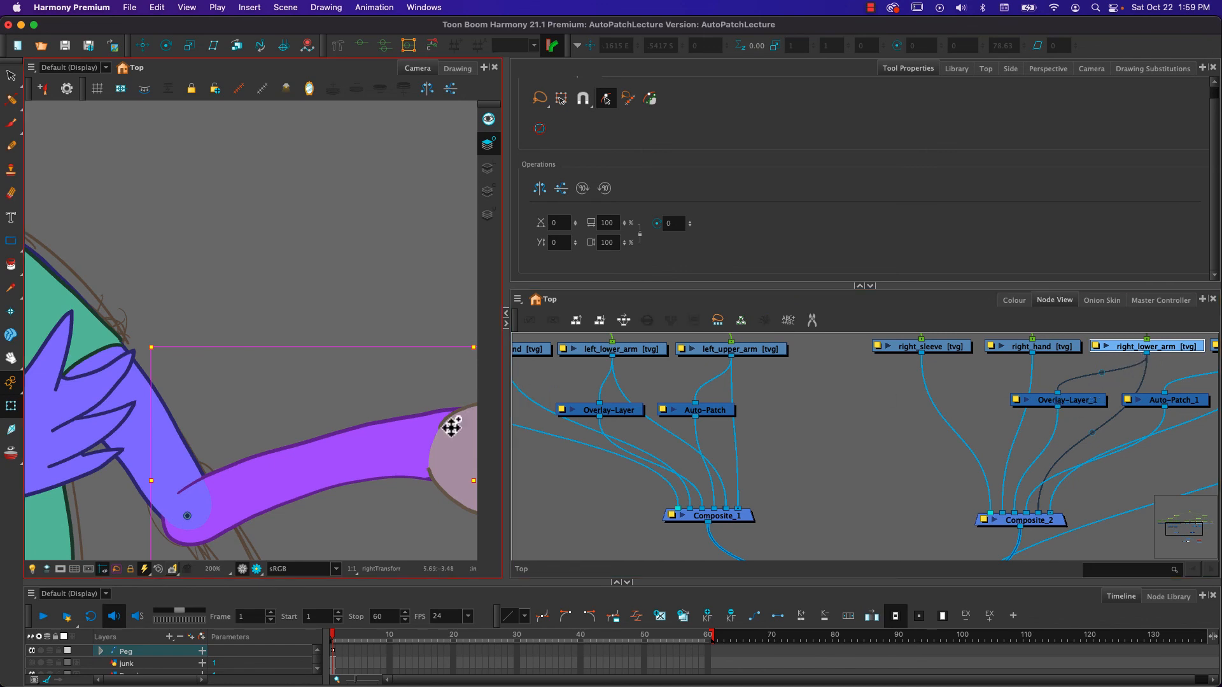
pyautogui.click(252, 373)
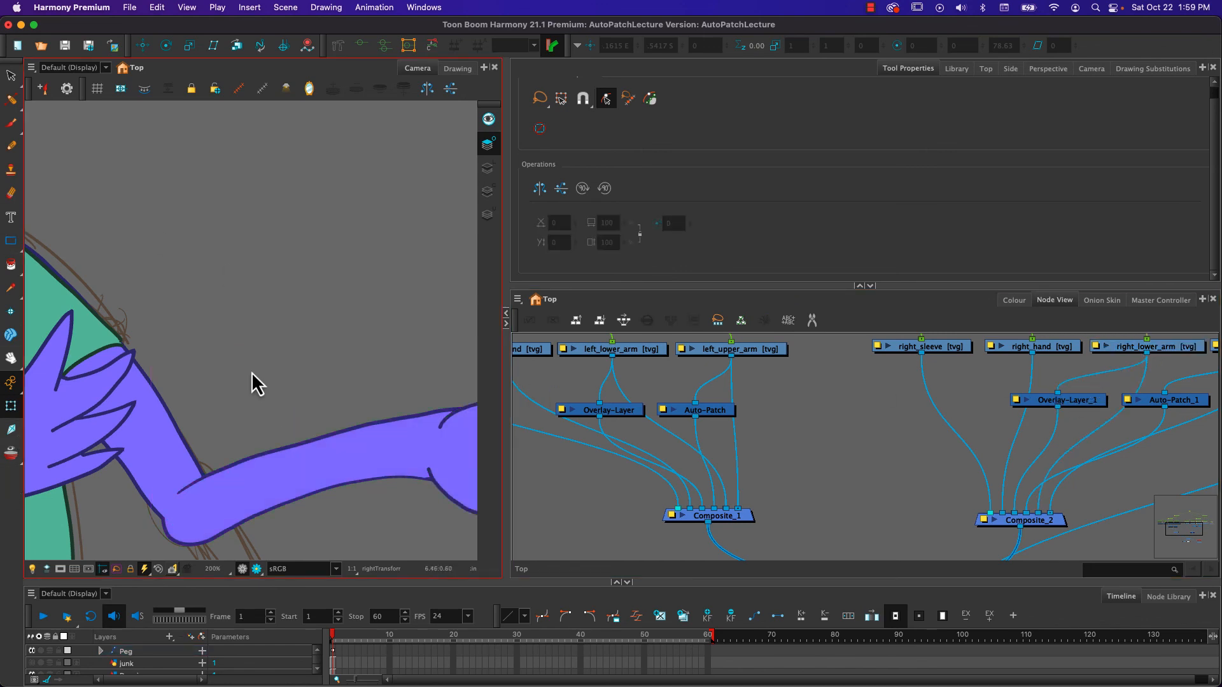
pyautogui.click(299, 471)
pyautogui.press('b')
pyautogui.press('b')
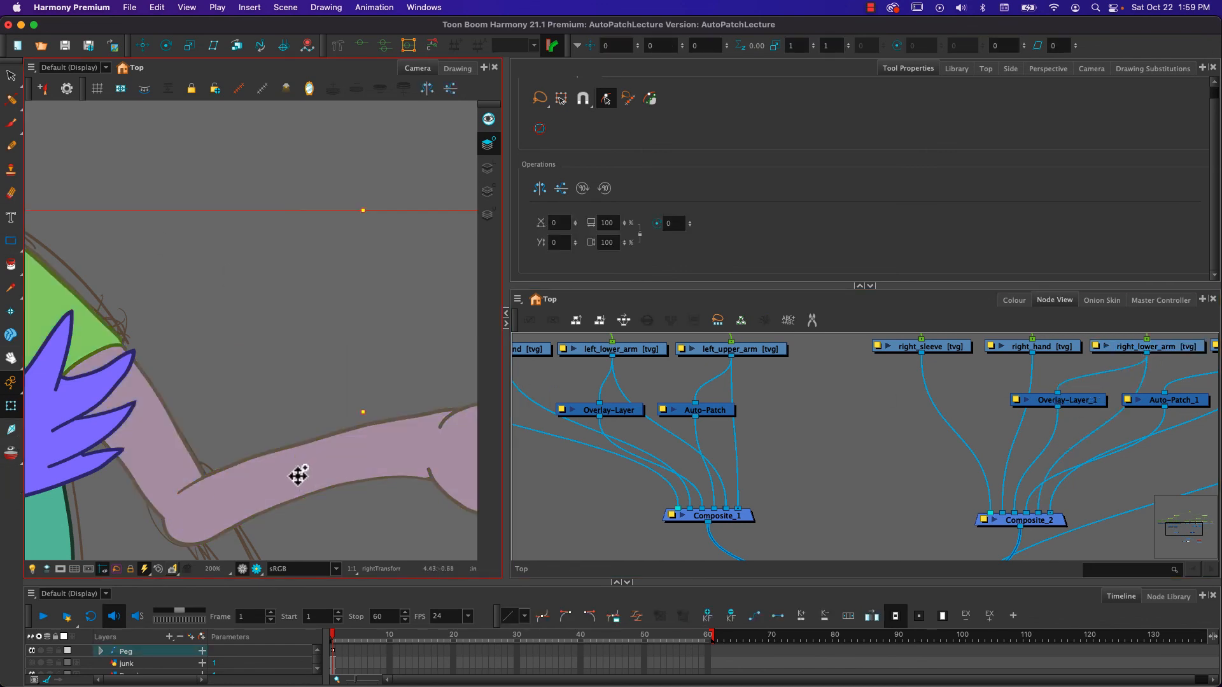
pyautogui.click(242, 388)
pyautogui.click(265, 473)
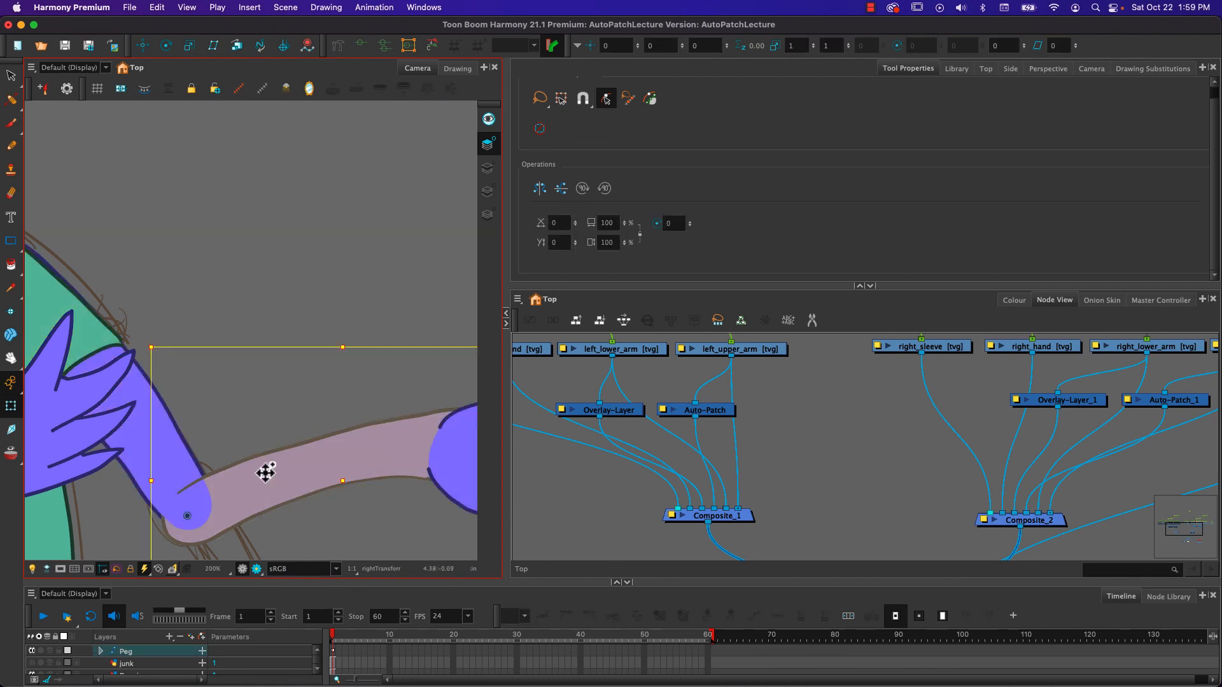
pyautogui.moveTo(144, 338); pyautogui.dragTo(151, 502)
pyautogui.scroll(5, 150, 502)
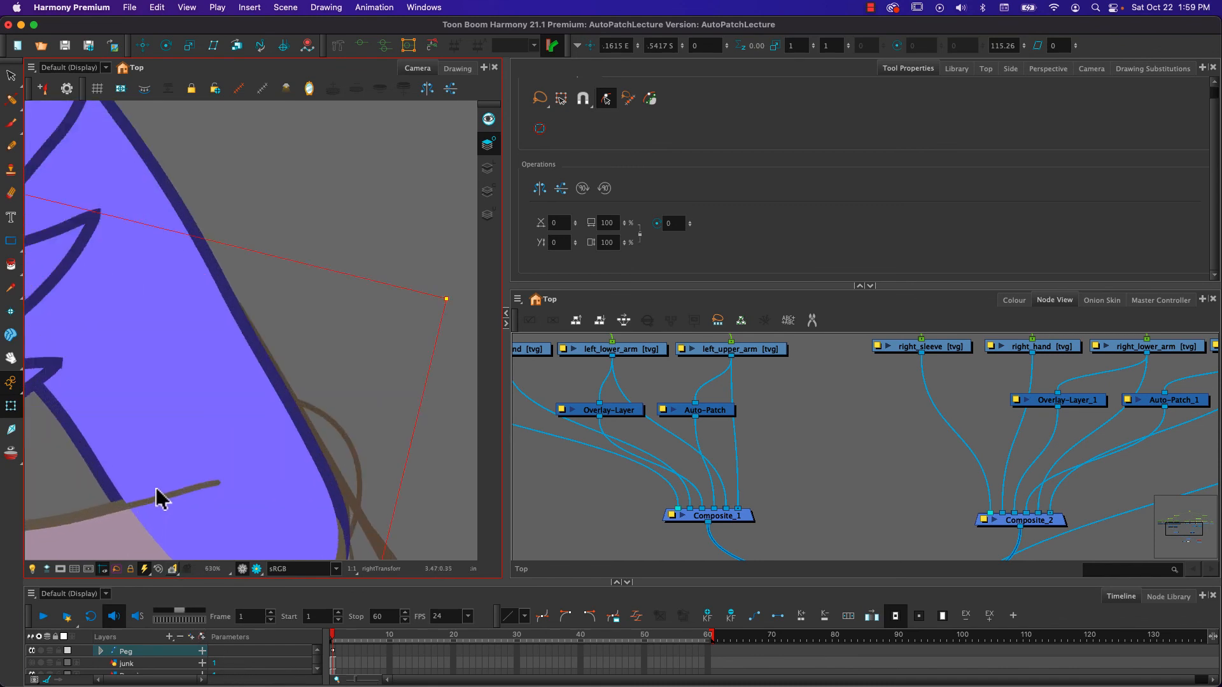
# - Using the Pencil Editor, pull the thickness handle of right_lower_arm's other overlay line close to its elbow tip, keeping the taper slim
pyautogui.scroll(1, 158, 503)
pyautogui.press('Escape')
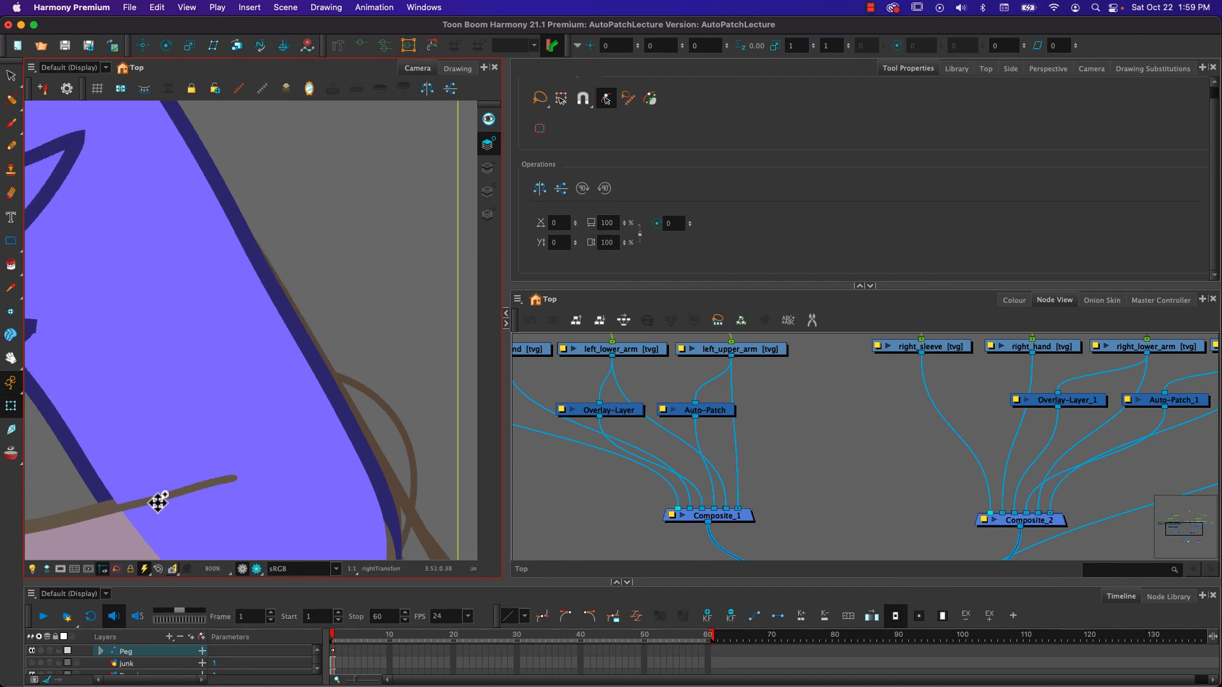
pyautogui.click(11, 100)
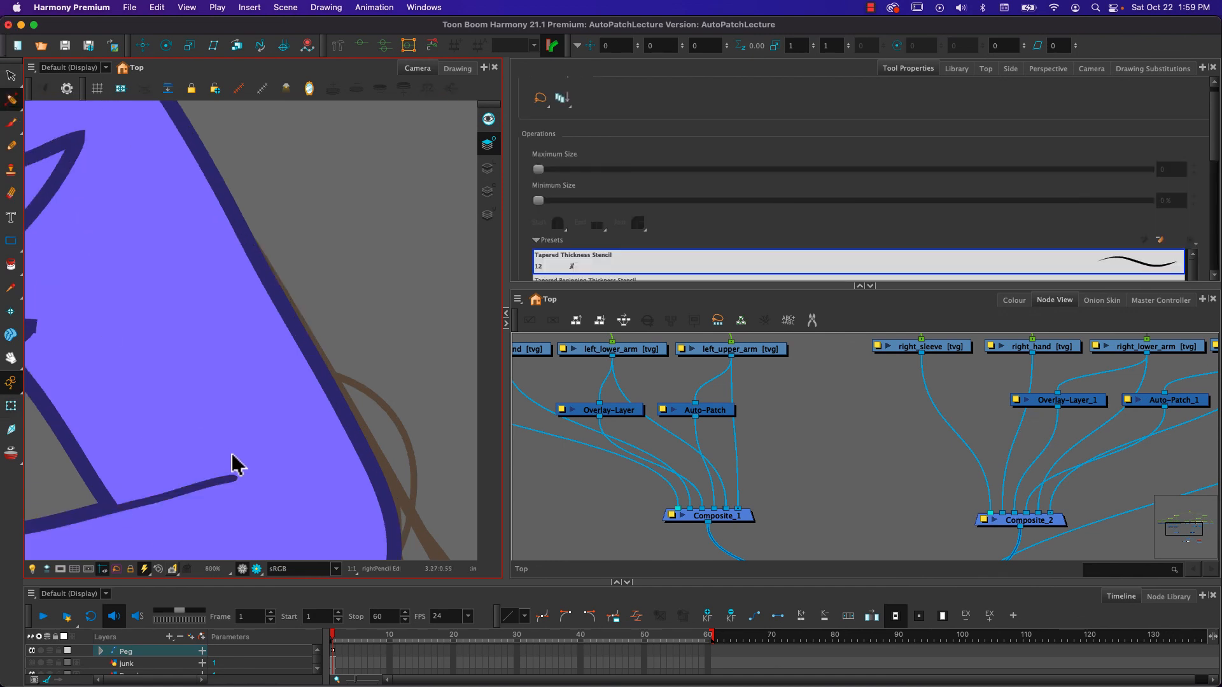
pyautogui.click(205, 482)
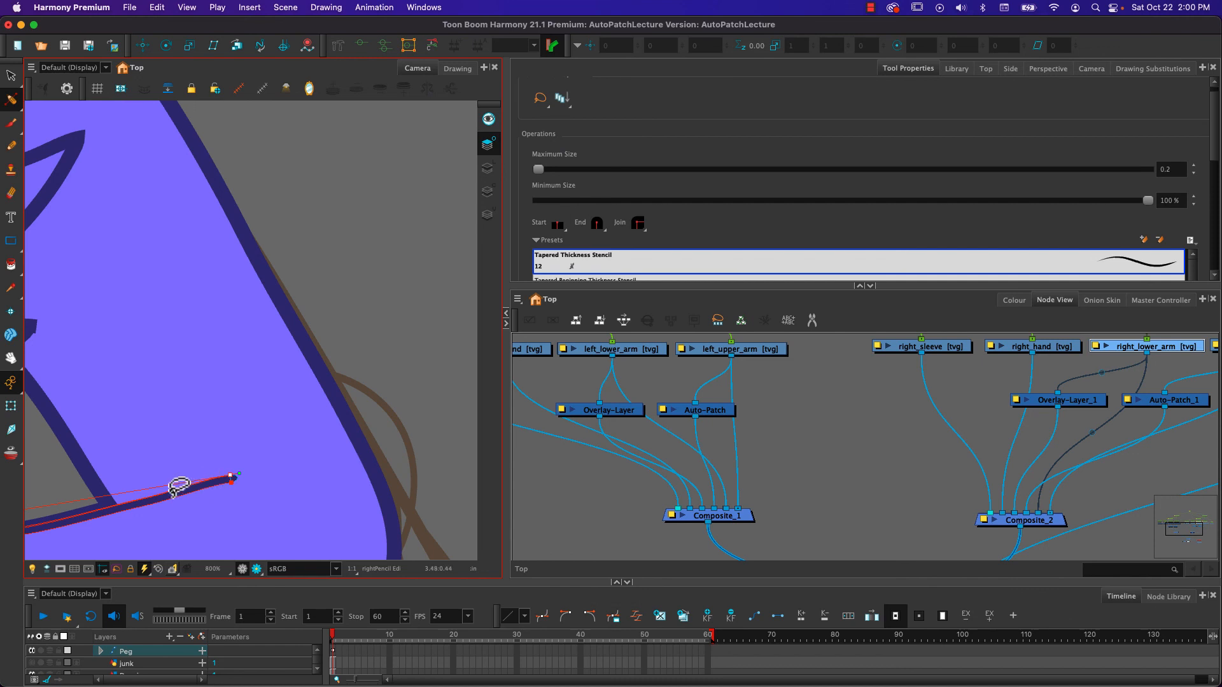
pyautogui.moveTo(166, 494)
pyautogui.mouseDown()
pyautogui.moveTo(480, 390)
pyautogui.moveTo(414, 409)
pyautogui.moveTo(358, 400)
pyautogui.mouseUp()
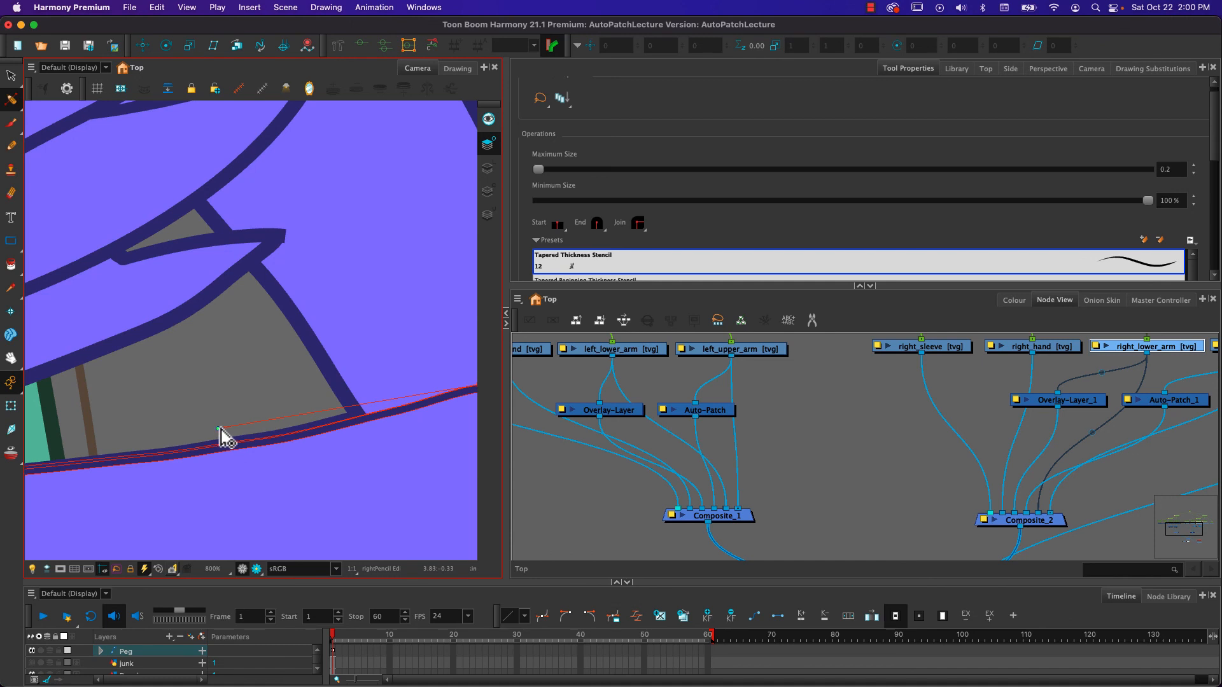
pyautogui.moveTo(220, 430); pyautogui.dragTo(387, 398)
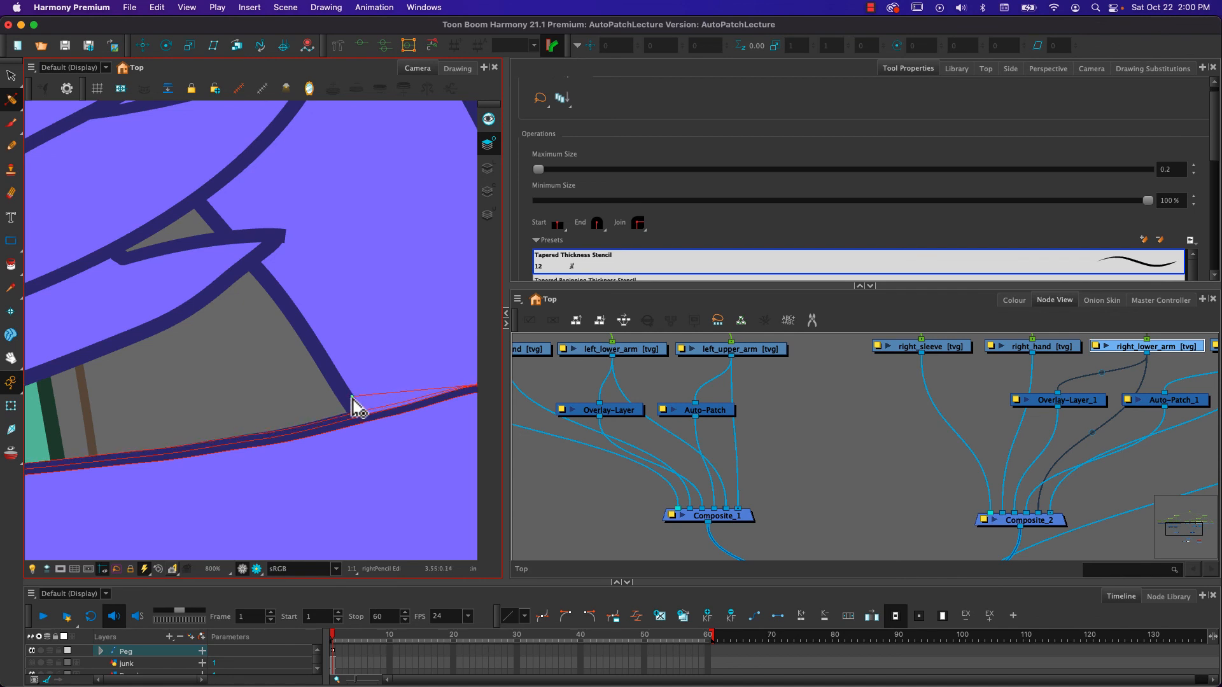
pyautogui.moveTo(351, 395)
pyautogui.mouseDown()
pyautogui.moveTo(423, 399)
pyautogui.moveTo(391, 355)
pyautogui.mouseUp()
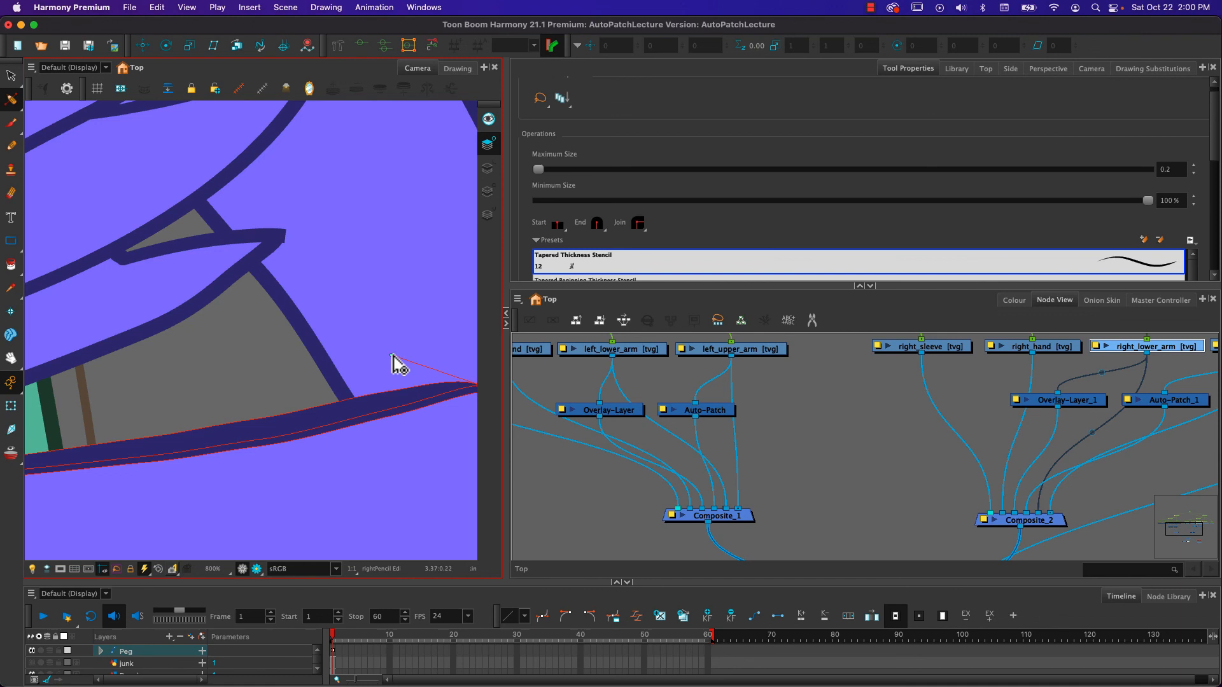
pyautogui.moveTo(391, 355)
pyautogui.mouseDown()
pyautogui.moveTo(401, 401)
pyautogui.moveTo(396, 392)
pyautogui.mouseUp()
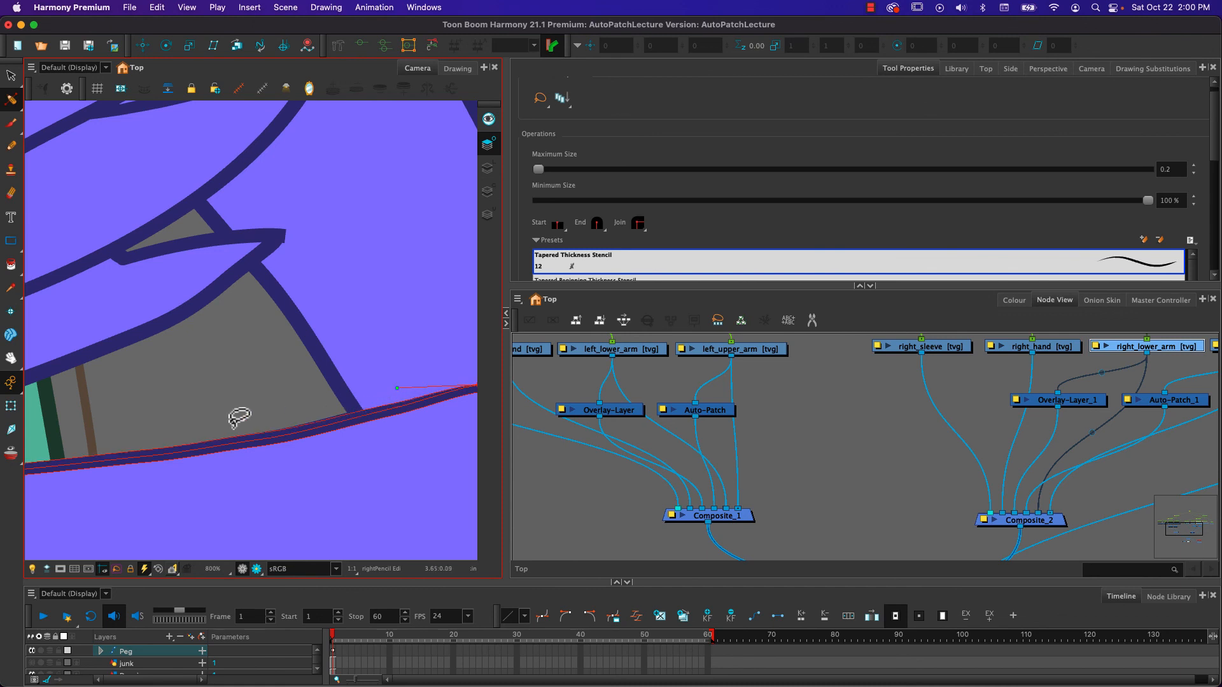
pyautogui.moveTo(280, 426); pyautogui.dragTo(120, 426)
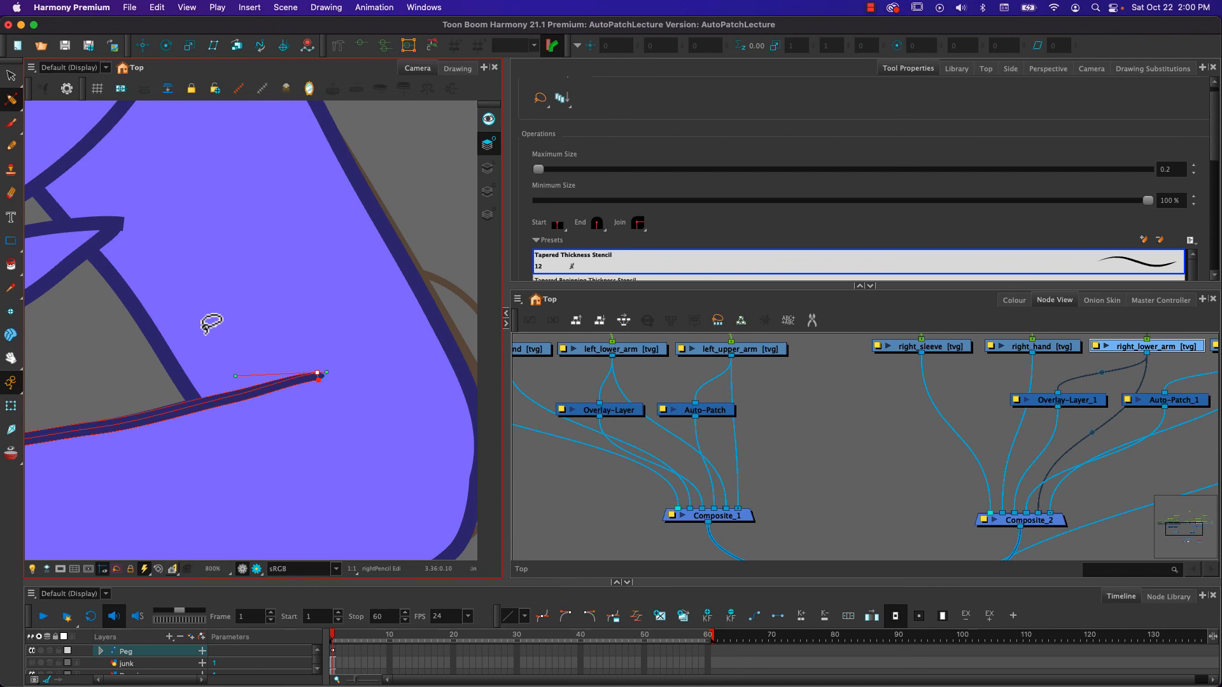
# - Fit the whole character in a narrower Camera view, then rotate the right forearm with its hand around the elbow to about -92°
pyautogui.hotkey('shift', 'm')
pyautogui.press('2')
pyautogui.press('2')
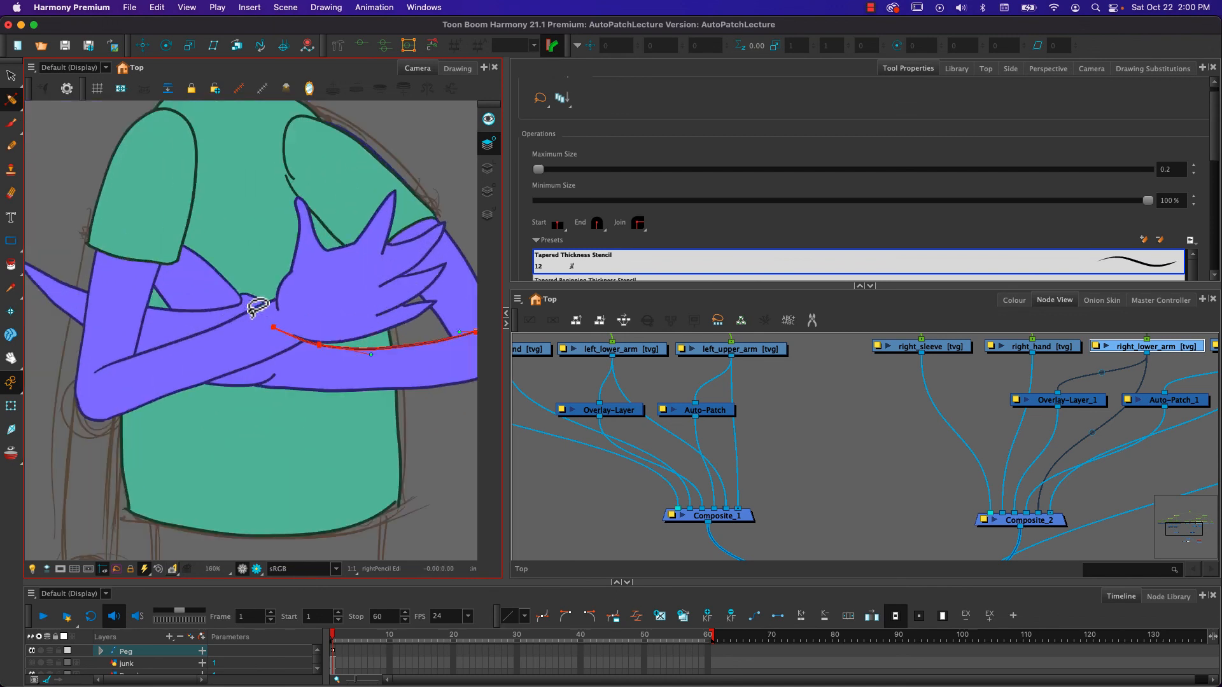
pyautogui.scroll(-2, 258, 308)
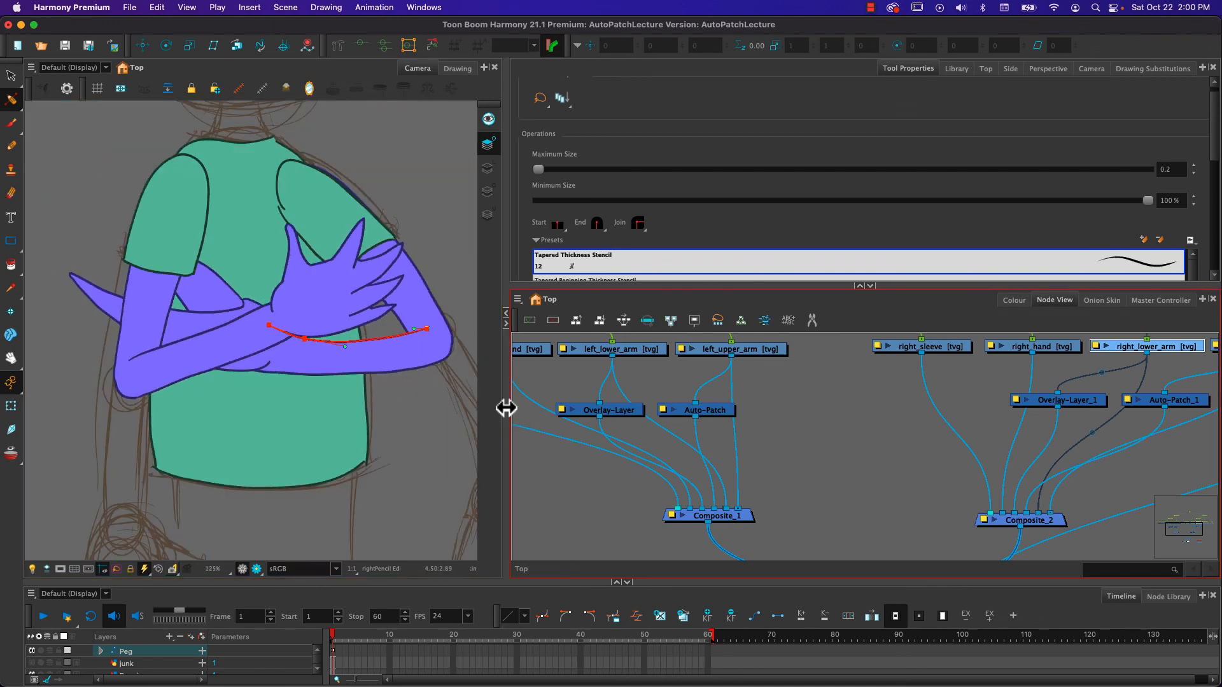
pyautogui.moveTo(506, 408); pyautogui.dragTo(412, 410)
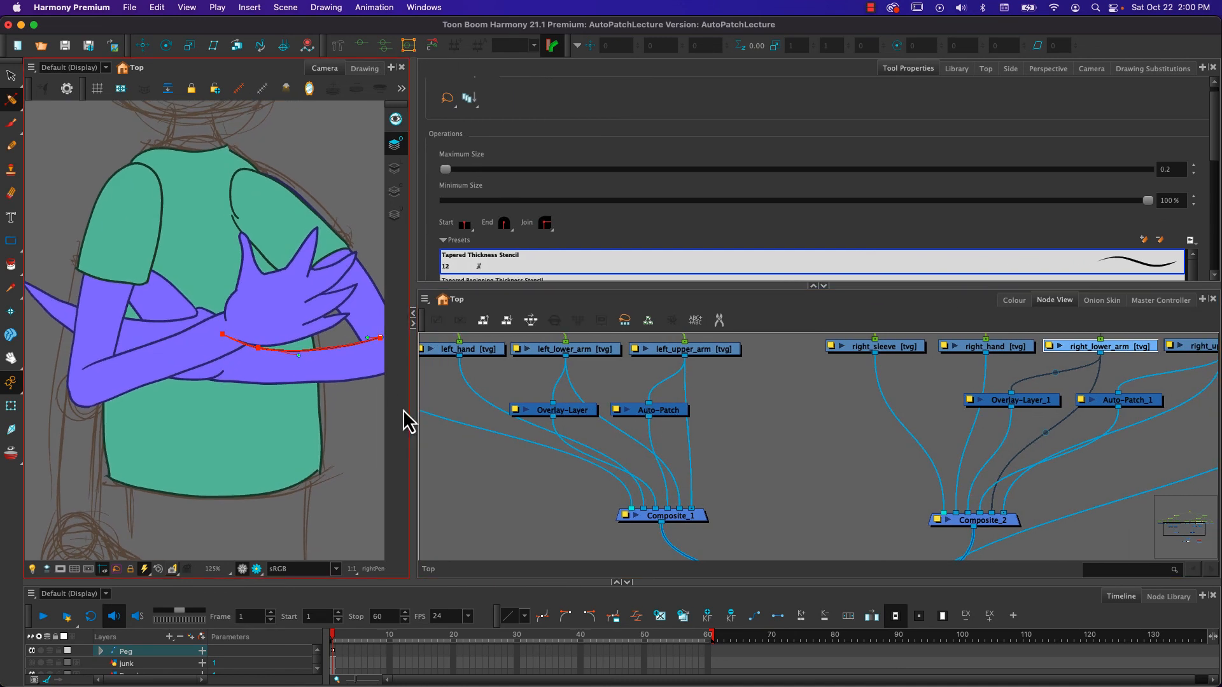
pyautogui.scroll(-2, 182, 367)
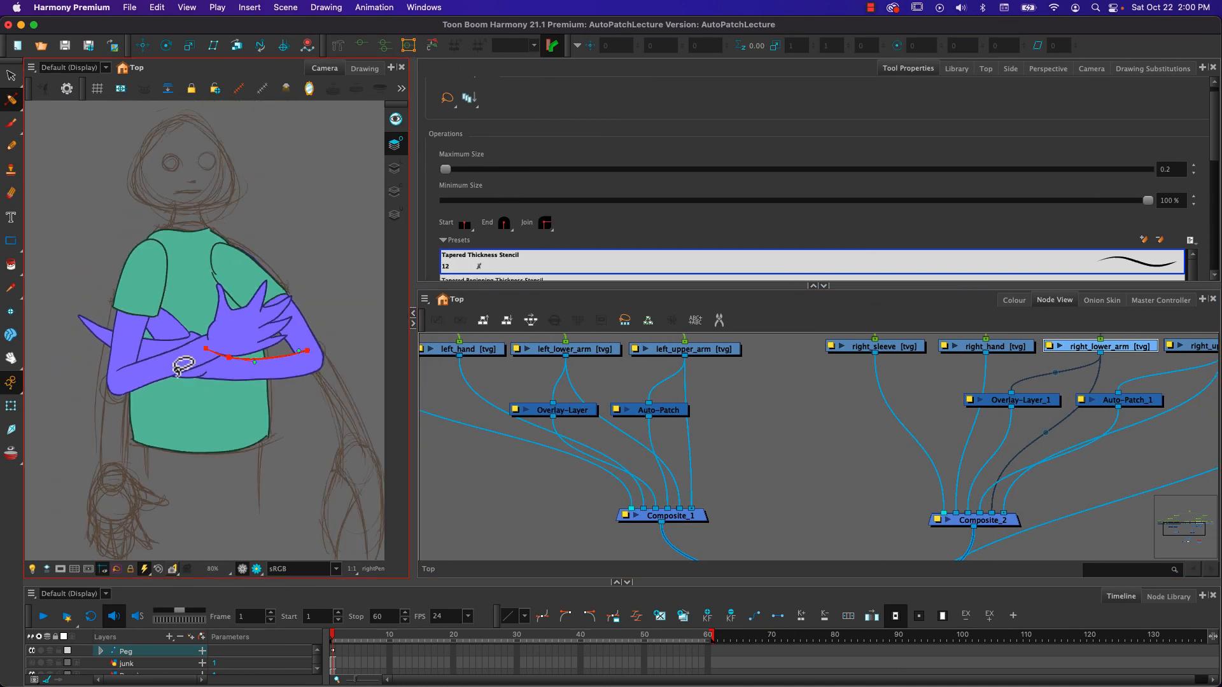
pyautogui.click(11, 405)
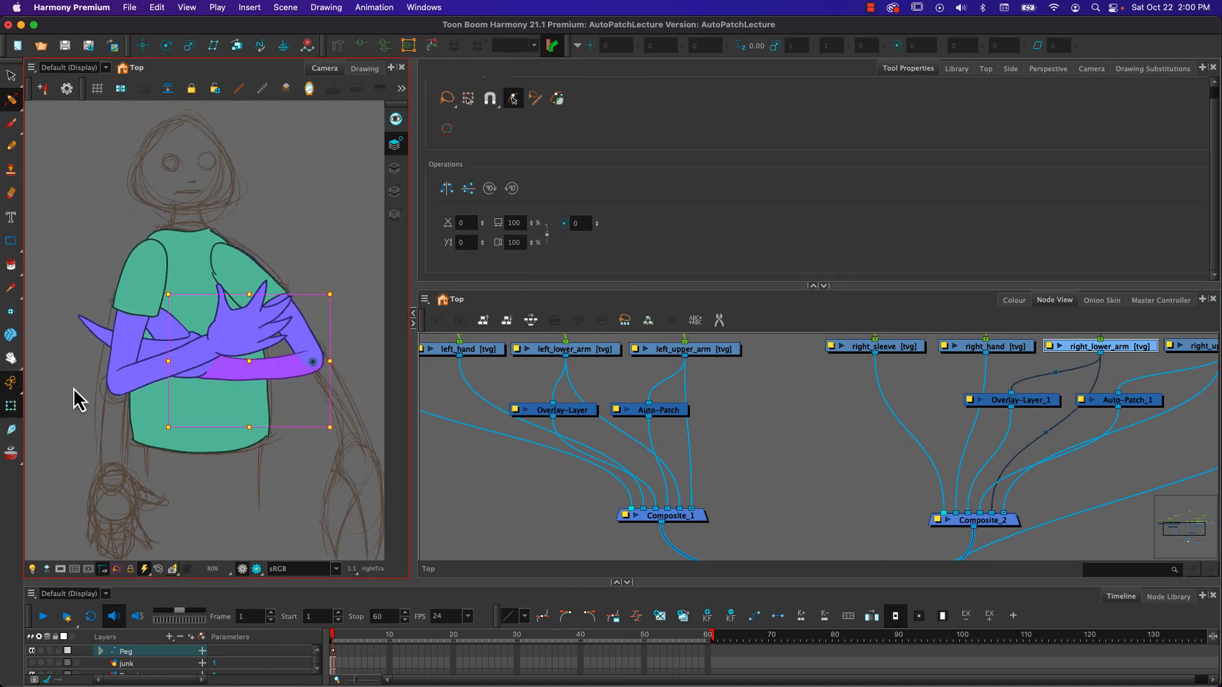
pyautogui.click(262, 374)
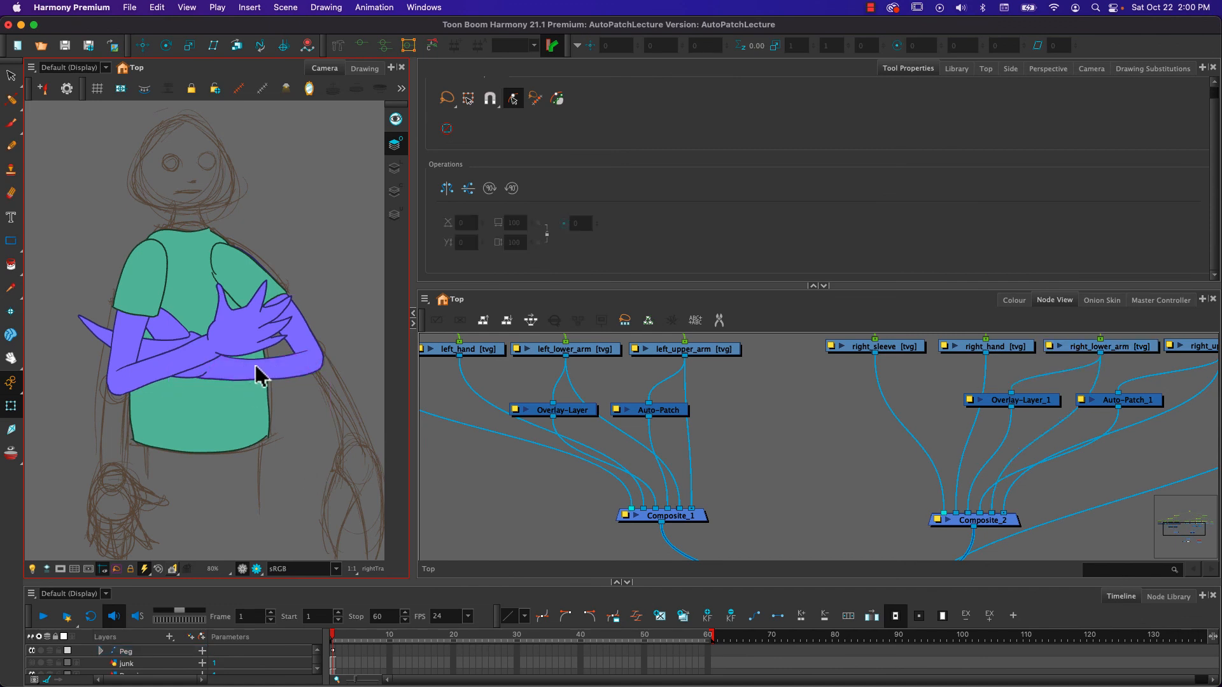
pyautogui.press('b')
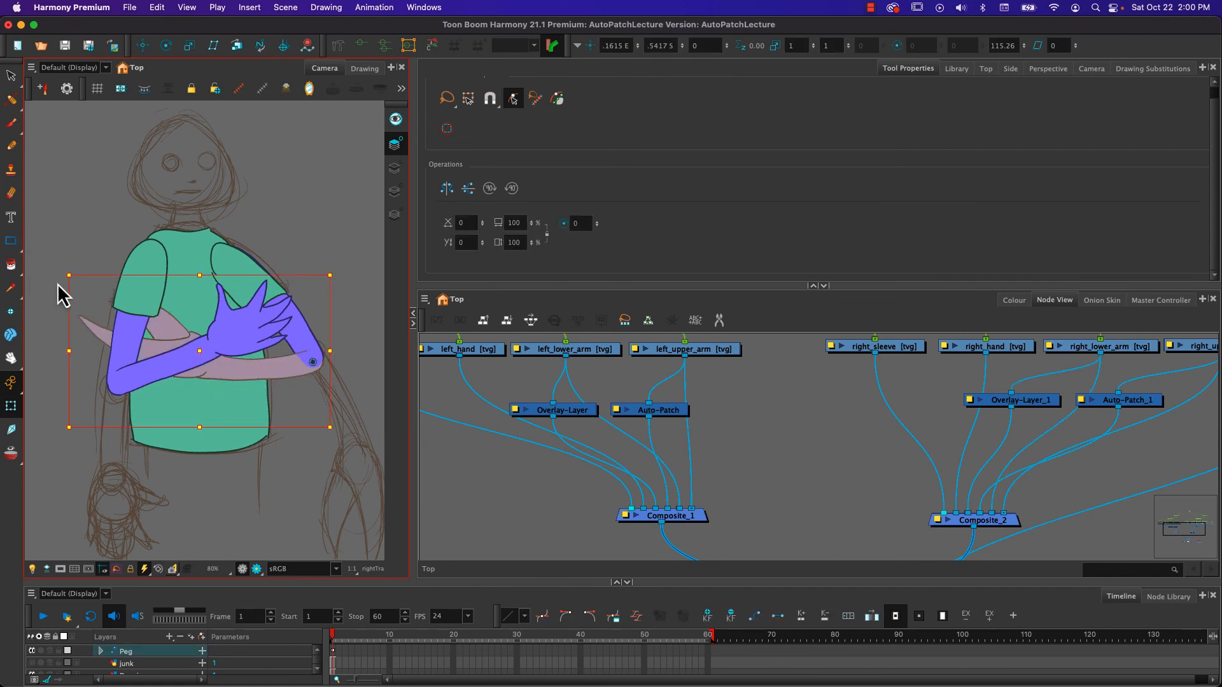
pyautogui.moveTo(60, 264); pyautogui.dragTo(159, 376)
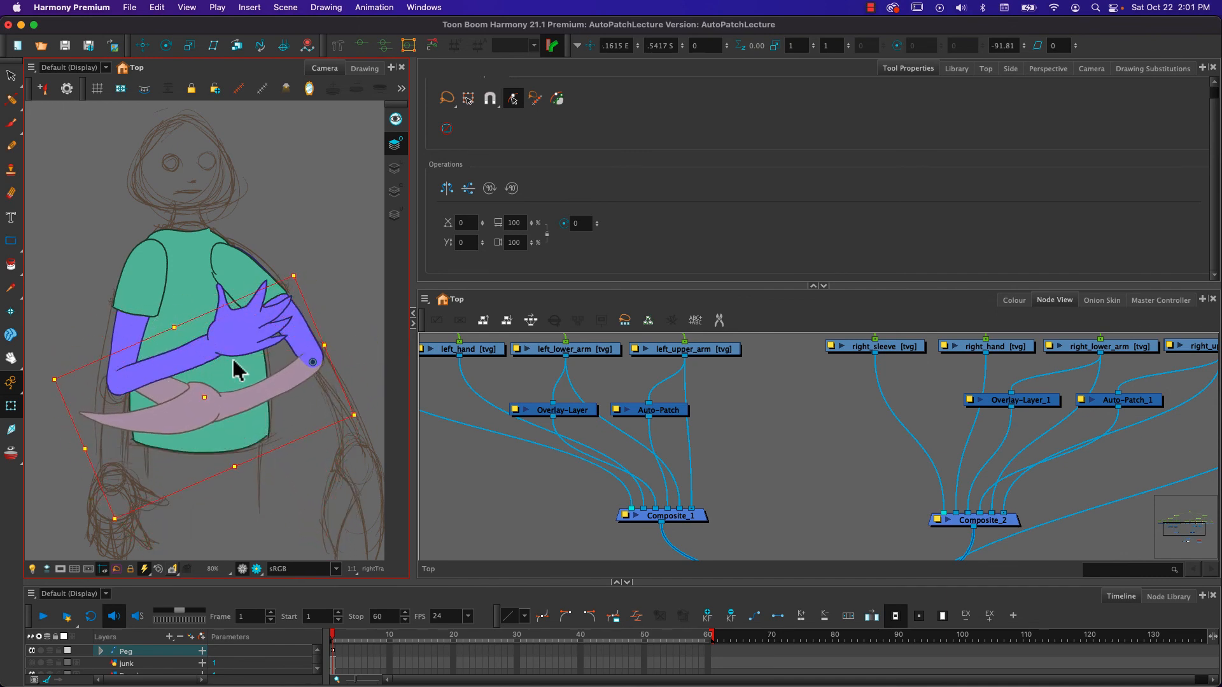
# - Select the left forearm with its hand and rotate it downward around the elbow to about 102°
pyautogui.click(239, 335)
pyautogui.click(300, 349)
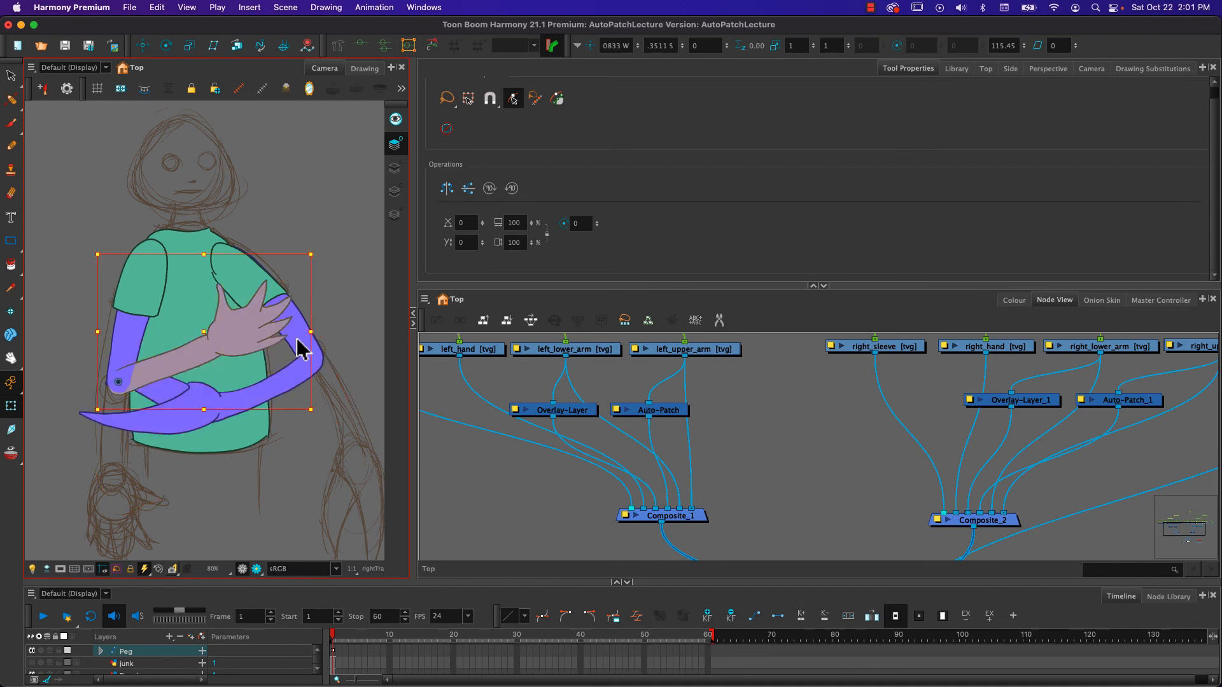
pyautogui.moveTo(322, 253); pyautogui.dragTo(318, 344)
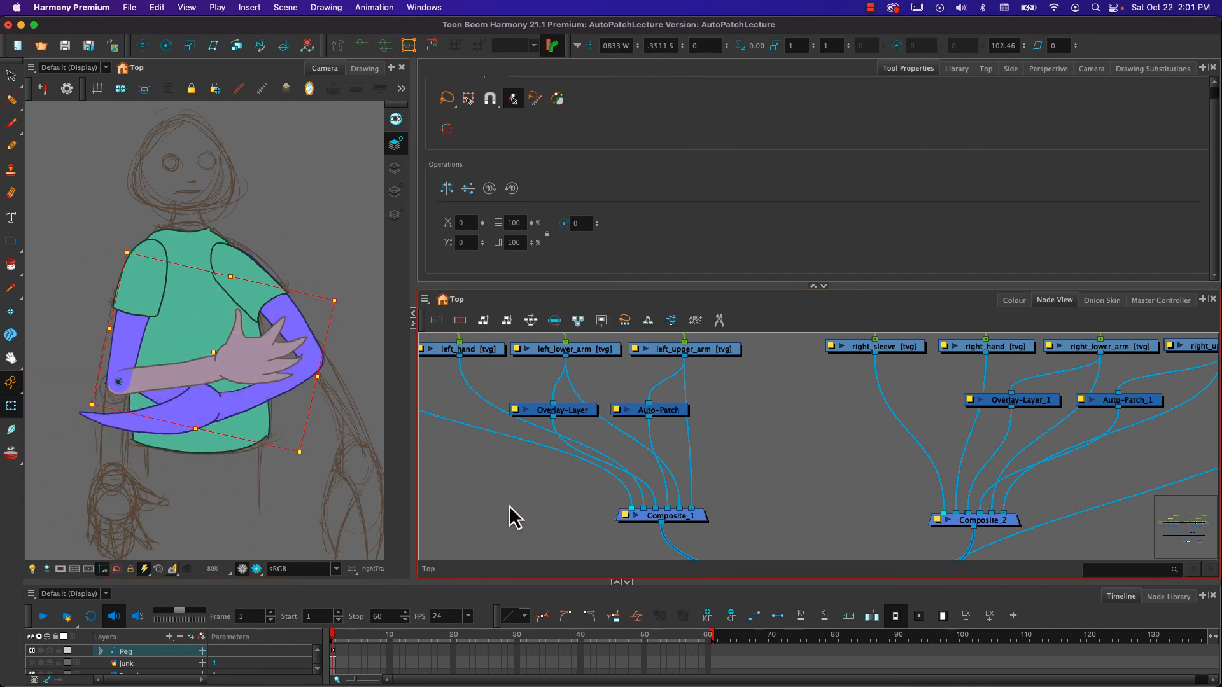